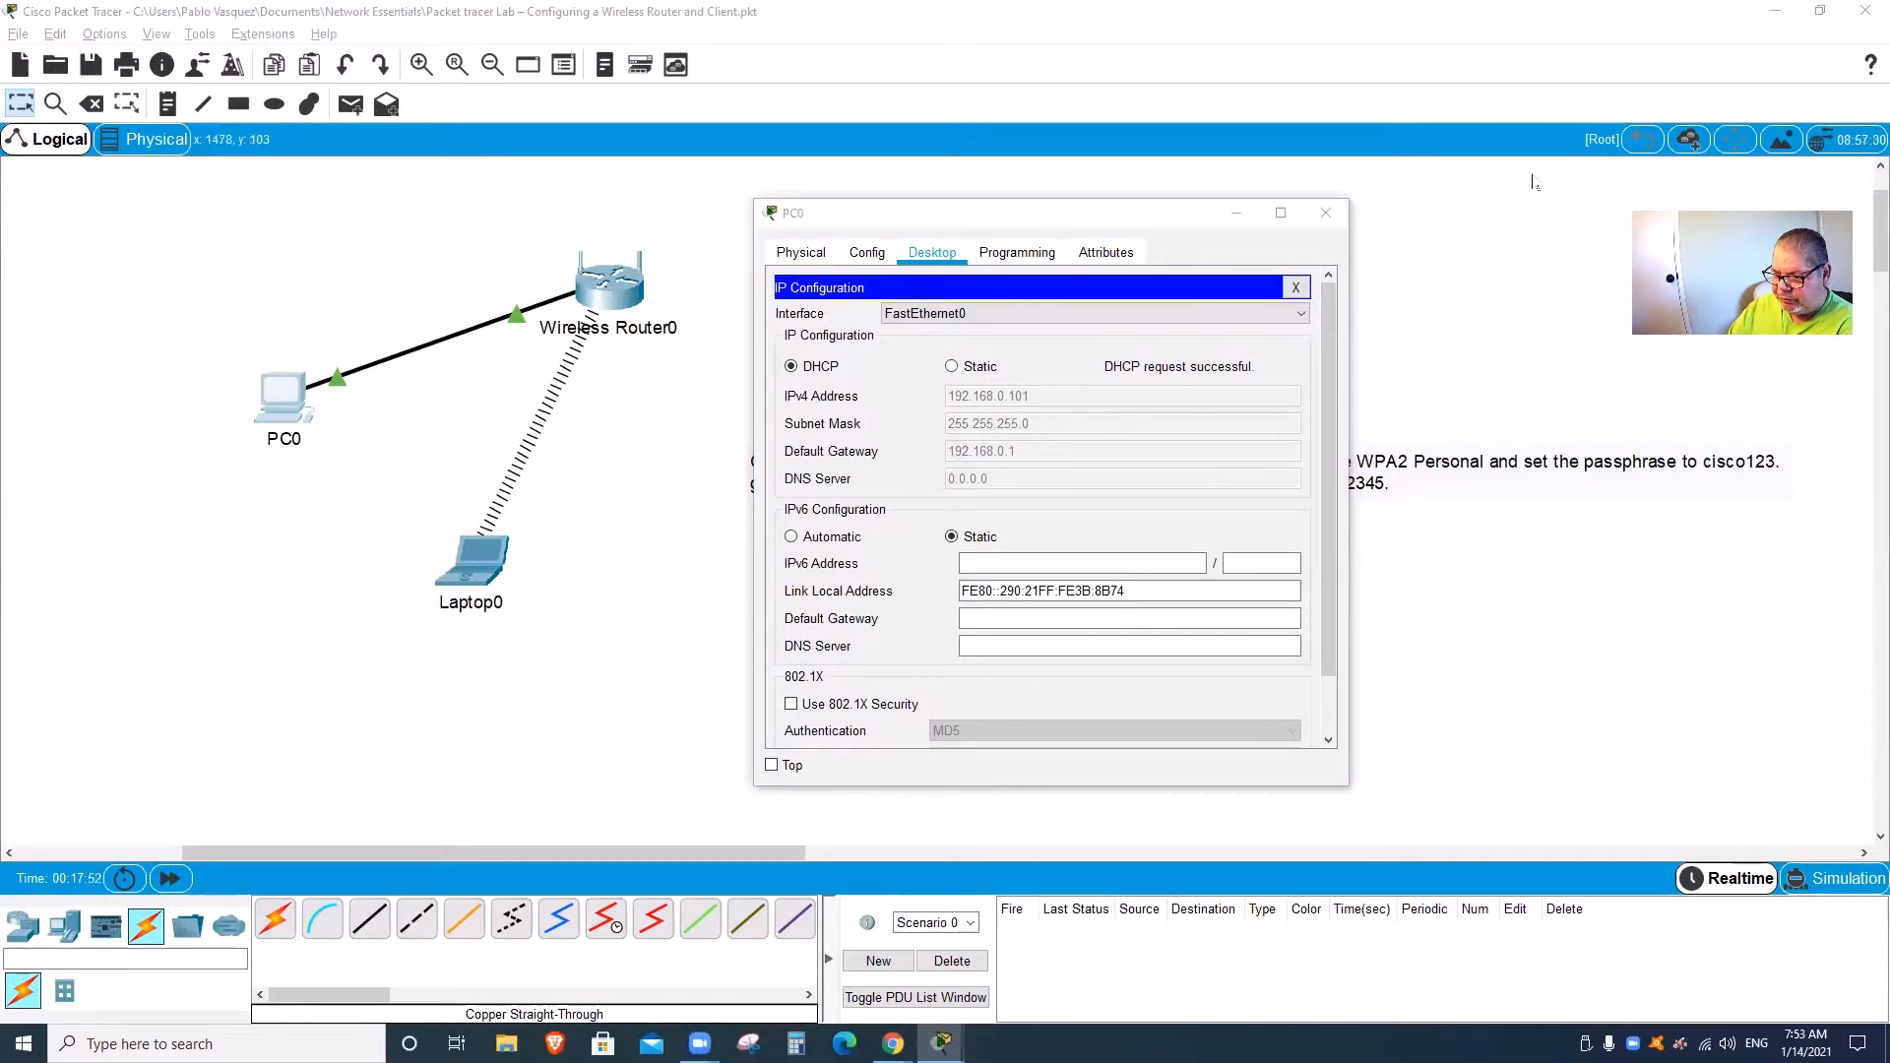
# Step: Close PC0's IP Configuration panel and widen the PC0 window
pyautogui.moveTo(990, 354)
pyautogui.mouseDown()
pyautogui.moveTo(852, 333)
pyautogui.moveTo(807, 370)
pyautogui.mouseUp()
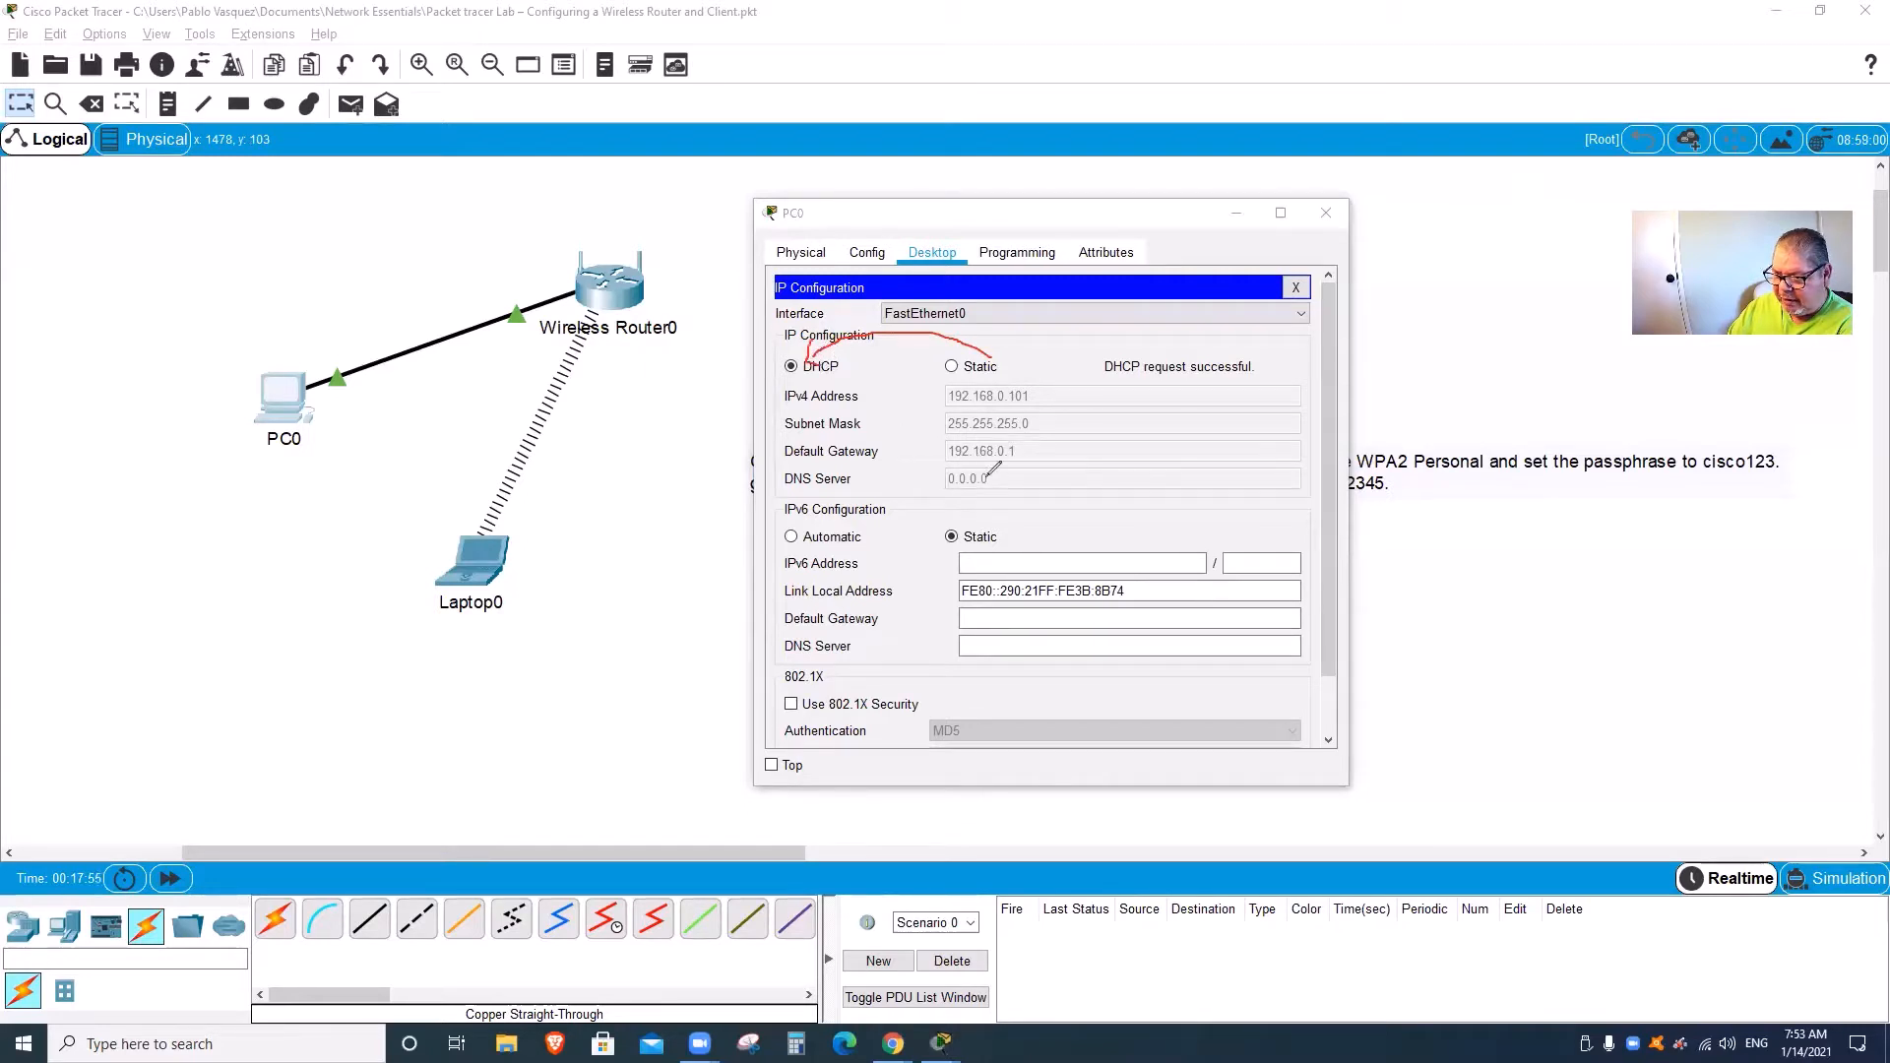
pyautogui.moveTo(1083, 393)
pyautogui.mouseDown()
pyautogui.moveTo(920, 397)
pyautogui.moveTo(957, 464)
pyautogui.moveTo(1004, 477)
pyautogui.moveTo(1081, 448)
pyautogui.moveTo(1080, 396)
pyautogui.moveTo(1054, 433)
pyautogui.mouseUp()
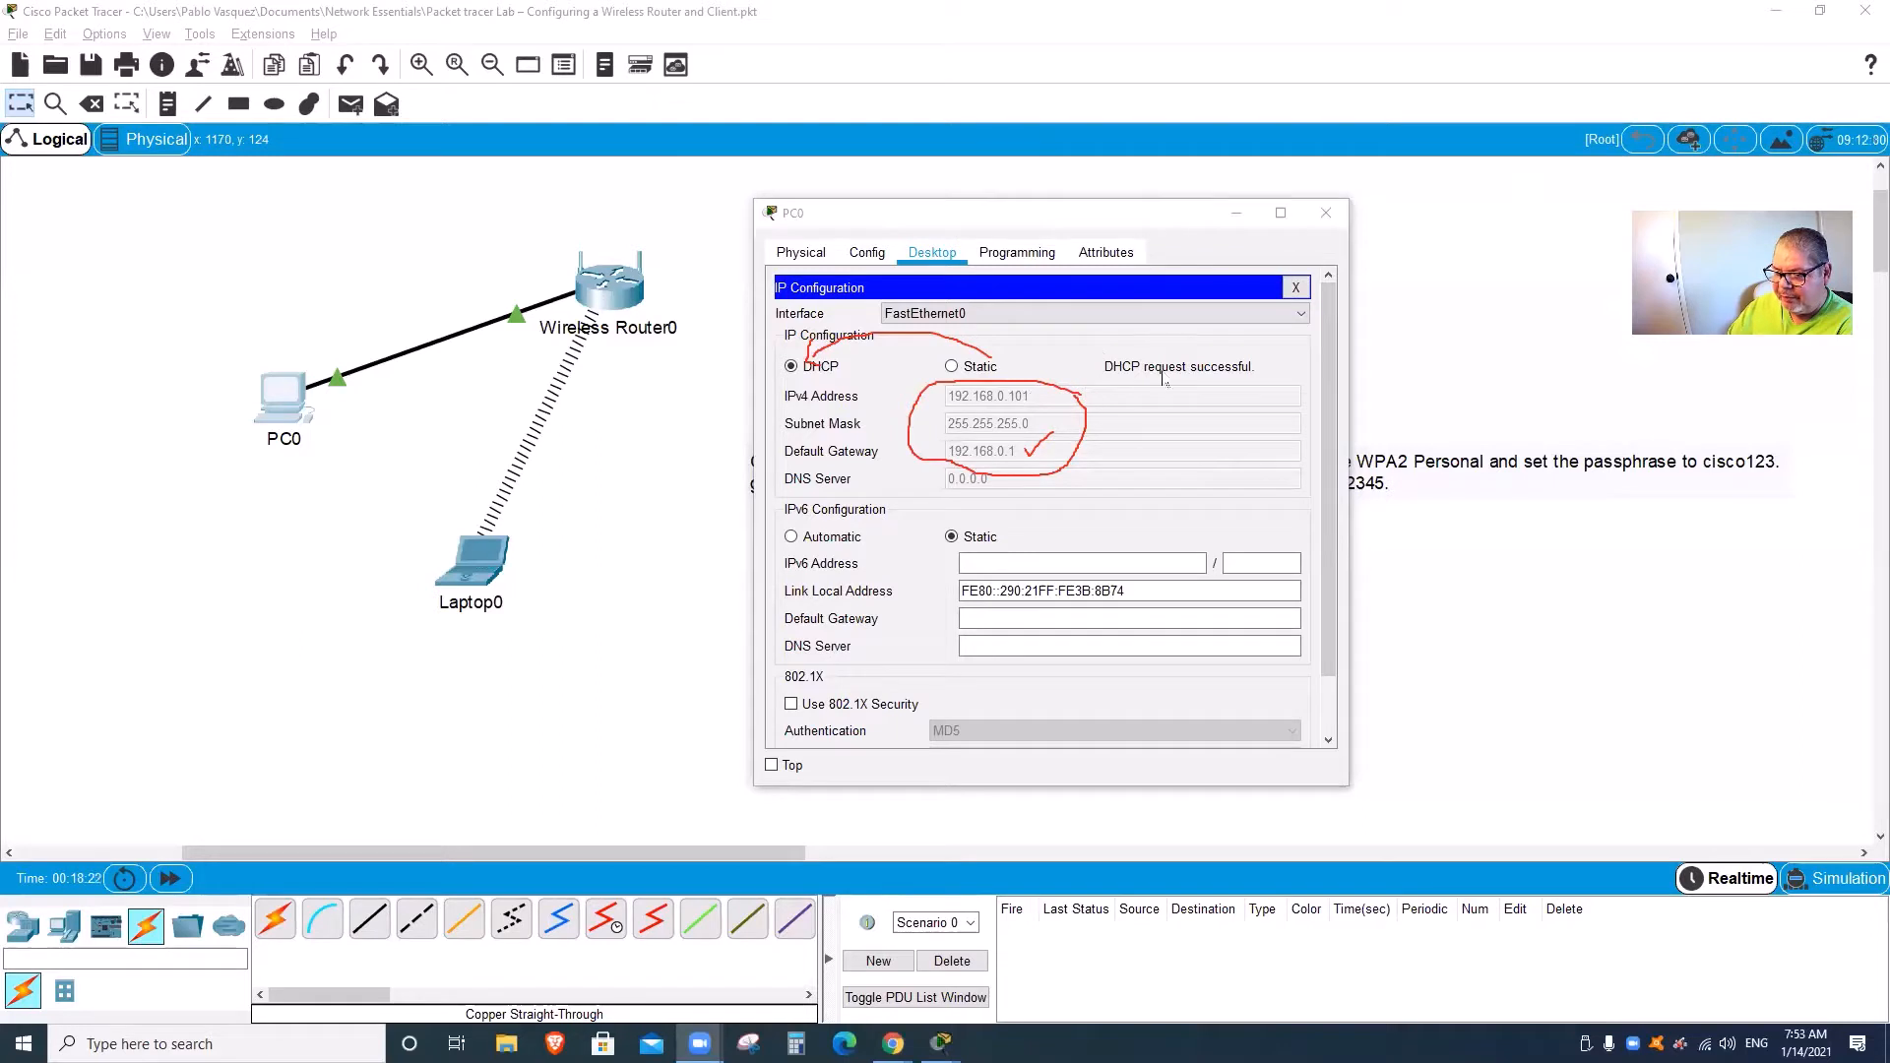
pyautogui.click(1337, 116)
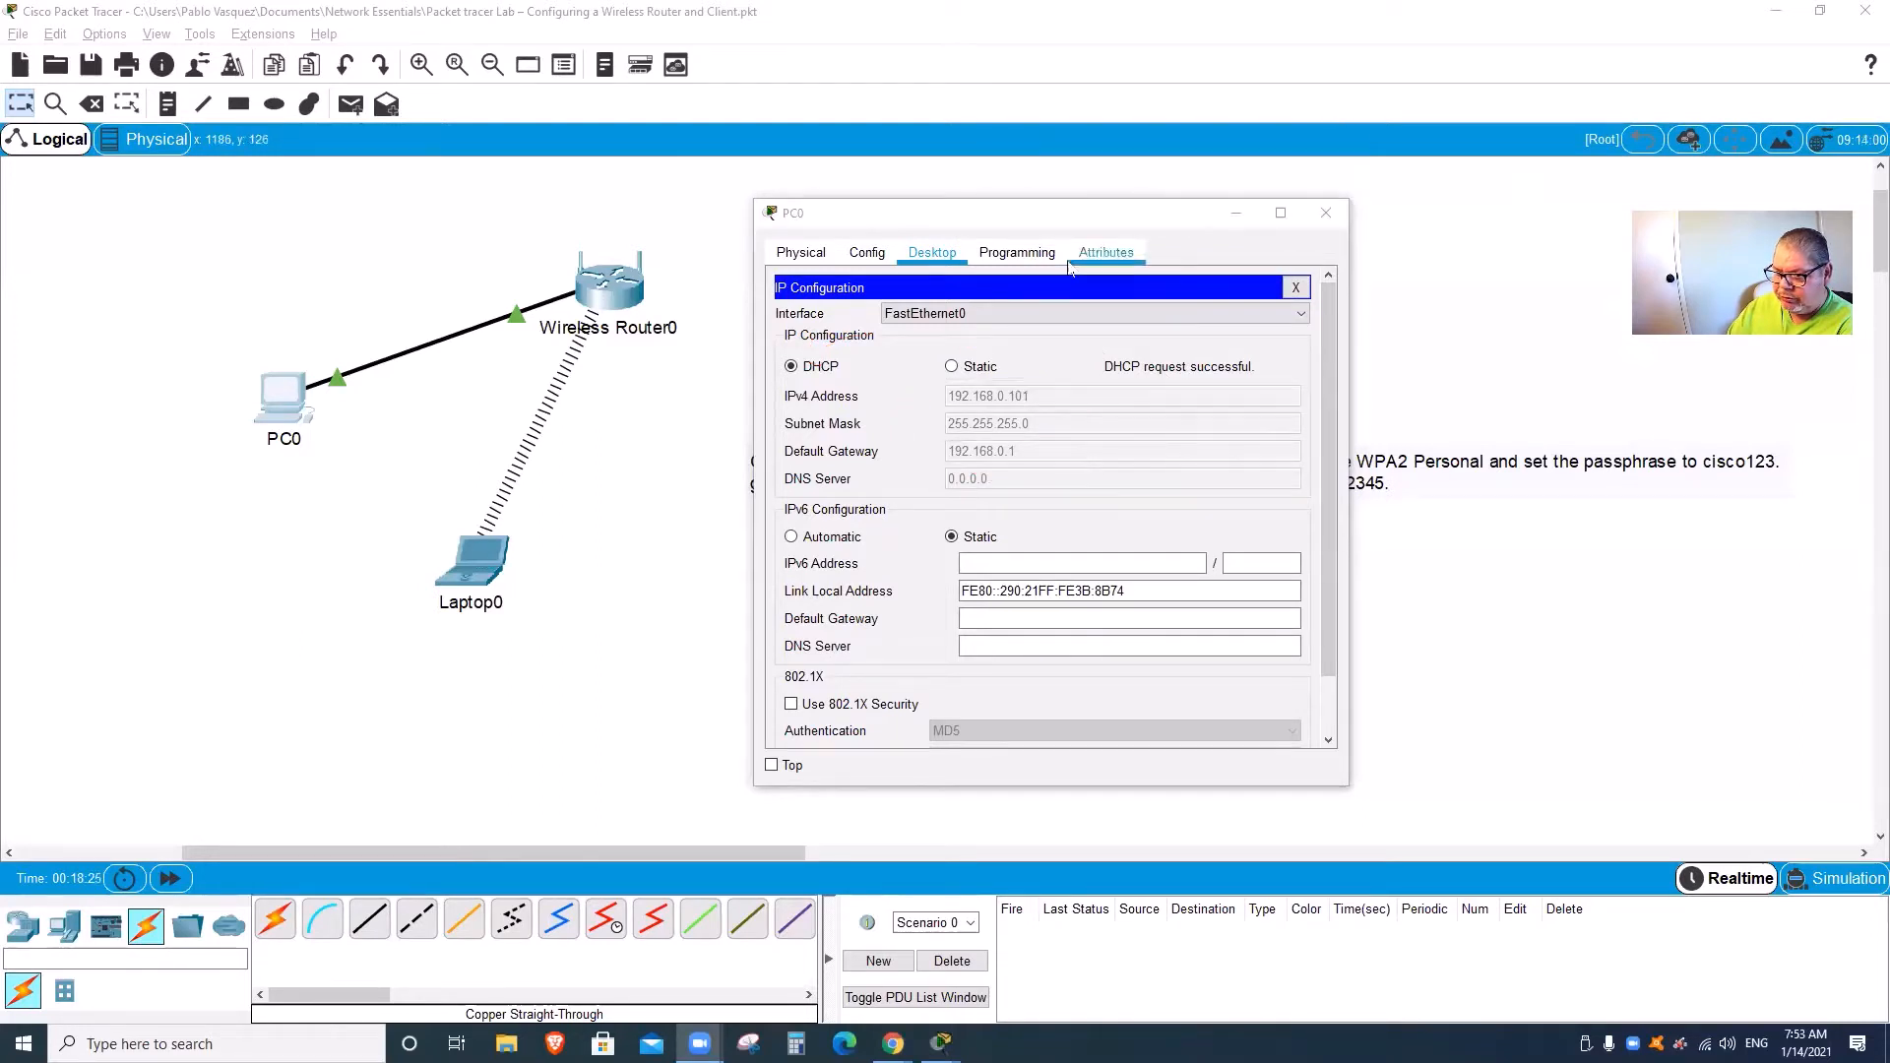
pyautogui.click(941, 253)
pyautogui.click(1296, 288)
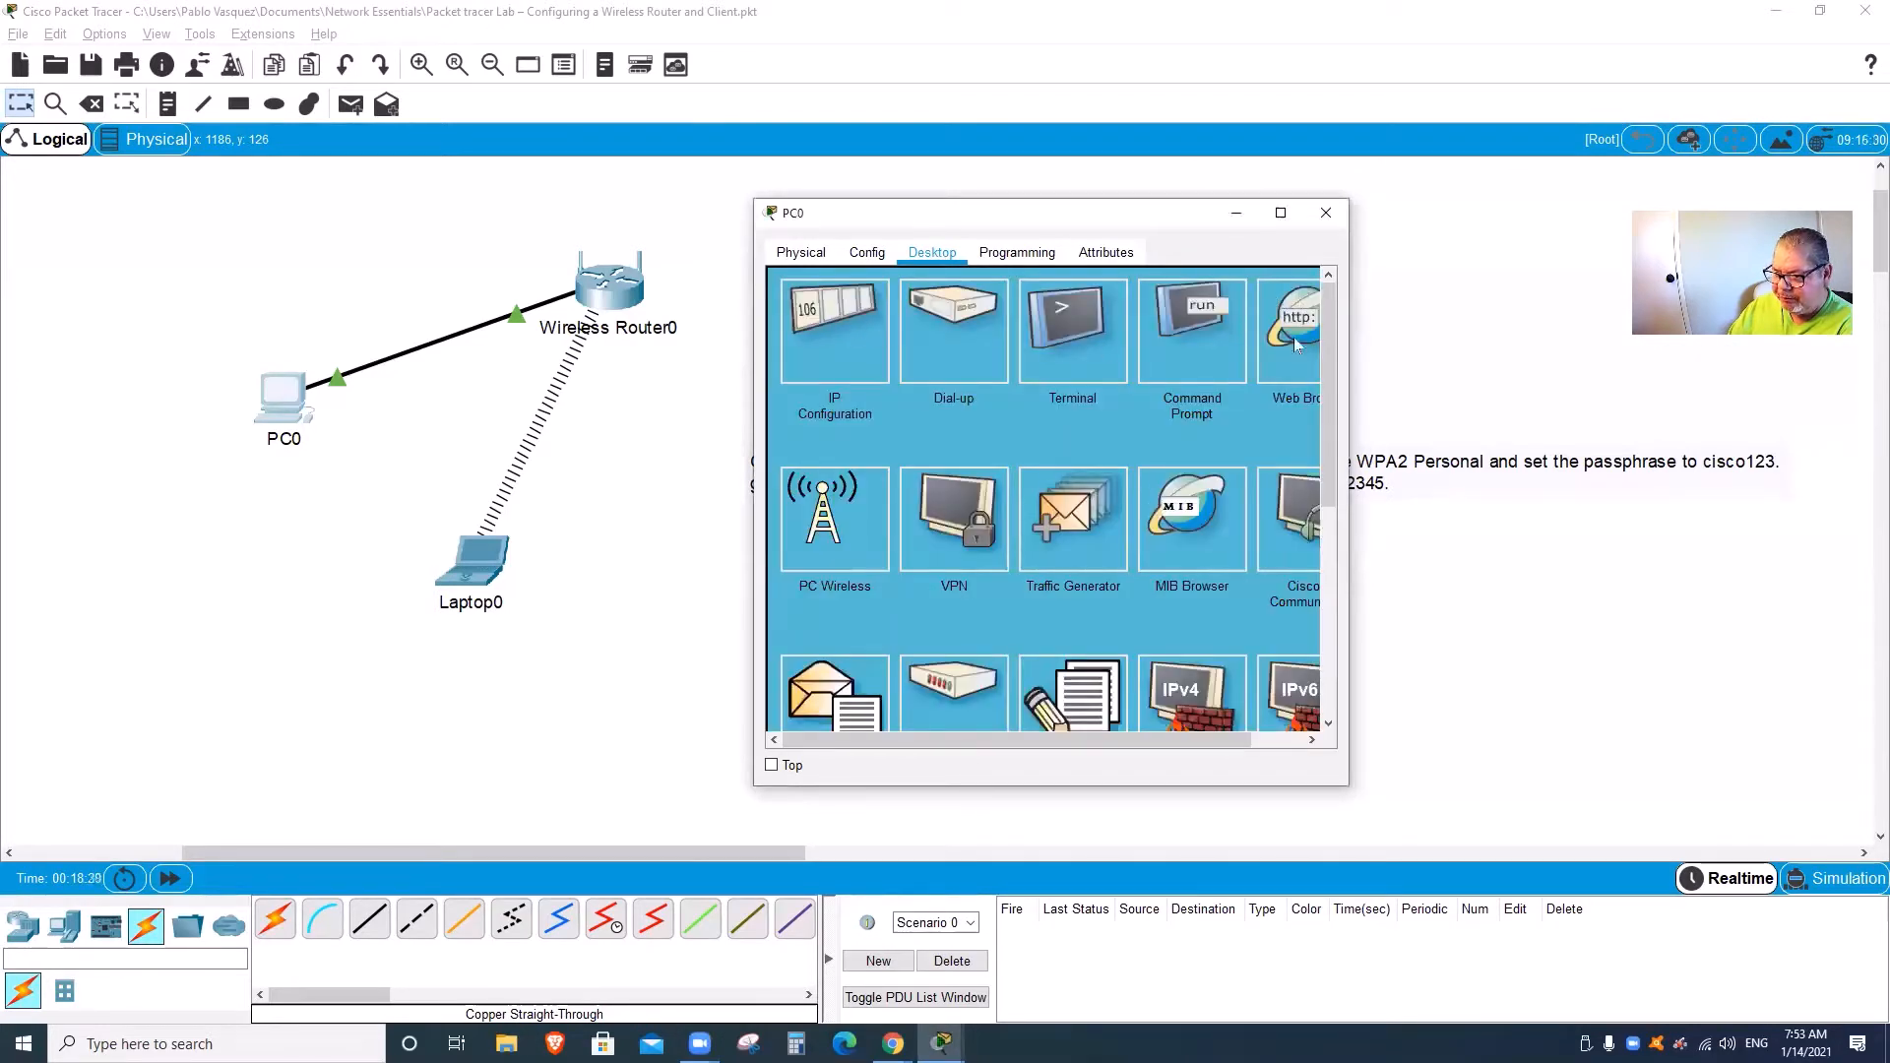
pyautogui.moveTo(1348, 382); pyautogui.dragTo(1453, 382)
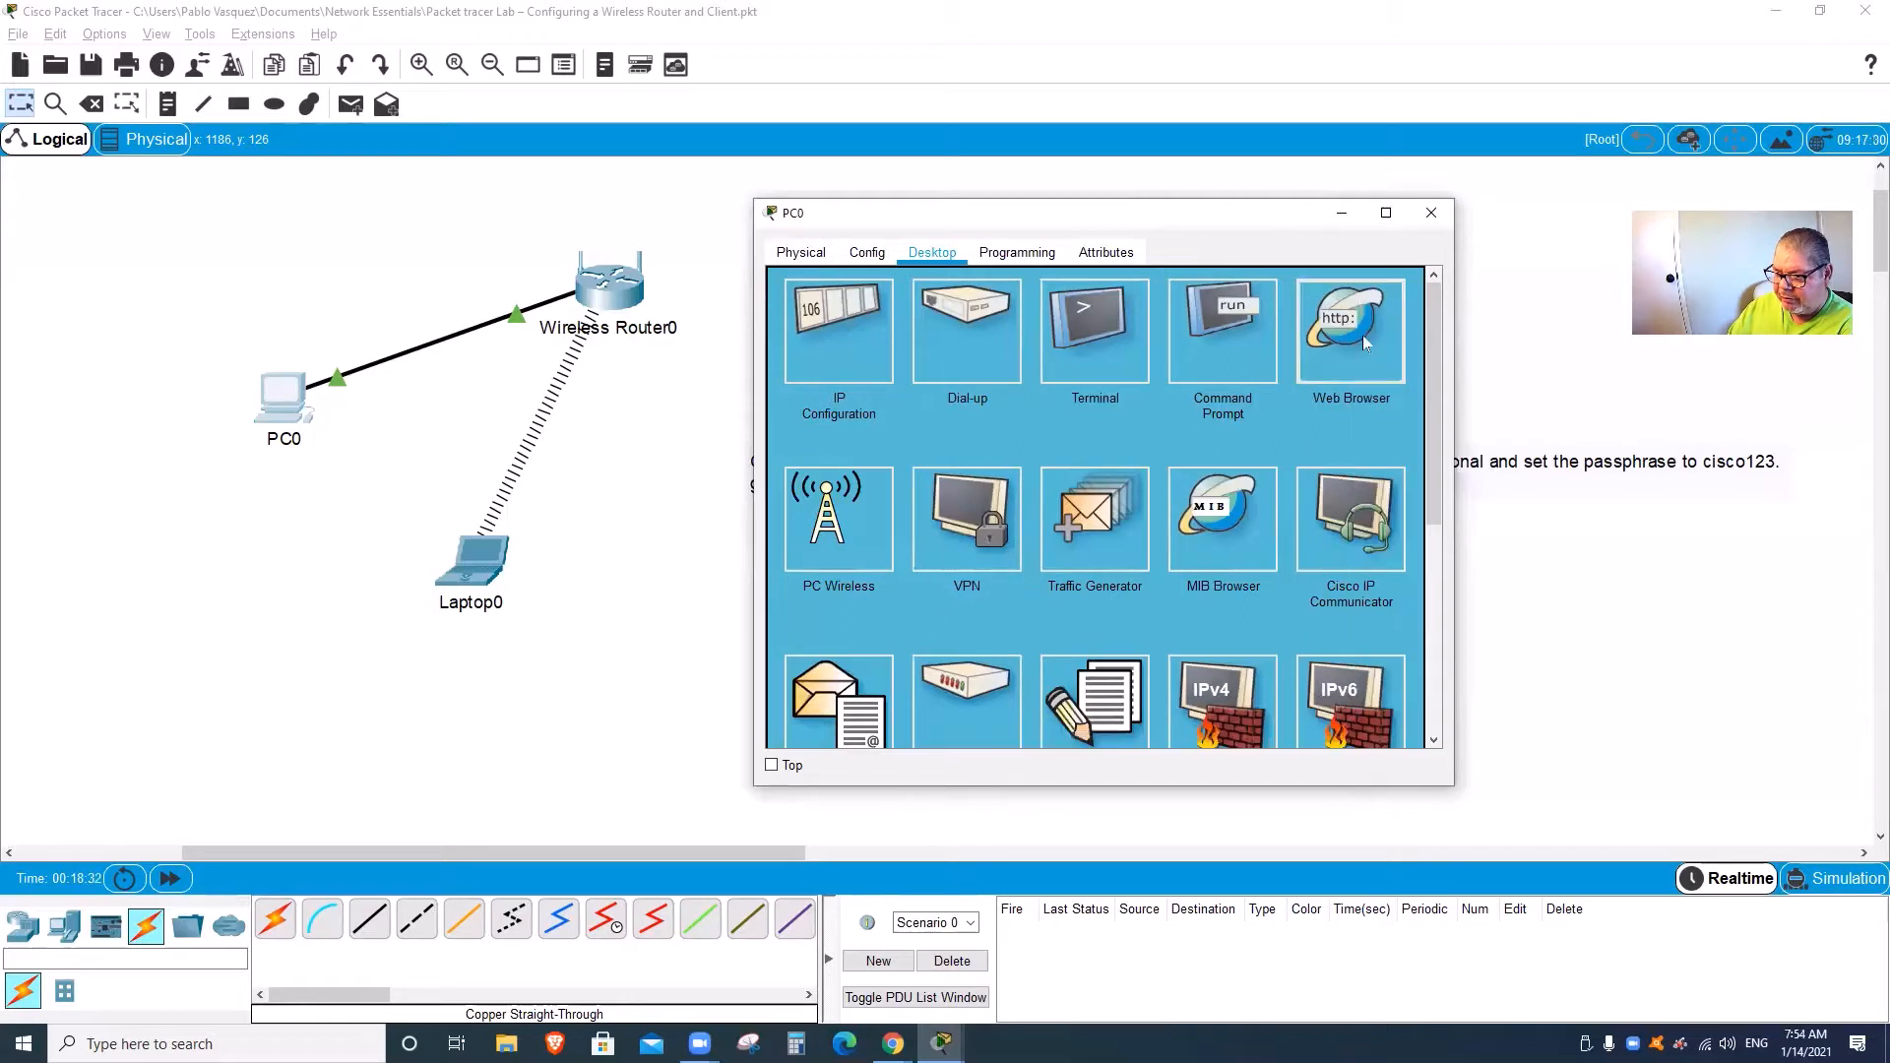
# Step: Browse to the router at 192.168.0.1 in PC0's web browser and log in with the default credentials
pyautogui.click(1349, 330)
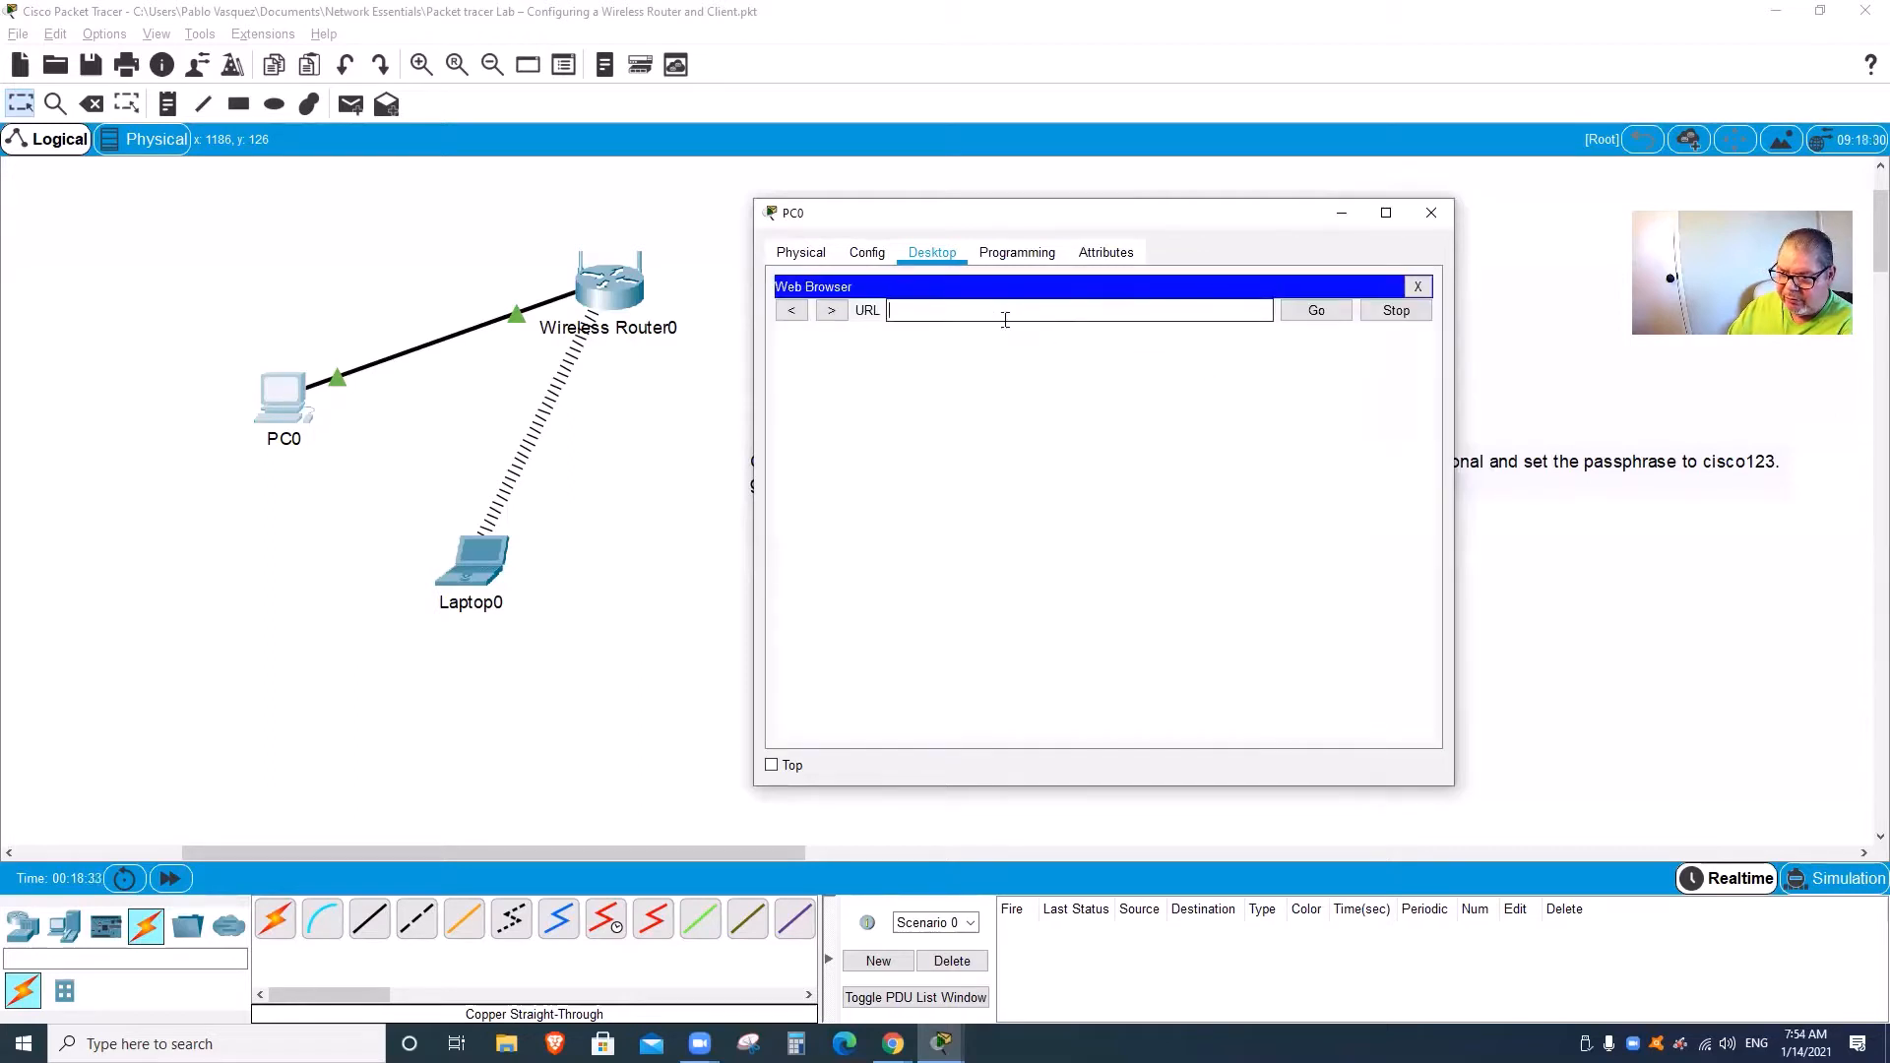
pyautogui.write('192.')
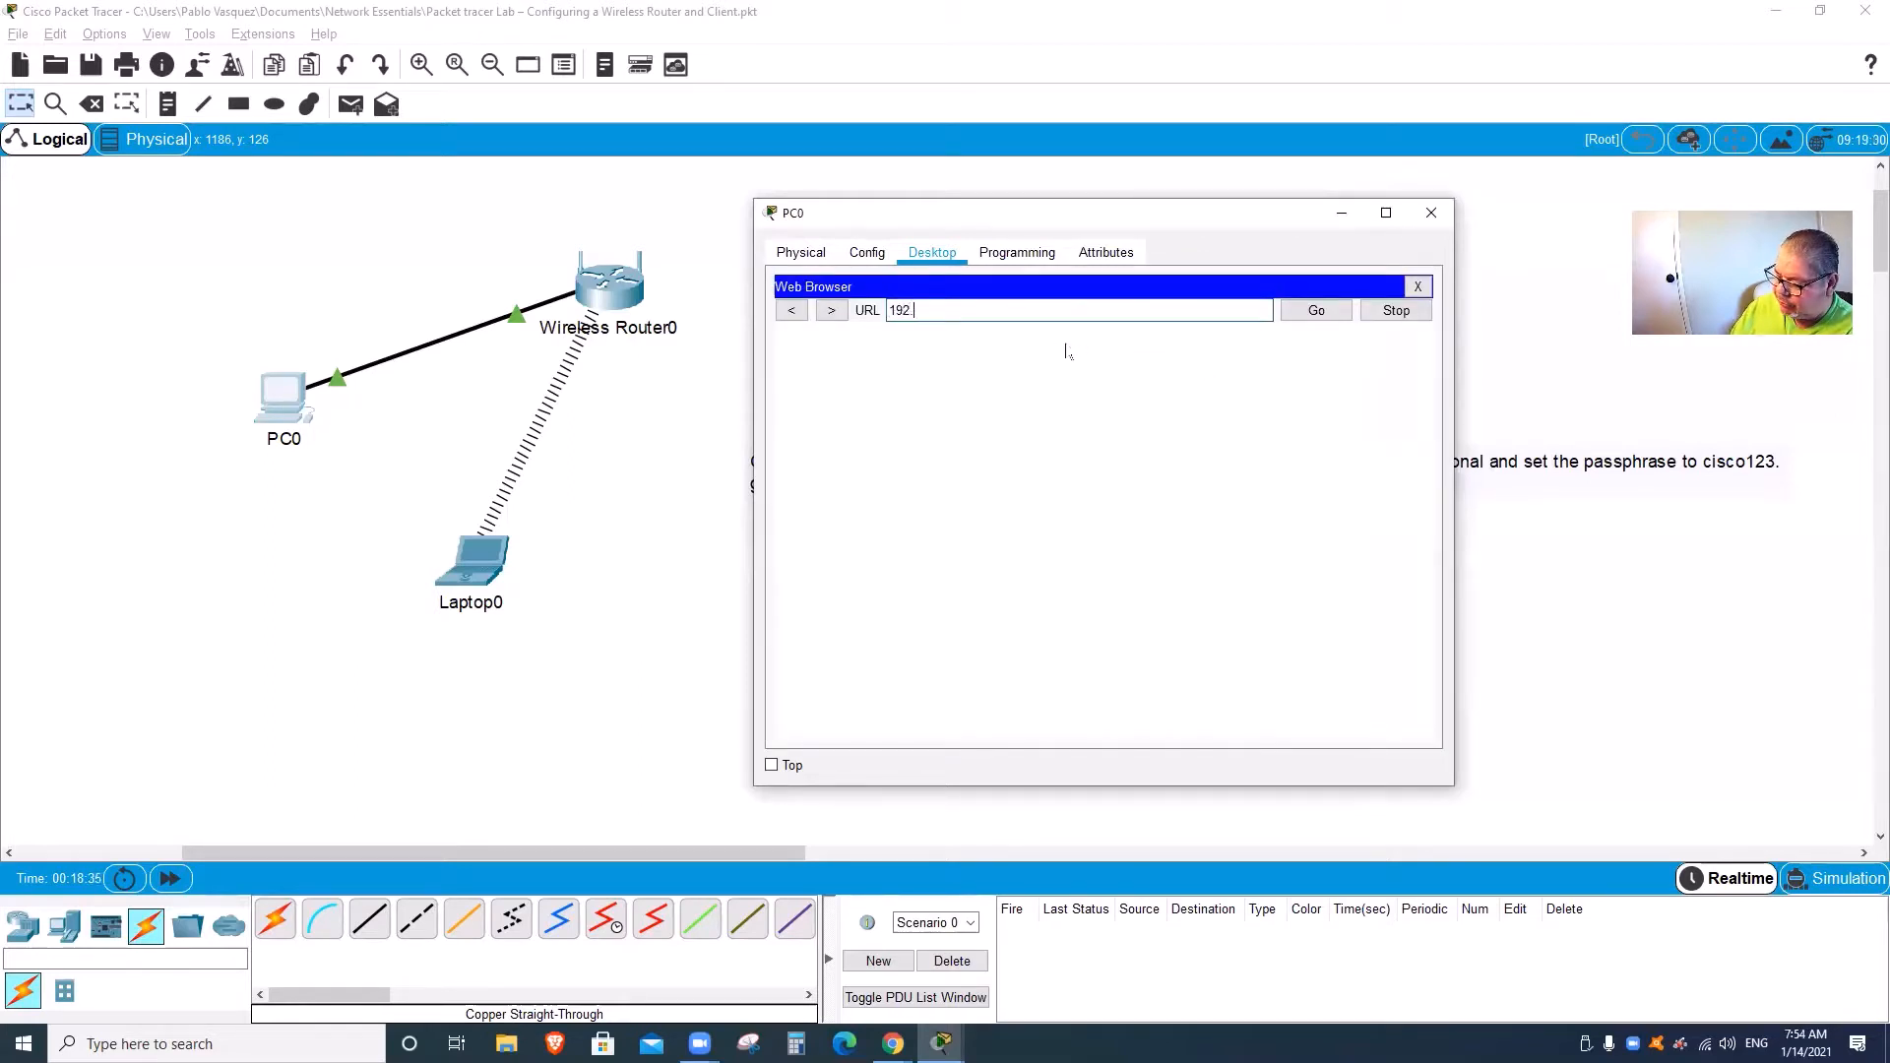
pyautogui.write('168.0.1')
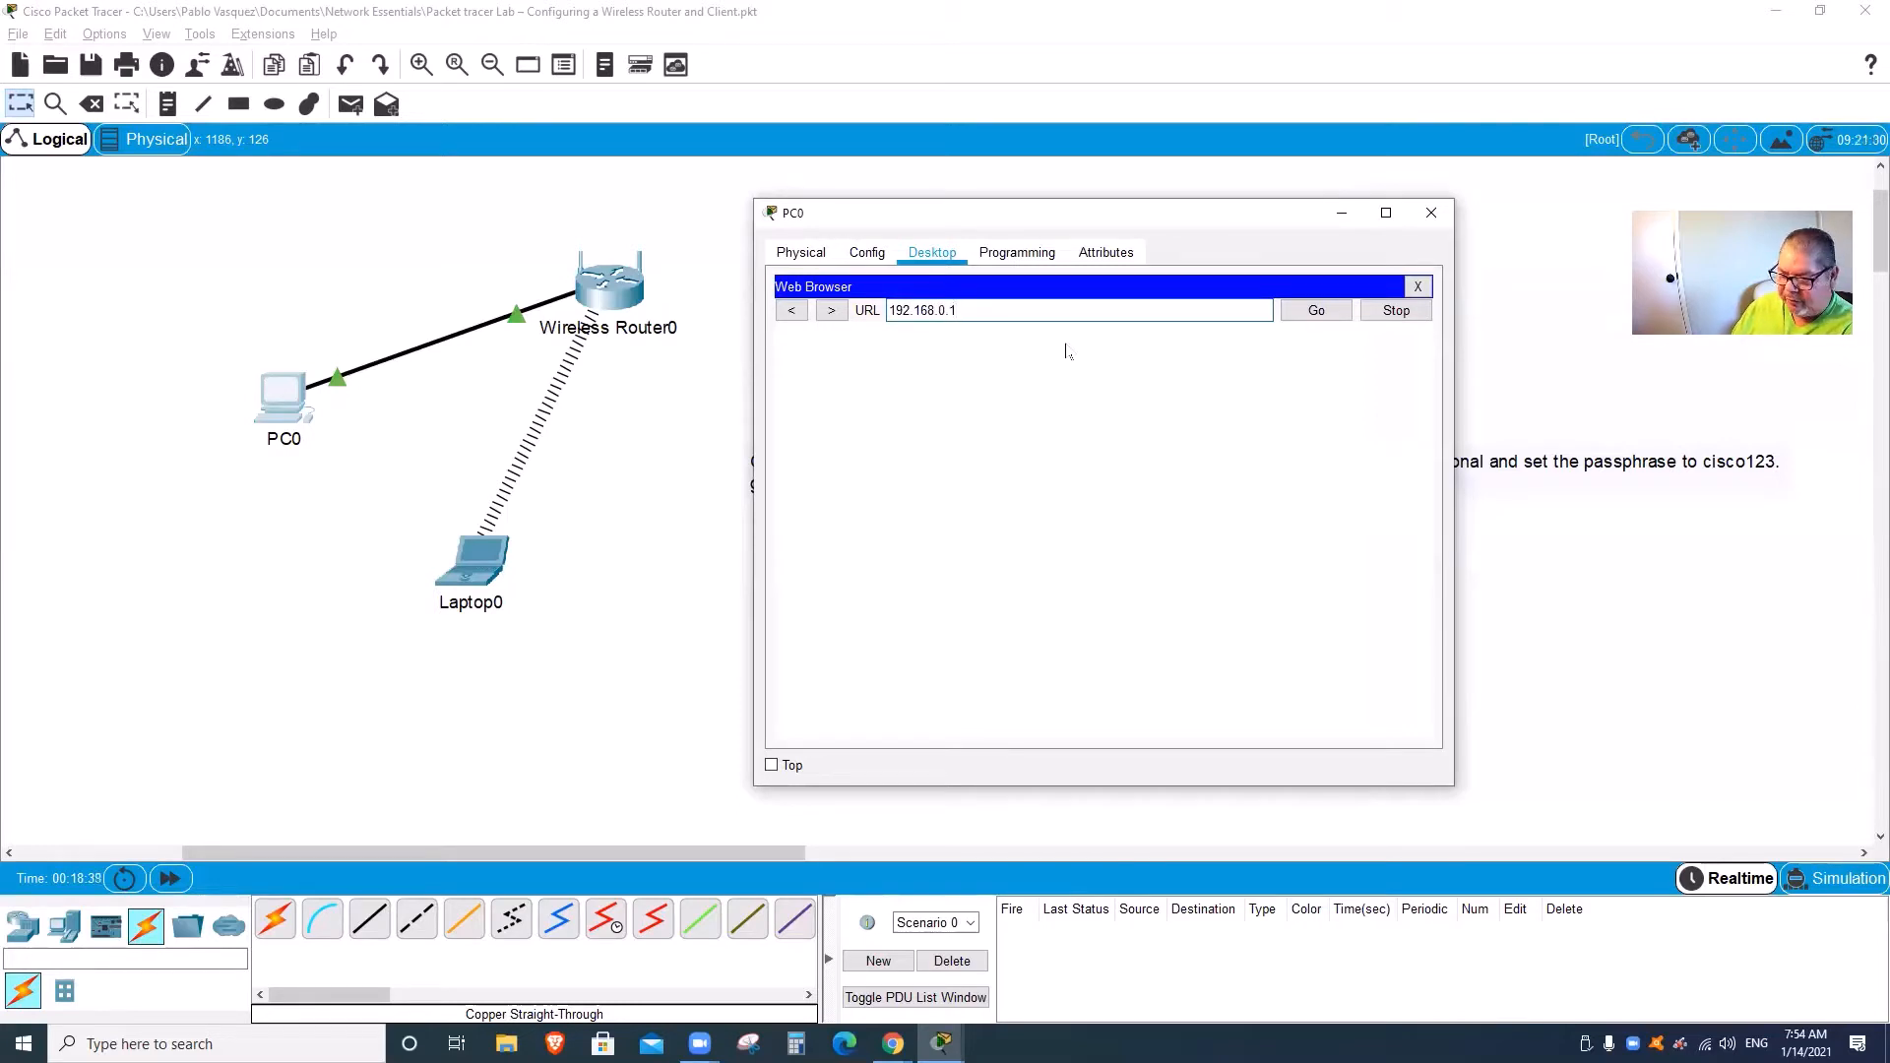
pyautogui.press('Return')
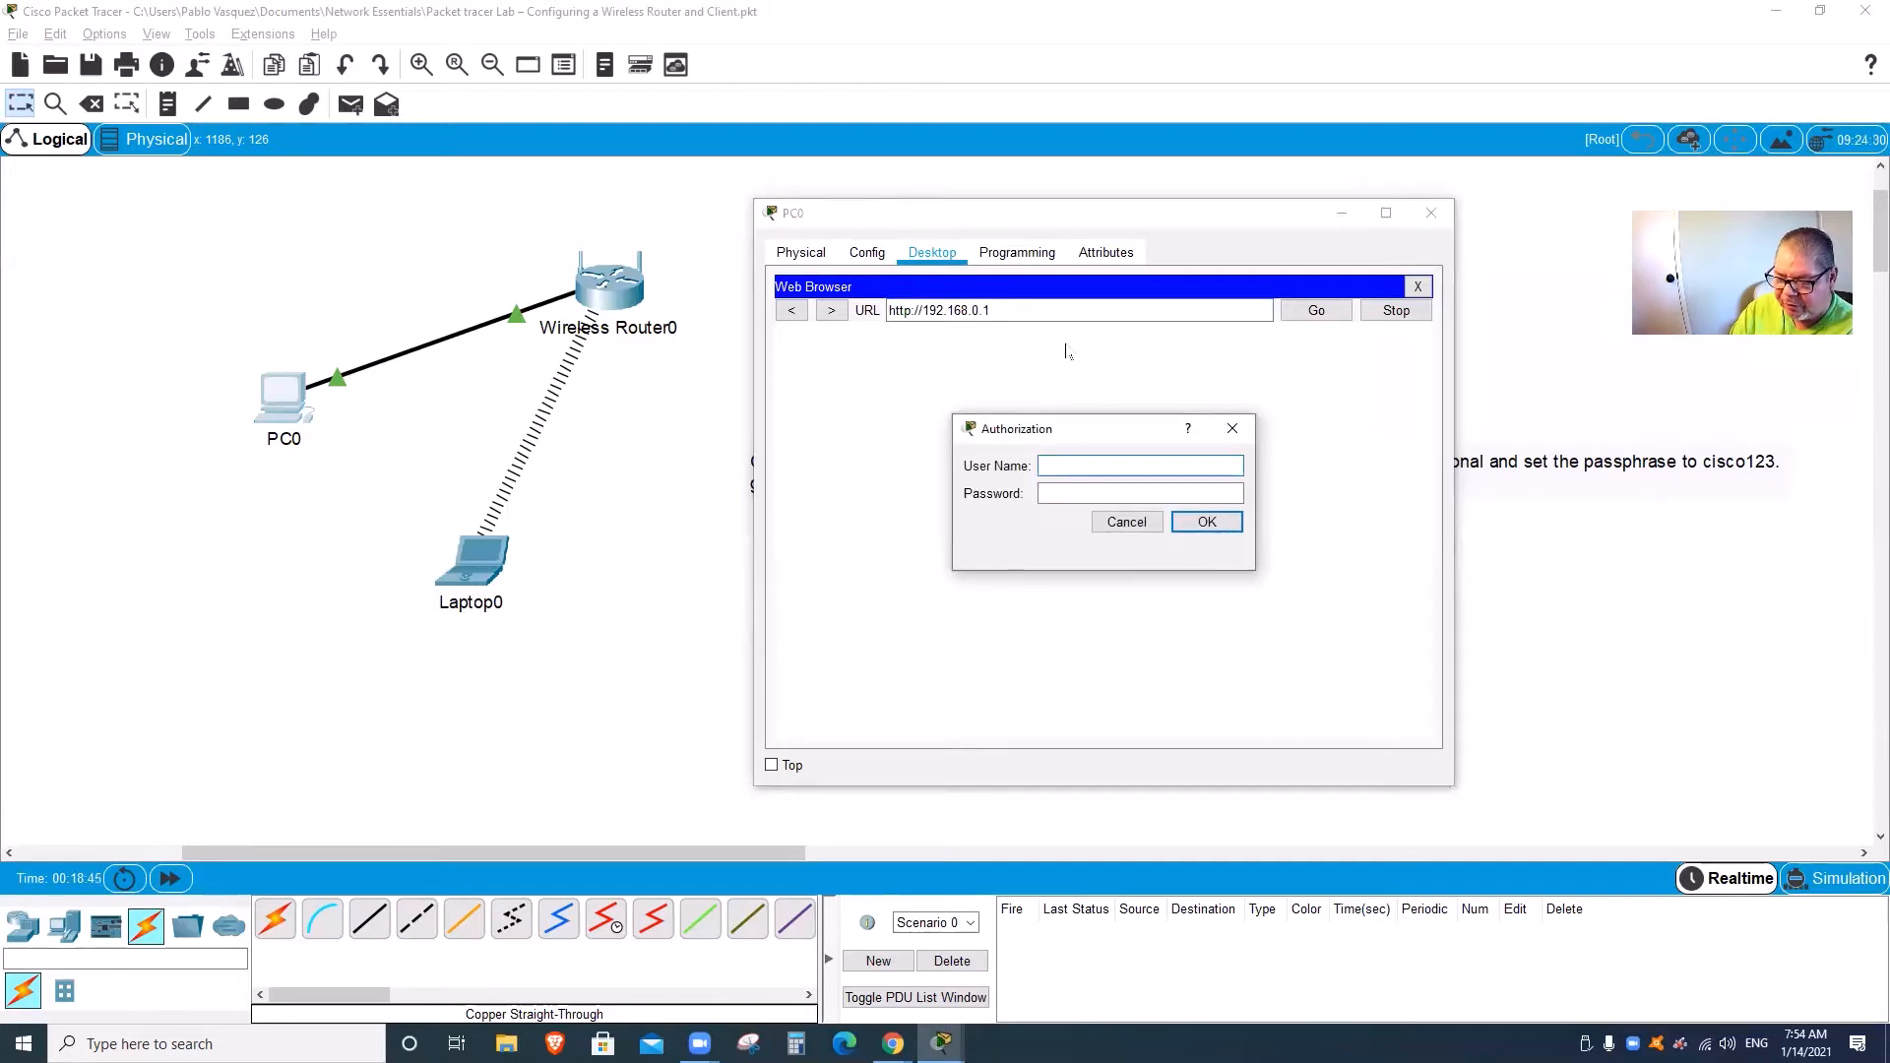
pyautogui.write('admin')
pyautogui.press('Tab')
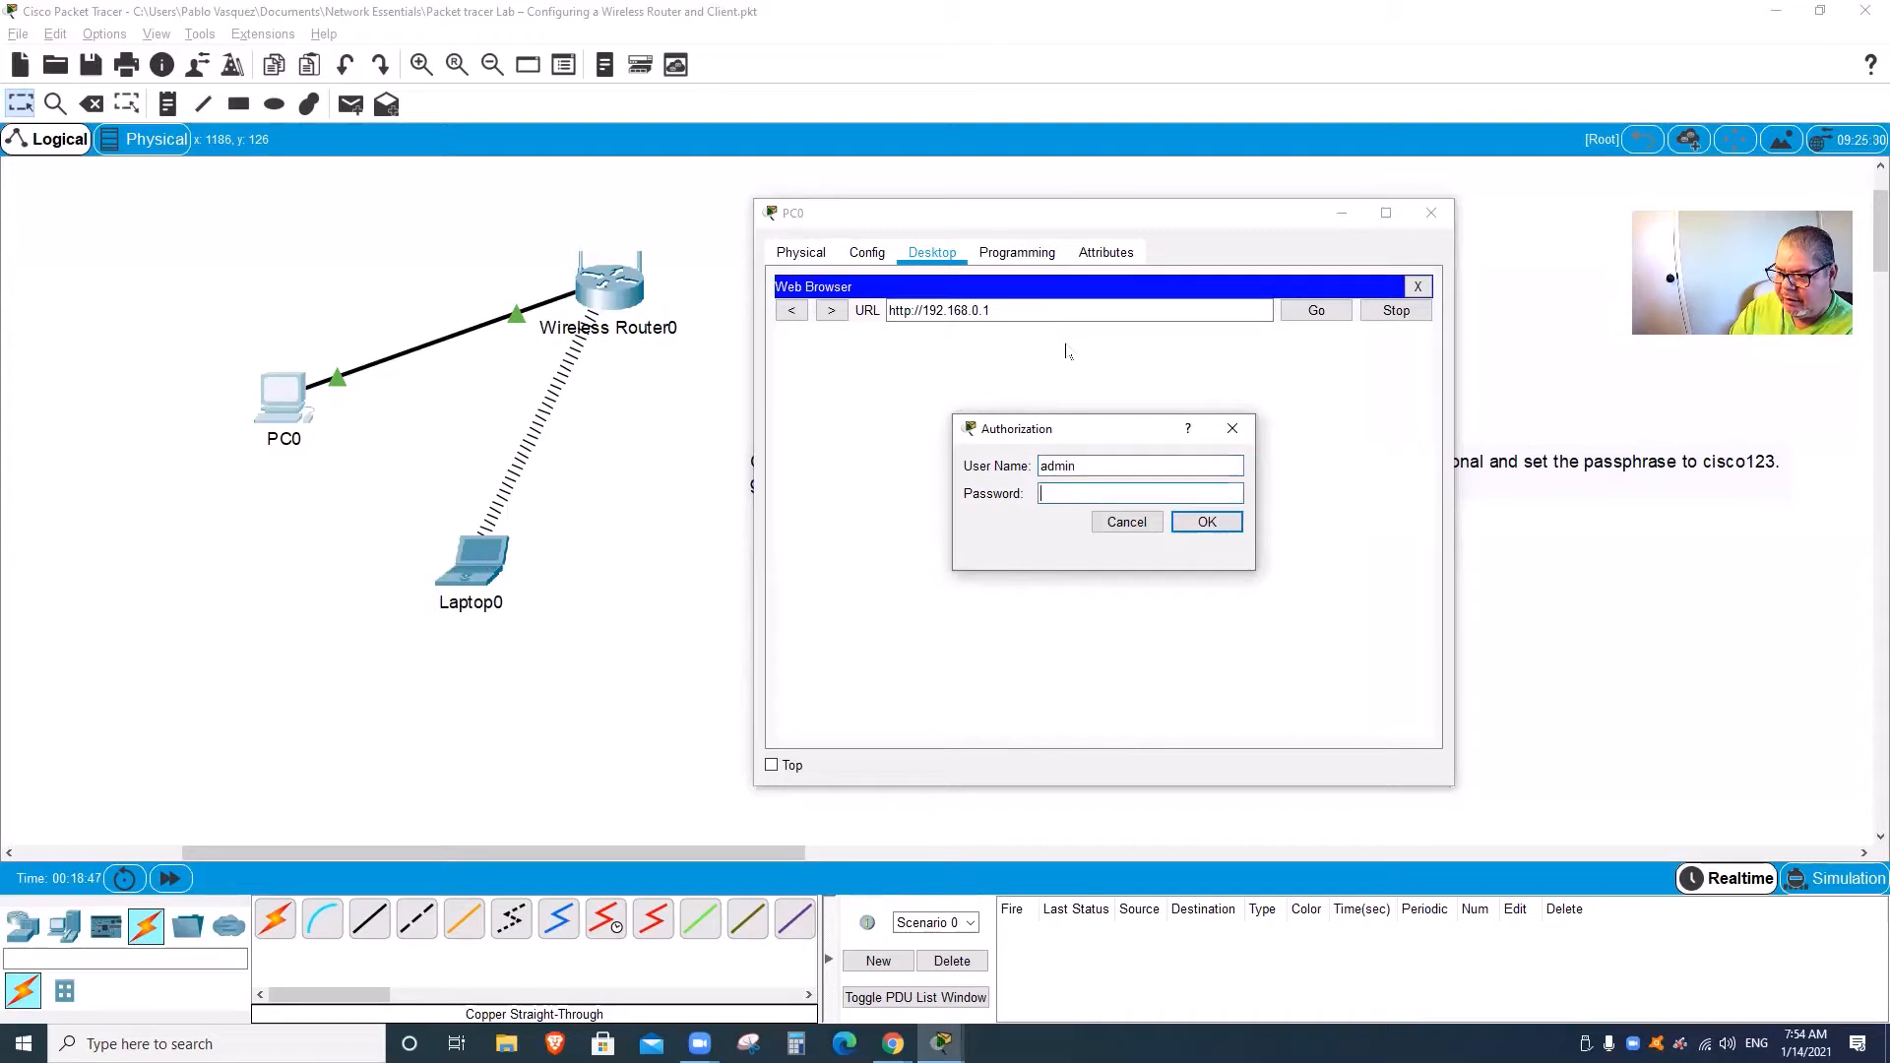
pyautogui.write('admin')
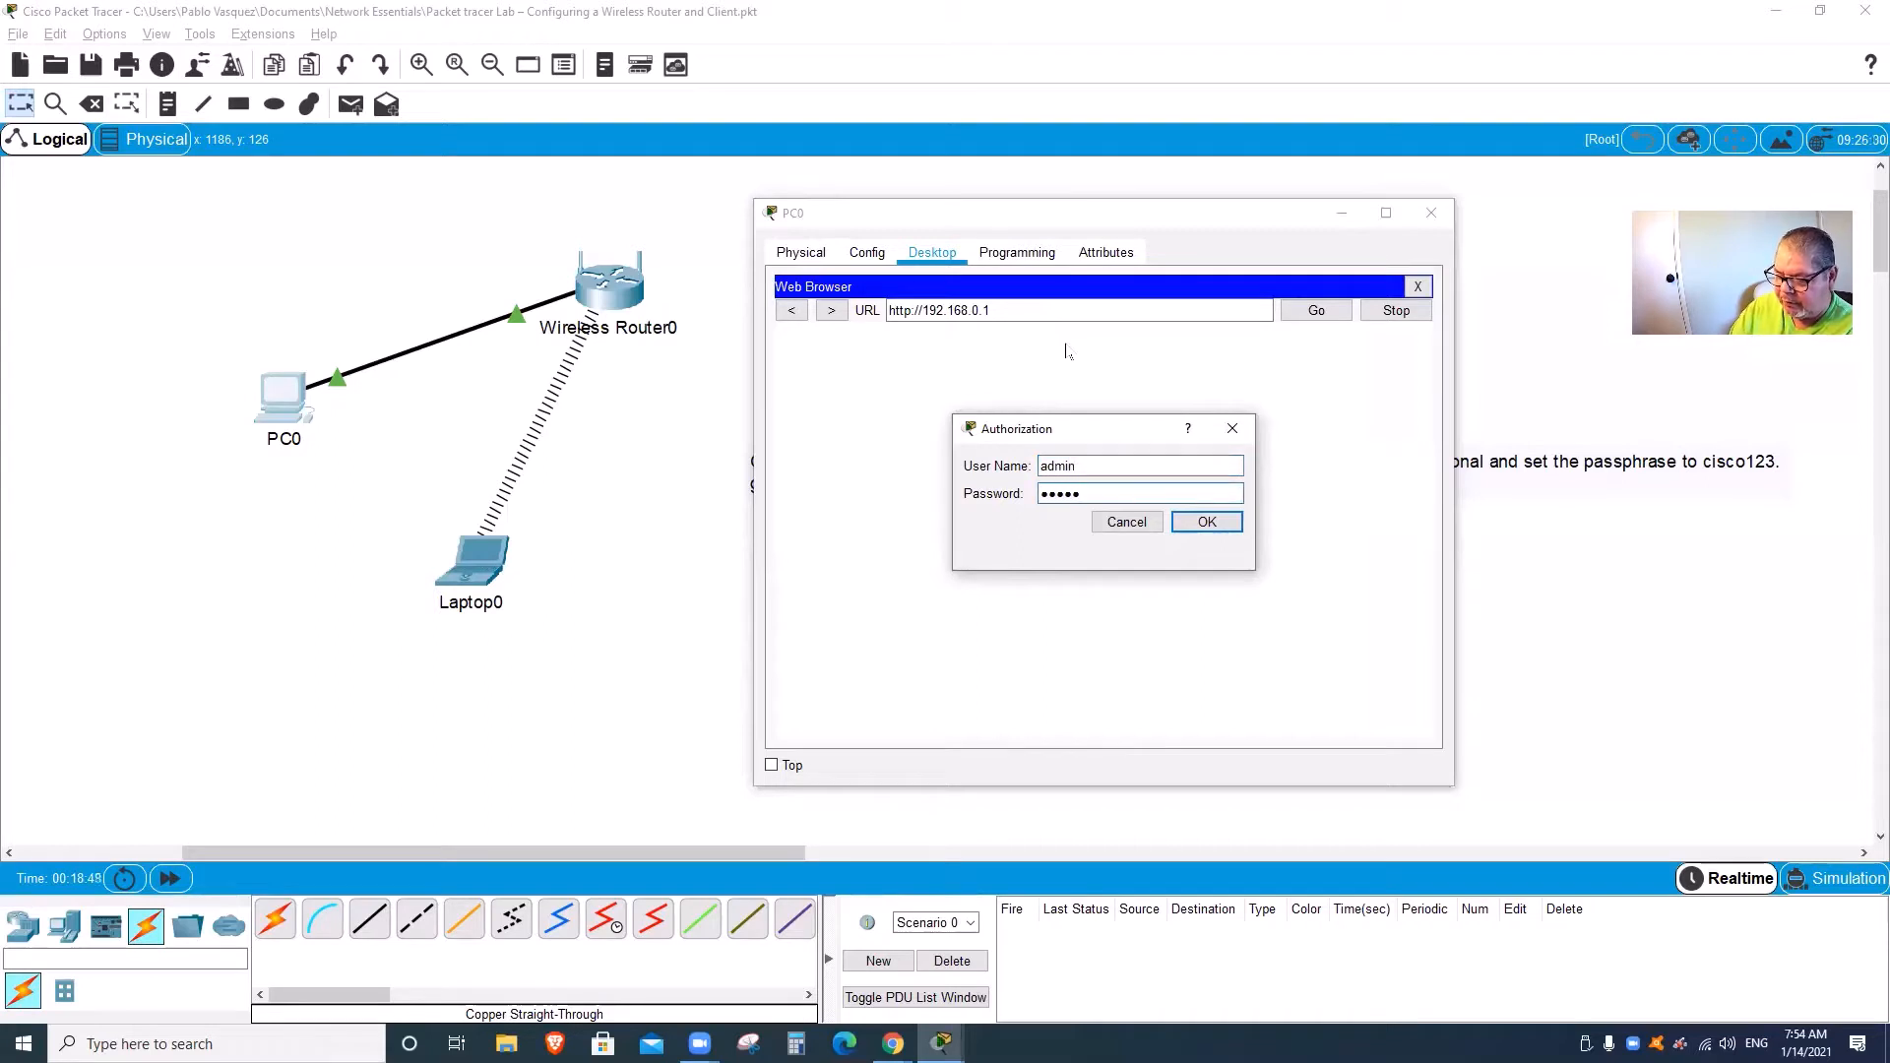
pyautogui.press('Return')
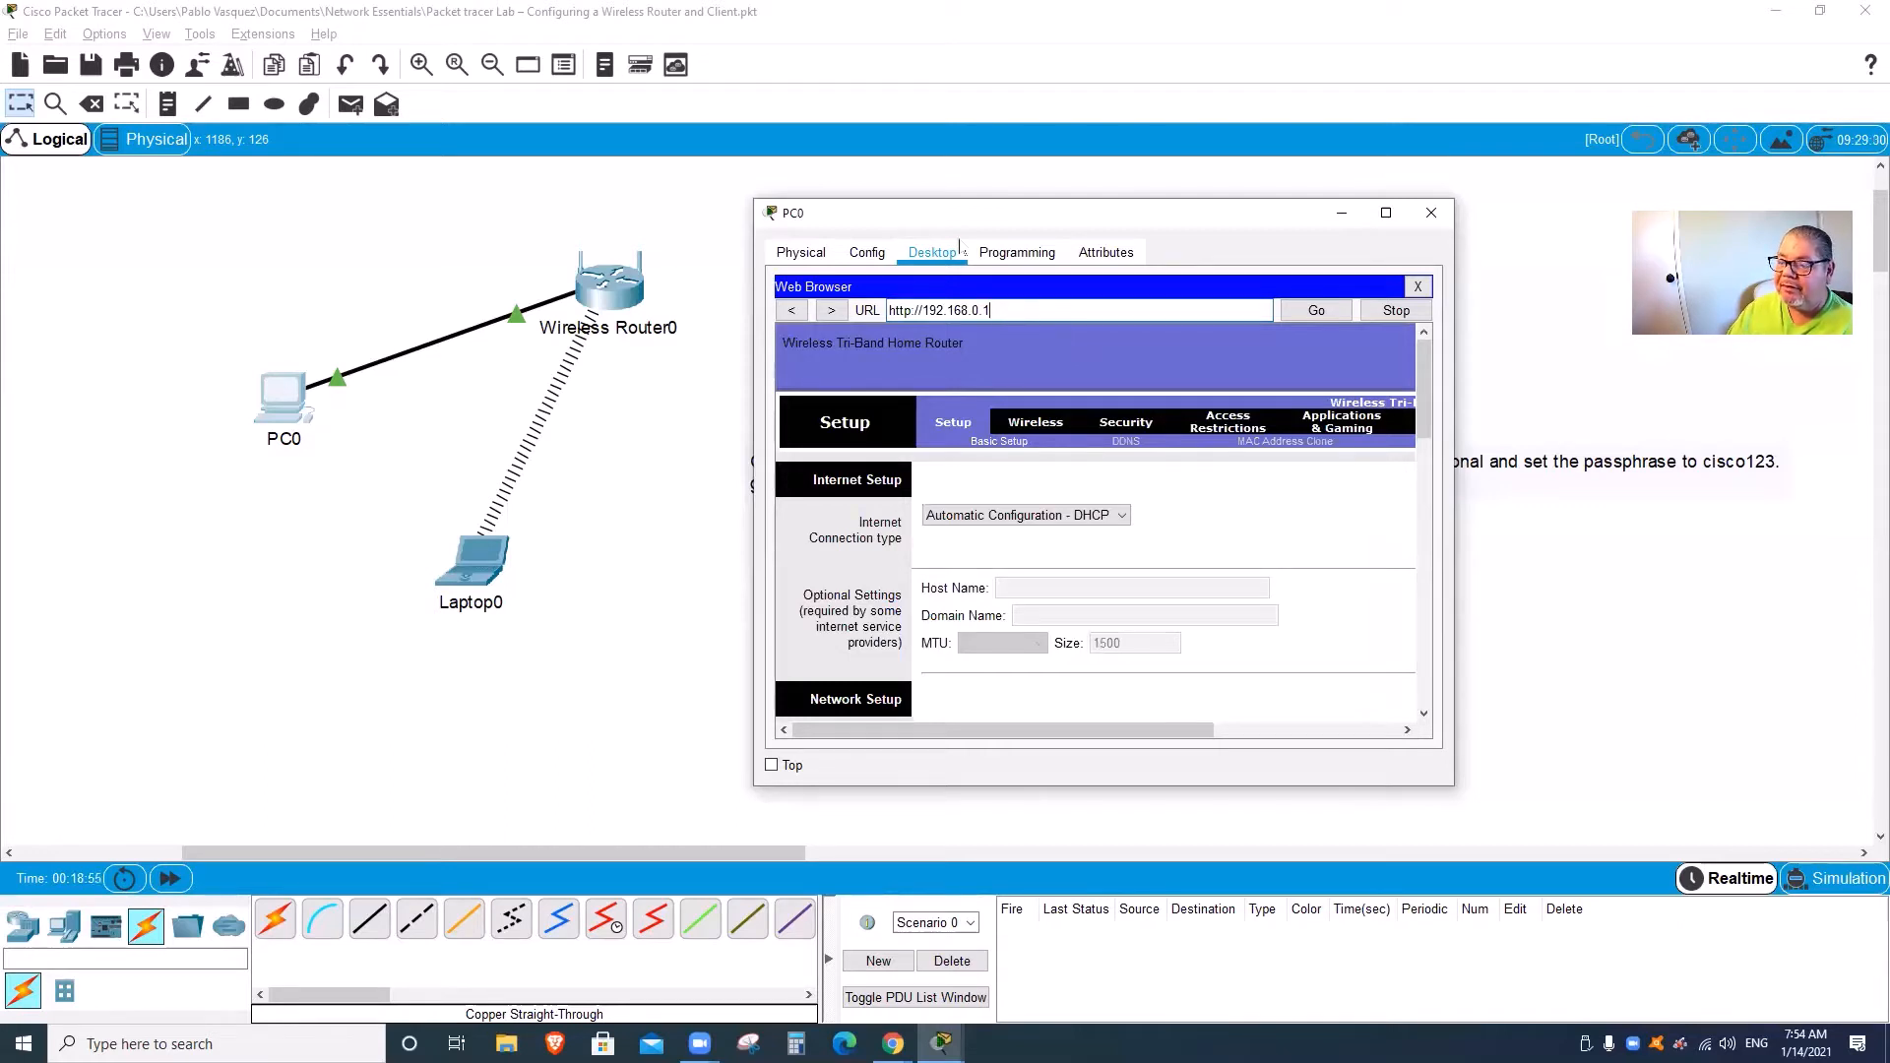
# Step: Move and enlarge the PC0 window, then bring up the router's Basic Wireless Settings page
pyautogui.moveTo(944, 223); pyautogui.dragTo(901, 168)
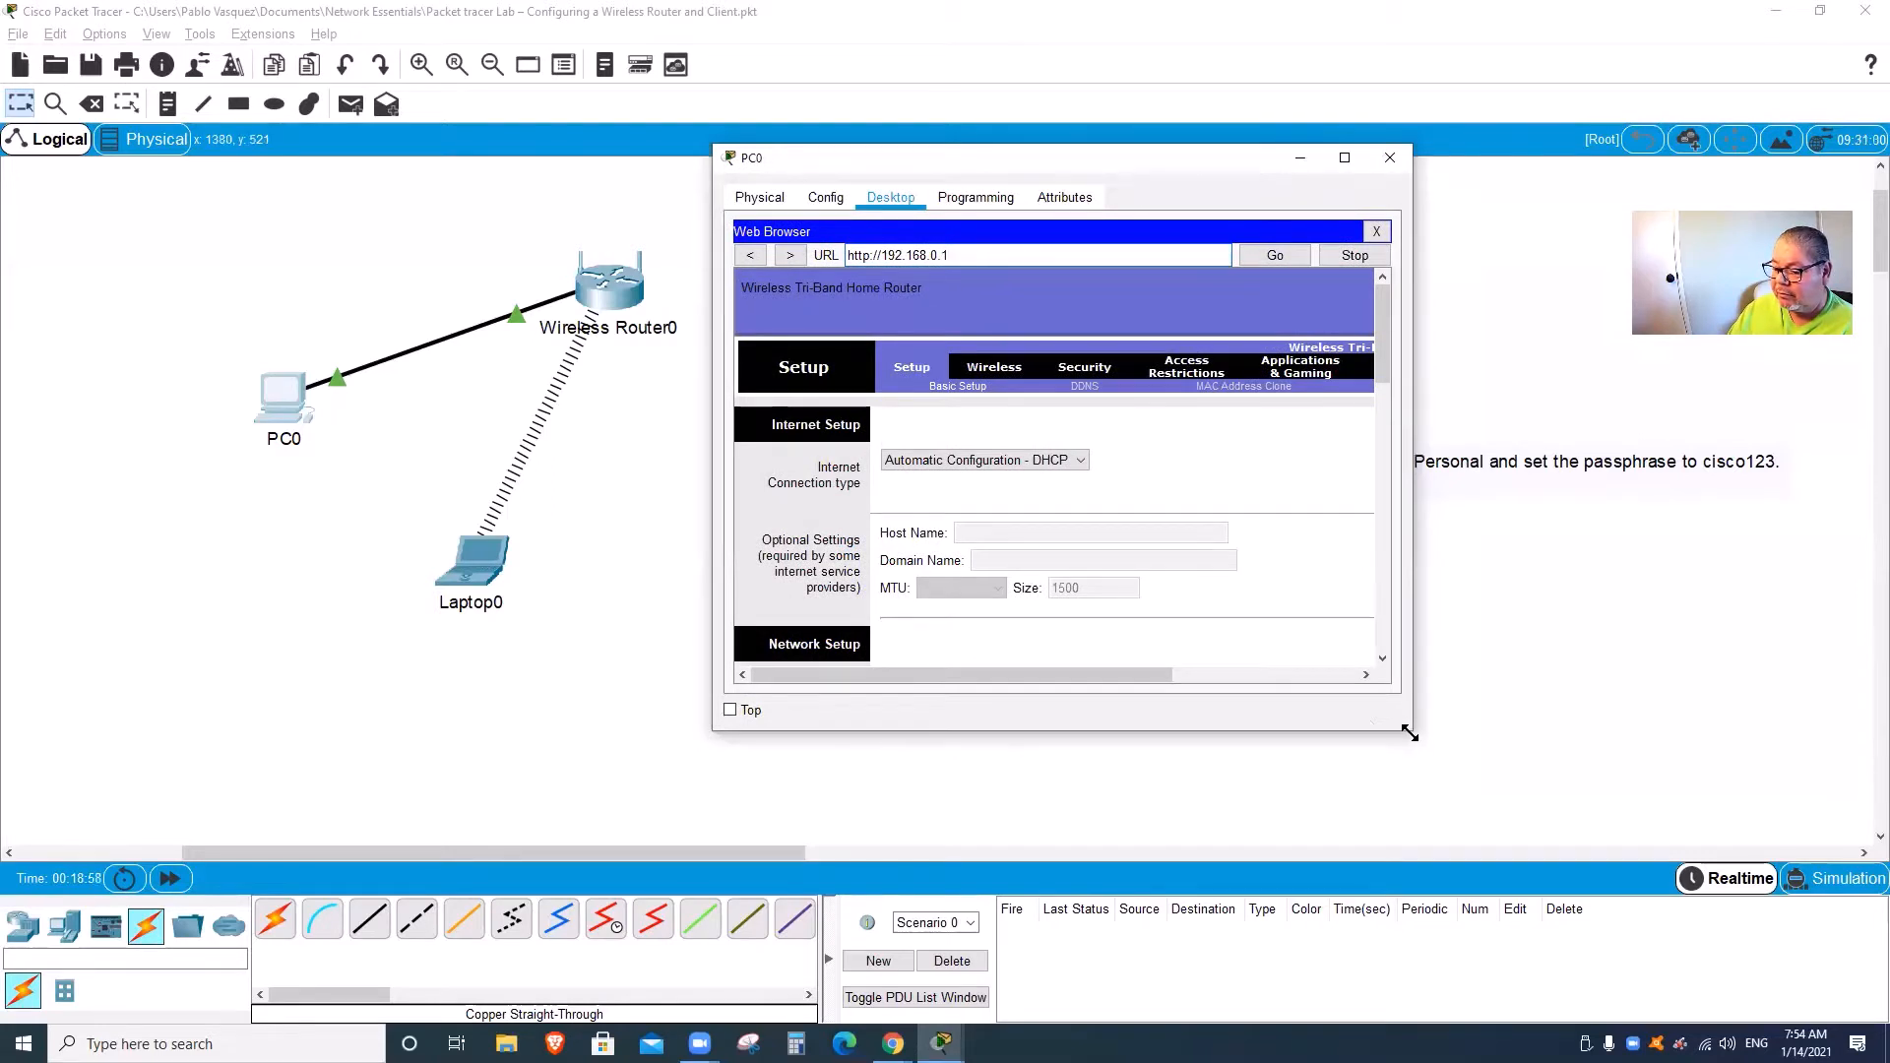
pyautogui.moveTo(1410, 733); pyautogui.dragTo(1601, 888)
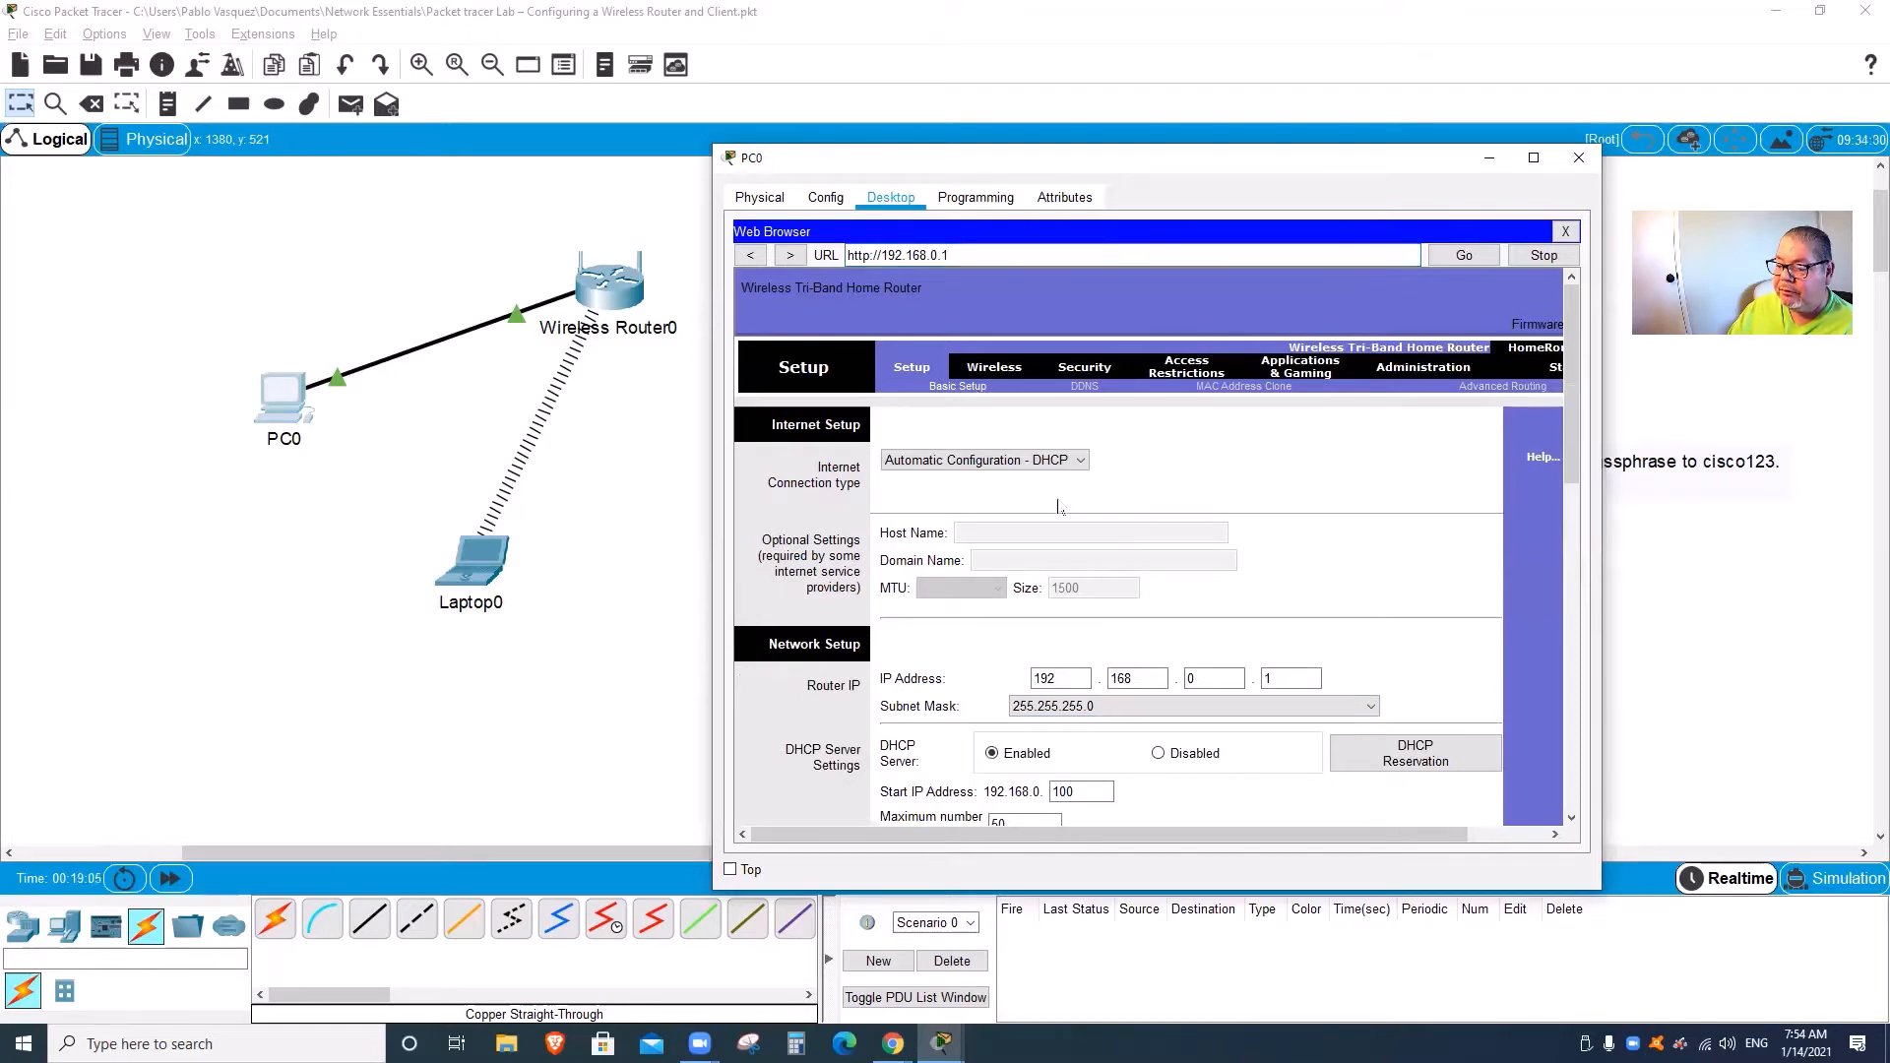
pyautogui.click(1012, 370)
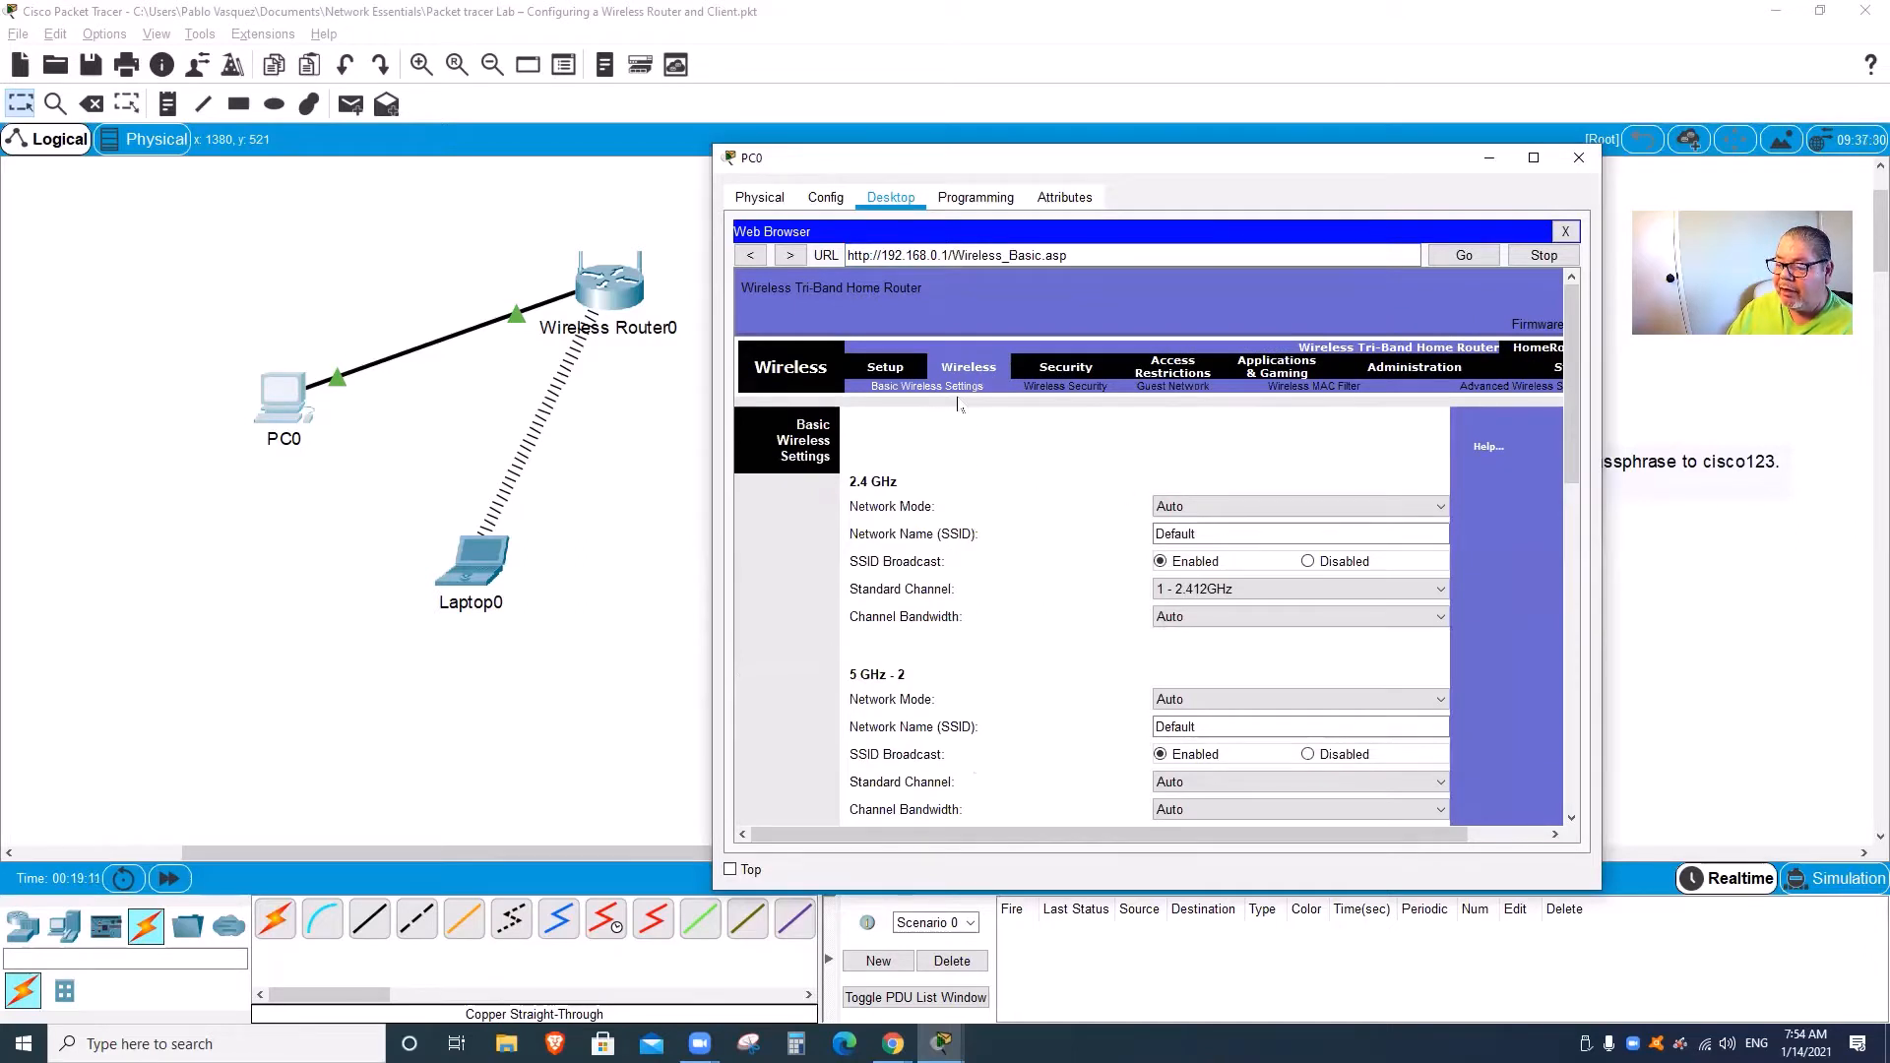
pyautogui.moveTo(1571, 470); pyautogui.dragTo(1569, 484)
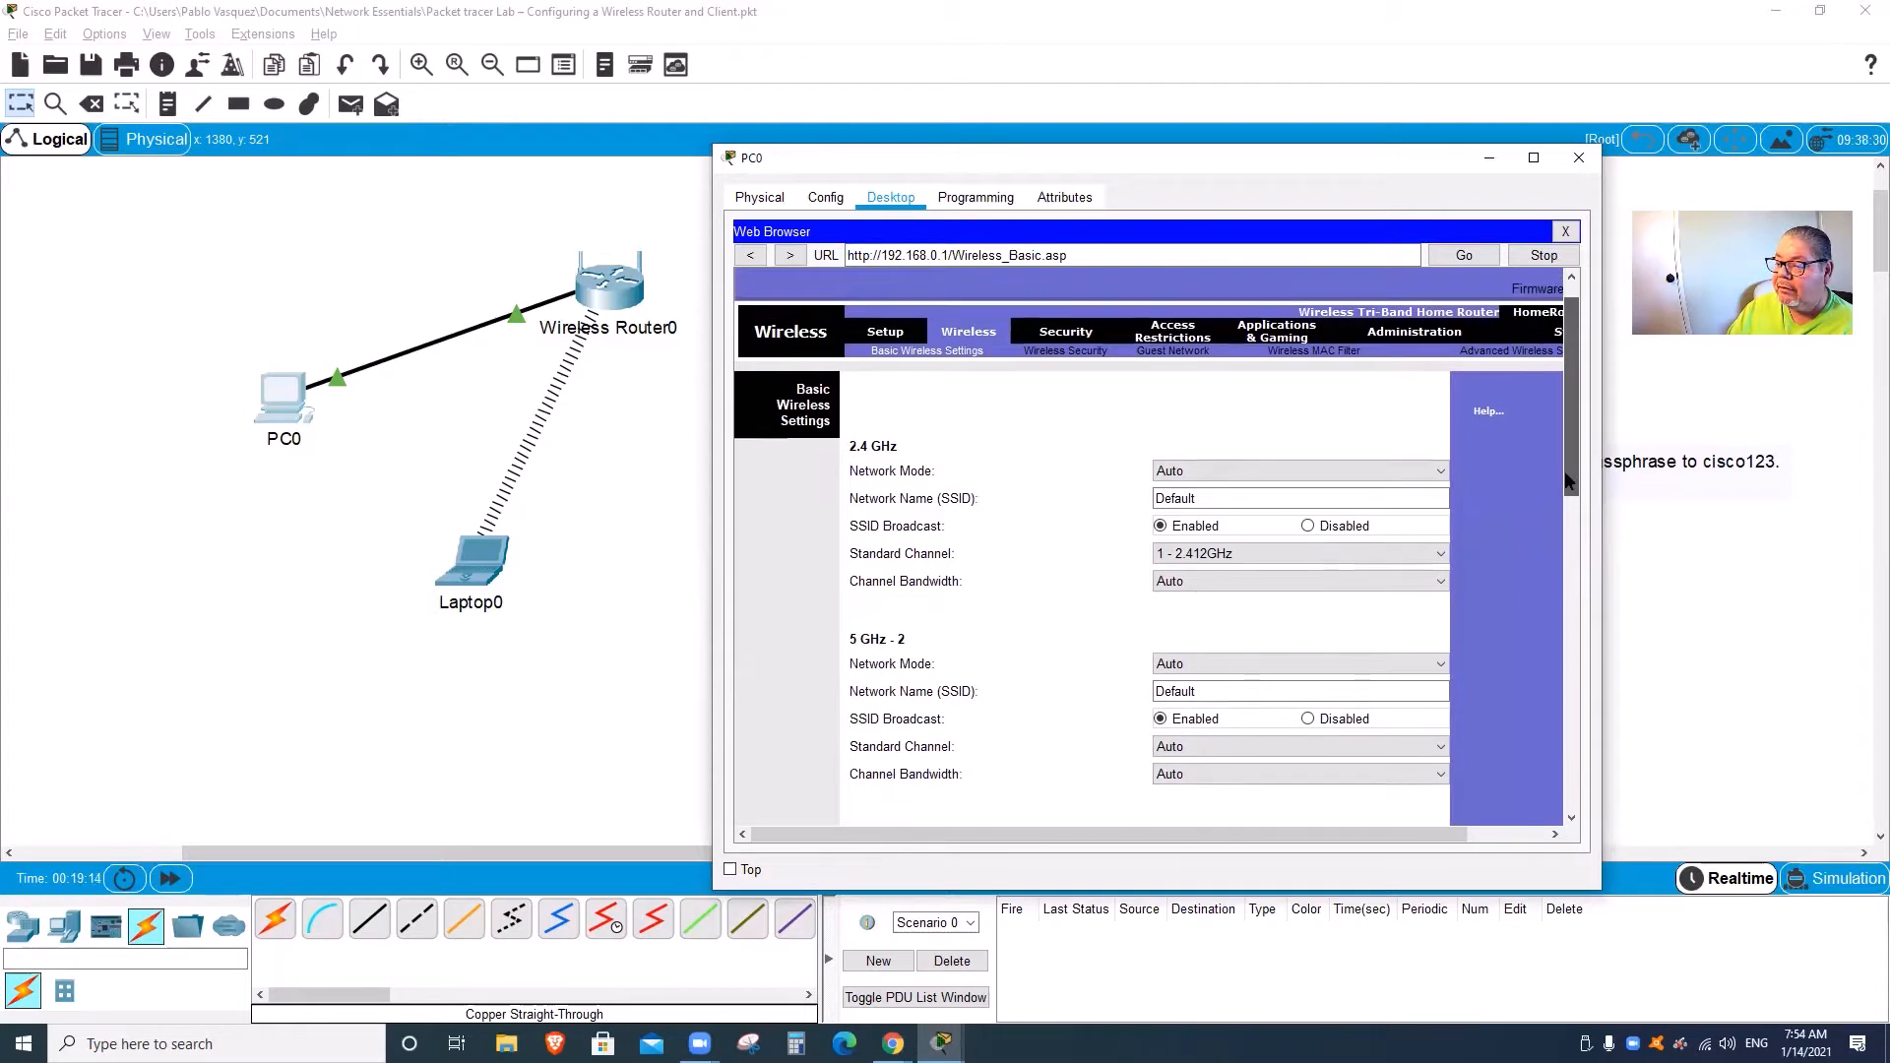
pyautogui.click(1164, 174)
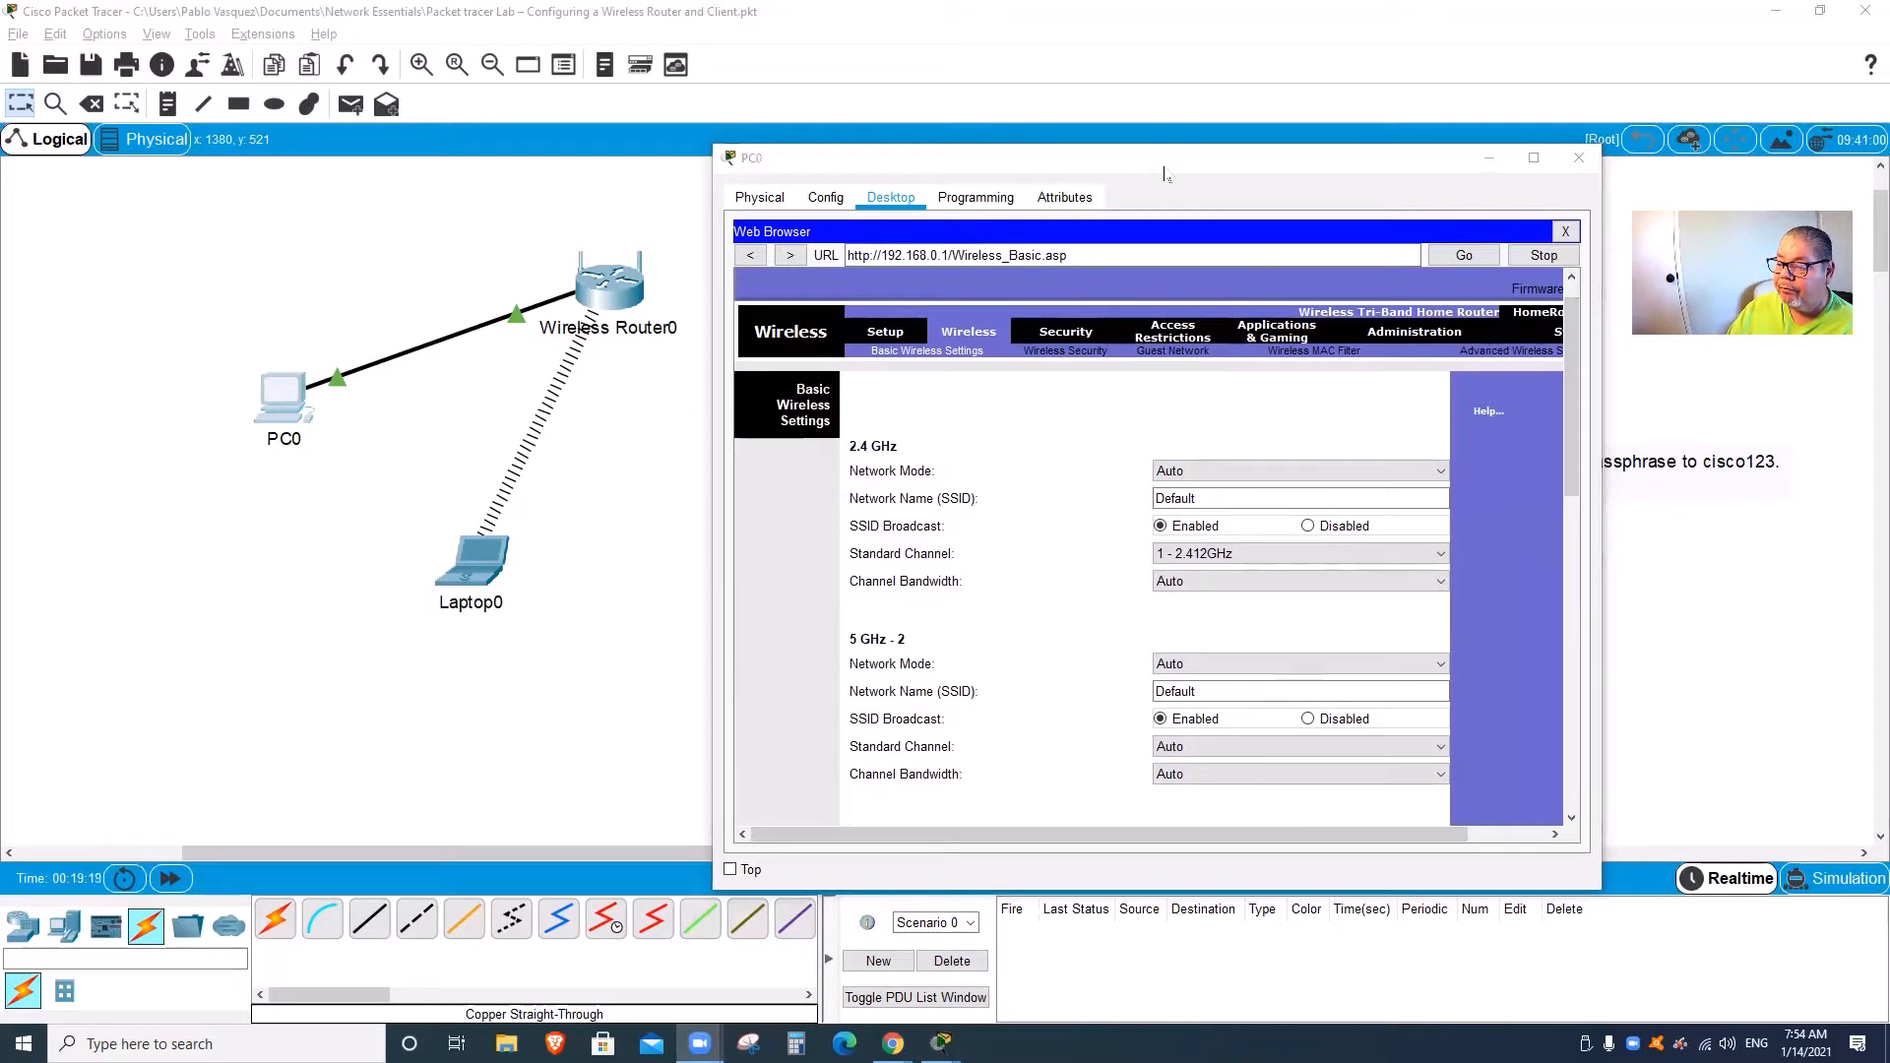
pyautogui.moveTo(970, 310)
pyautogui.mouseDown()
pyautogui.moveTo(945, 316)
pyautogui.moveTo(957, 336)
pyautogui.moveTo(1000, 333)
pyautogui.moveTo(960, 328)
pyautogui.moveTo(984, 356)
pyautogui.moveTo(898, 334)
pyautogui.moveTo(893, 366)
pyautogui.moveTo(979, 372)
pyautogui.moveTo(997, 355)
pyautogui.mouseUp()
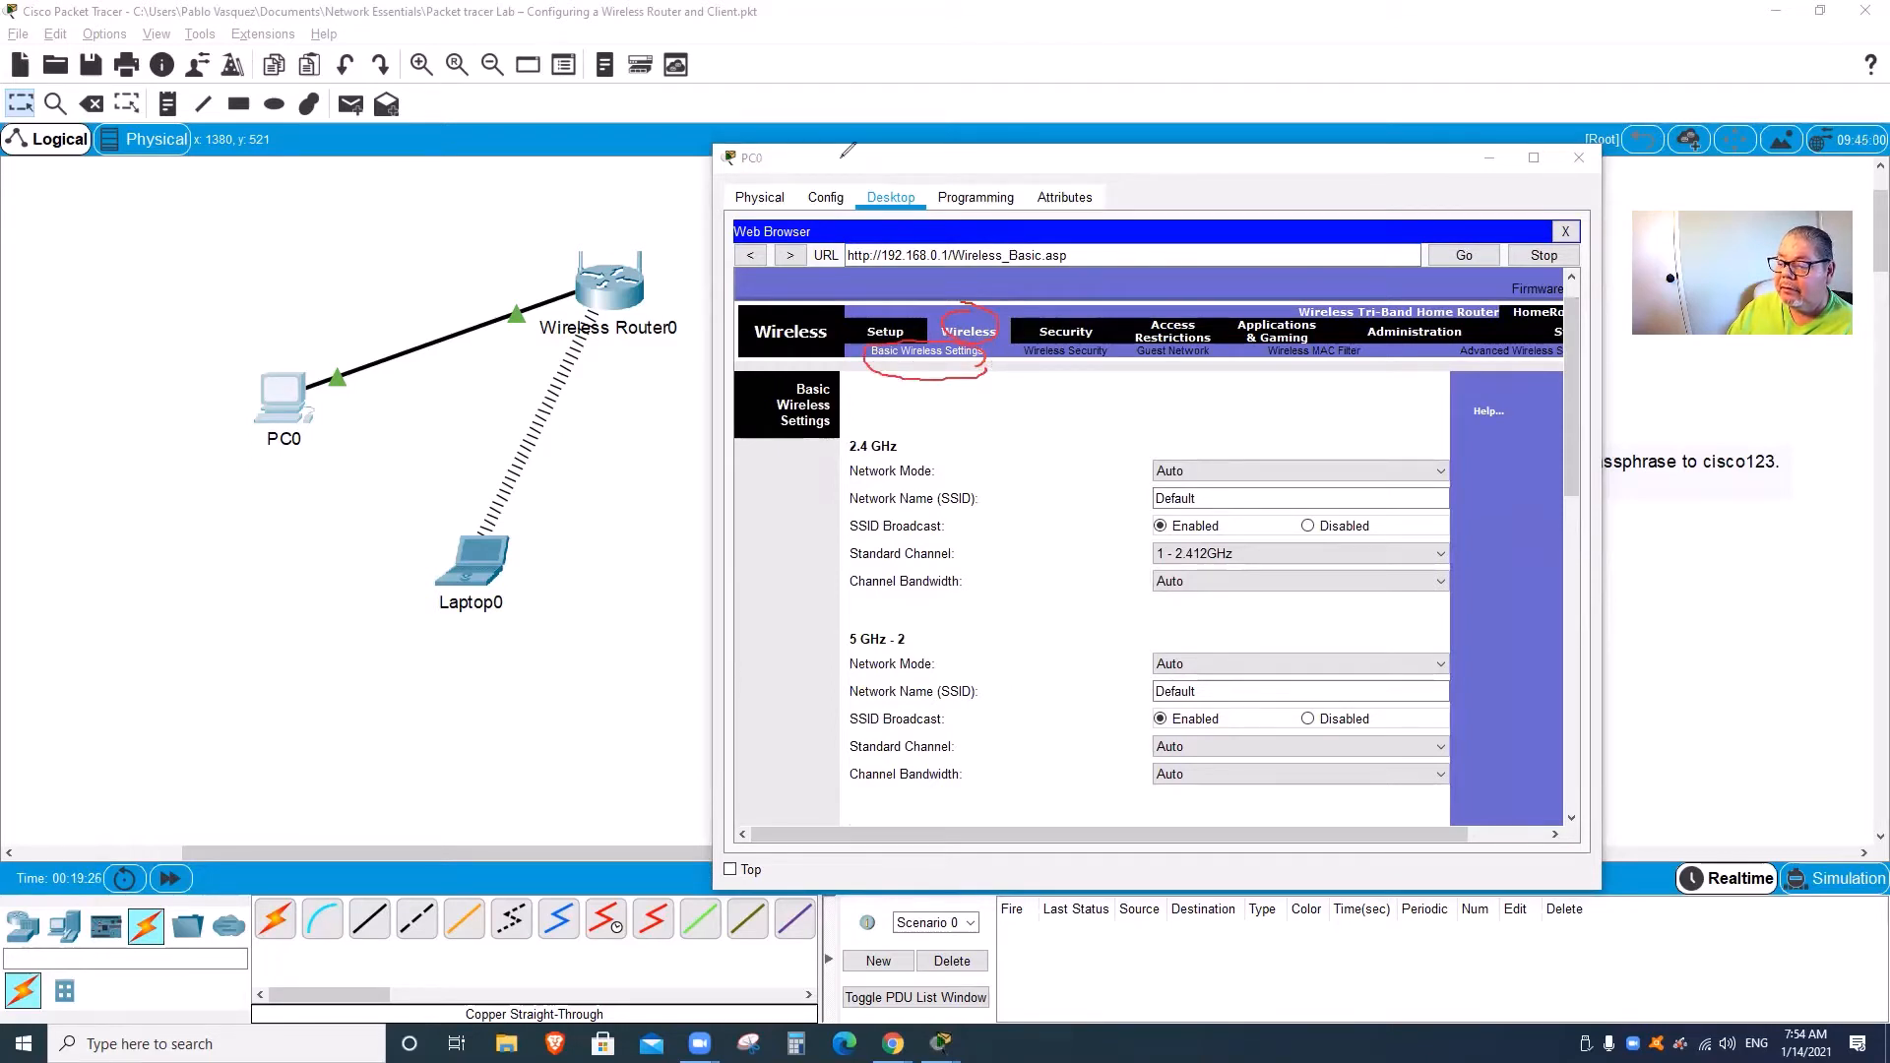
# Step: Change the 2.4 GHz SSID from Default to Home-Net, keeping network mode at Auto
pyautogui.click(1199, 497)
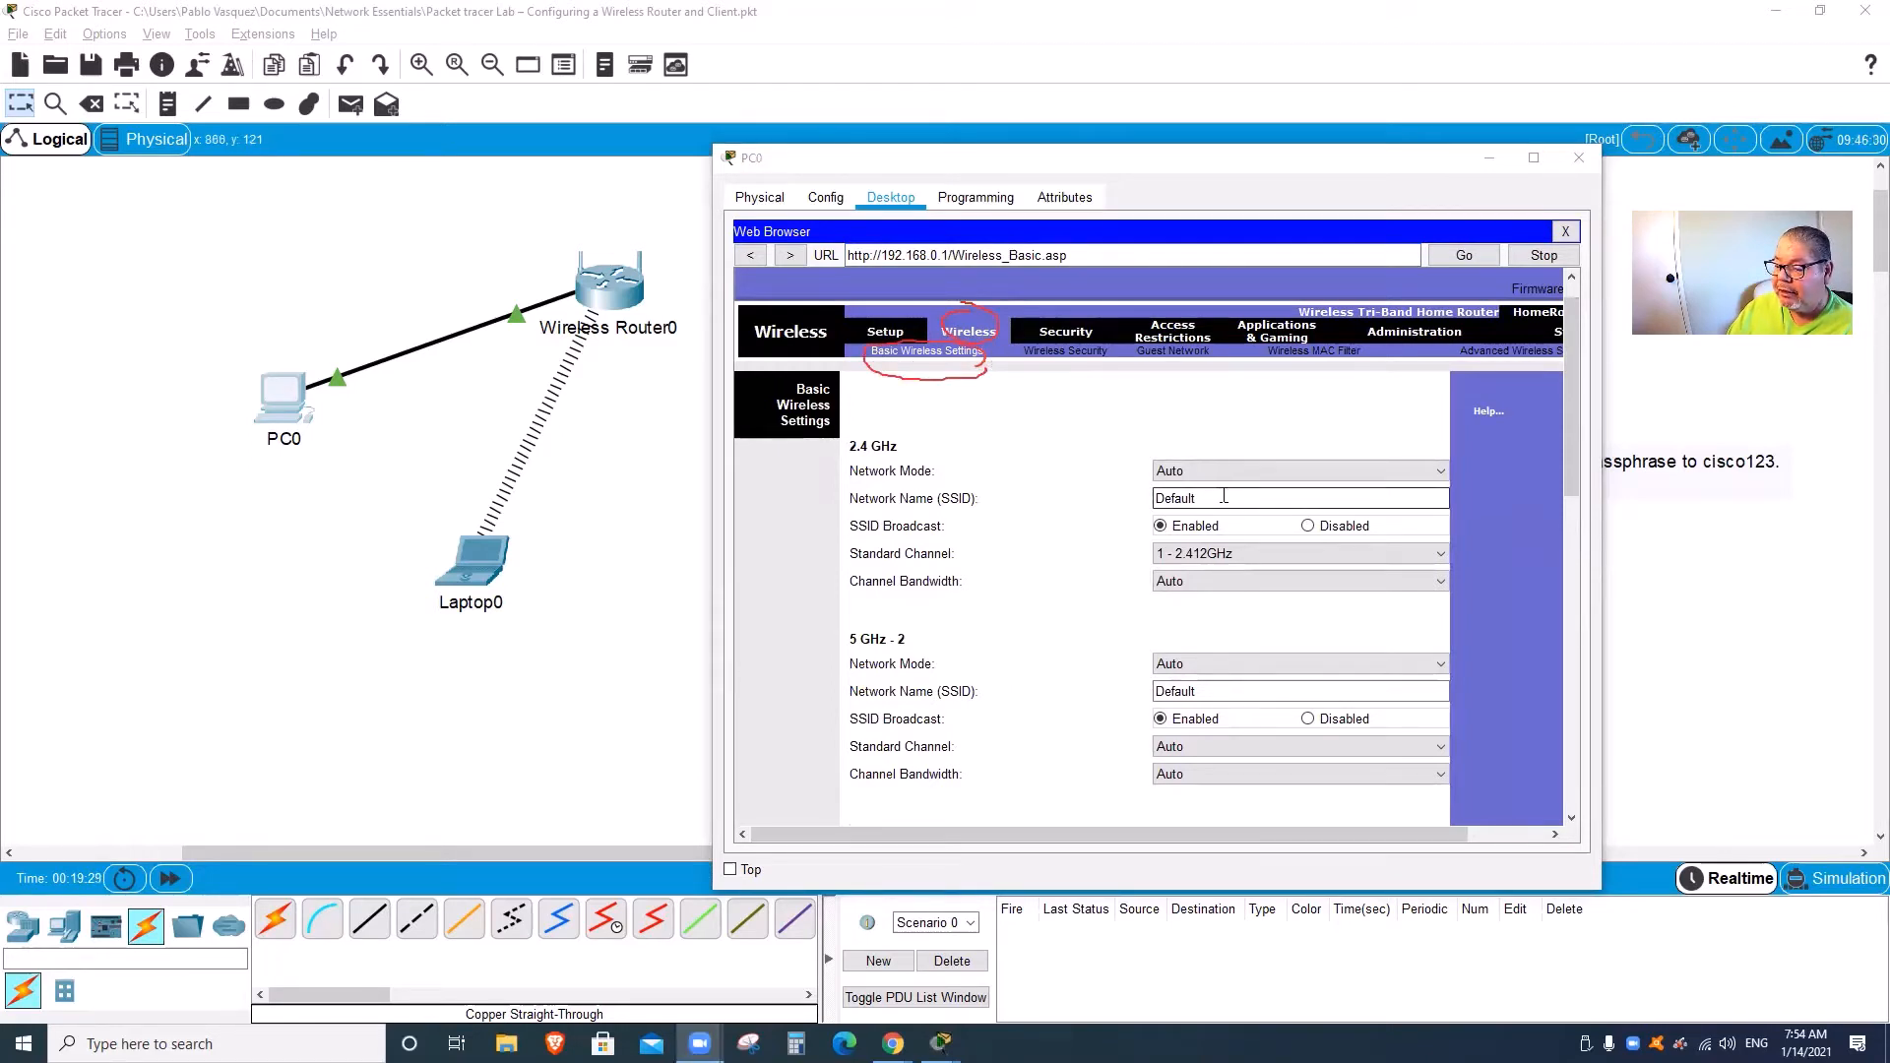
pyautogui.click(1252, 474)
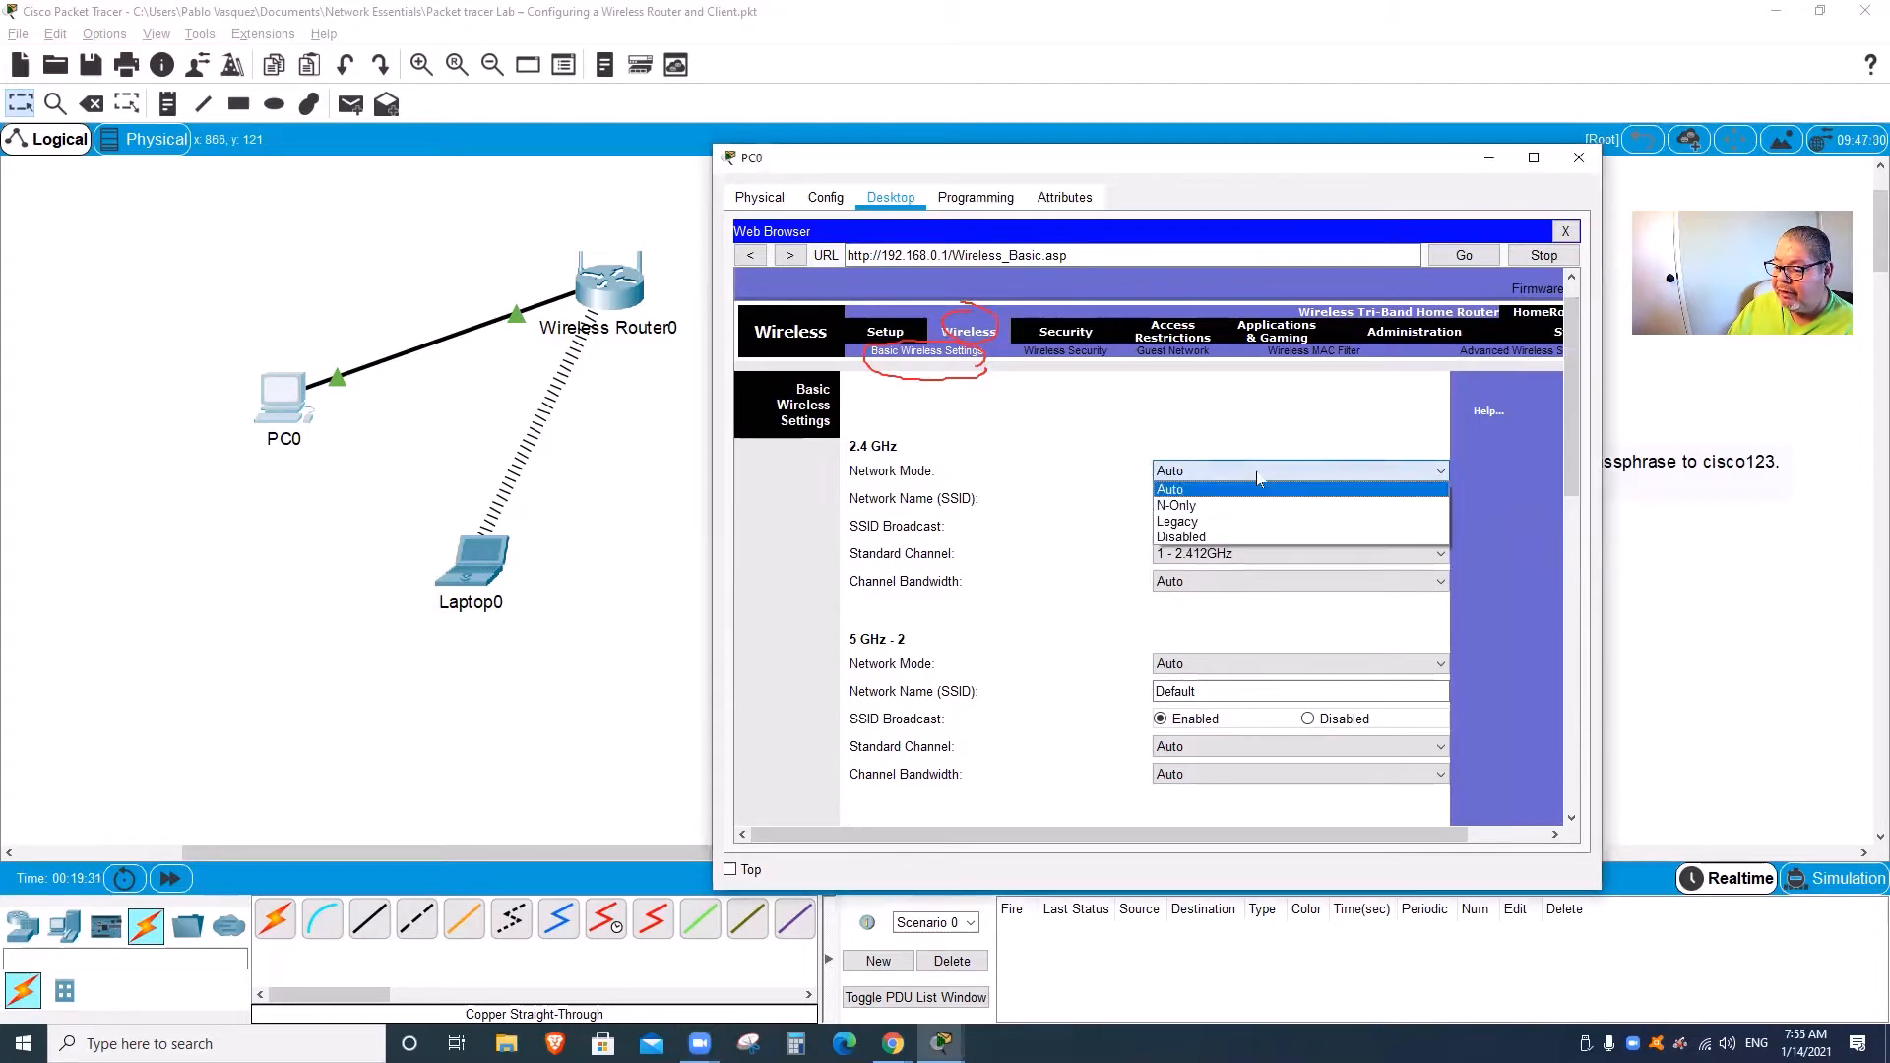
pyautogui.click(1256, 470)
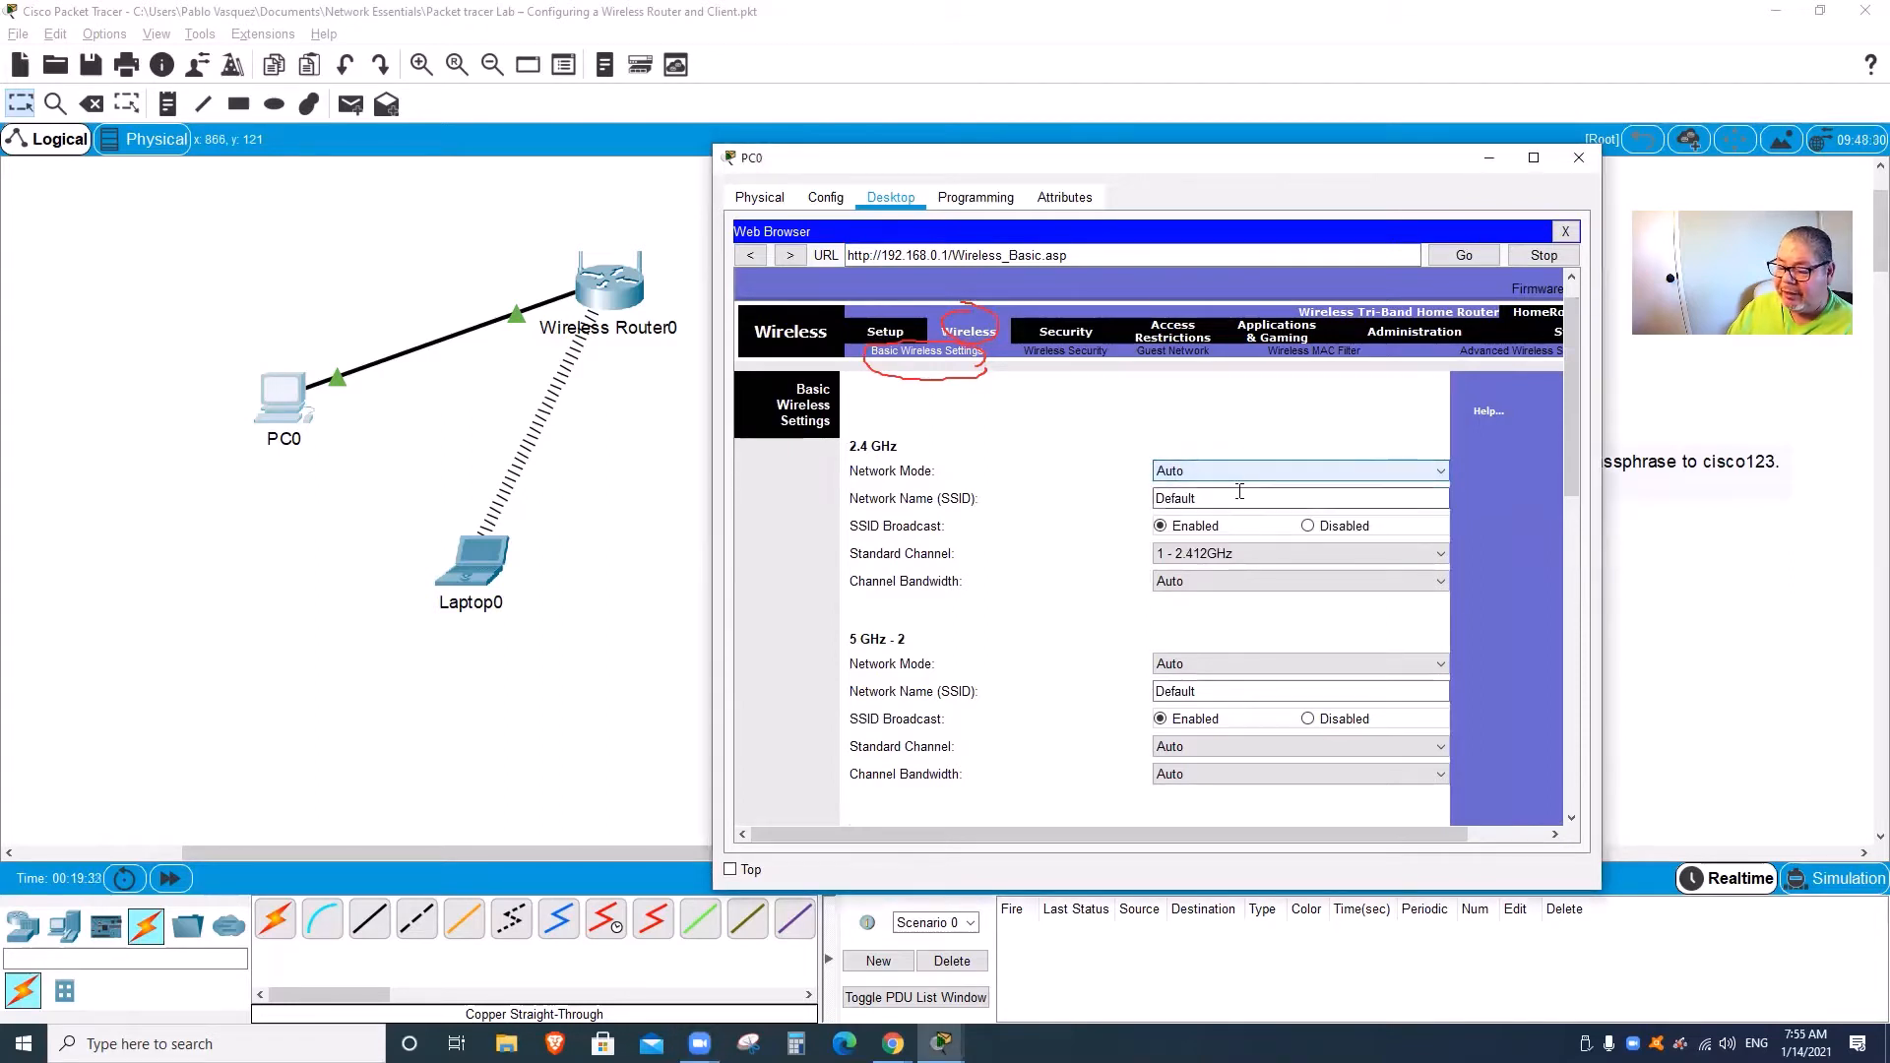
pyautogui.click(1239, 491)
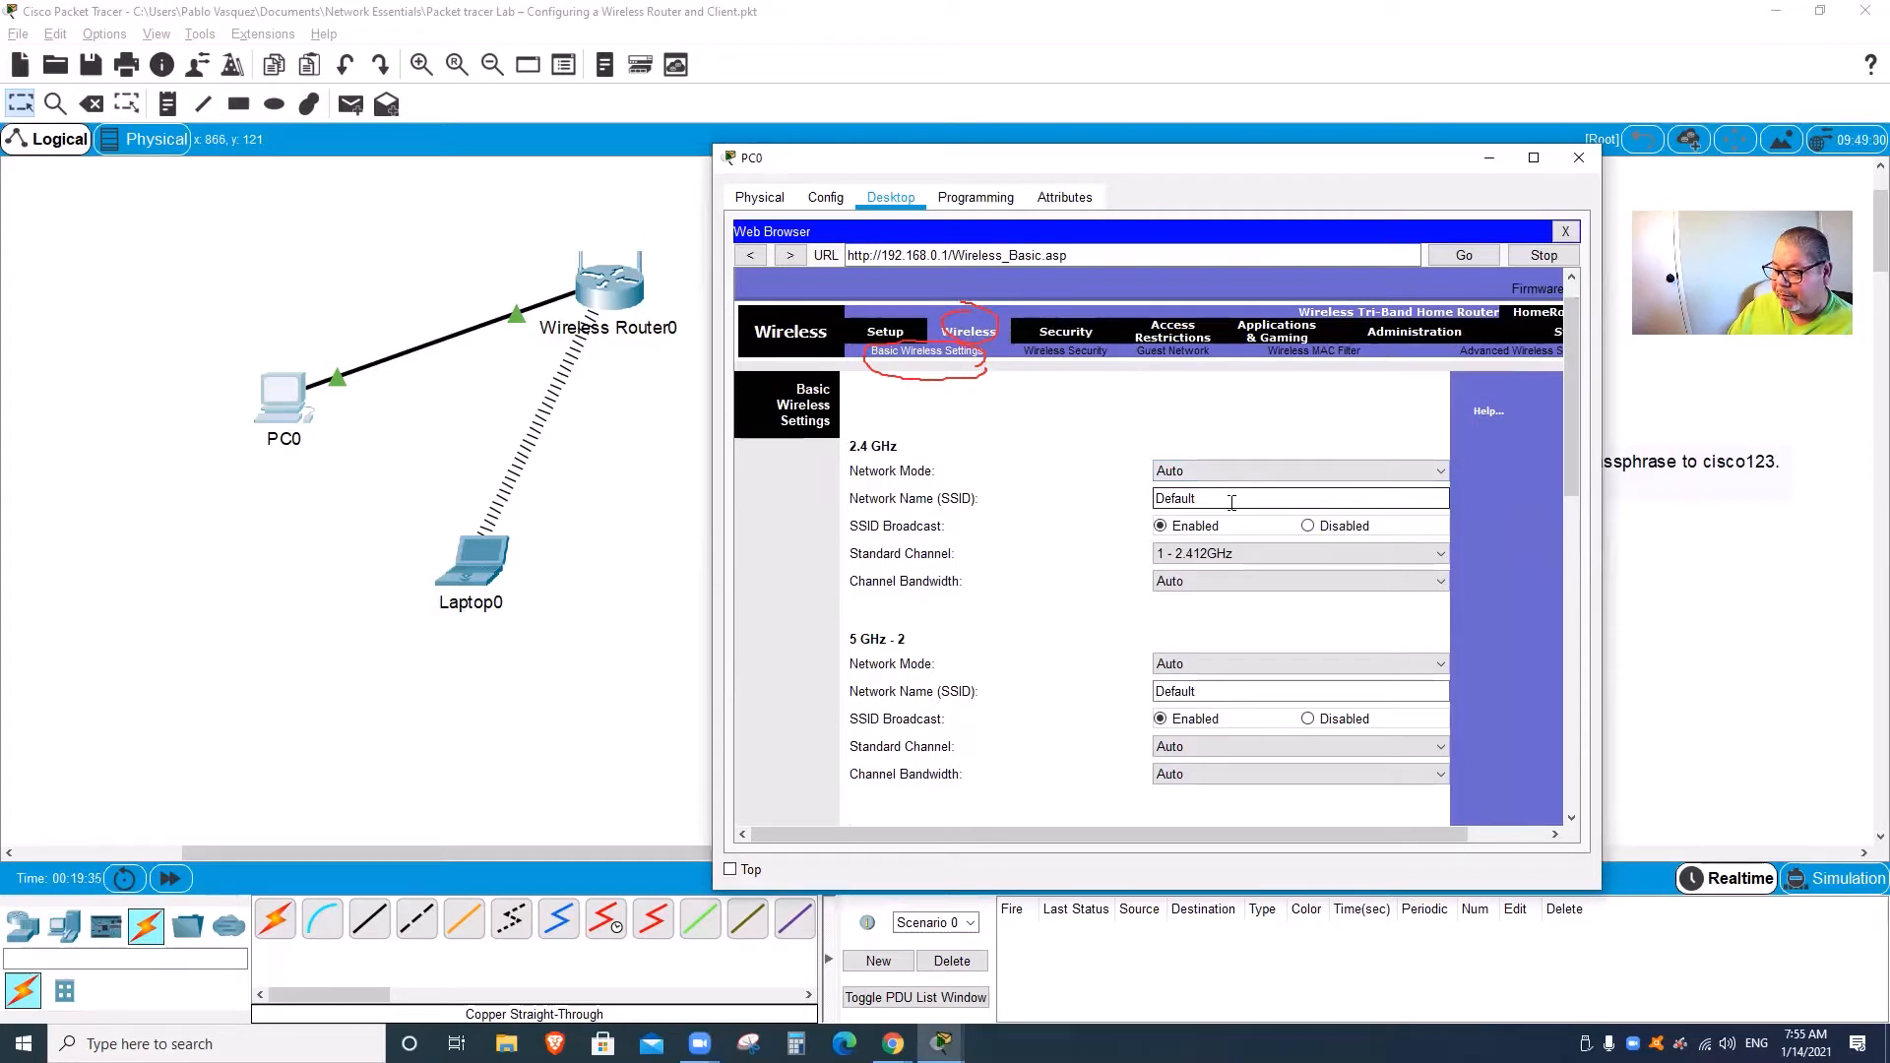
pyautogui.moveTo(1237, 496); pyautogui.dragTo(1081, 499)
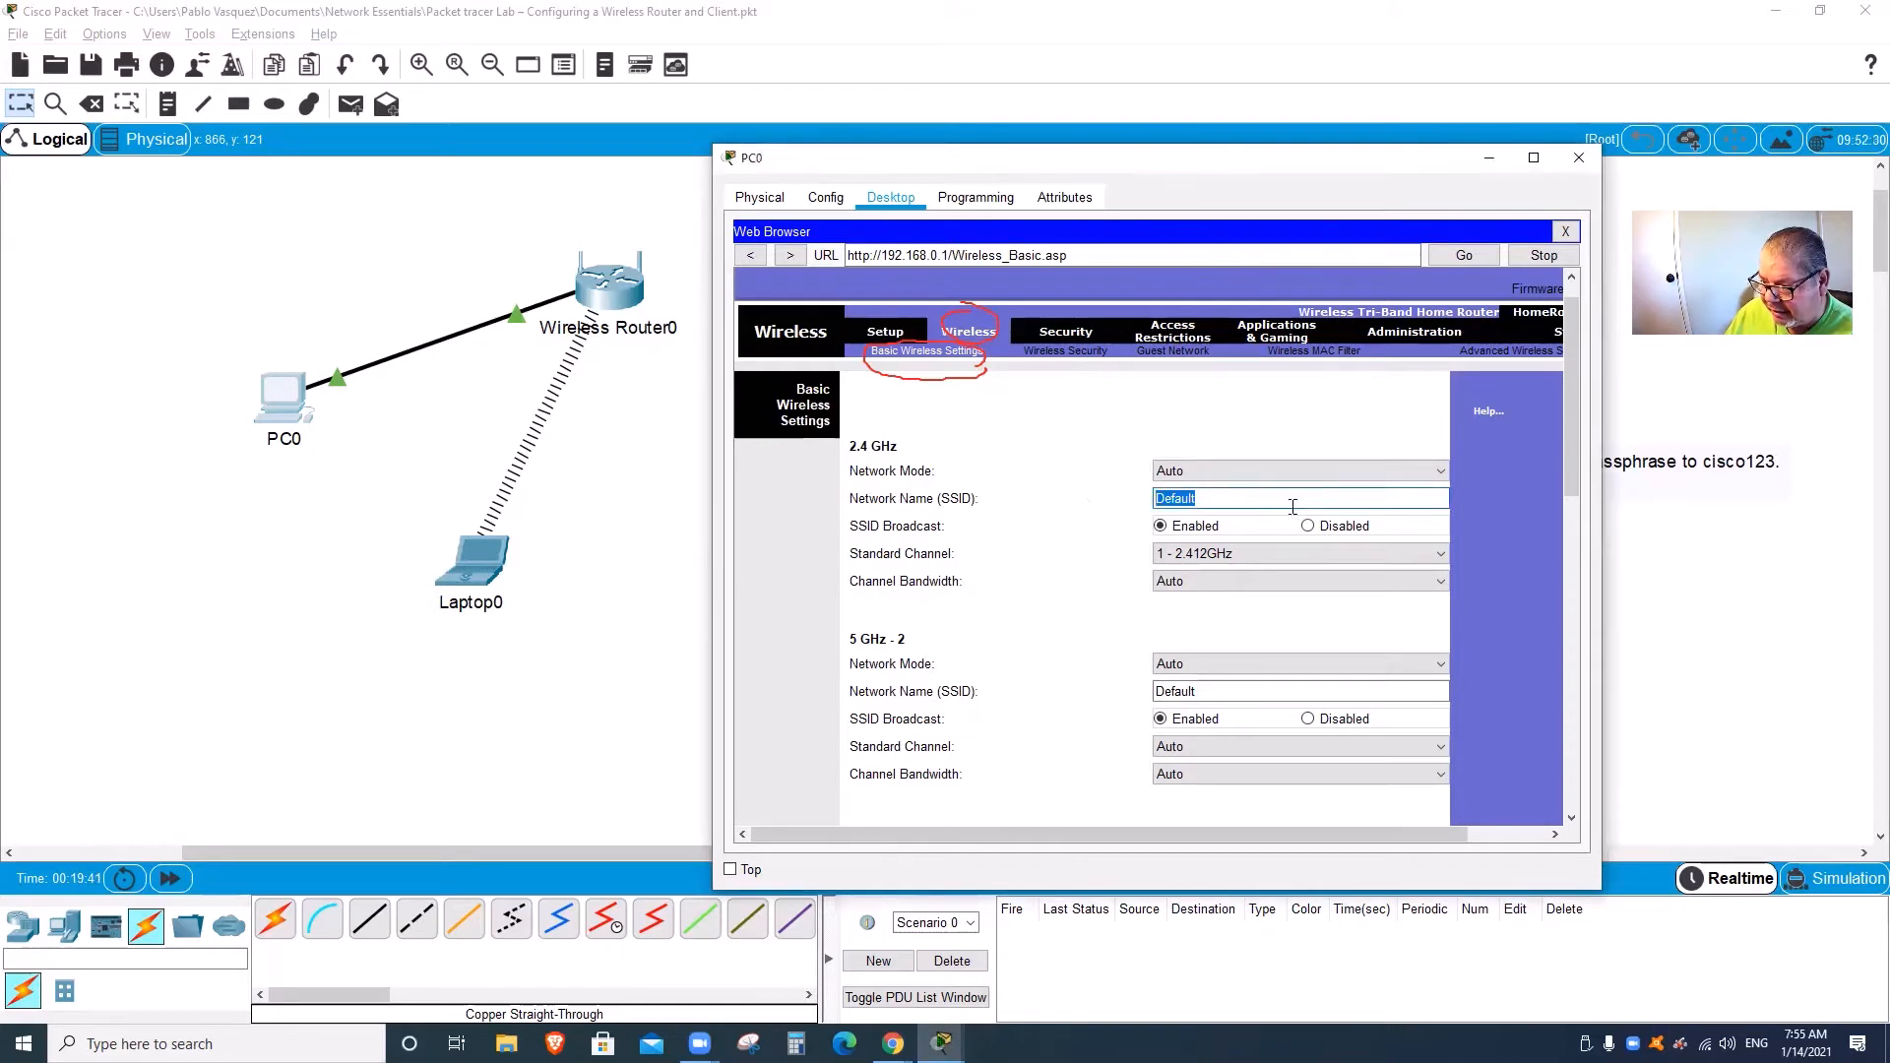
pyautogui.write('Home')
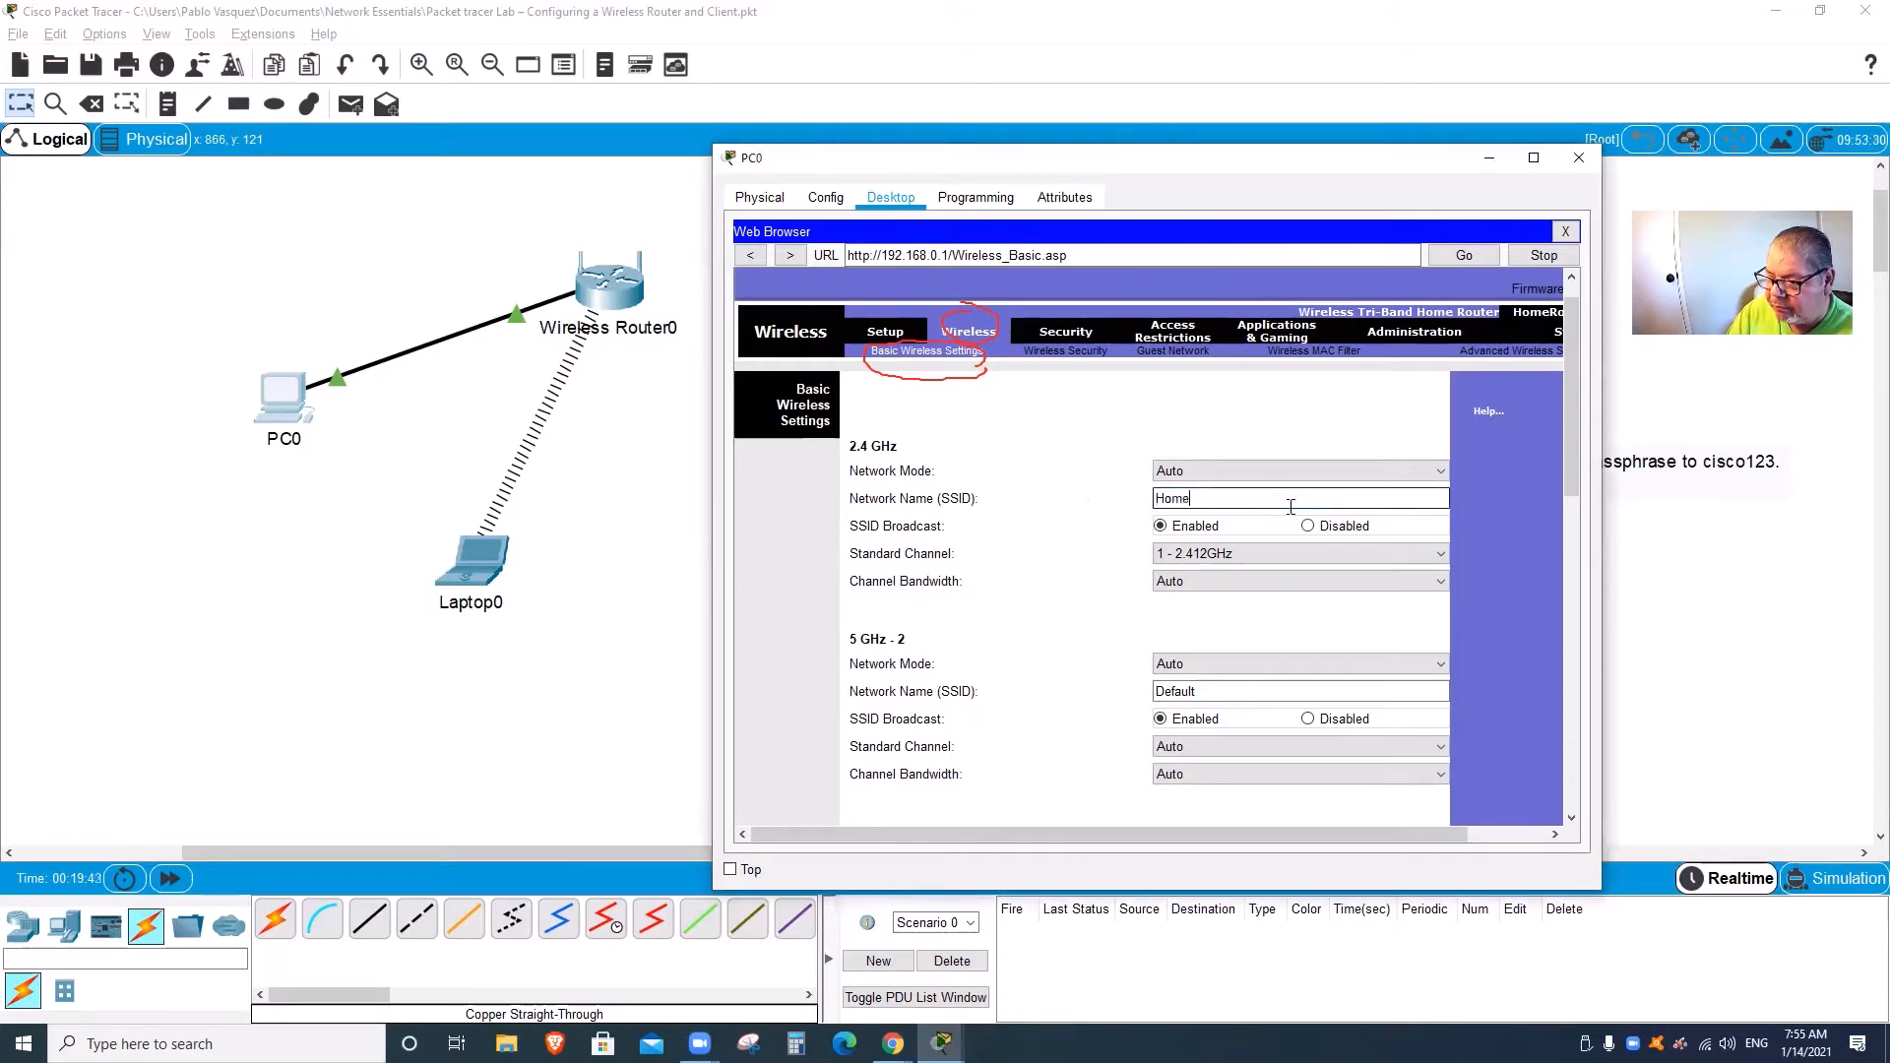
pyautogui.write('-Net')
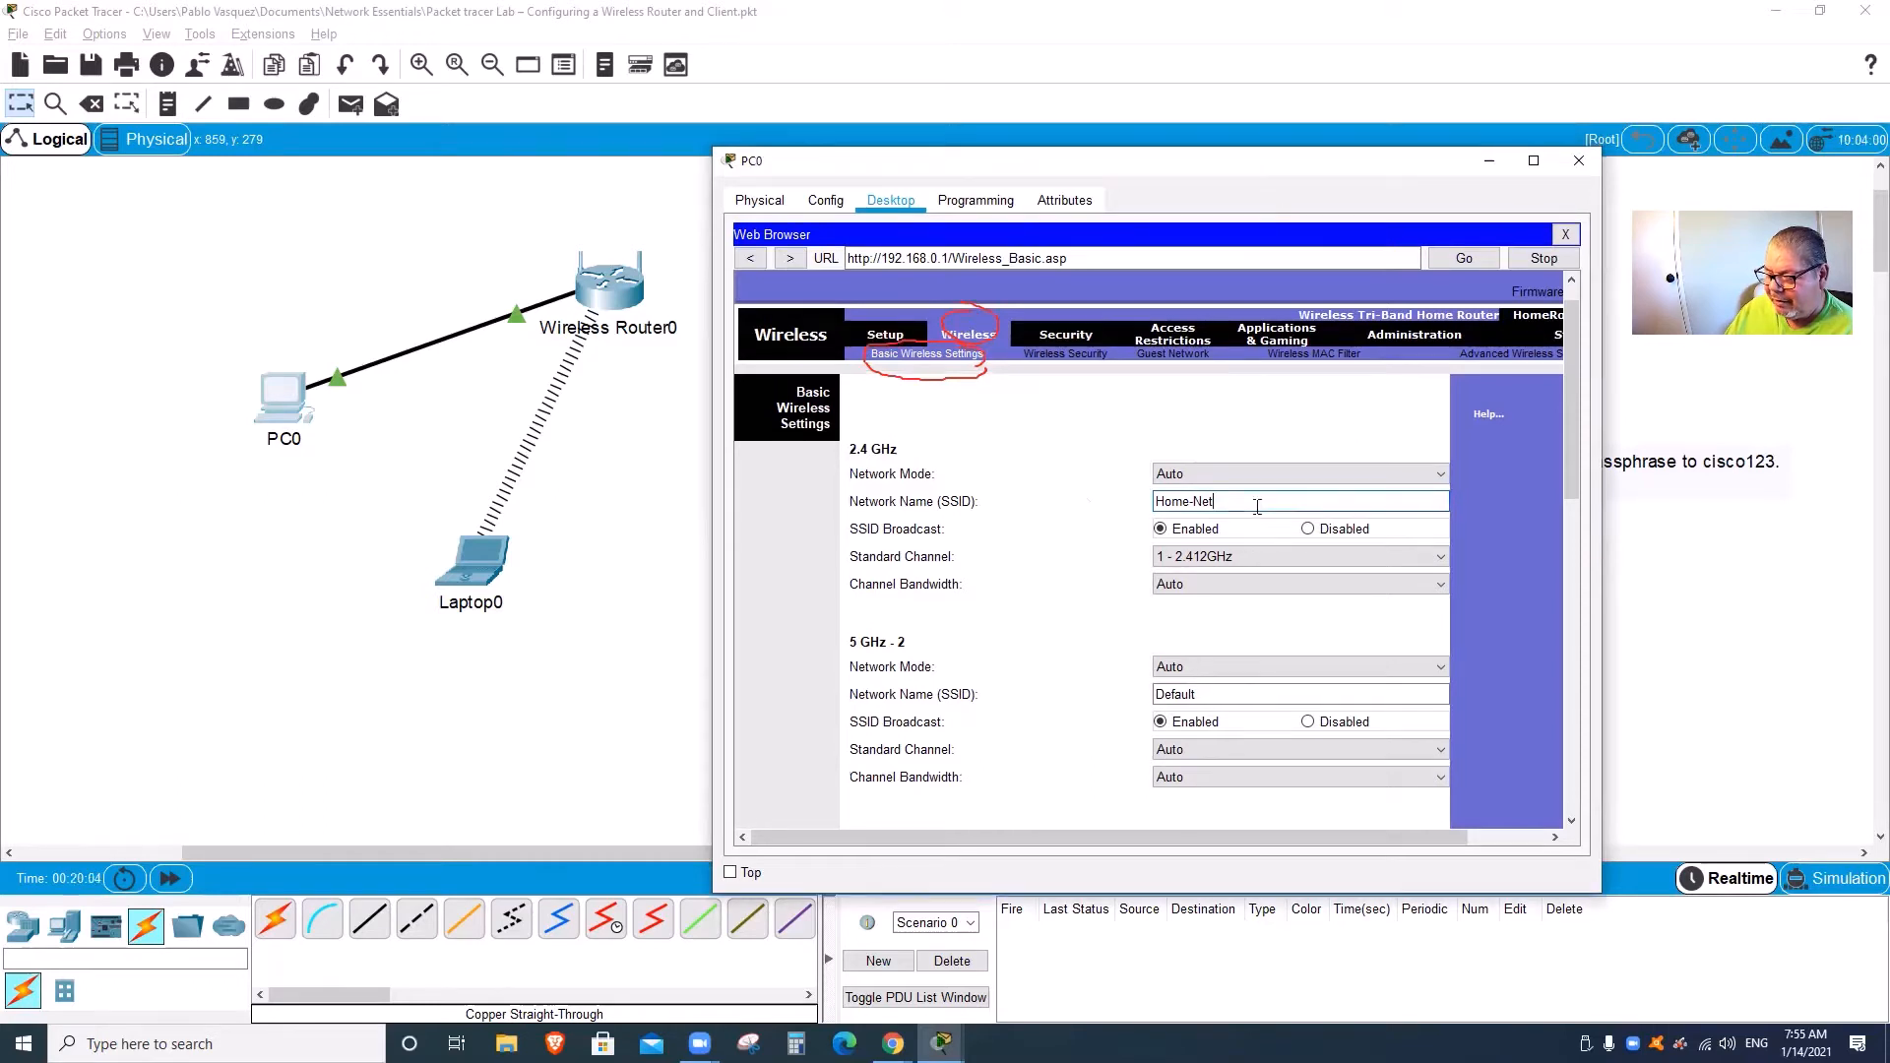
# Step: Bring up the Google Classroom assignments page in Chrome
pyautogui.click(1257, 508)
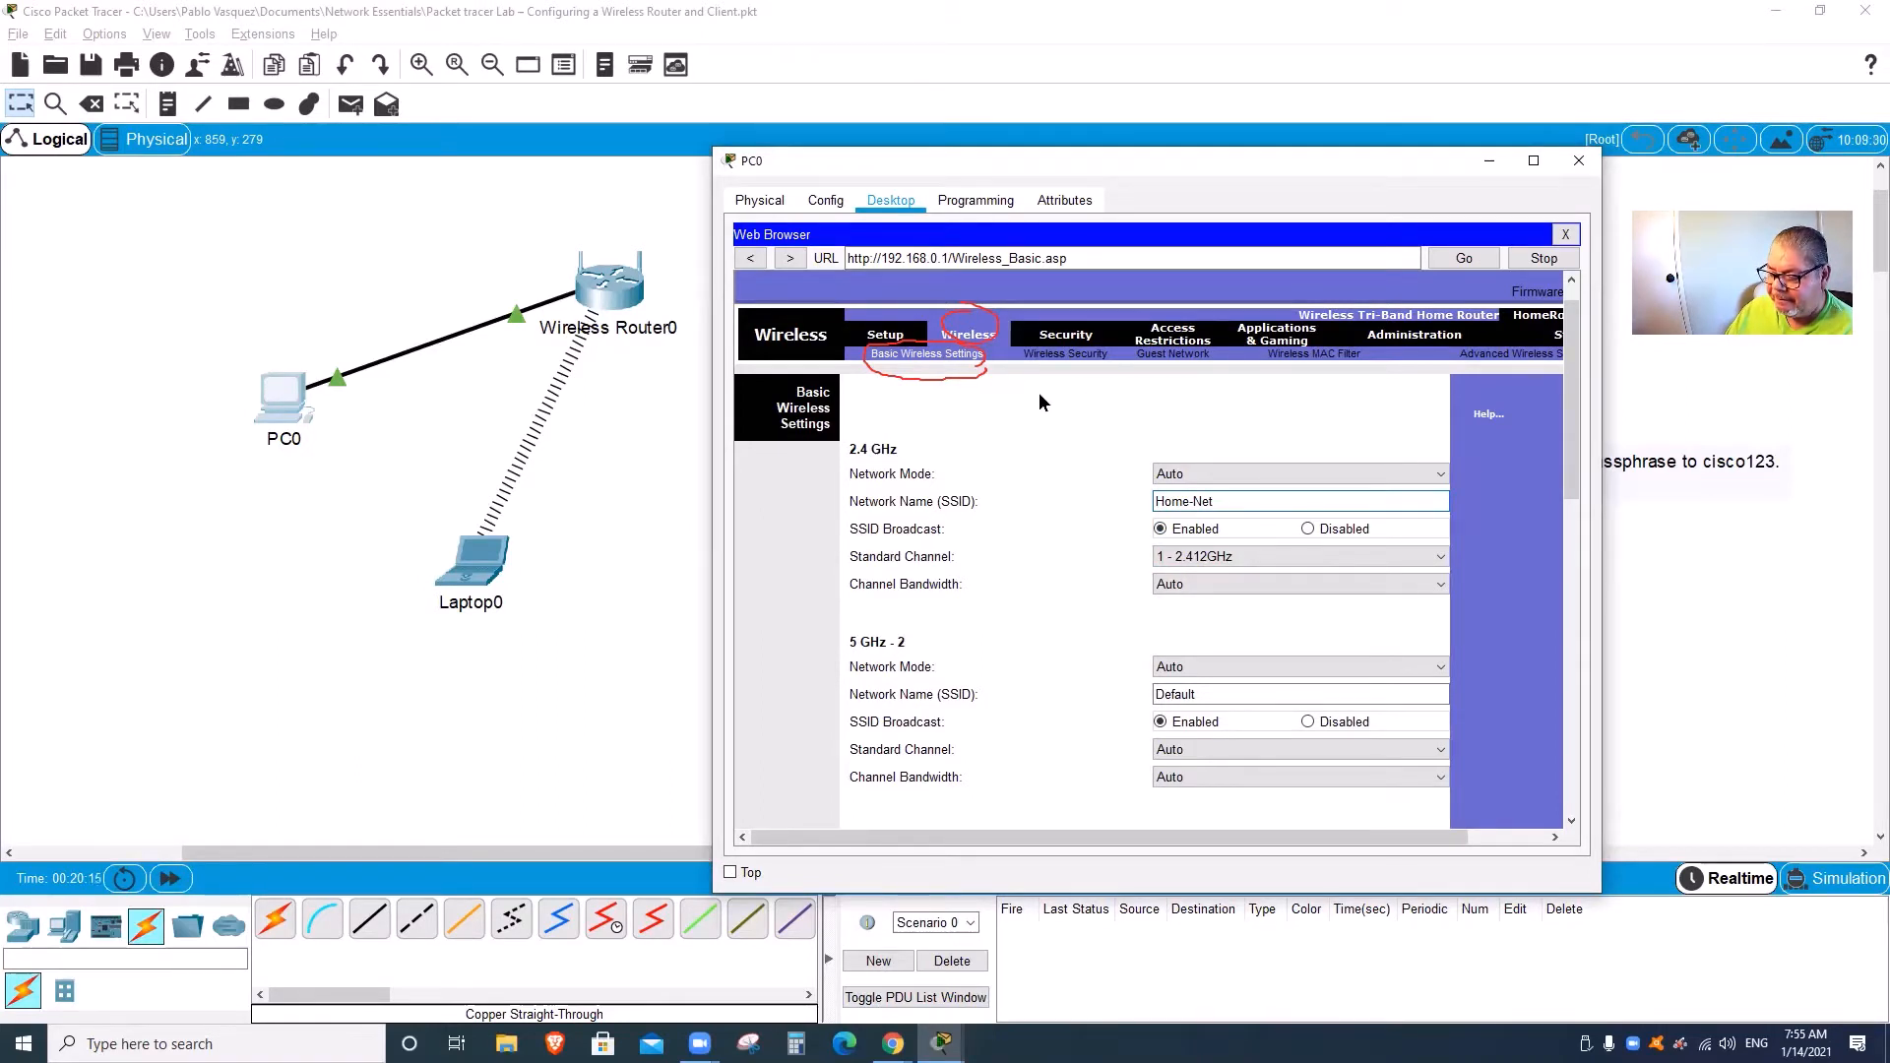
pyautogui.click(1332, 119)
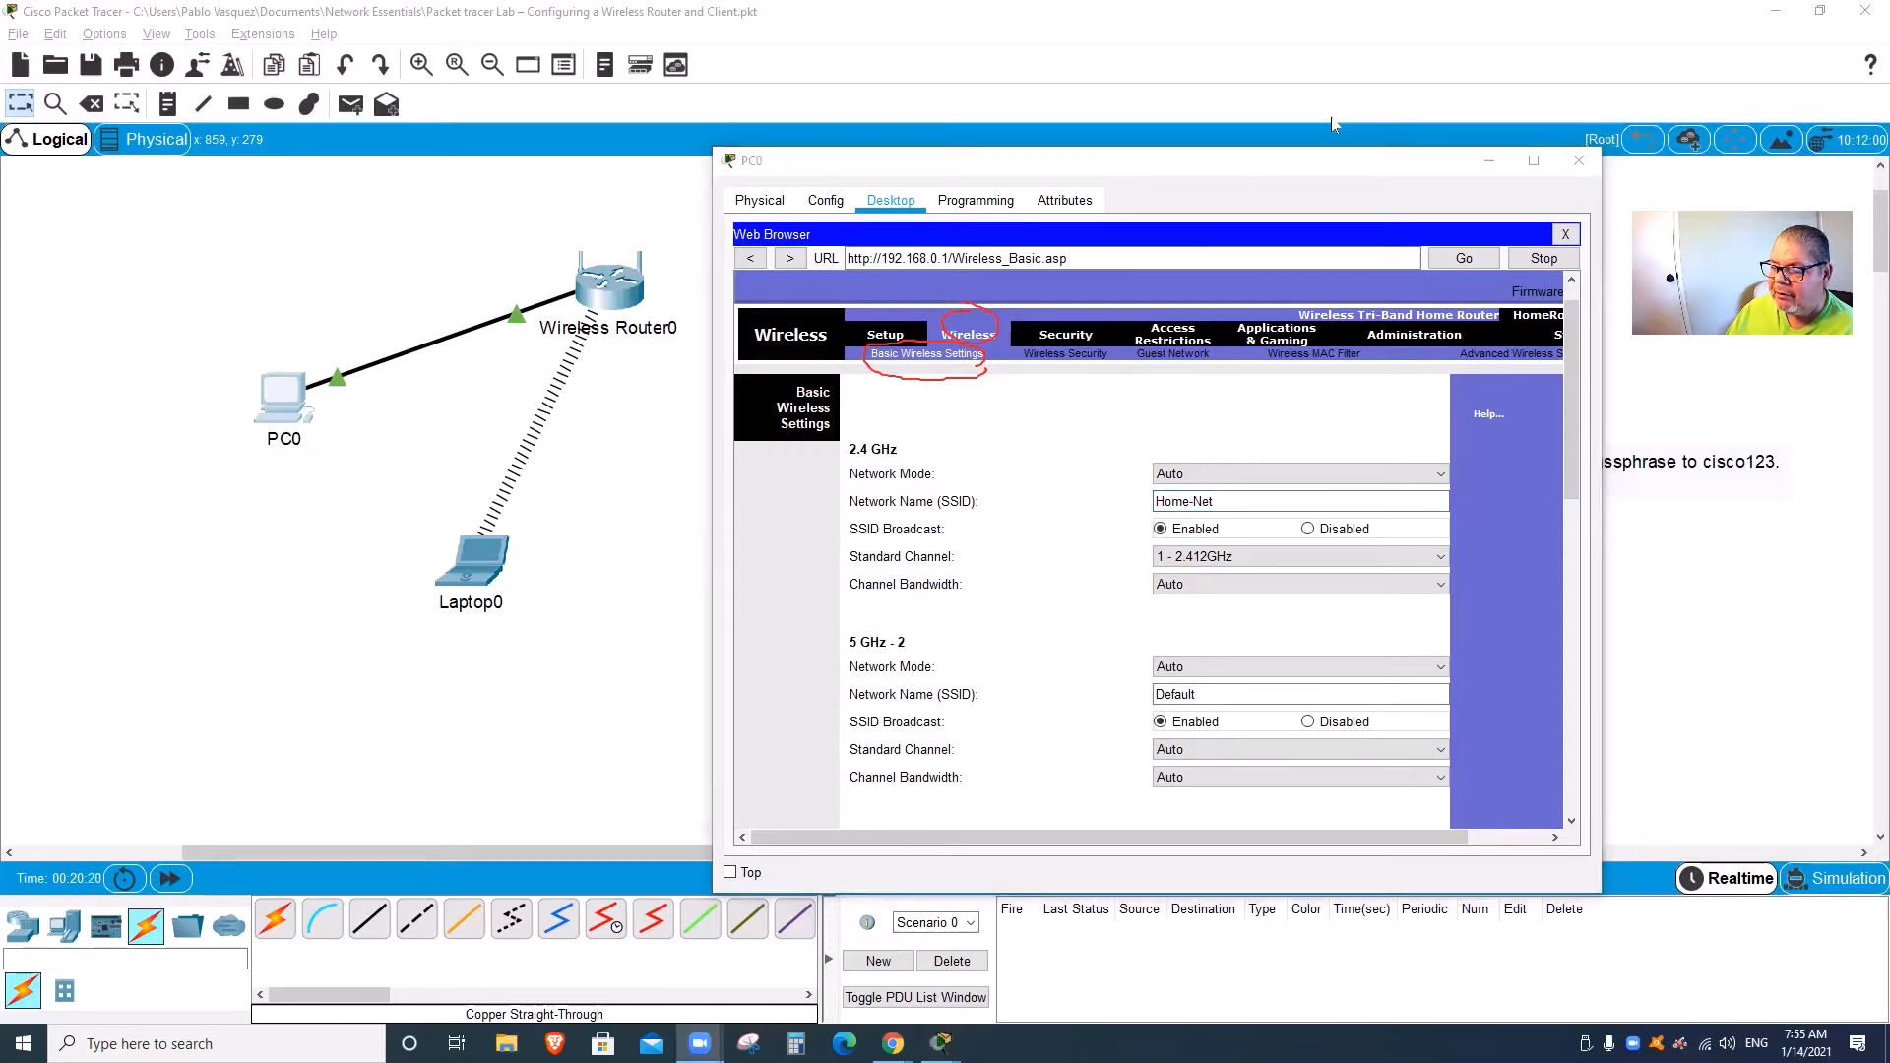
pyautogui.doubleClick(1092, 514)
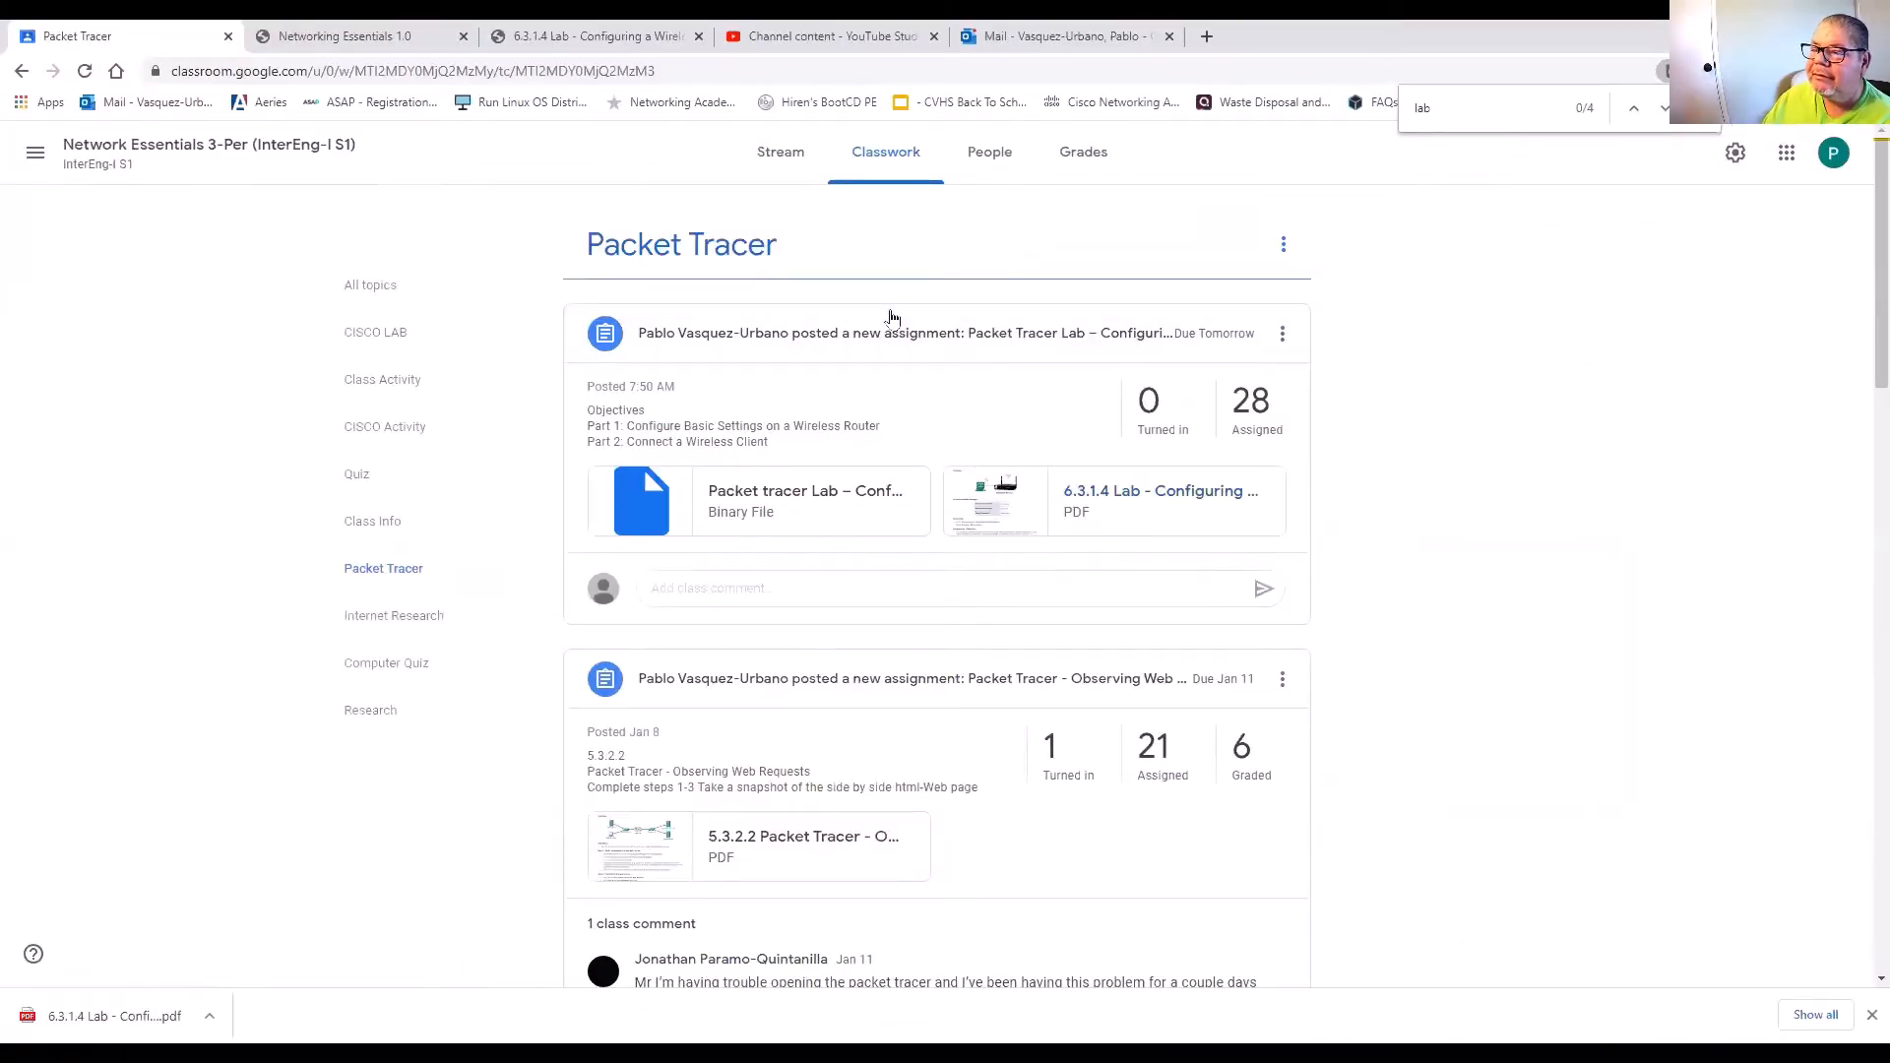
# Step: Scroll through the lab instructions PDF, then return to the Packet Tracer topology
pyautogui.click(595, 44)
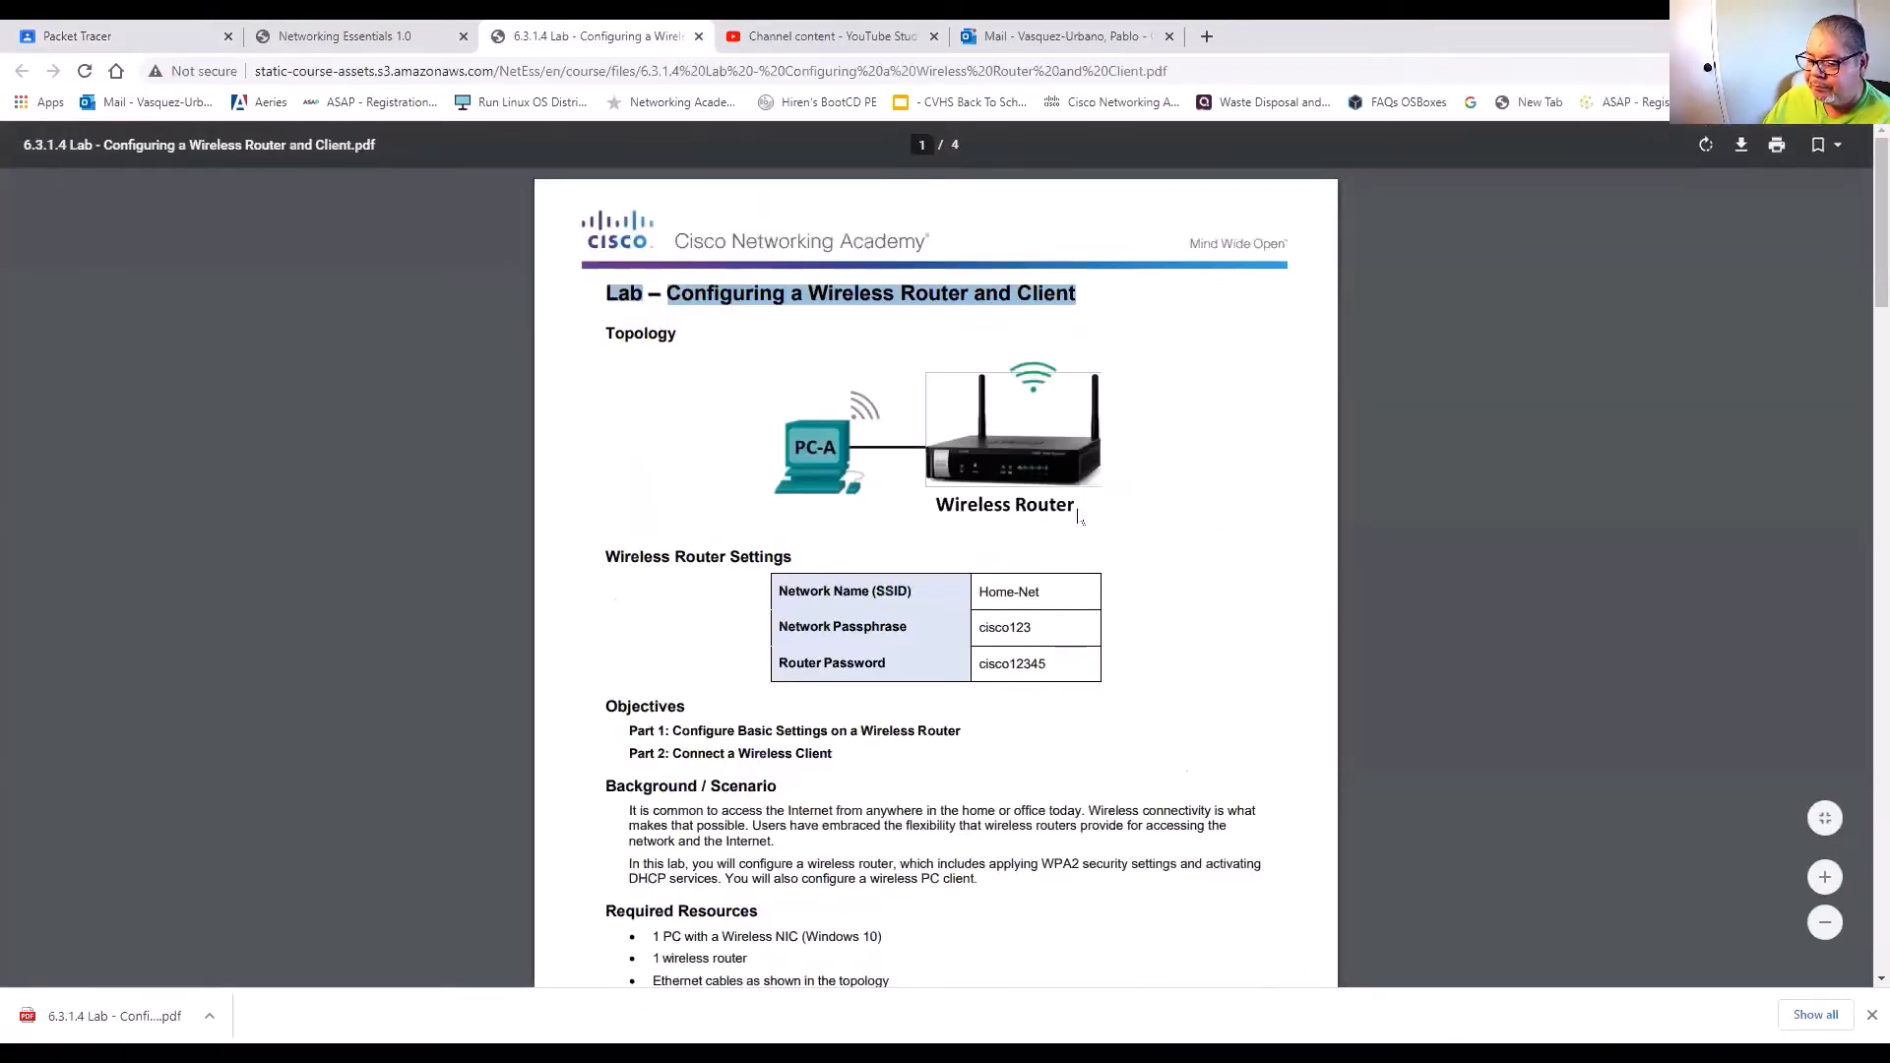
pyautogui.scroll(-2, 1078, 517)
pyautogui.scroll(-2, 1078, 517)
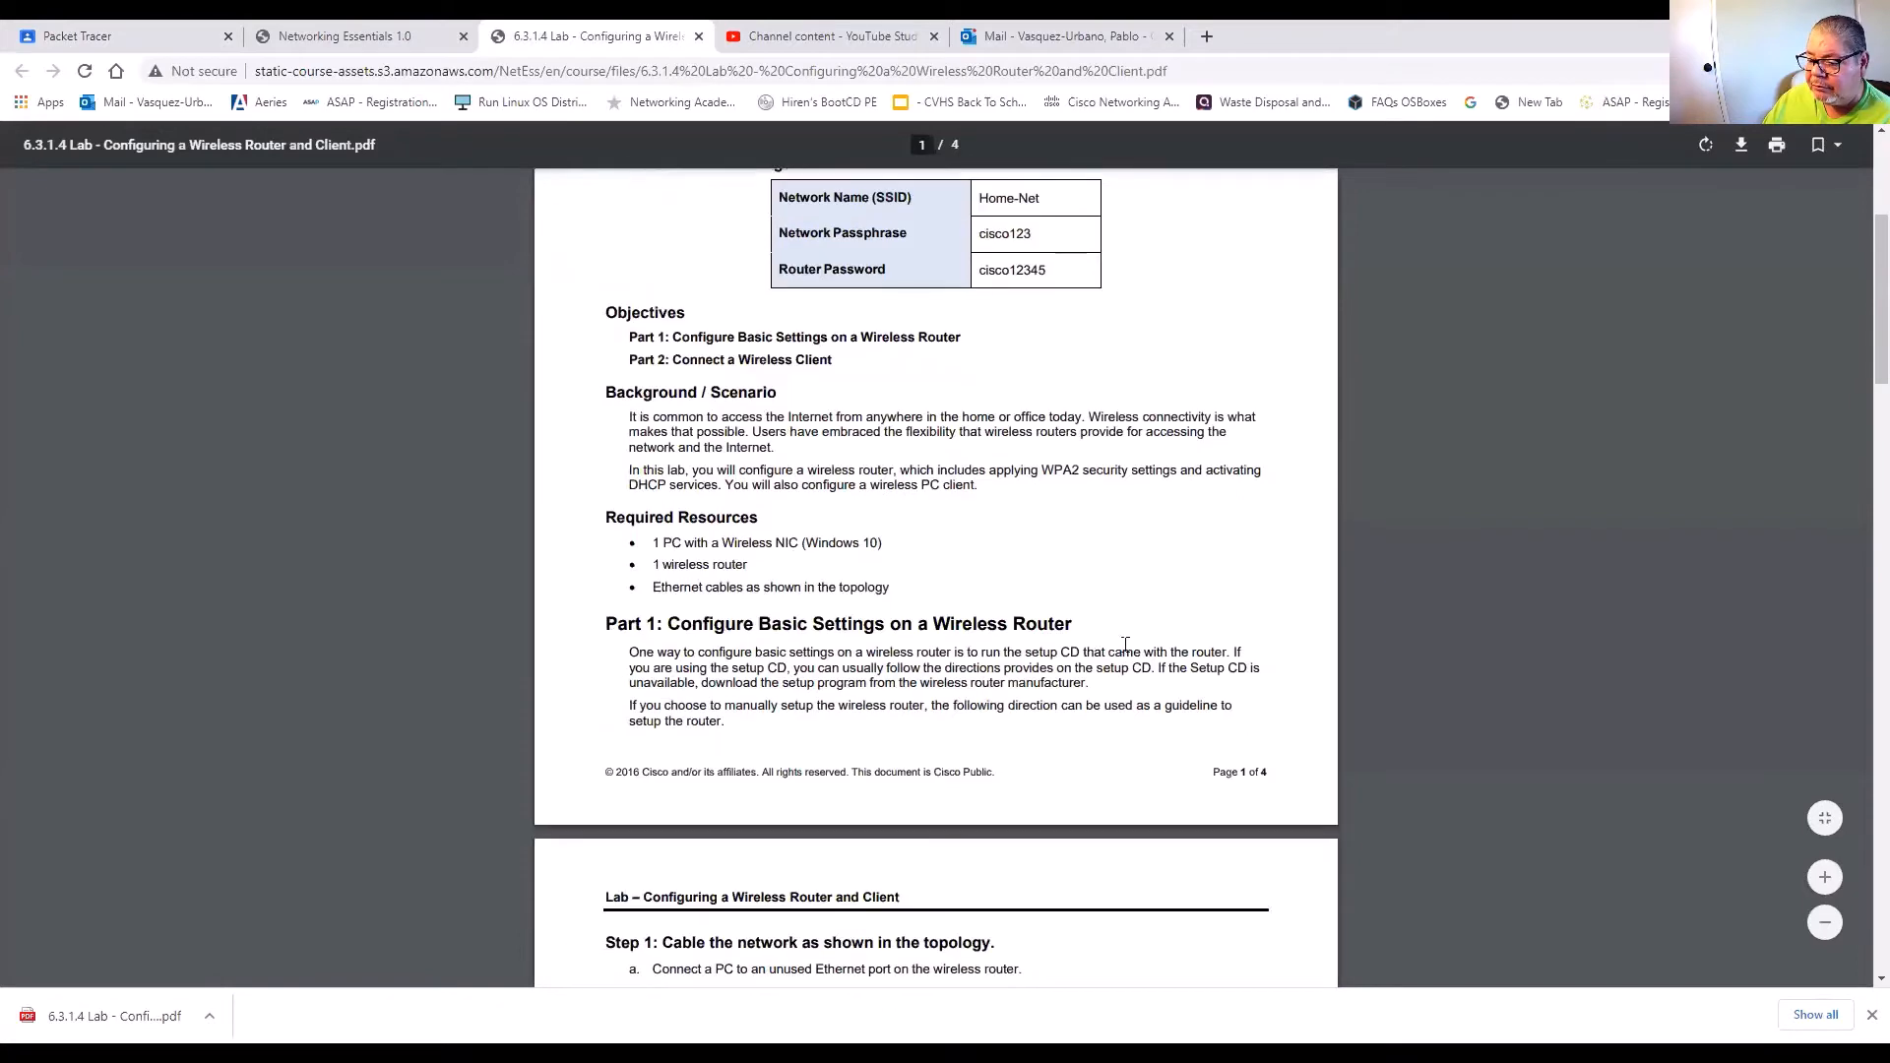
pyautogui.scroll(-1, 1125, 645)
pyautogui.scroll(-4, 1126, 644)
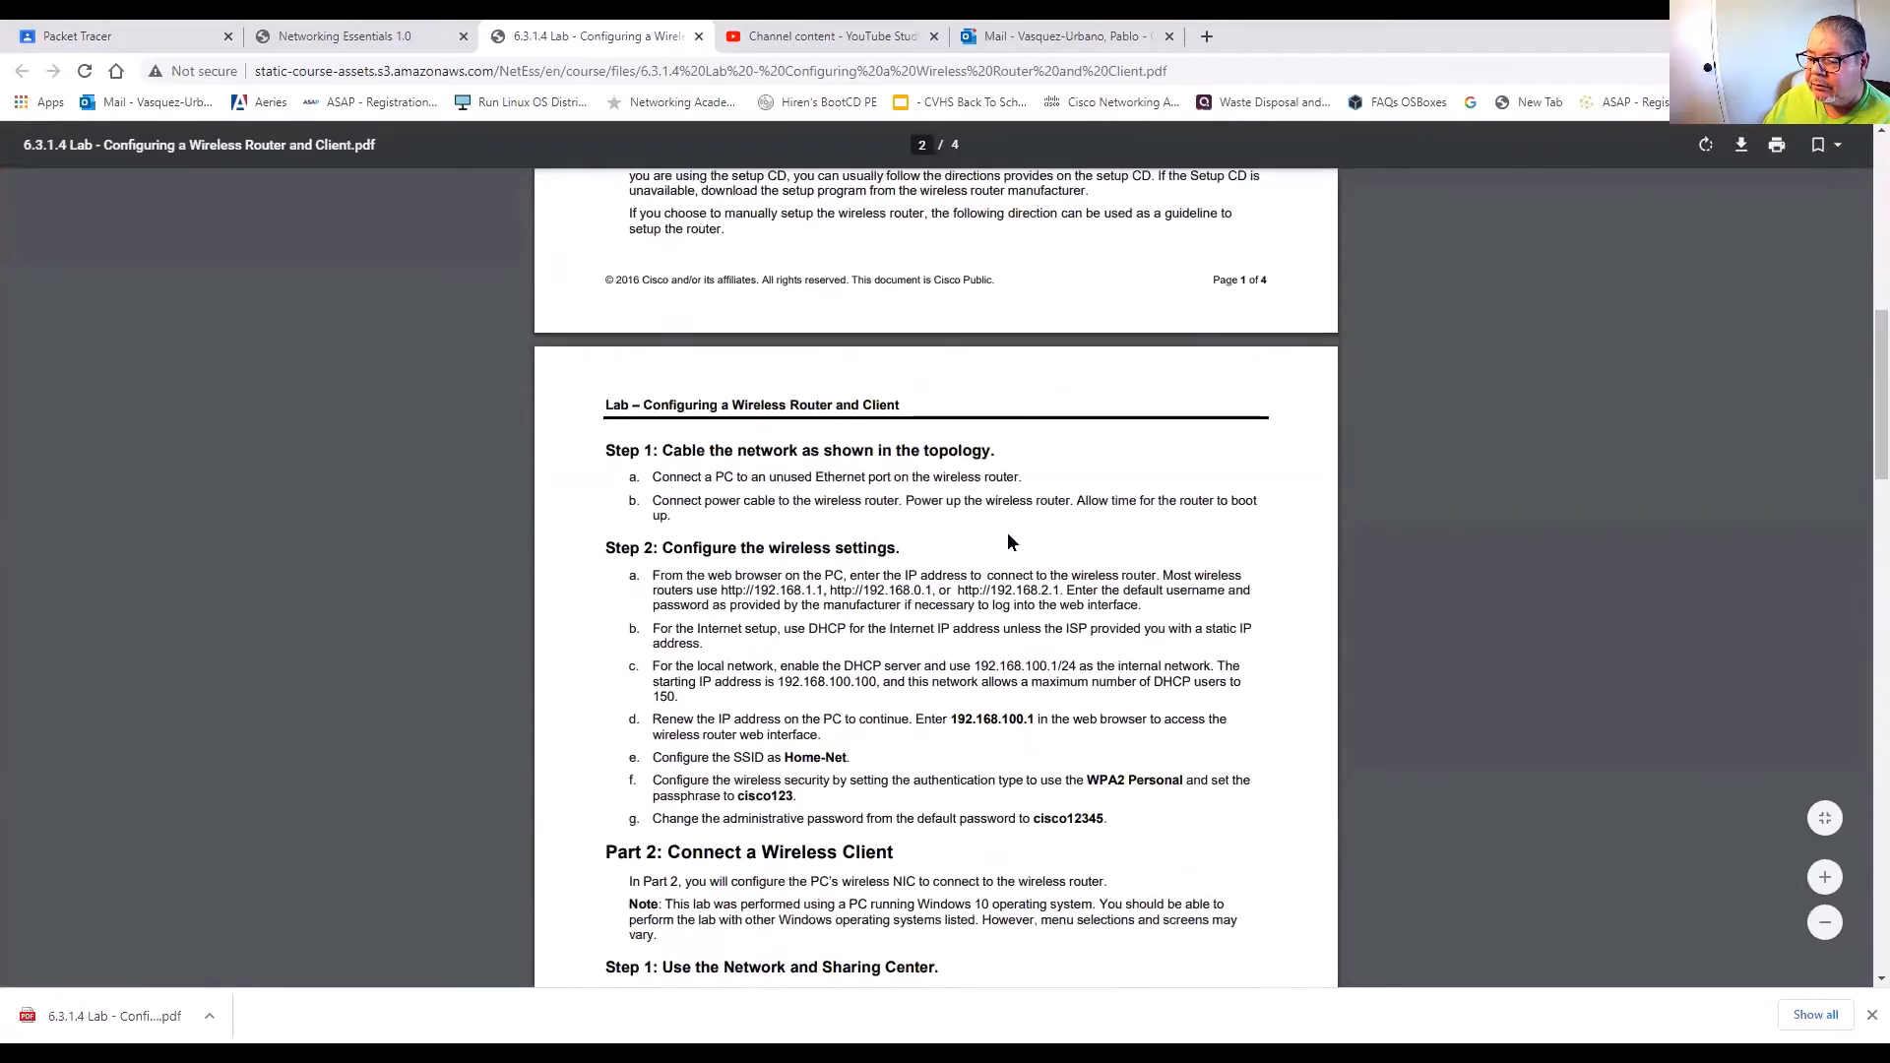
pyautogui.scroll(-4, 965, 605)
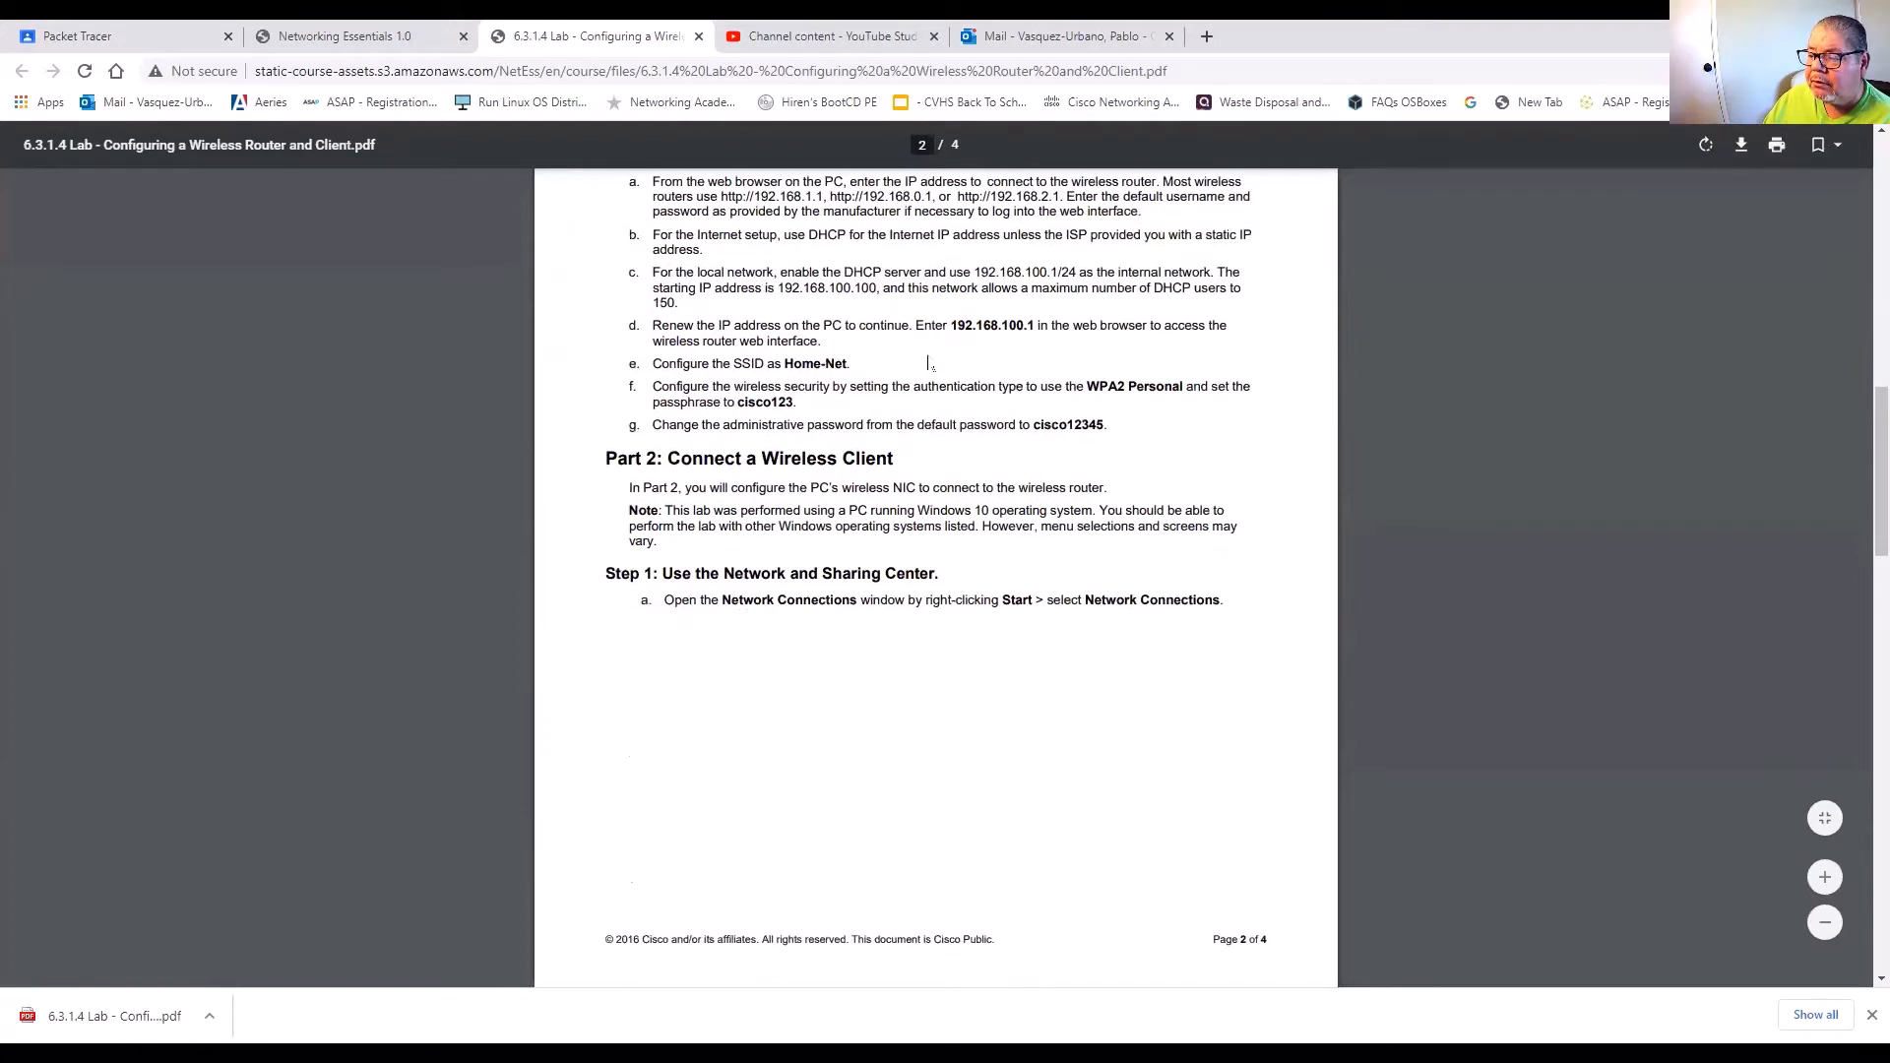
pyautogui.scroll(1, 940, 368)
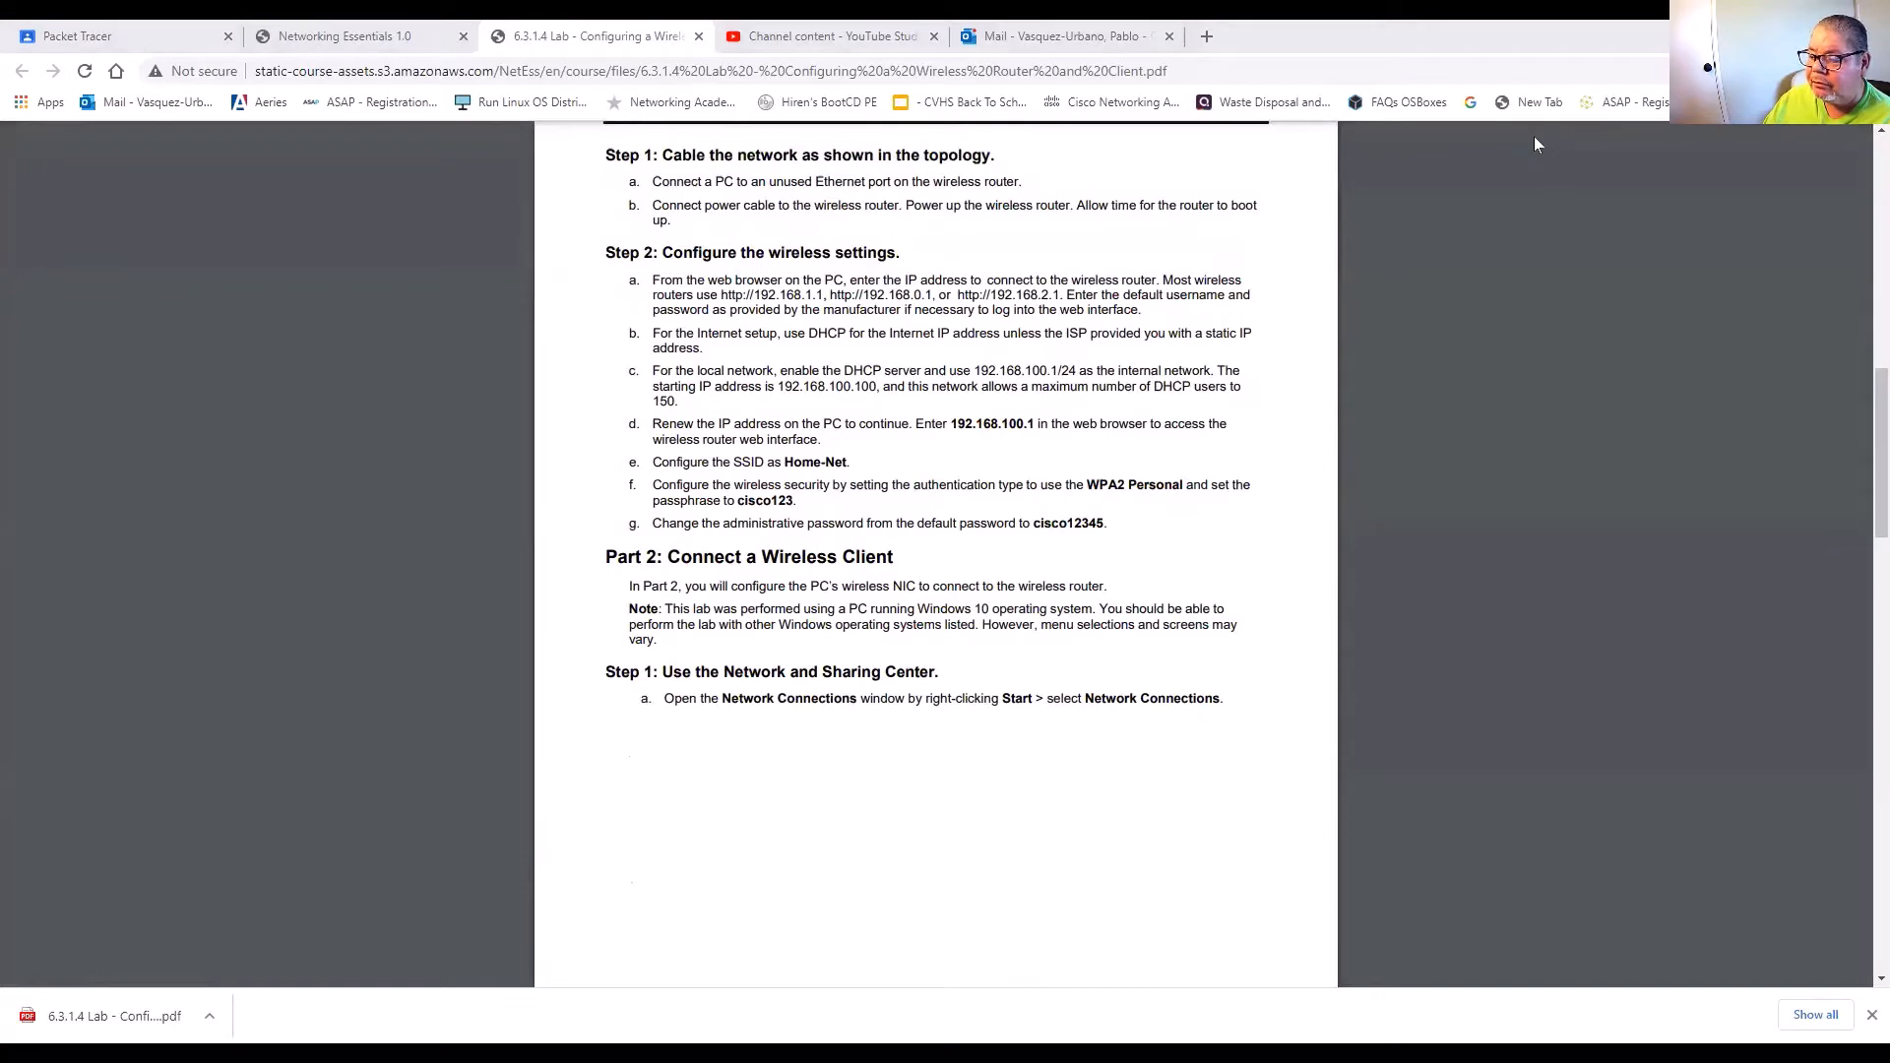
pyautogui.hotkey('alt', 'Tab')
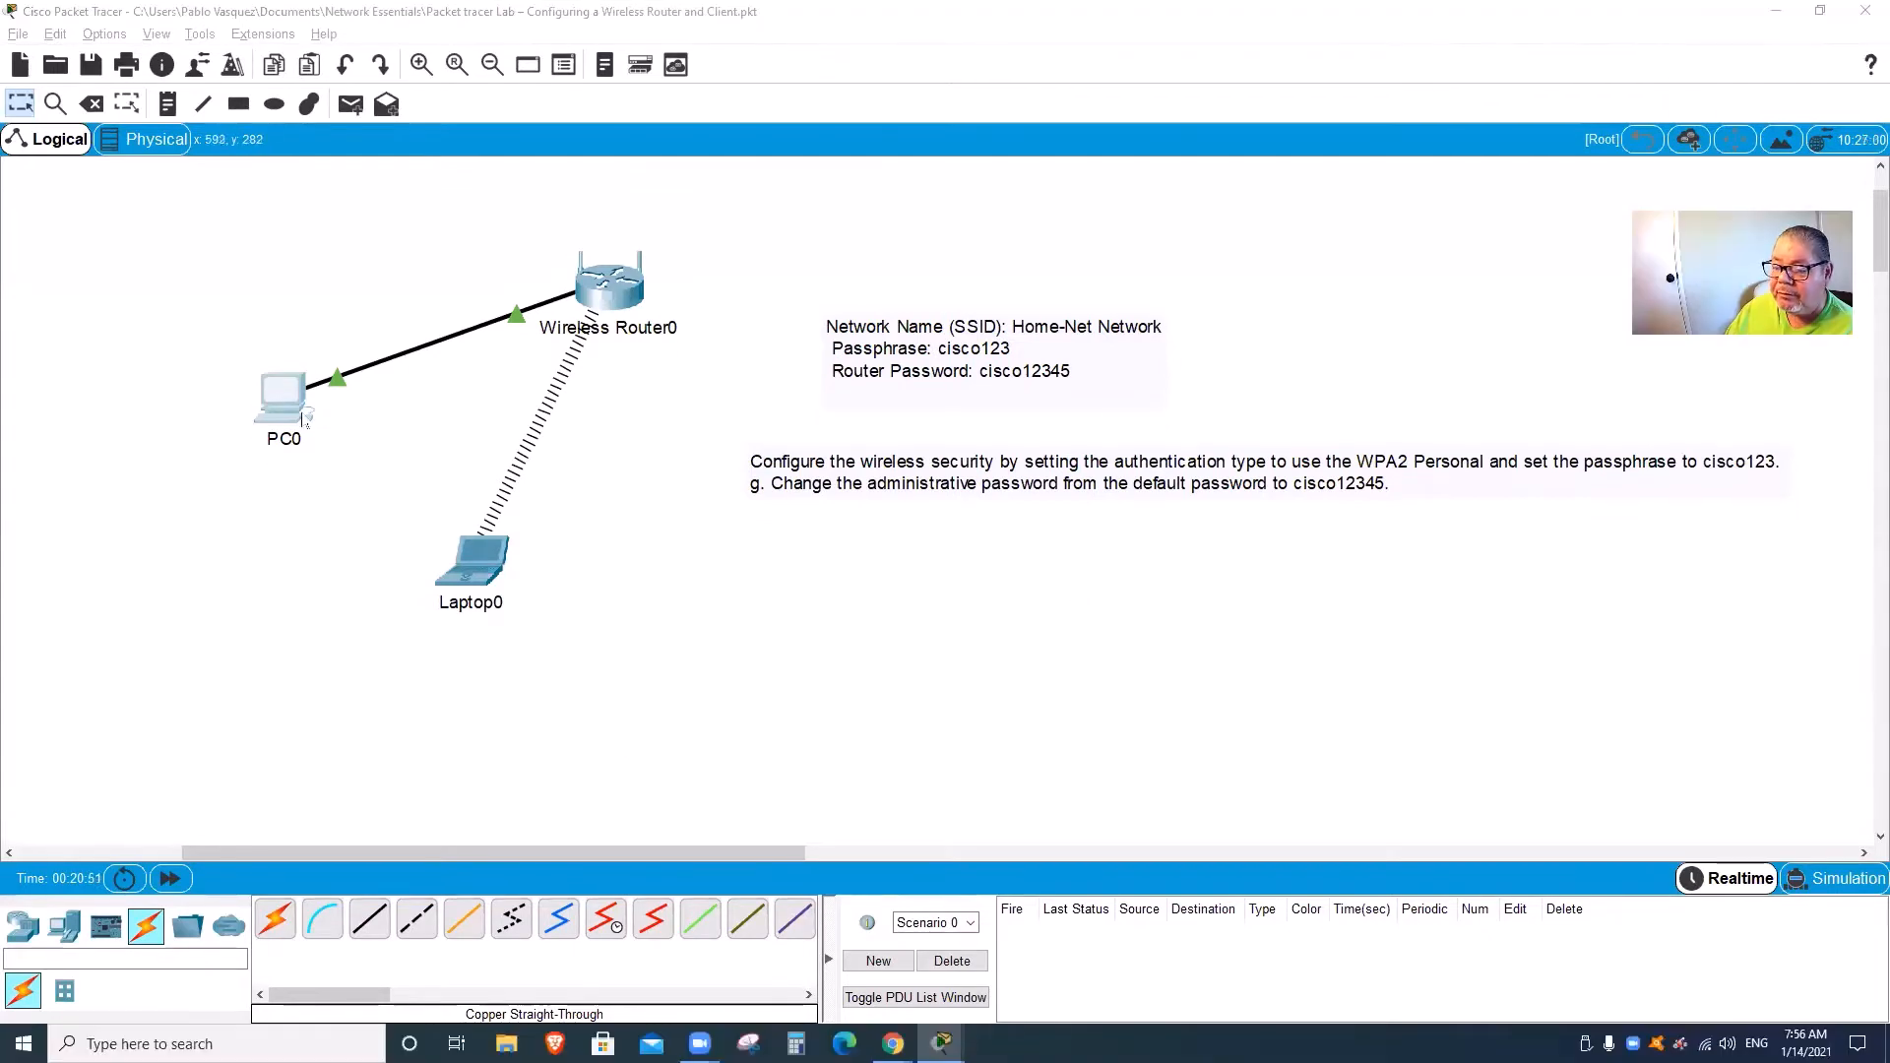
# Step: Open PC0's browser on the router and go to its Wireless Security page
pyautogui.click(303, 419)
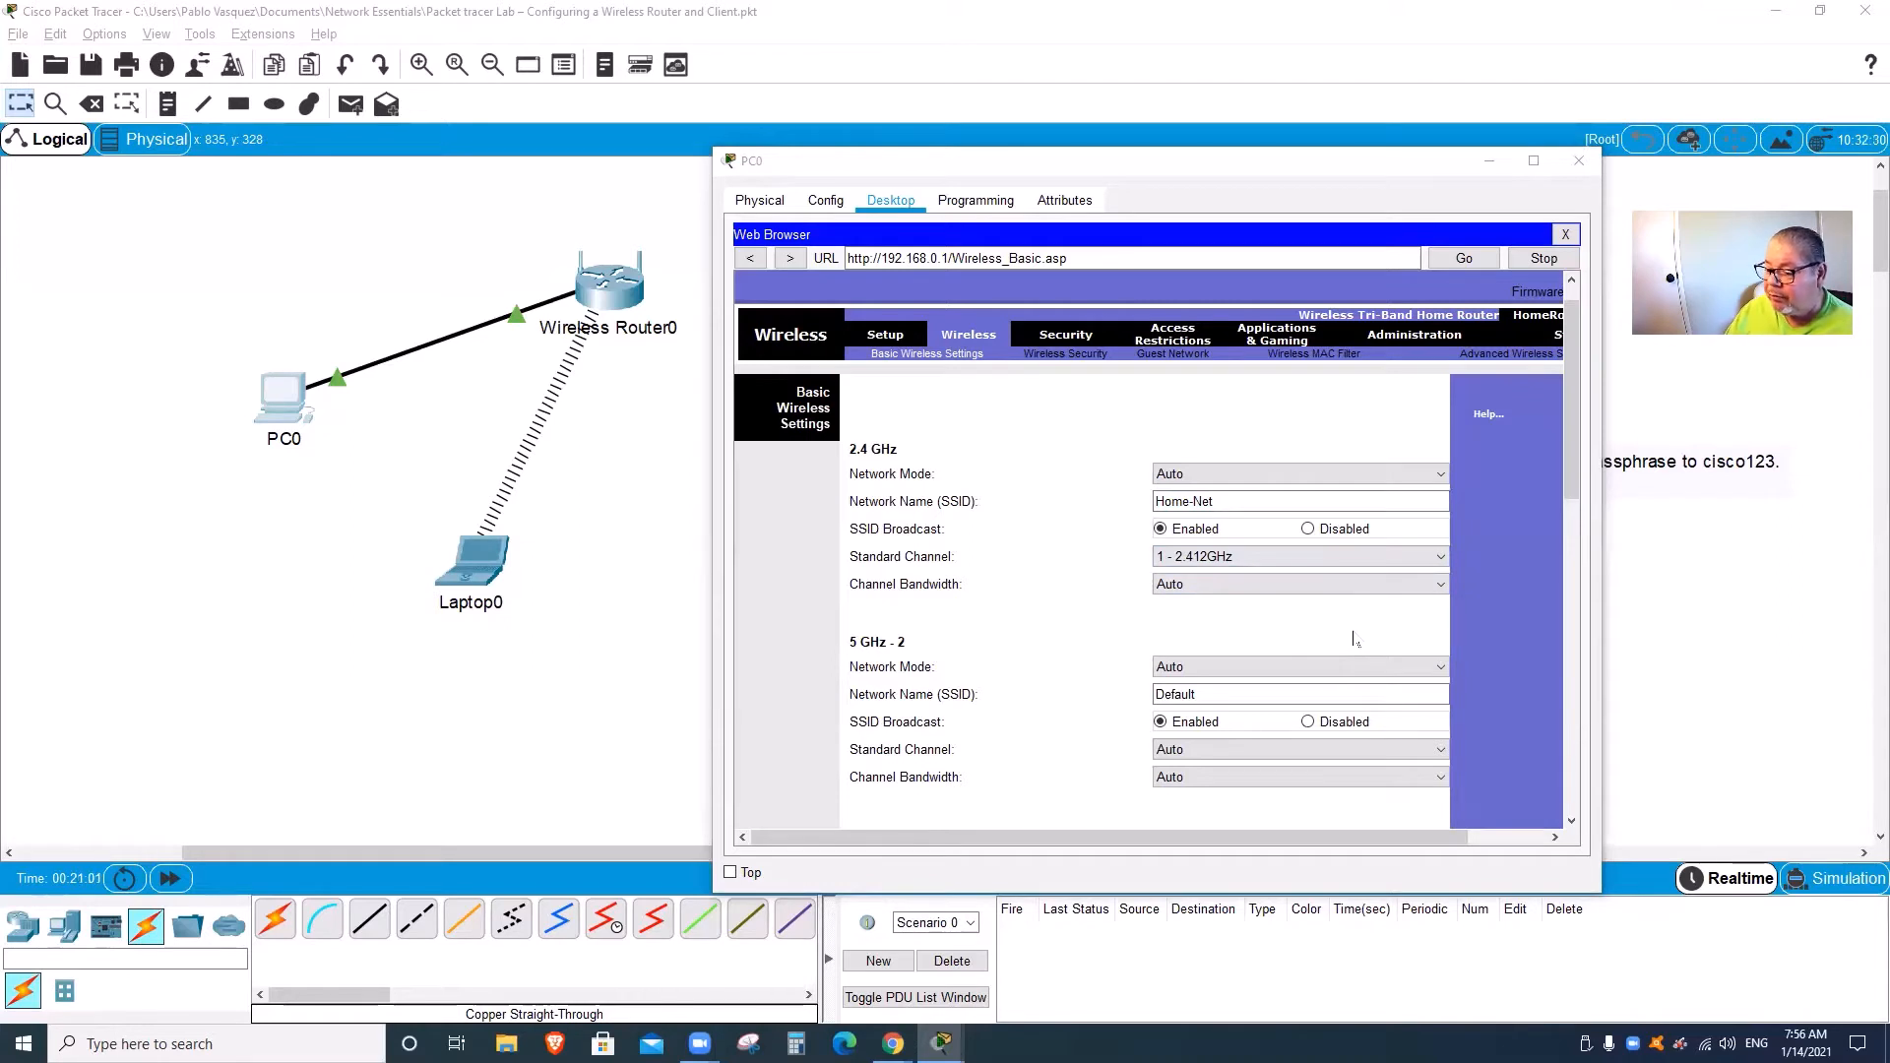
pyautogui.click(1068, 356)
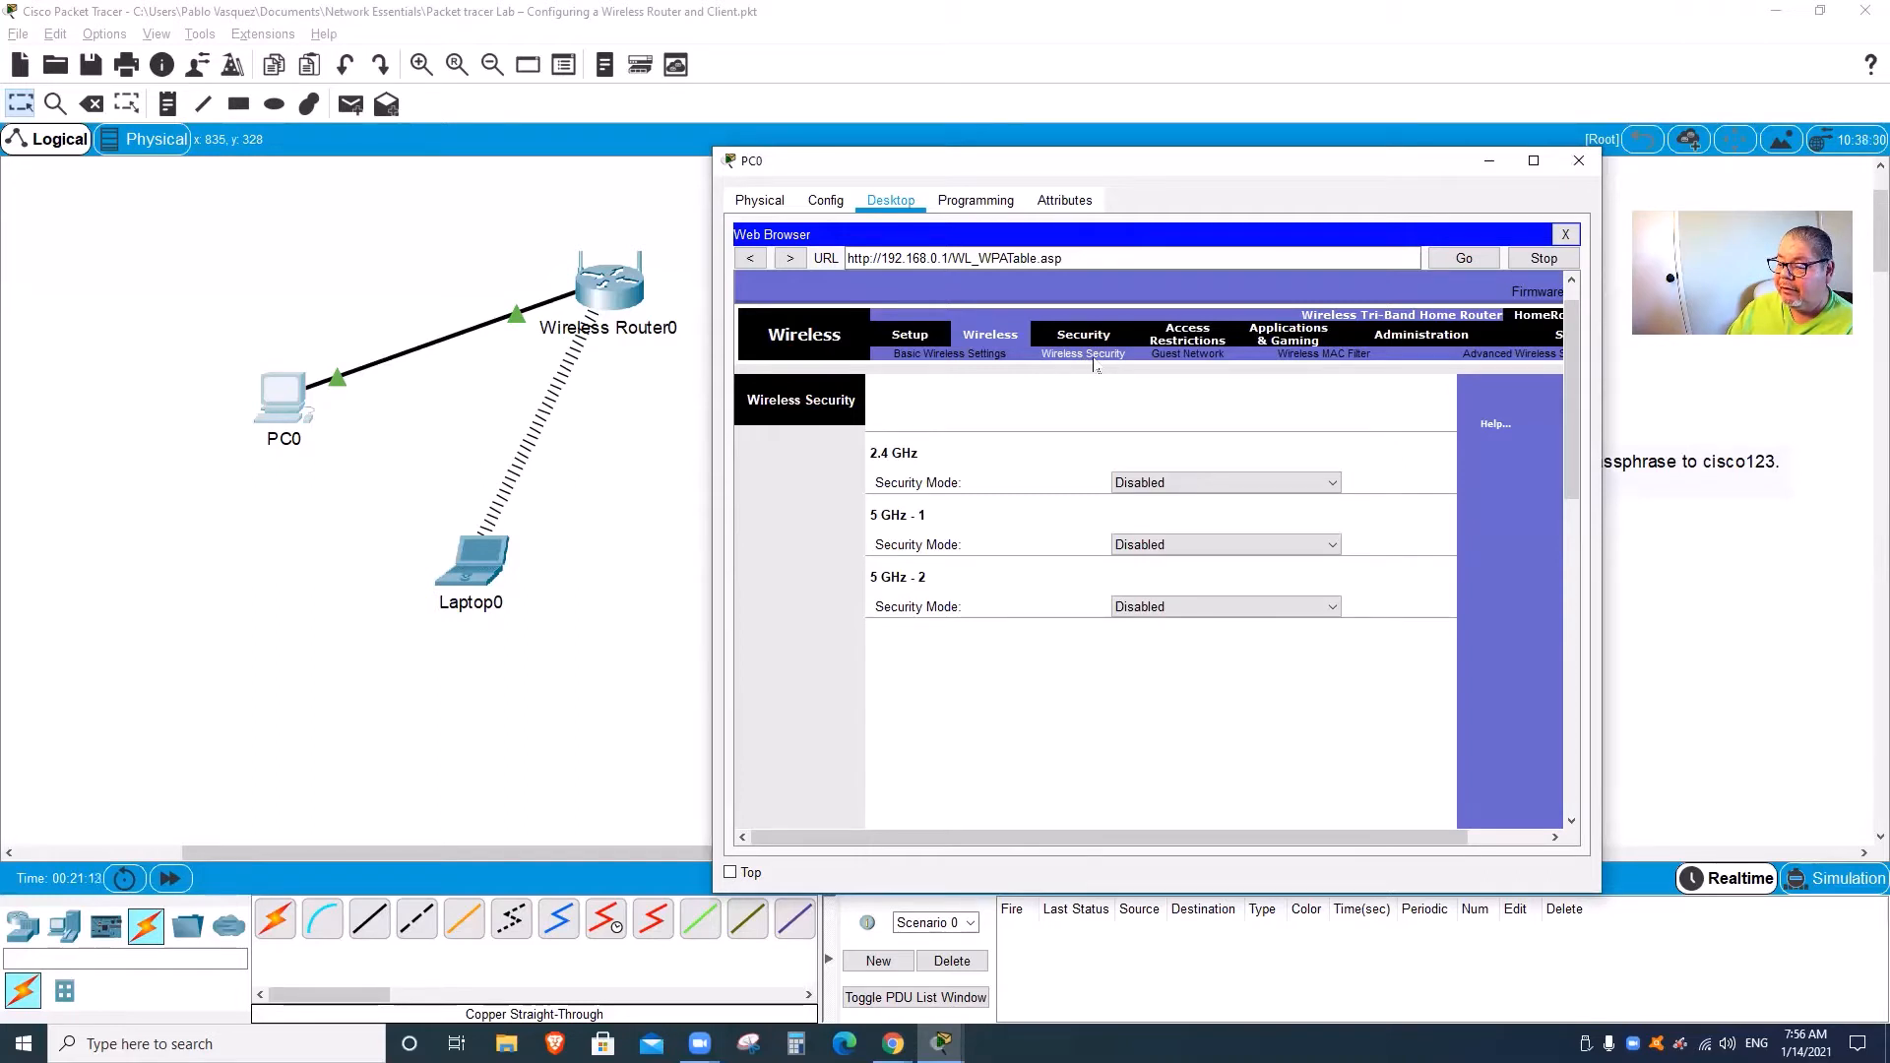
# Step: Review the security mode choices for the 2.4 GHz, 5 GHz-1 and 5 GHz-2 bands without changing them
pyautogui.click(1188, 486)
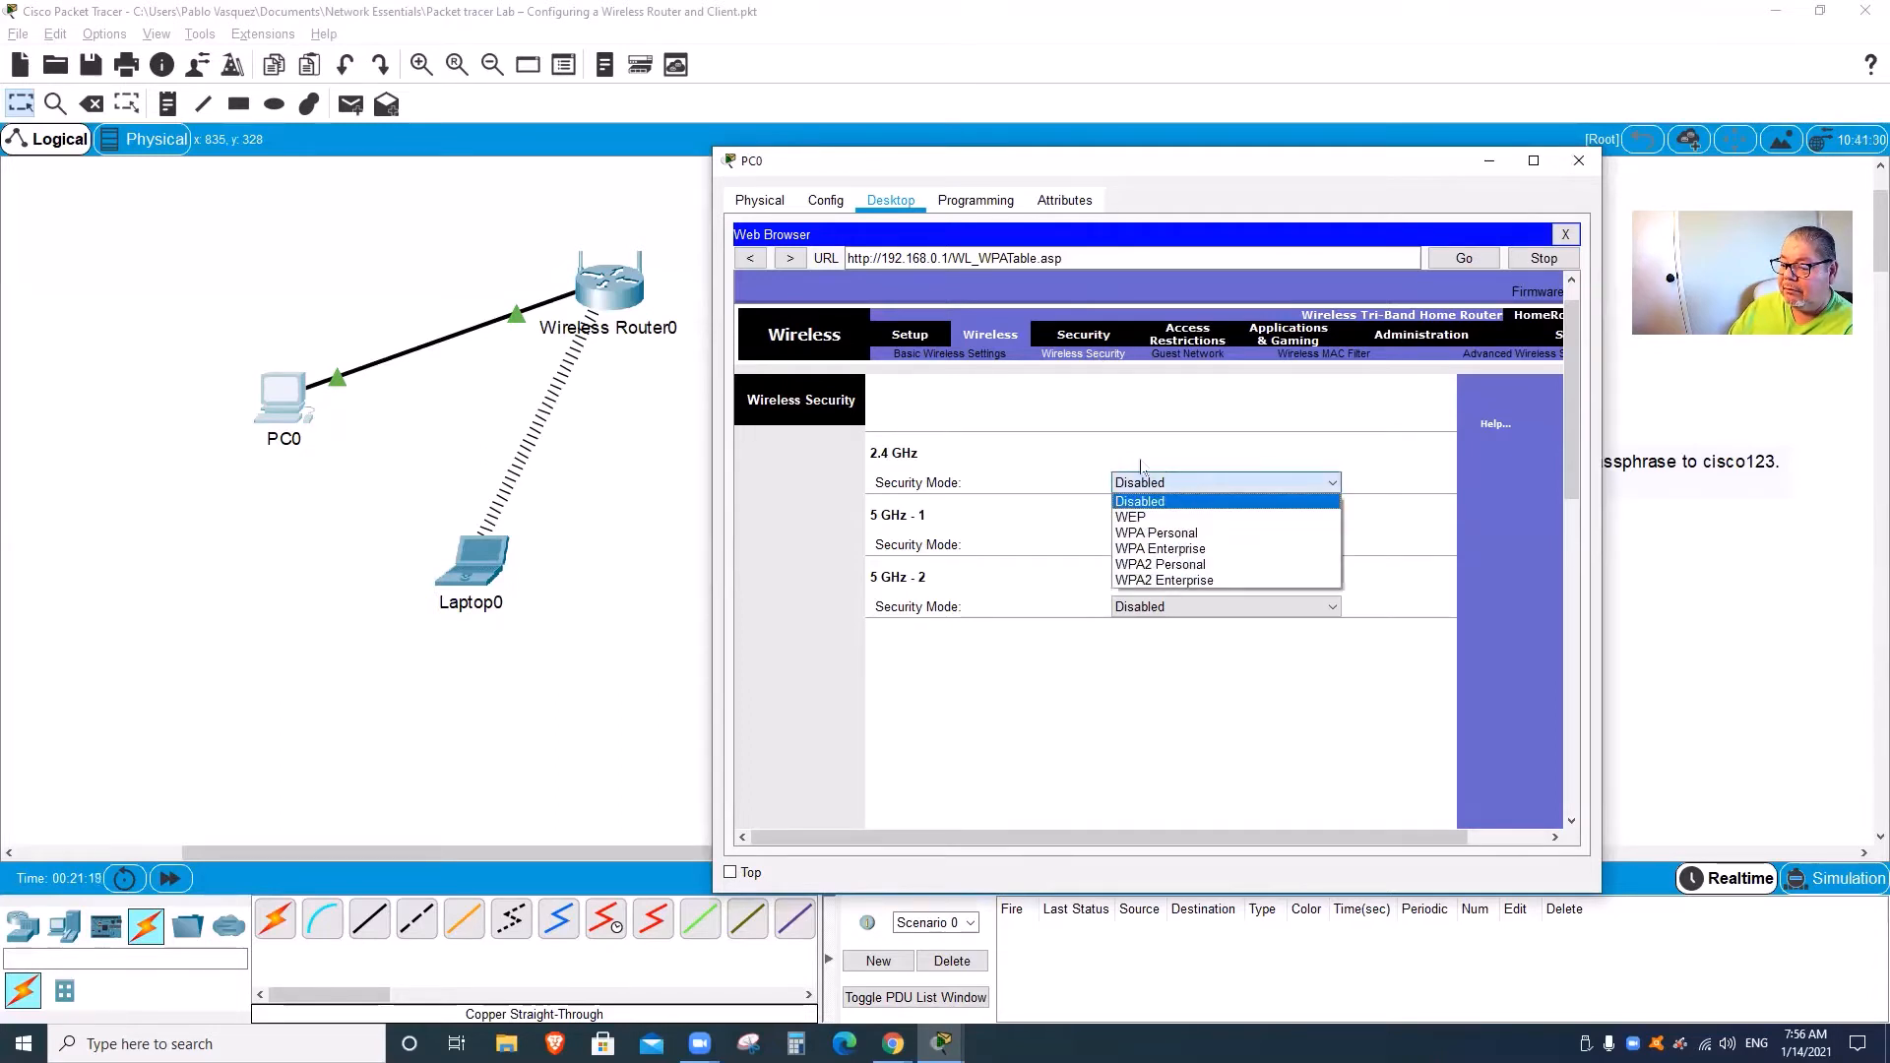
pyautogui.click(1105, 443)
pyautogui.click(1186, 548)
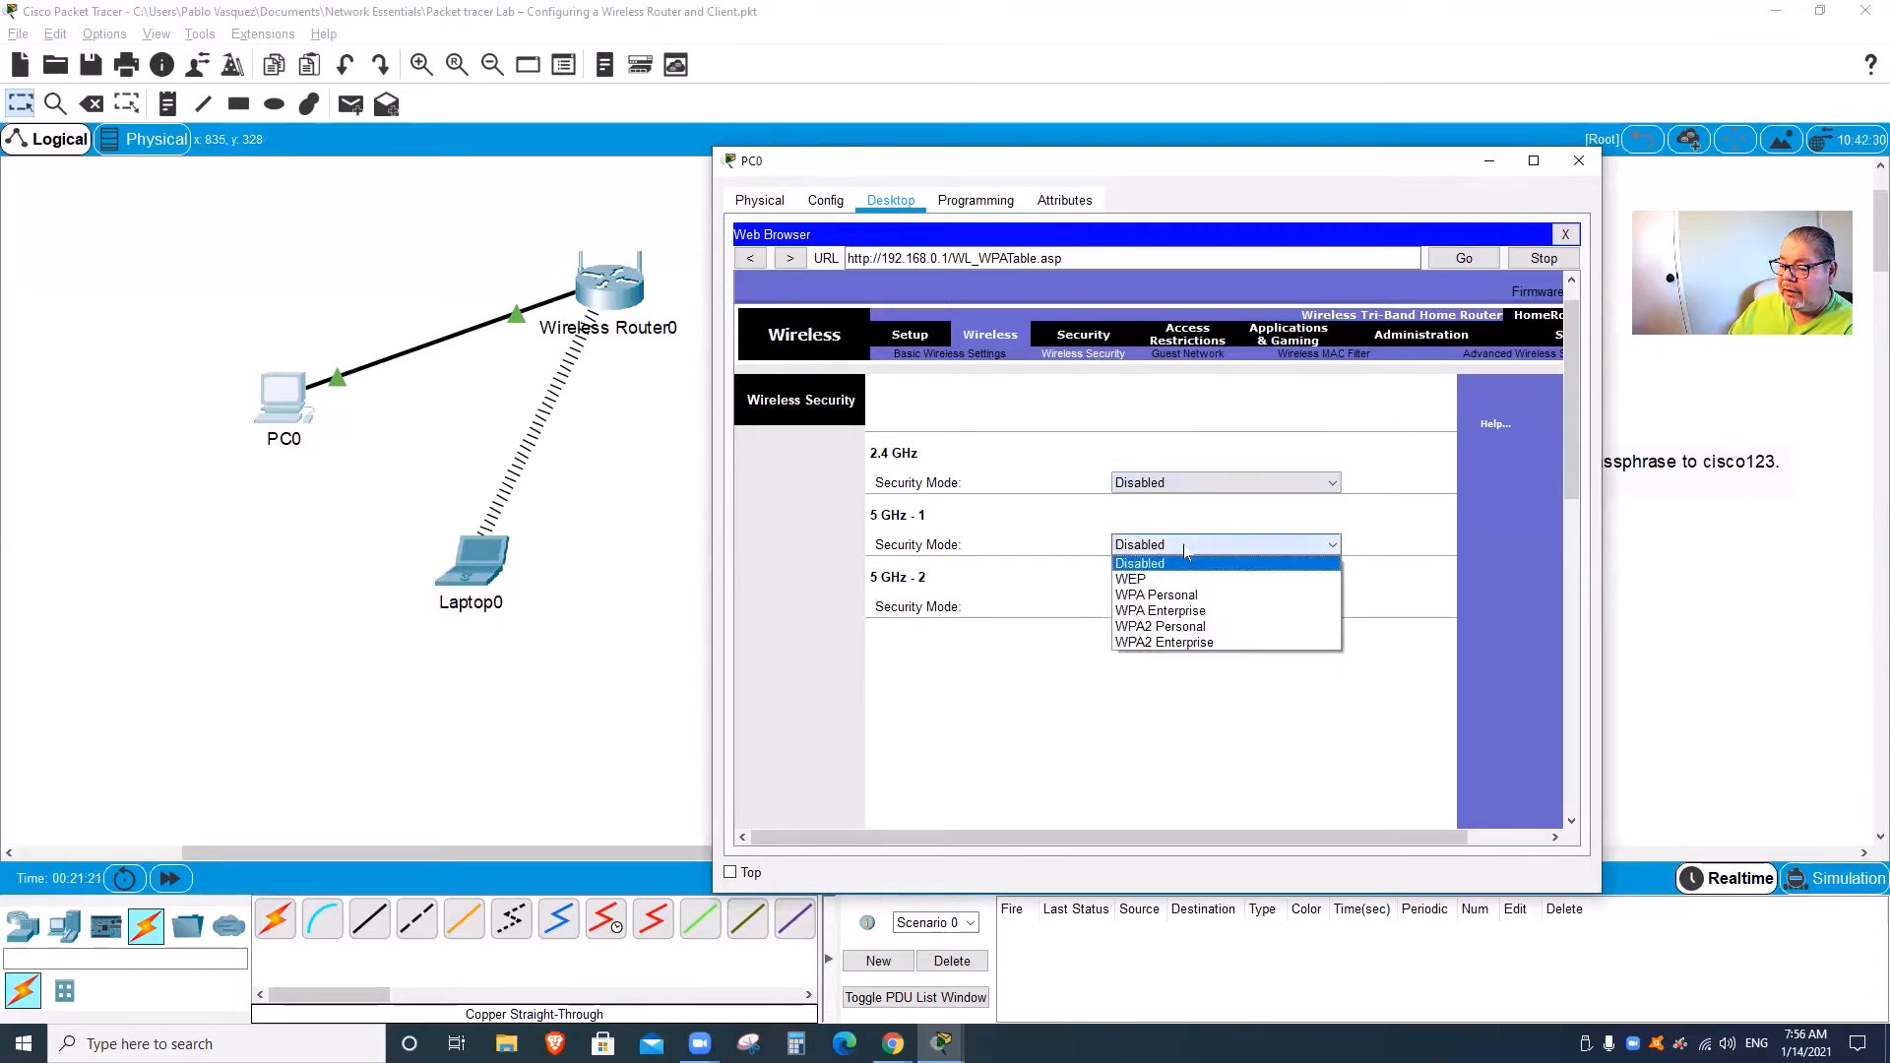
pyautogui.click(1074, 482)
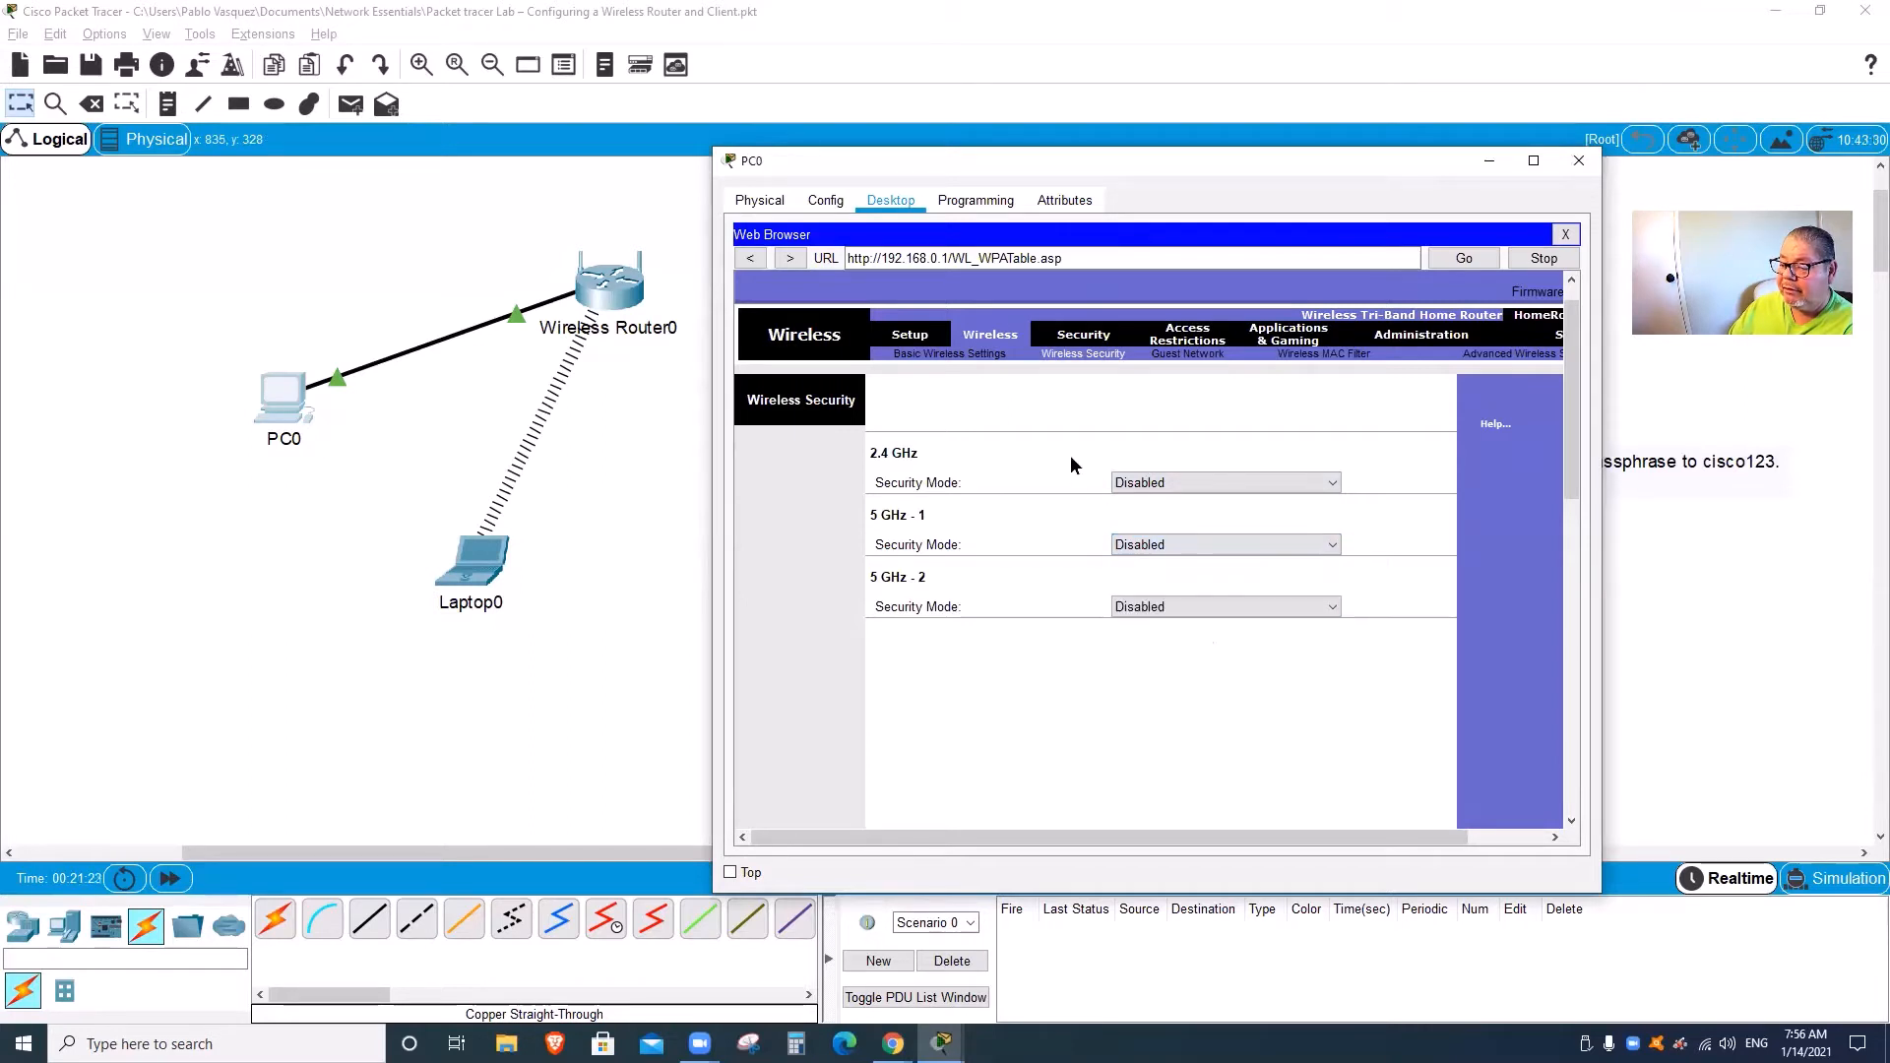
pyautogui.click(1229, 606)
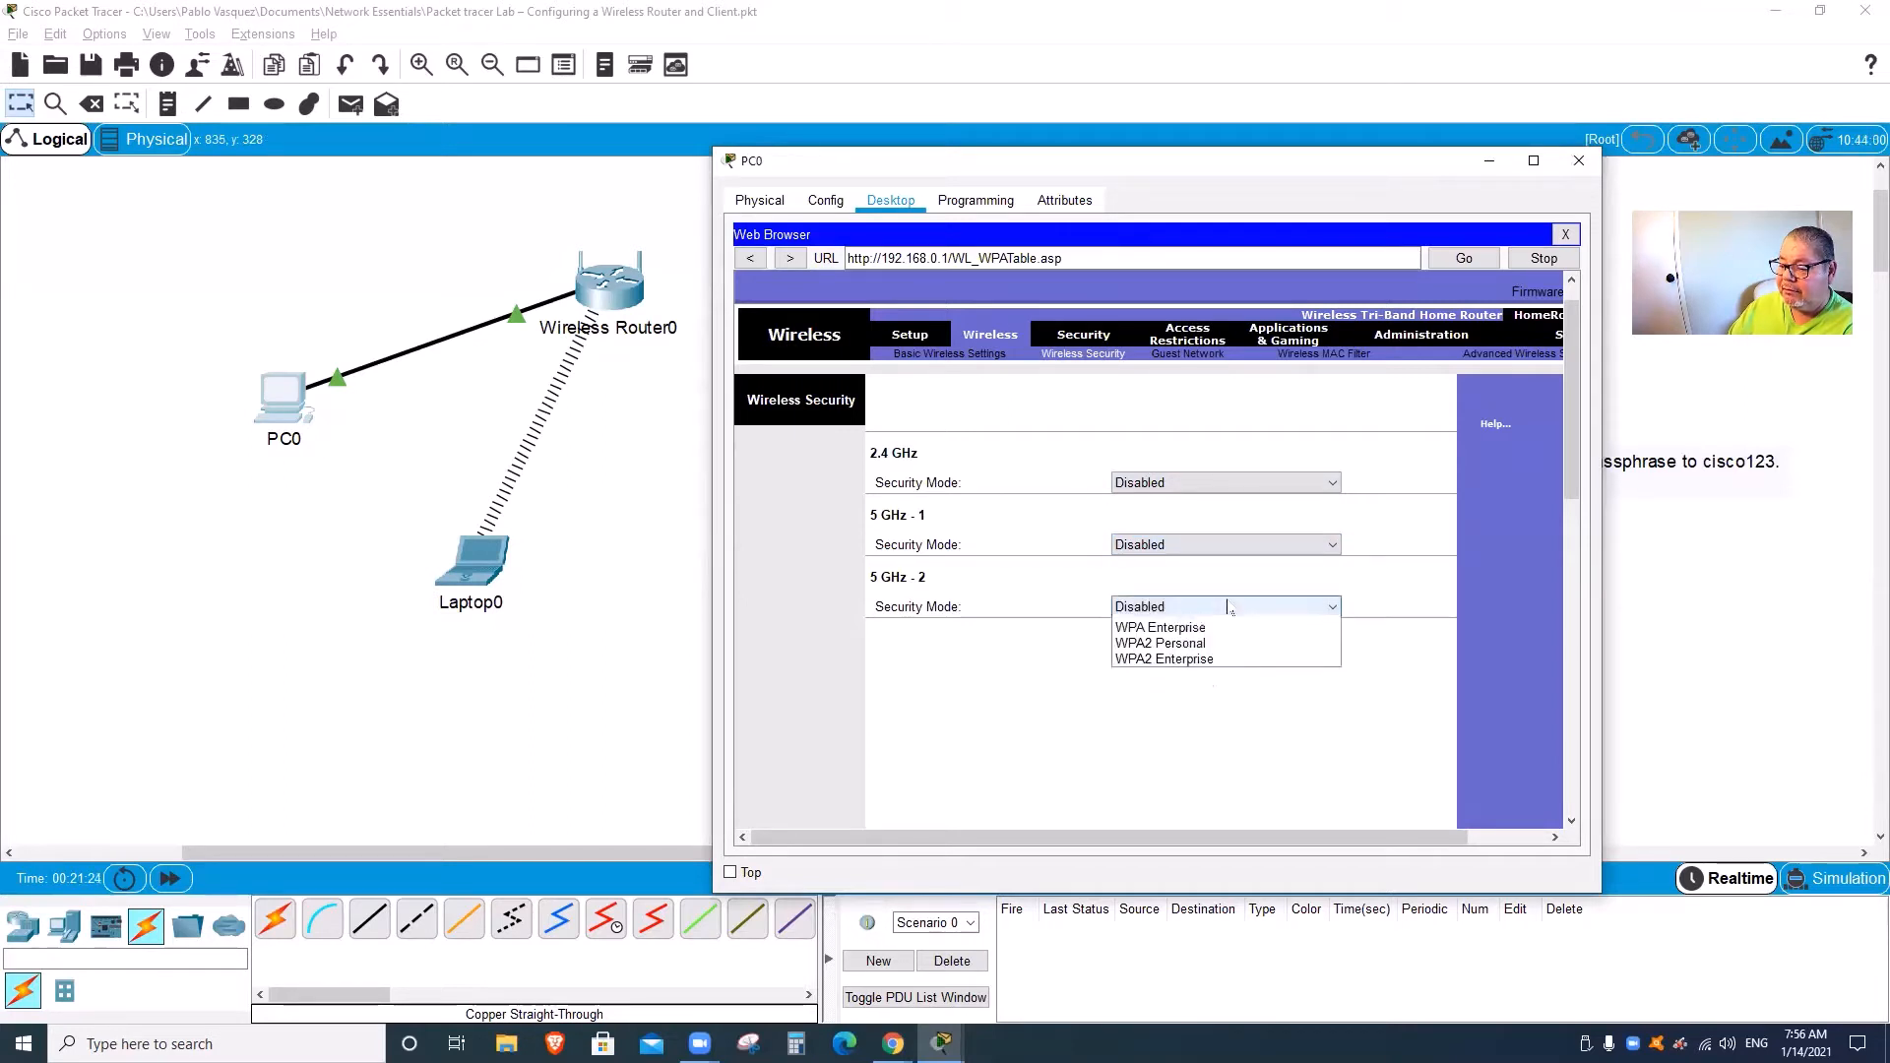
pyautogui.click(1109, 441)
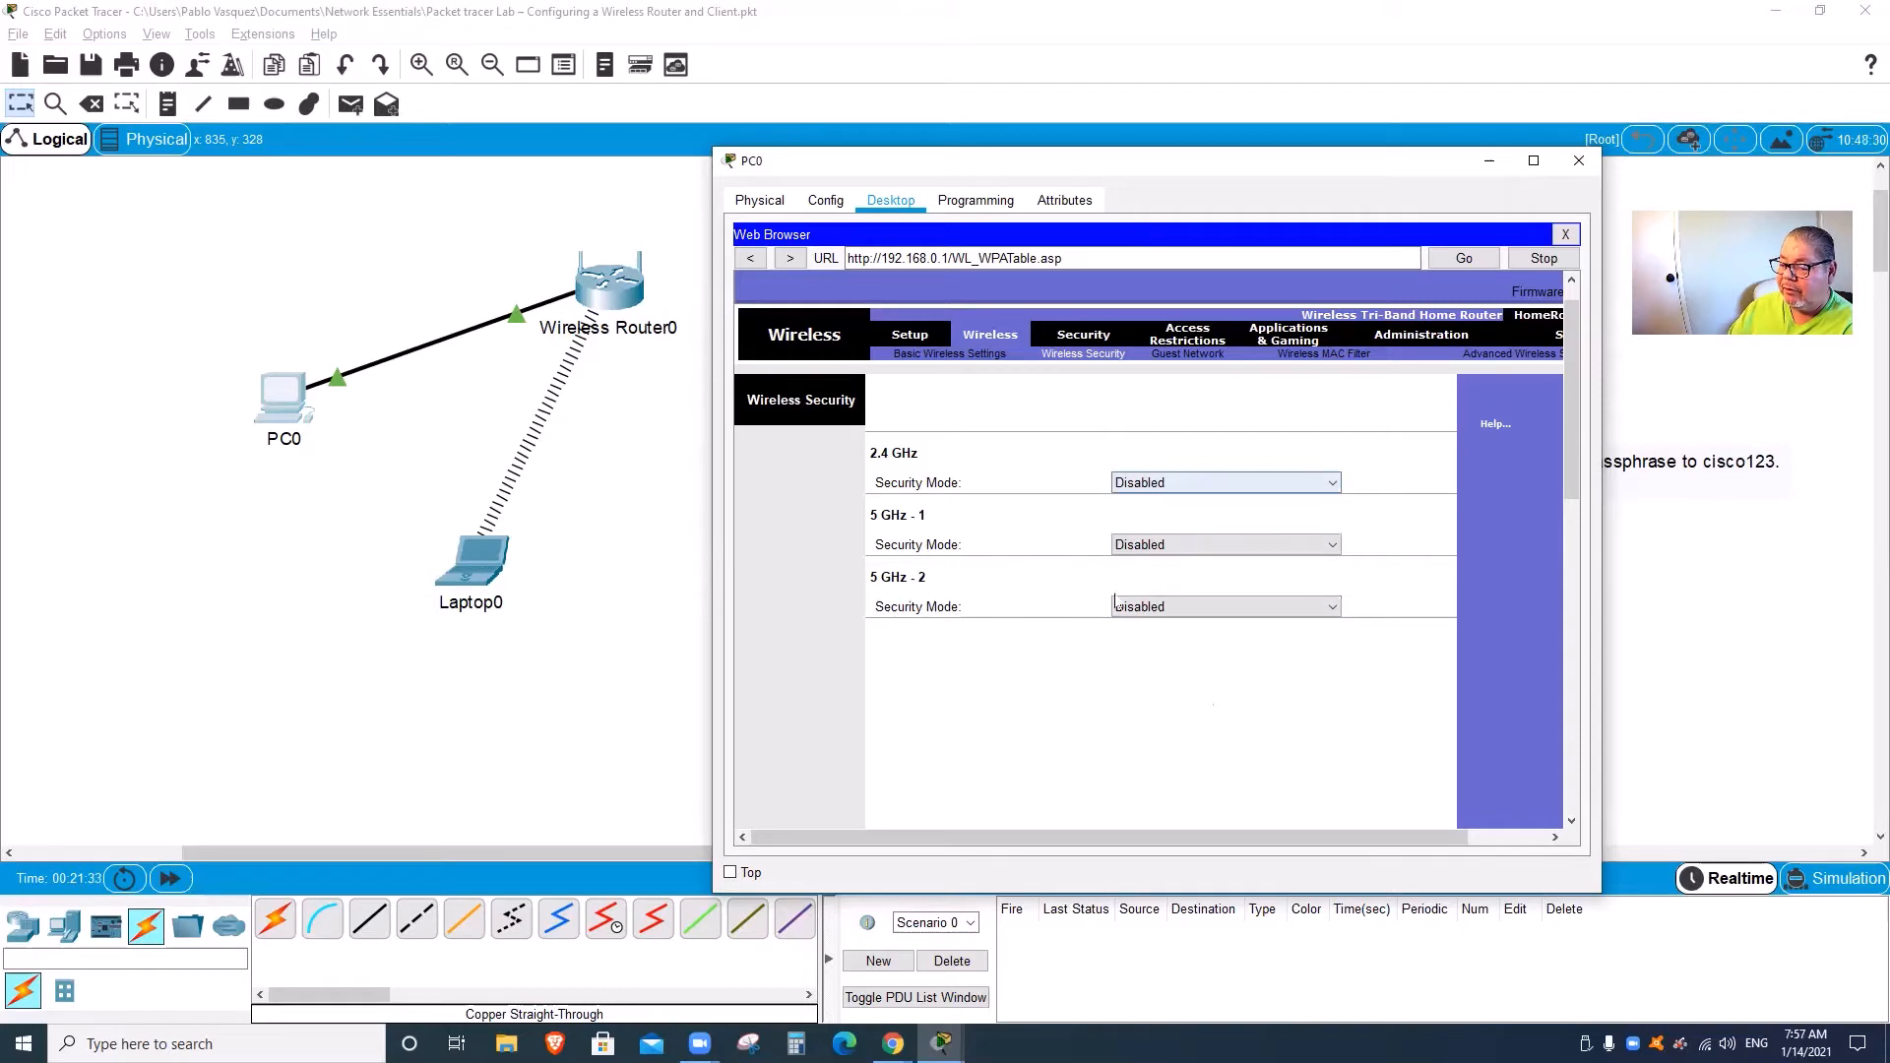
# Step: Set the 2.4 GHz band to WPA2 Personal with a passphrase and save the settings
pyautogui.click(1163, 489)
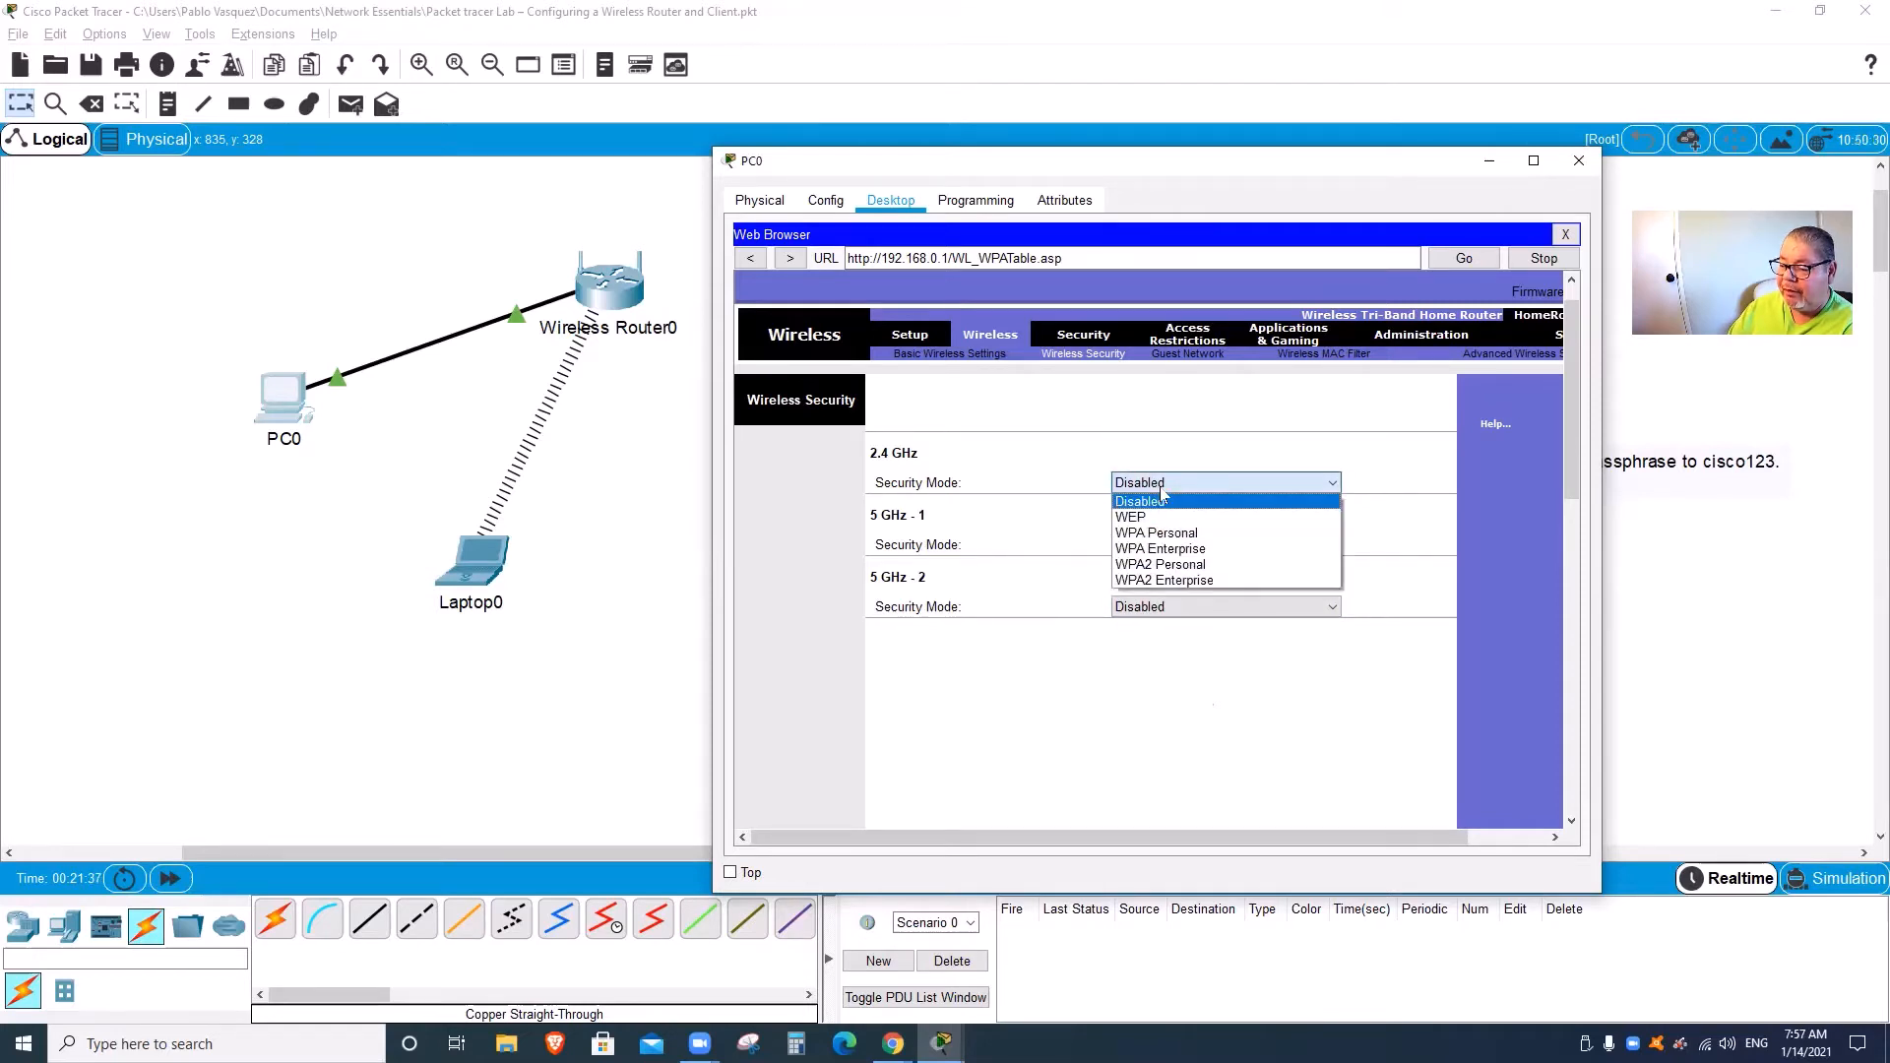
pyautogui.click(1171, 565)
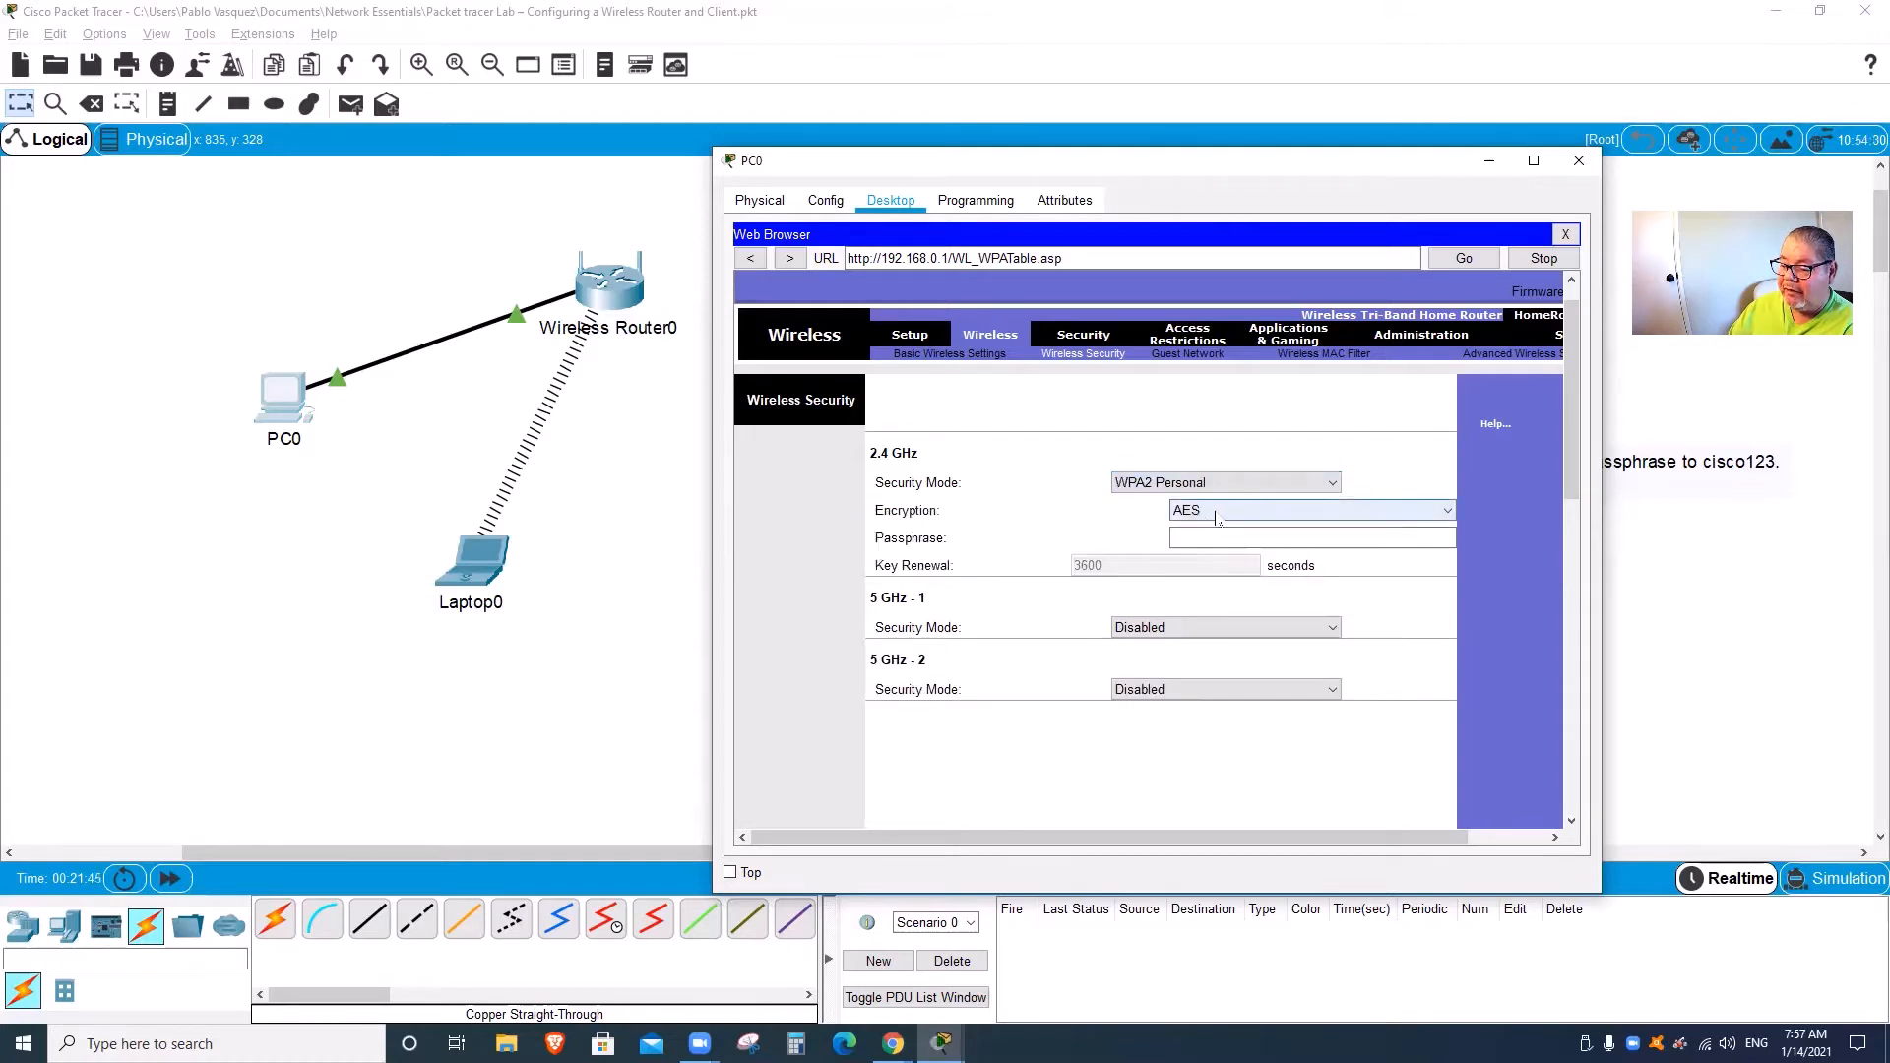
pyautogui.click(1202, 543)
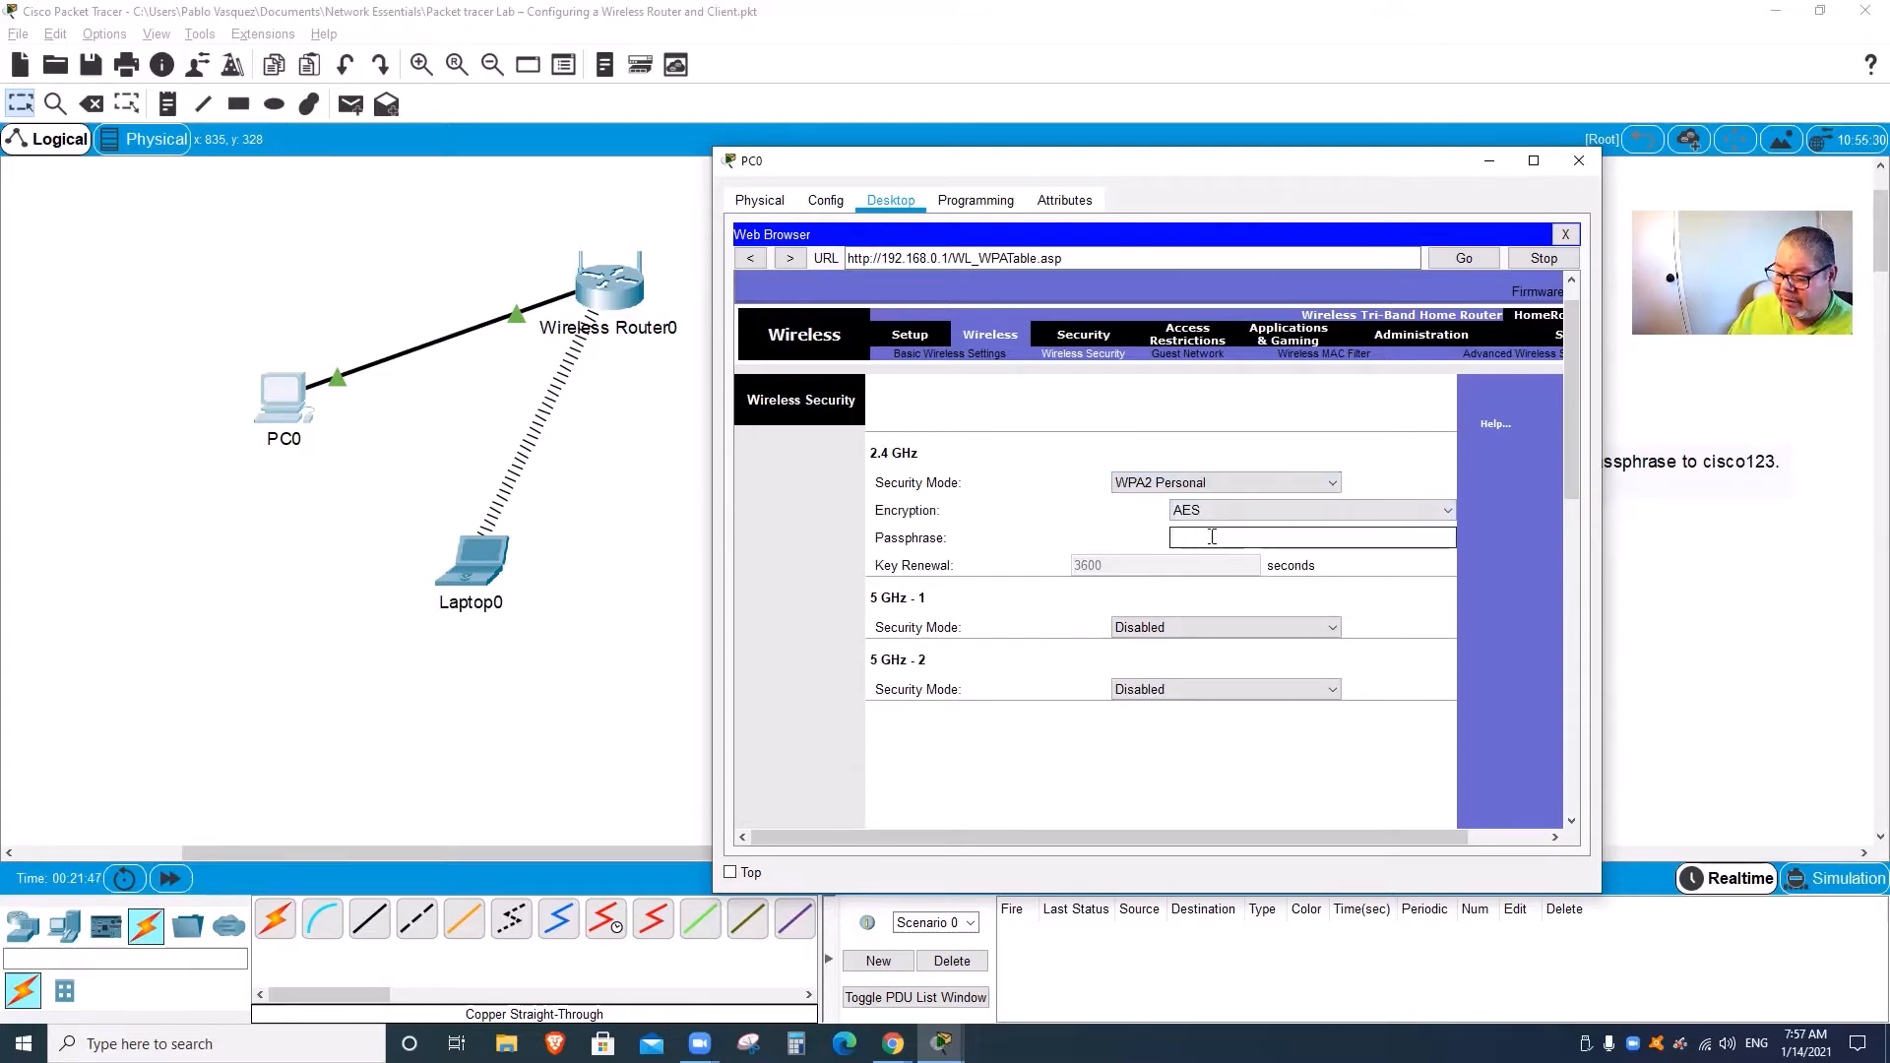
pyautogui.write('Cisc')
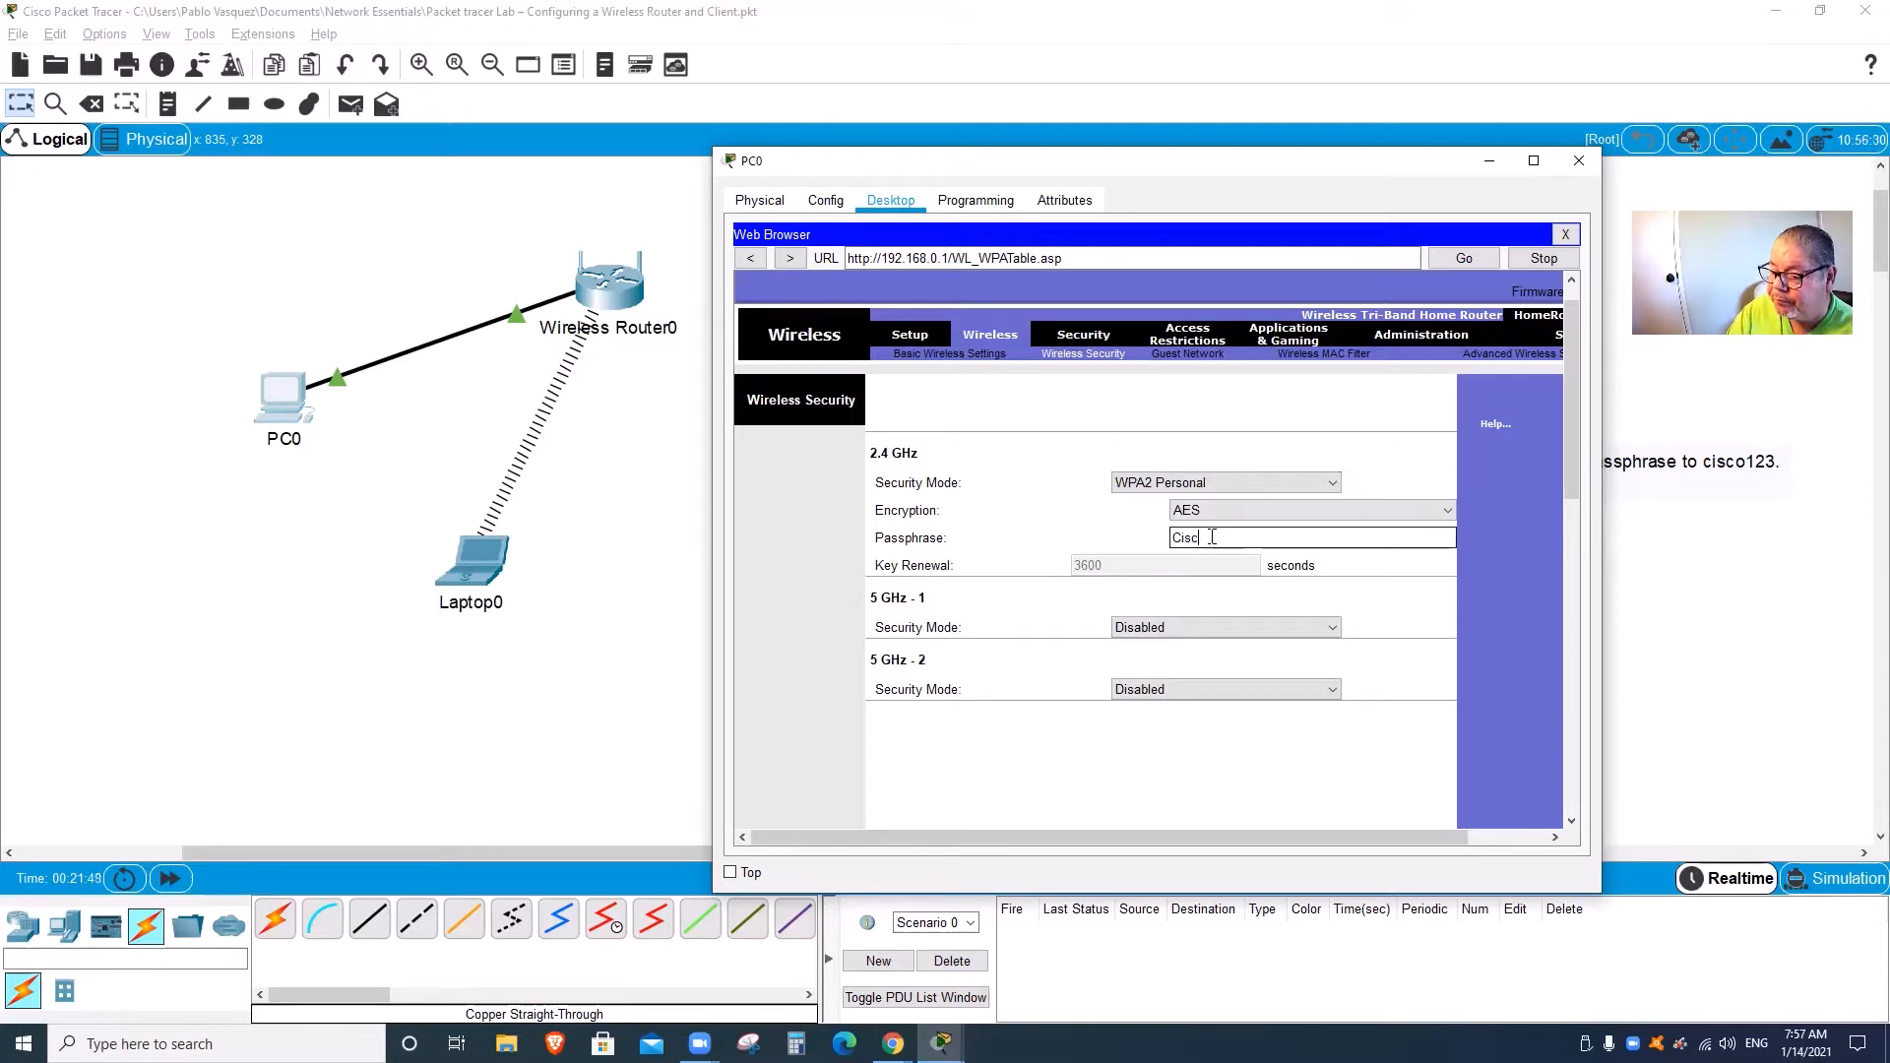
pyautogui.write('o123')
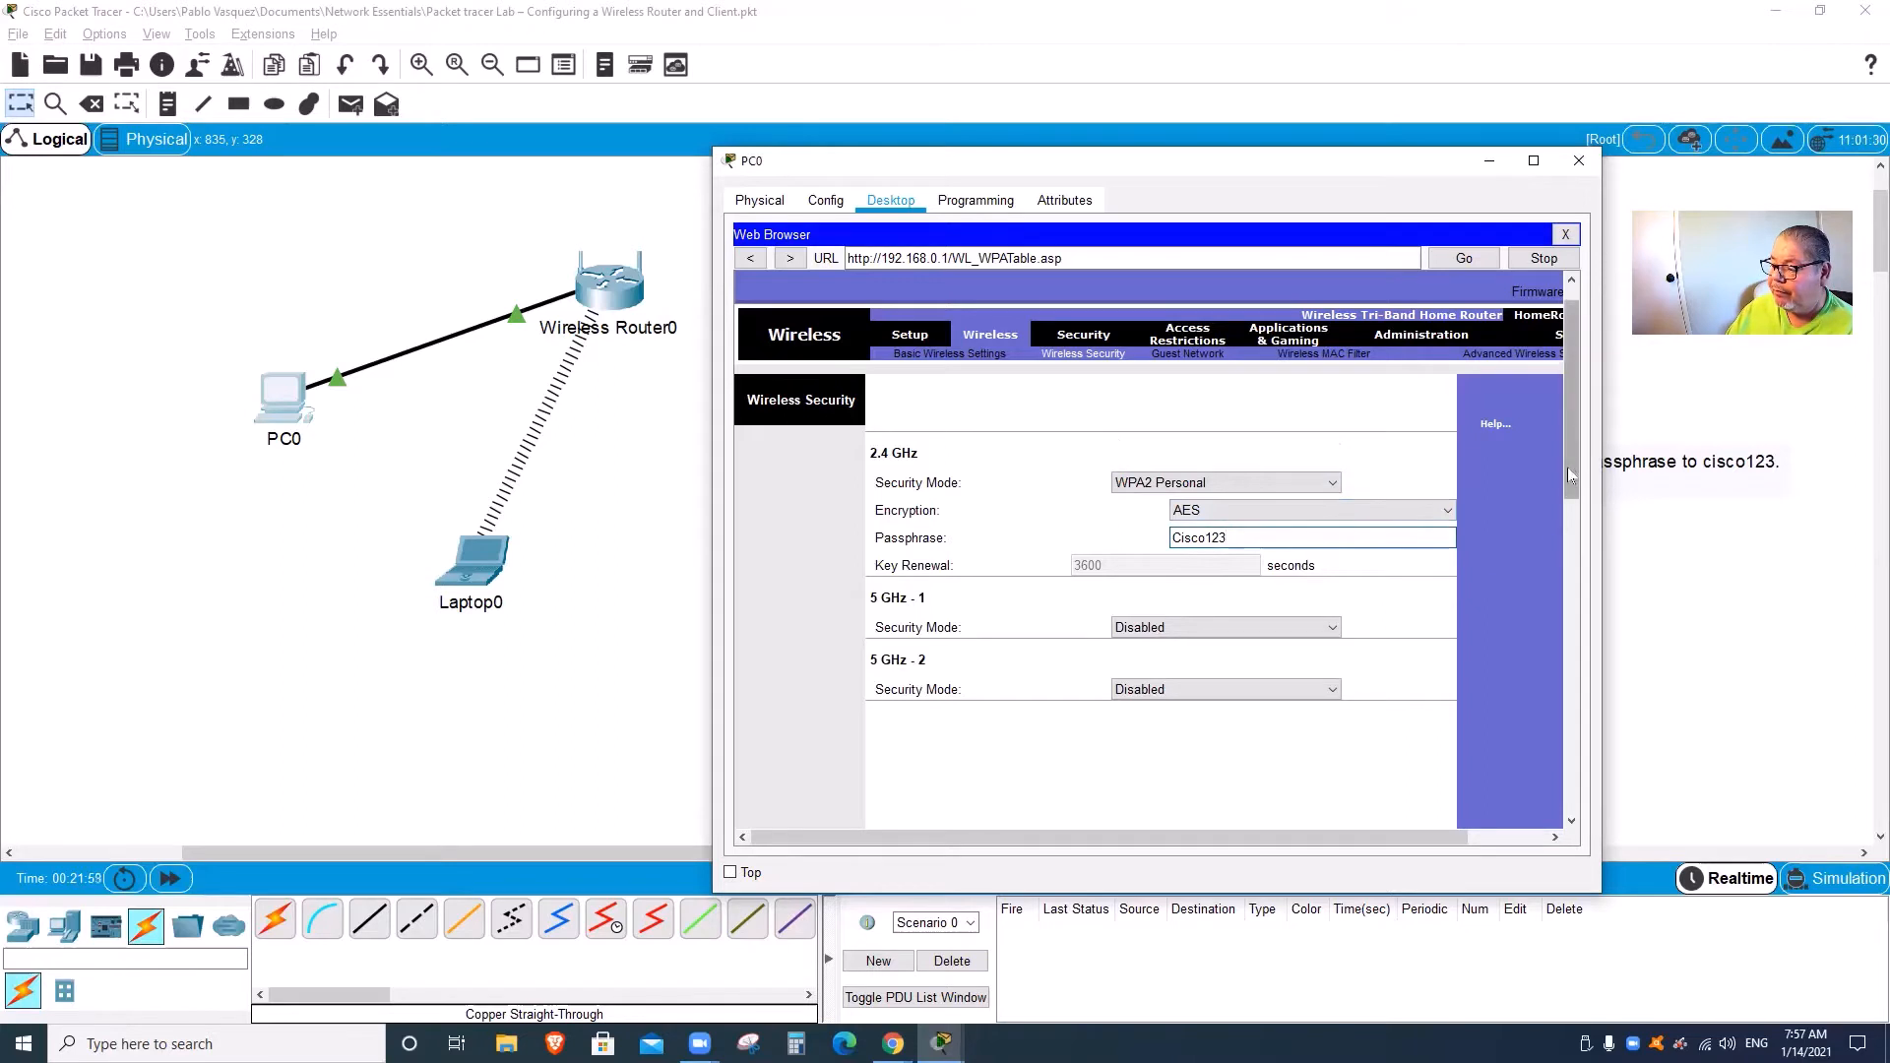
pyautogui.scroll(-1, 1574, 469)
pyautogui.scroll(-10, 1573, 534)
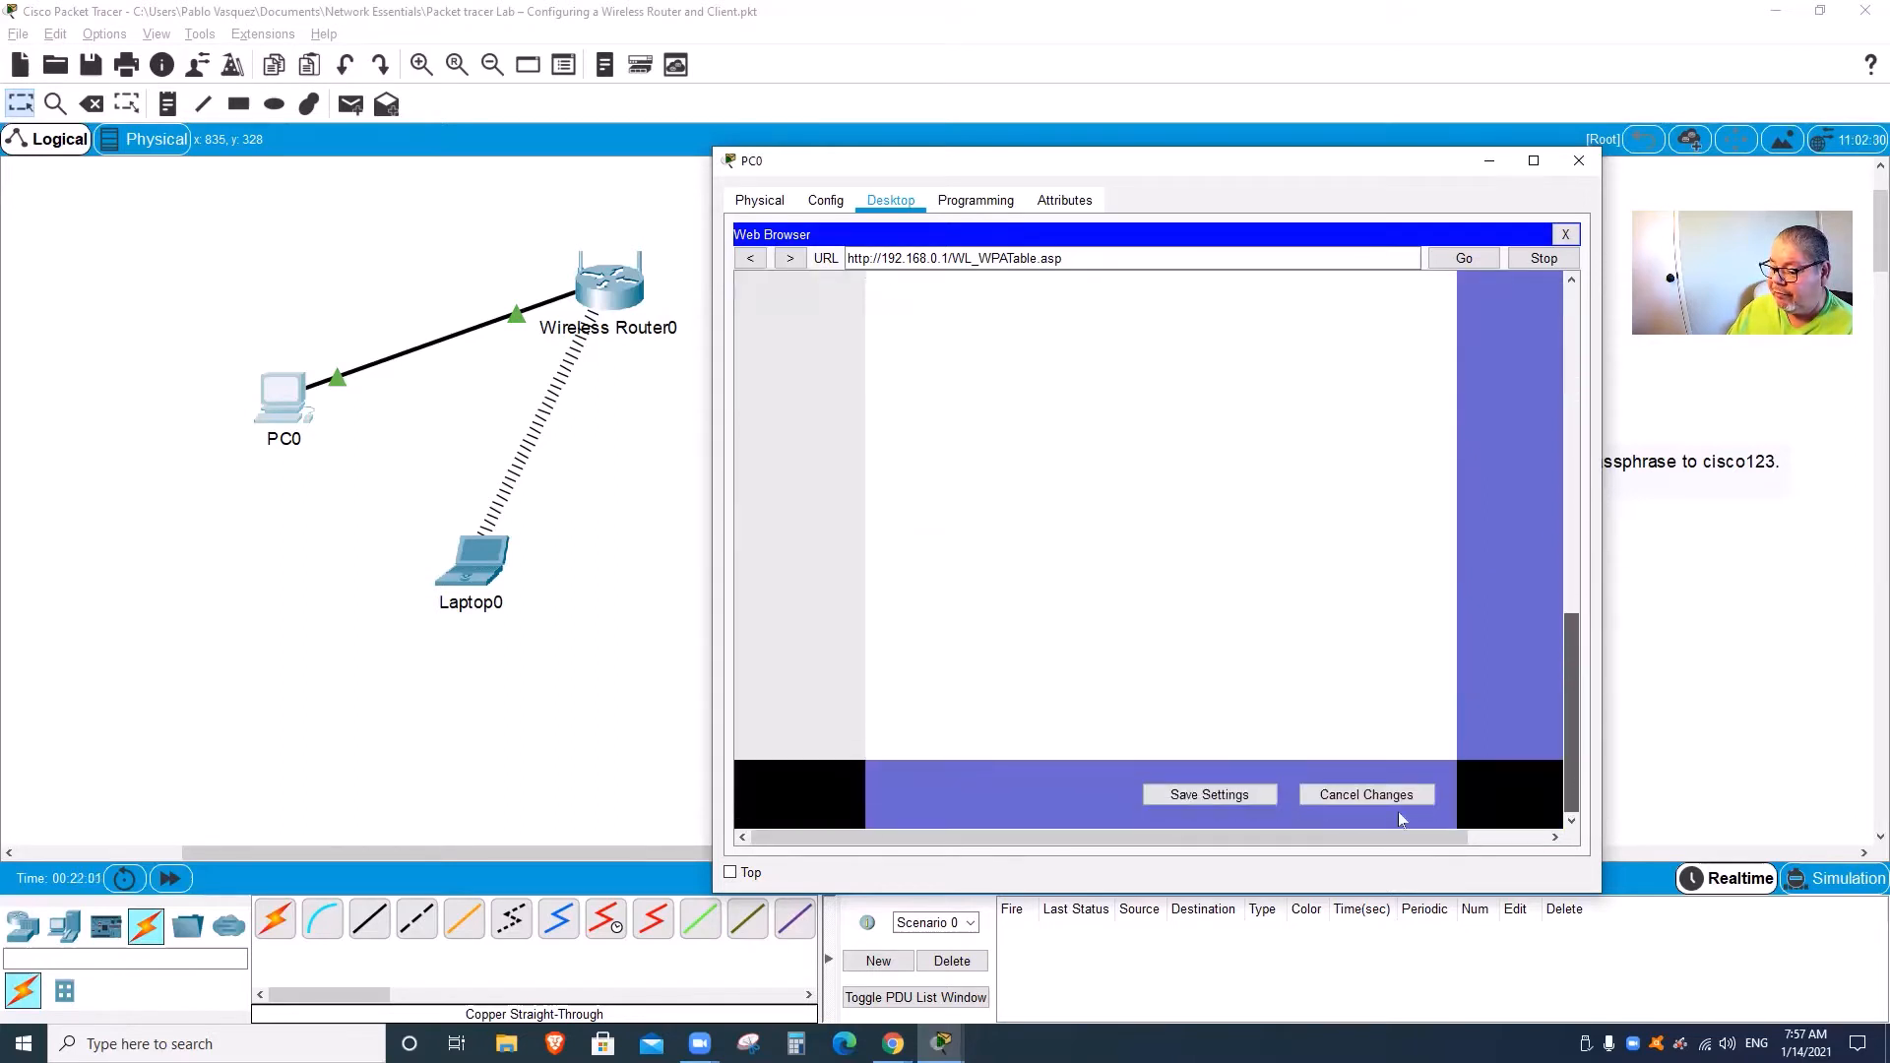
pyautogui.click(1226, 807)
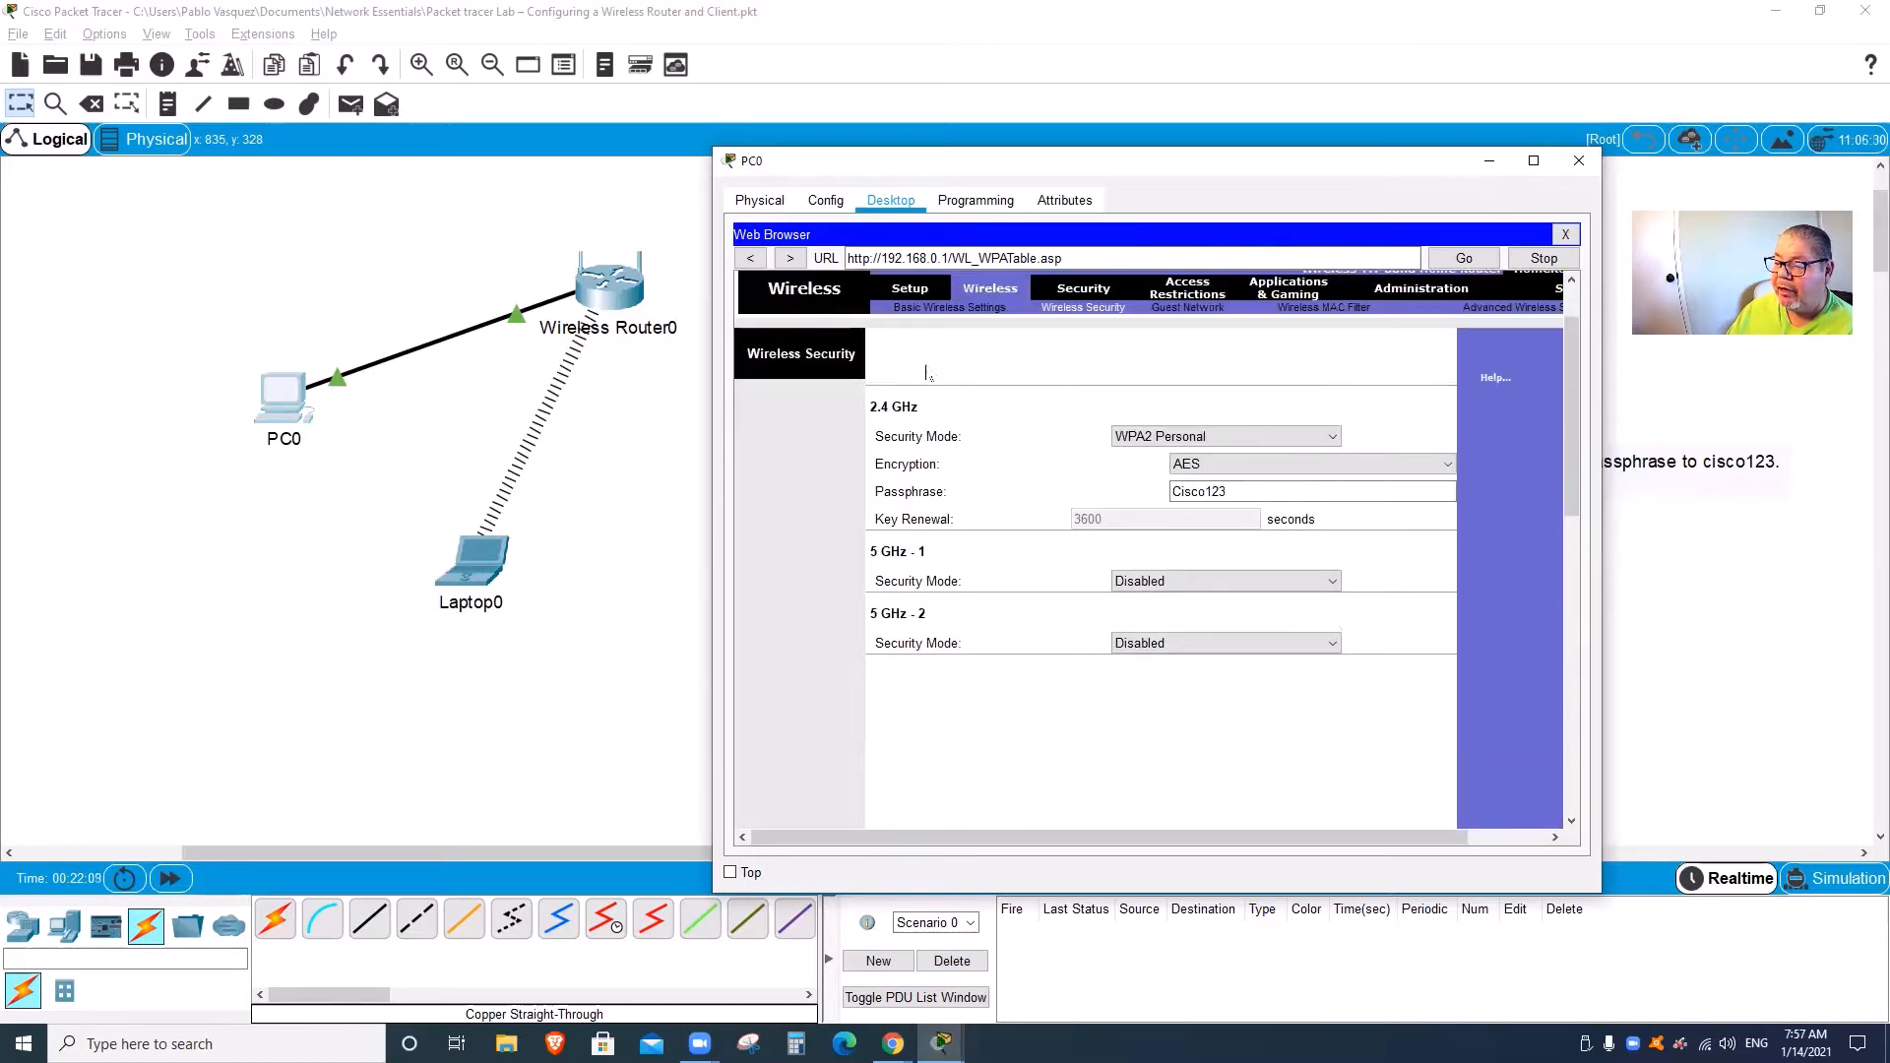
# Step: Rename the 2.4 GHz SSID from Default to Home-Net on Basic Wireless Settings and save
pyautogui.click(925, 309)
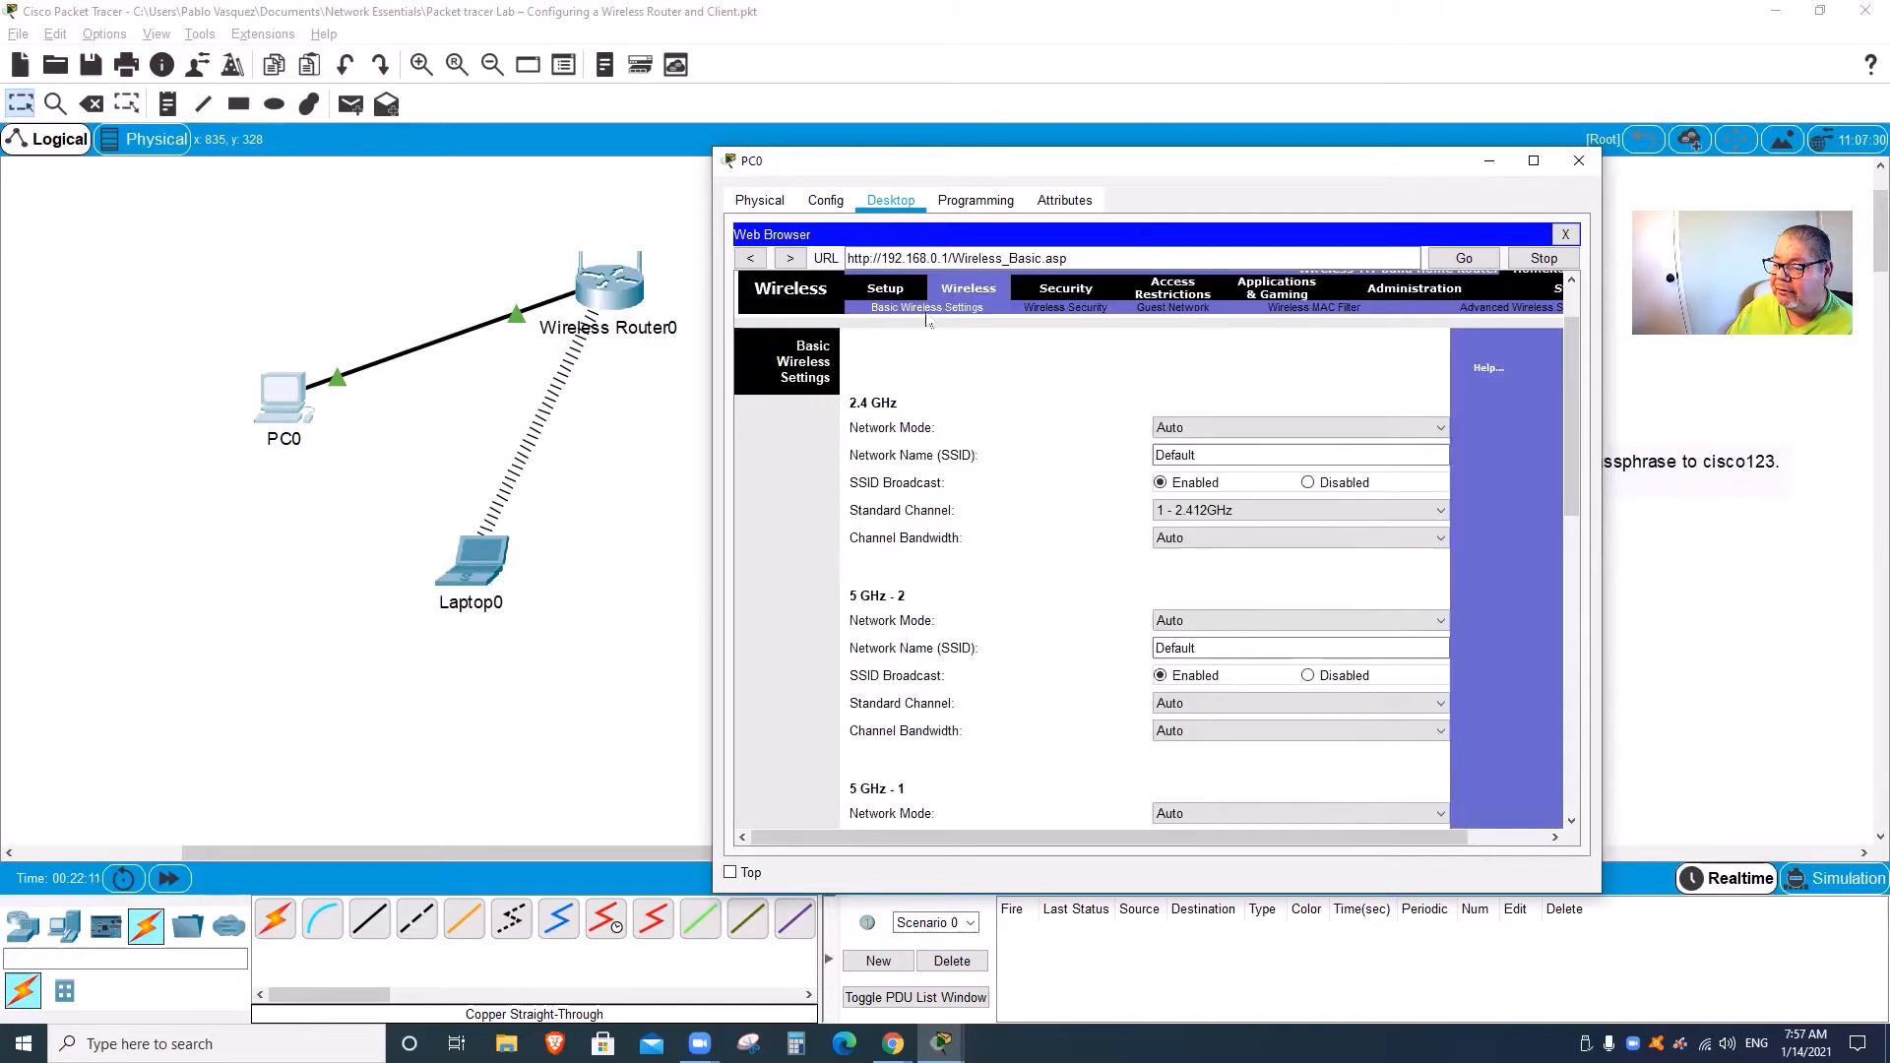
pyautogui.click(1205, 455)
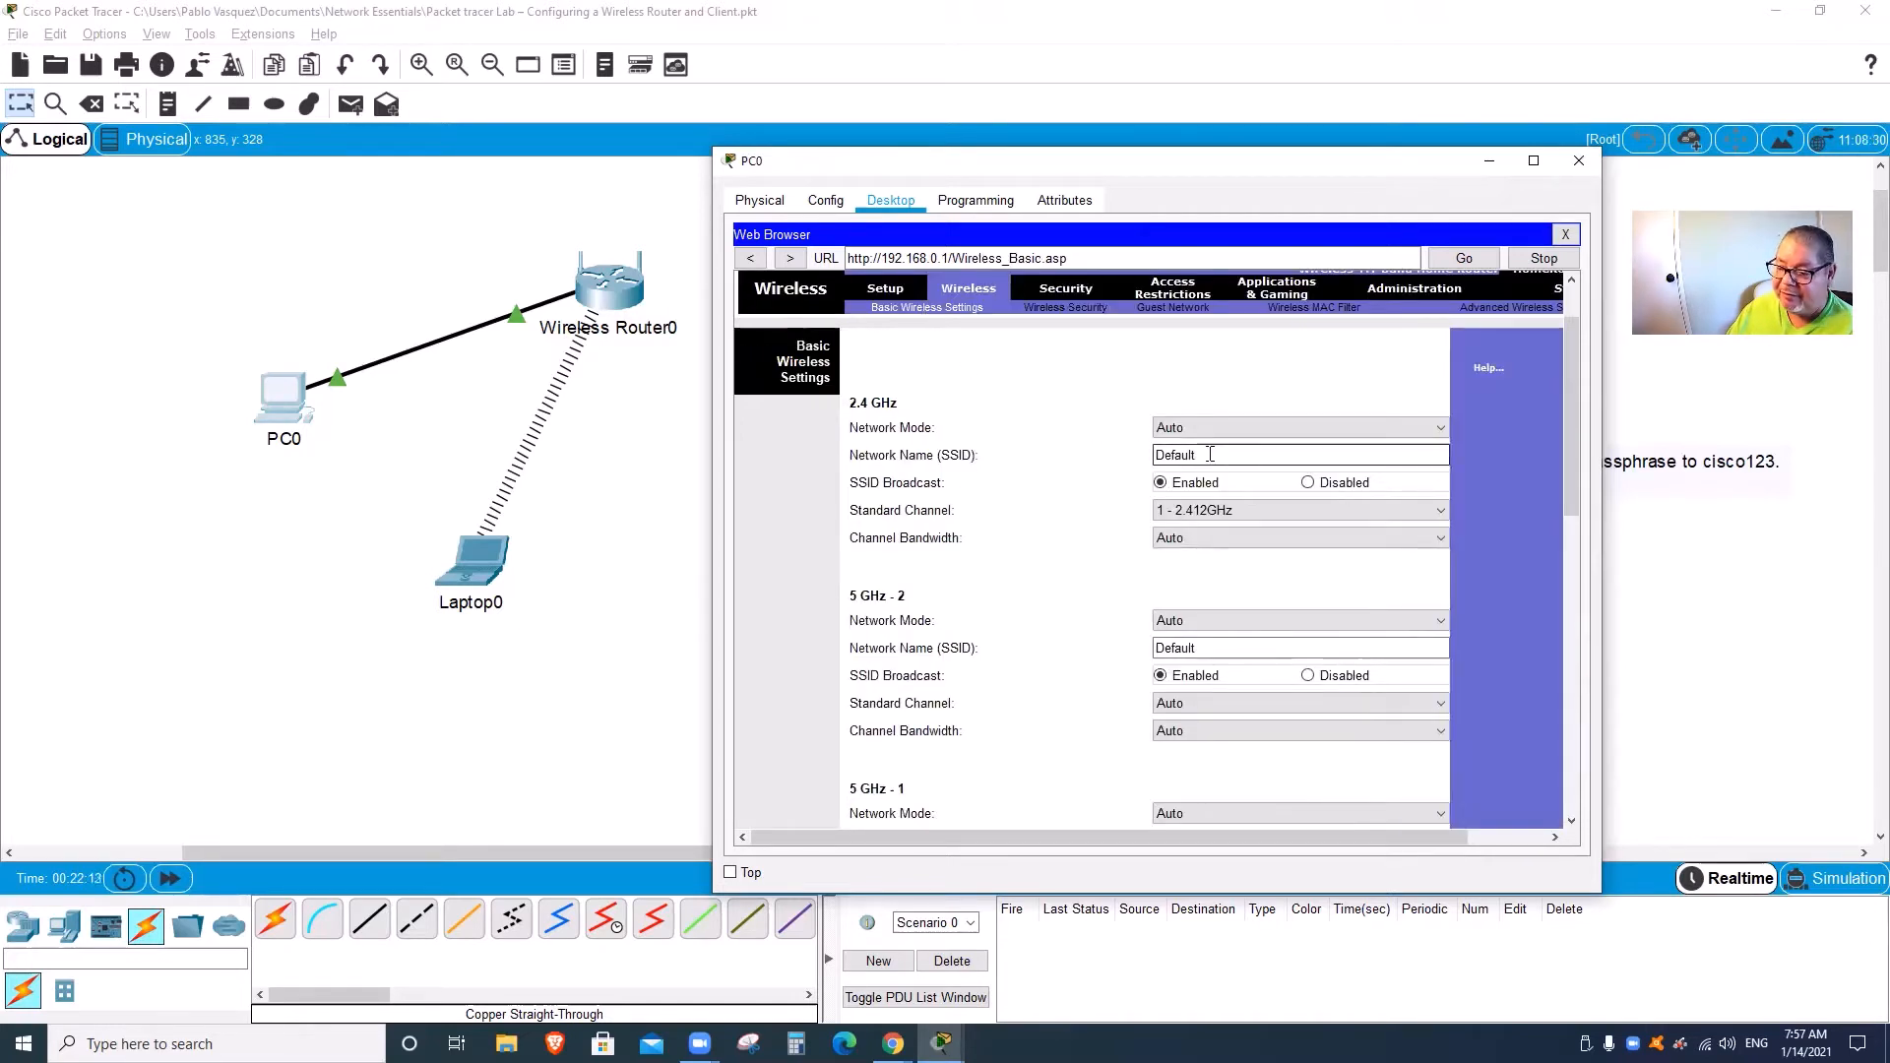
pyautogui.moveTo(1211, 455); pyautogui.dragTo(1100, 461)
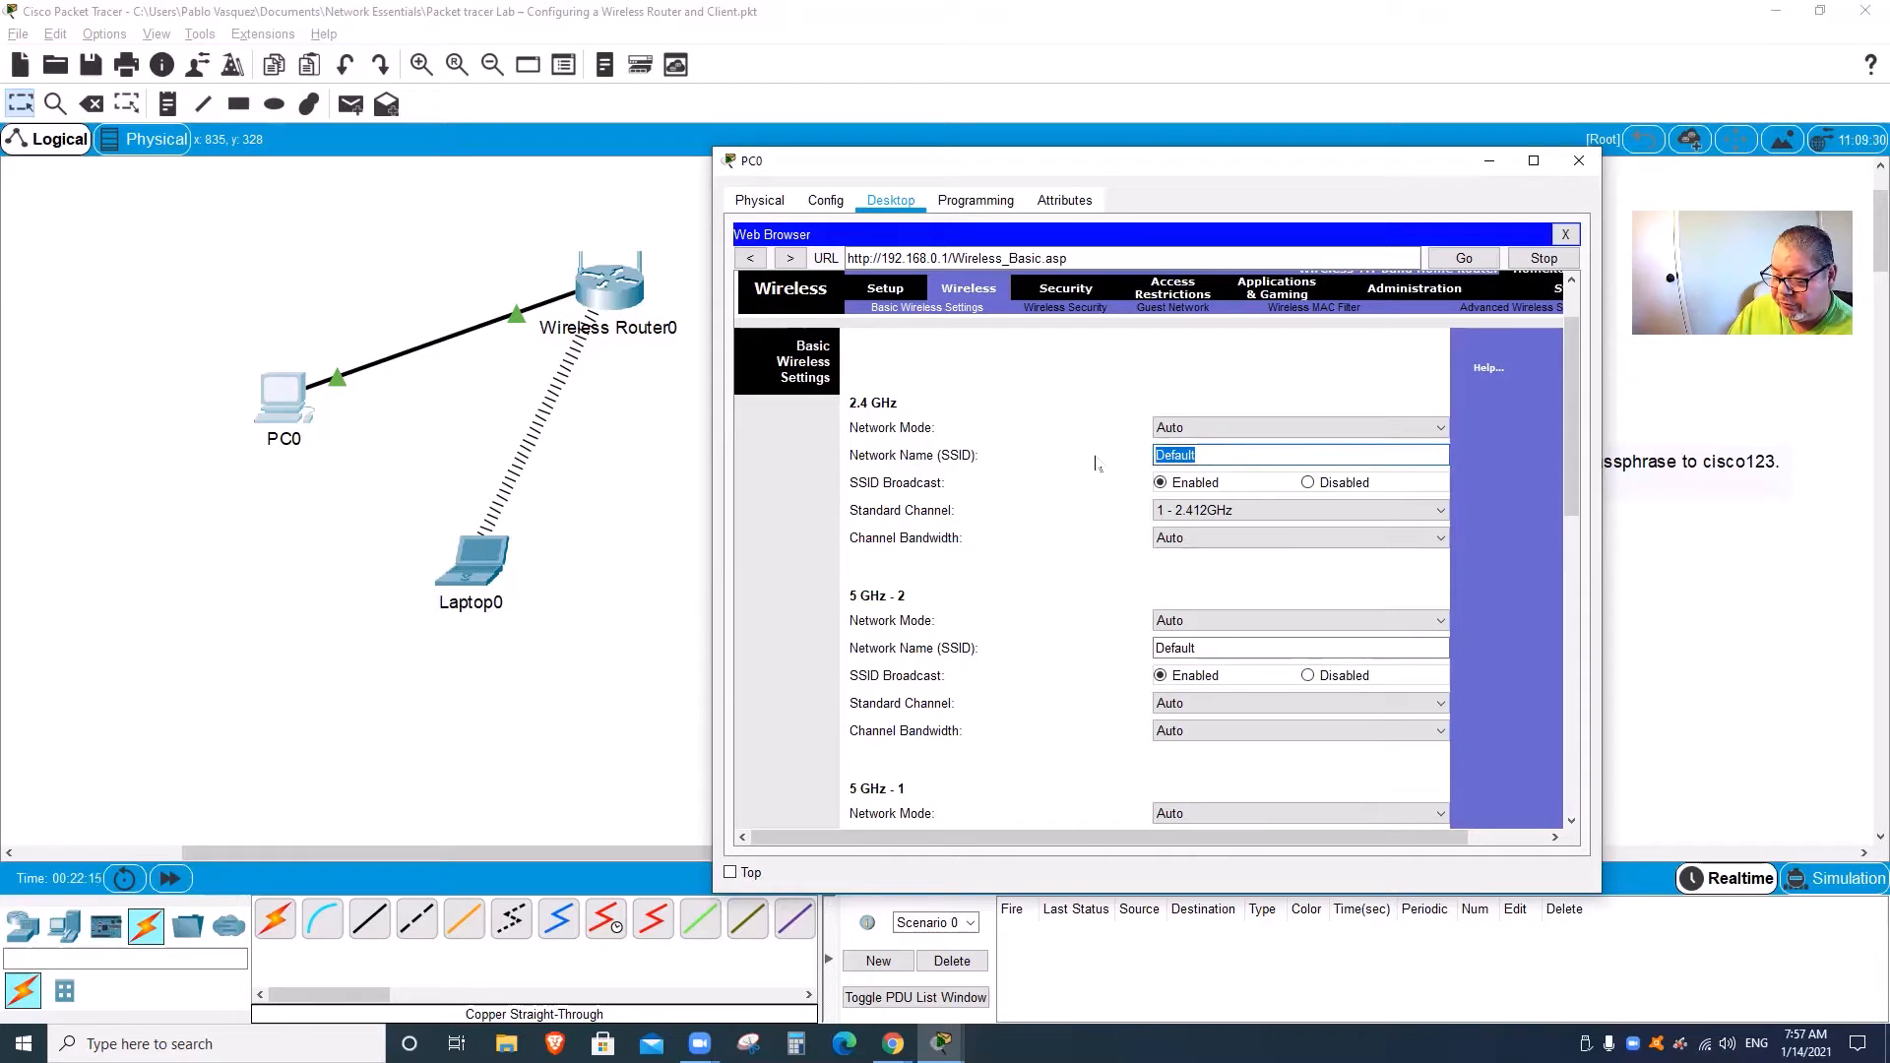
pyautogui.write('Home')
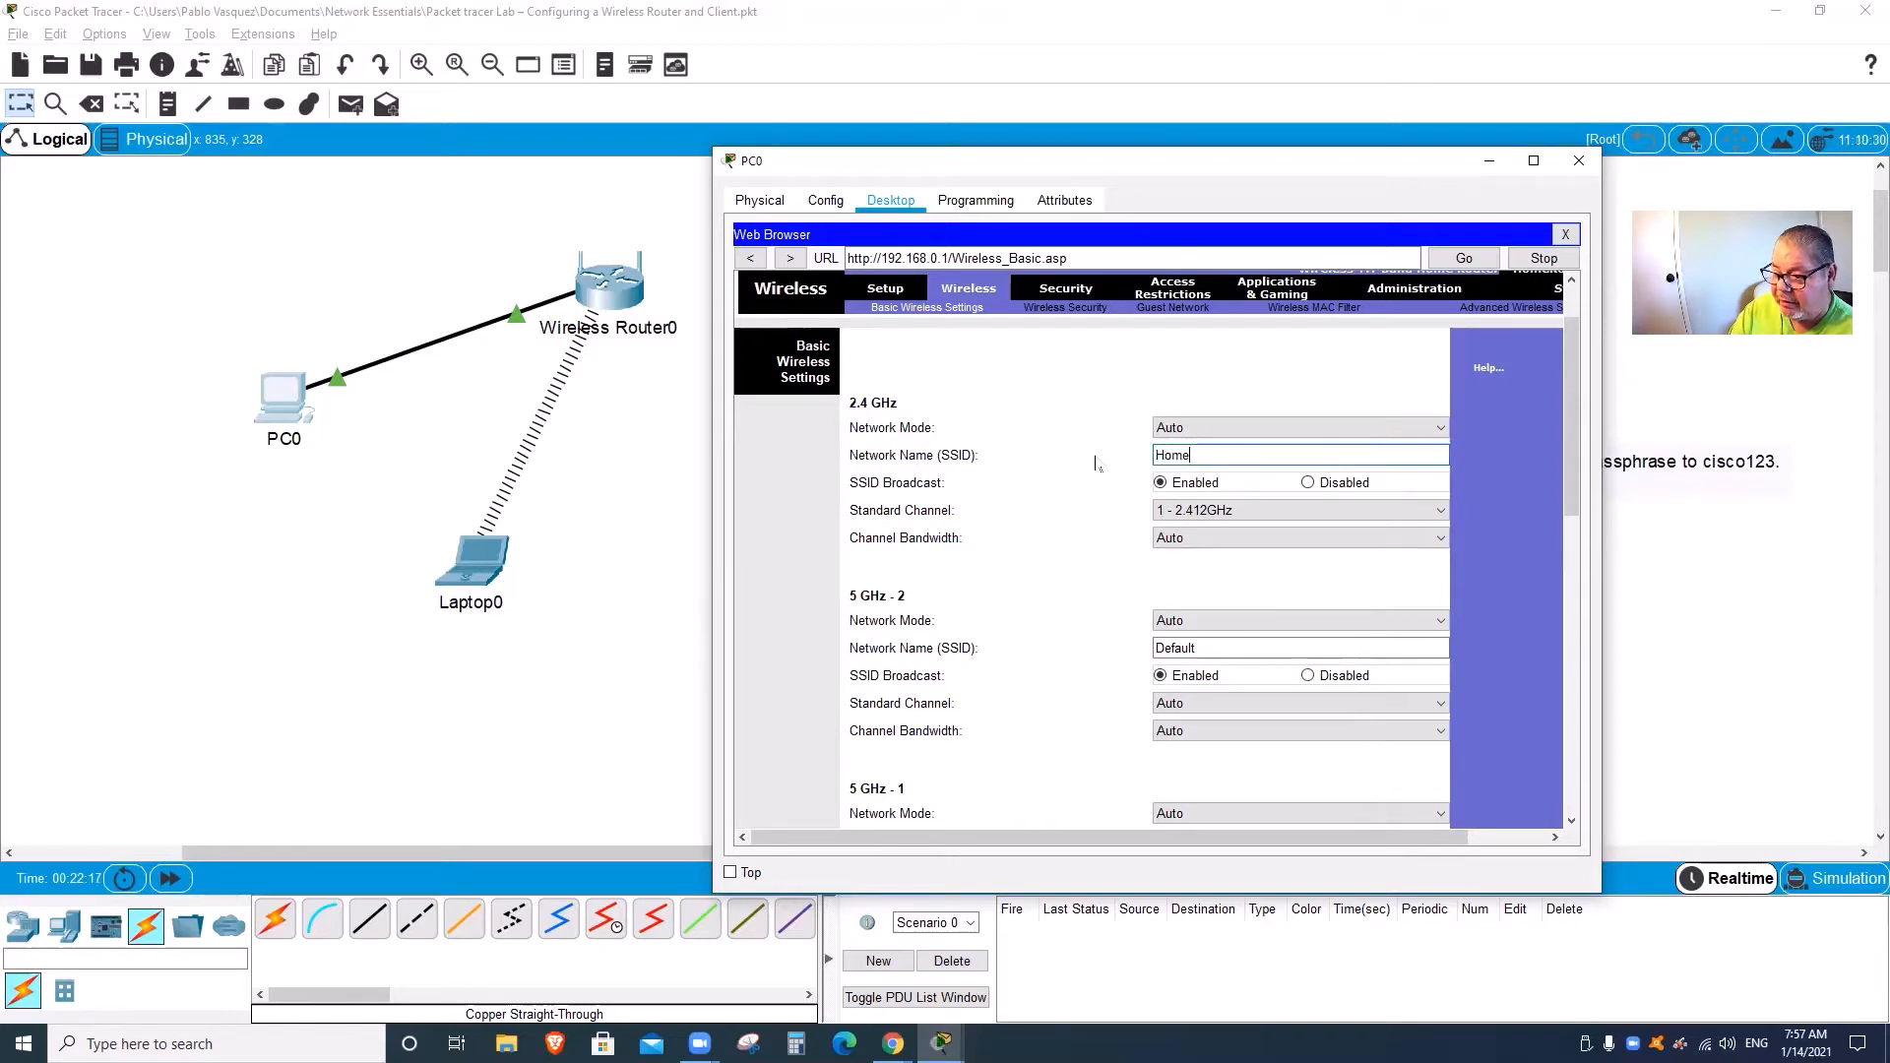
pyautogui.write('-Net')
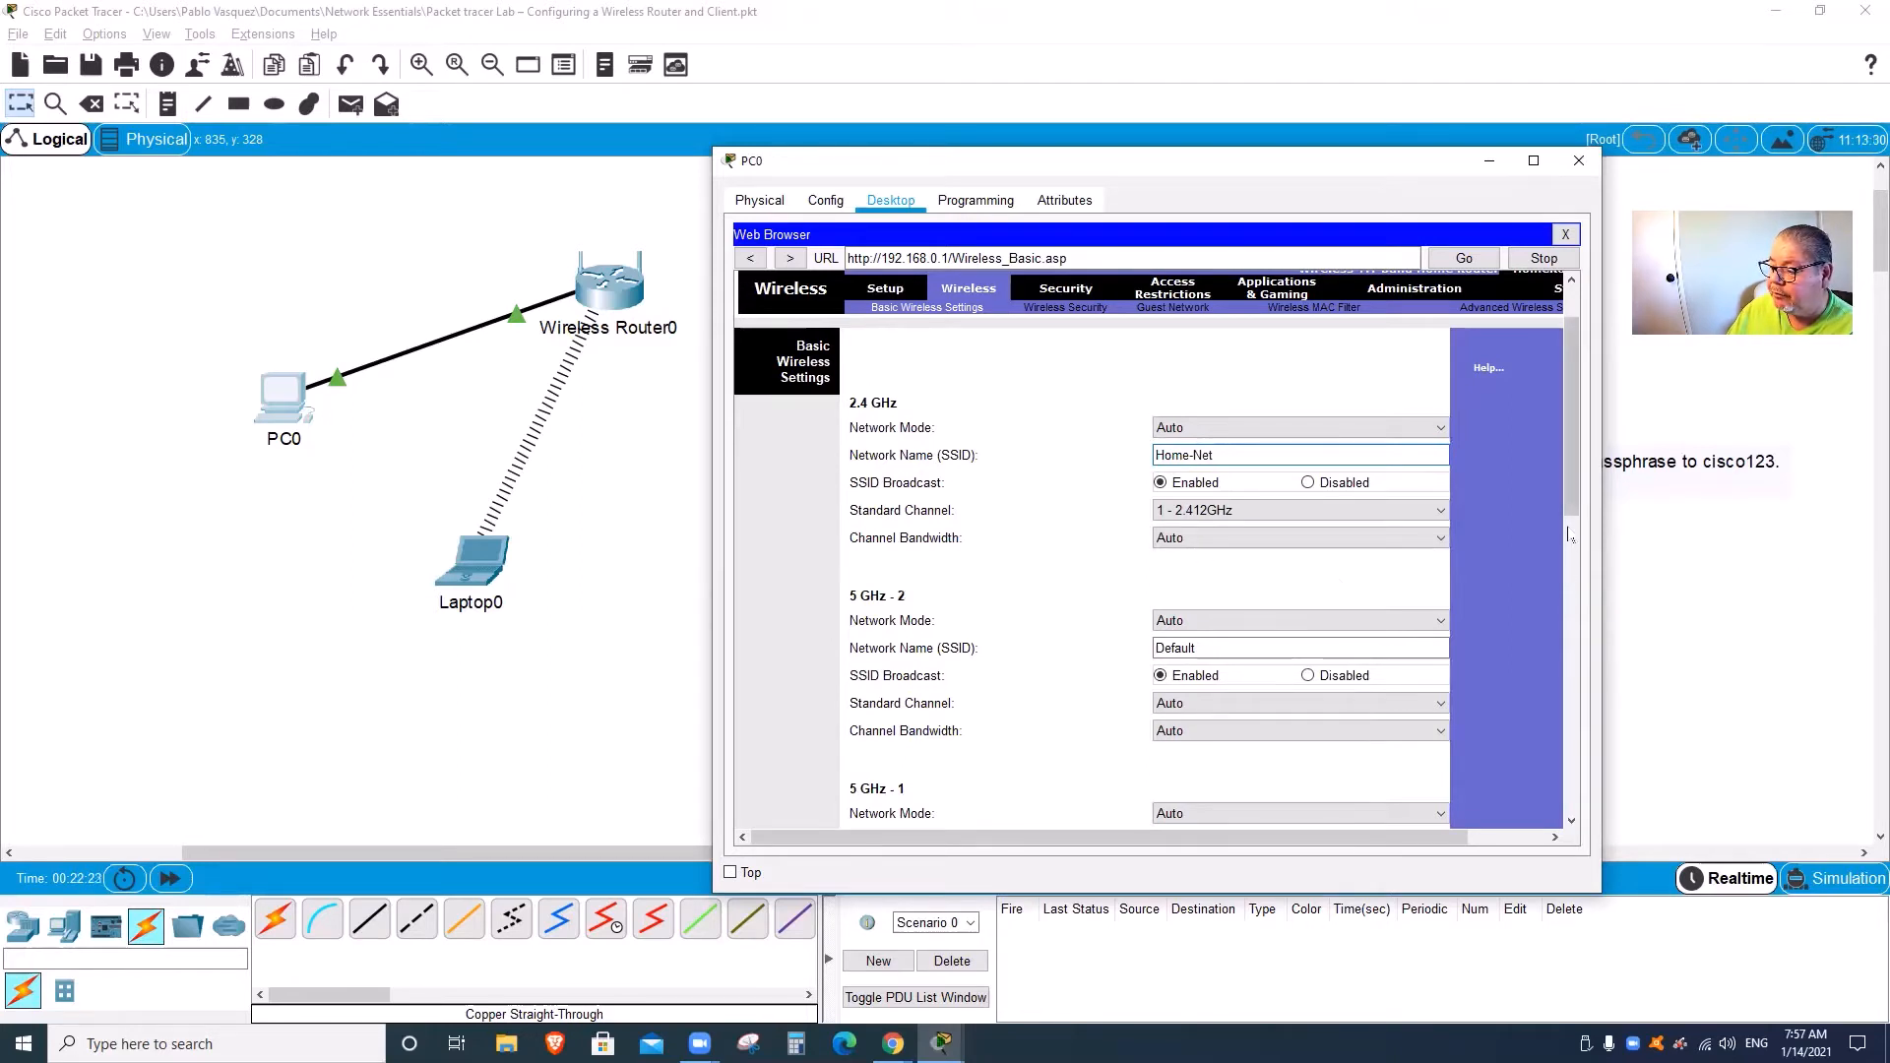
pyautogui.moveTo(1568, 502); pyautogui.dragTo(1569, 800)
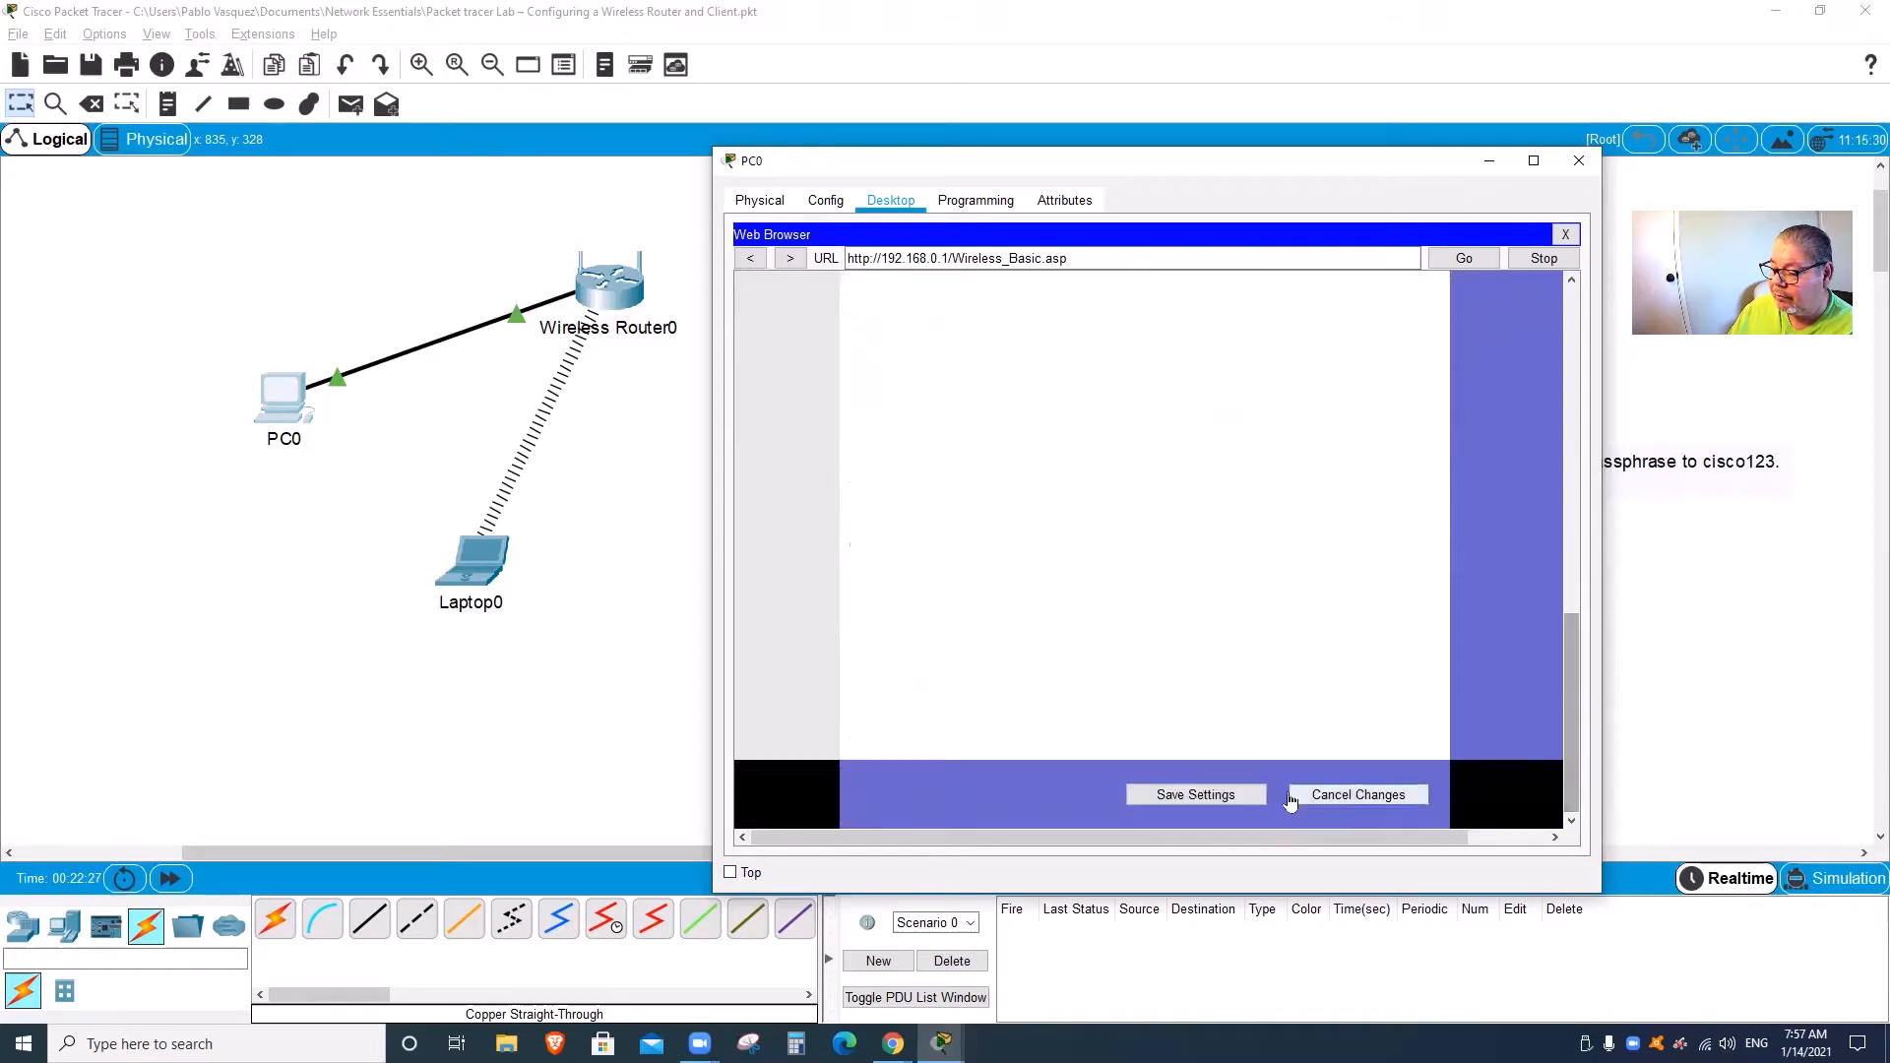
pyautogui.click(1244, 795)
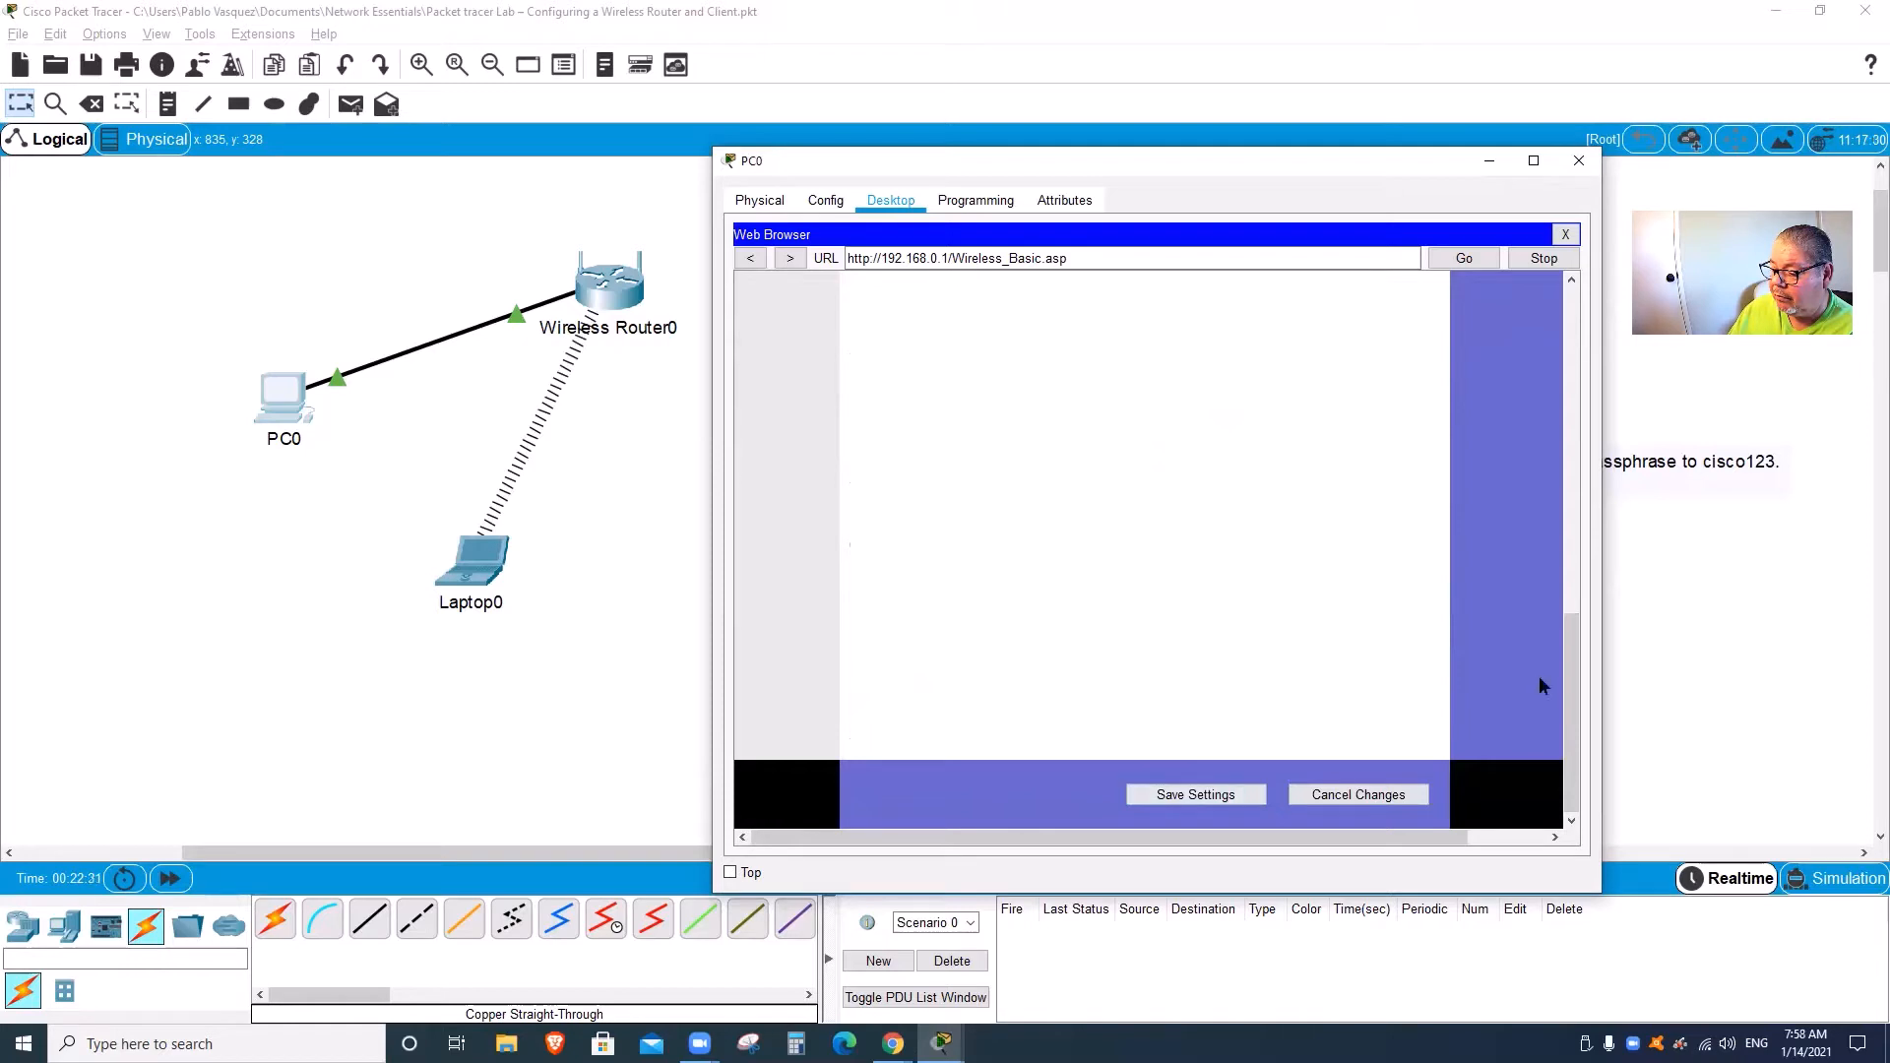
pyautogui.moveTo(1566, 675); pyautogui.dragTo(1554, 368)
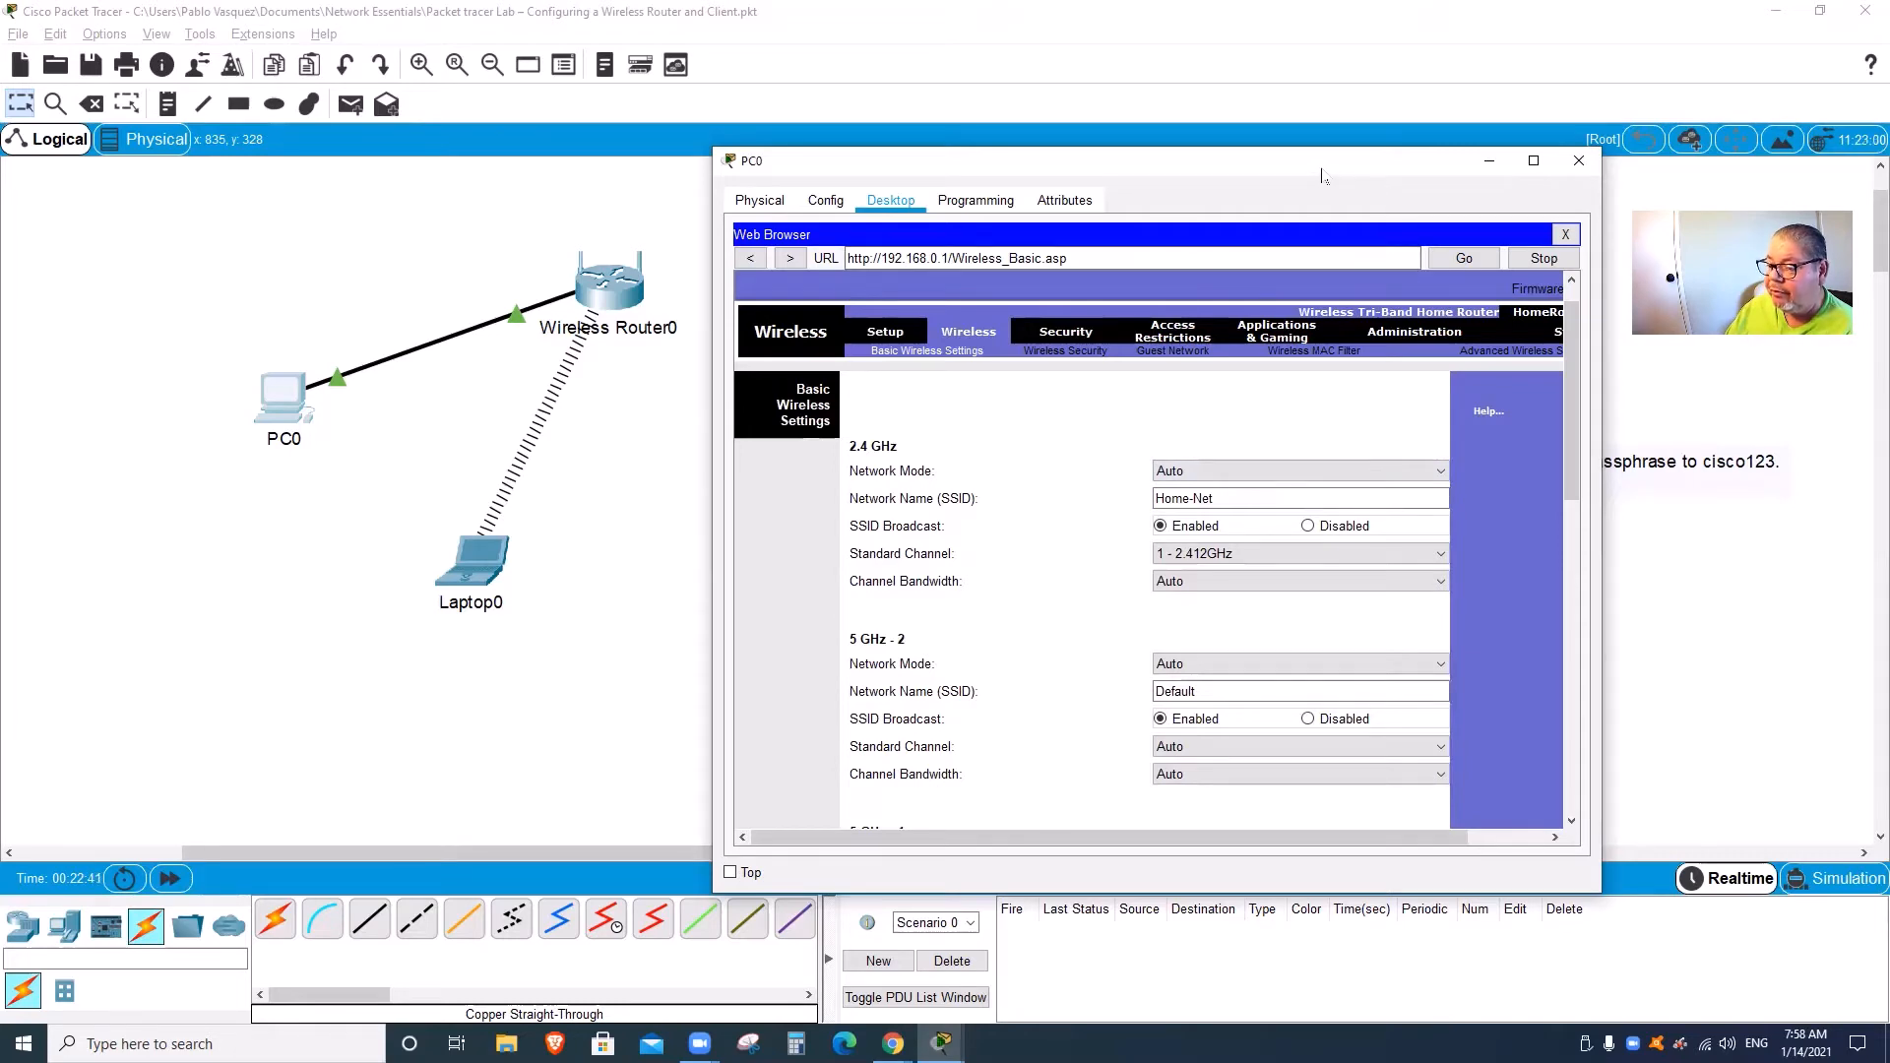
pyautogui.moveTo(1052, 153); pyautogui.dragTo(883, 524)
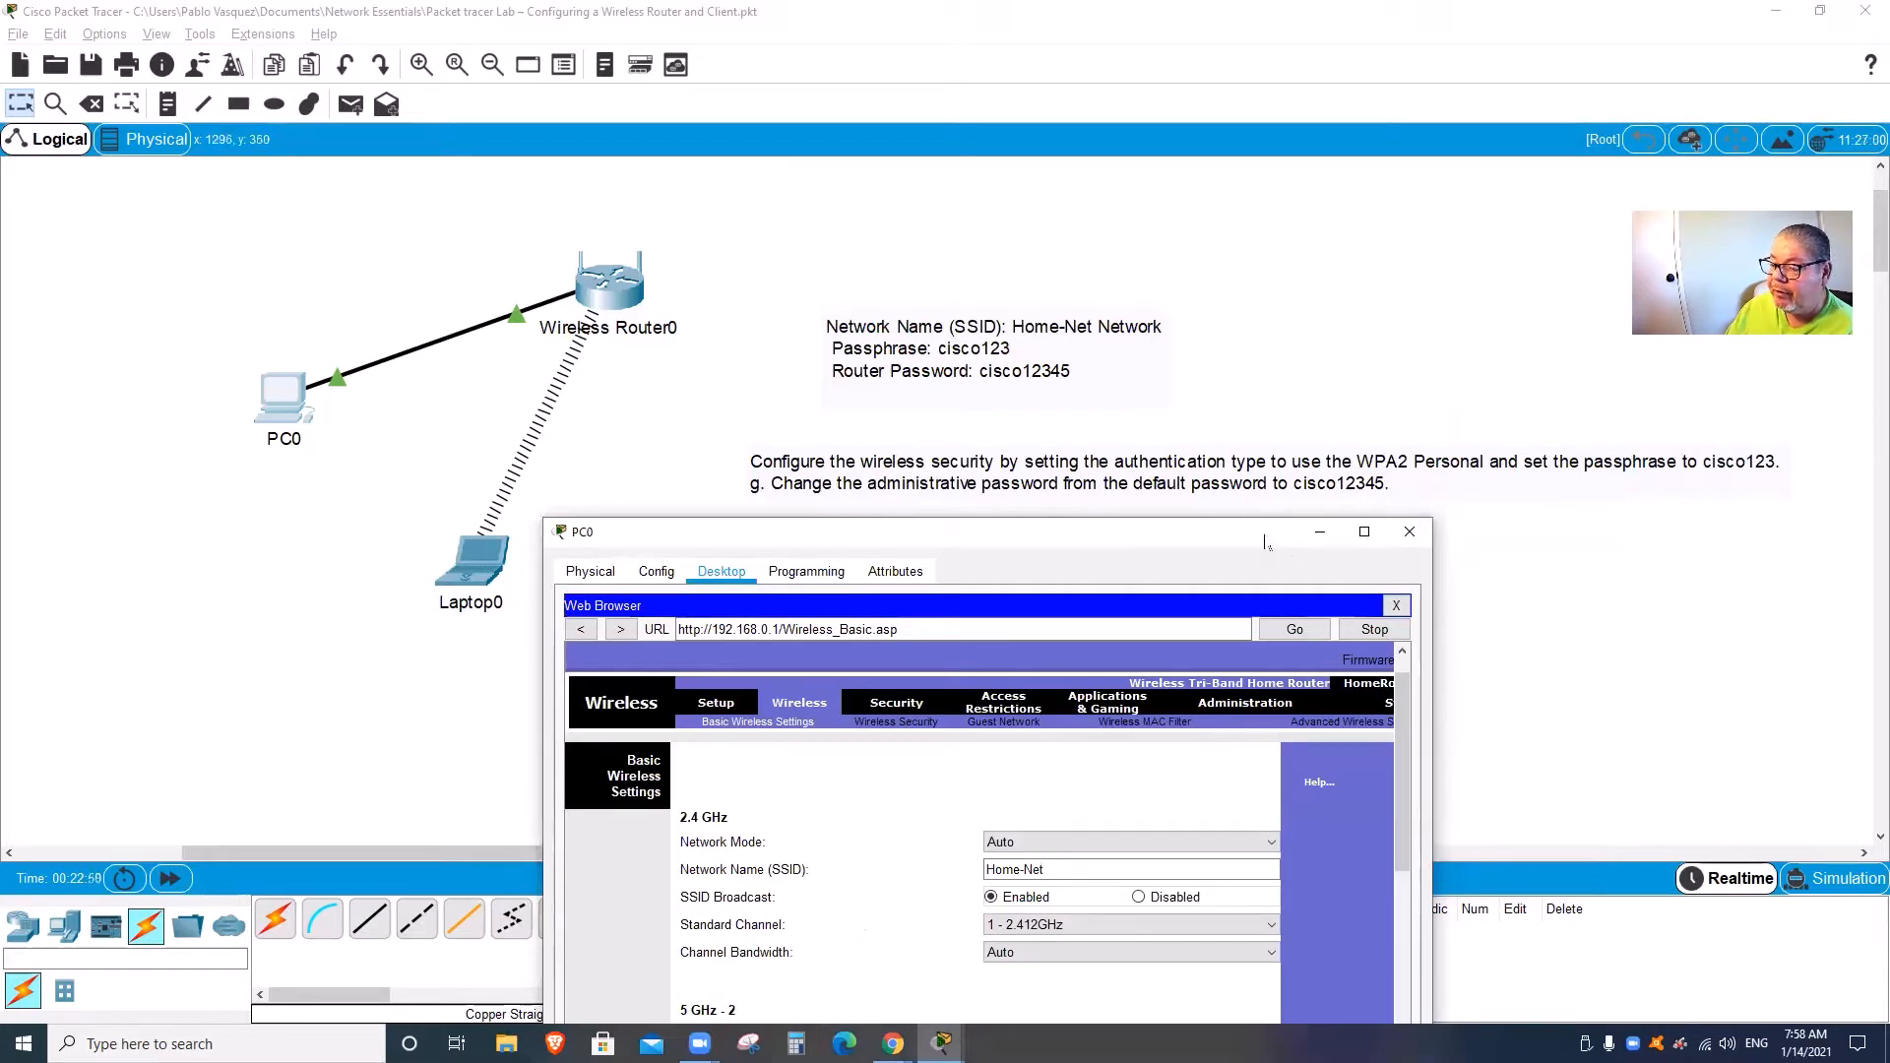
pyautogui.moveTo(1265, 542); pyautogui.dragTo(1371, 148)
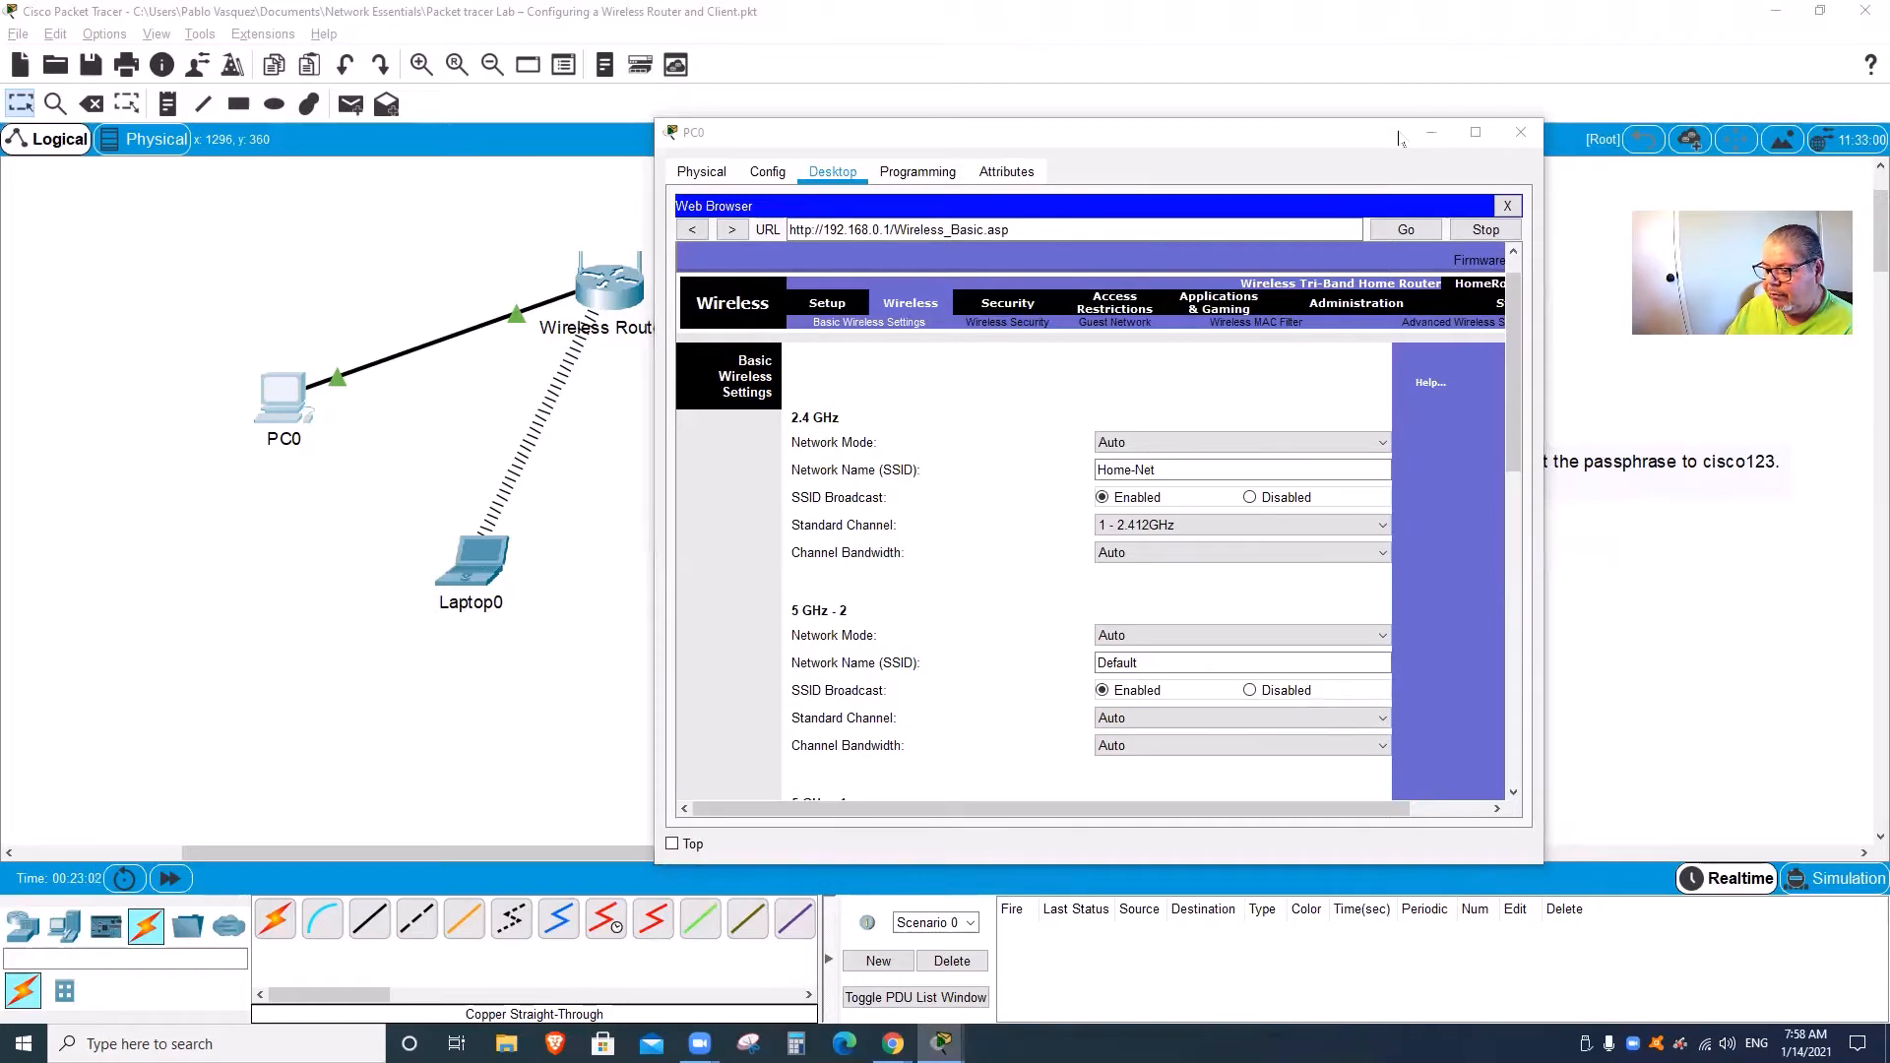
pyautogui.click(1138, 470)
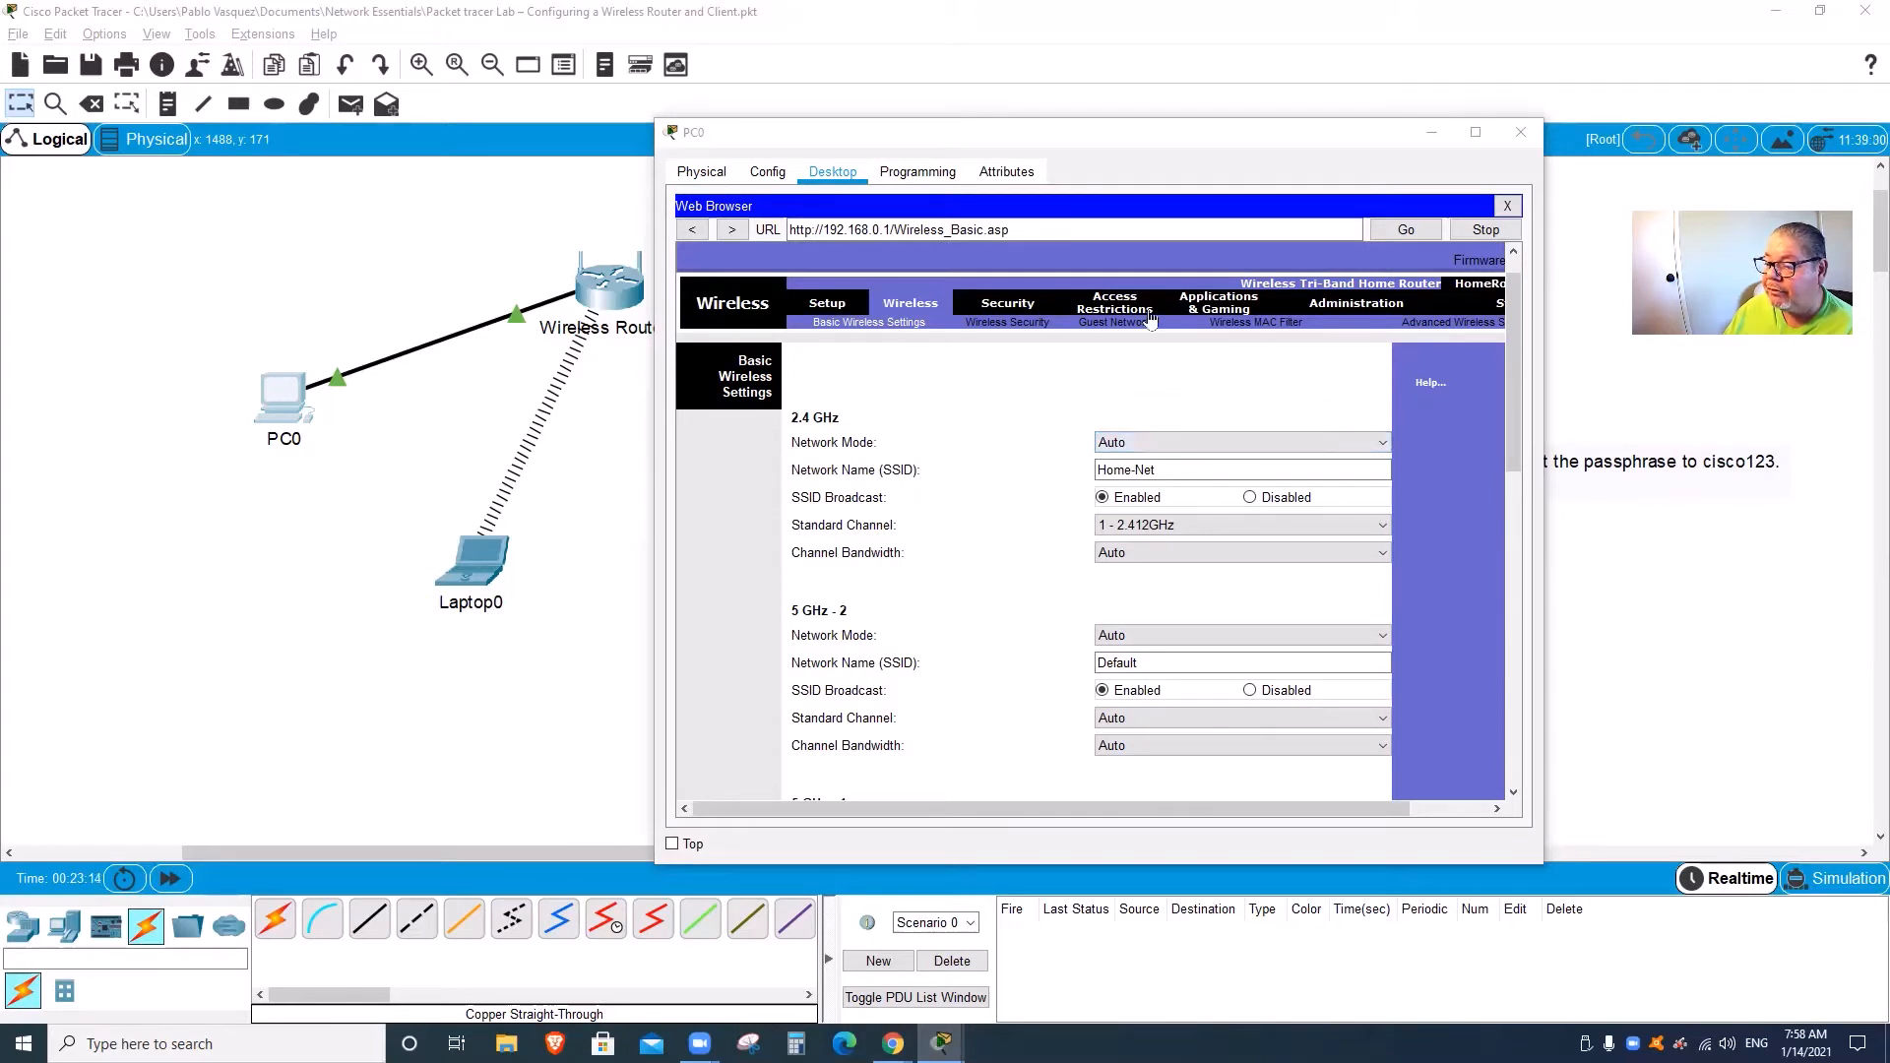
# Step: Open the router's Administration Management page and mark up the Management section with on-screen notes
pyautogui.click(1348, 307)
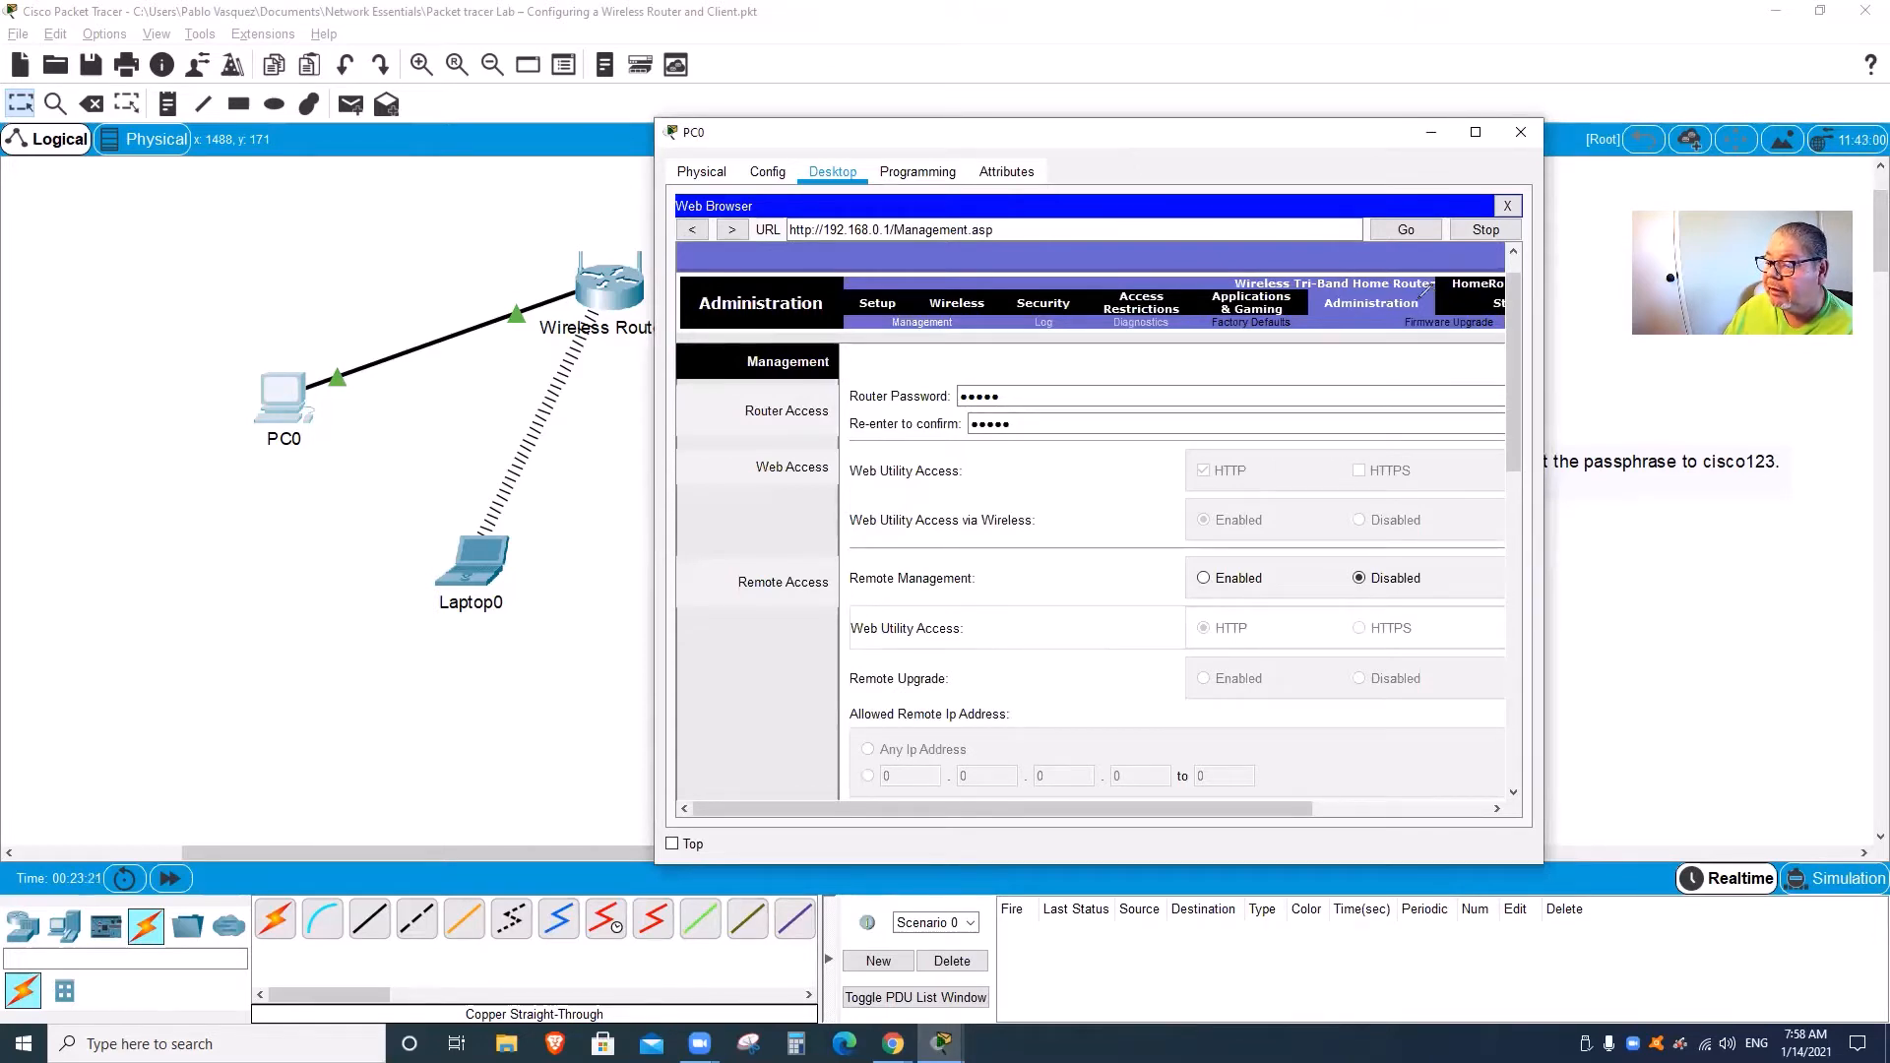
pyautogui.moveTo(1419, 300)
pyautogui.mouseDown()
pyautogui.moveTo(1327, 309)
pyautogui.moveTo(1424, 303)
pyautogui.mouseUp()
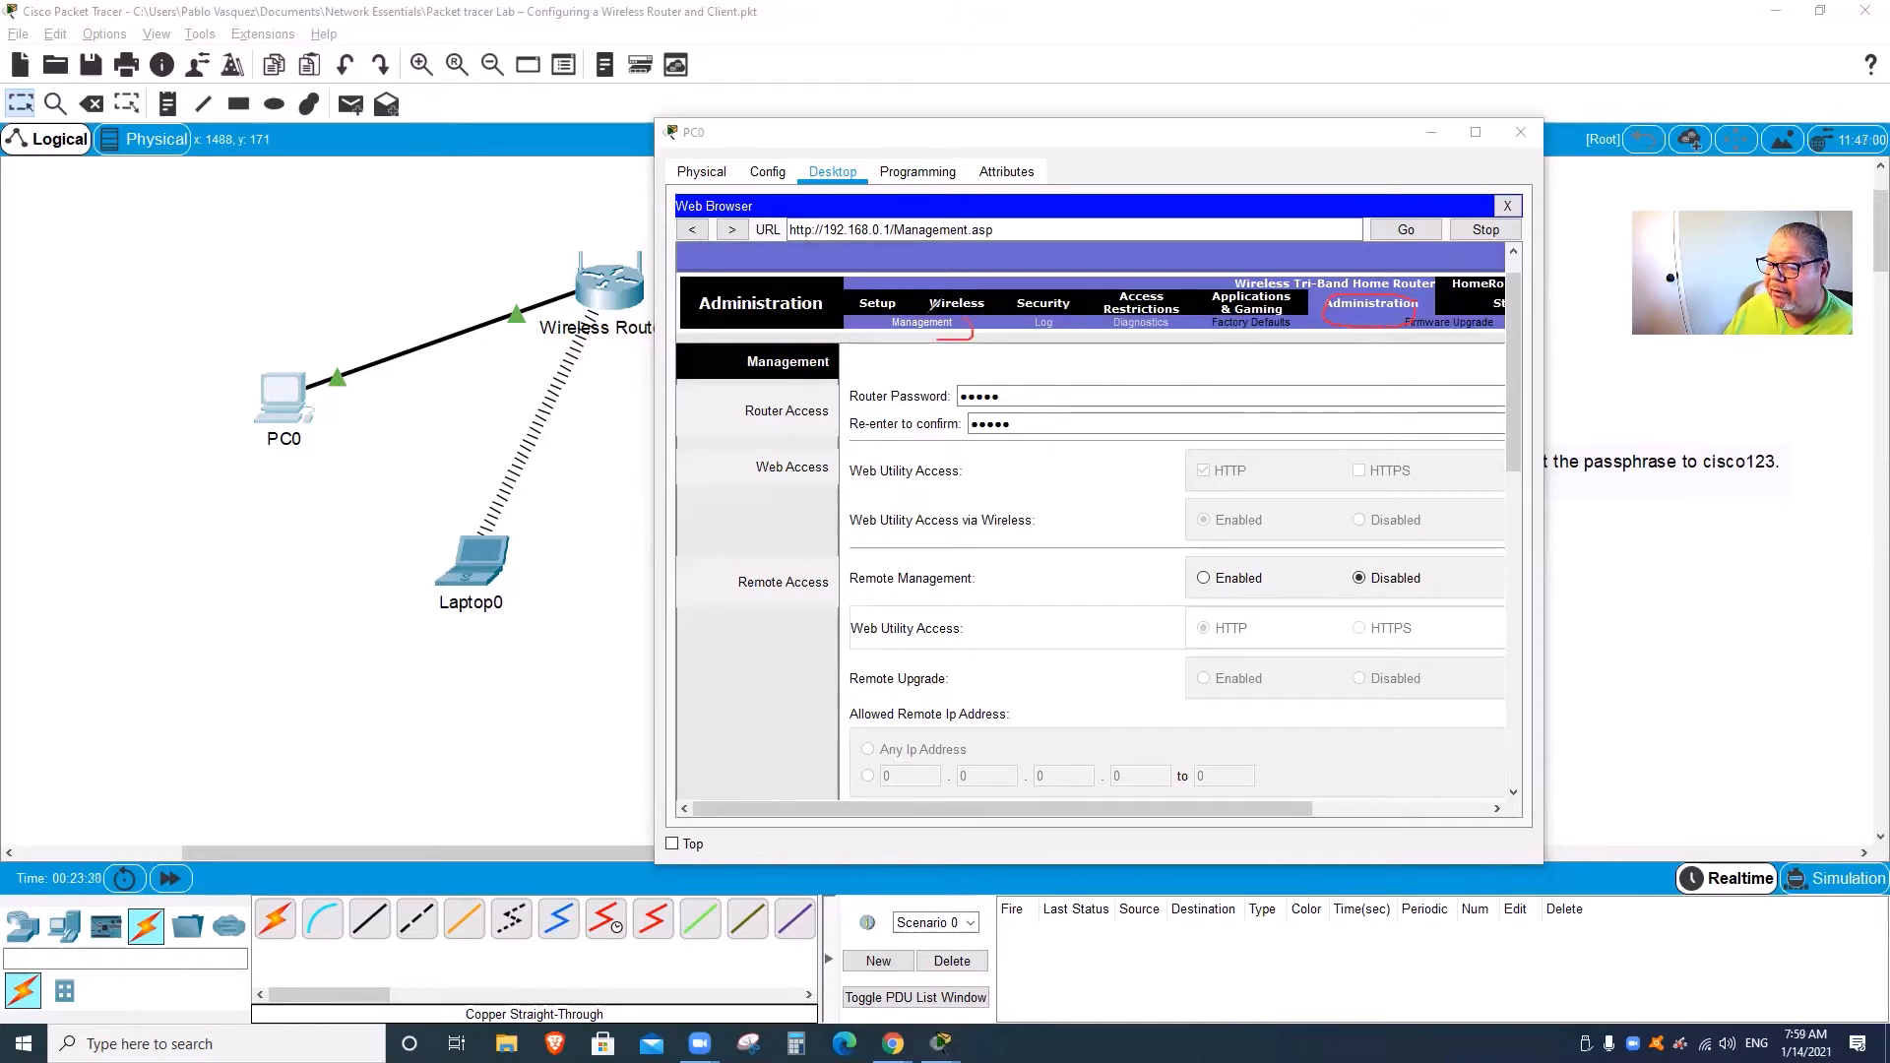
pyautogui.moveTo(972, 324)
pyautogui.mouseDown()
pyautogui.moveTo(884, 313)
pyautogui.moveTo(971, 337)
pyautogui.moveTo(947, 434)
pyautogui.moveTo(1051, 435)
pyautogui.moveTo(973, 371)
pyautogui.mouseUp()
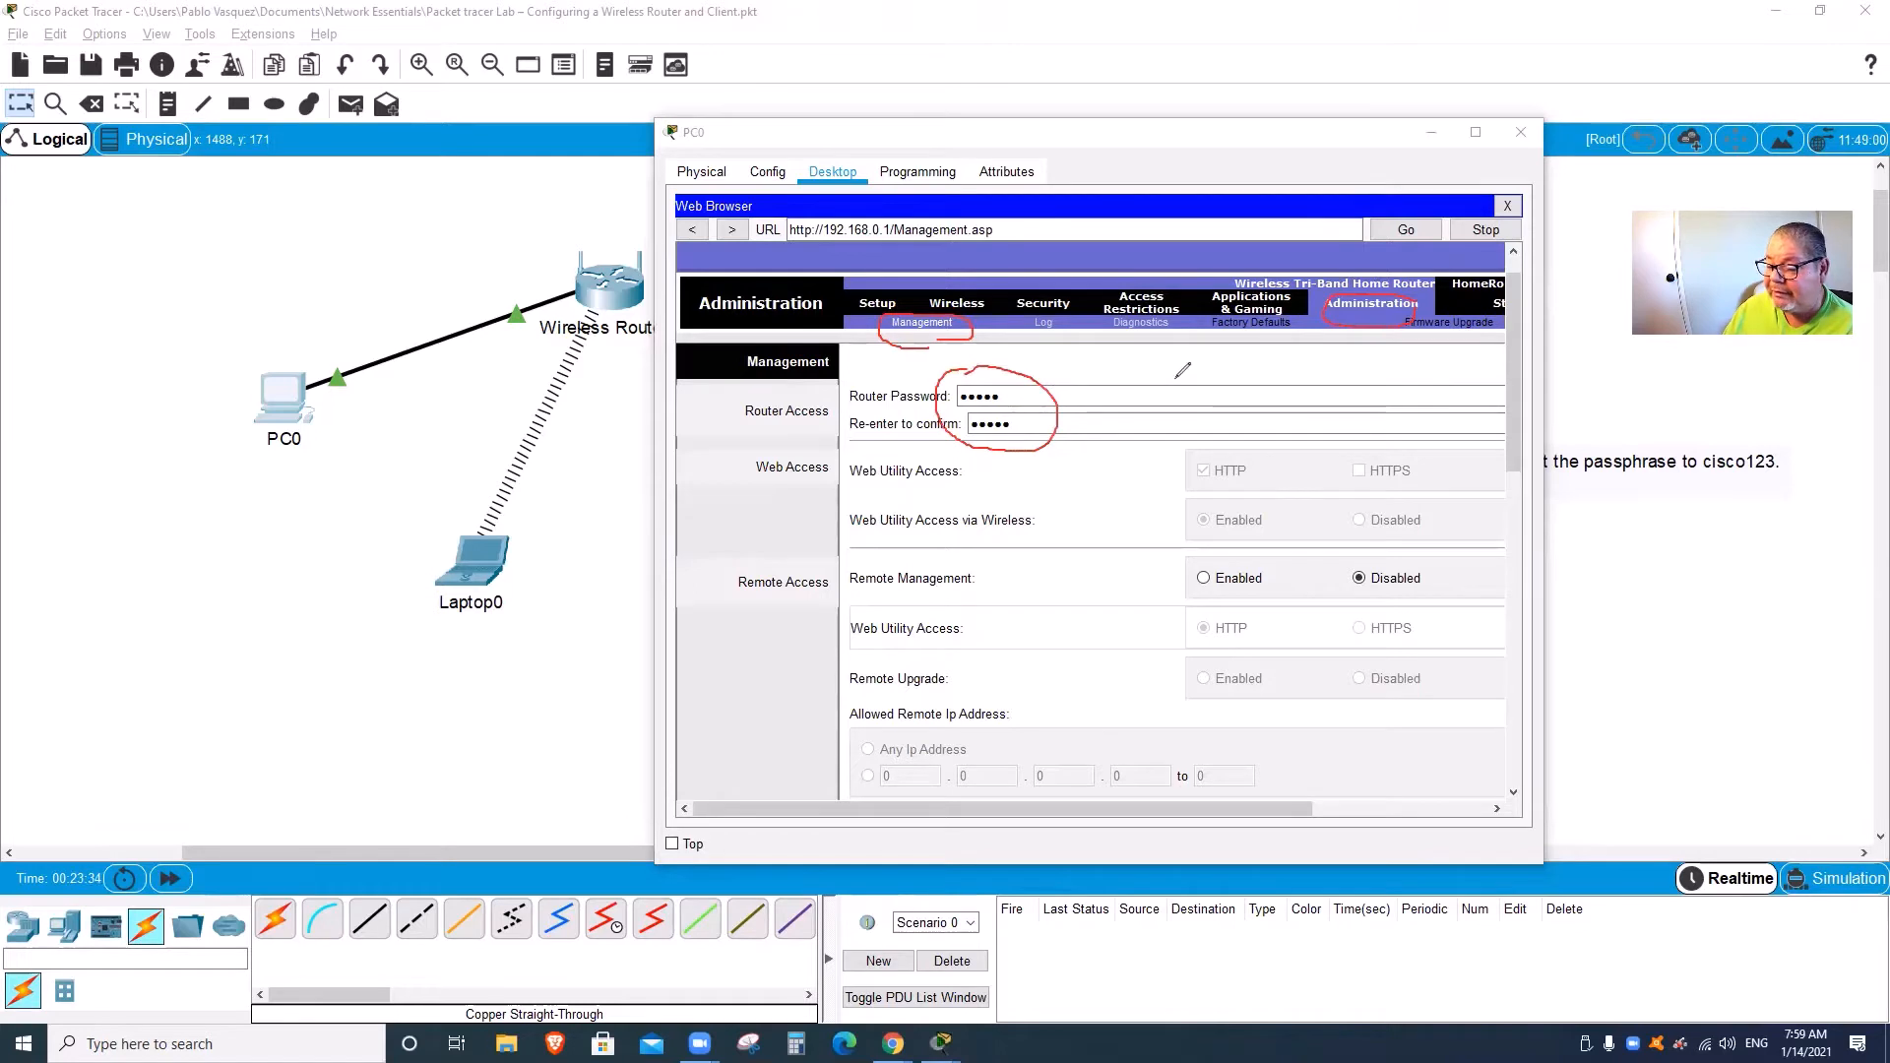
pyautogui.click(880, 136)
# Step: Replace the router password with a new one, begin confirming it, and scroll to Save Settings
pyautogui.click(1027, 403)
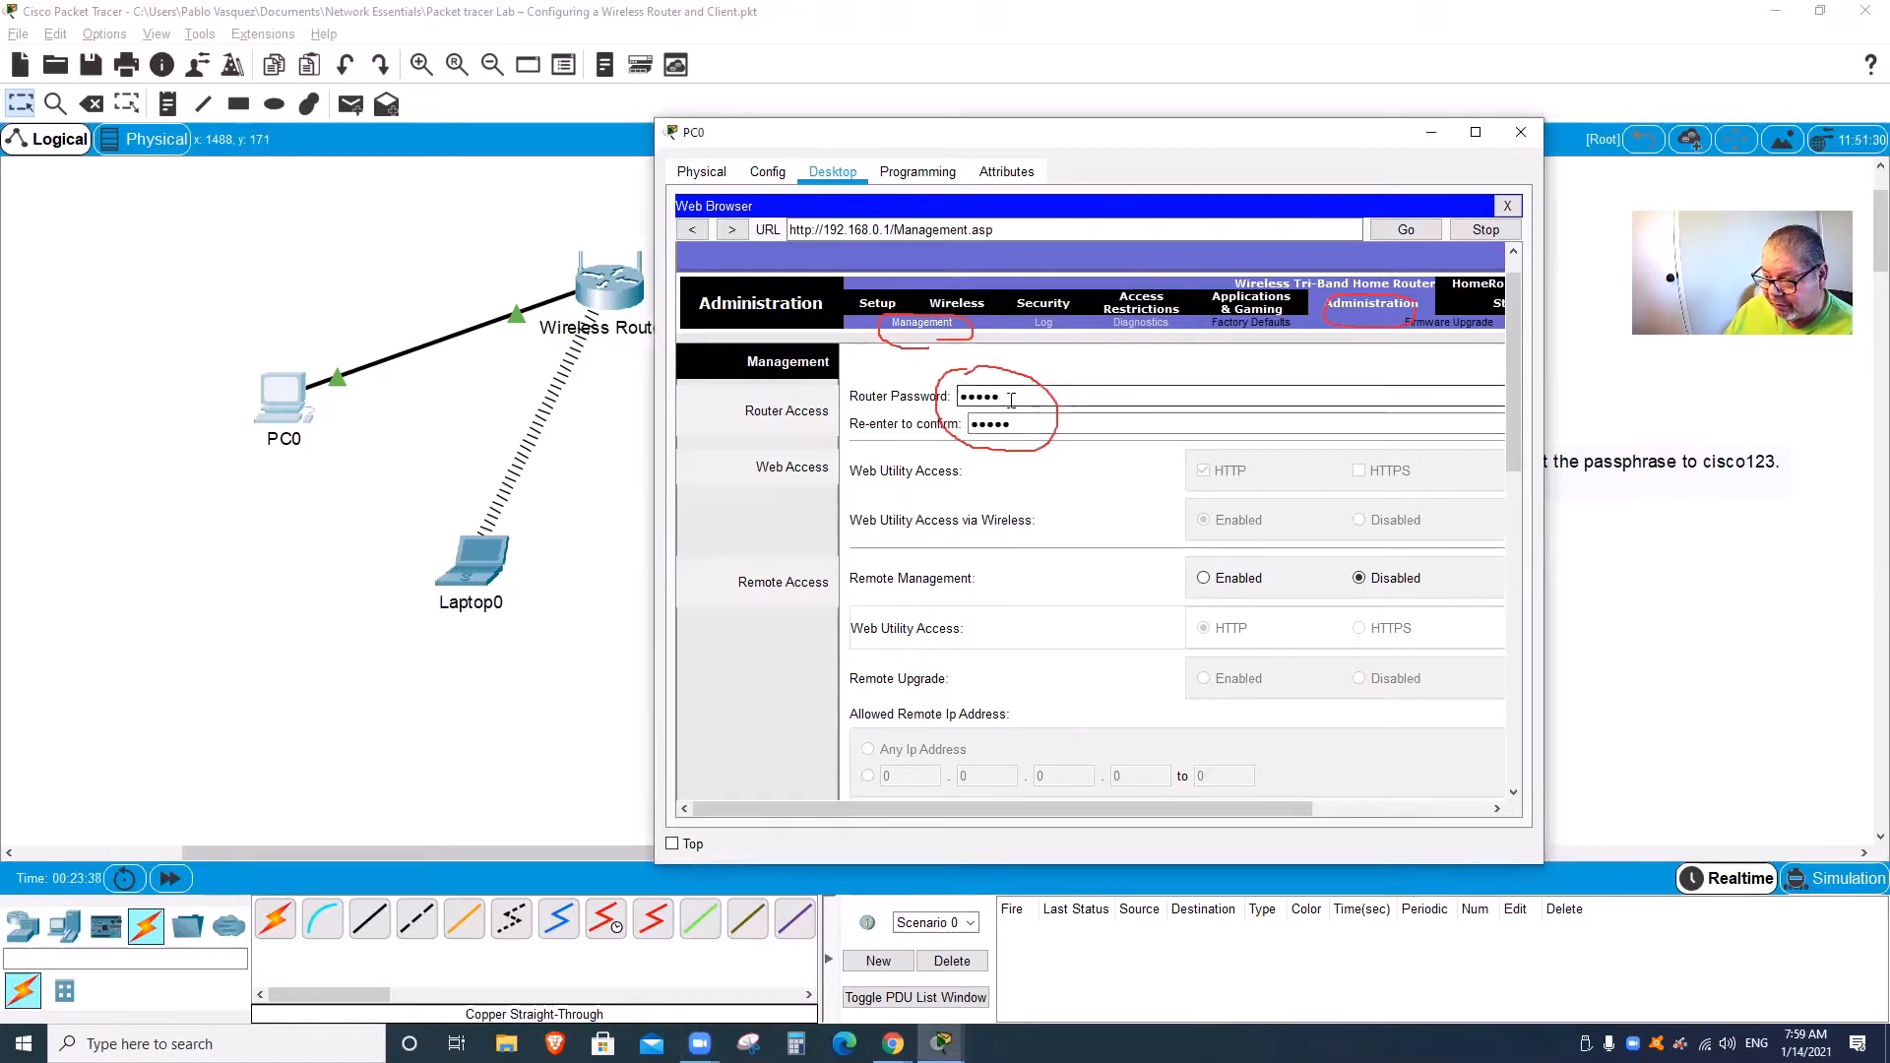
pyautogui.moveTo(1013, 399); pyautogui.dragTo(897, 400)
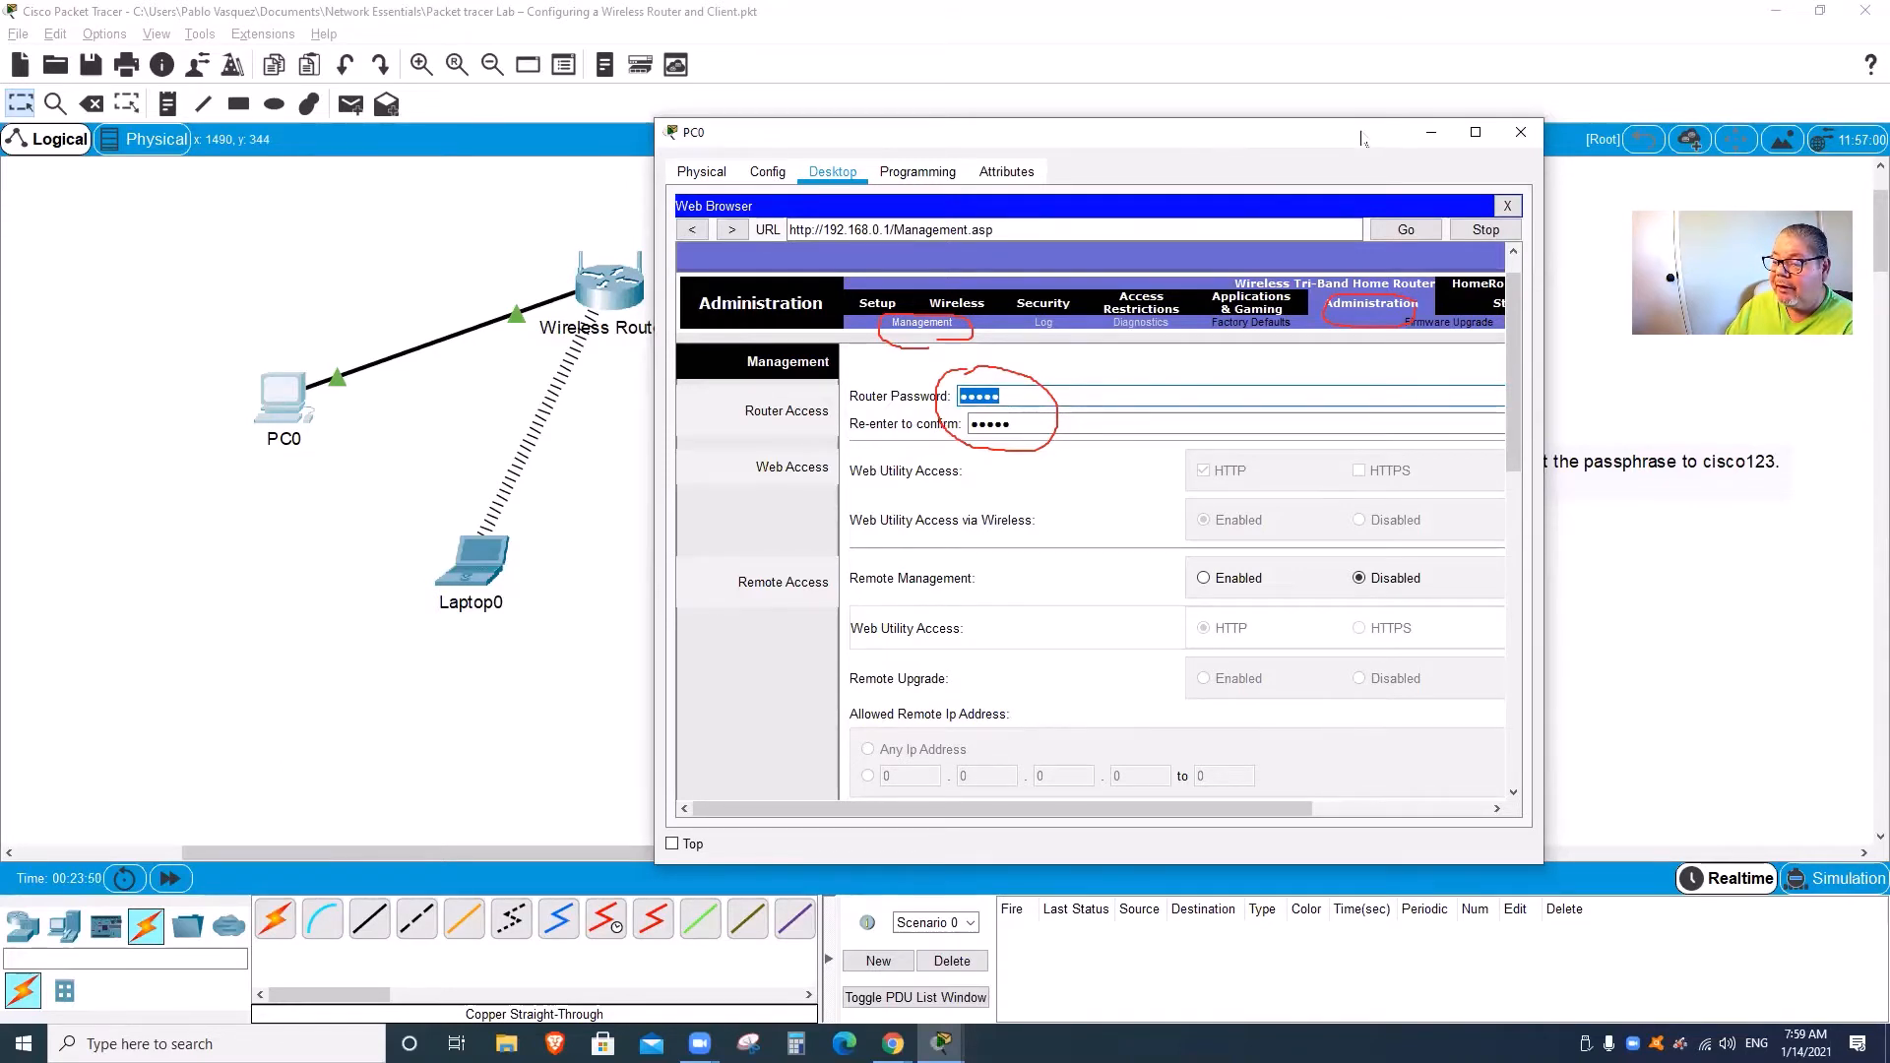
pyautogui.moveTo(1361, 137); pyautogui.dragTo(1352, 141)
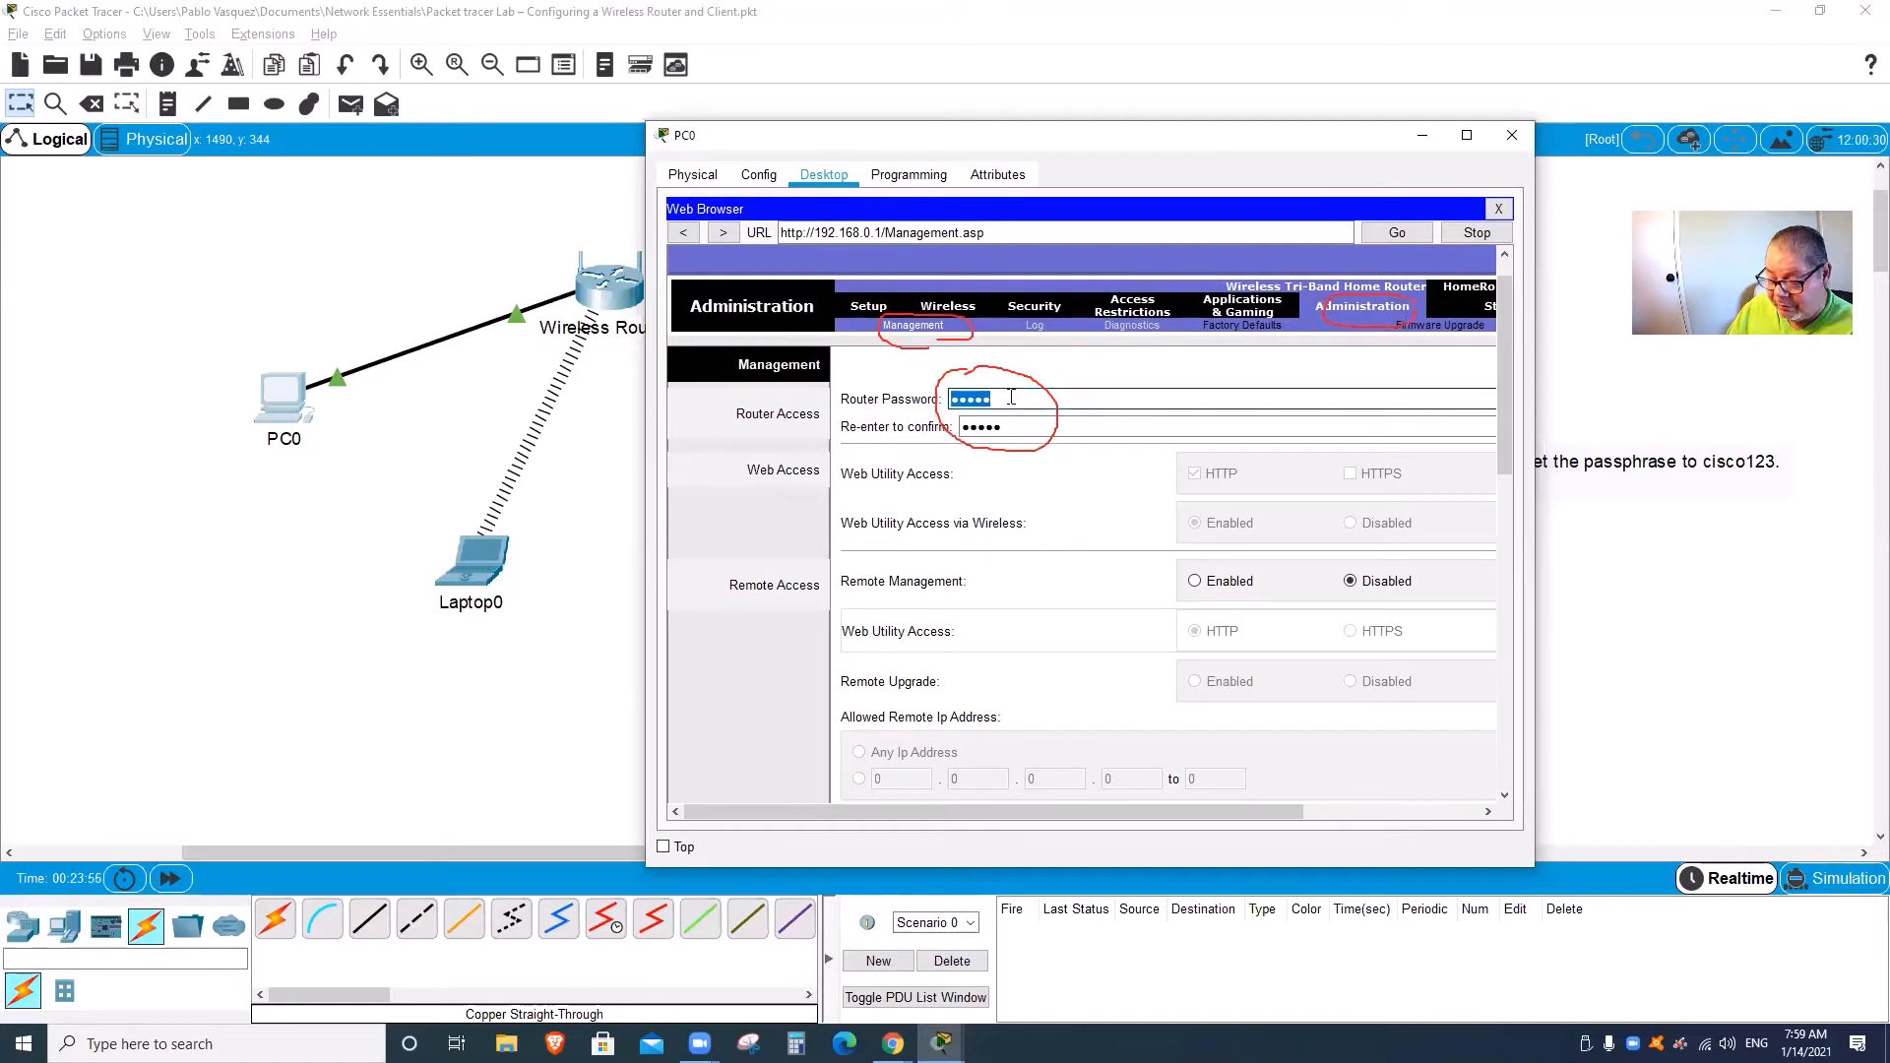
pyautogui.write('cisco')
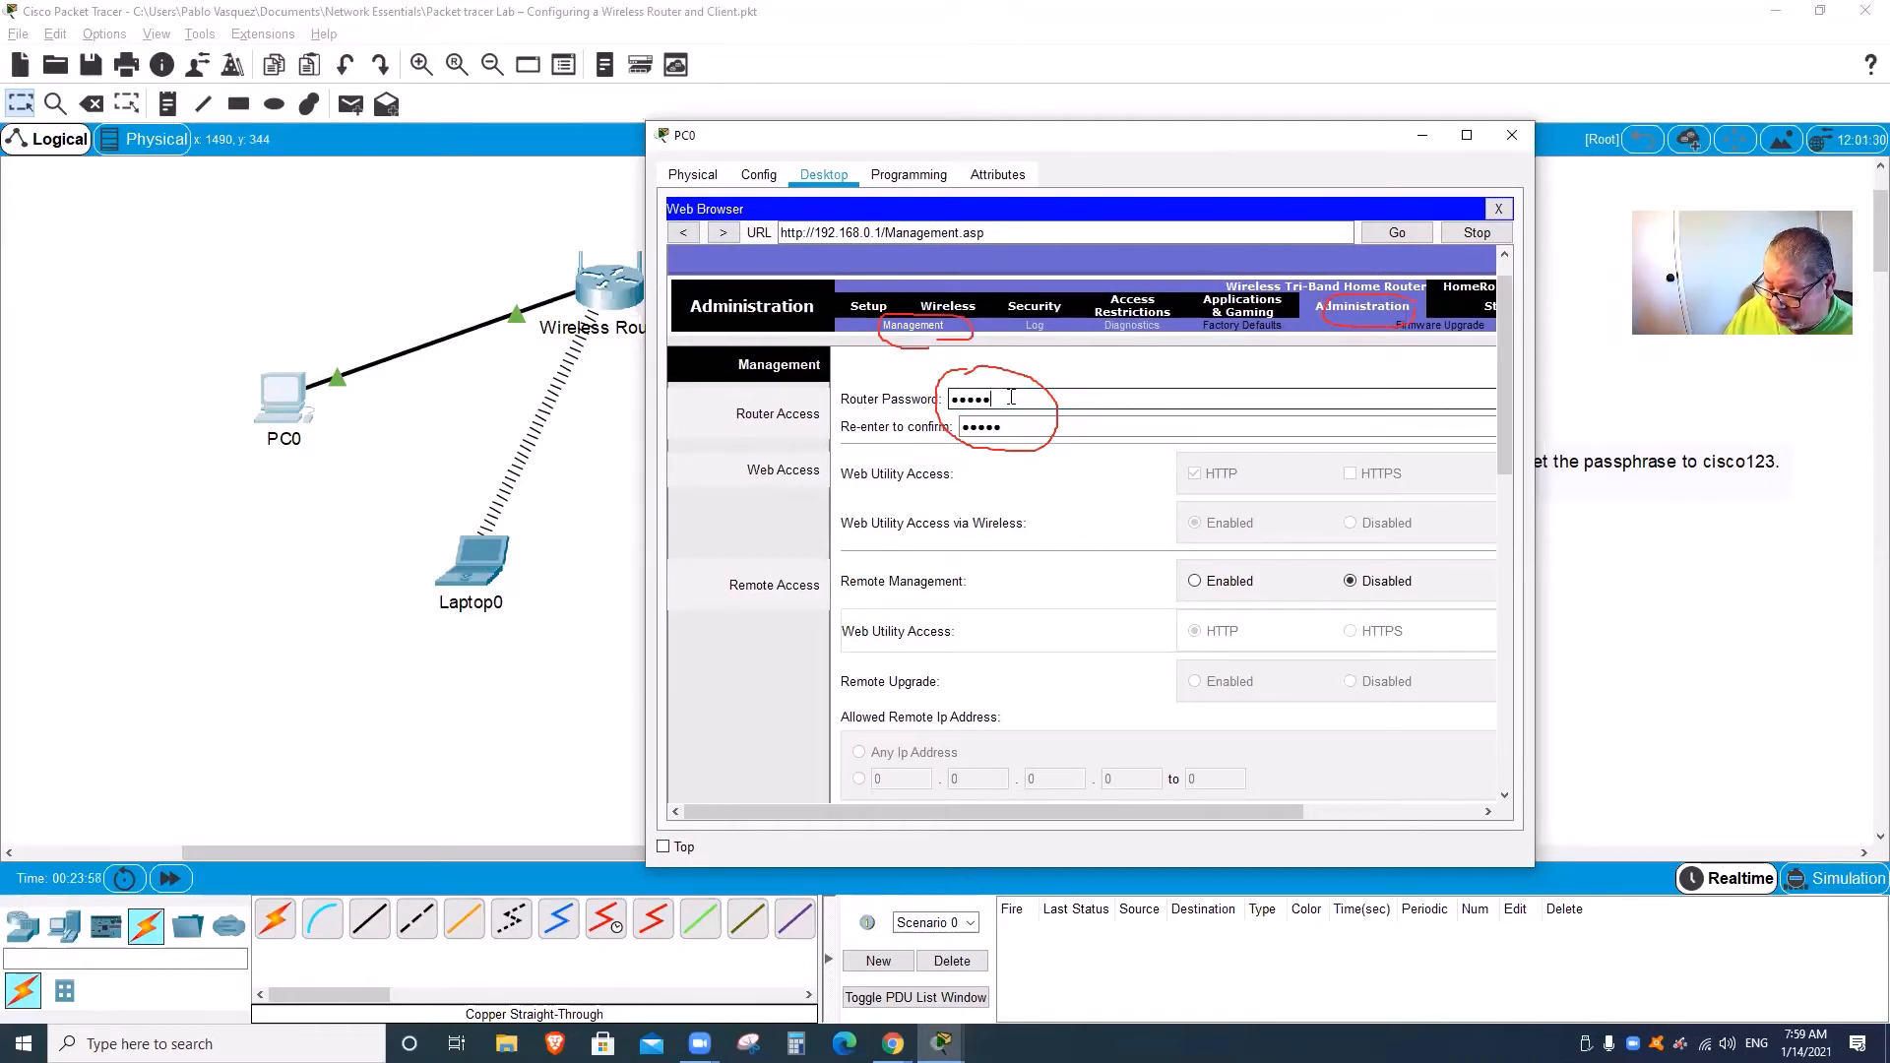
pyautogui.write('1234')
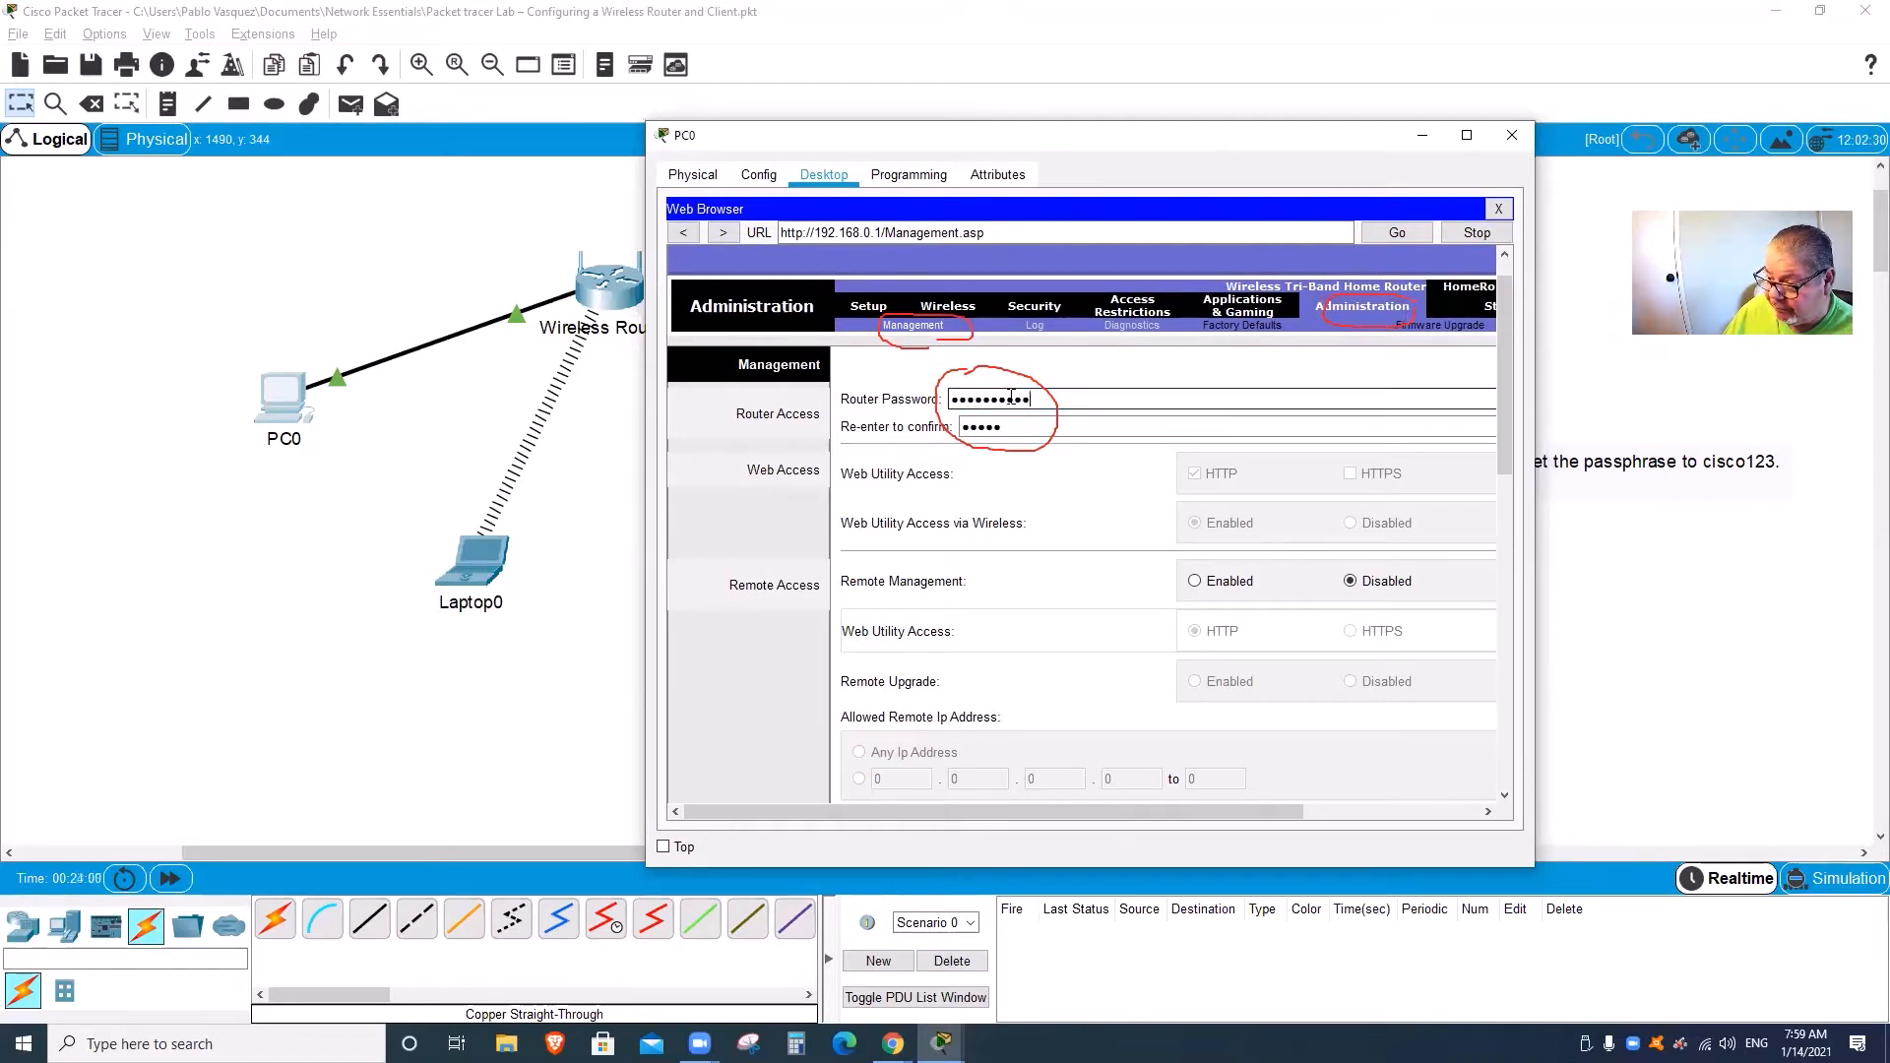
pyautogui.press('Tab')
pyautogui.write('c')
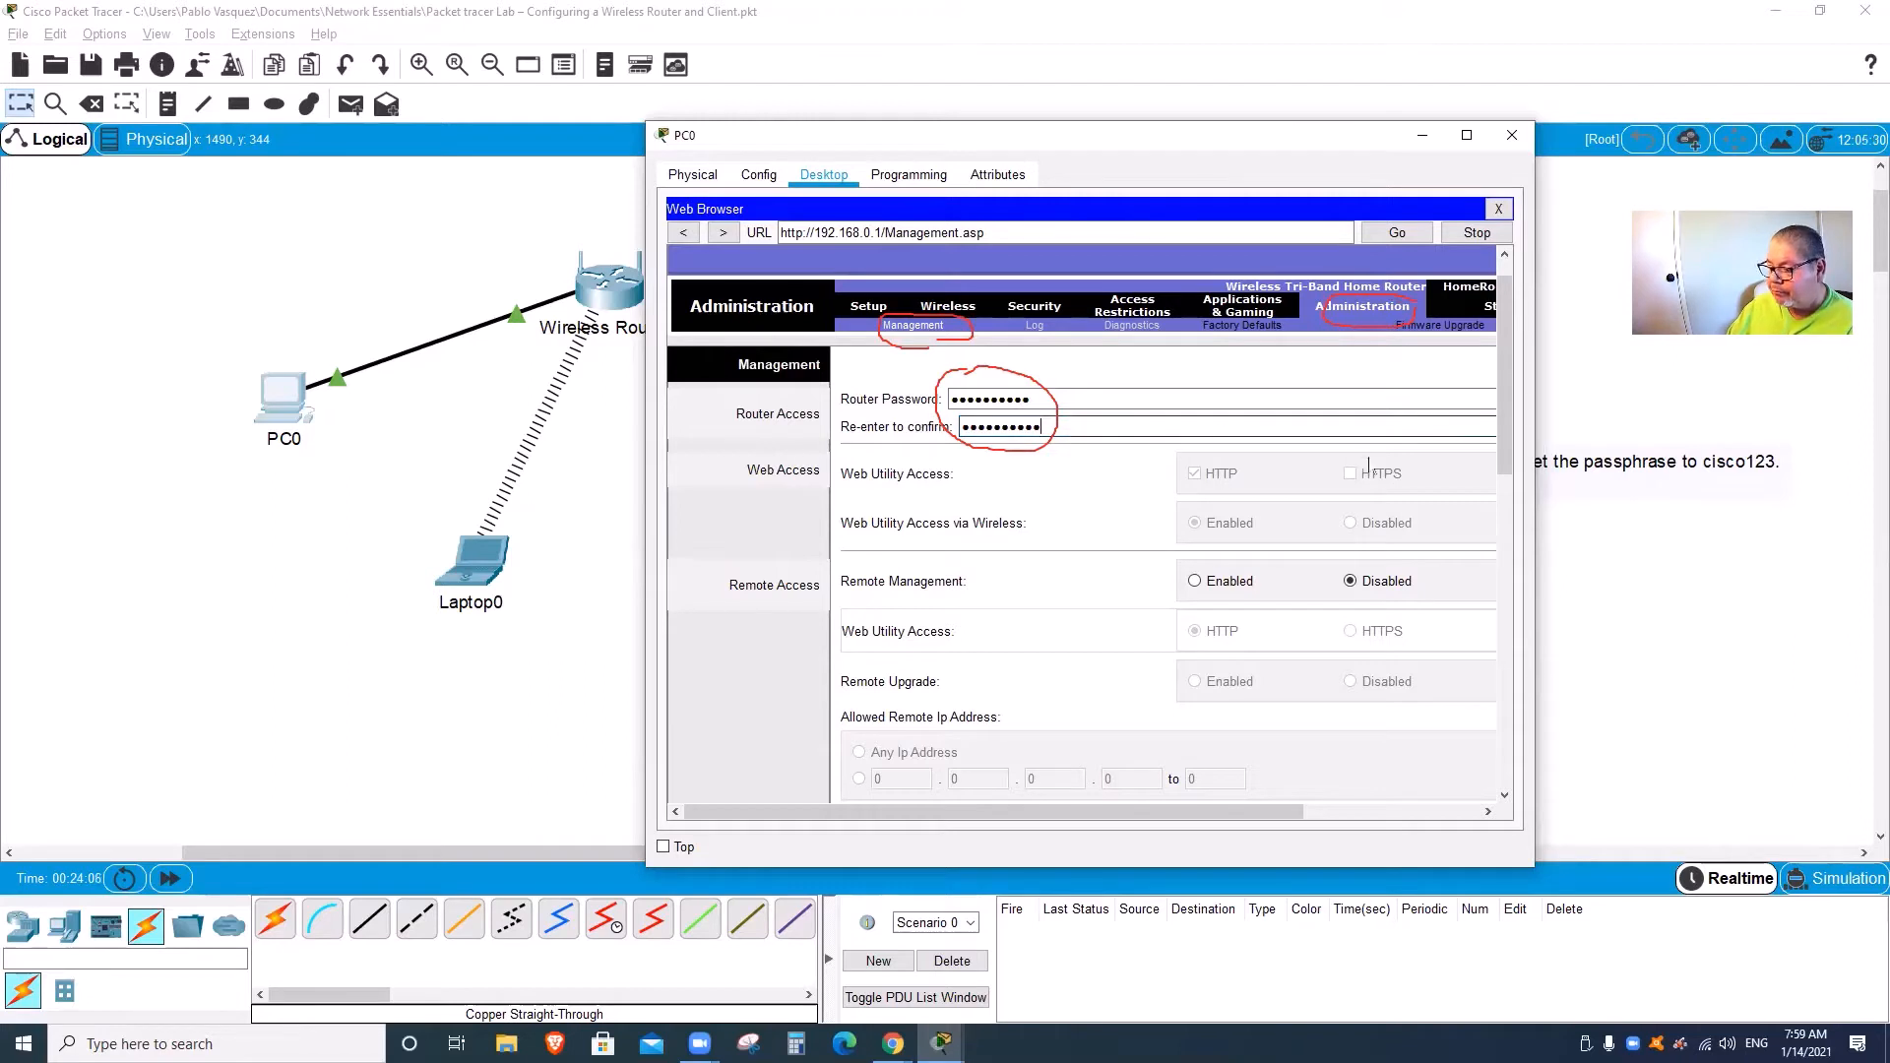
pyautogui.moveTo(1505, 448); pyautogui.dragTo(1506, 783)
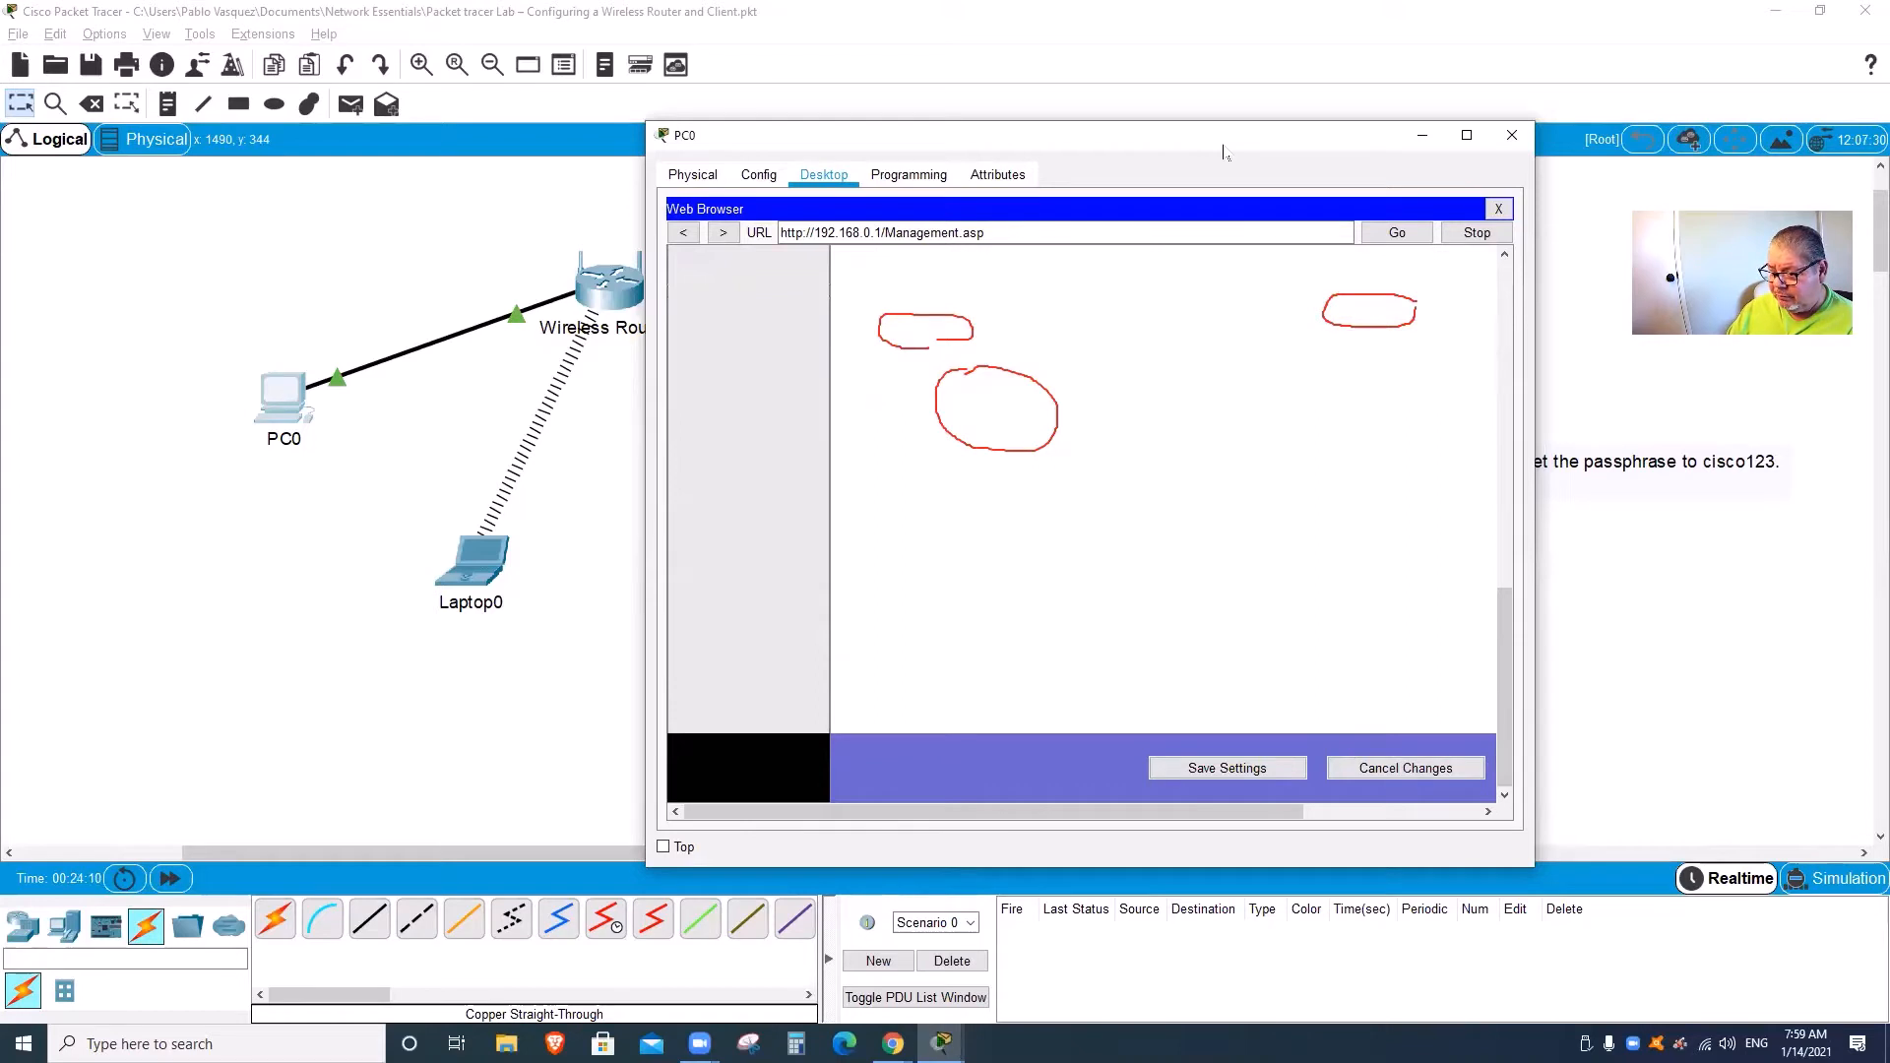
# Step: Save the new router password, re-authenticating with the router's user name and current password
pyautogui.click(1212, 769)
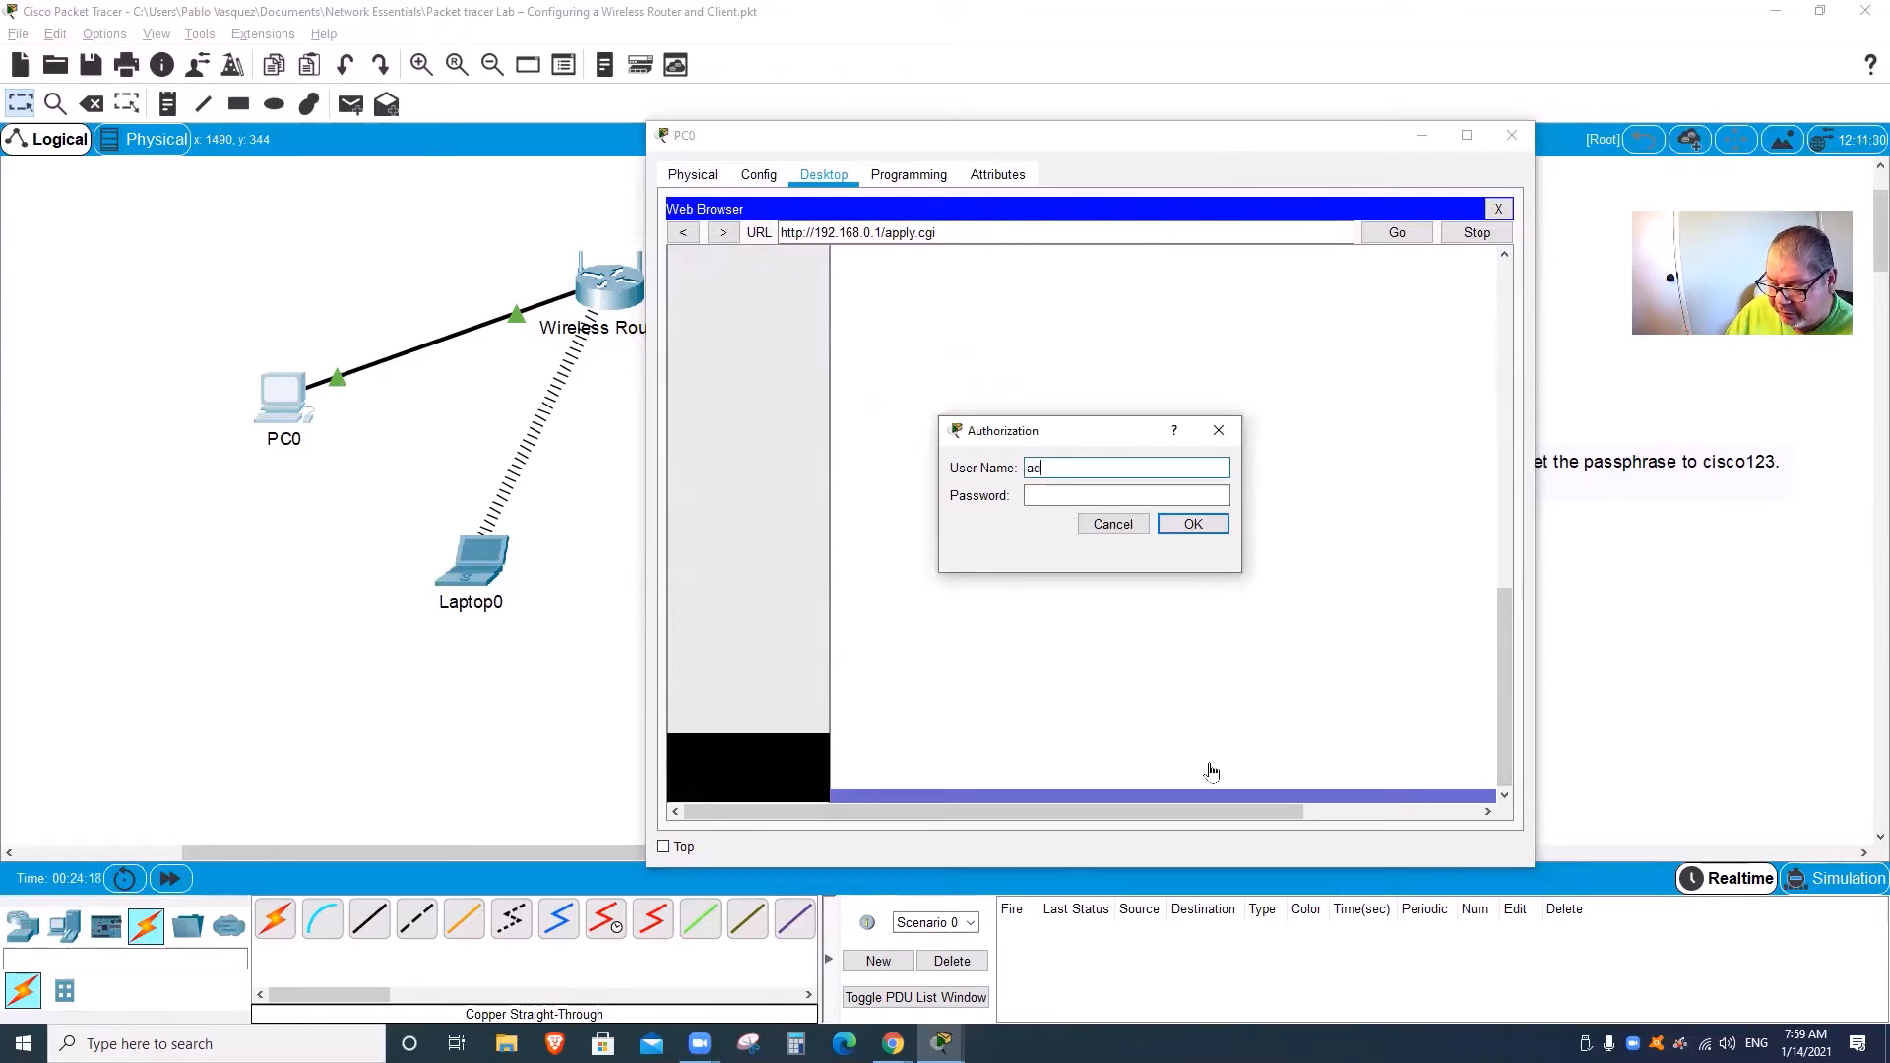
pyautogui.write('adminb')
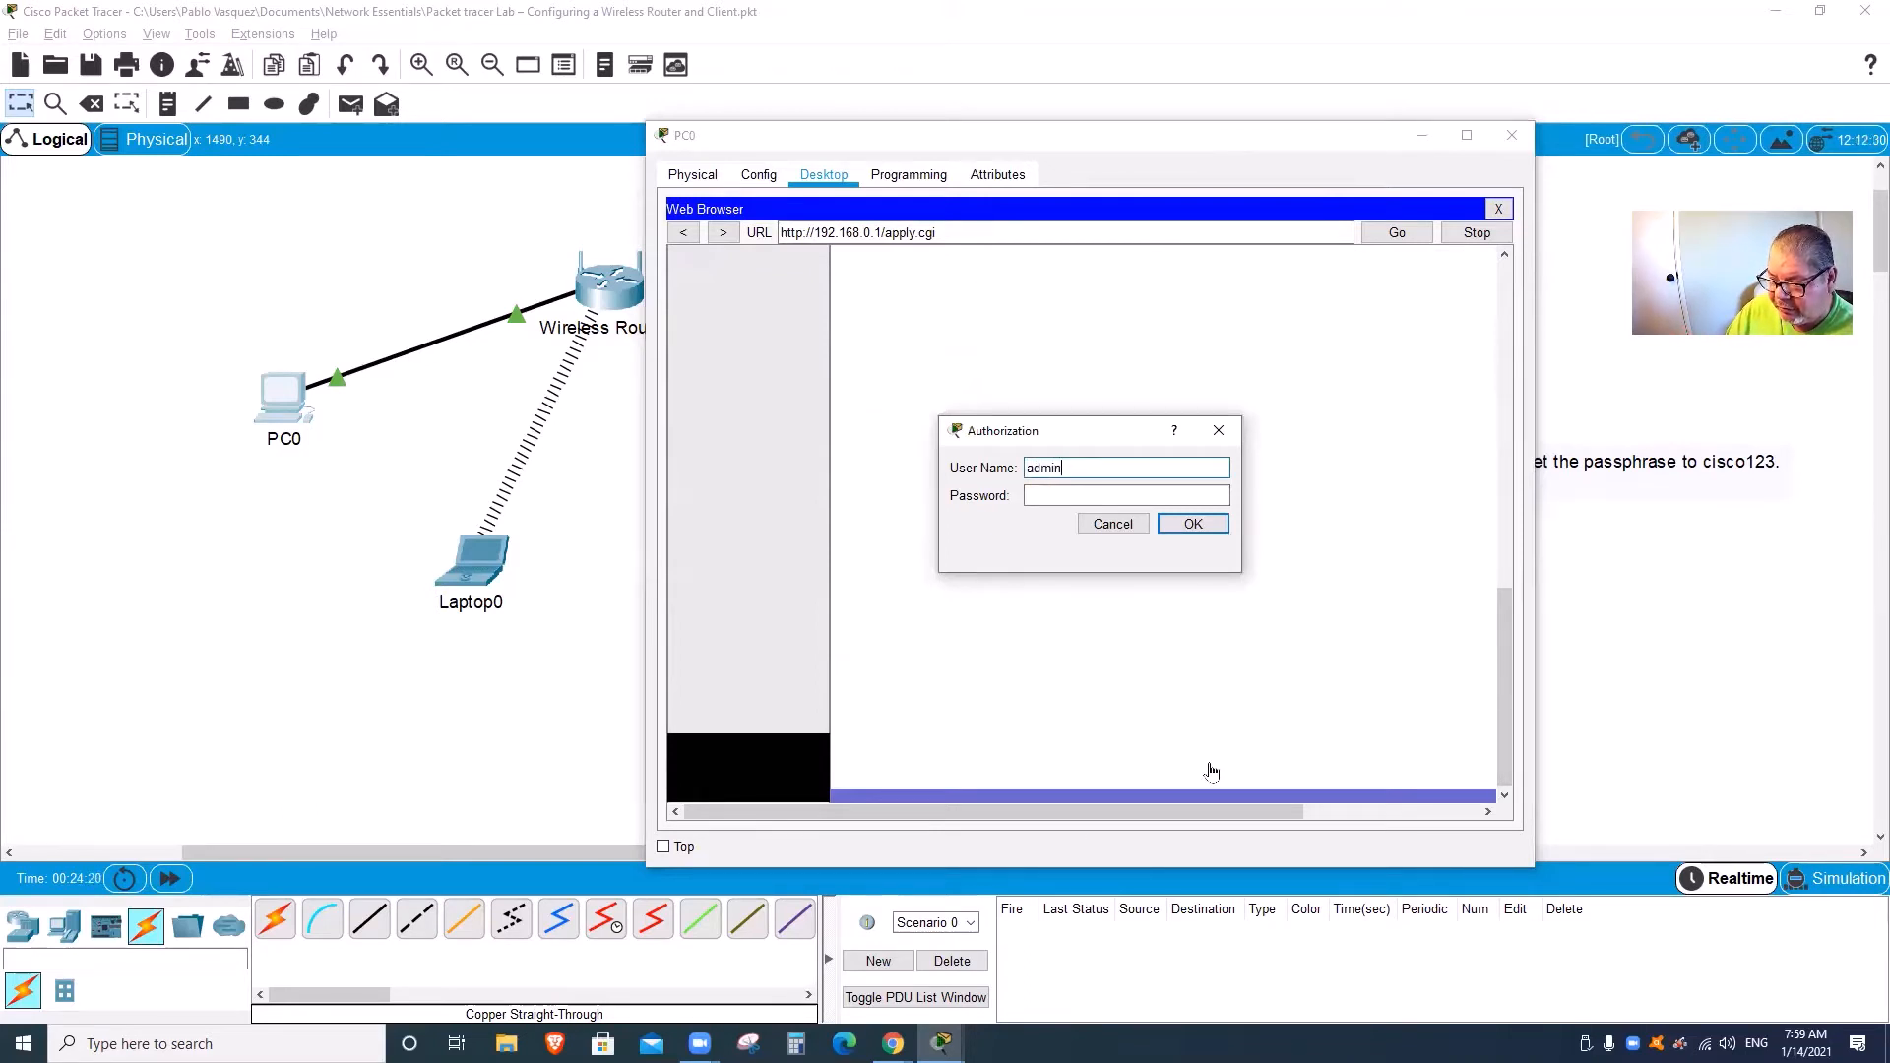
pyautogui.press('Tab')
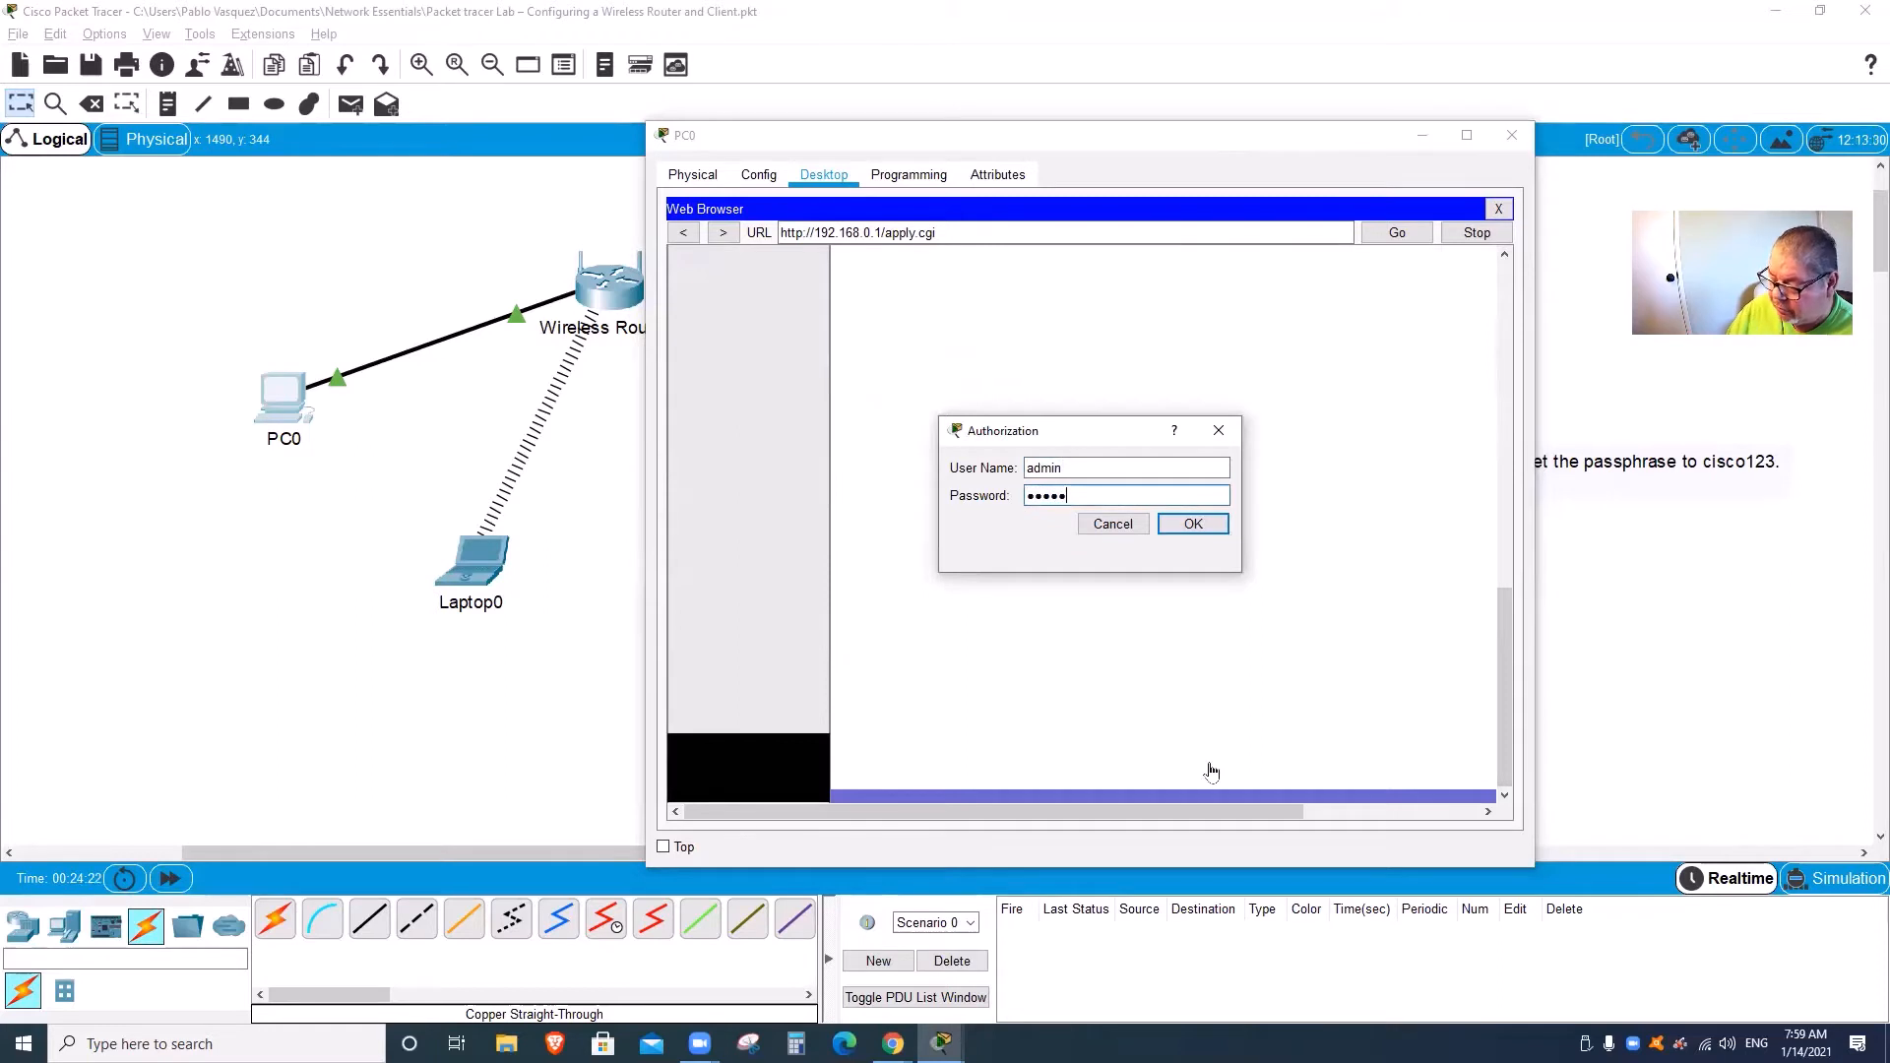
pyautogui.write('networking')
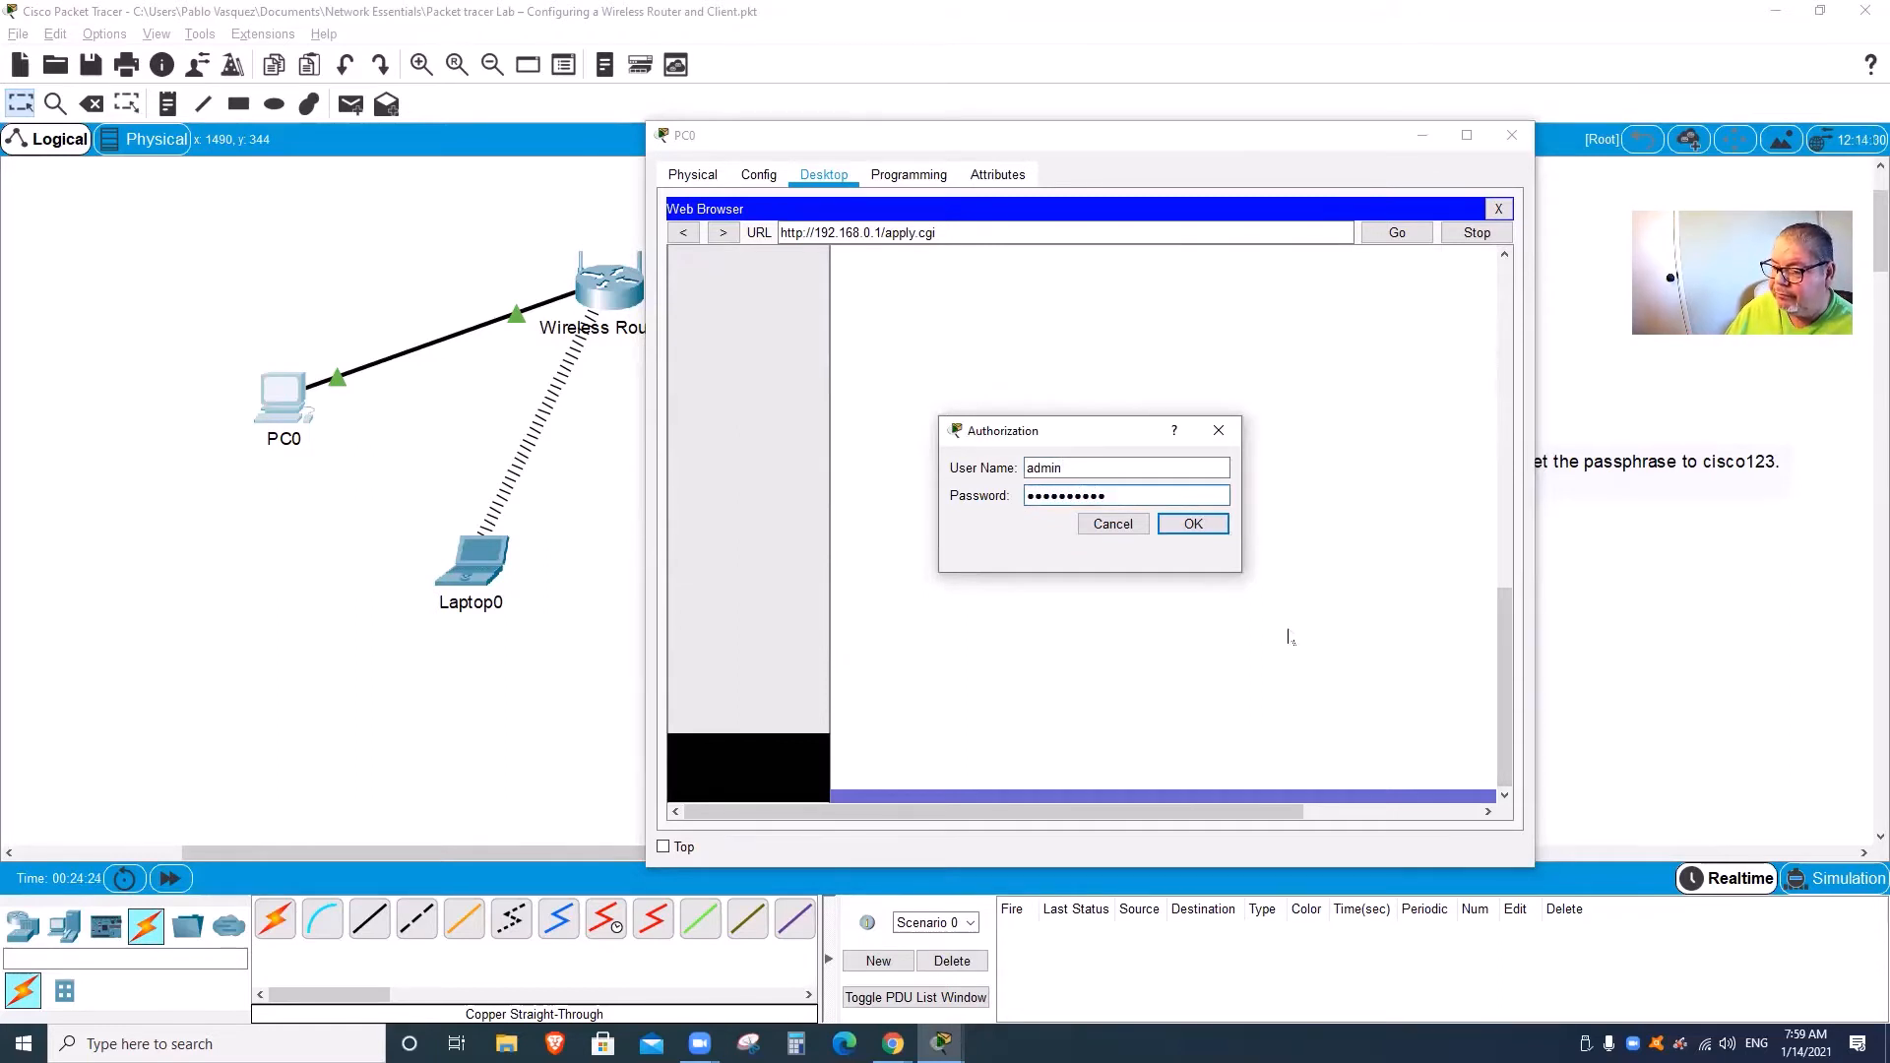
pyautogui.click(1193, 525)
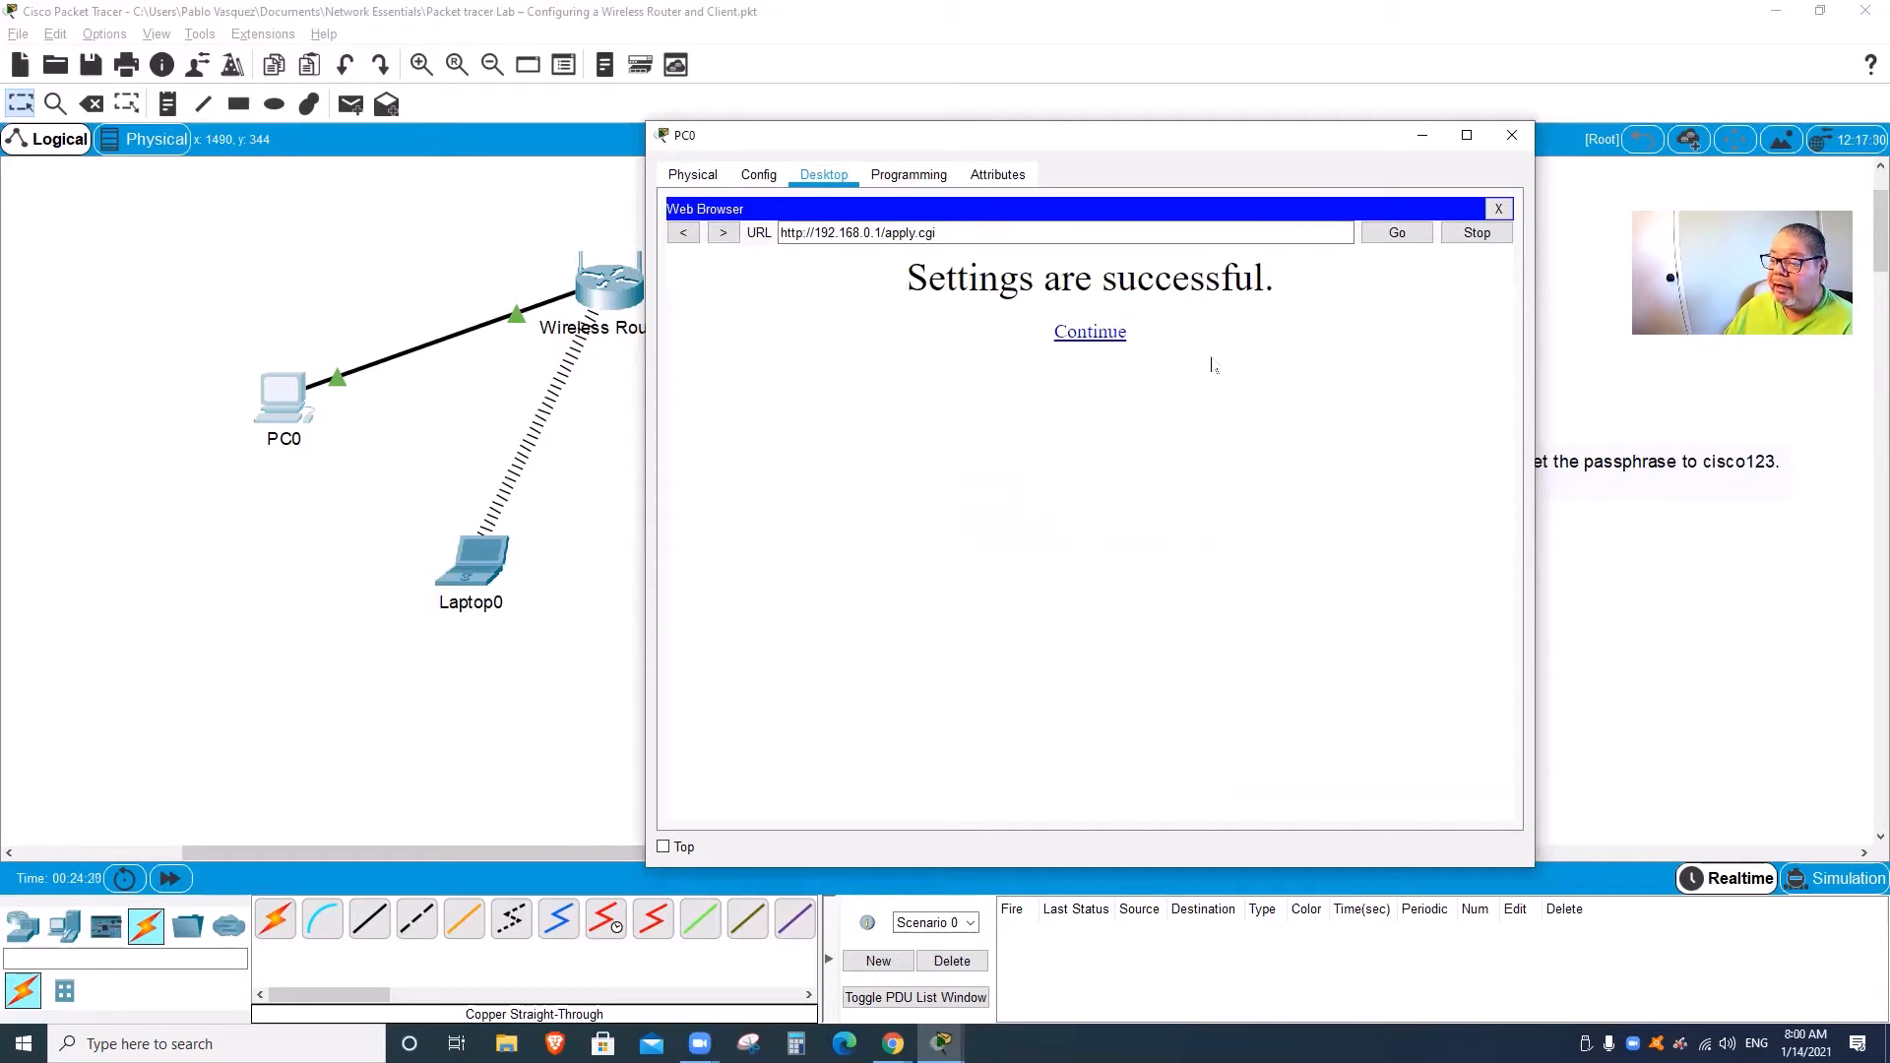
# Step: Dismiss the success message, then close PC0's web browser and its window
pyautogui.click(1093, 334)
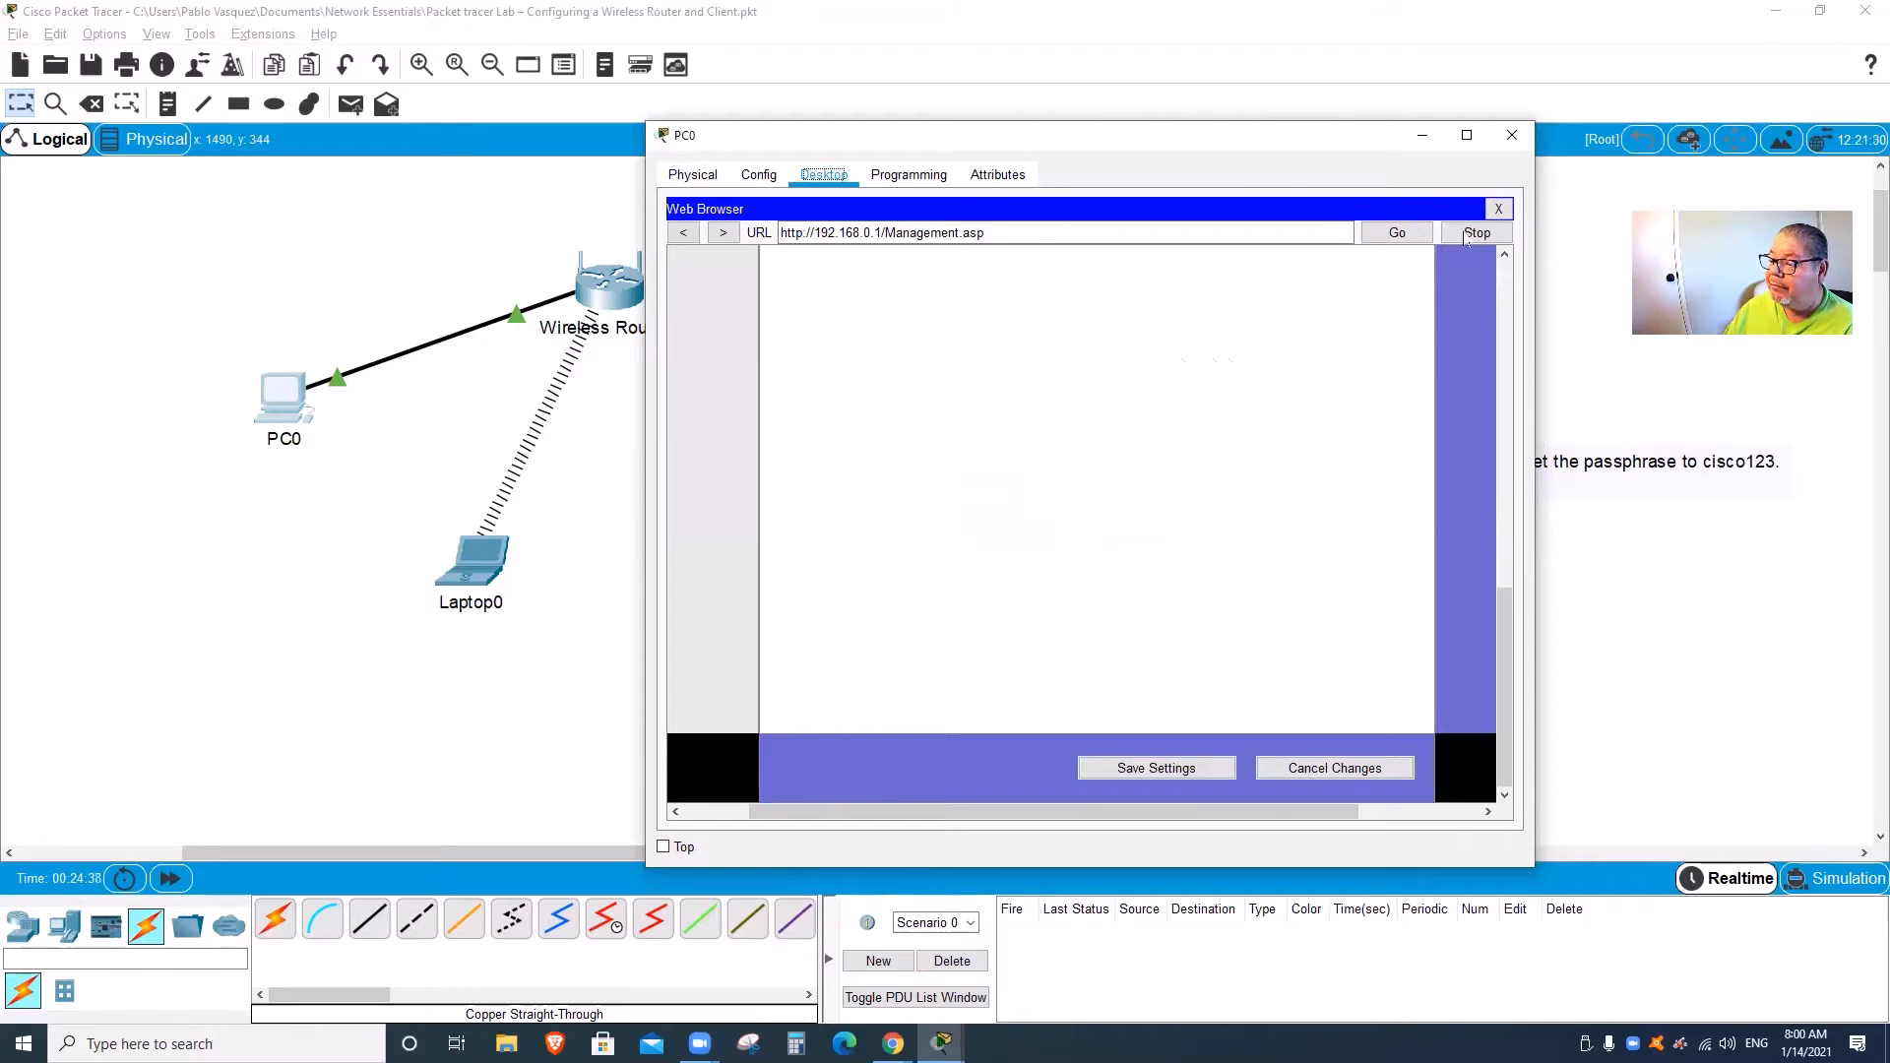
pyautogui.click(1498, 209)
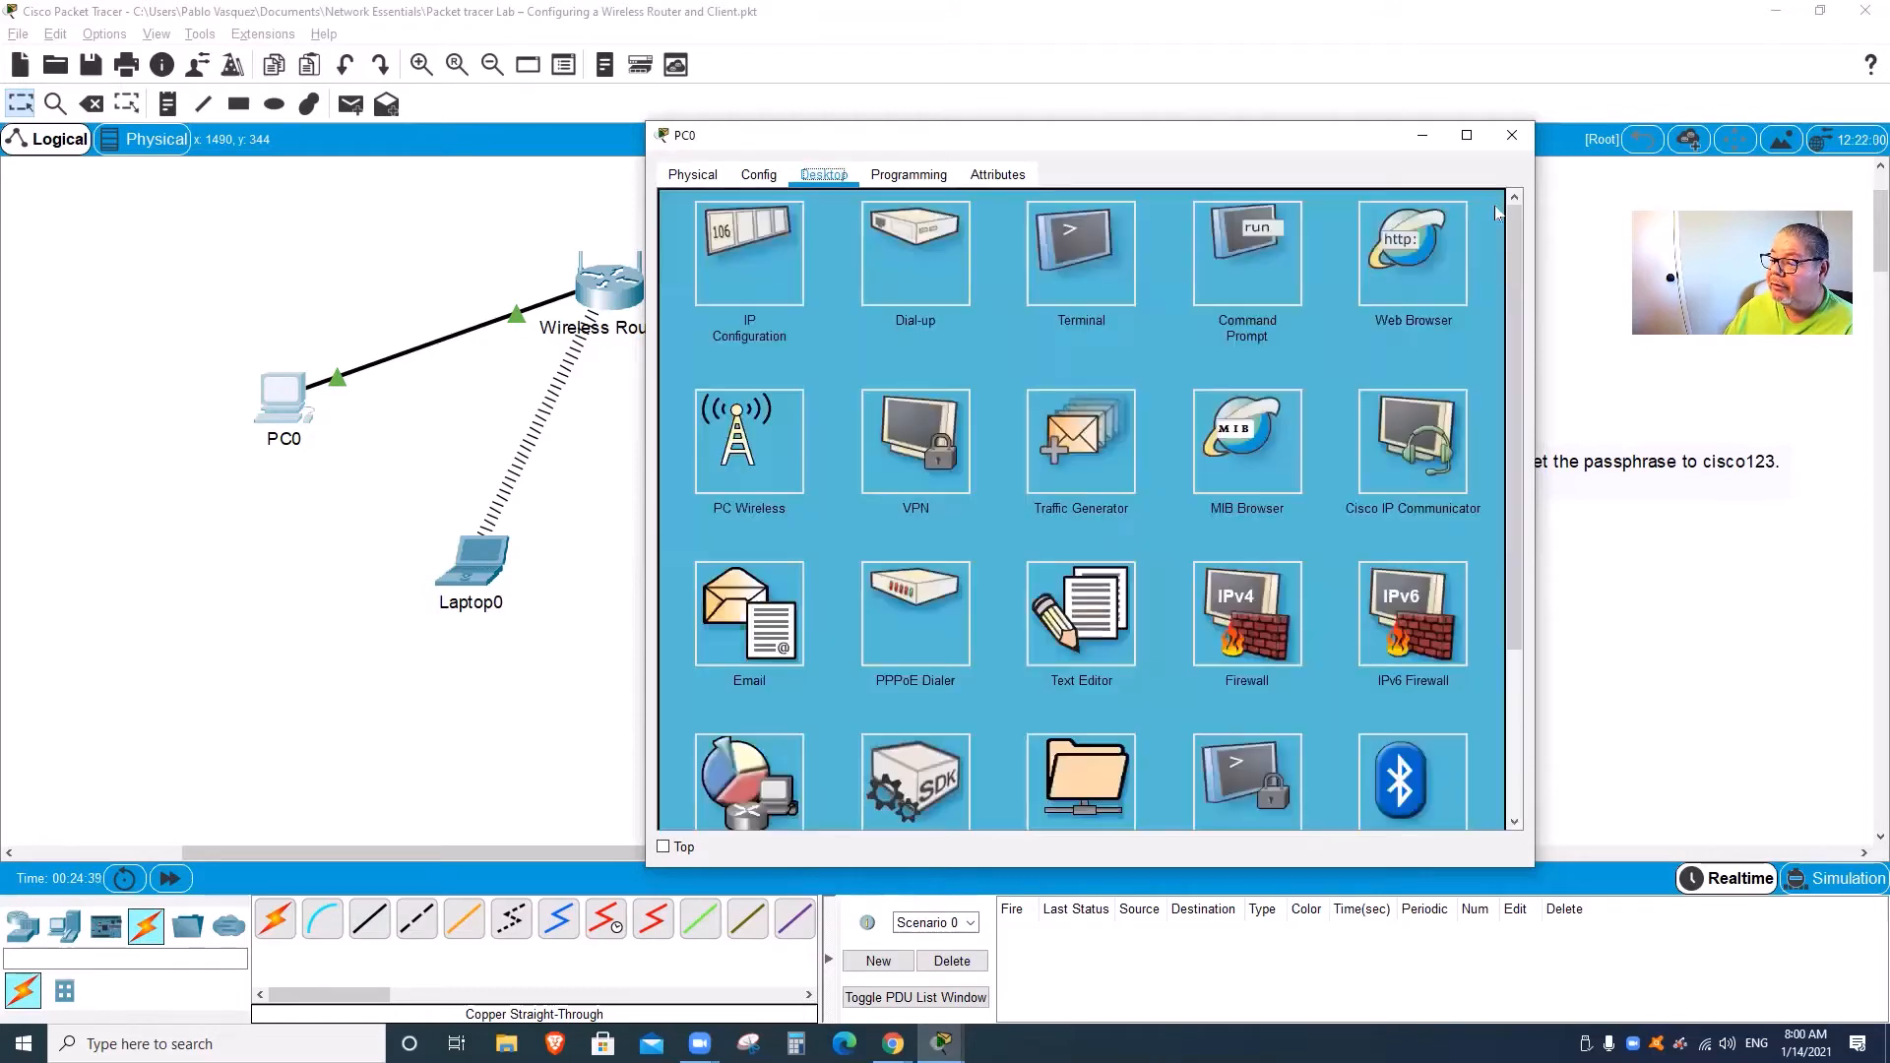
pyautogui.click(1511, 138)
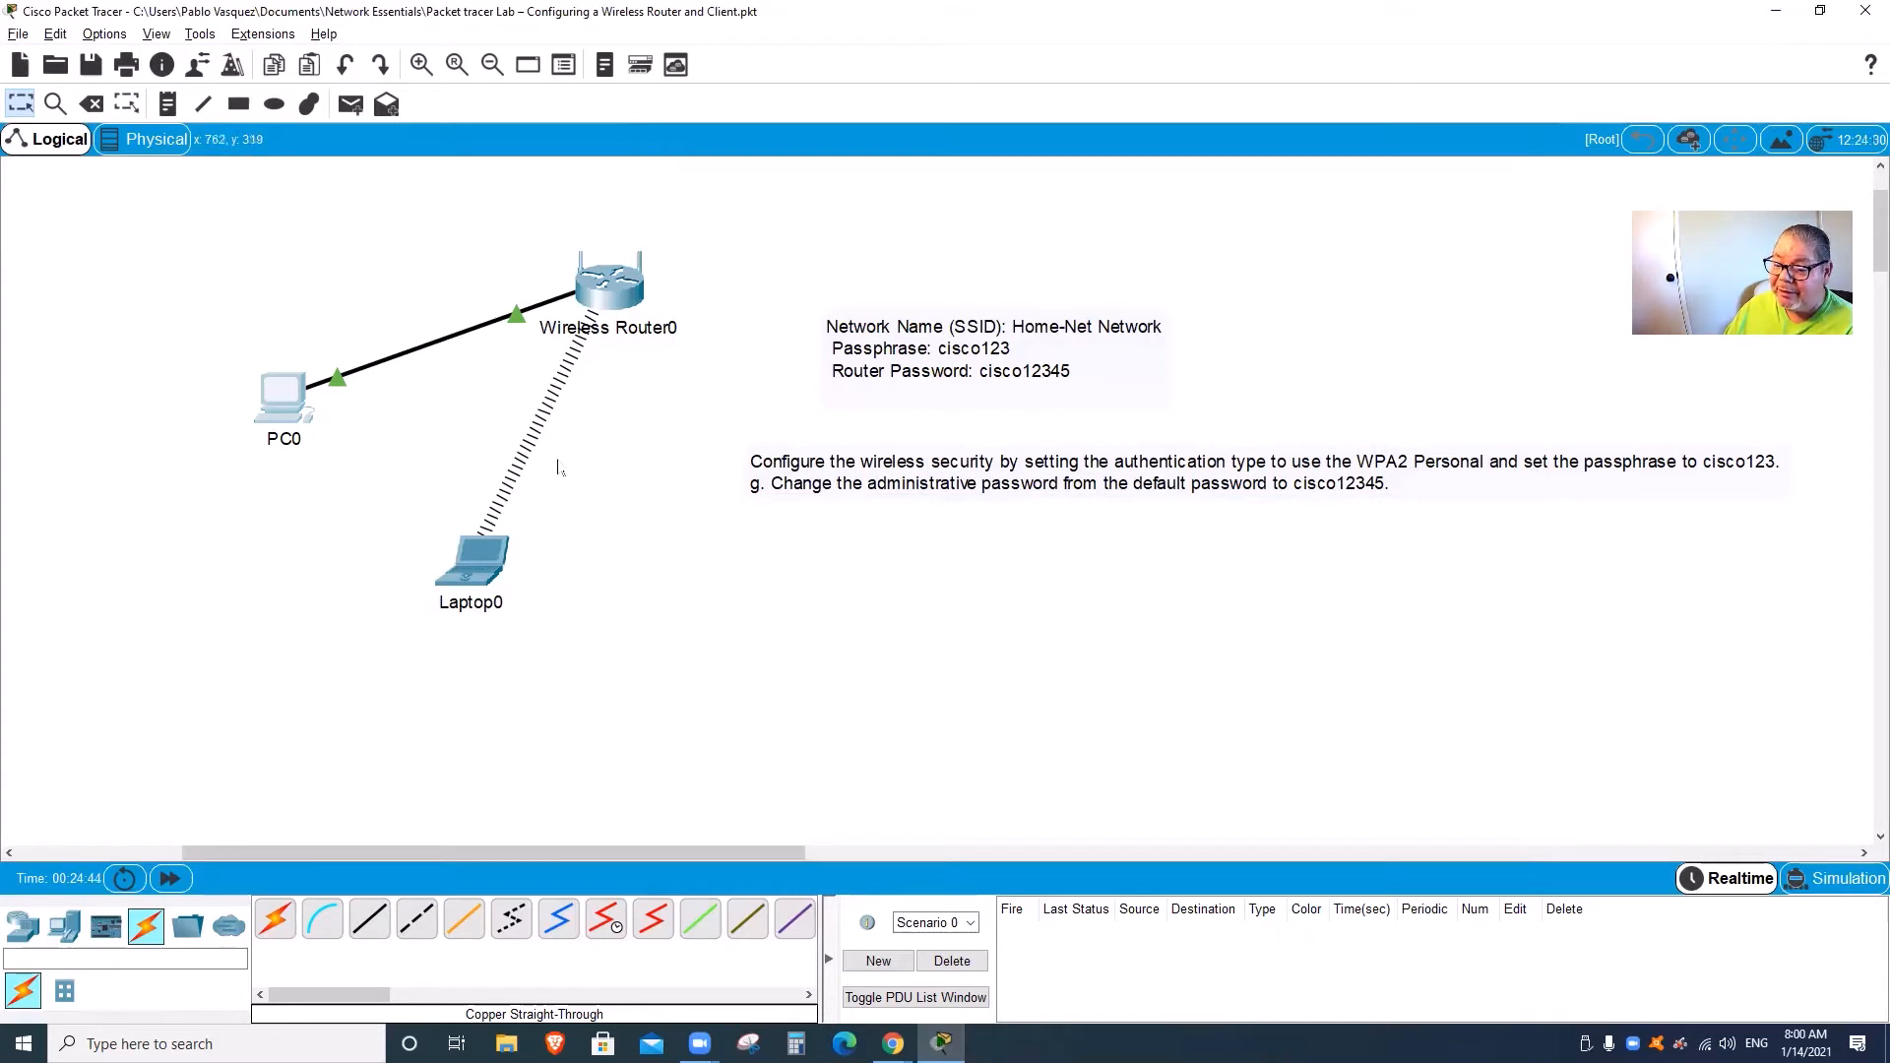
pyautogui.moveTo(489, 573)
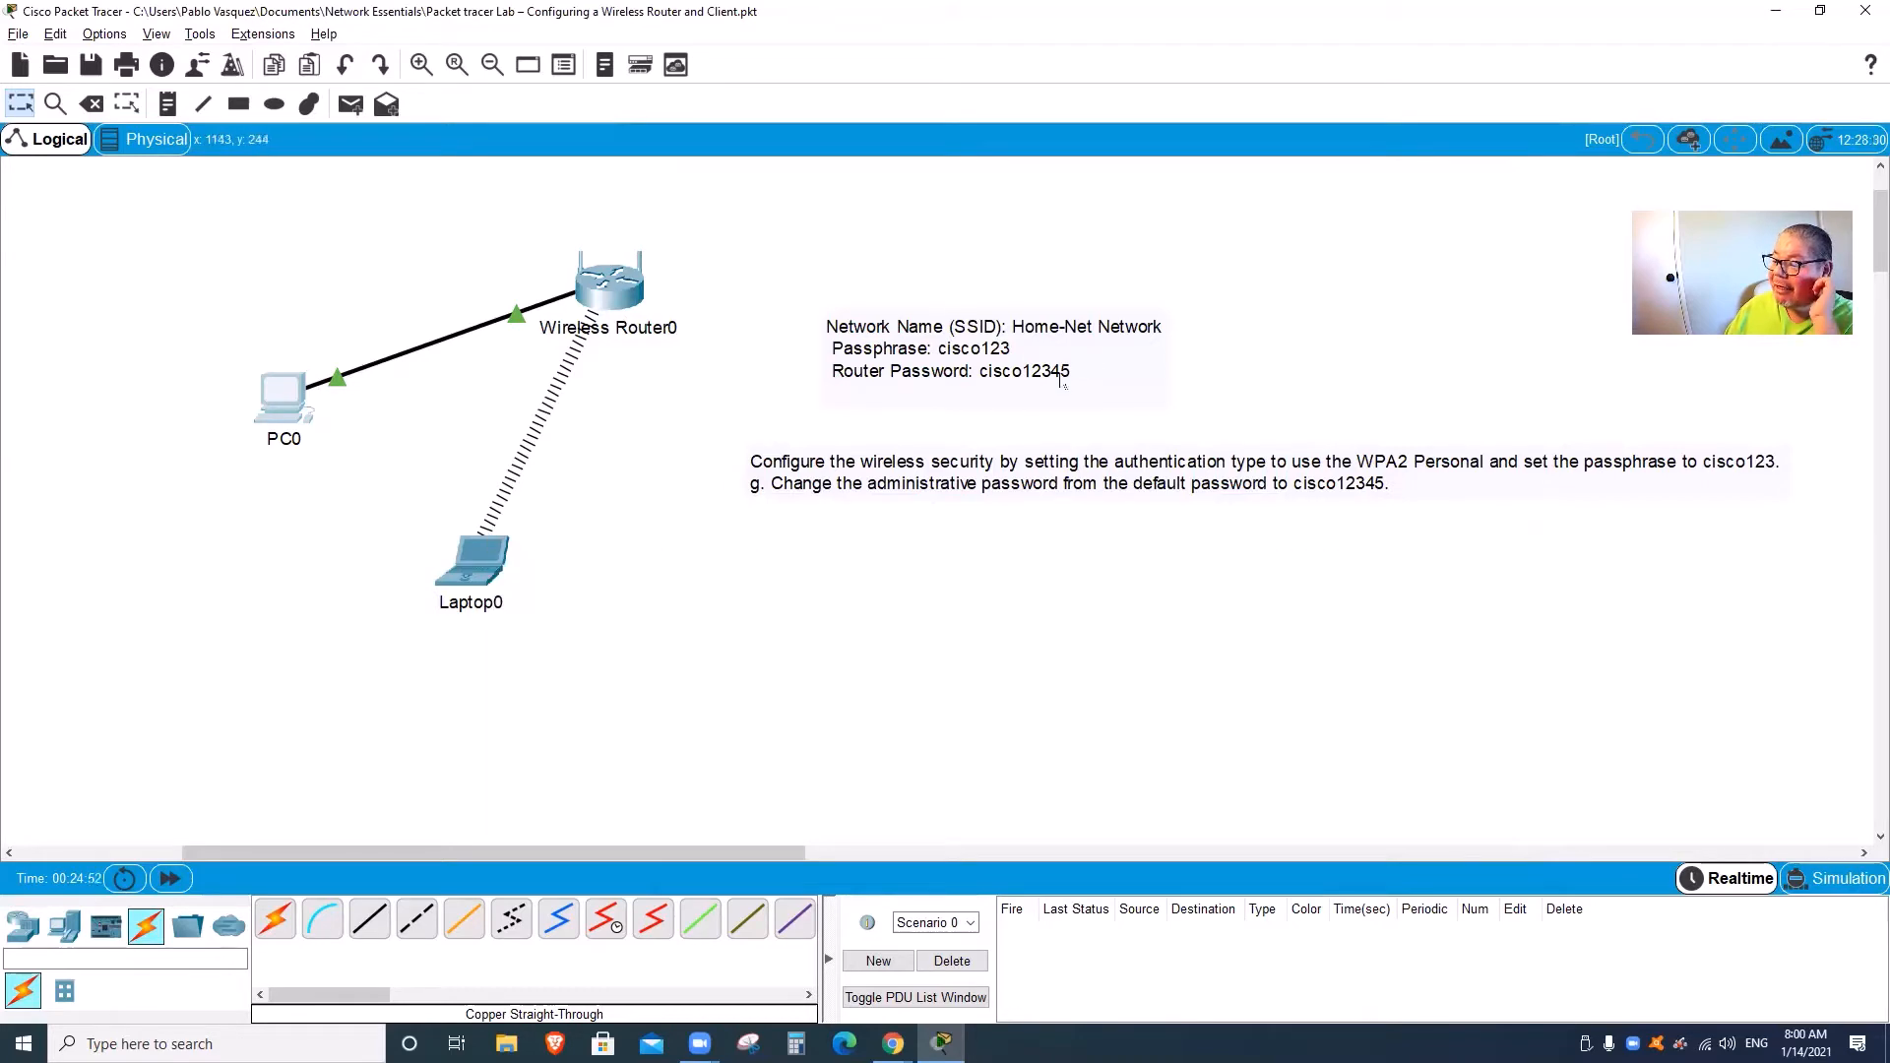
# Step: Browse from Laptop0 to the router at 192.168.0.1 and log in with the router credentials
pyautogui.click(472, 561)
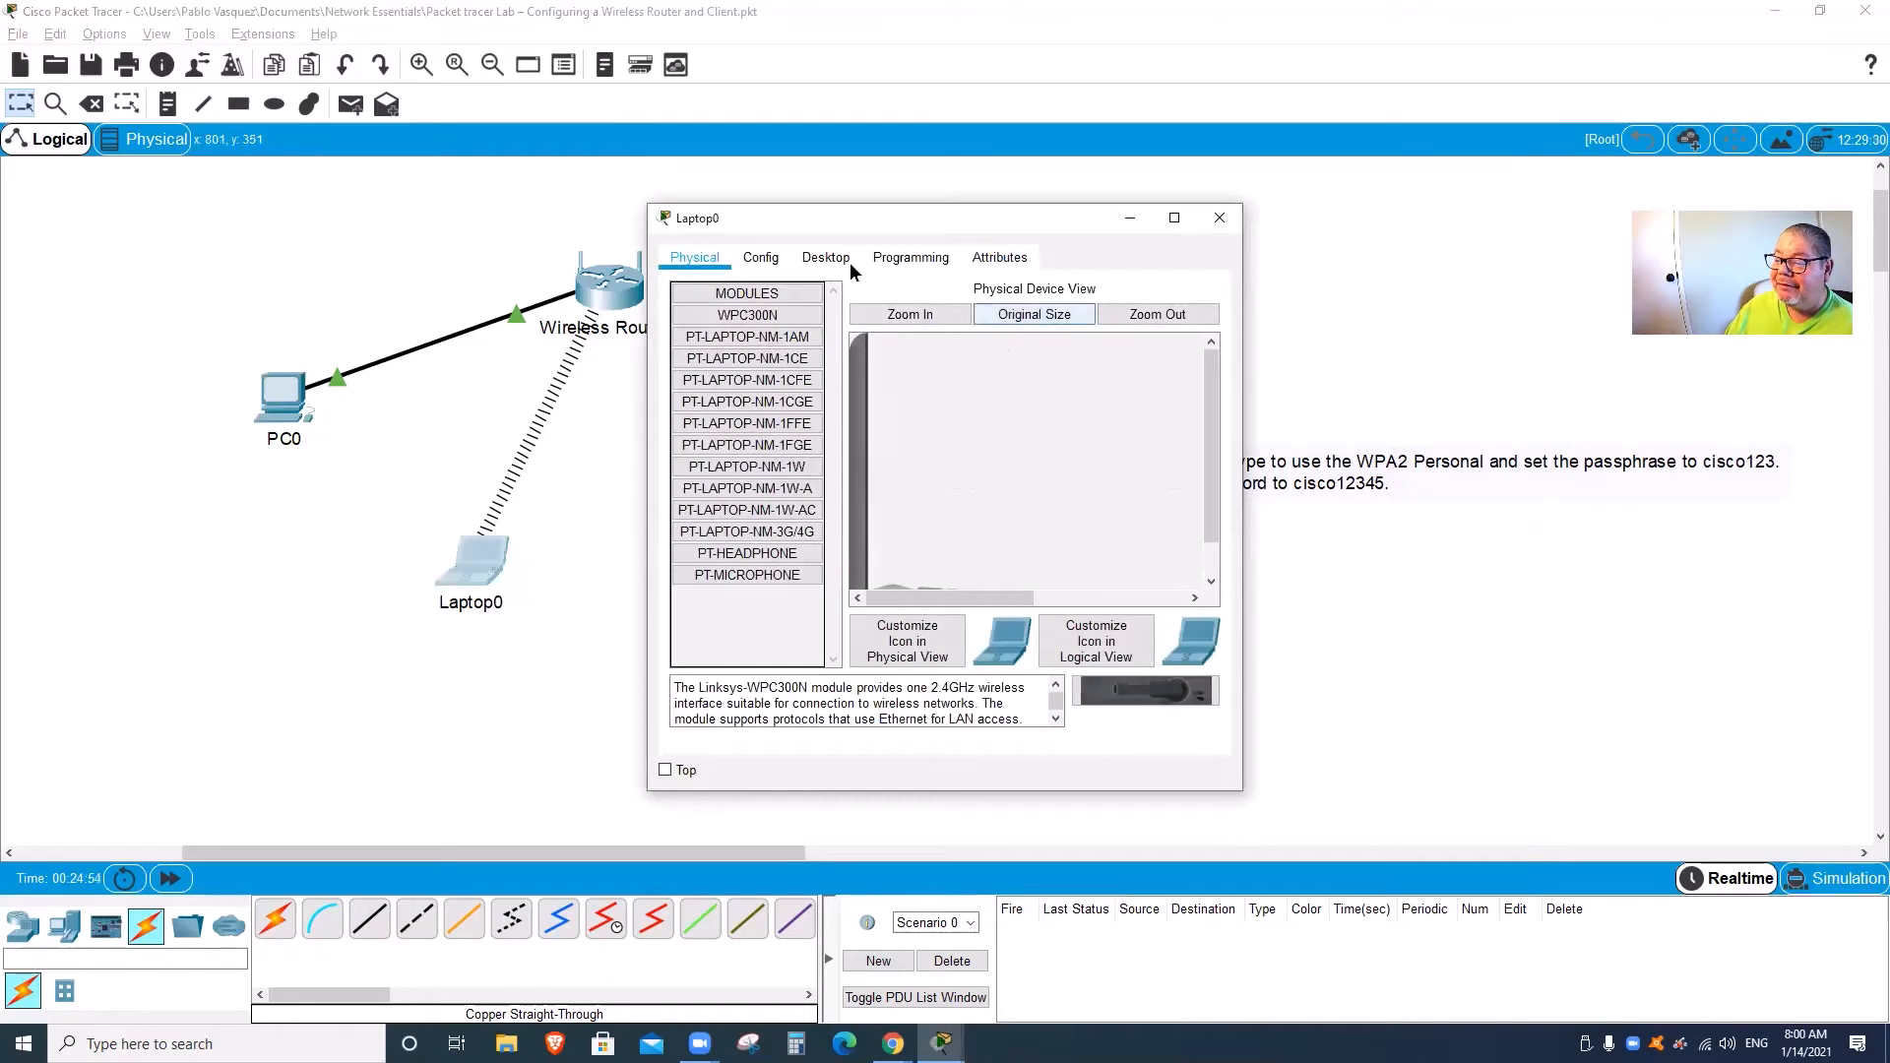
pyautogui.click(821, 261)
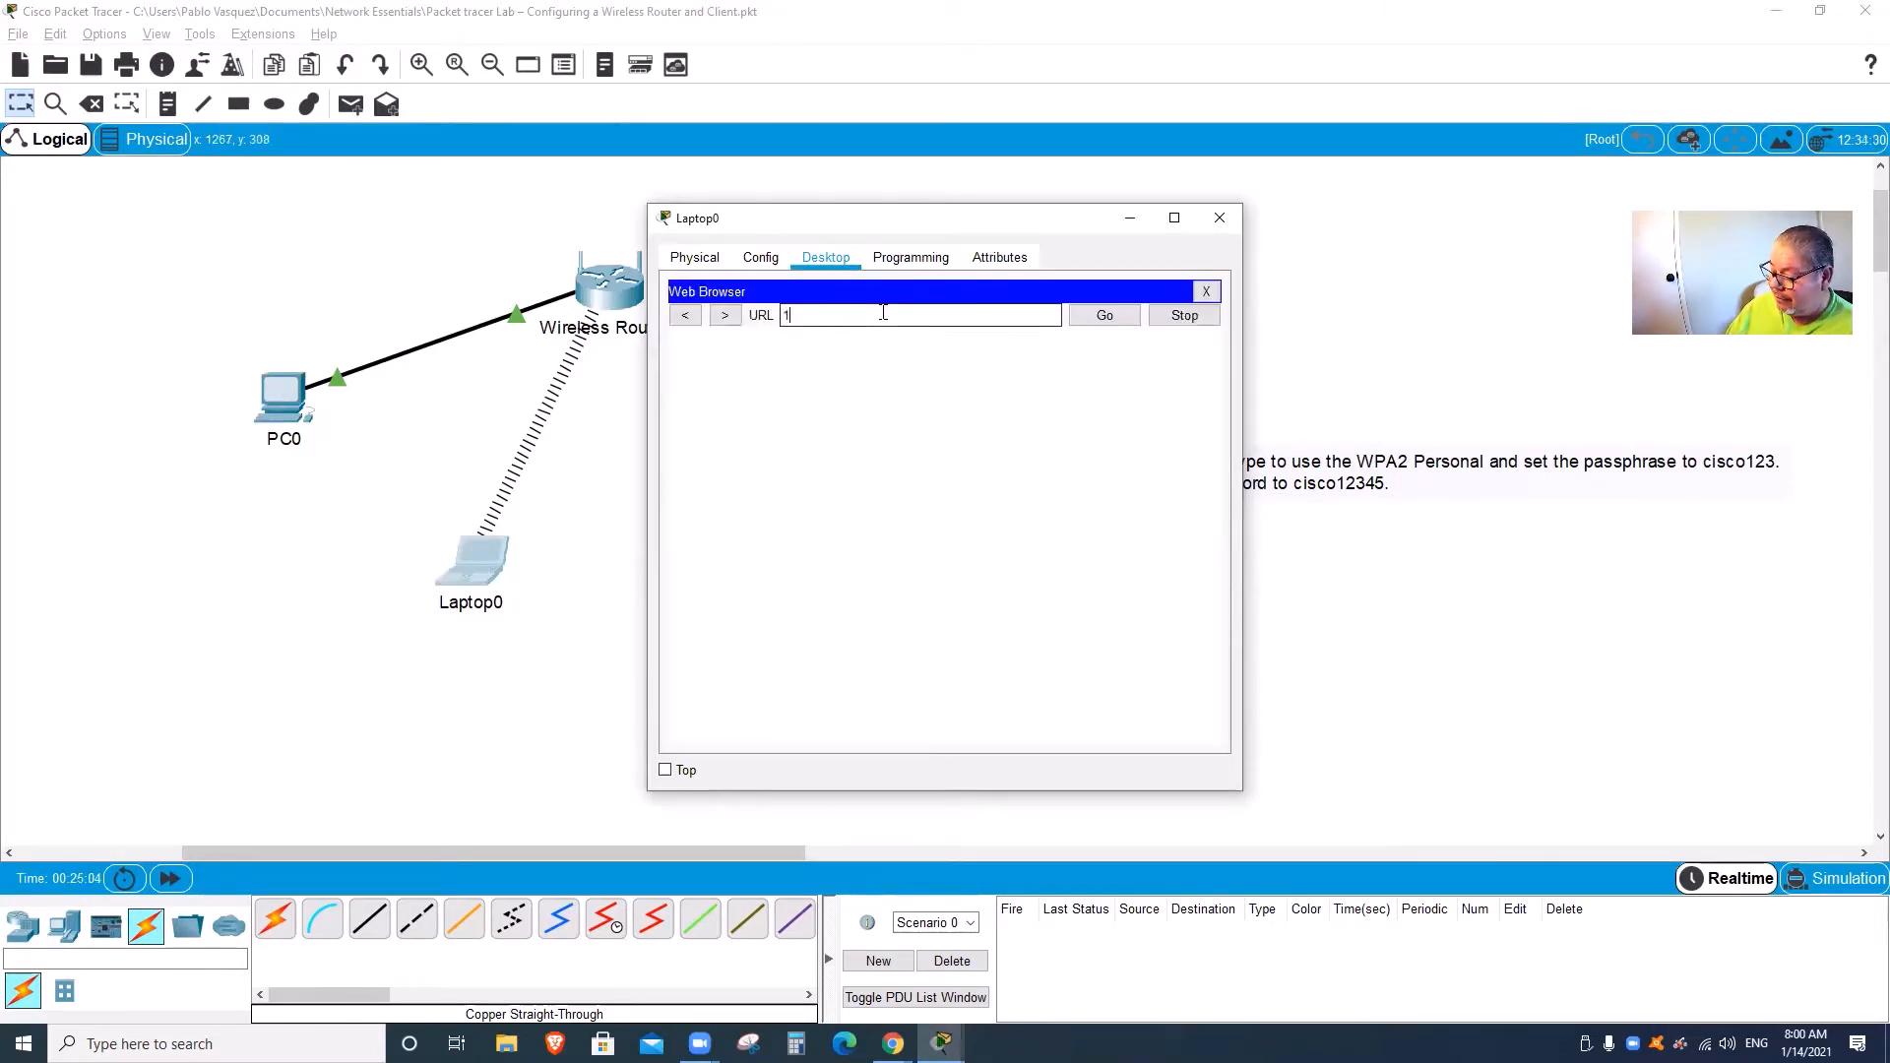
pyautogui.write('92.168.0.1')
pyautogui.press('Return')
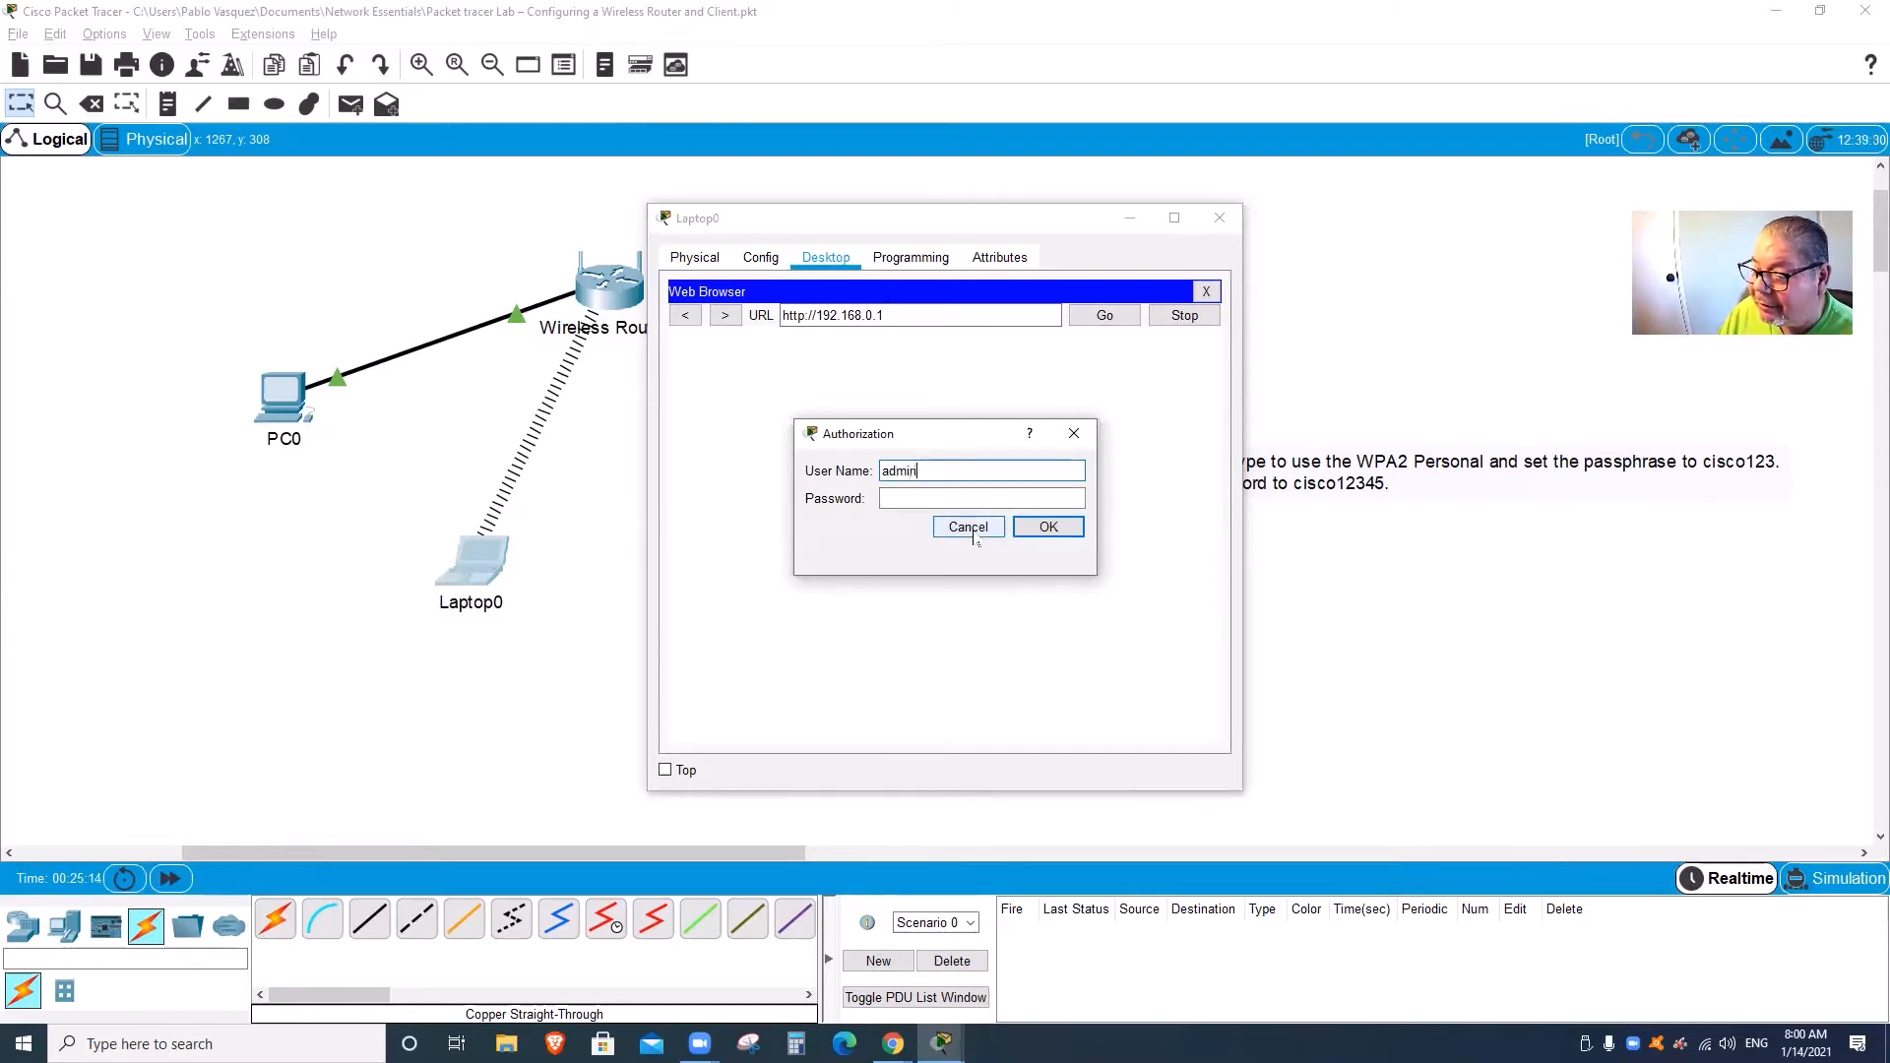
pyautogui.press('Tab')
pyautogui.write('a')
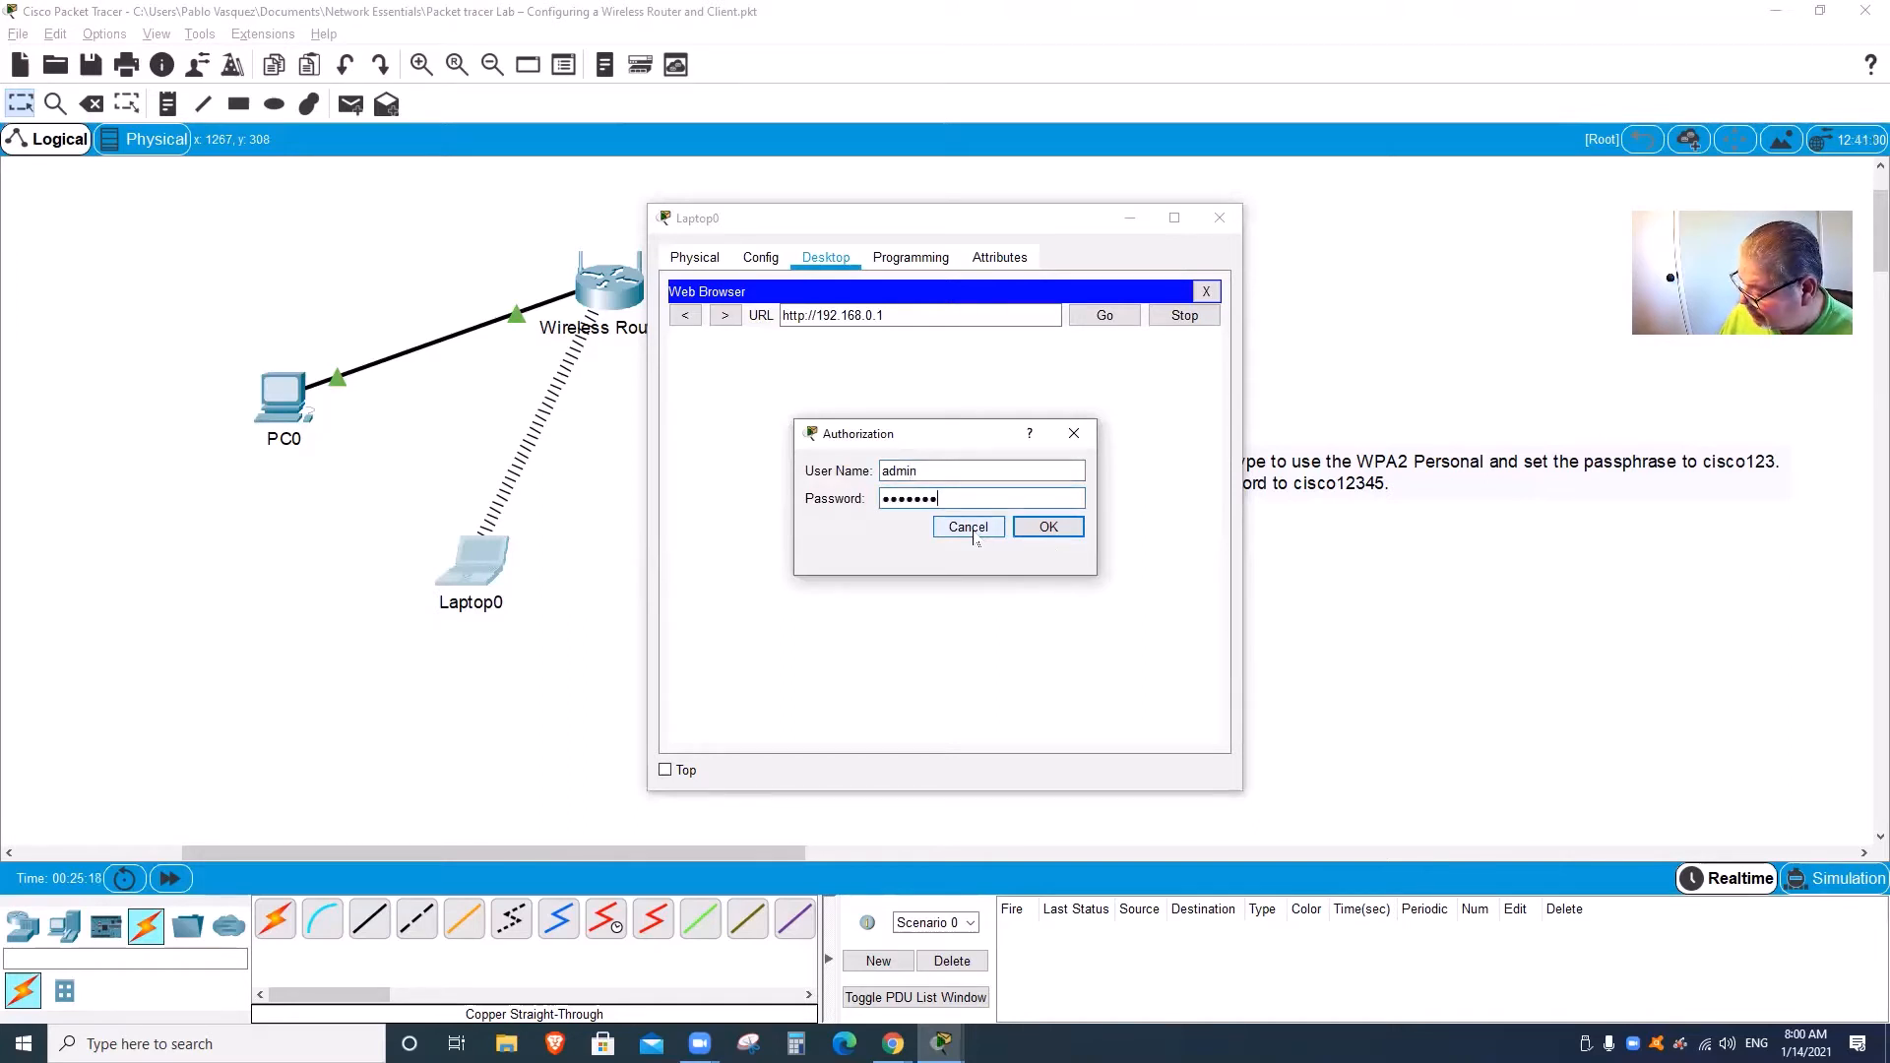
pyautogui.press('Return')
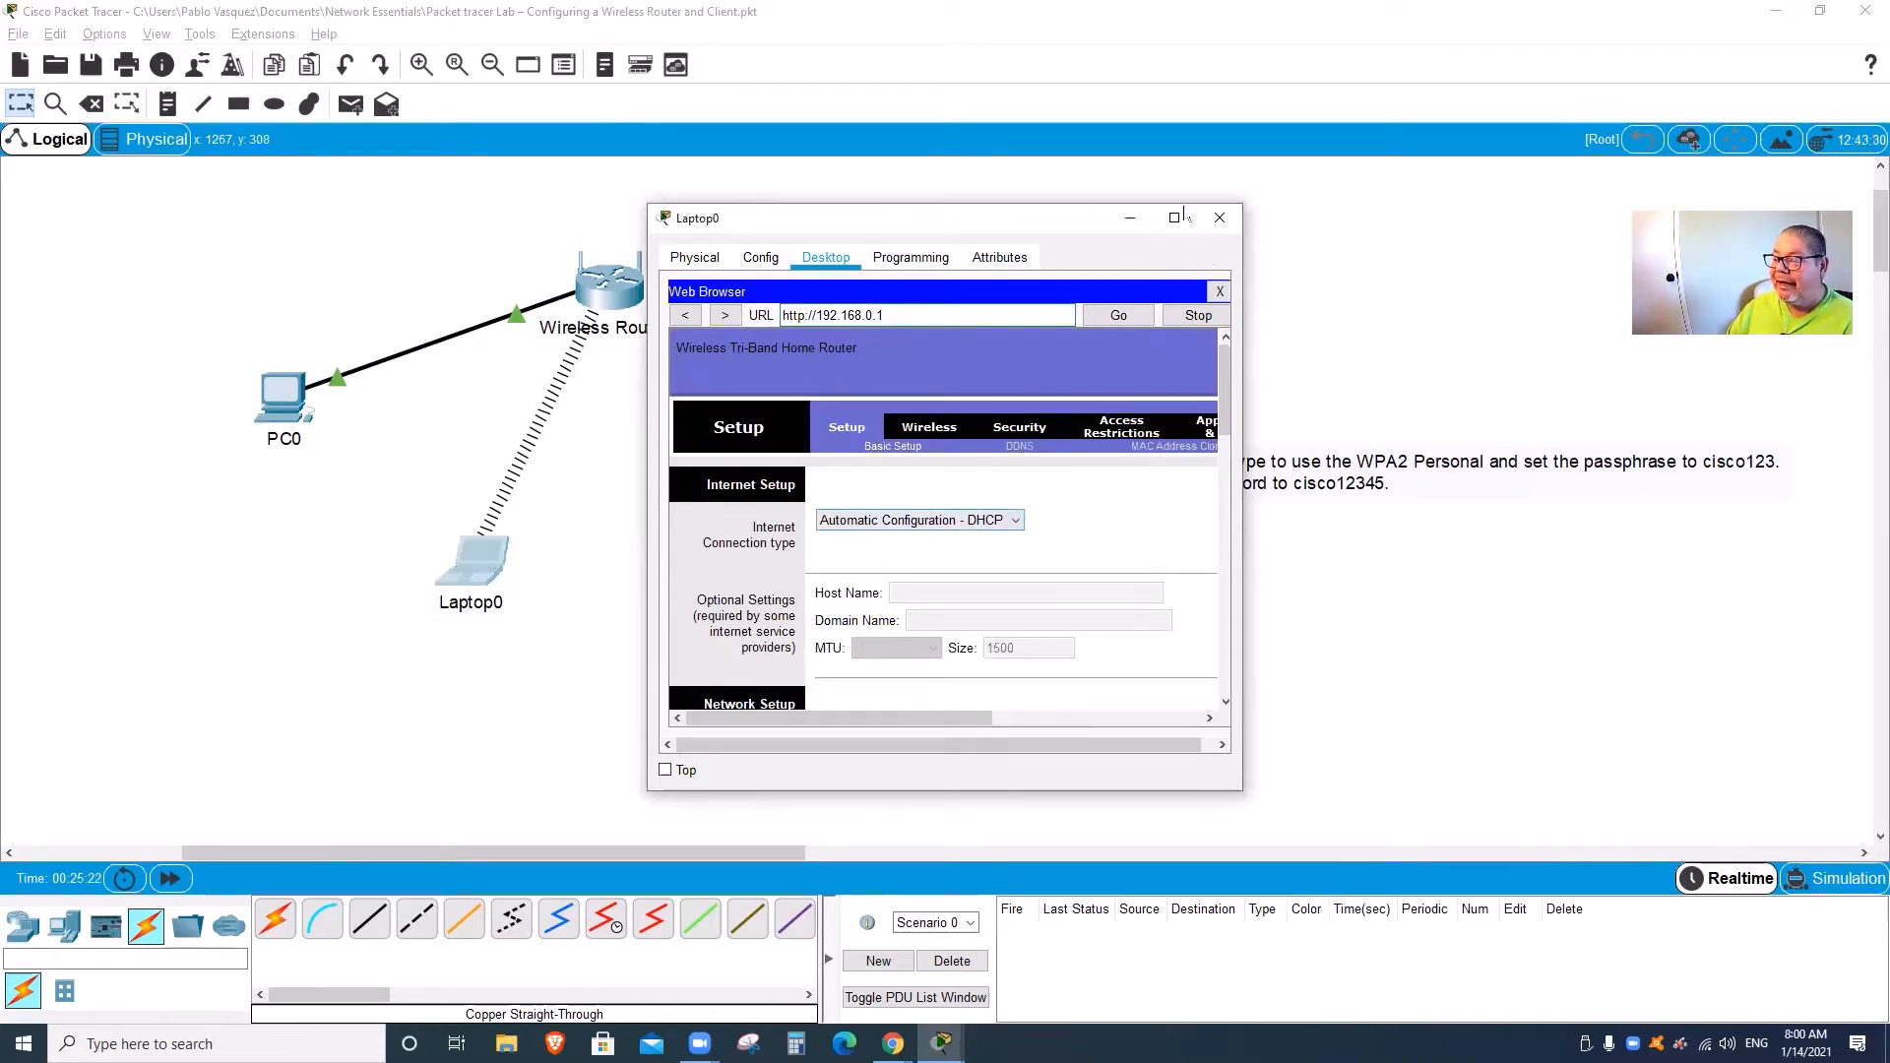
# Step: Move and enlarge Laptop0's window, then go to the router's Wireless Security page
pyautogui.moveTo(1071, 211); pyautogui.dragTo(1051, 127)
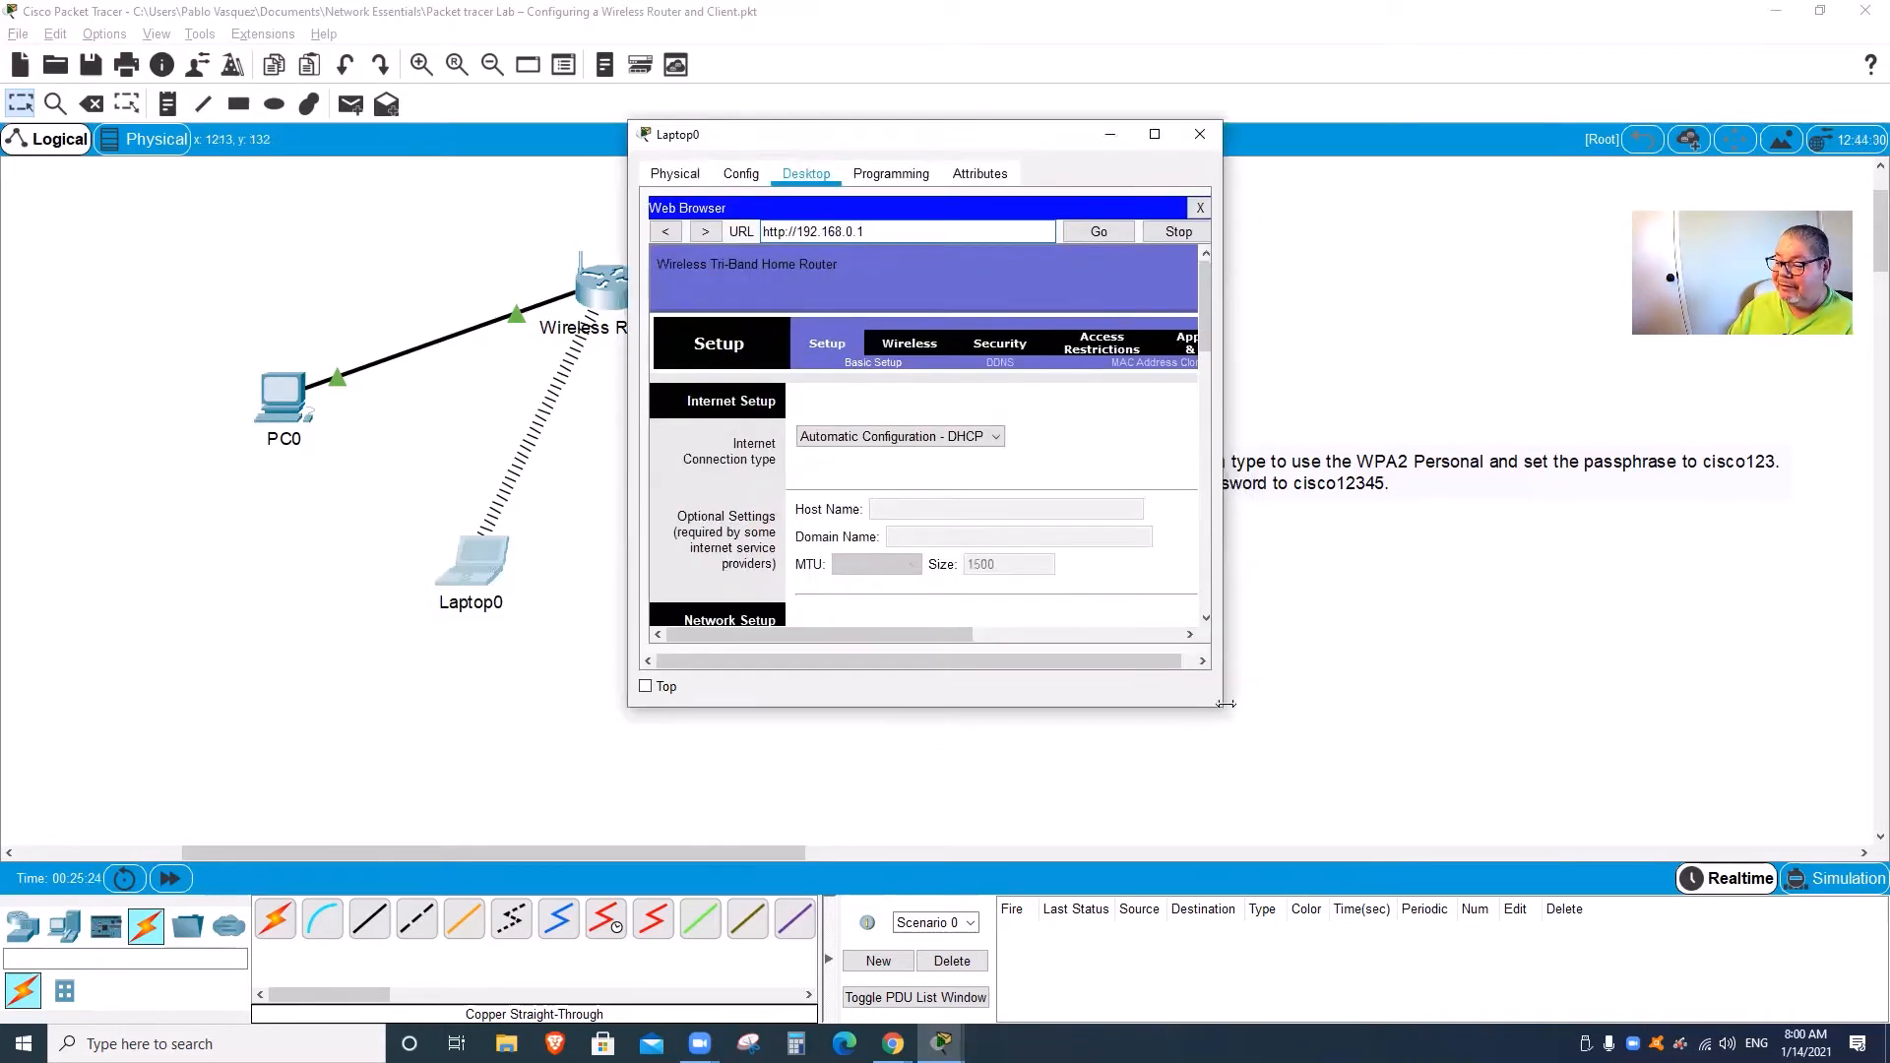
pyautogui.moveTo(1222, 712); pyautogui.dragTo(1511, 873)
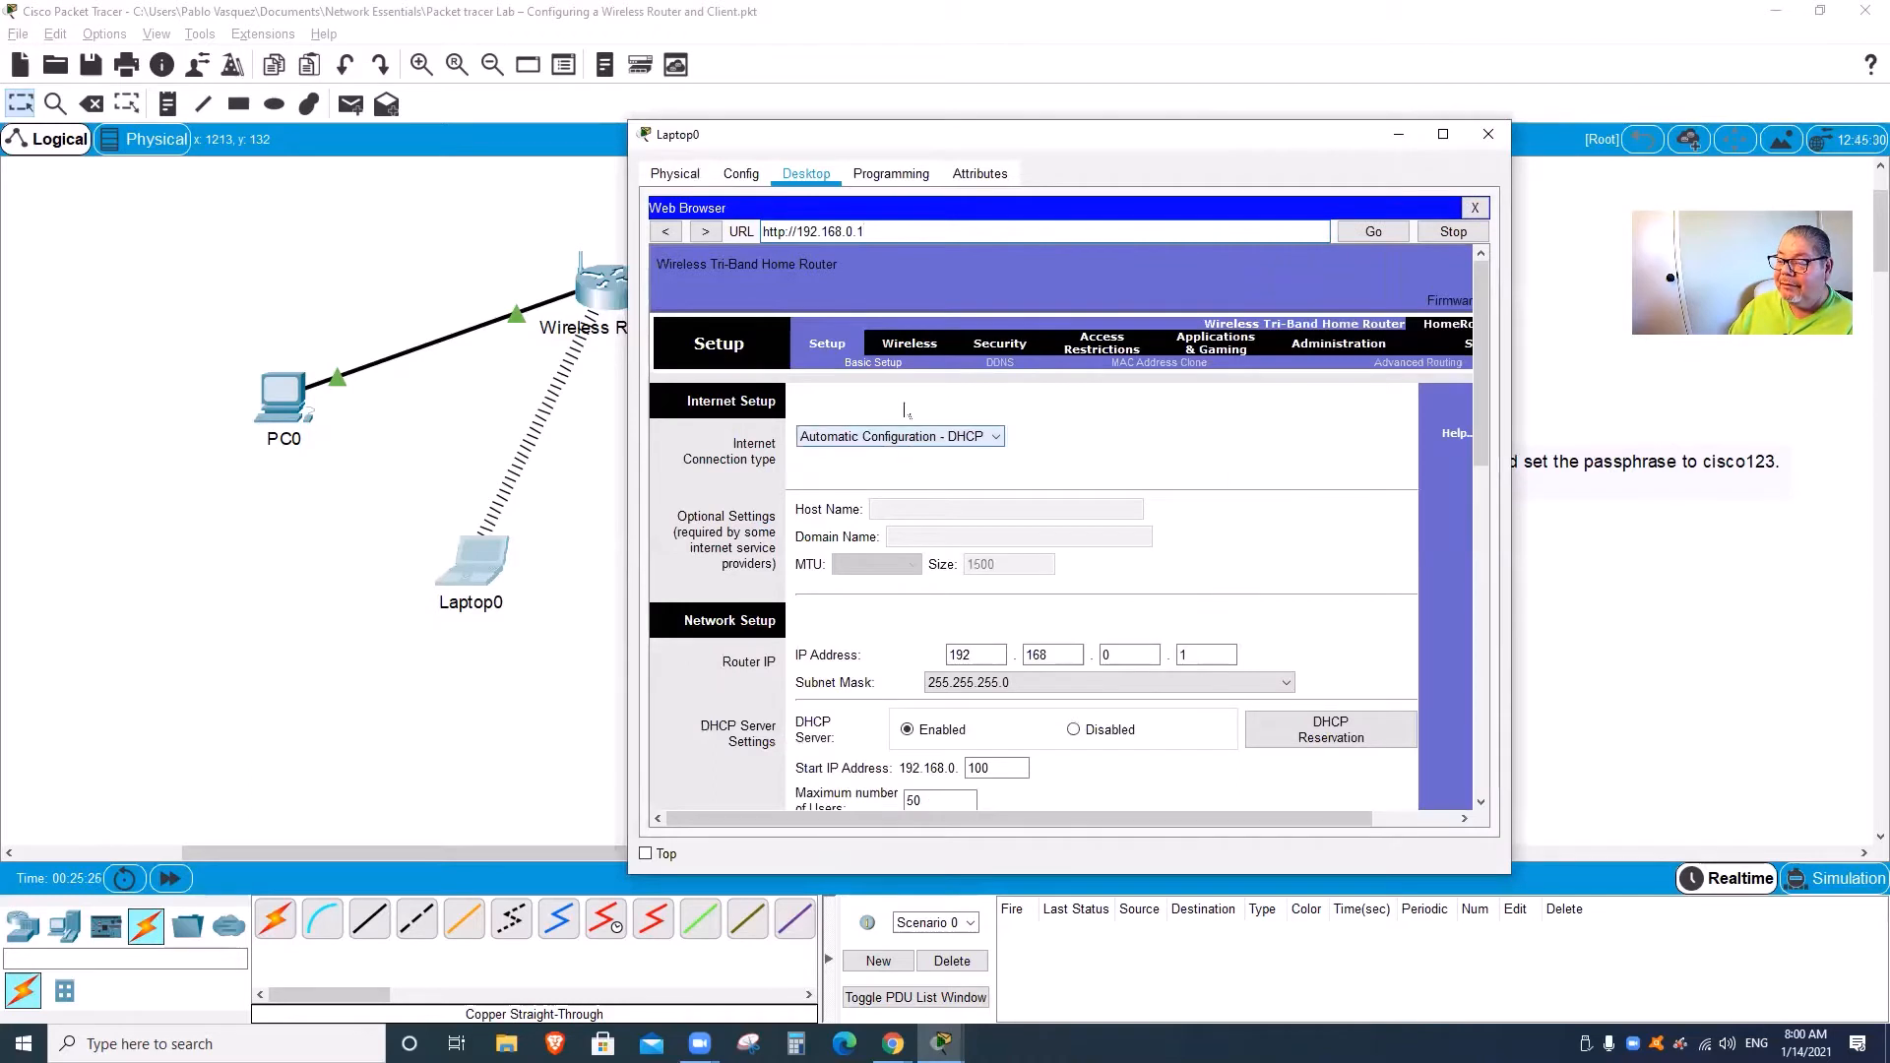
pyautogui.click(915, 343)
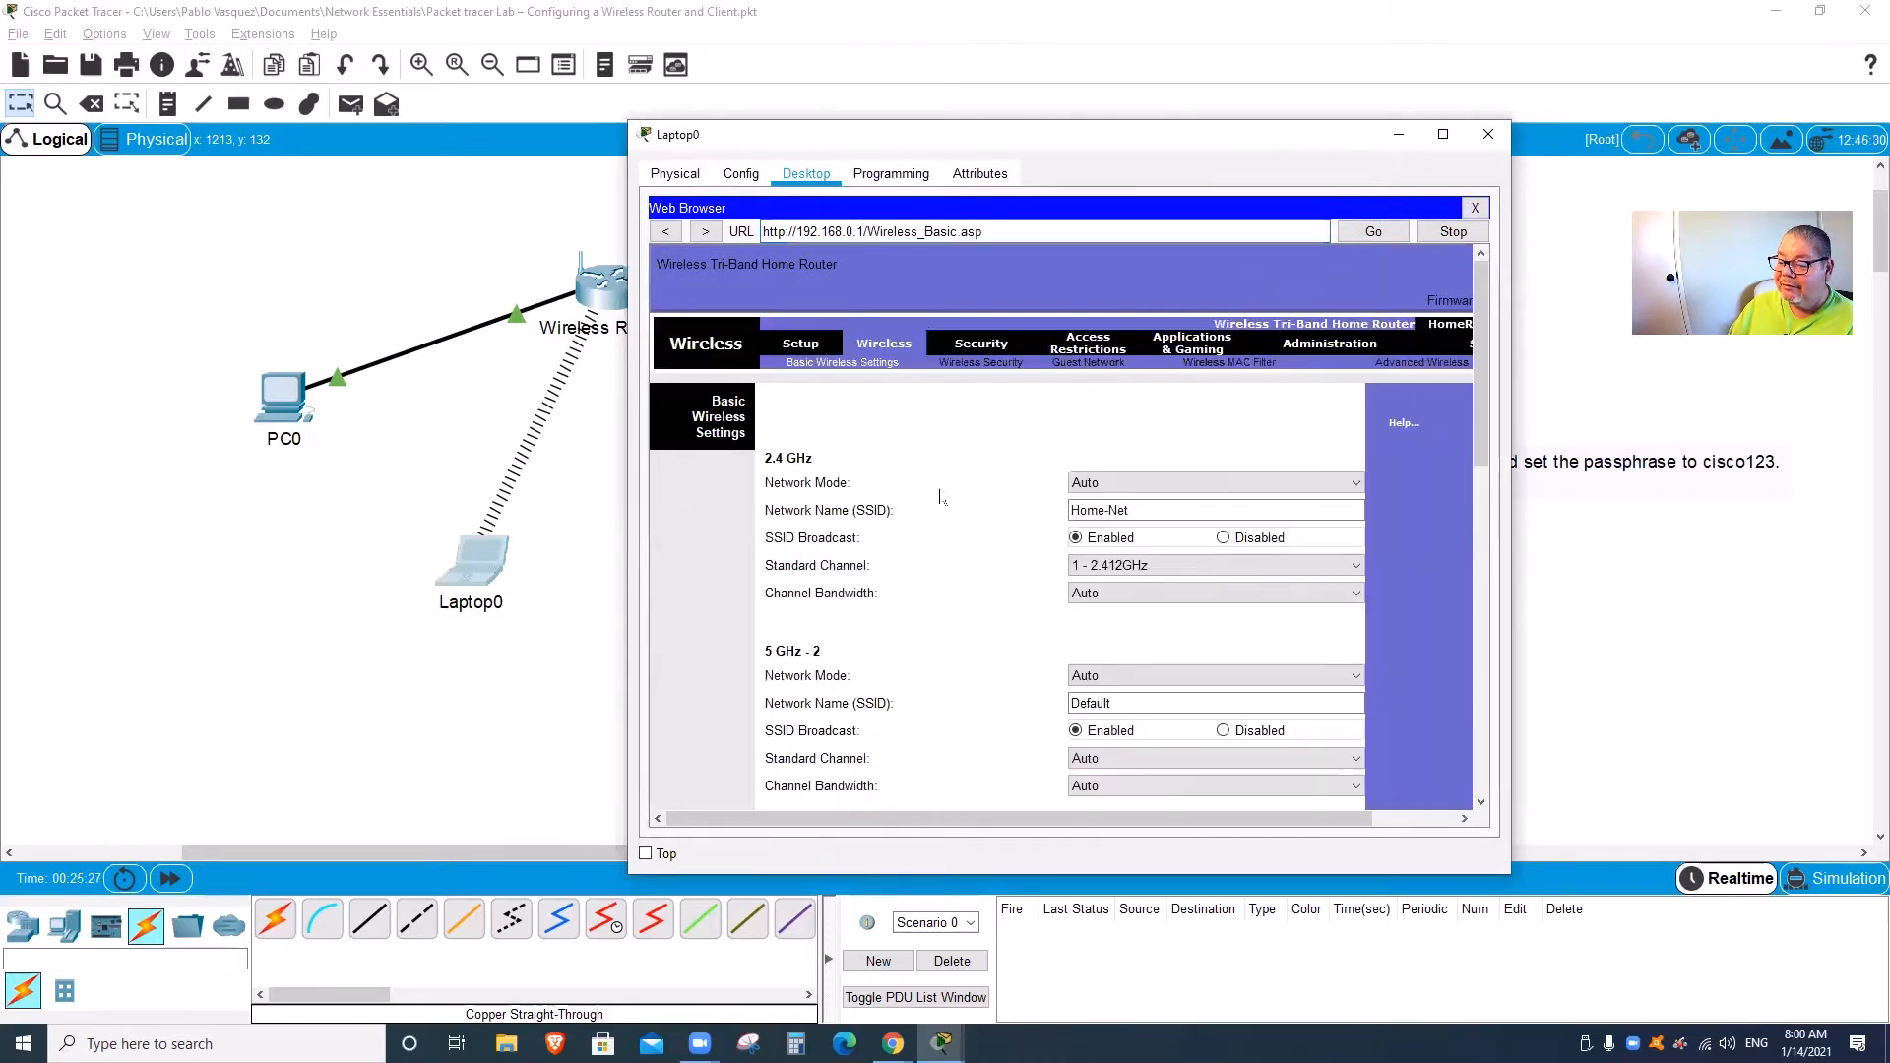
pyautogui.click(1008, 366)
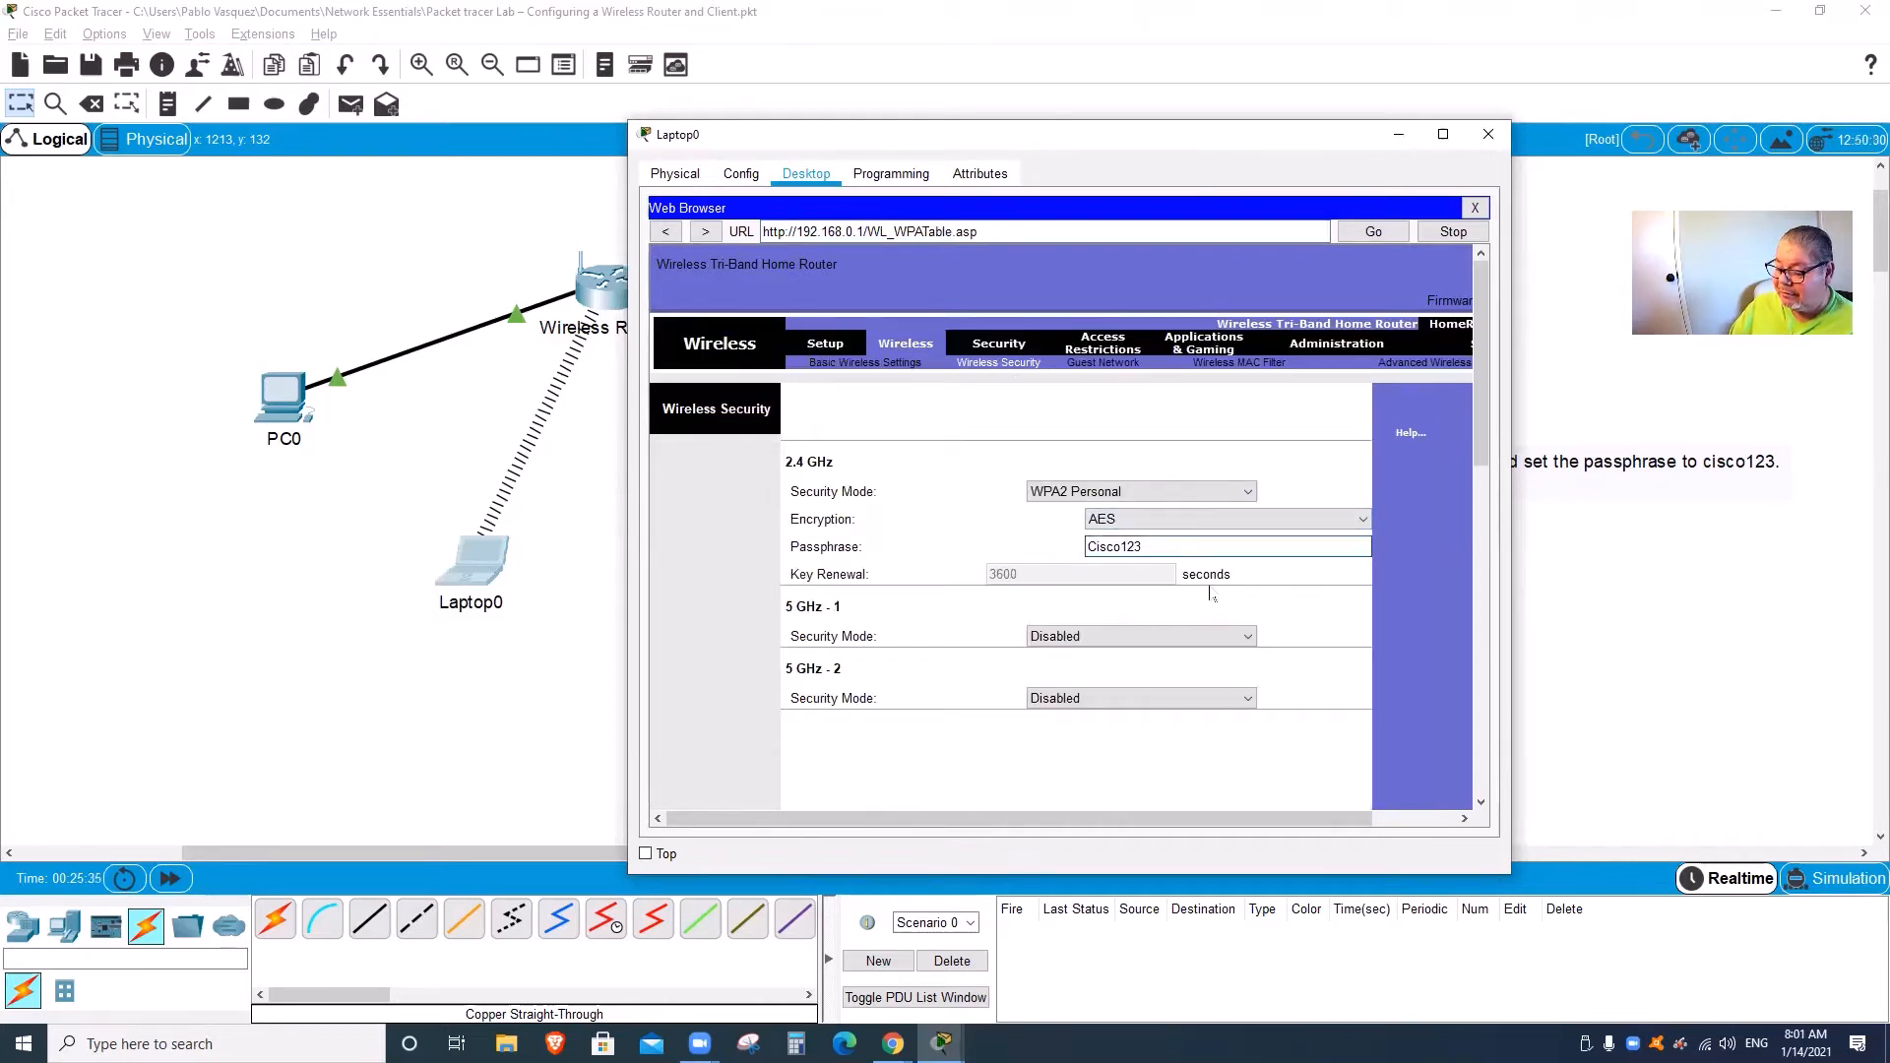
# Step: Change the passphrase's capital C to lowercase, save, and return to Basic Wireless Settings
pyautogui.press('BackSpace')
pyautogui.write('c')
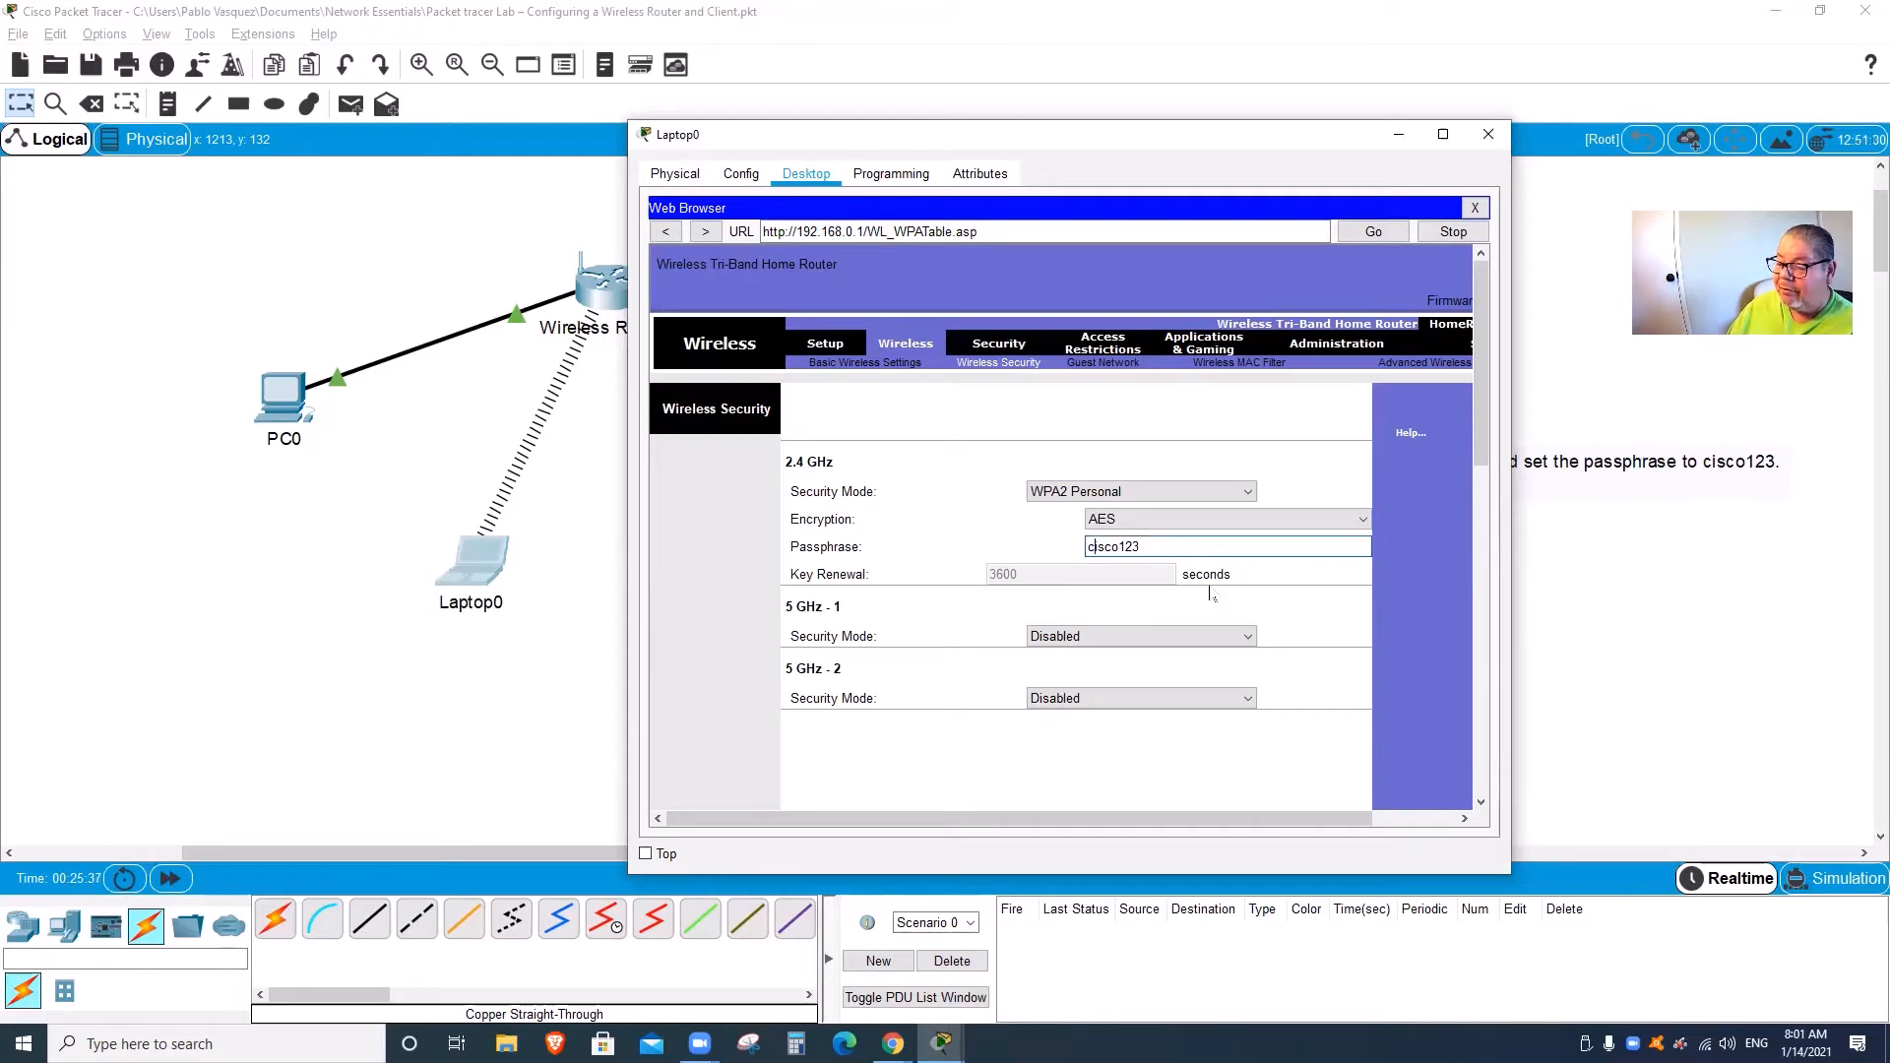
pyautogui.scroll(-10, 1484, 515)
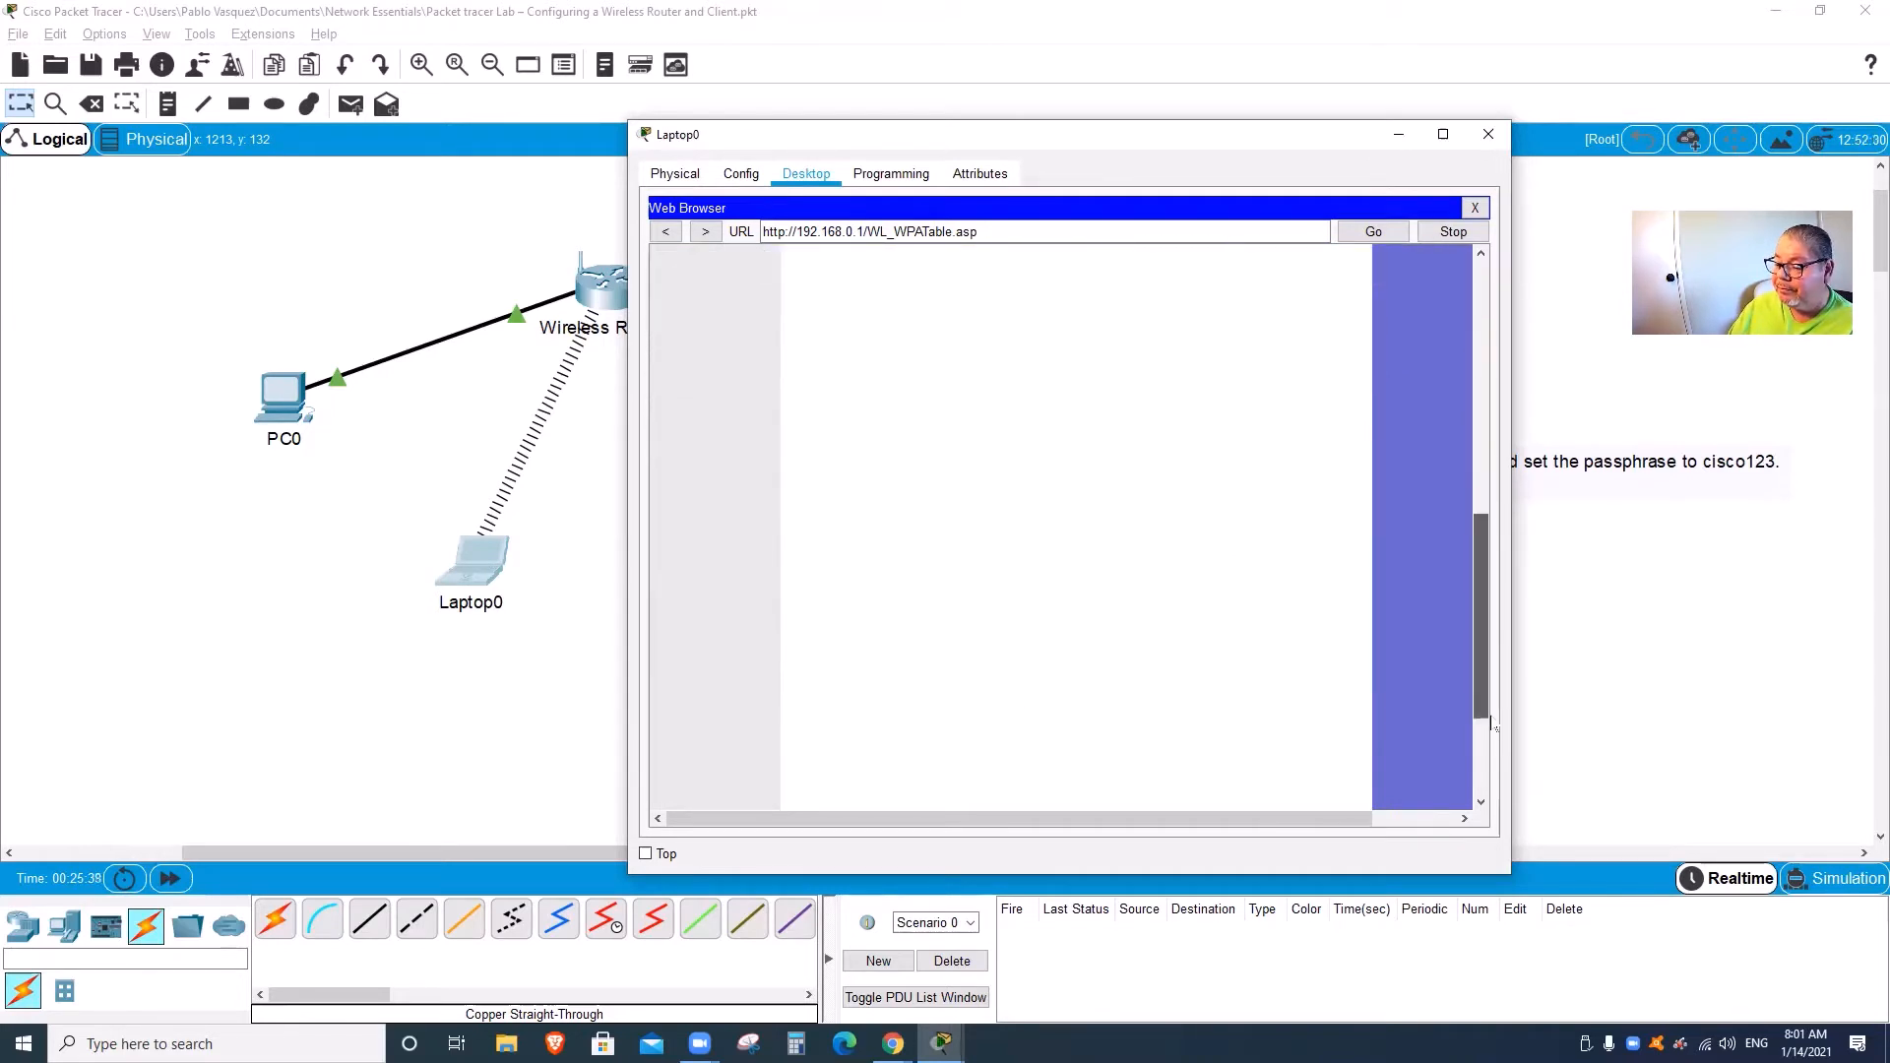
pyautogui.click(1165, 783)
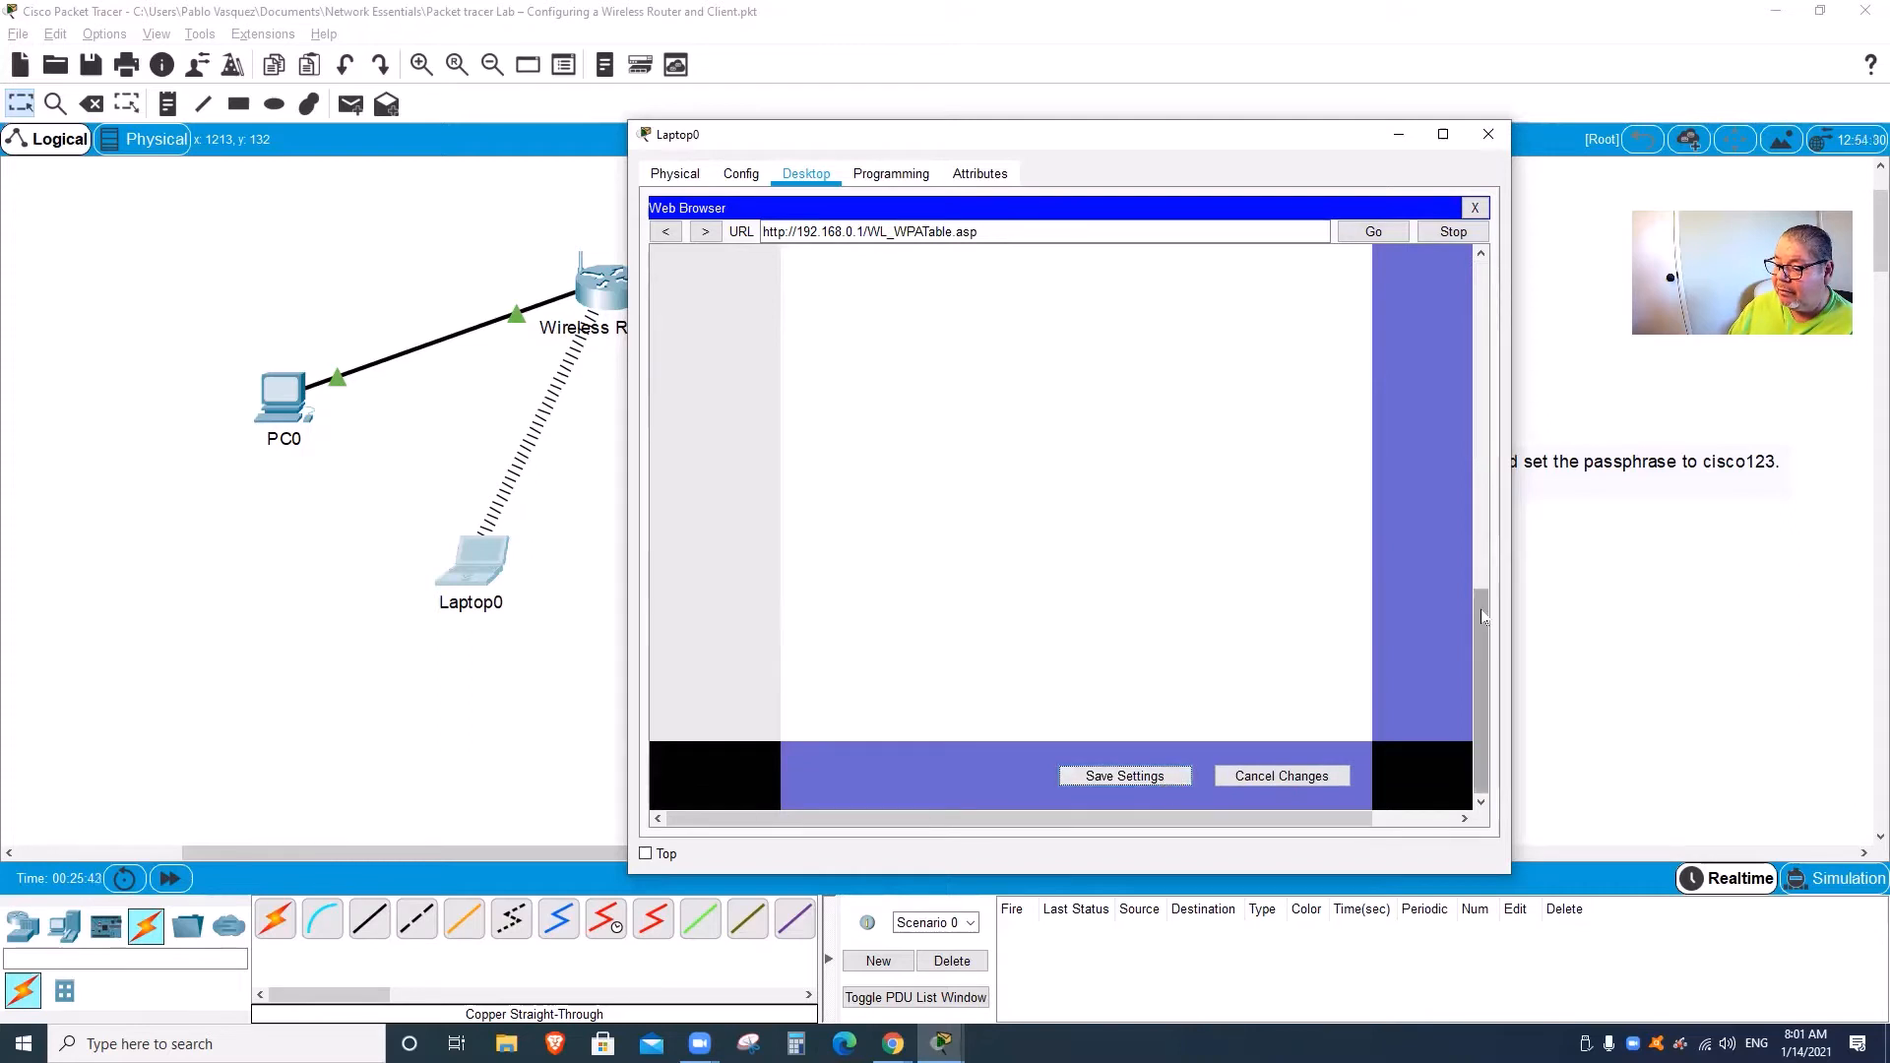
pyautogui.moveTo(1482, 596); pyautogui.dragTo(1484, 318)
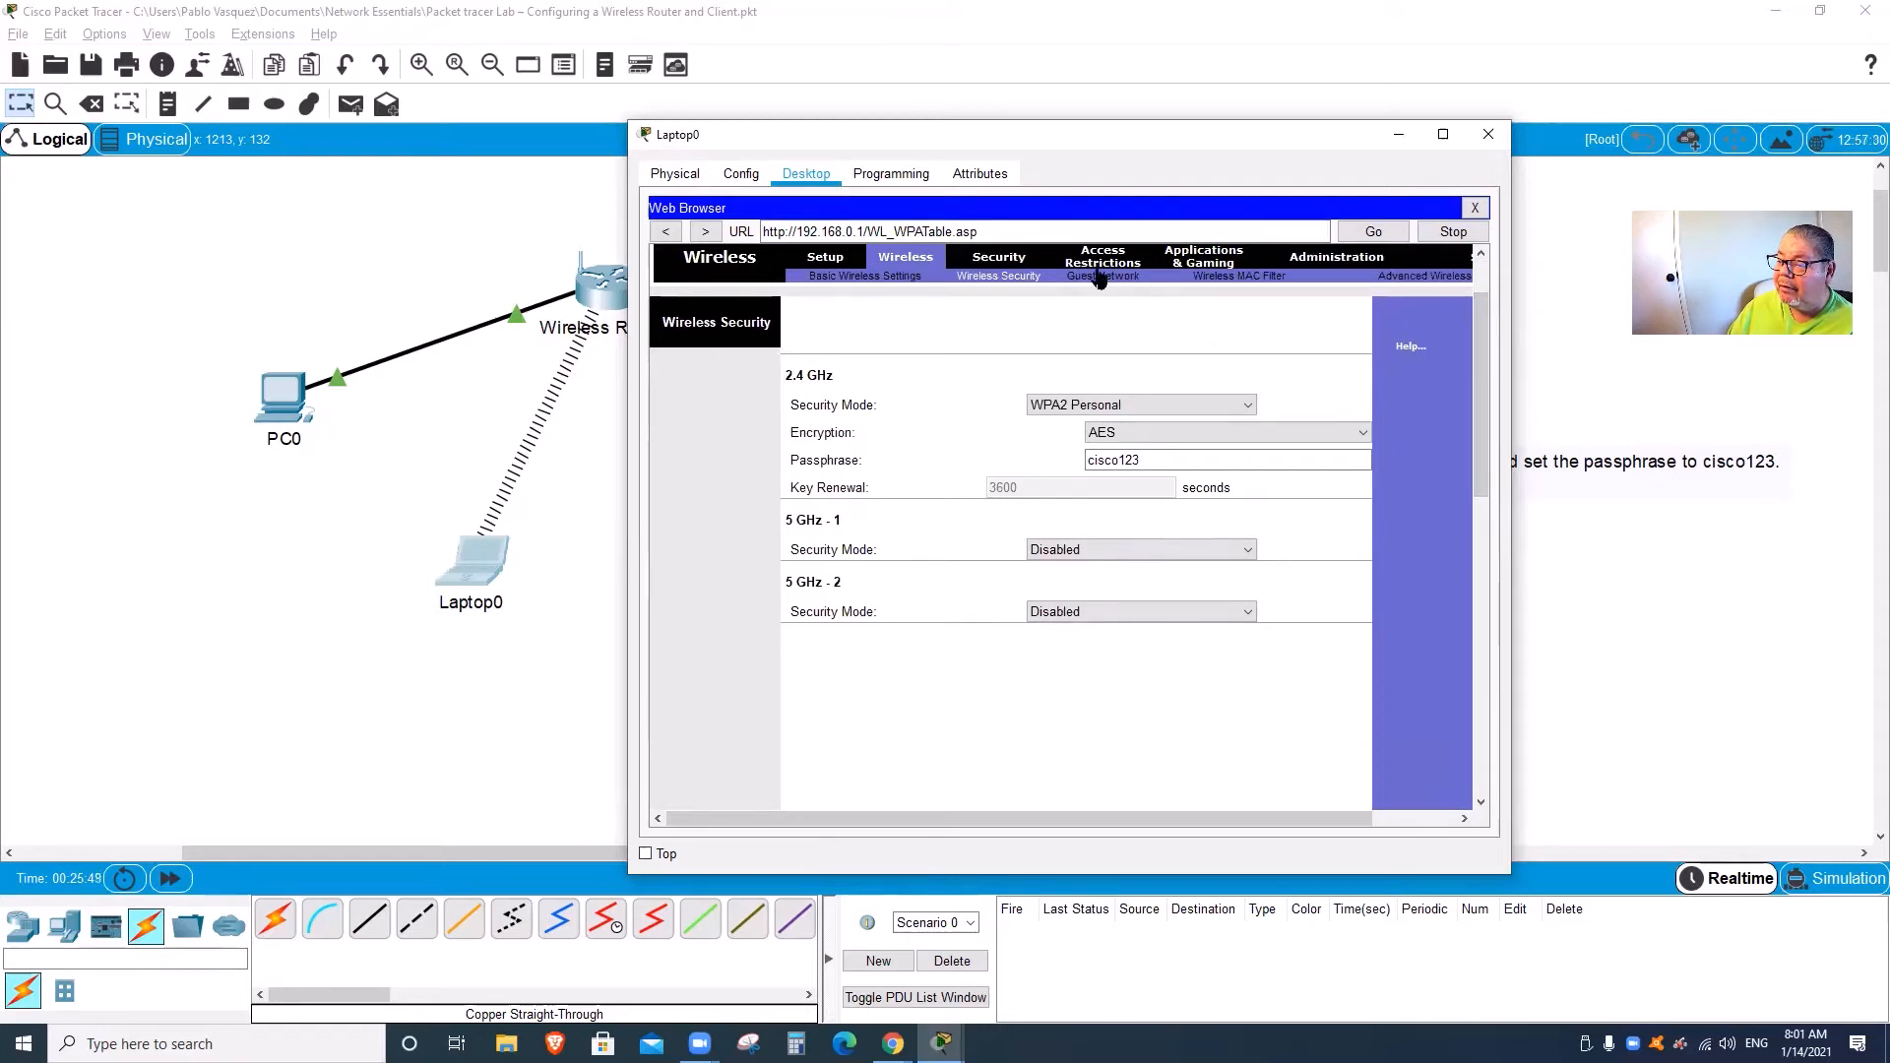
pyautogui.click(895, 277)
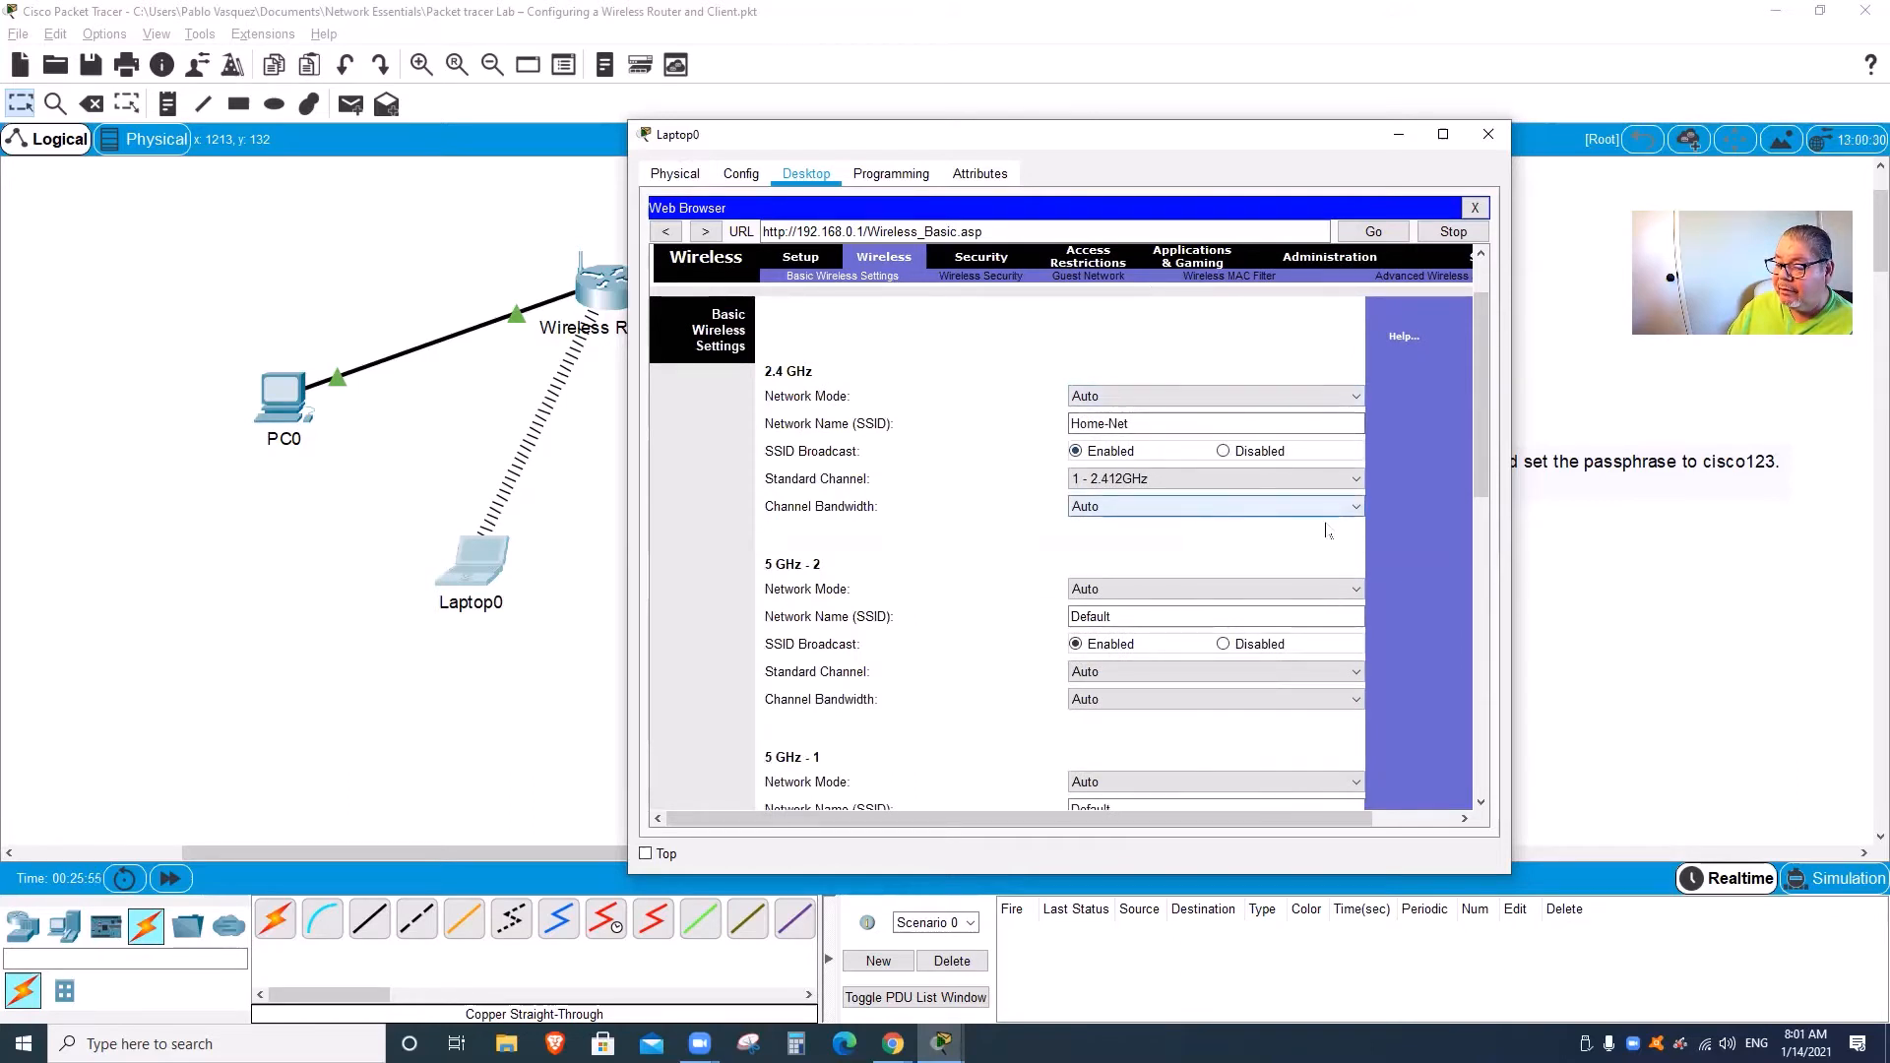
# Step: Turn off SSID broadcast on both the 5 GHz - 1 and 5 GHz - 2 radios
pyautogui.scroll(-3, 1479, 502)
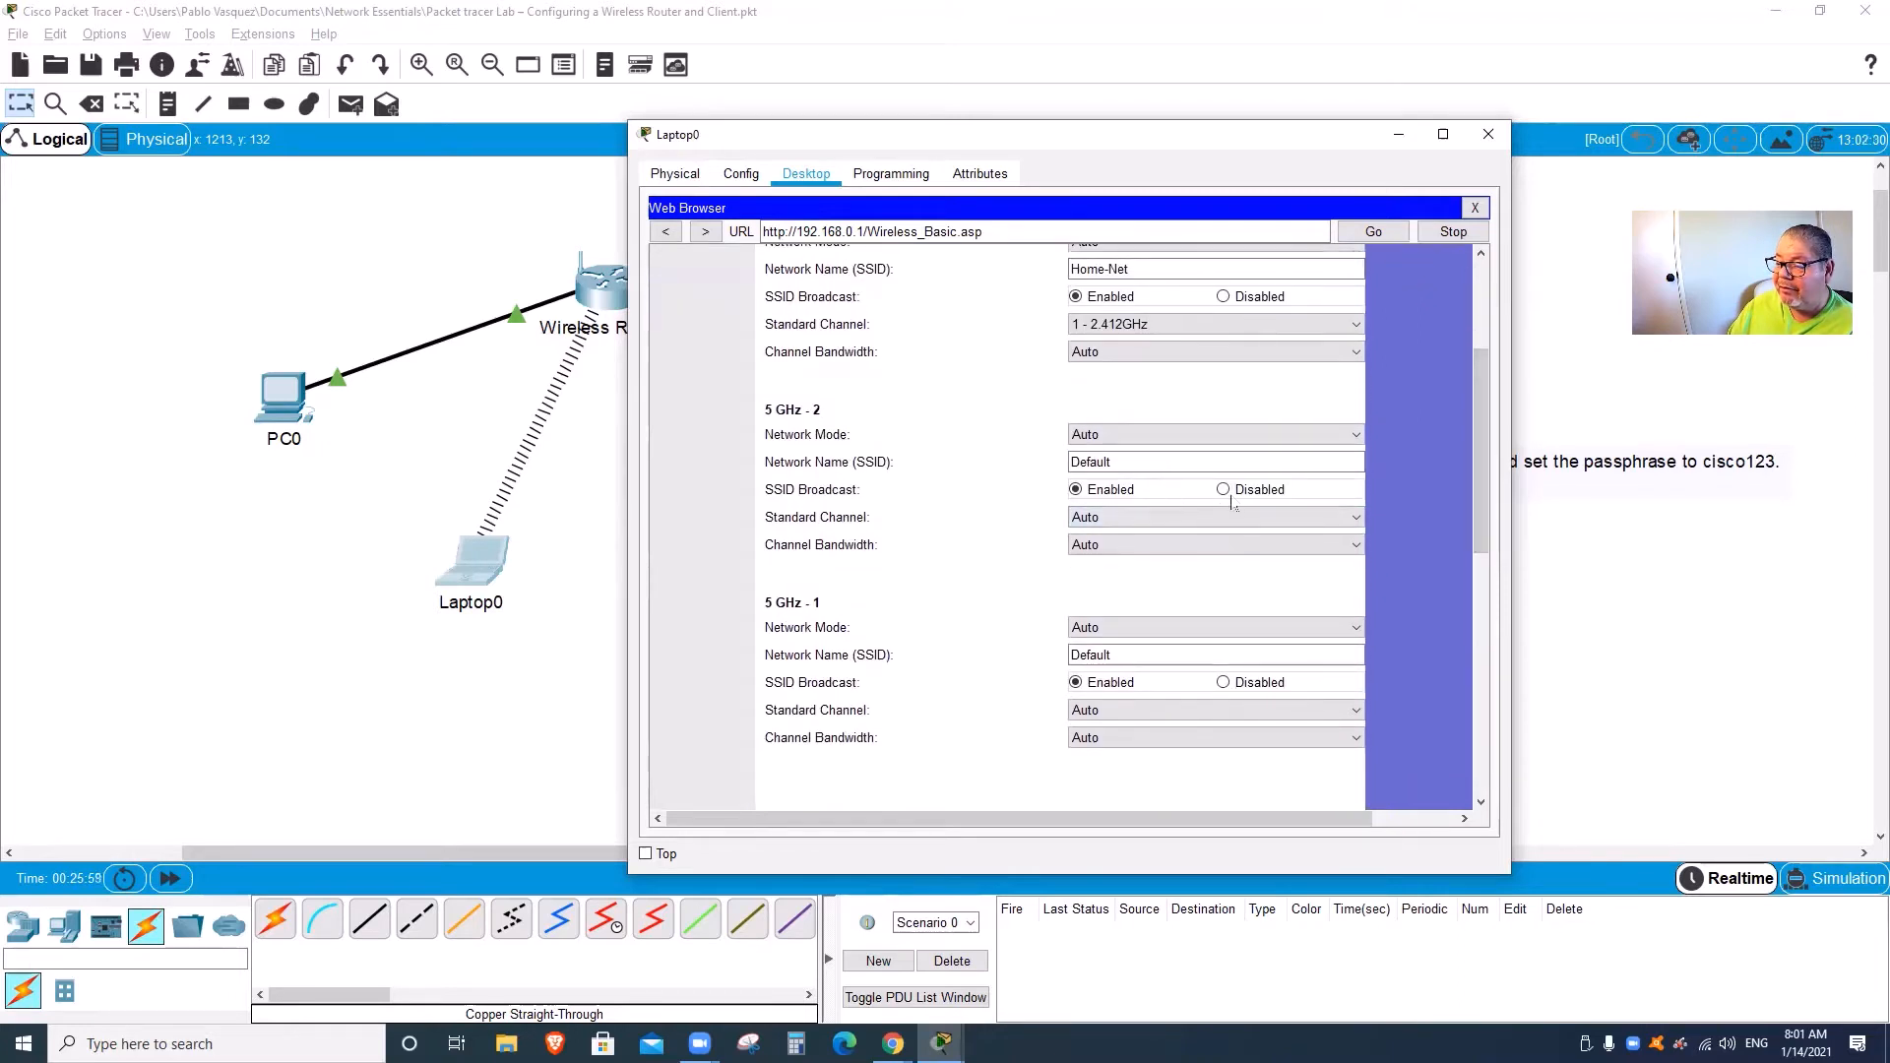
pyautogui.click(1223, 490)
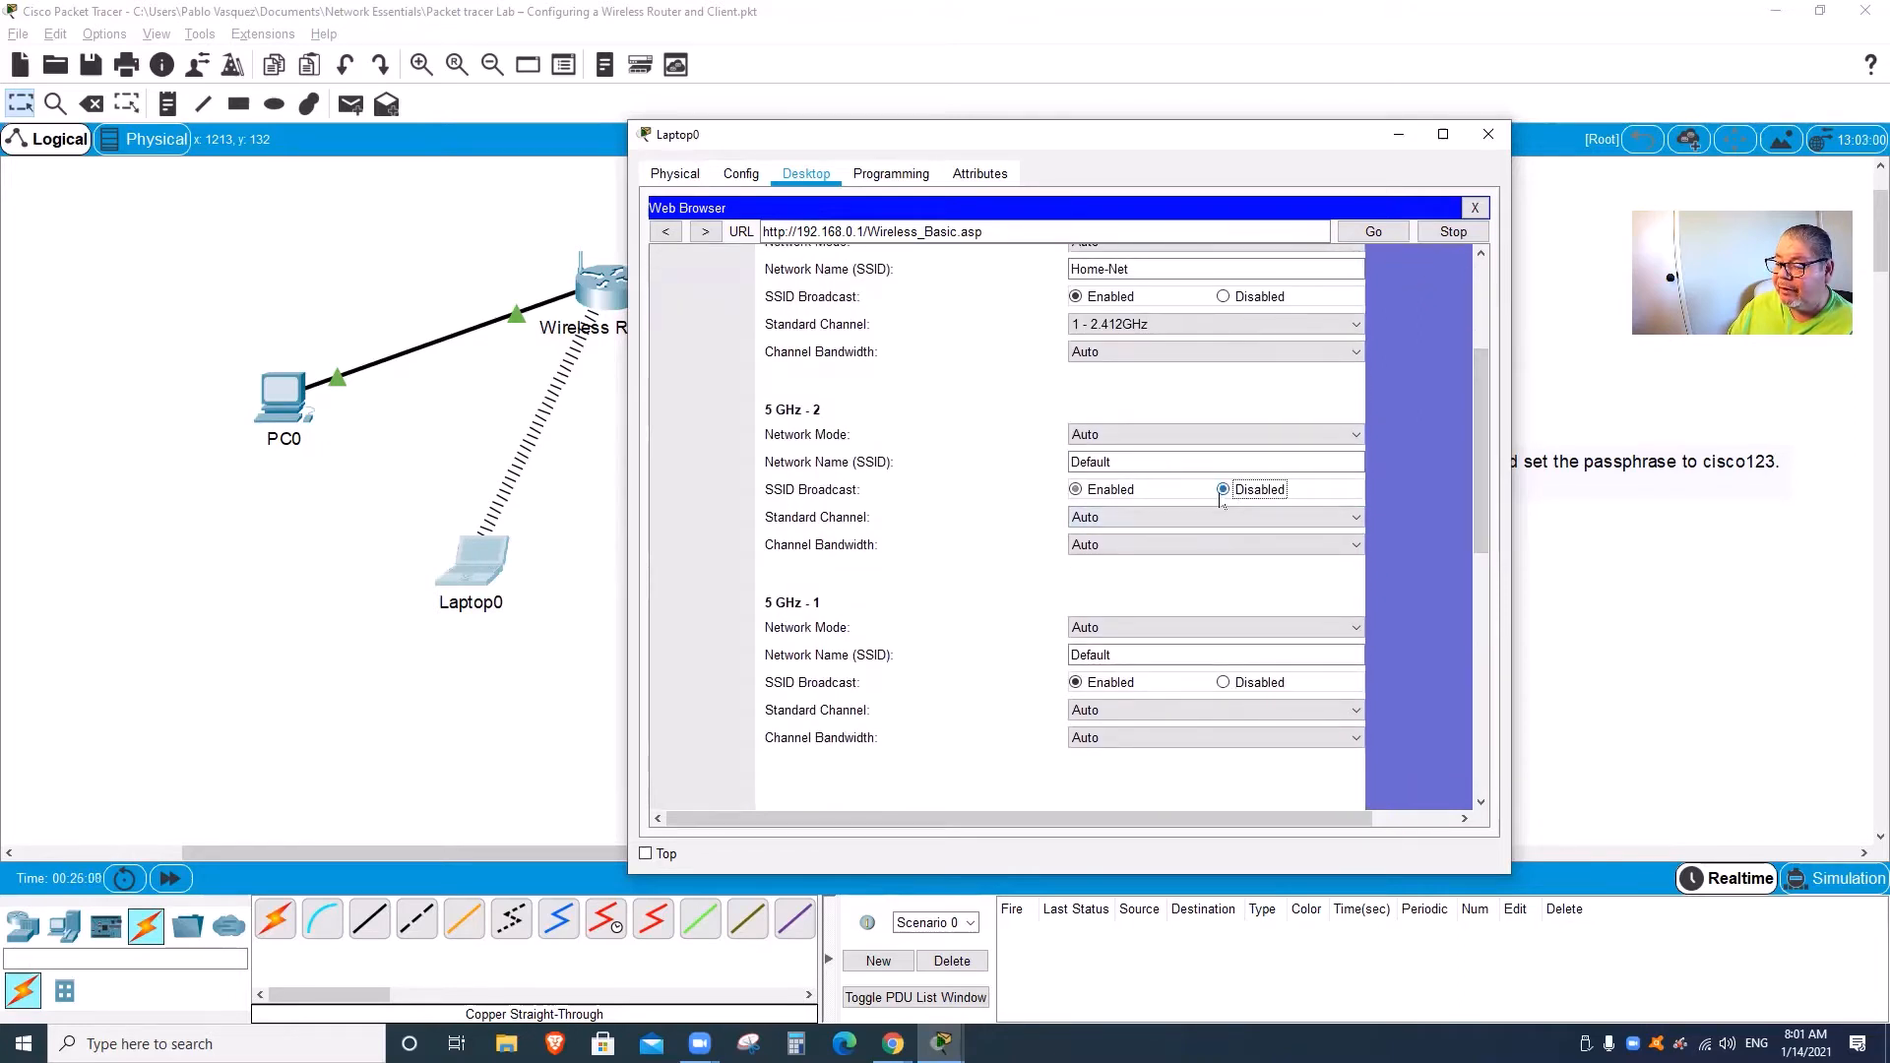
pyautogui.click(1223, 683)
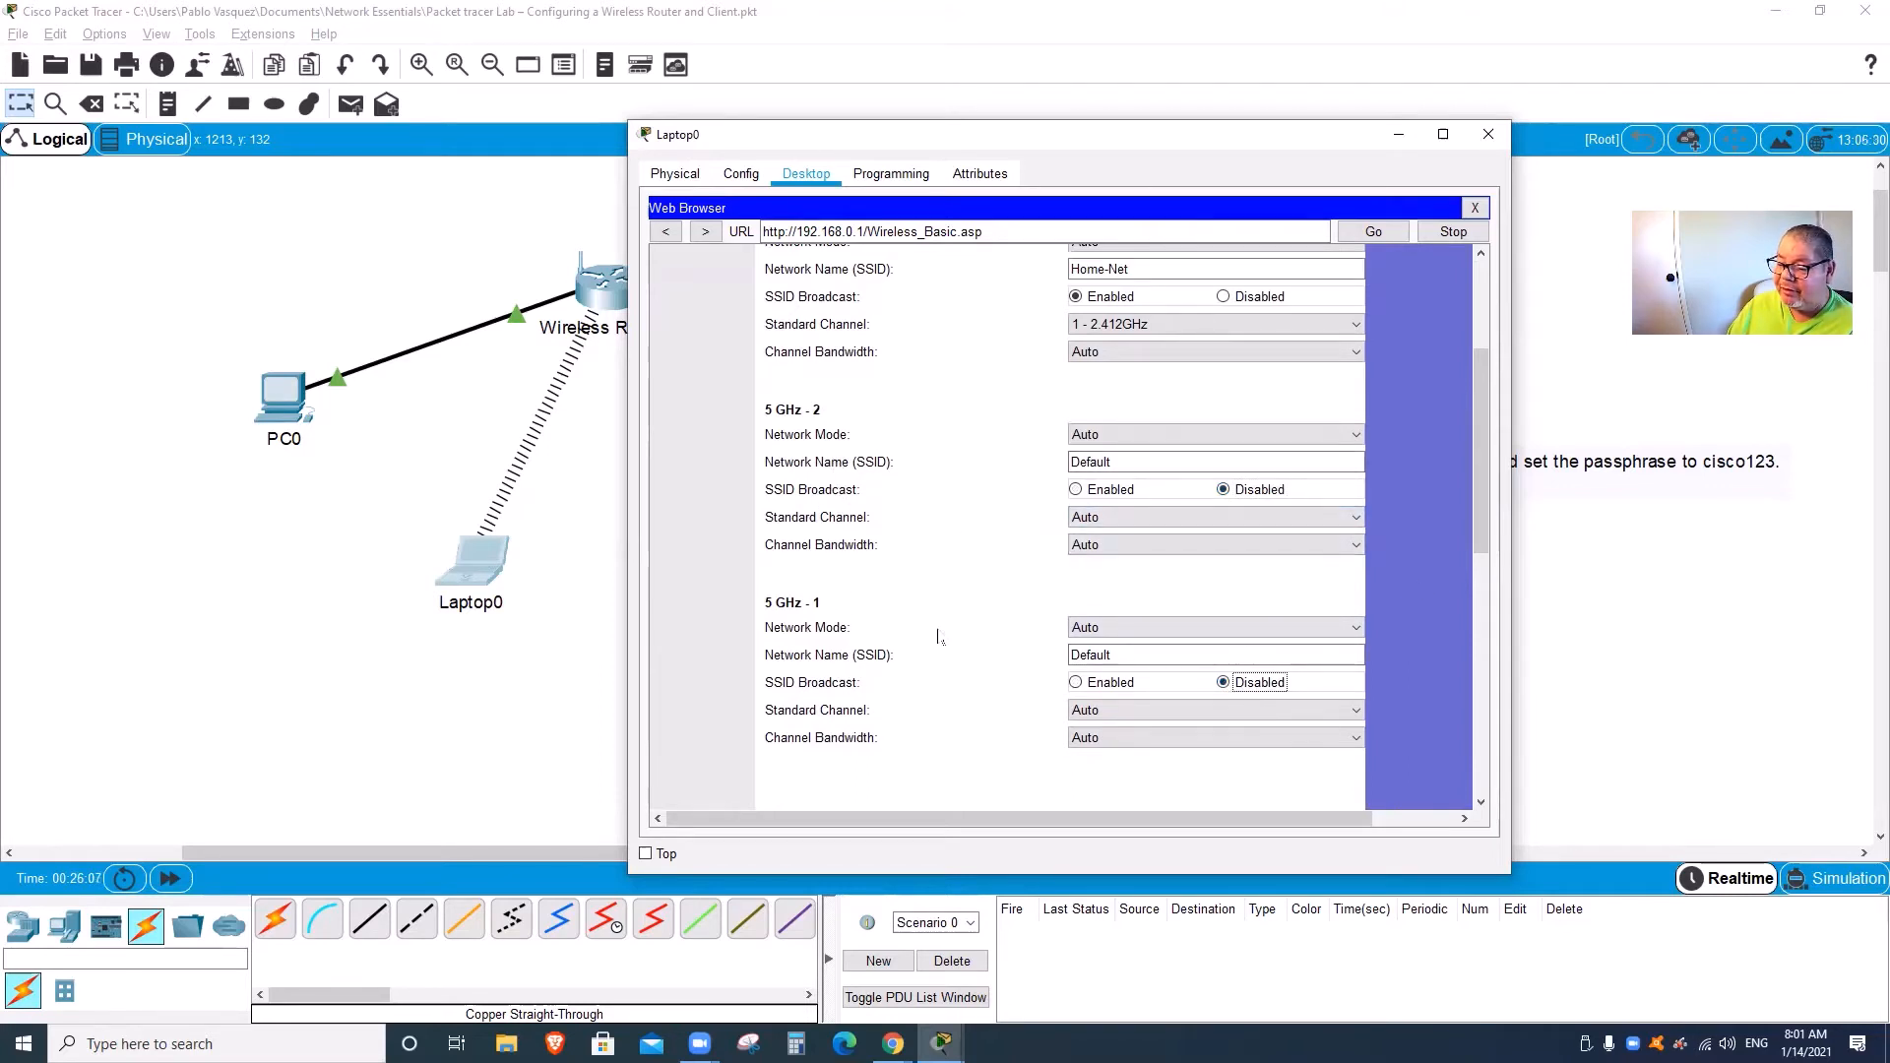
pyautogui.scroll(2, 1036, 430)
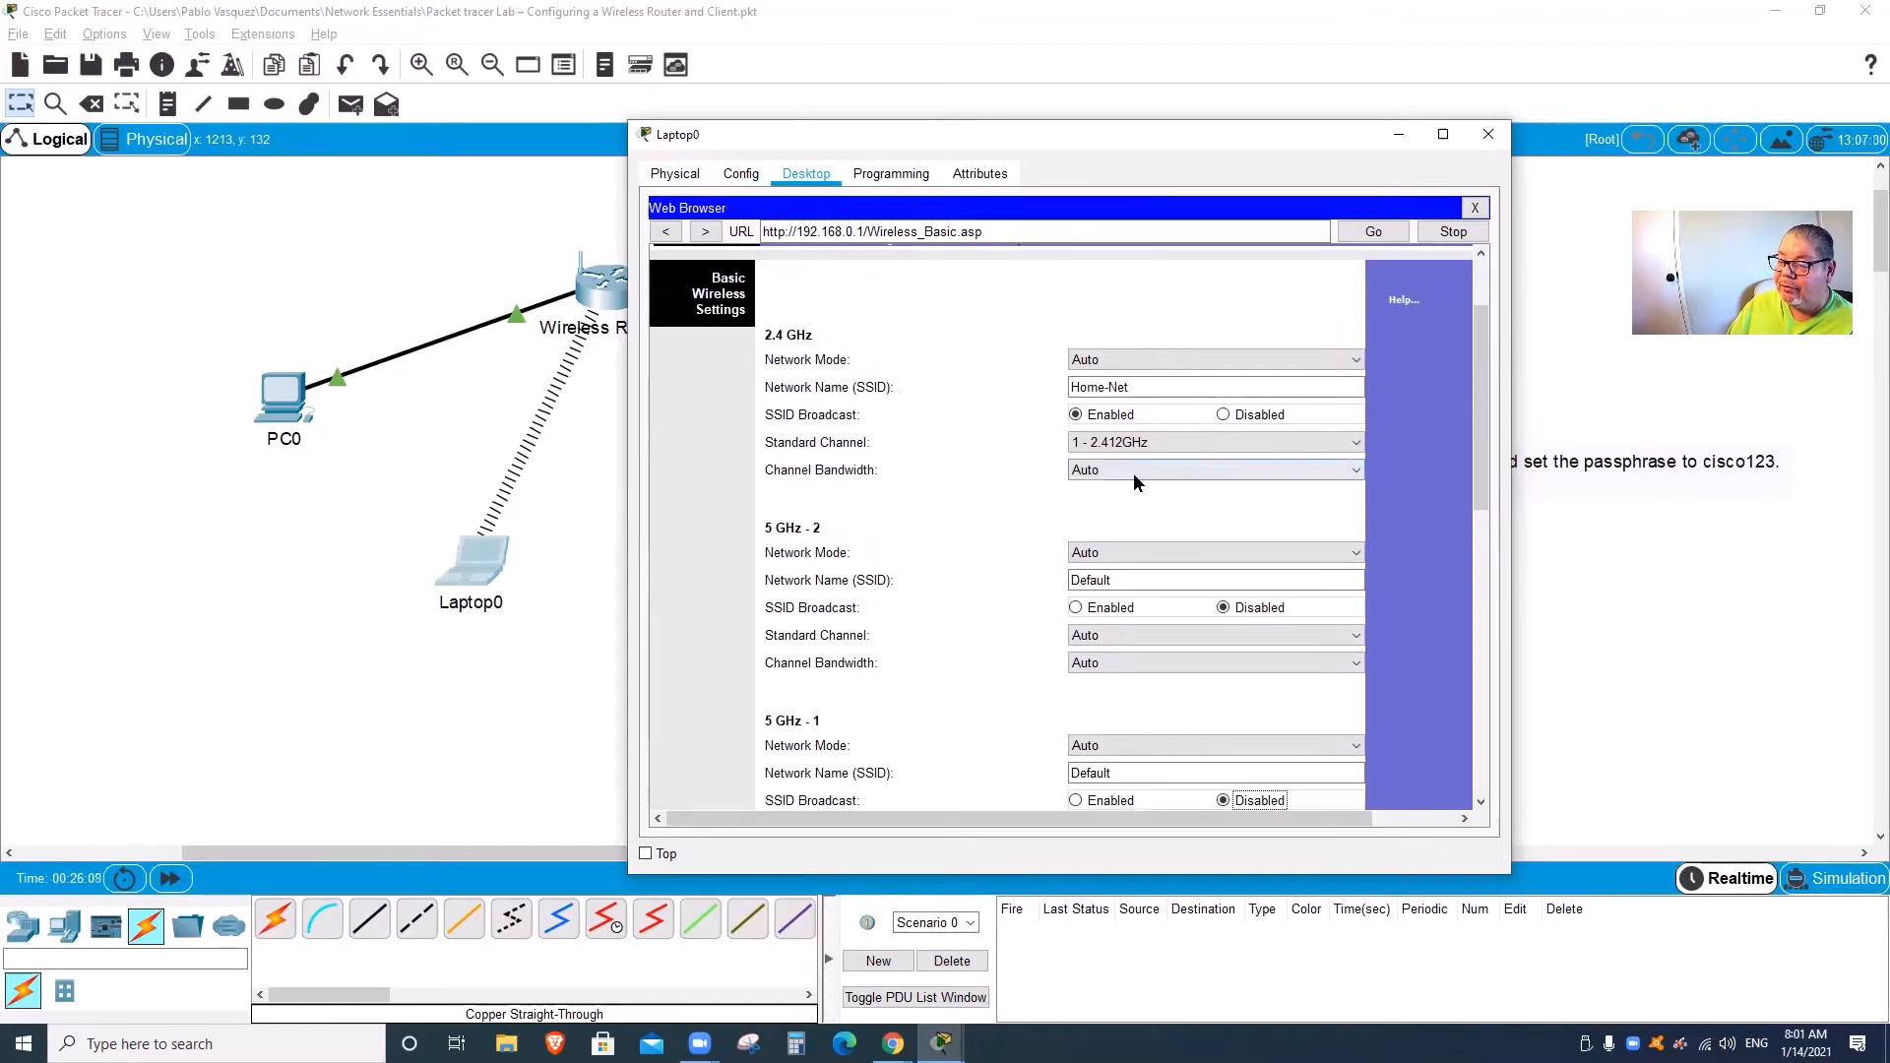
pyautogui.scroll(-1, 1134, 472)
pyautogui.scroll(2, 1208, 499)
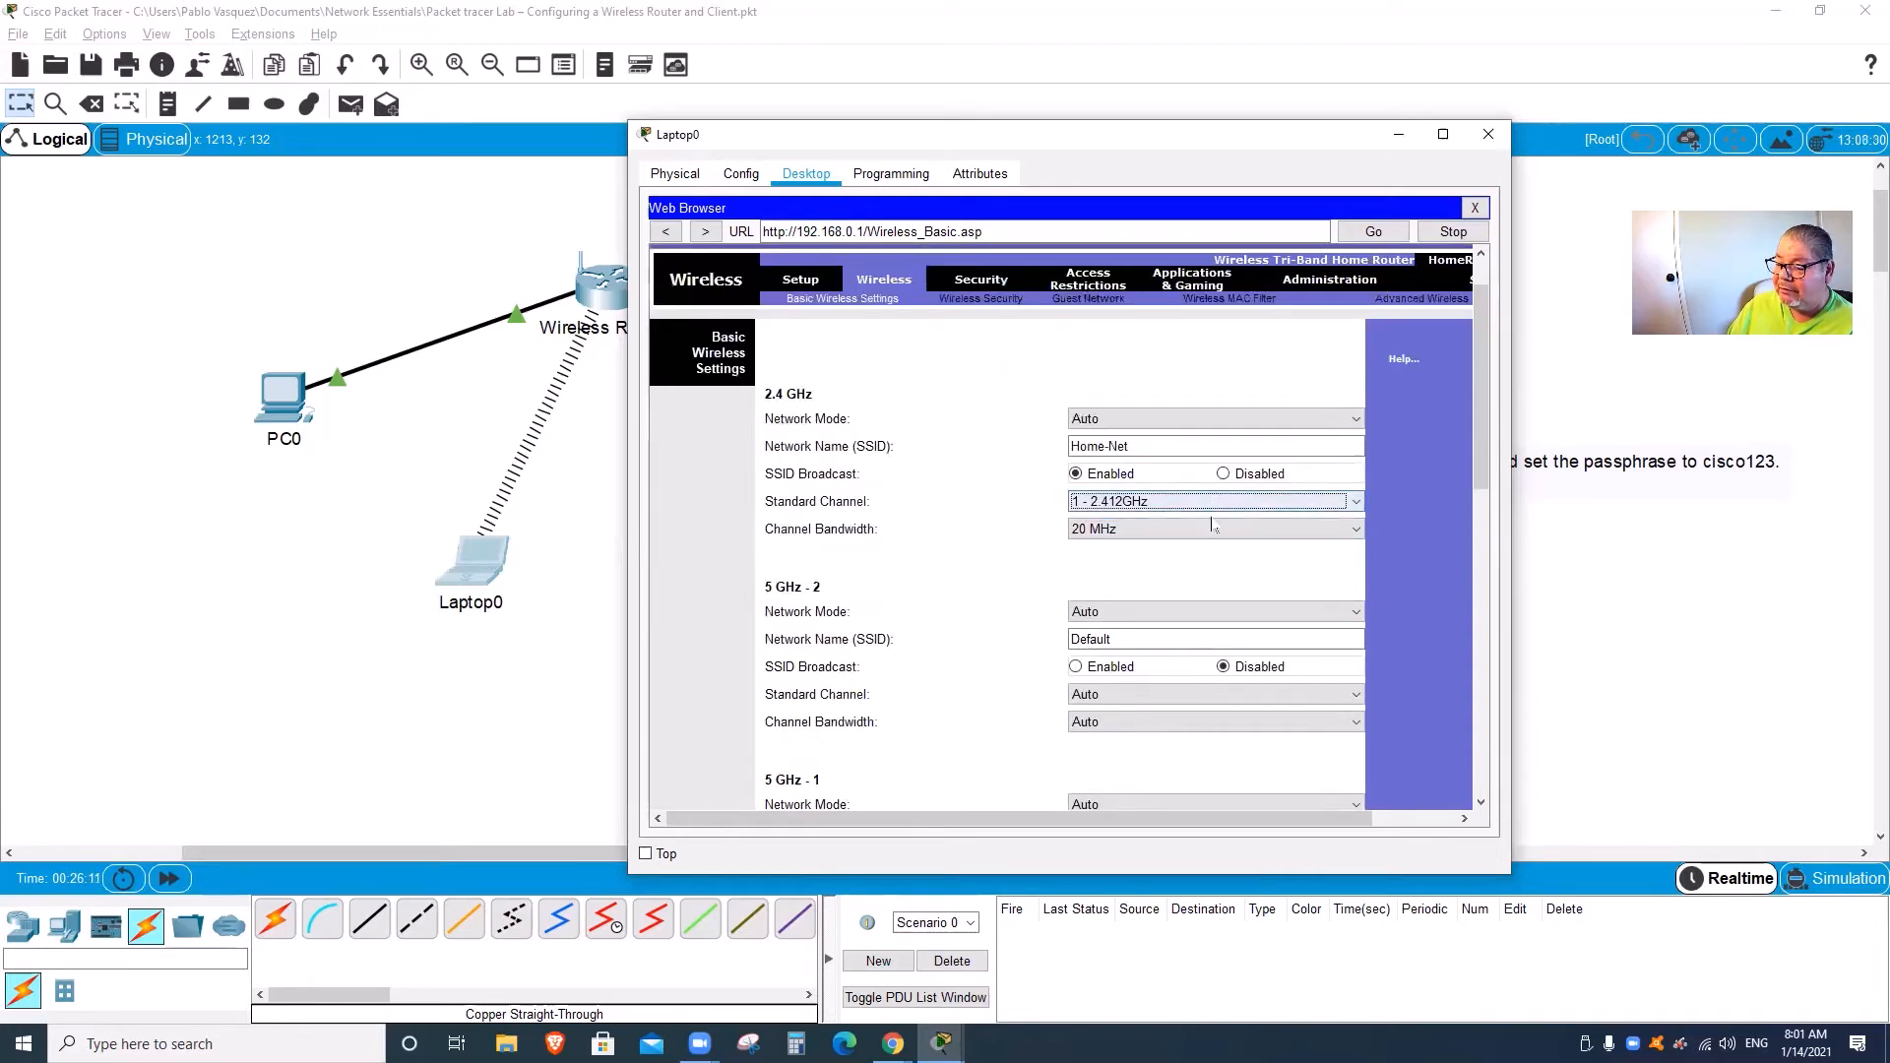
# Step: Set 2.4 GHz channel bandwidth to Auto and save the basic wireless settings
pyautogui.click(1339, 588)
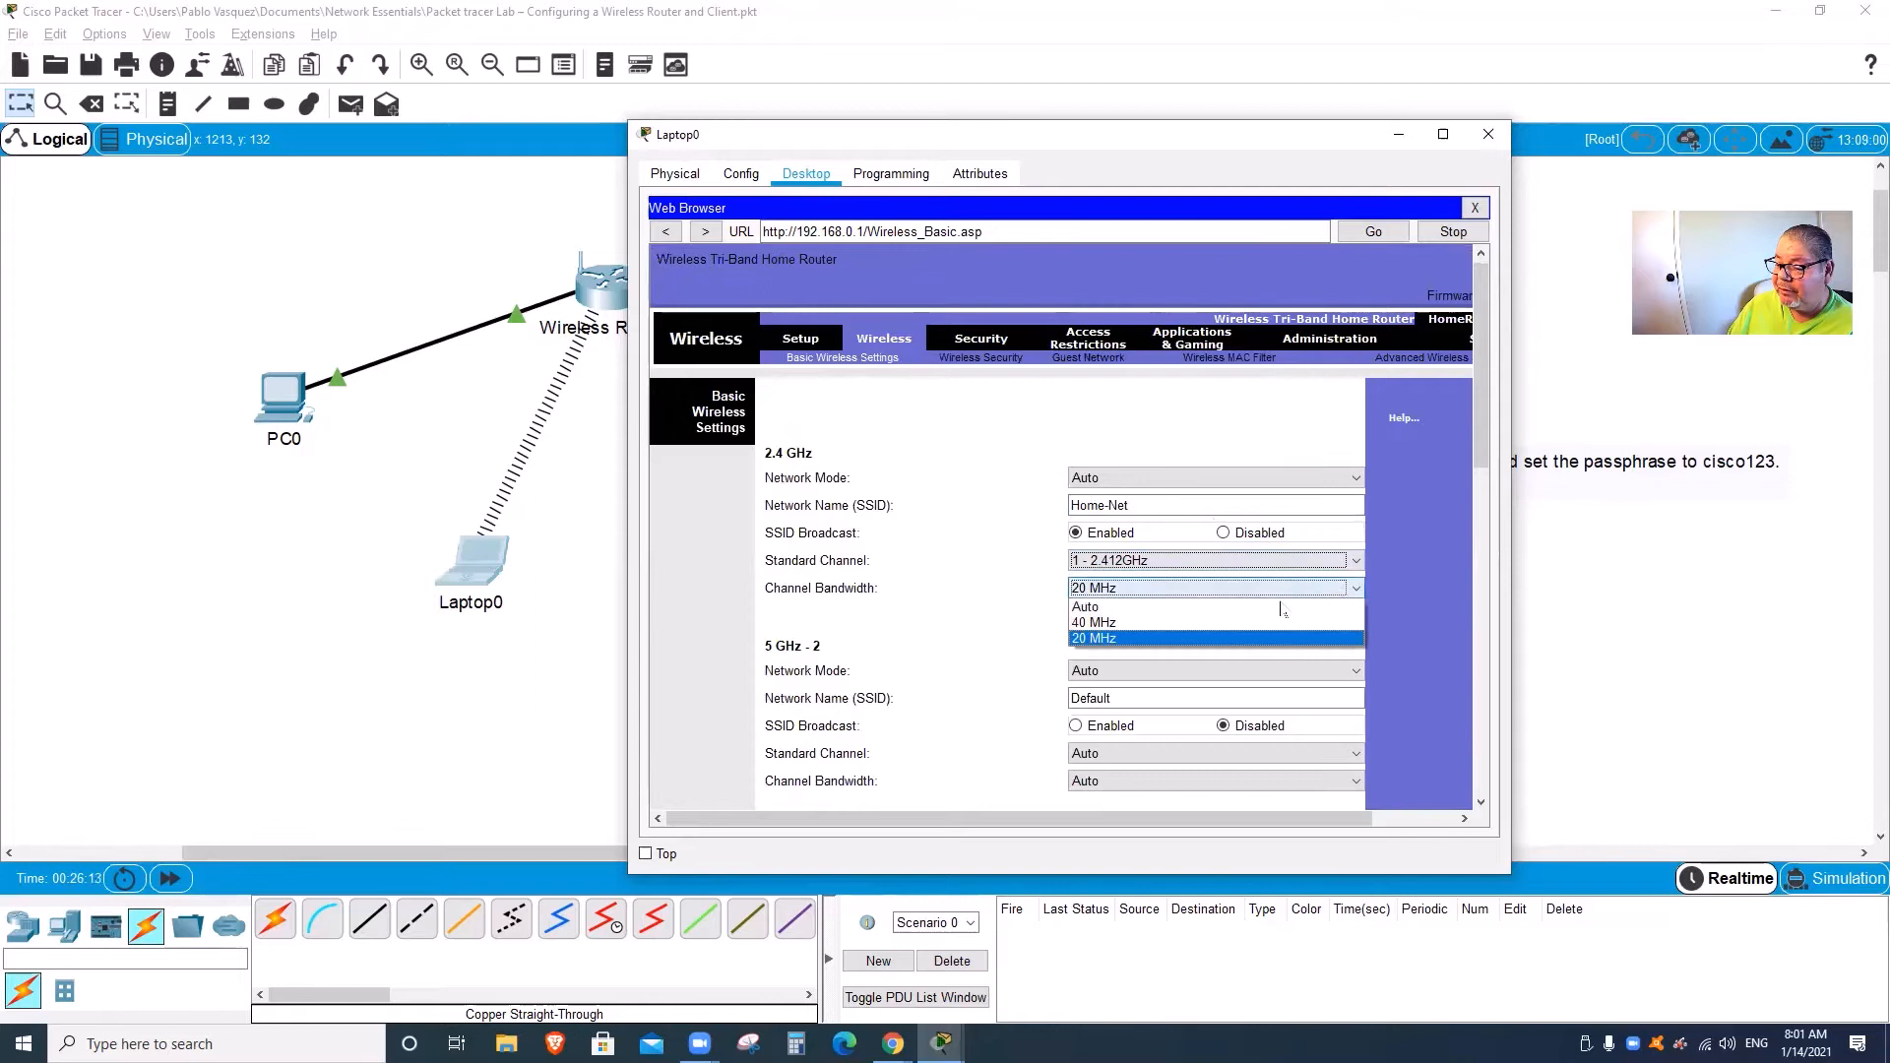
pyautogui.click(1229, 603)
pyautogui.moveTo(1481, 450); pyautogui.dragTo(1483, 601)
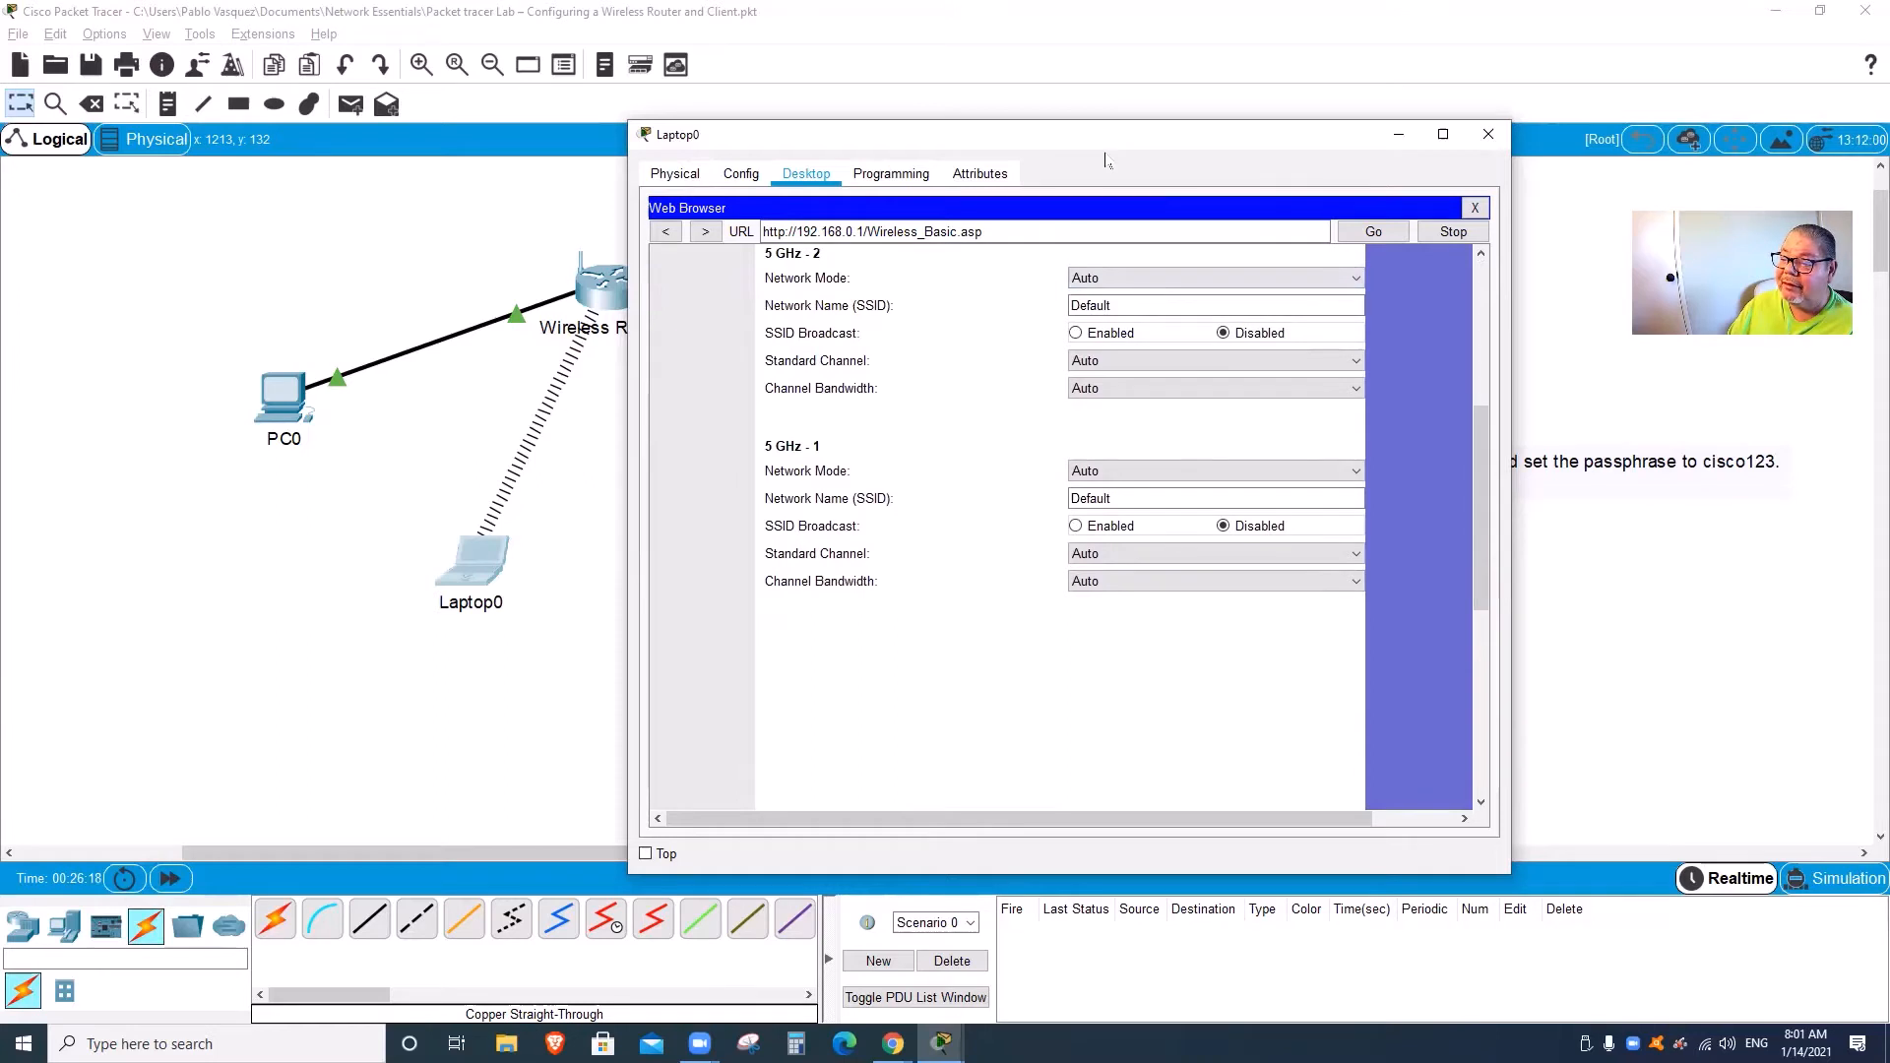
pyautogui.moveTo(1324, 317)
pyautogui.mouseDown()
pyautogui.moveTo(1181, 340)
pyautogui.moveTo(1383, 492)
pyautogui.moveTo(1260, 317)
pyautogui.mouseUp()
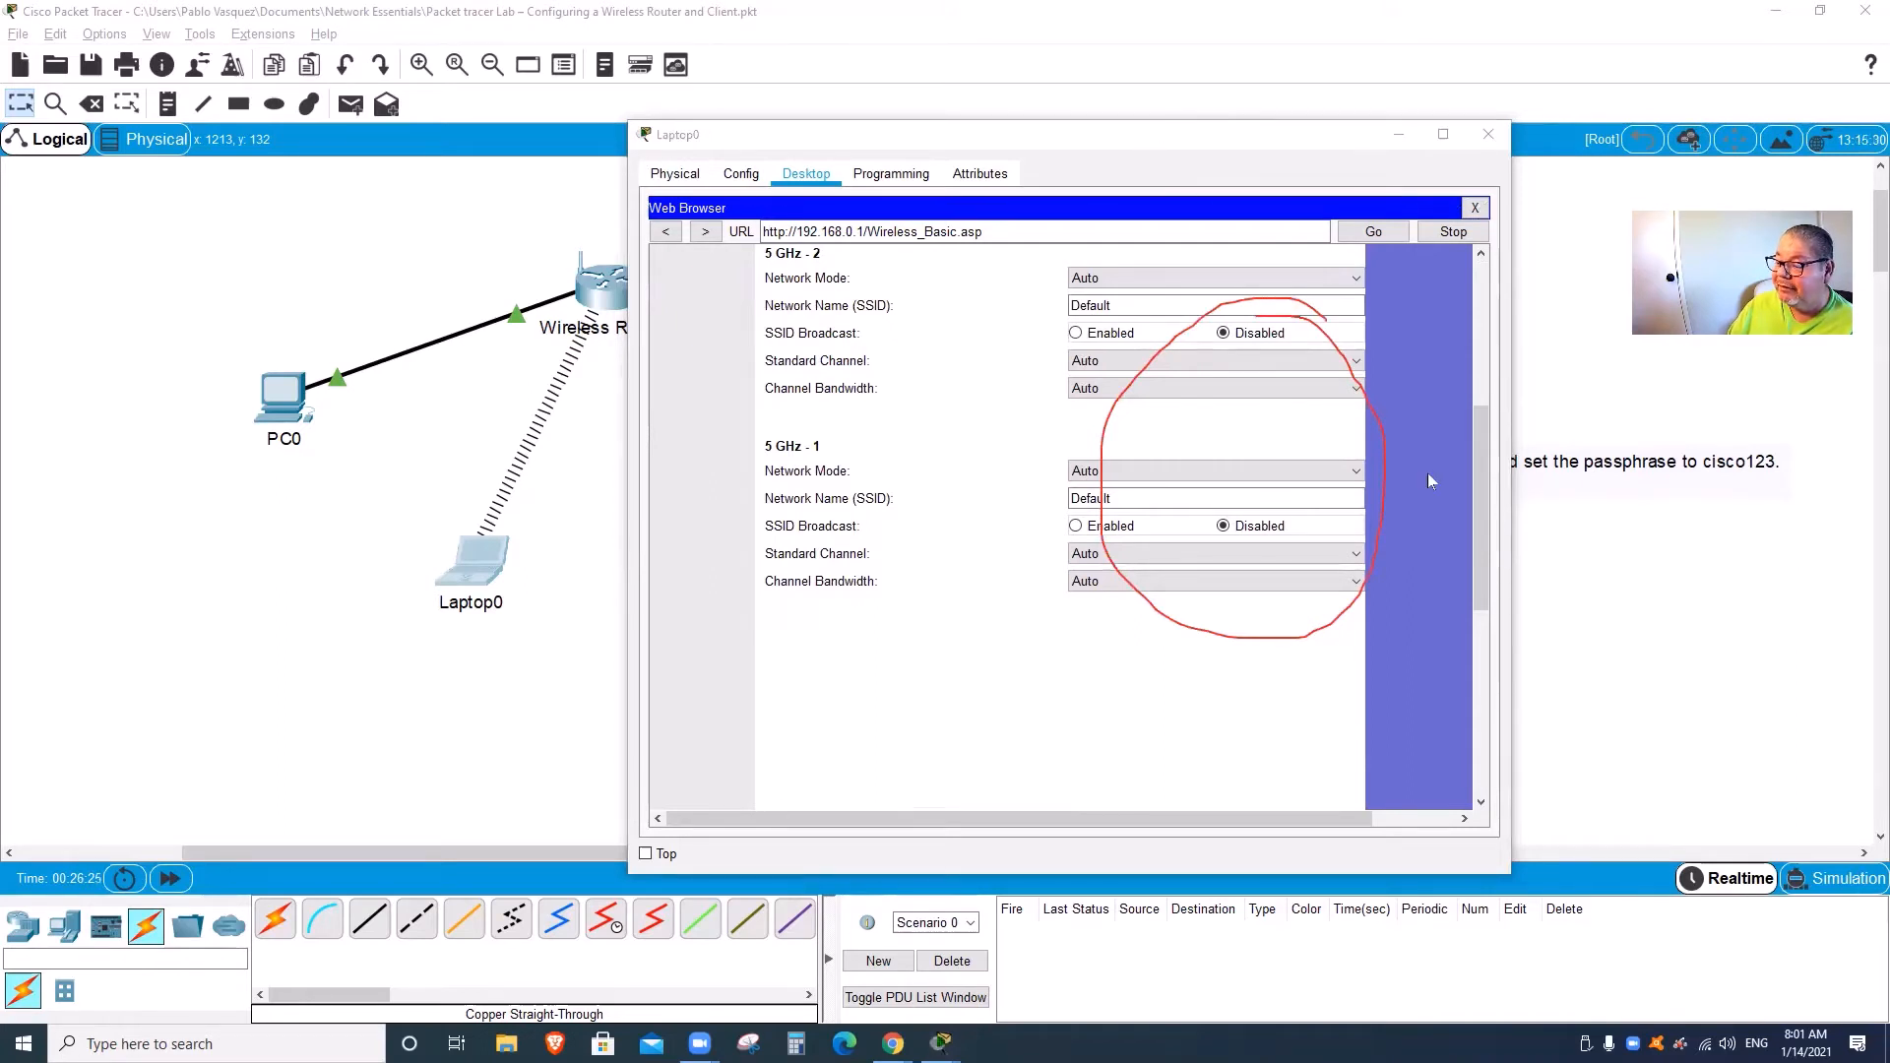
pyautogui.moveTo(1480, 497); pyautogui.dragTo(1478, 680)
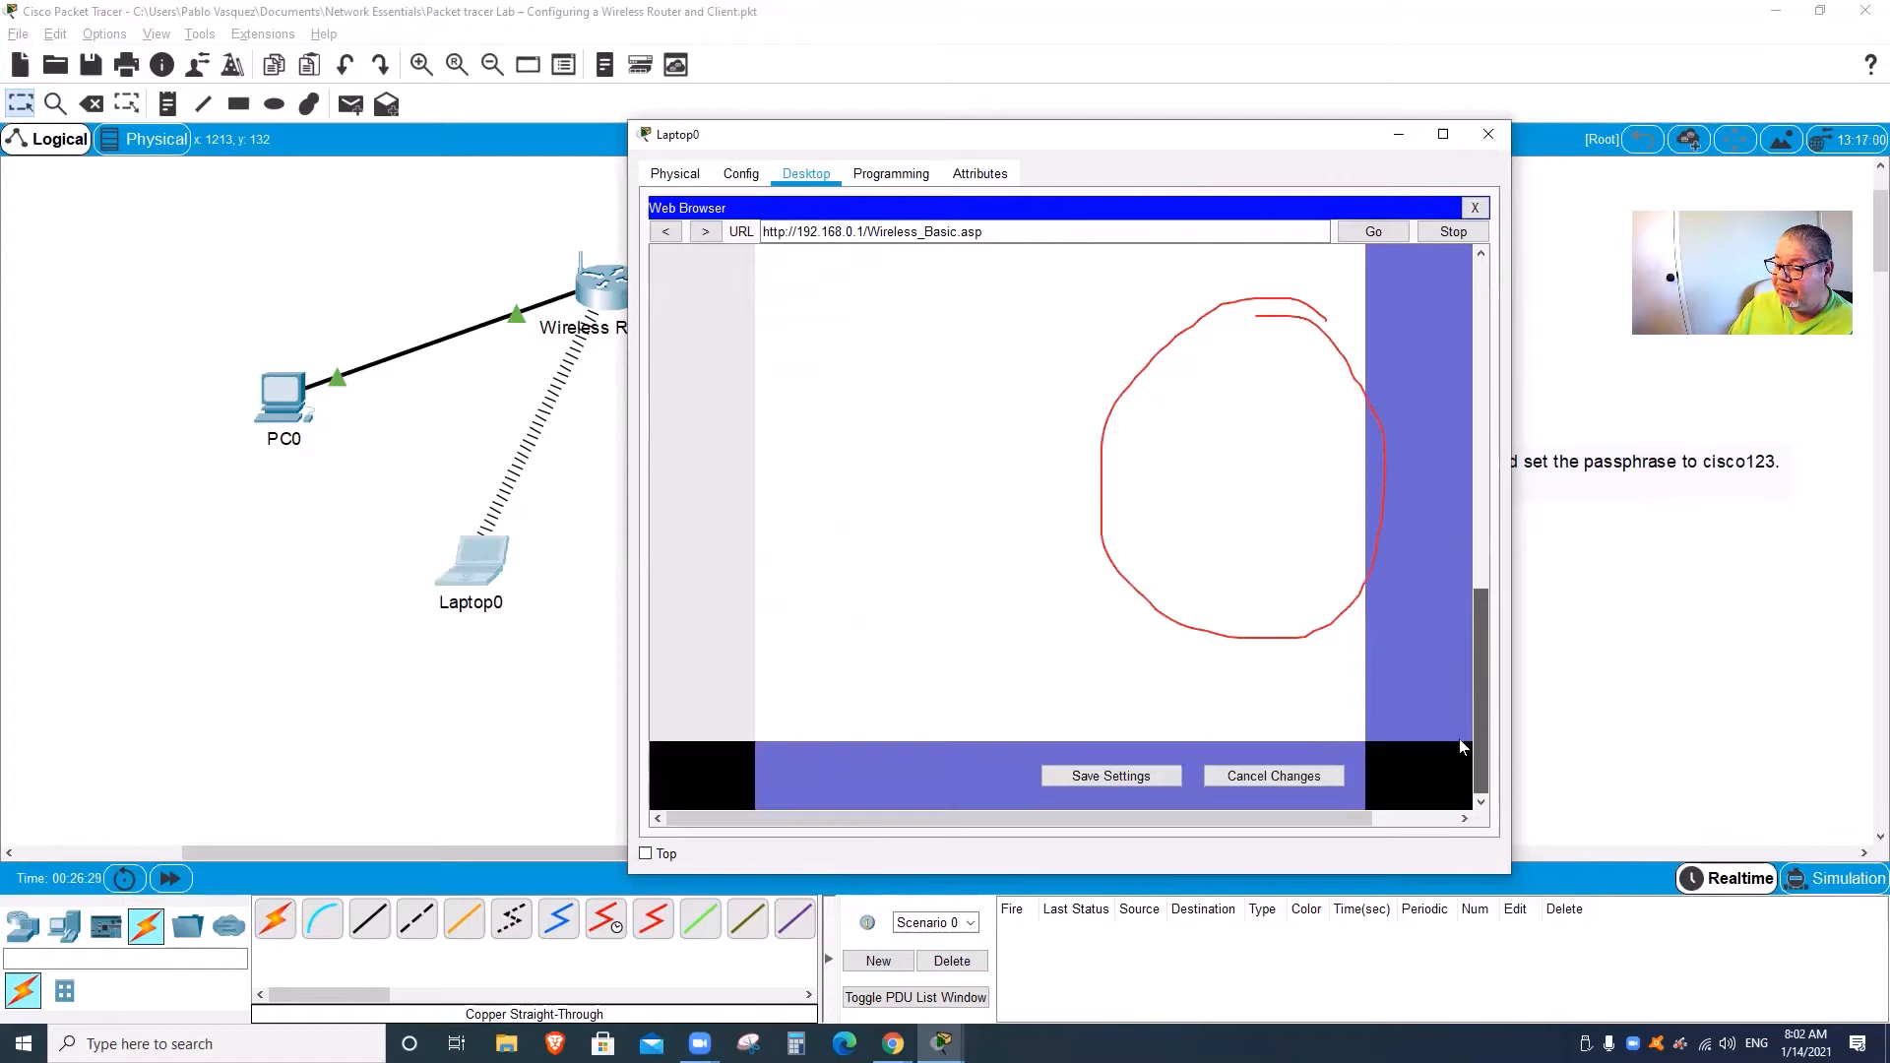
pyautogui.click(1167, 776)
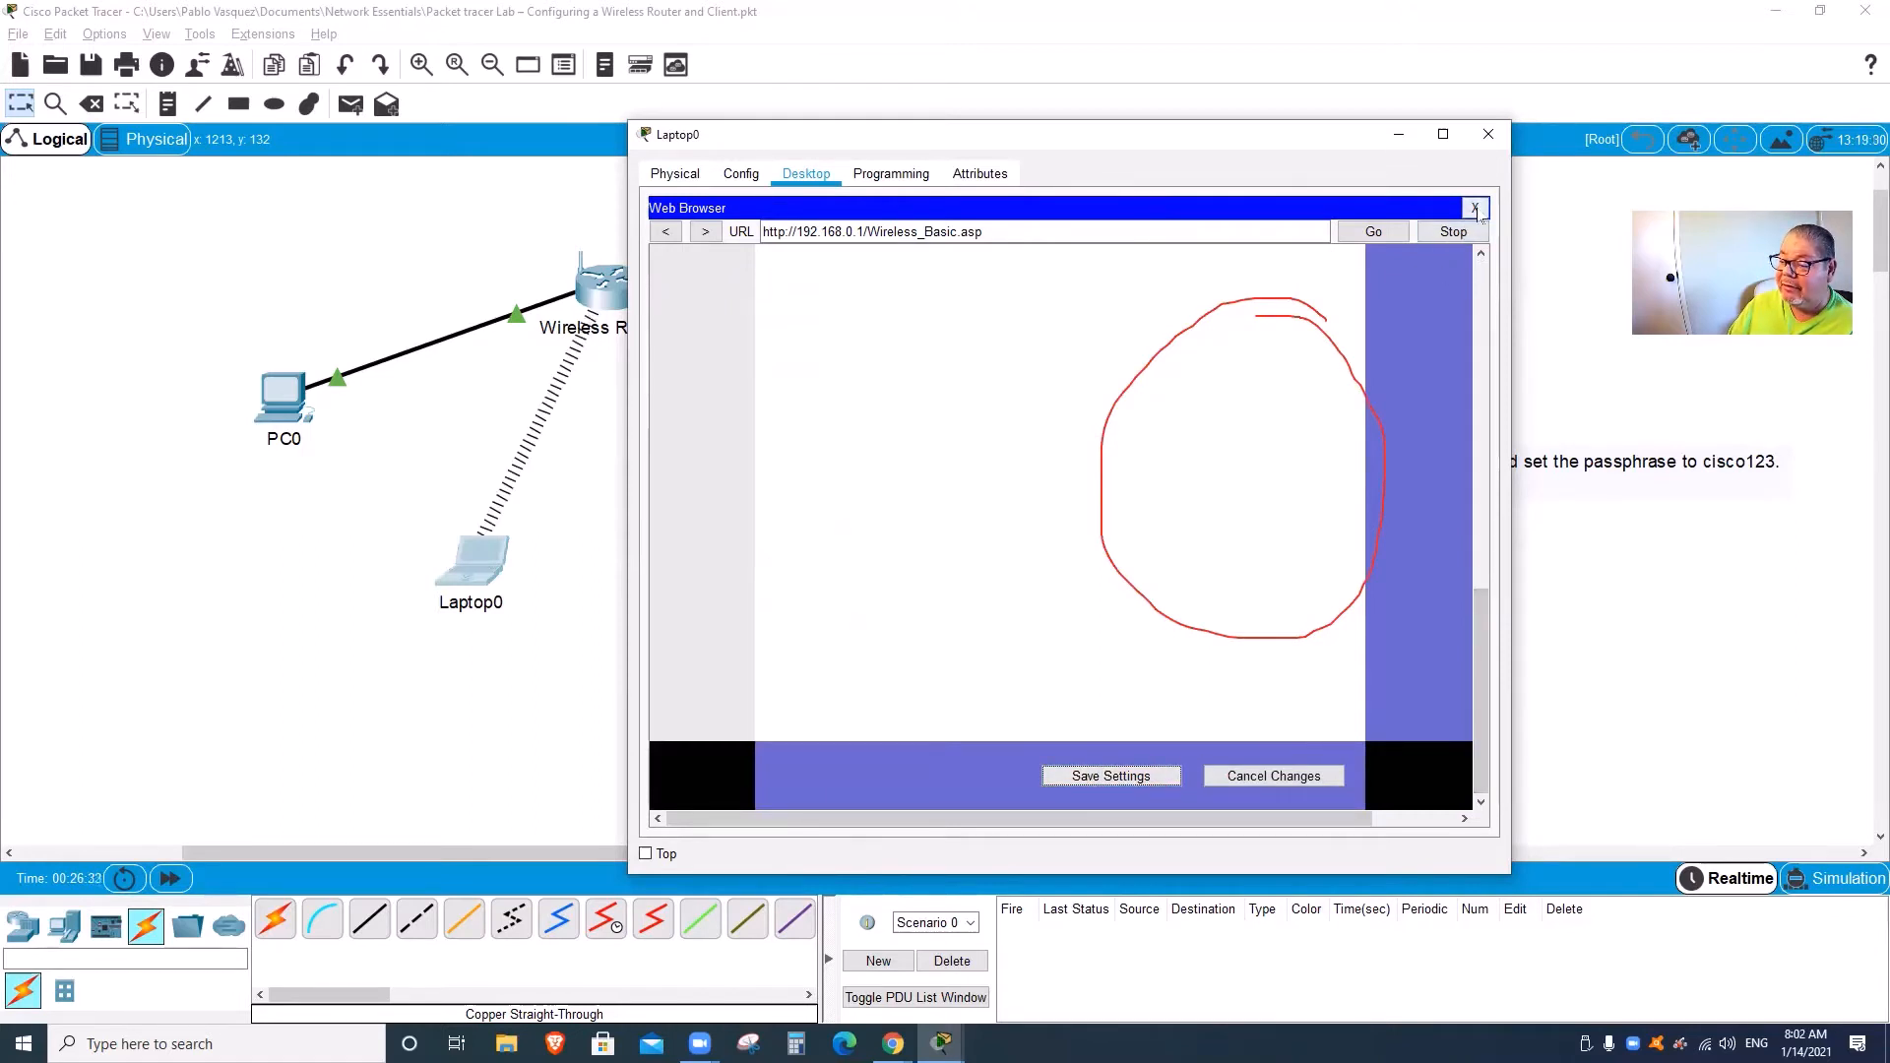
# Step: Scroll back up the page and close the Laptop0 window
pyautogui.moveTo(1482, 627); pyautogui.dragTo(1494, 325)
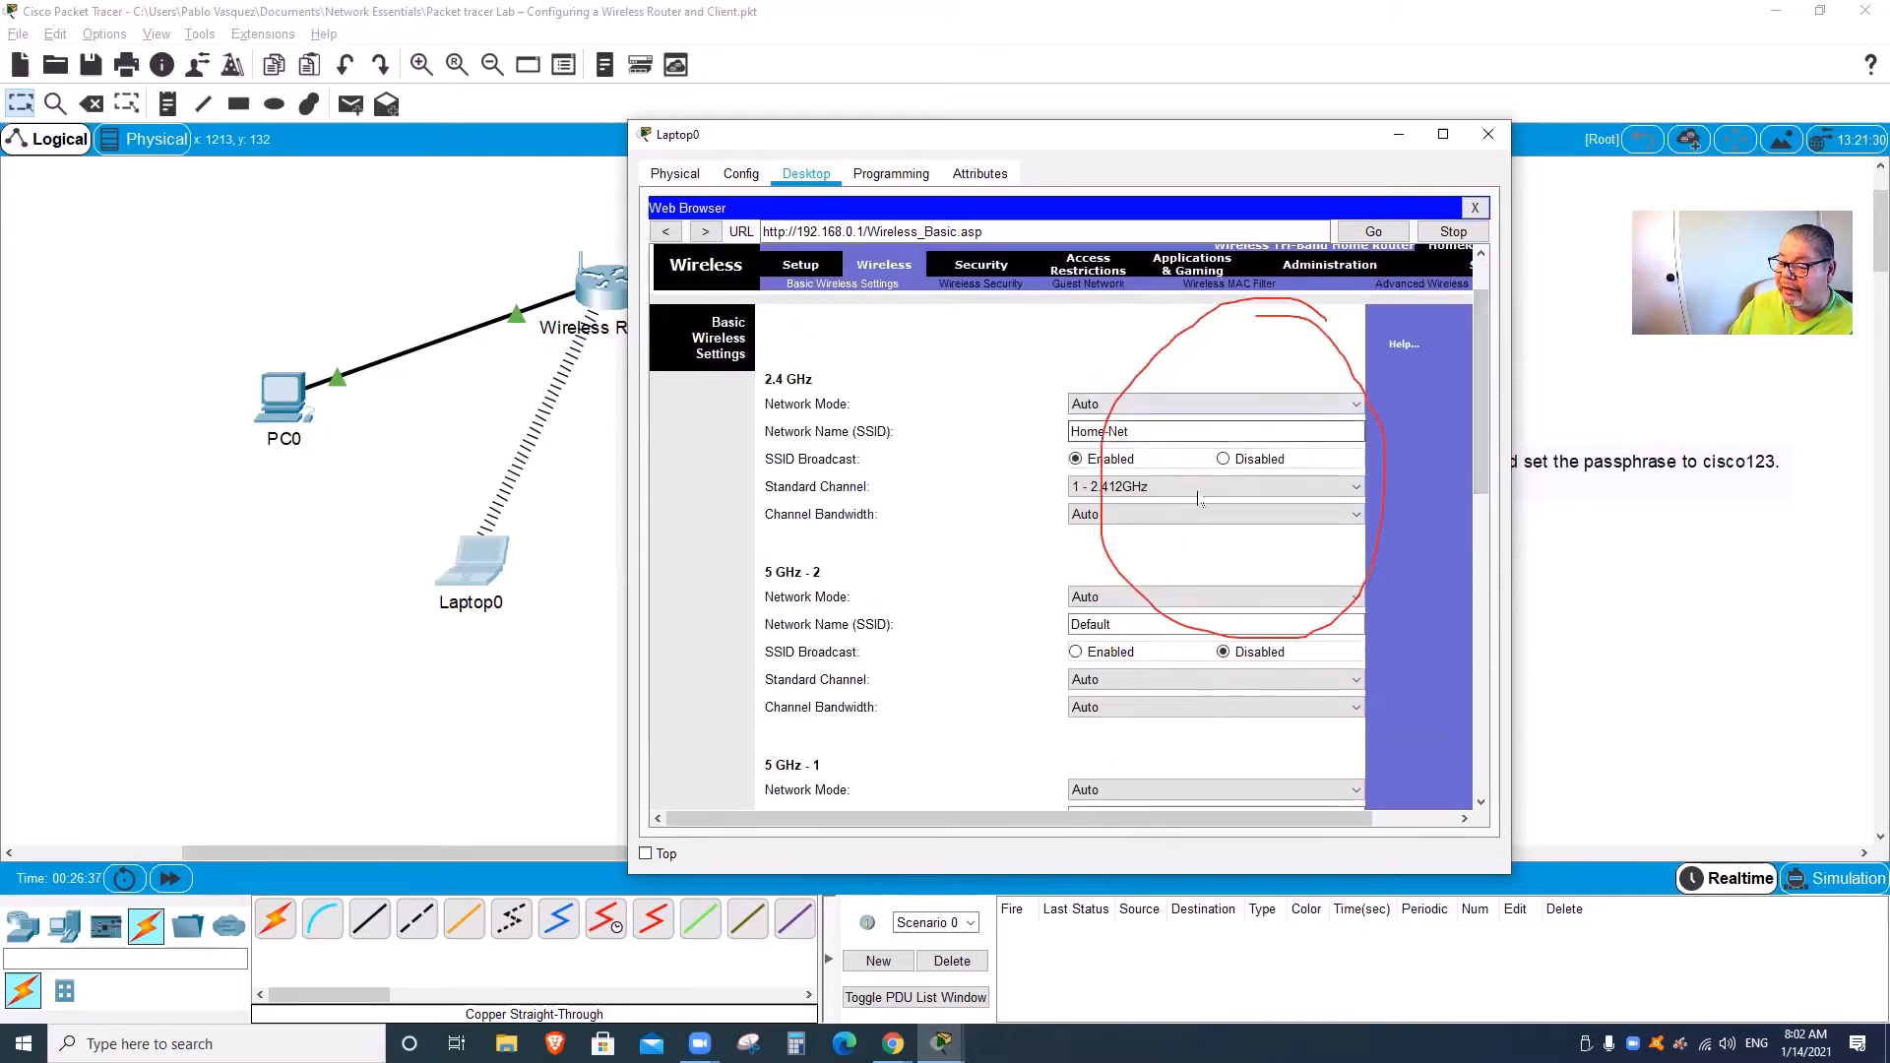
pyautogui.moveTo(1477, 487); pyautogui.dragTo(1478, 443)
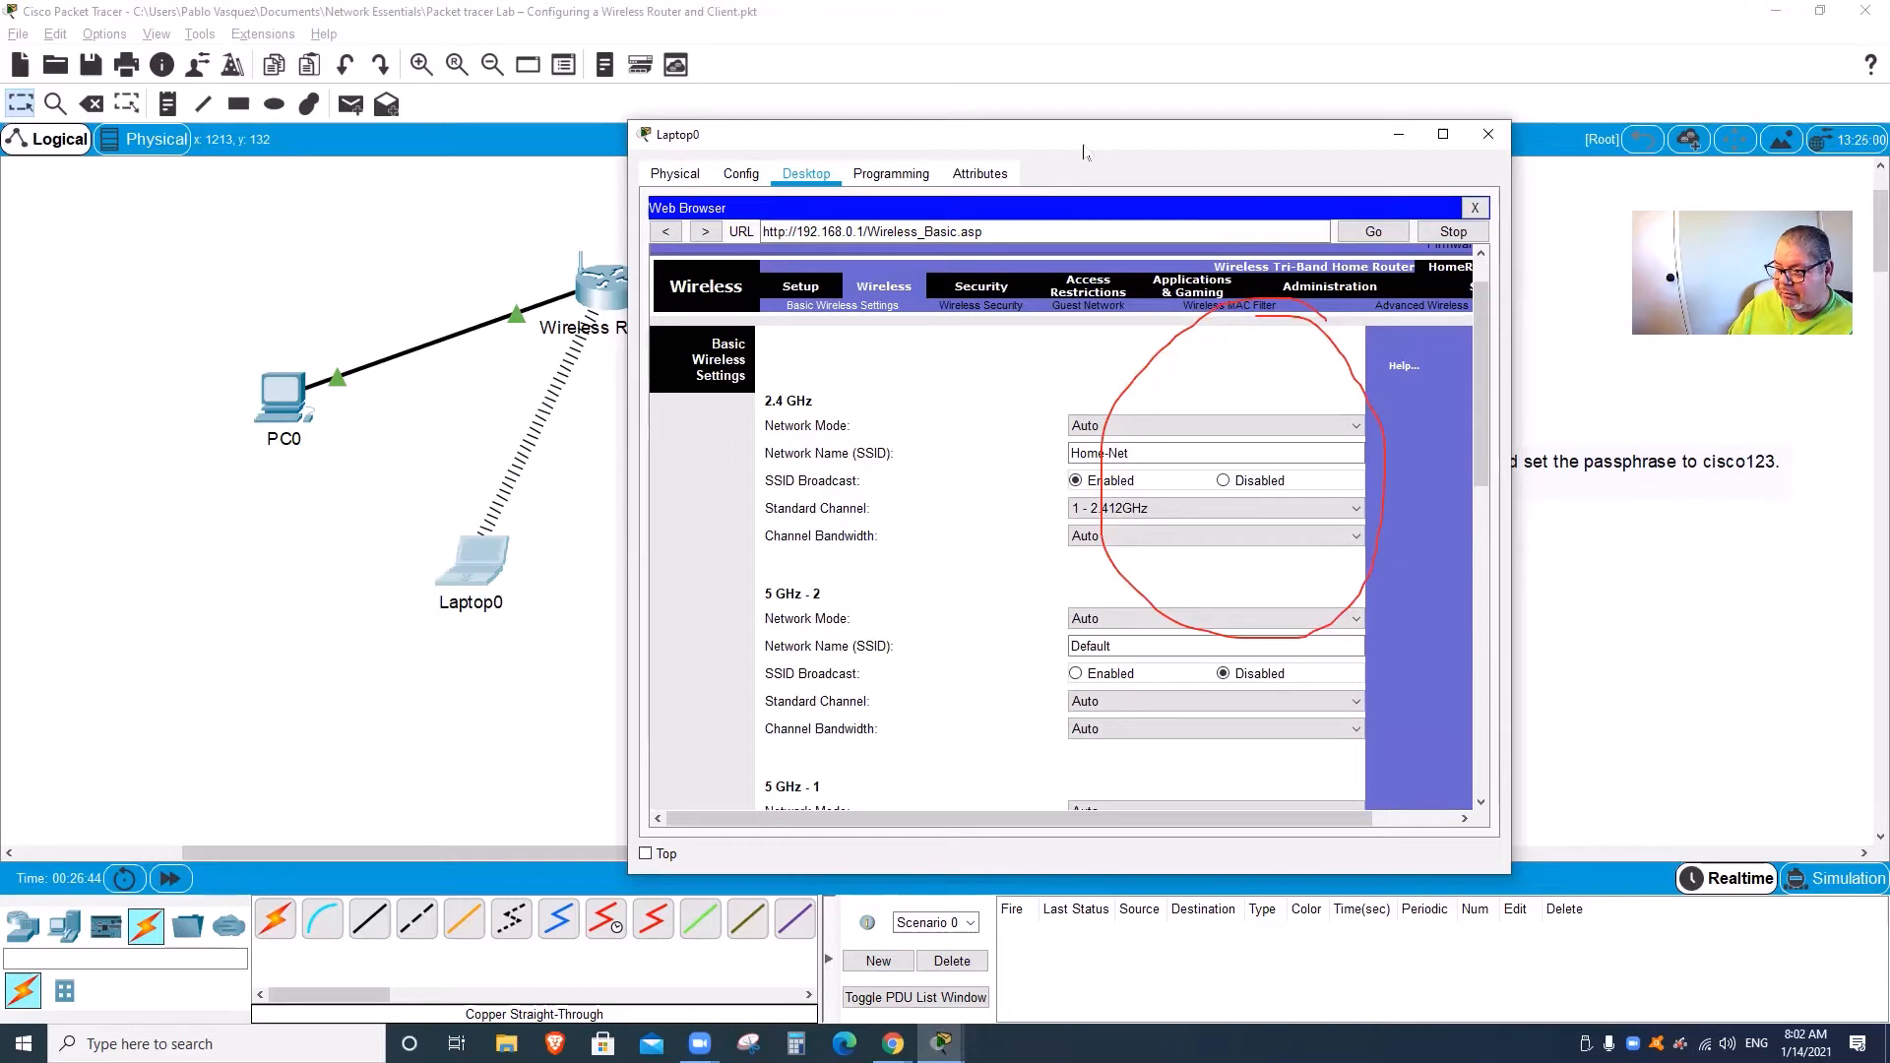
pyautogui.click(1487, 134)
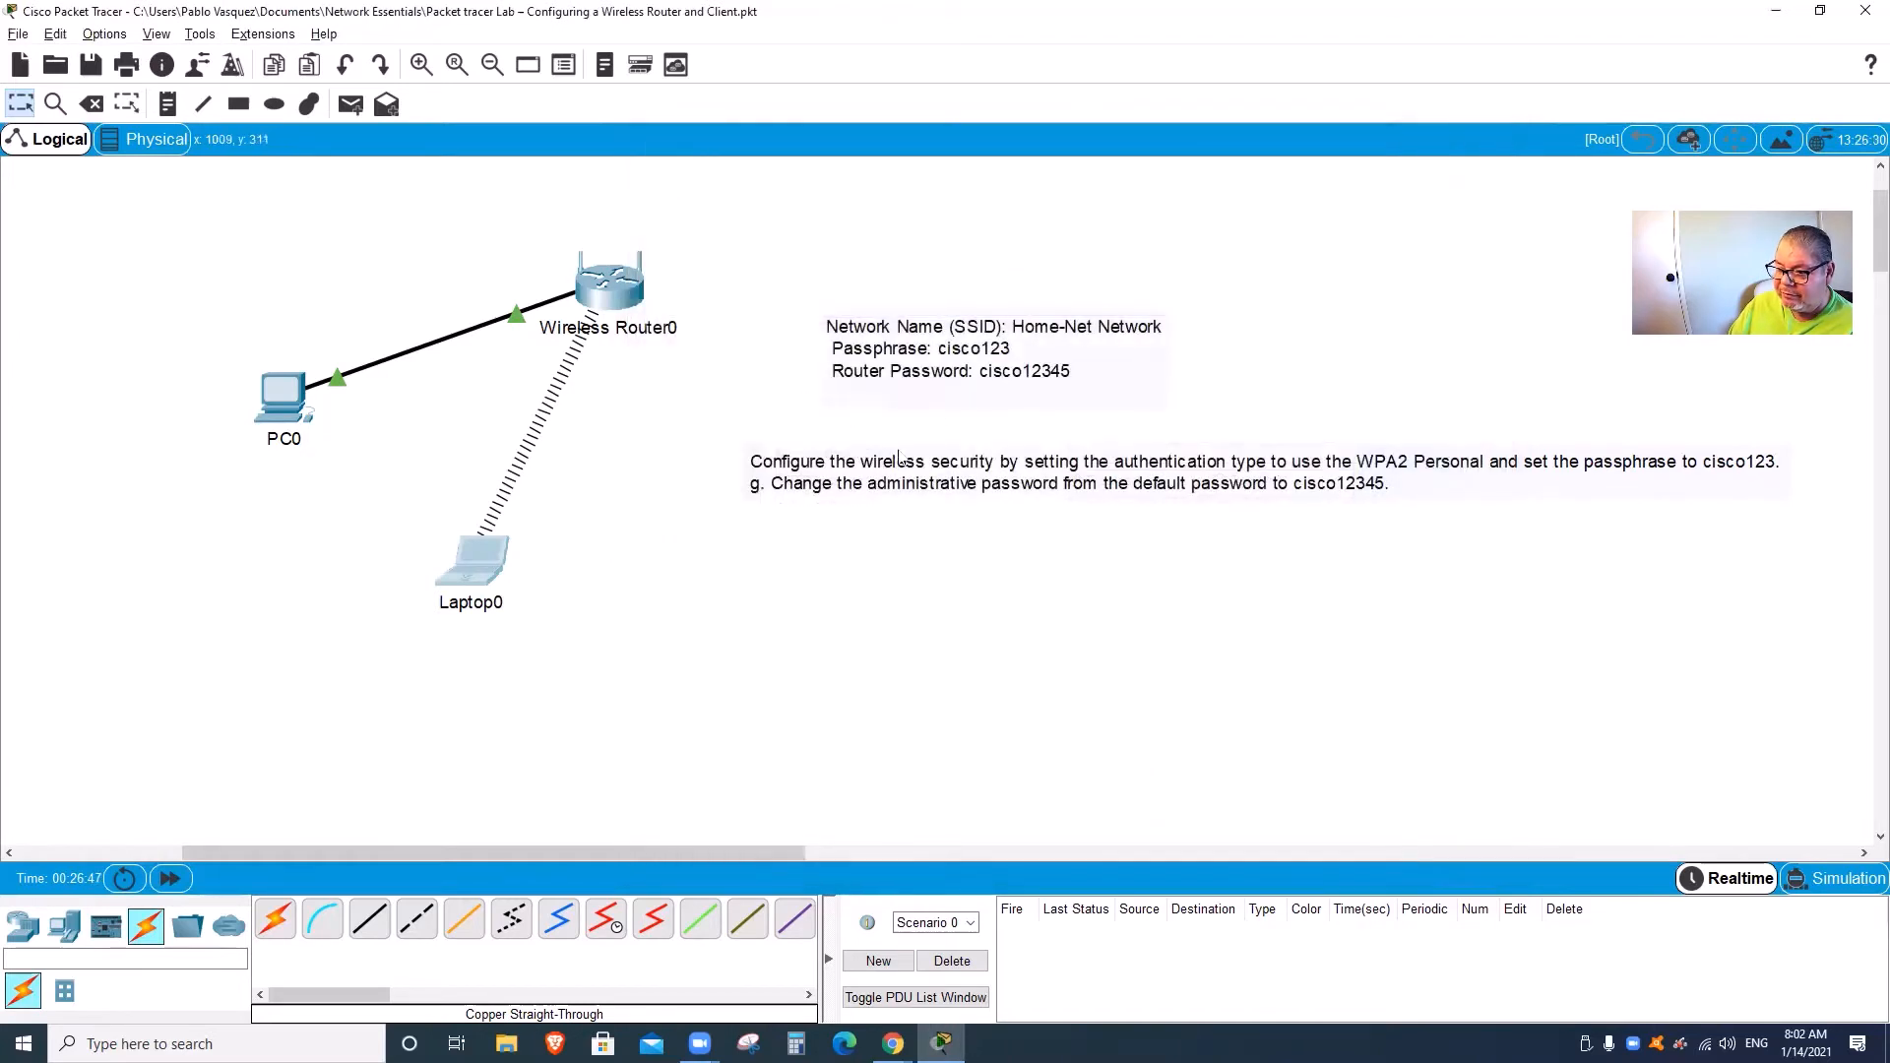
# Step: In Laptop0's PC Wireless utility, refresh the network list and start connecting to Home-Net
pyautogui.click(465, 574)
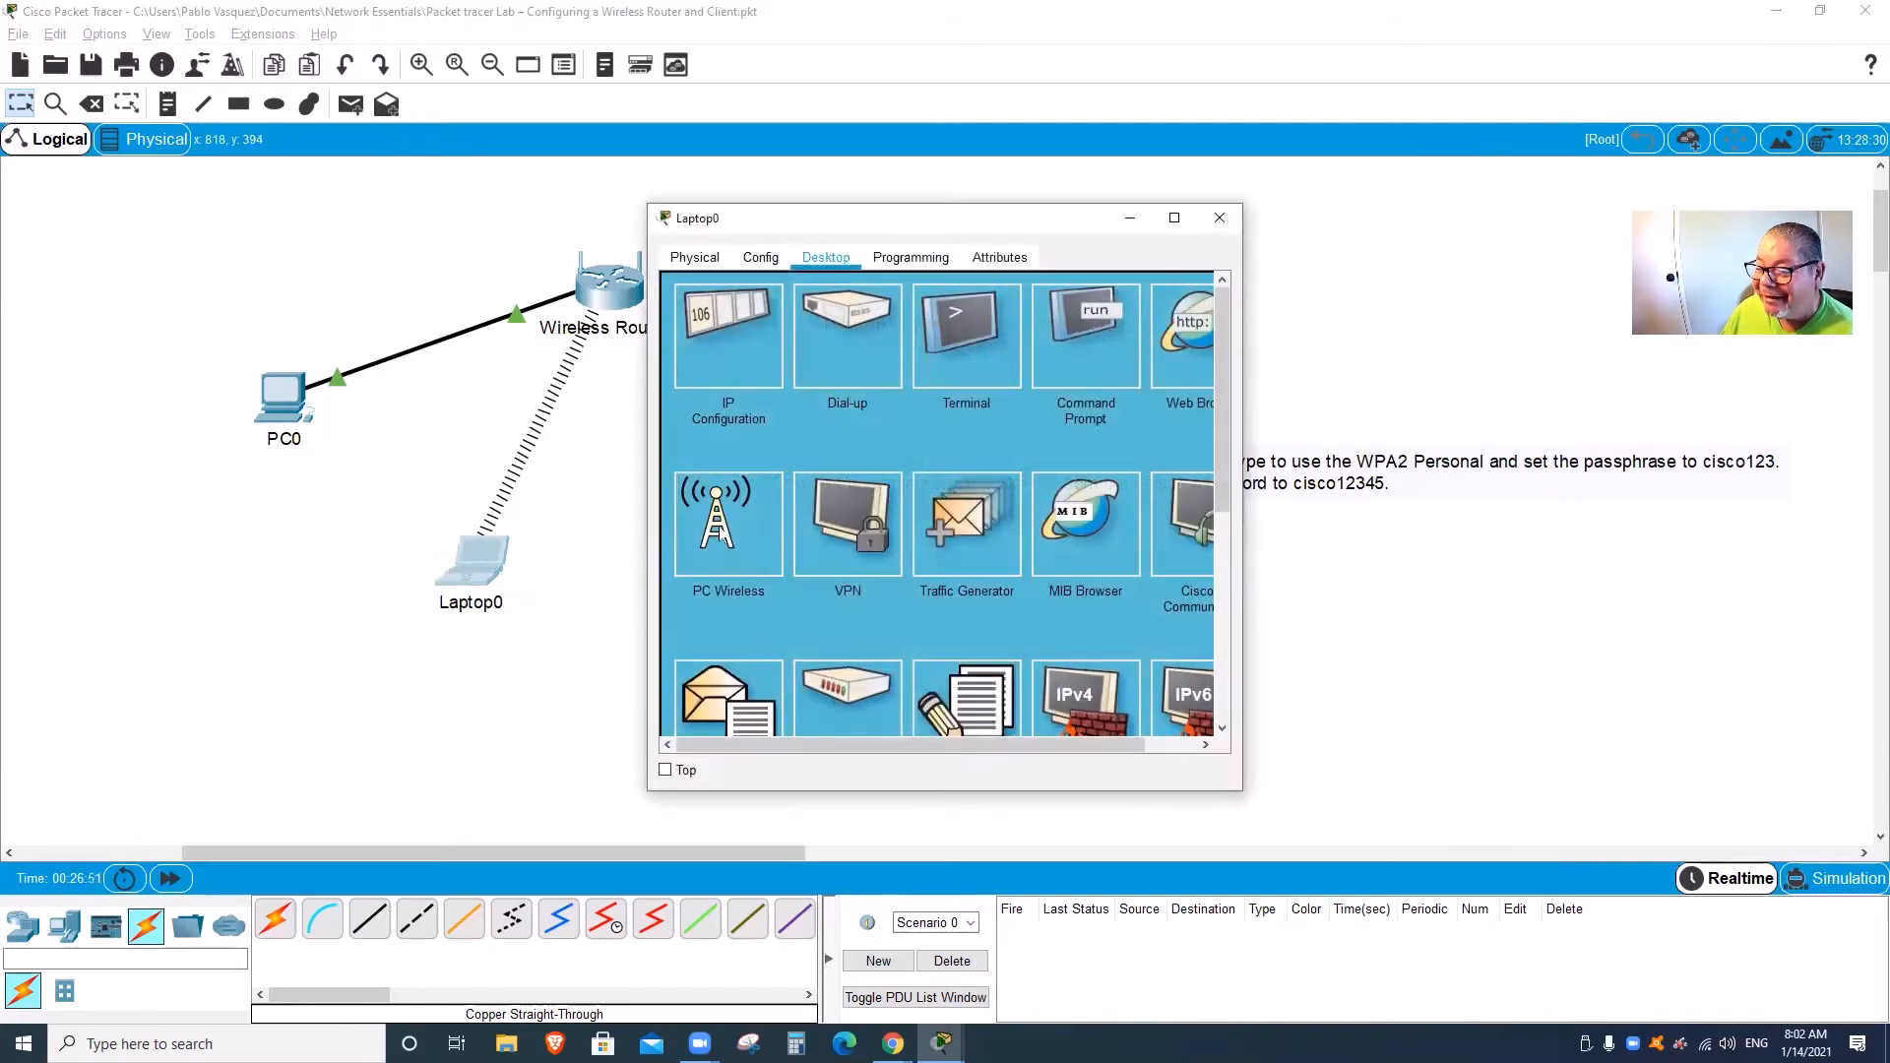
pyautogui.click(721, 535)
pyautogui.click(849, 419)
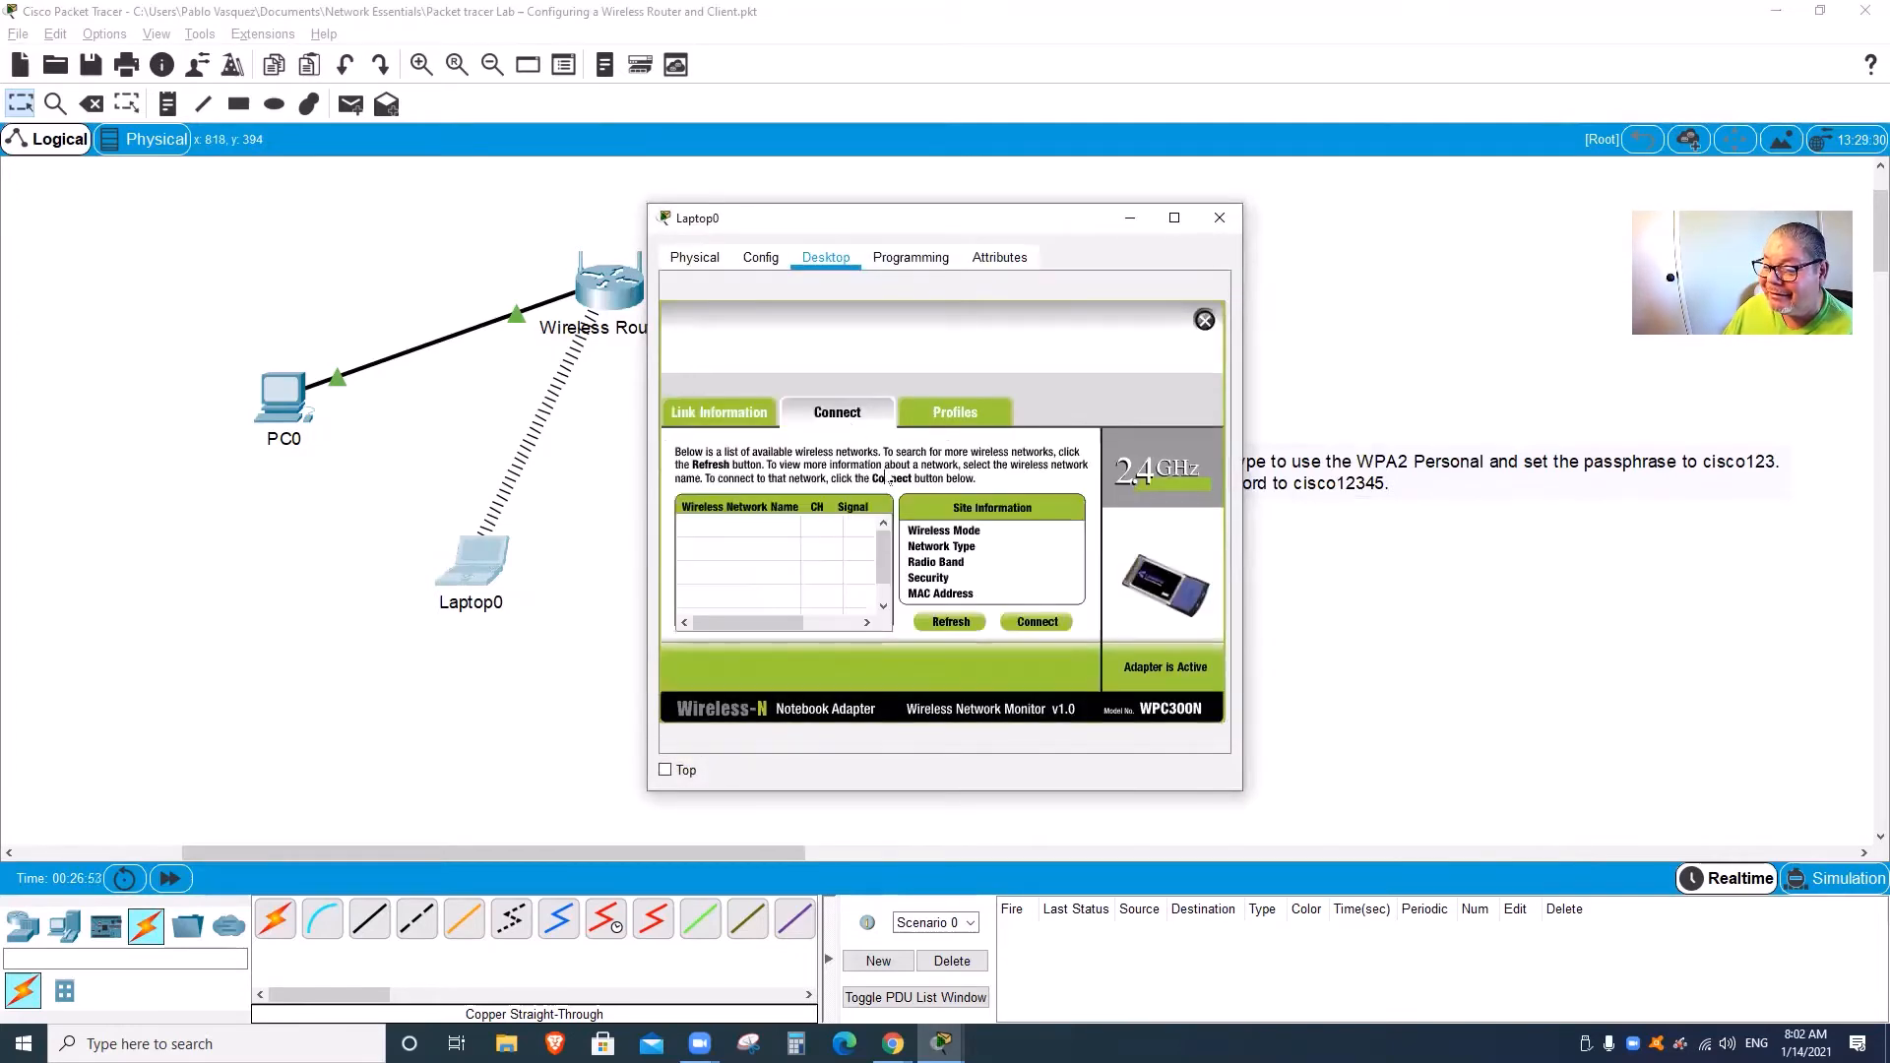
pyautogui.click(957, 625)
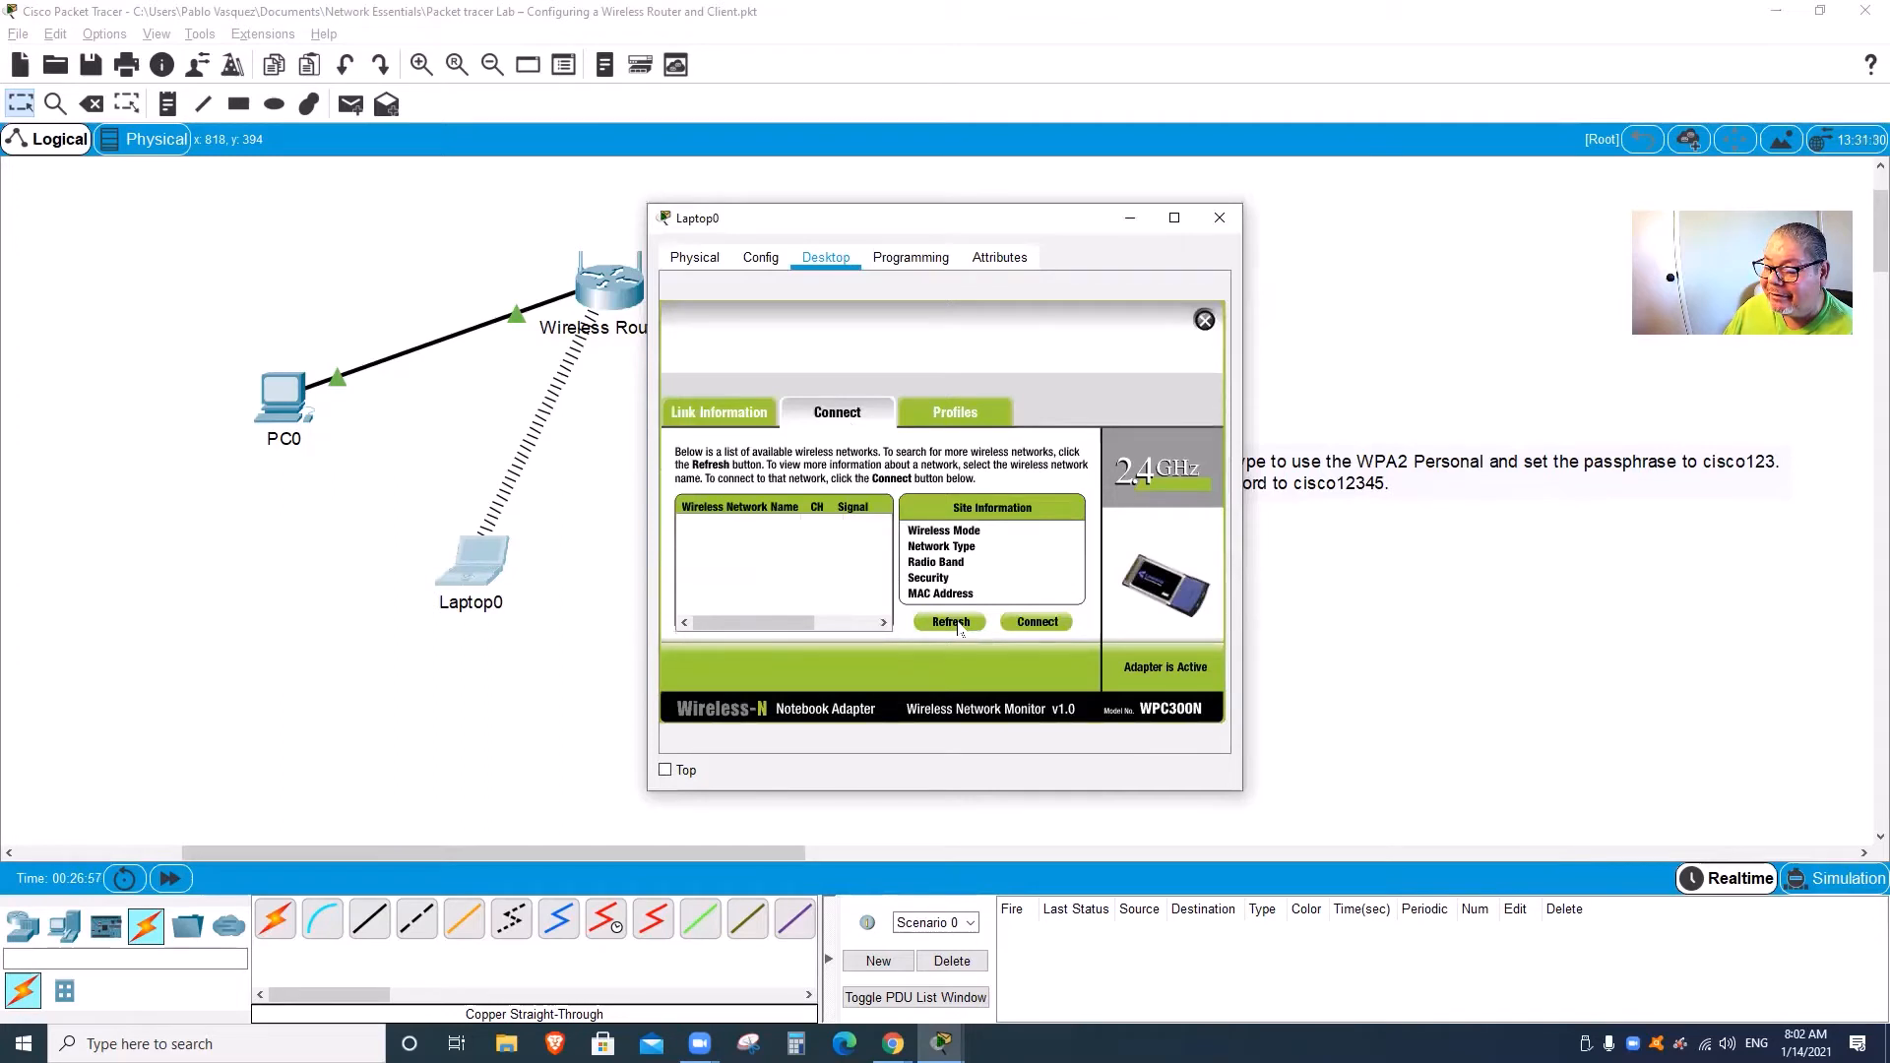
pyautogui.click(740, 536)
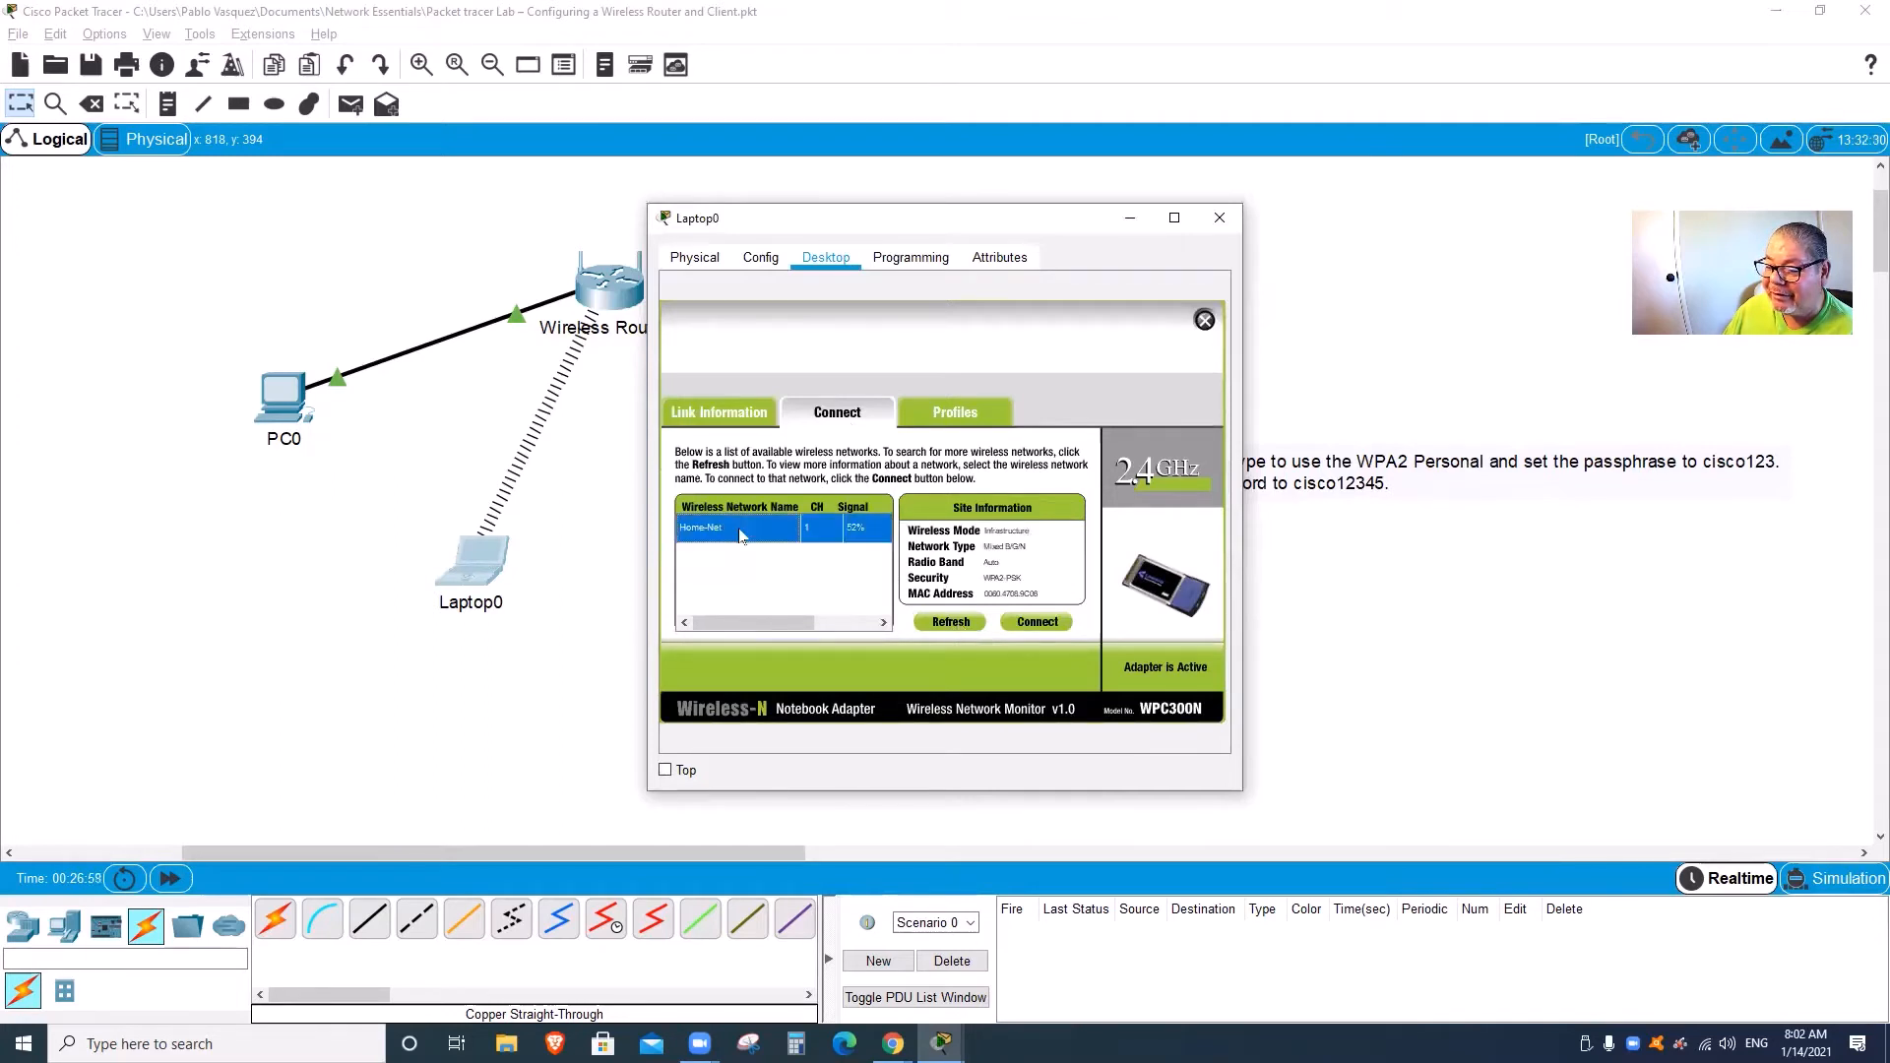
pyautogui.click(1024, 624)
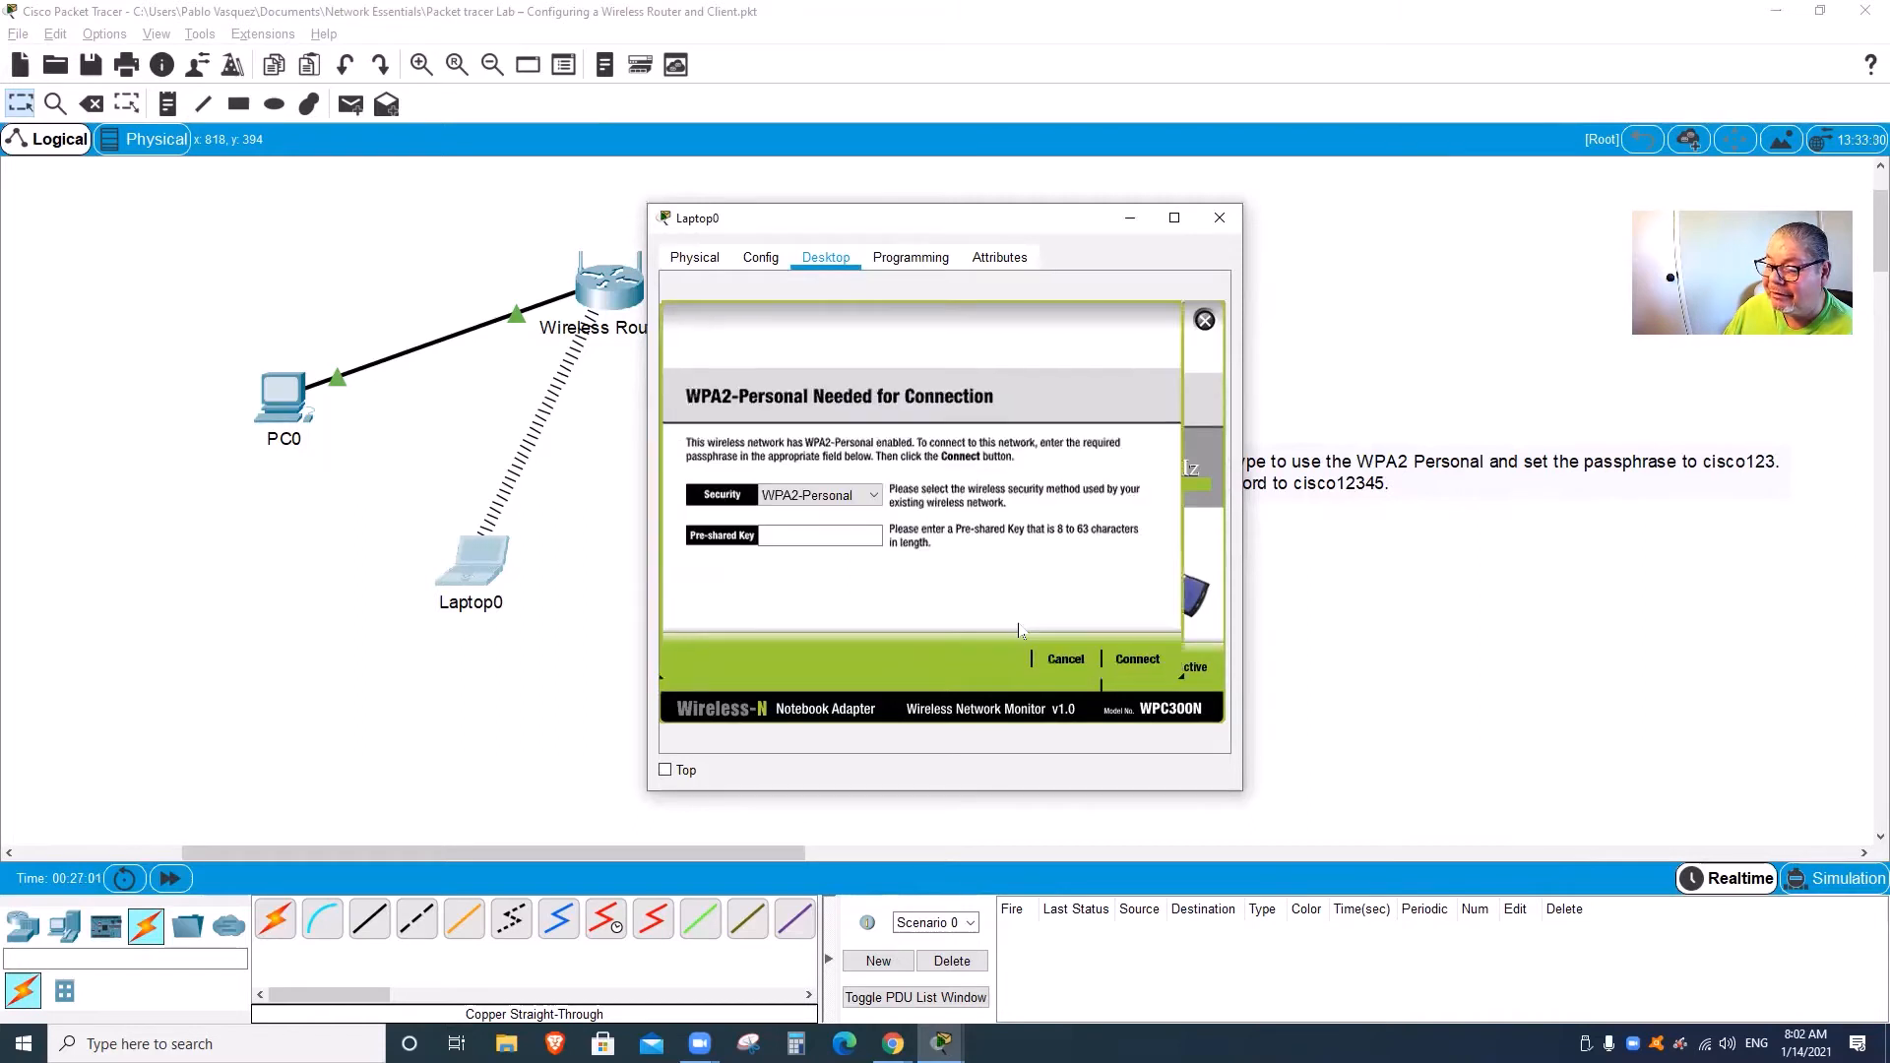
# Step: Enter the WPA2-Personal pre-shared key to join Home-Net, then close the utility and window
pyautogui.click(820, 535)
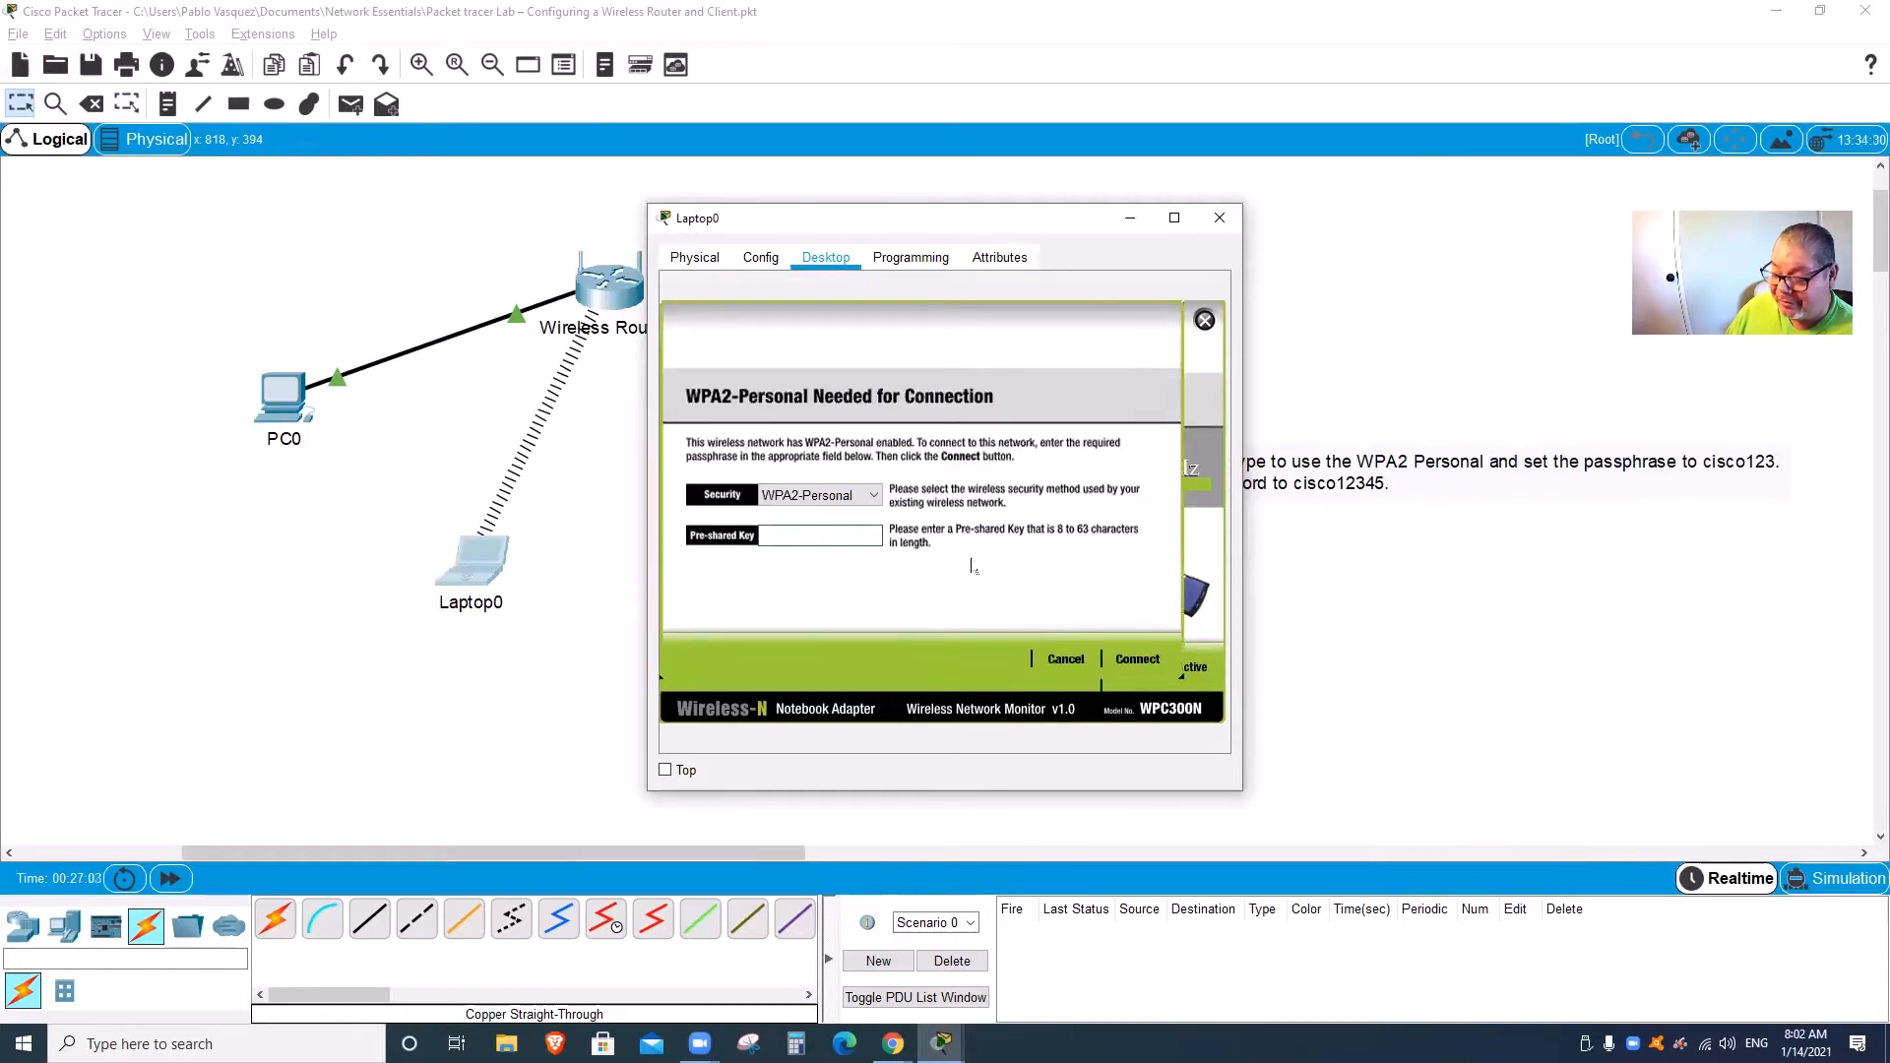
pyautogui.write('ci')
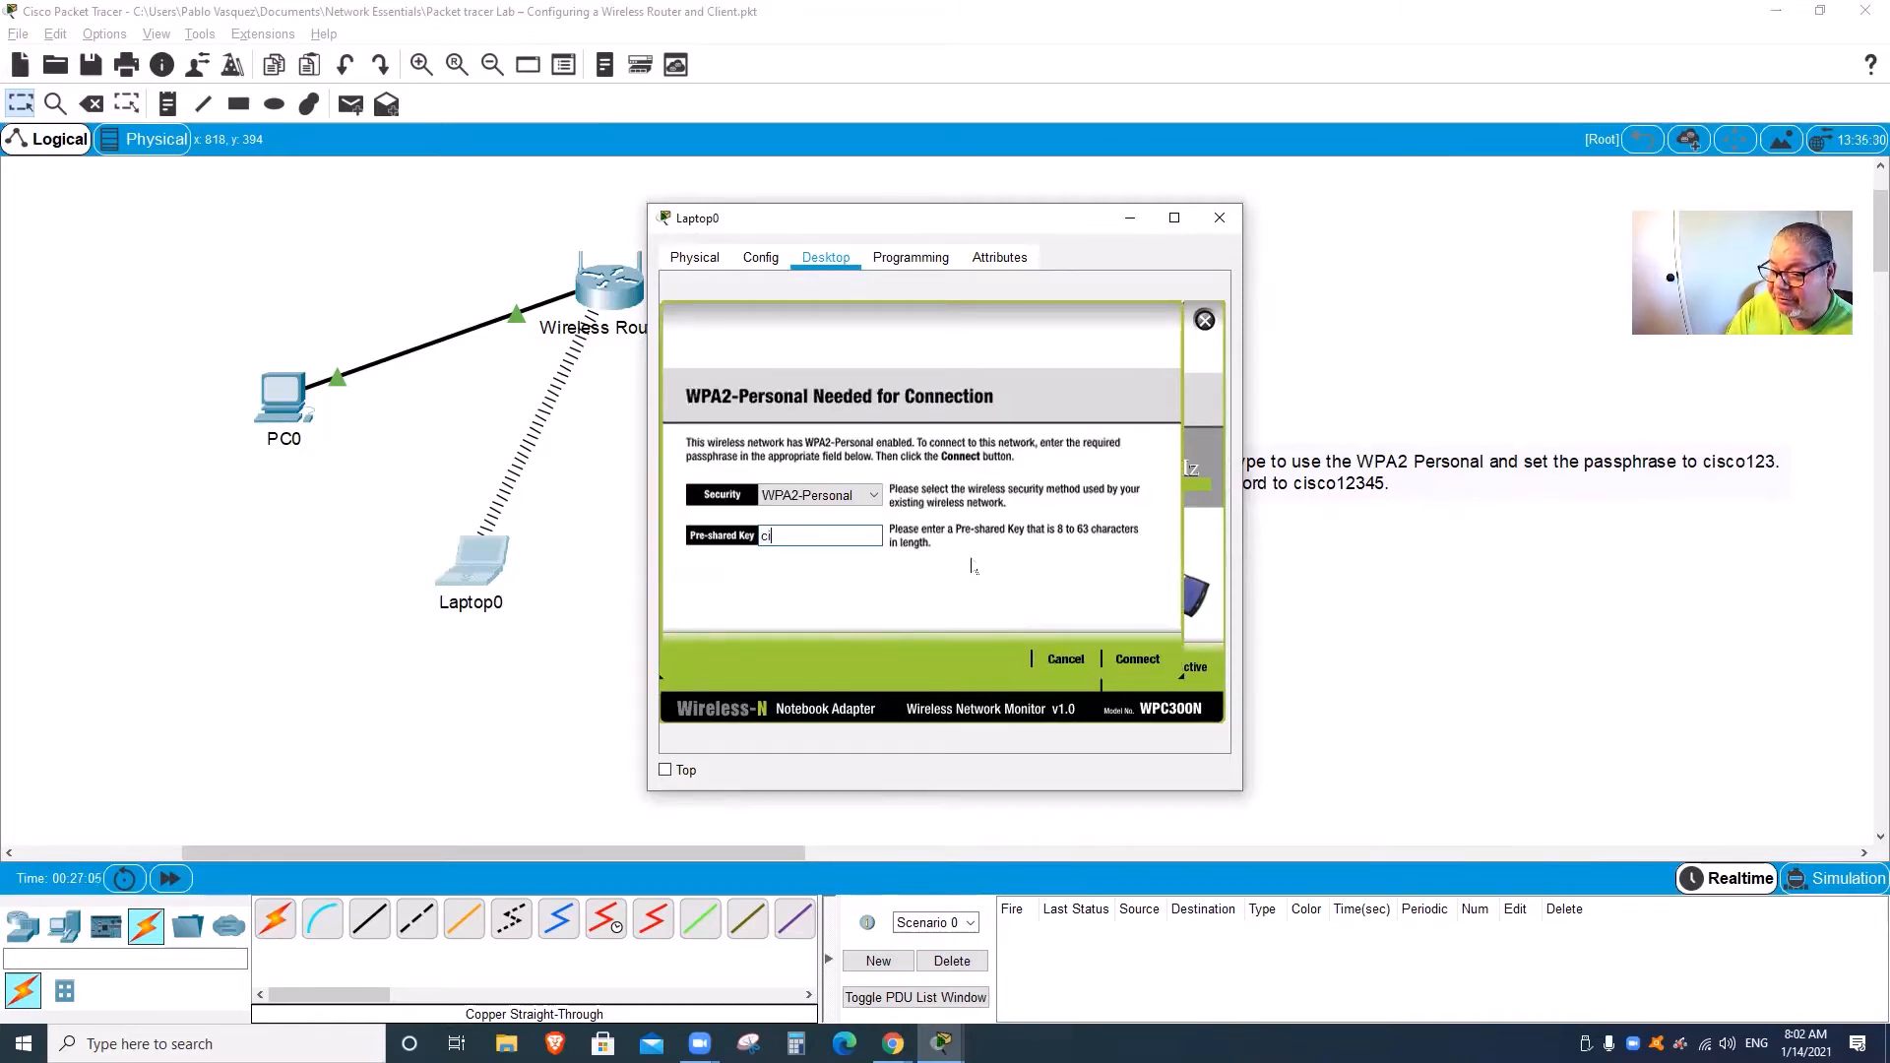
pyautogui.write('sco123')
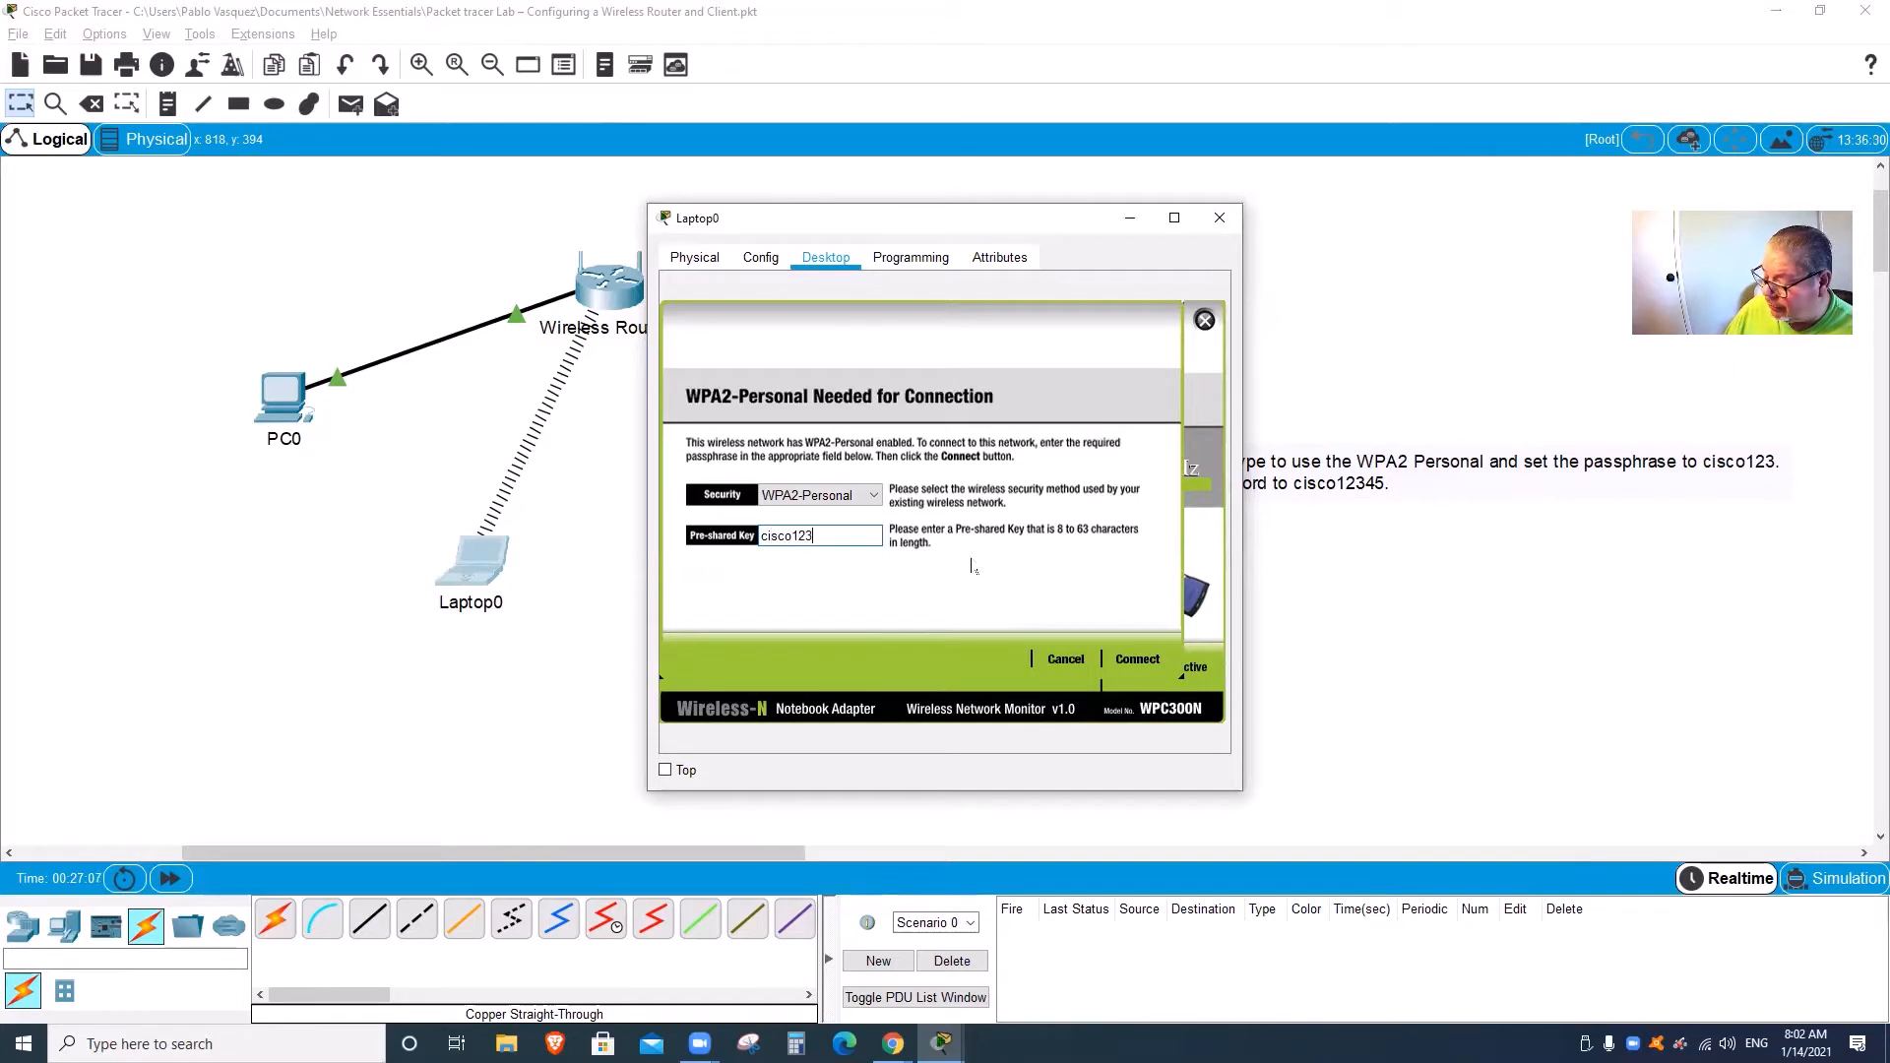
pyautogui.click(1136, 662)
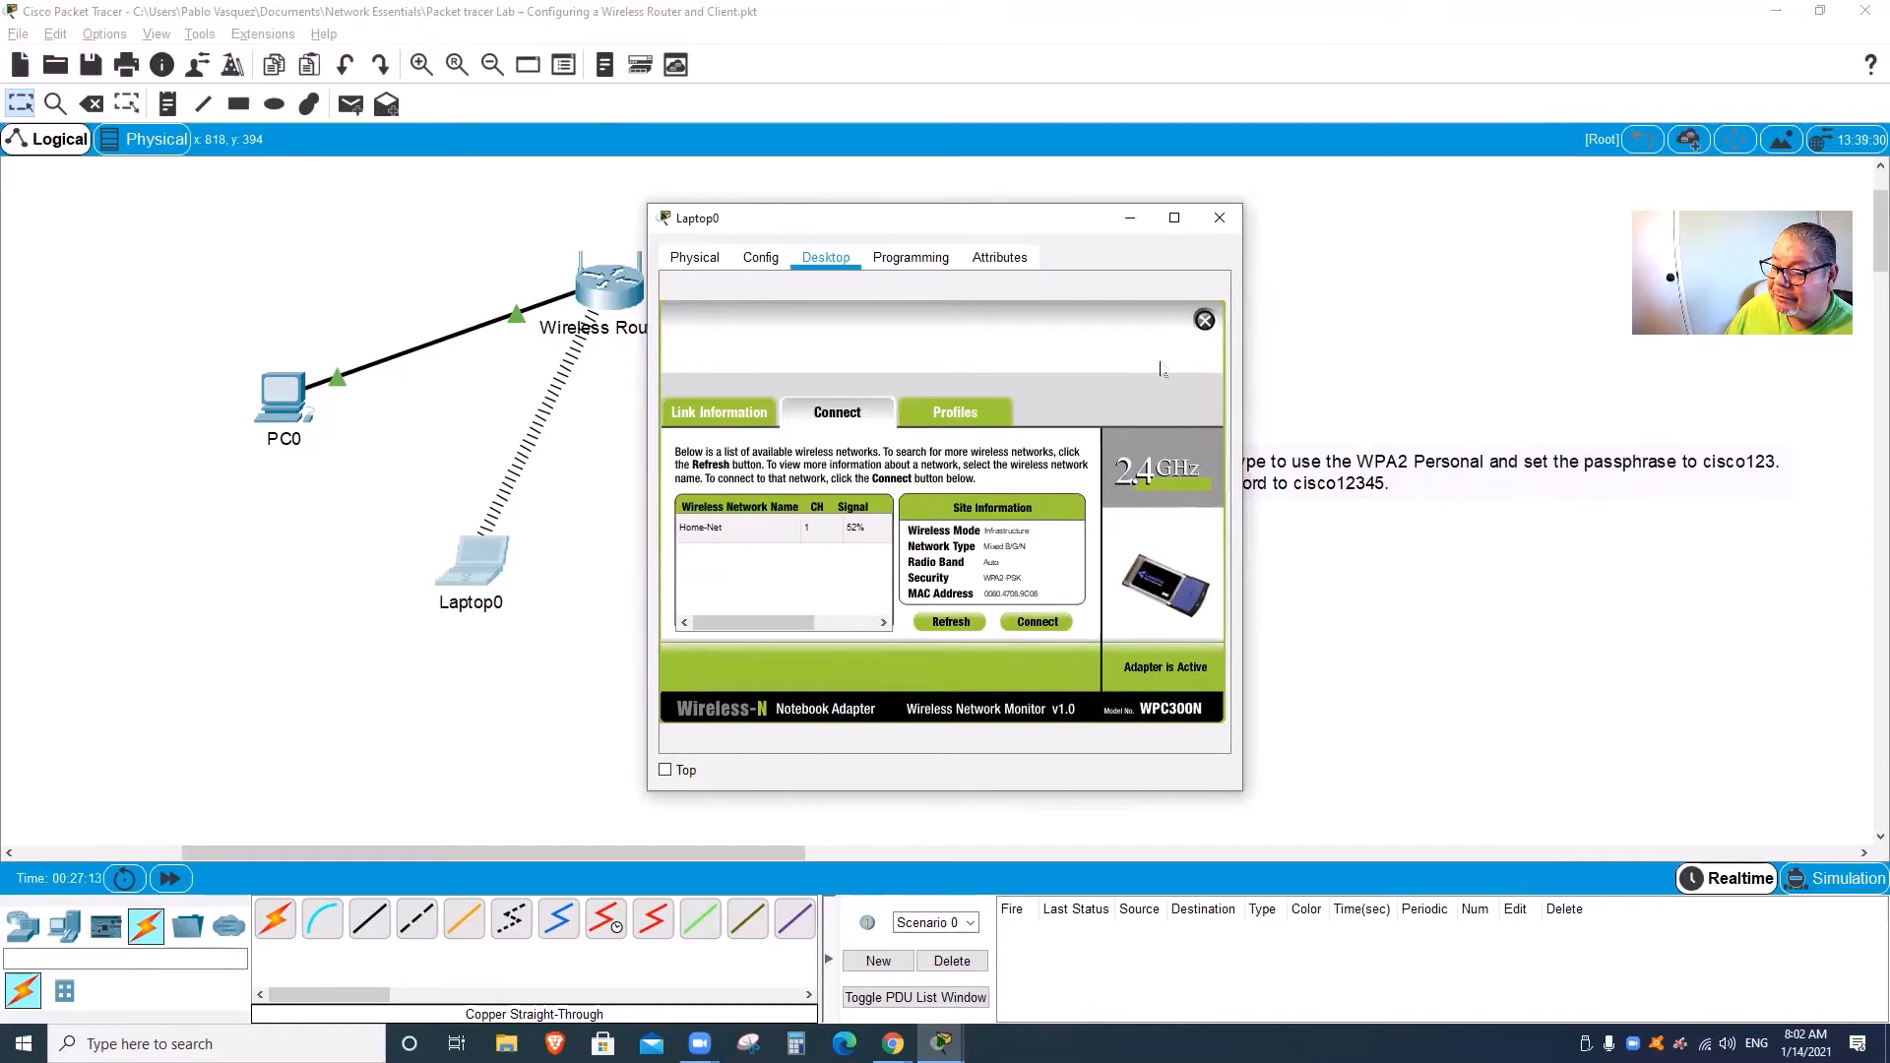
pyautogui.click(1205, 320)
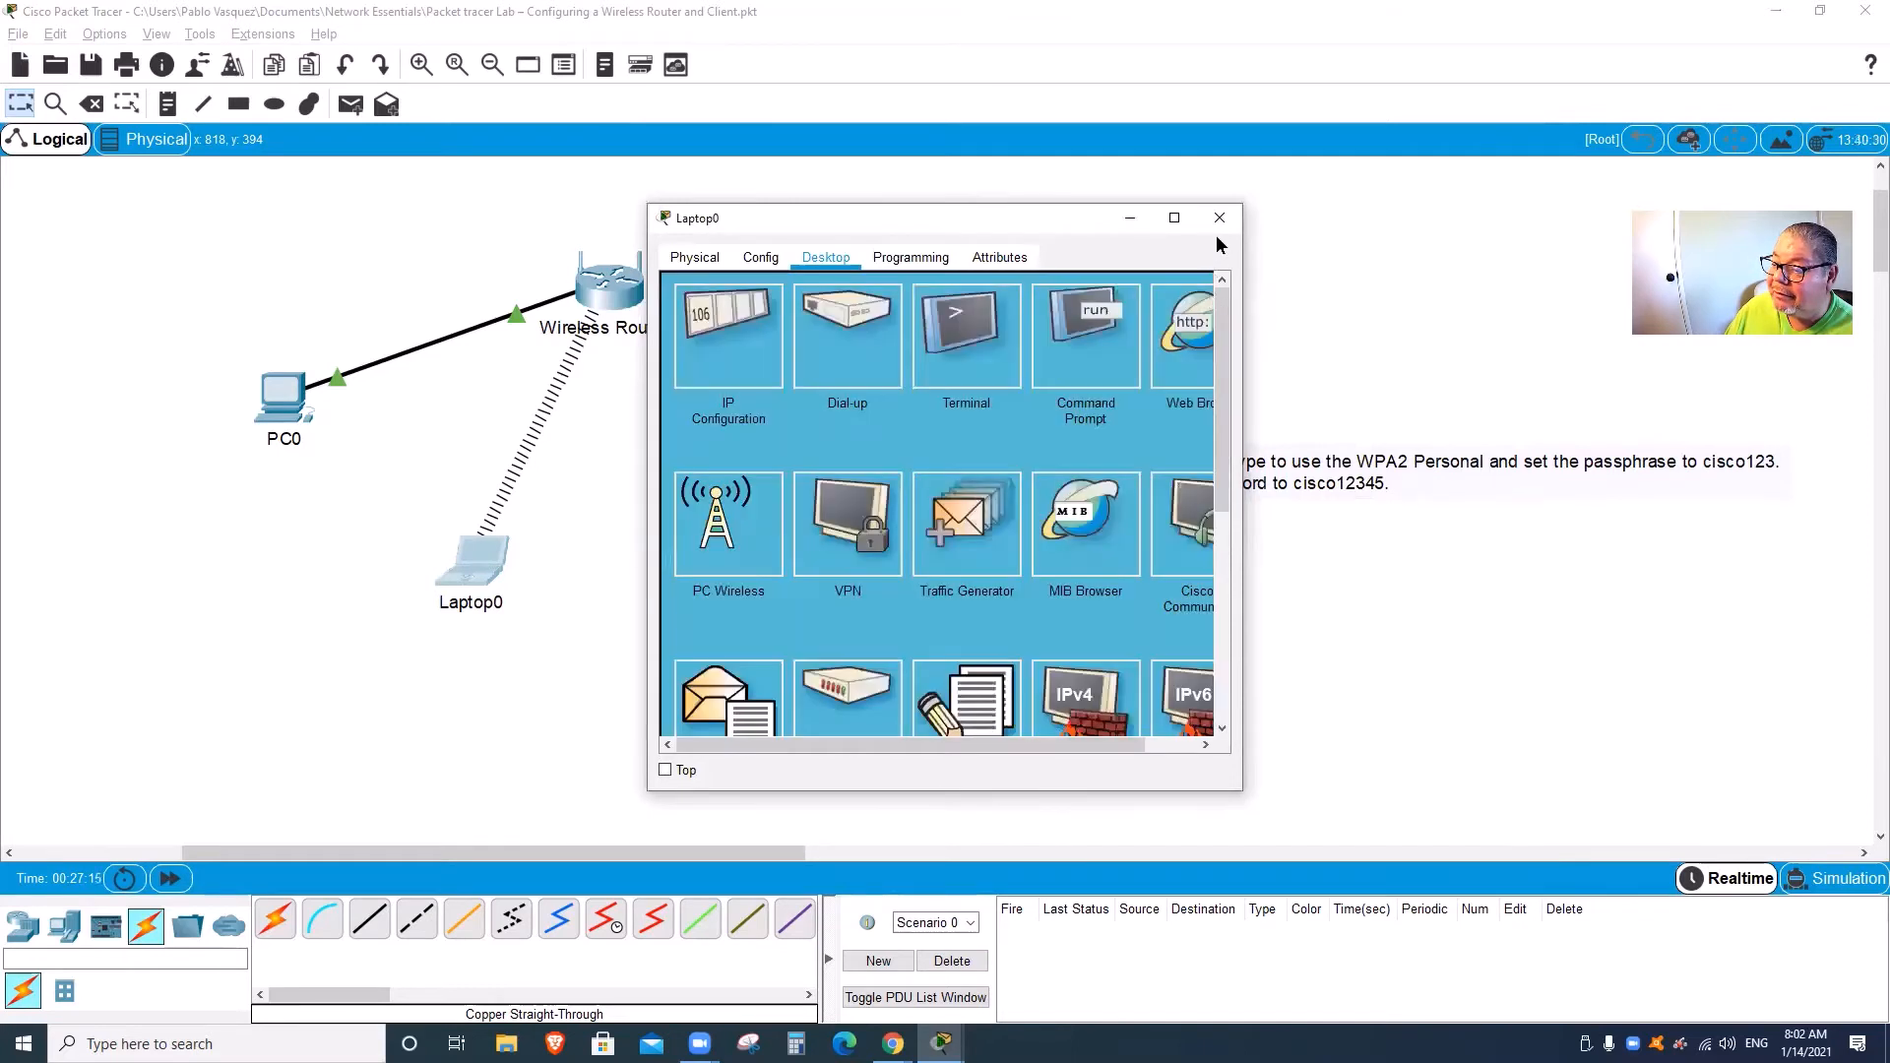
pyautogui.click(1219, 217)
pyautogui.doubleClick(479, 564)
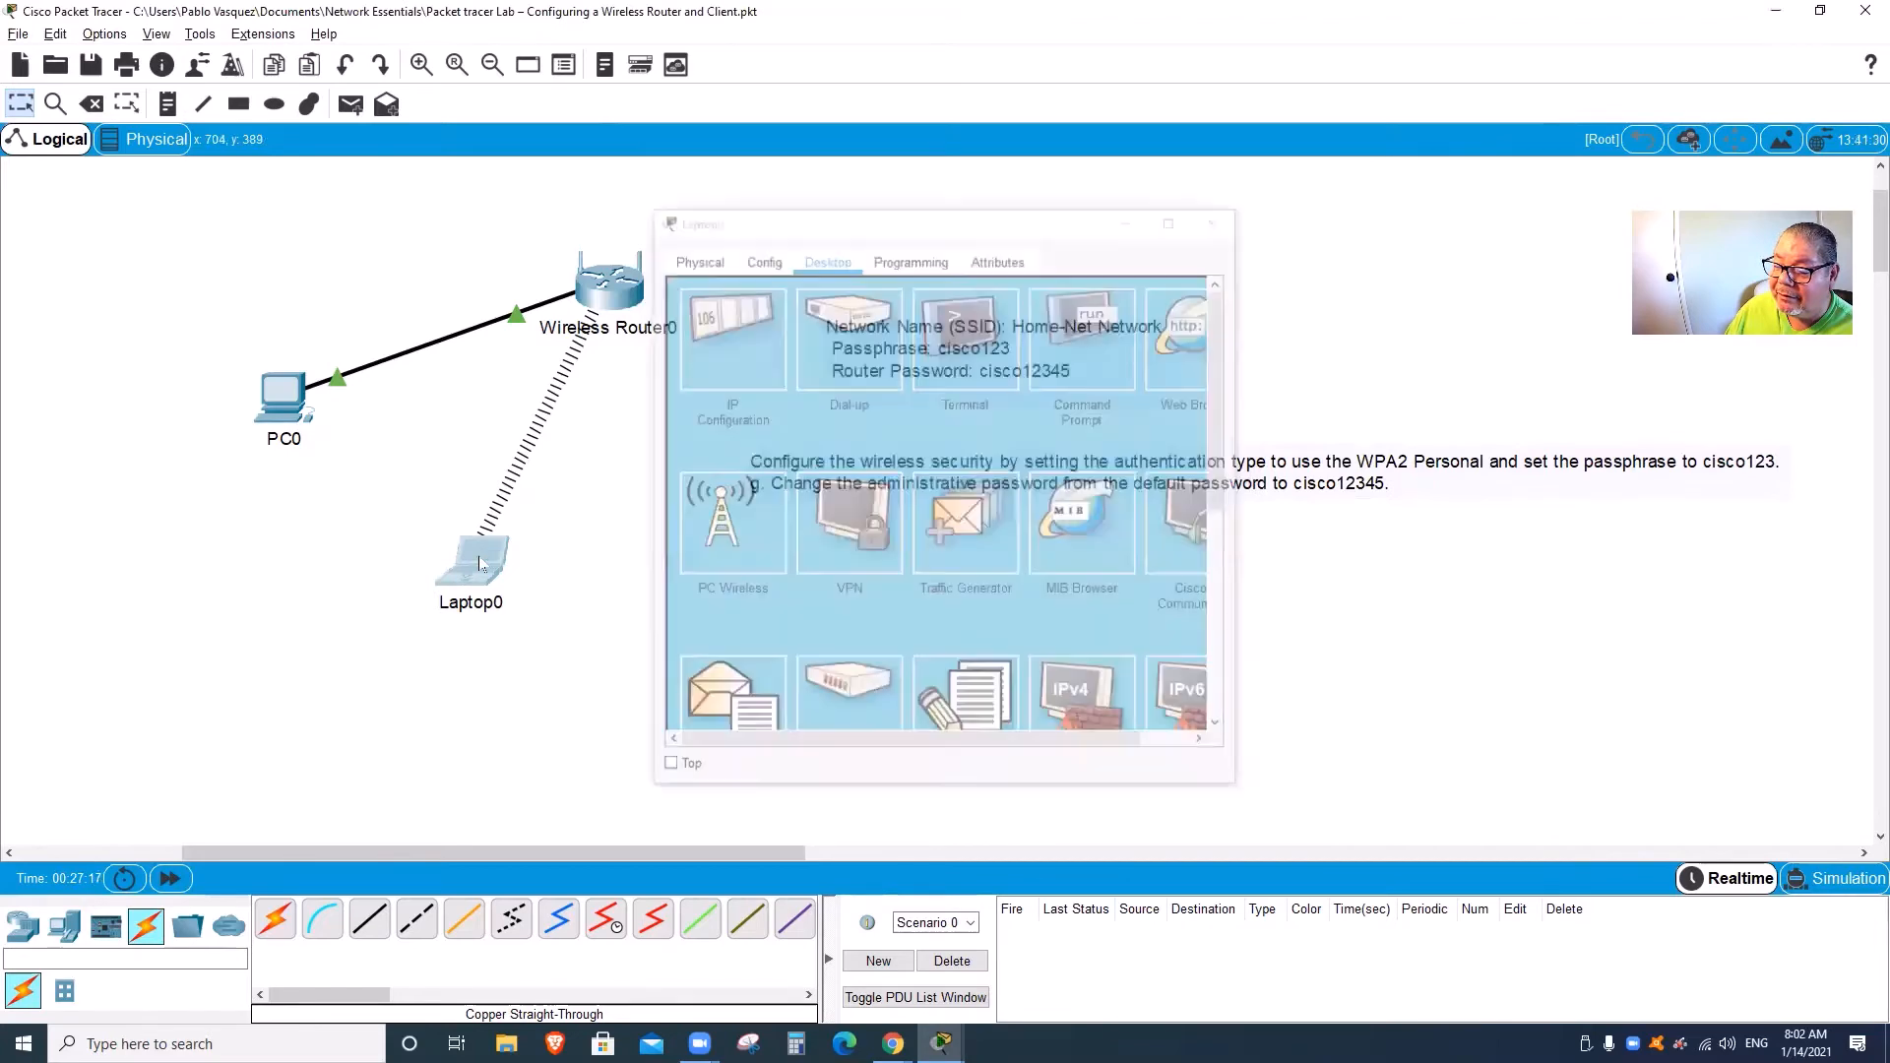
# Step: Browse from Laptop0 to 192.168.0.1 and log in with the admin username and new password
pyautogui.click(473, 565)
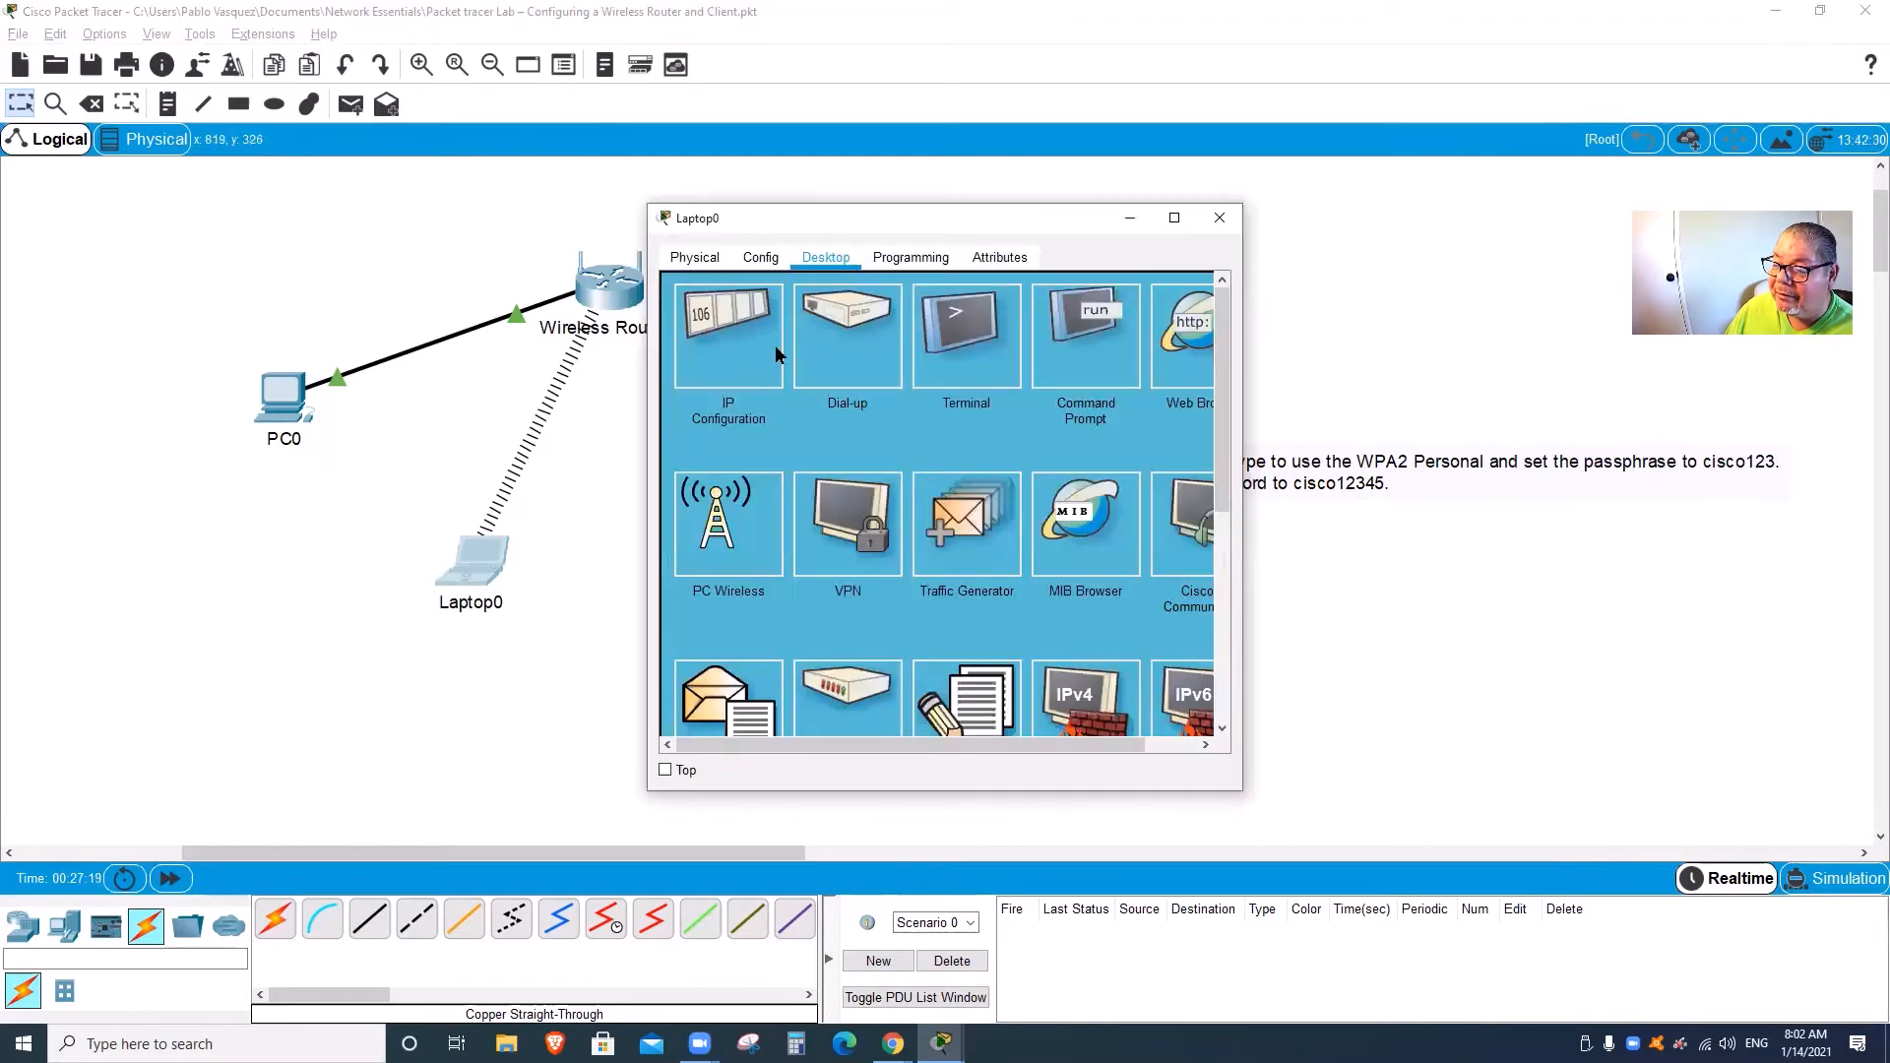
pyautogui.click(1186, 335)
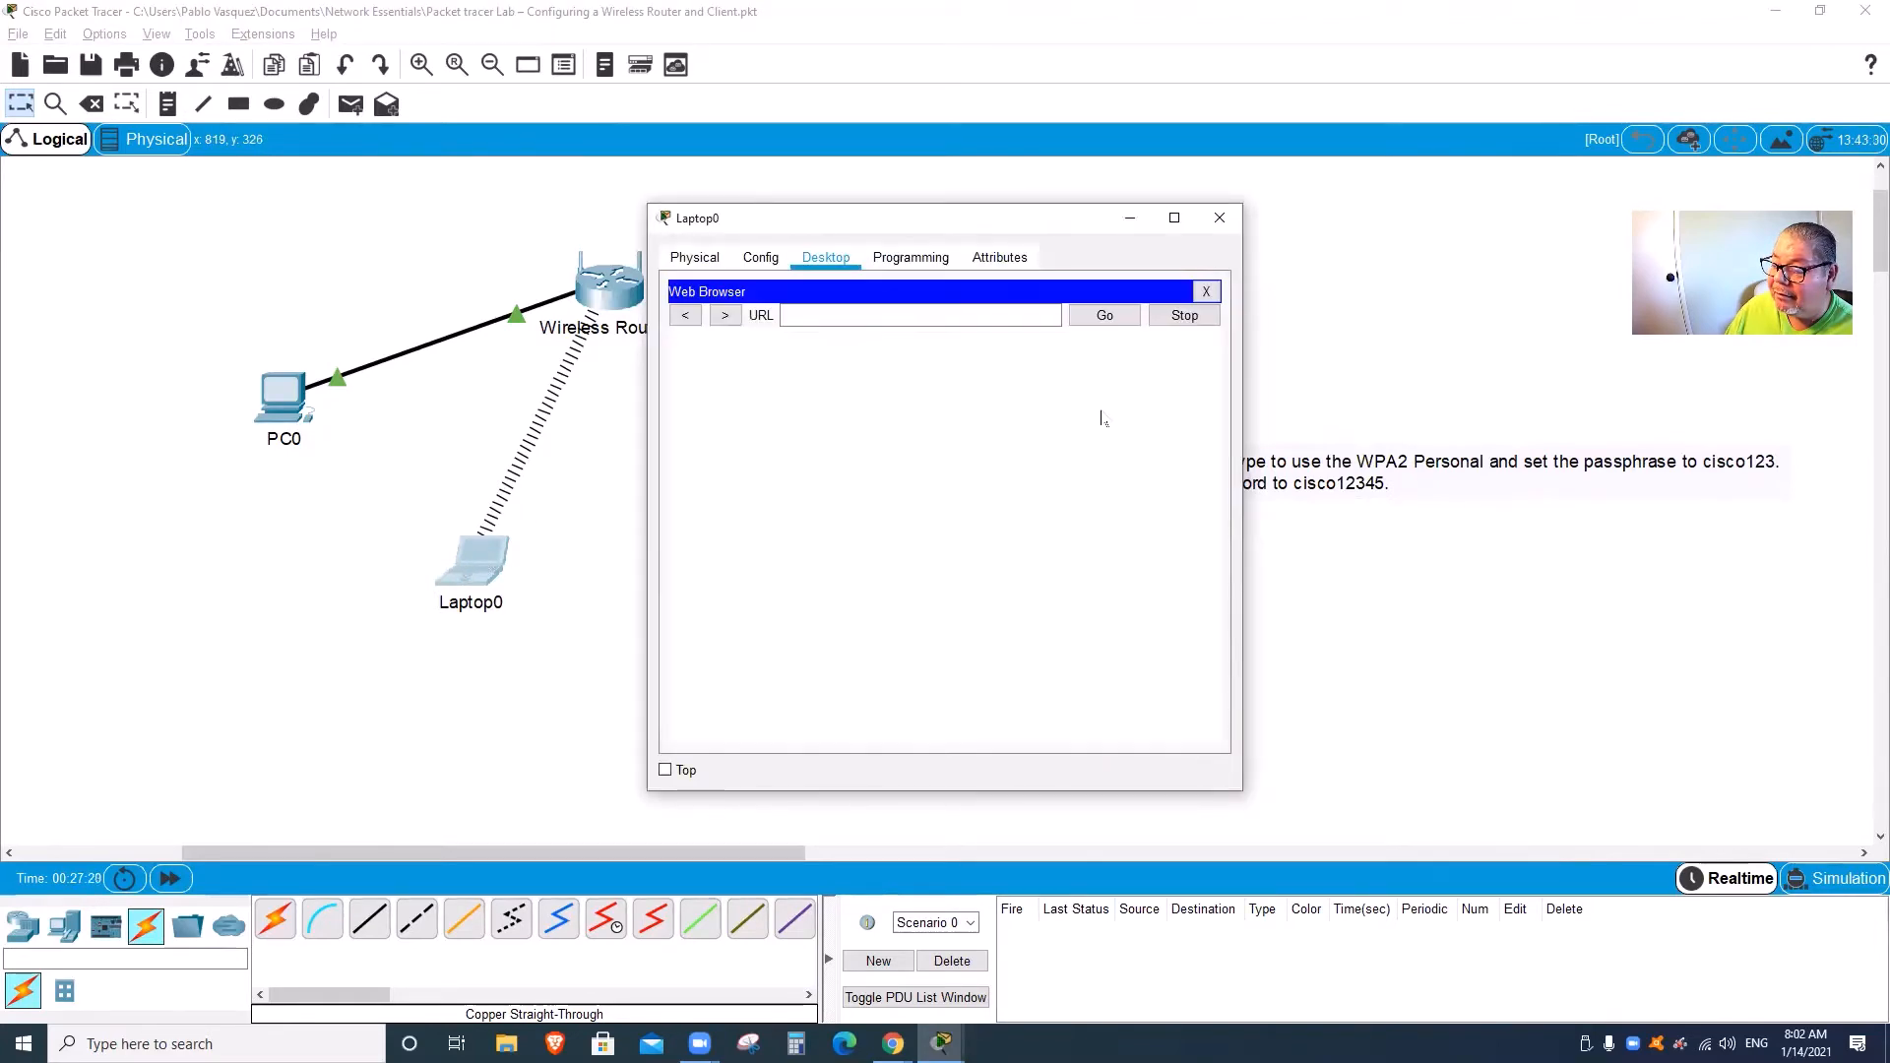
pyautogui.click(954, 314)
pyautogui.write('192.')
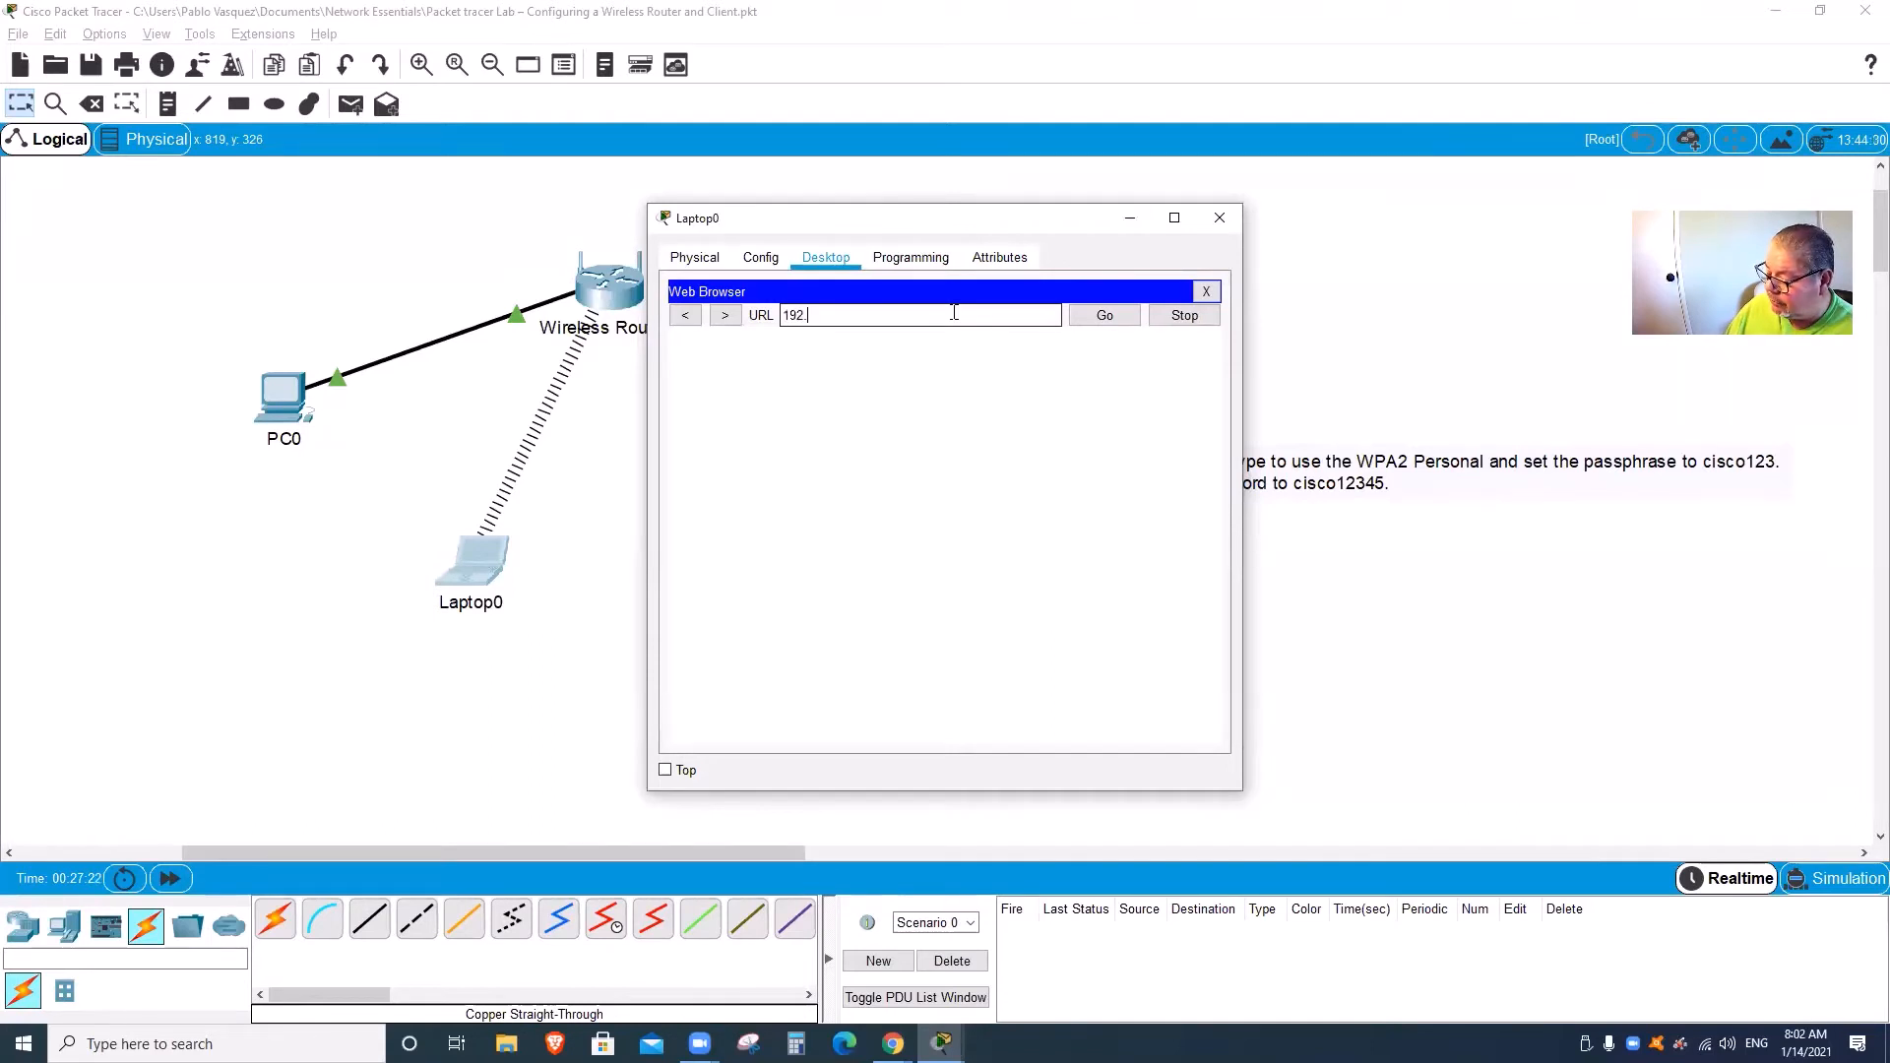
pyautogui.write('168.0.1')
pyautogui.press('Return')
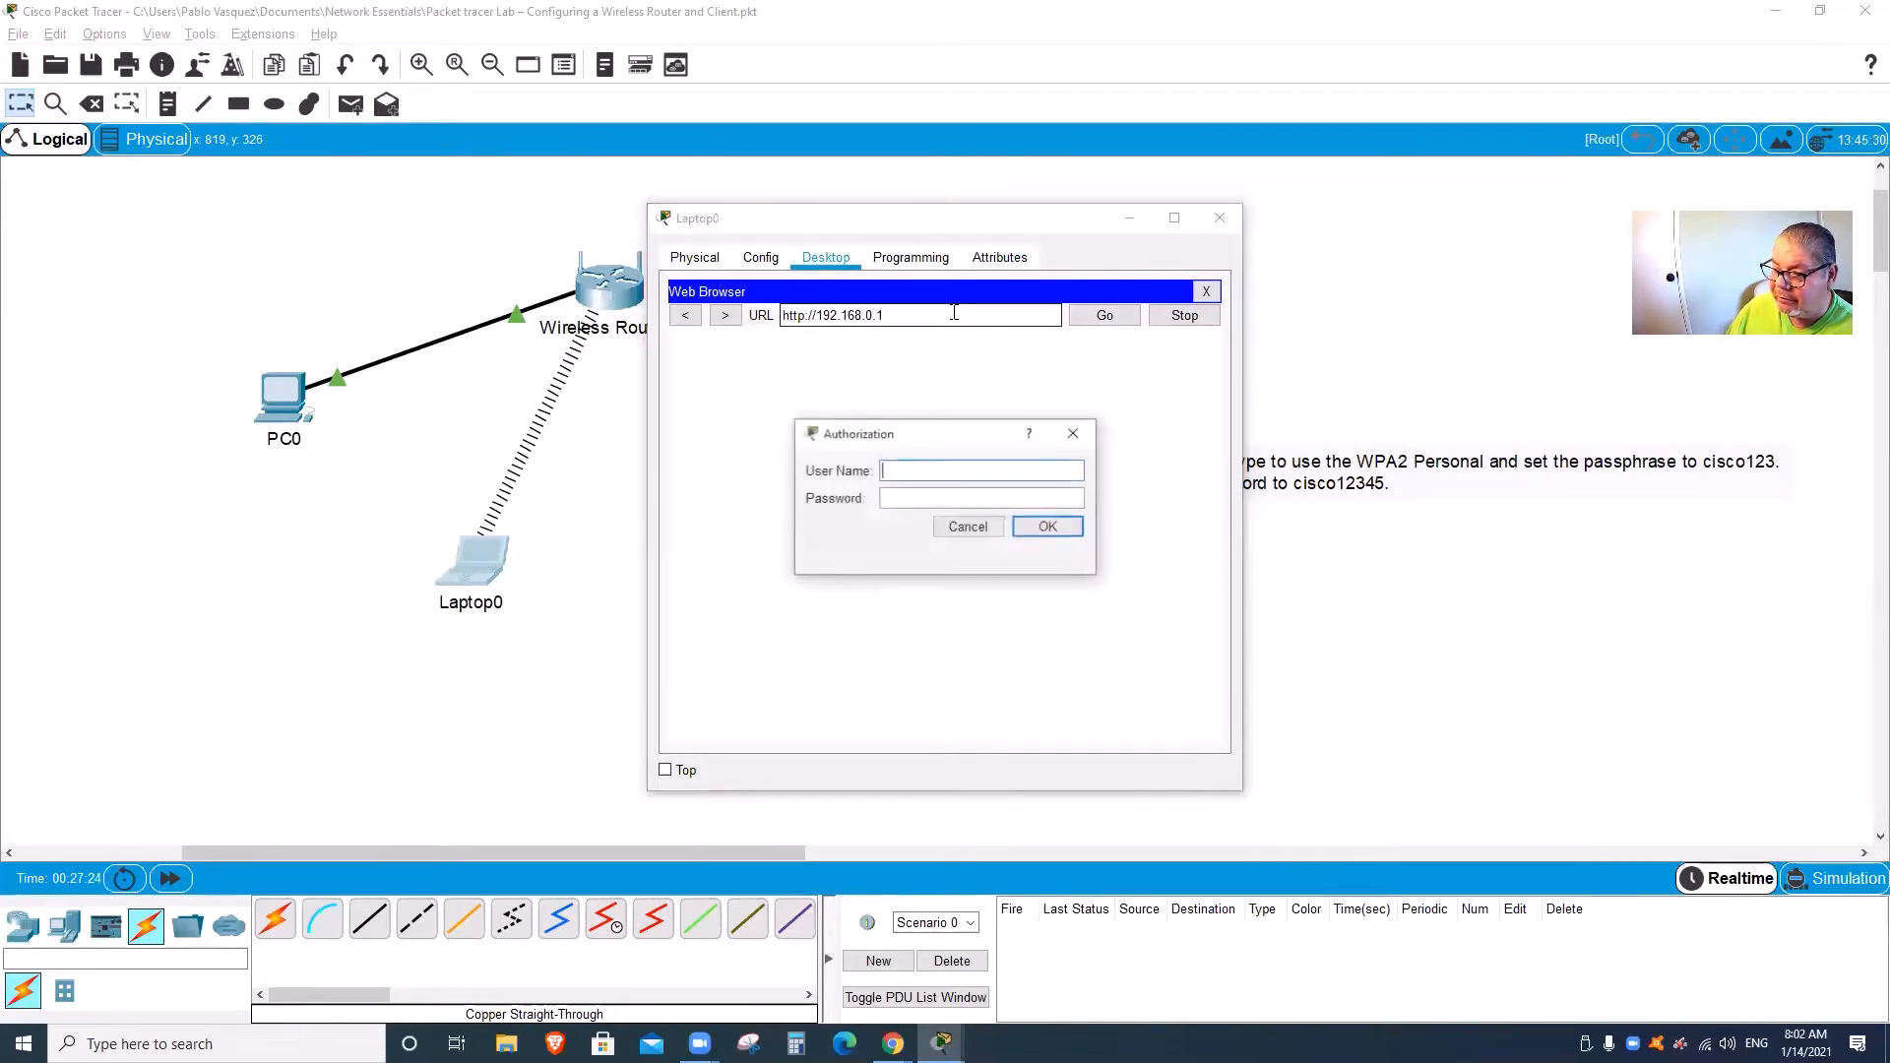
pyautogui.write('admin')
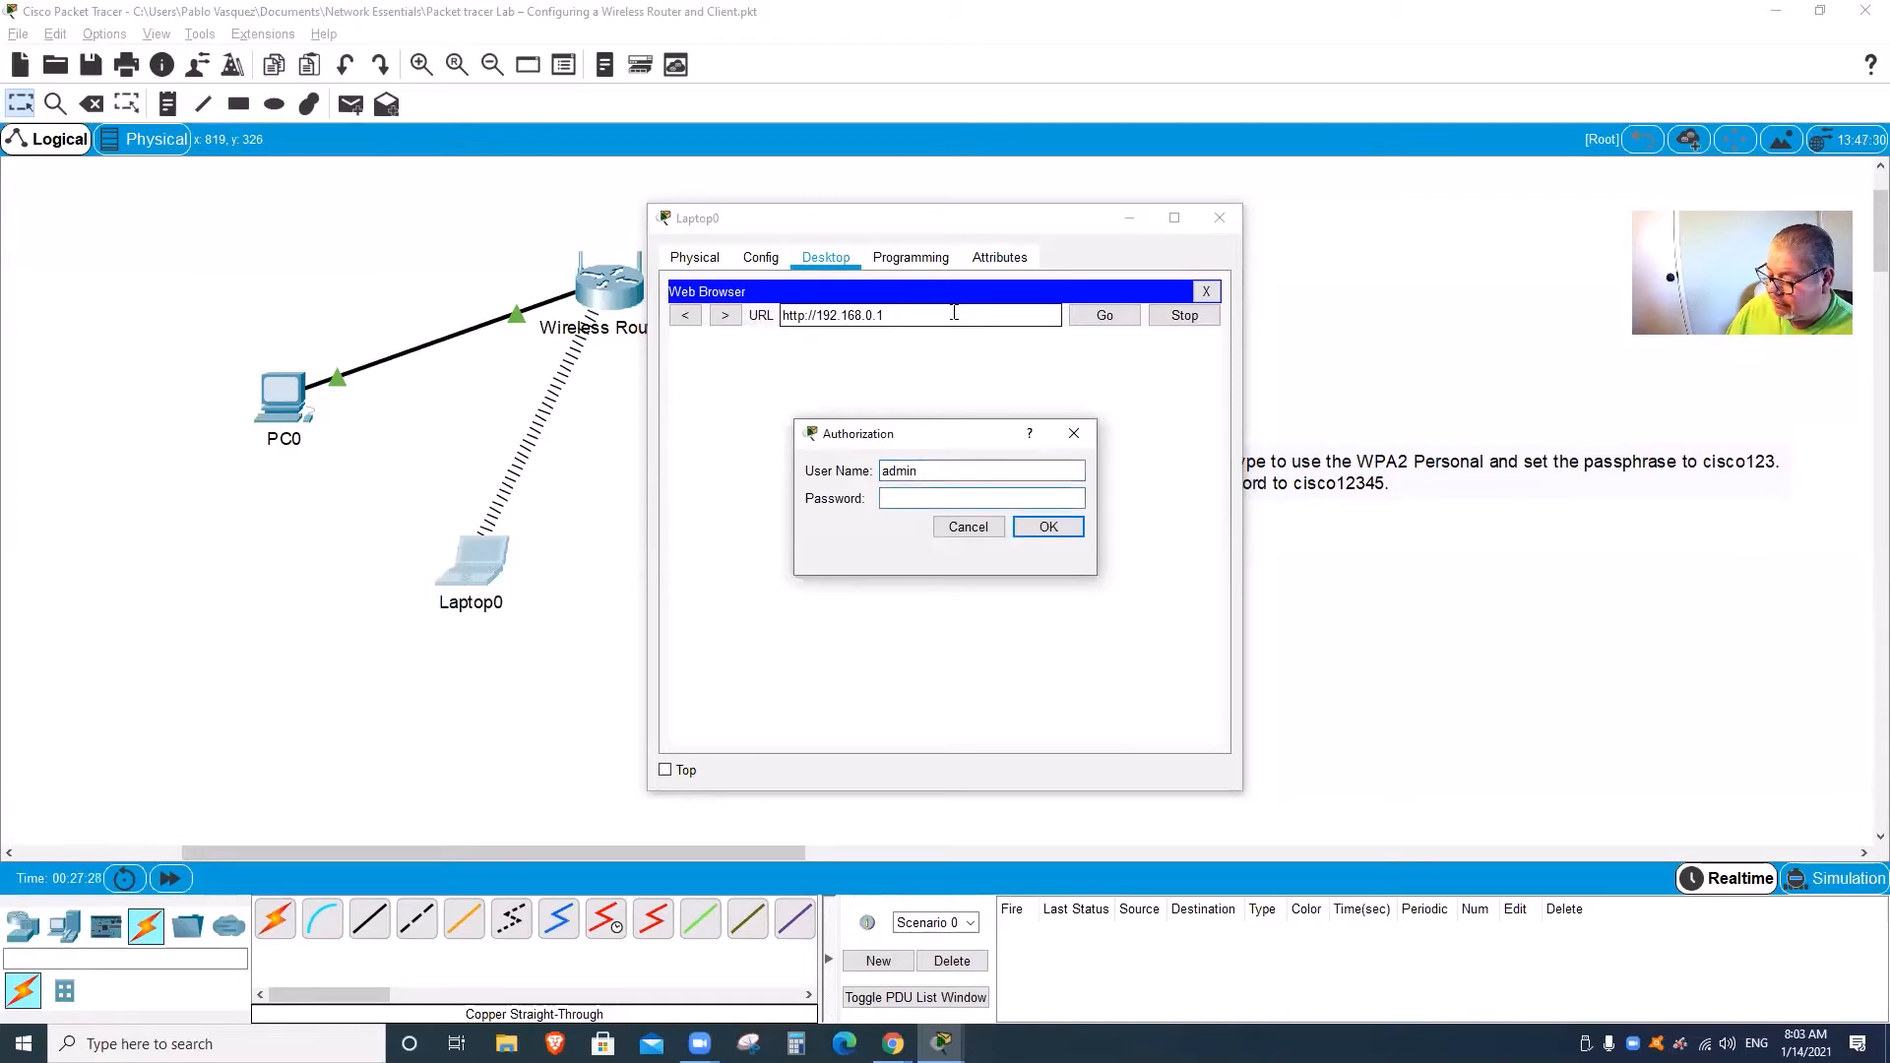
pyautogui.write('admin1')
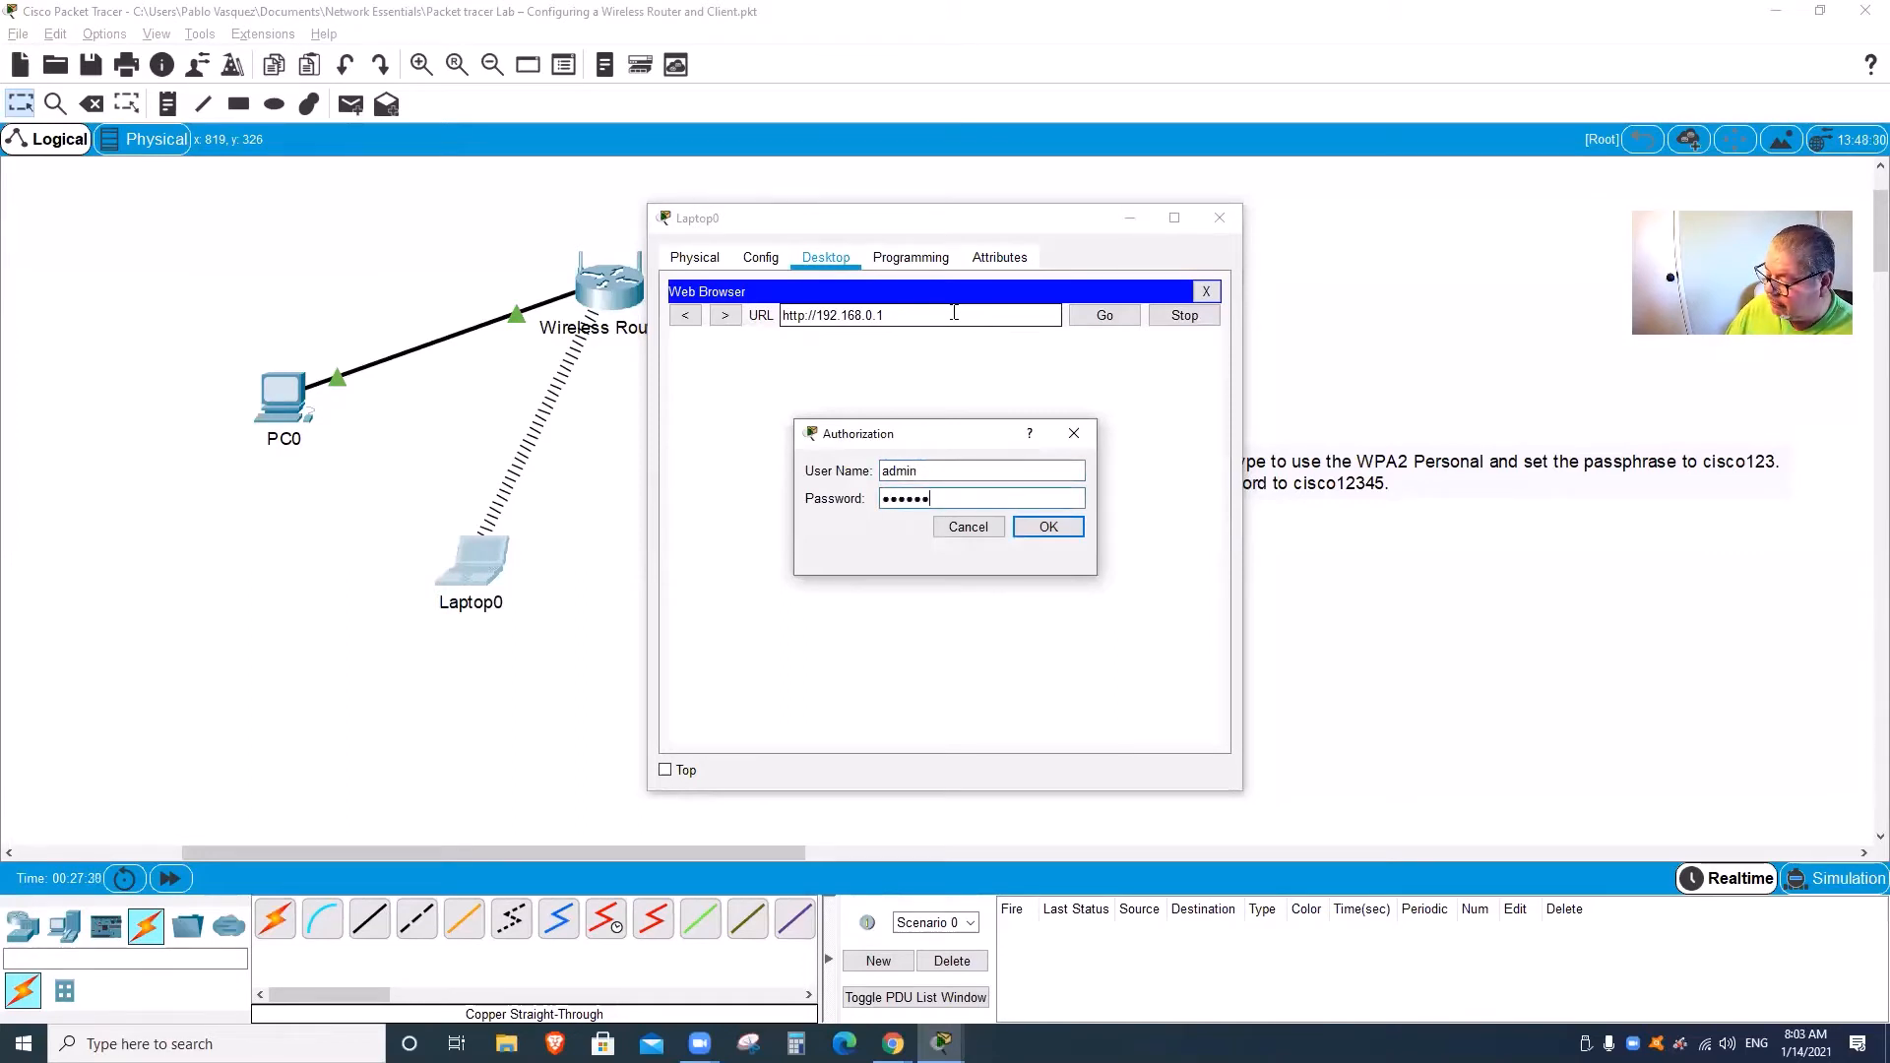
pyautogui.write('2345')
pyautogui.press('Return')
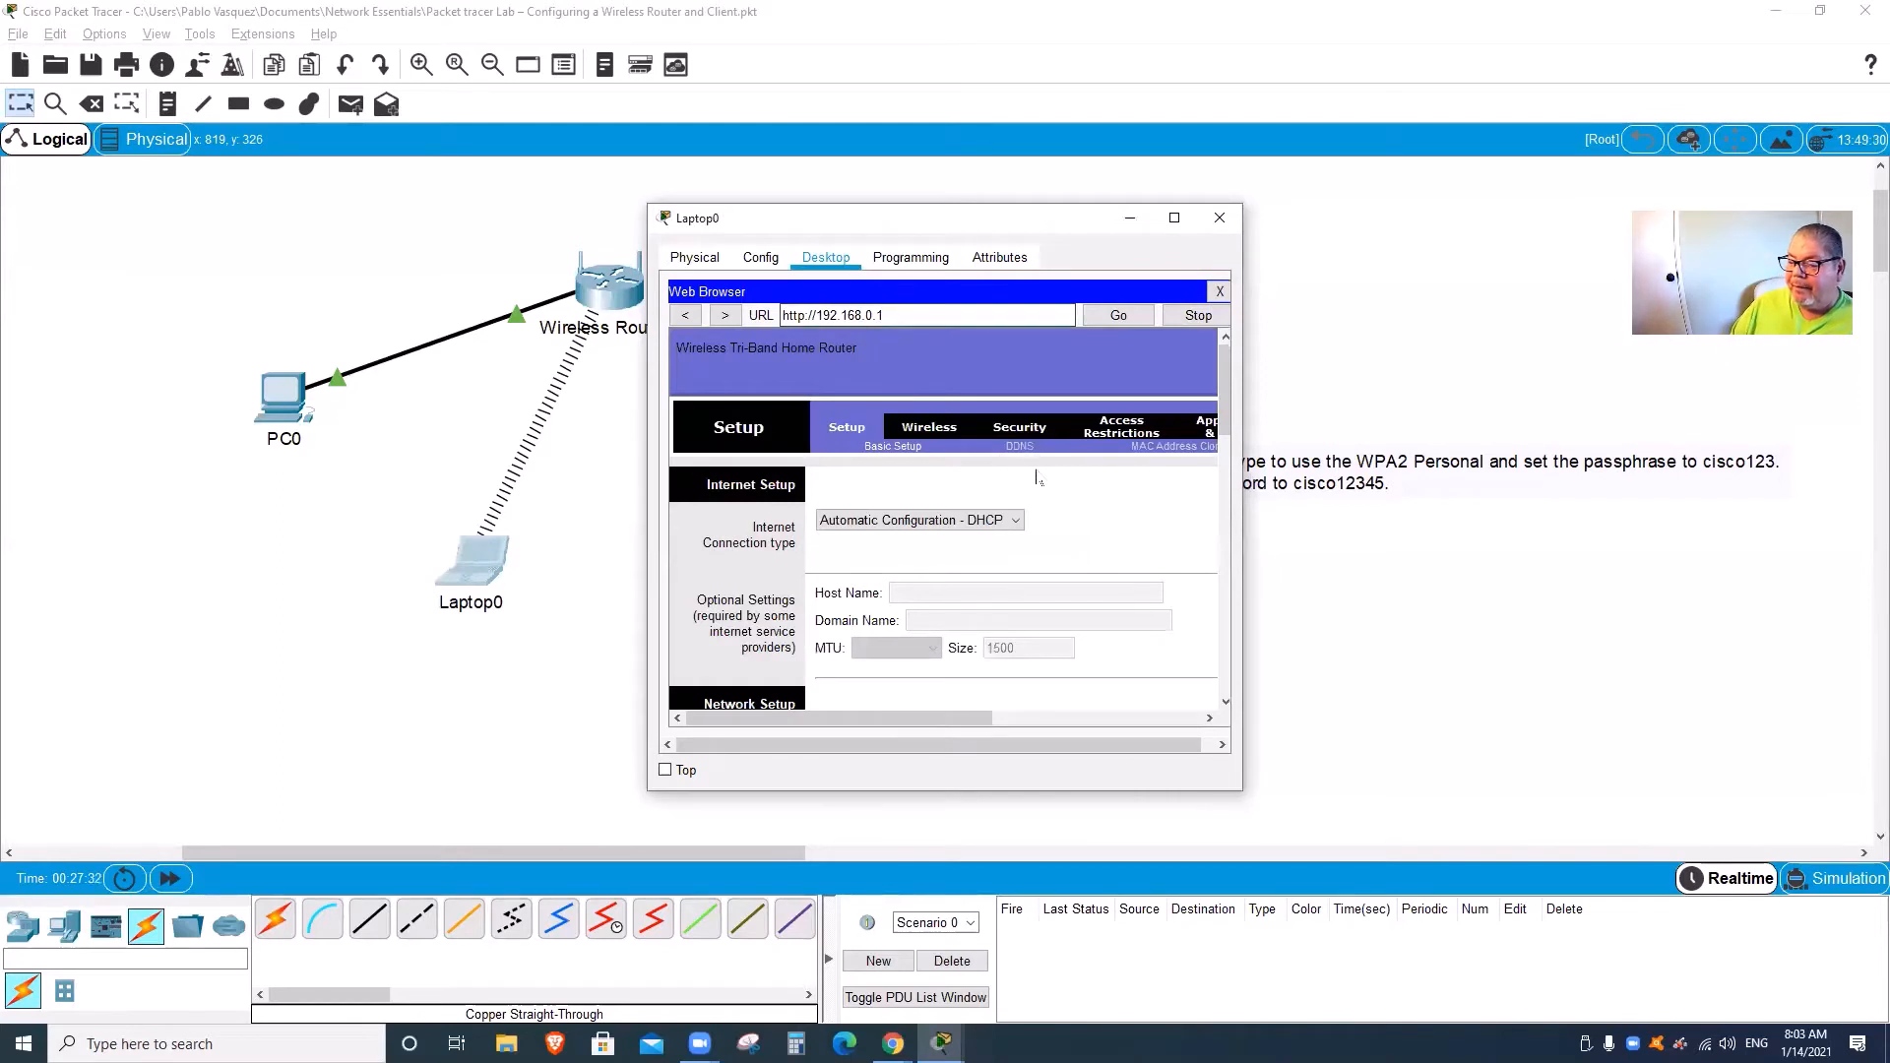
# Step: Review the router's Basic Wireless Settings page in Laptop0's browser
pyautogui.scroll(-4, 1037, 477)
pyautogui.scroll(3, 890, 399)
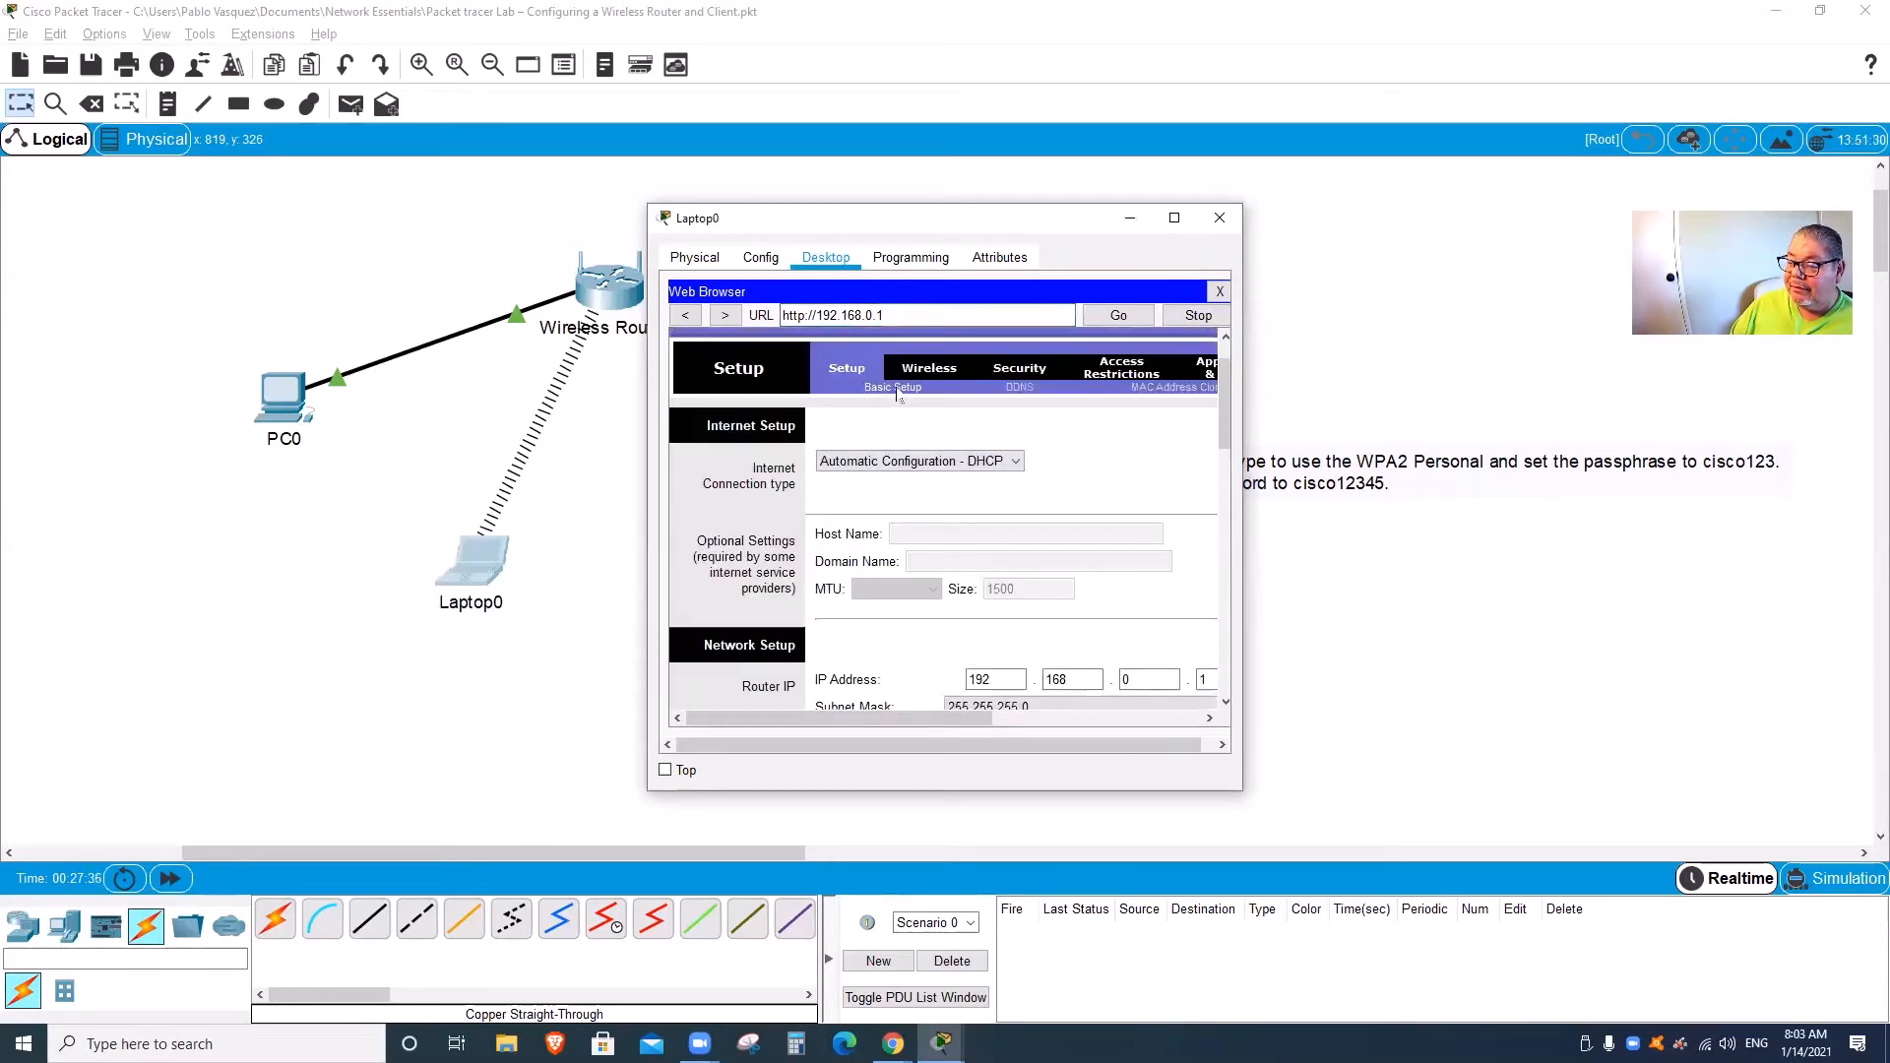
pyautogui.click(921, 370)
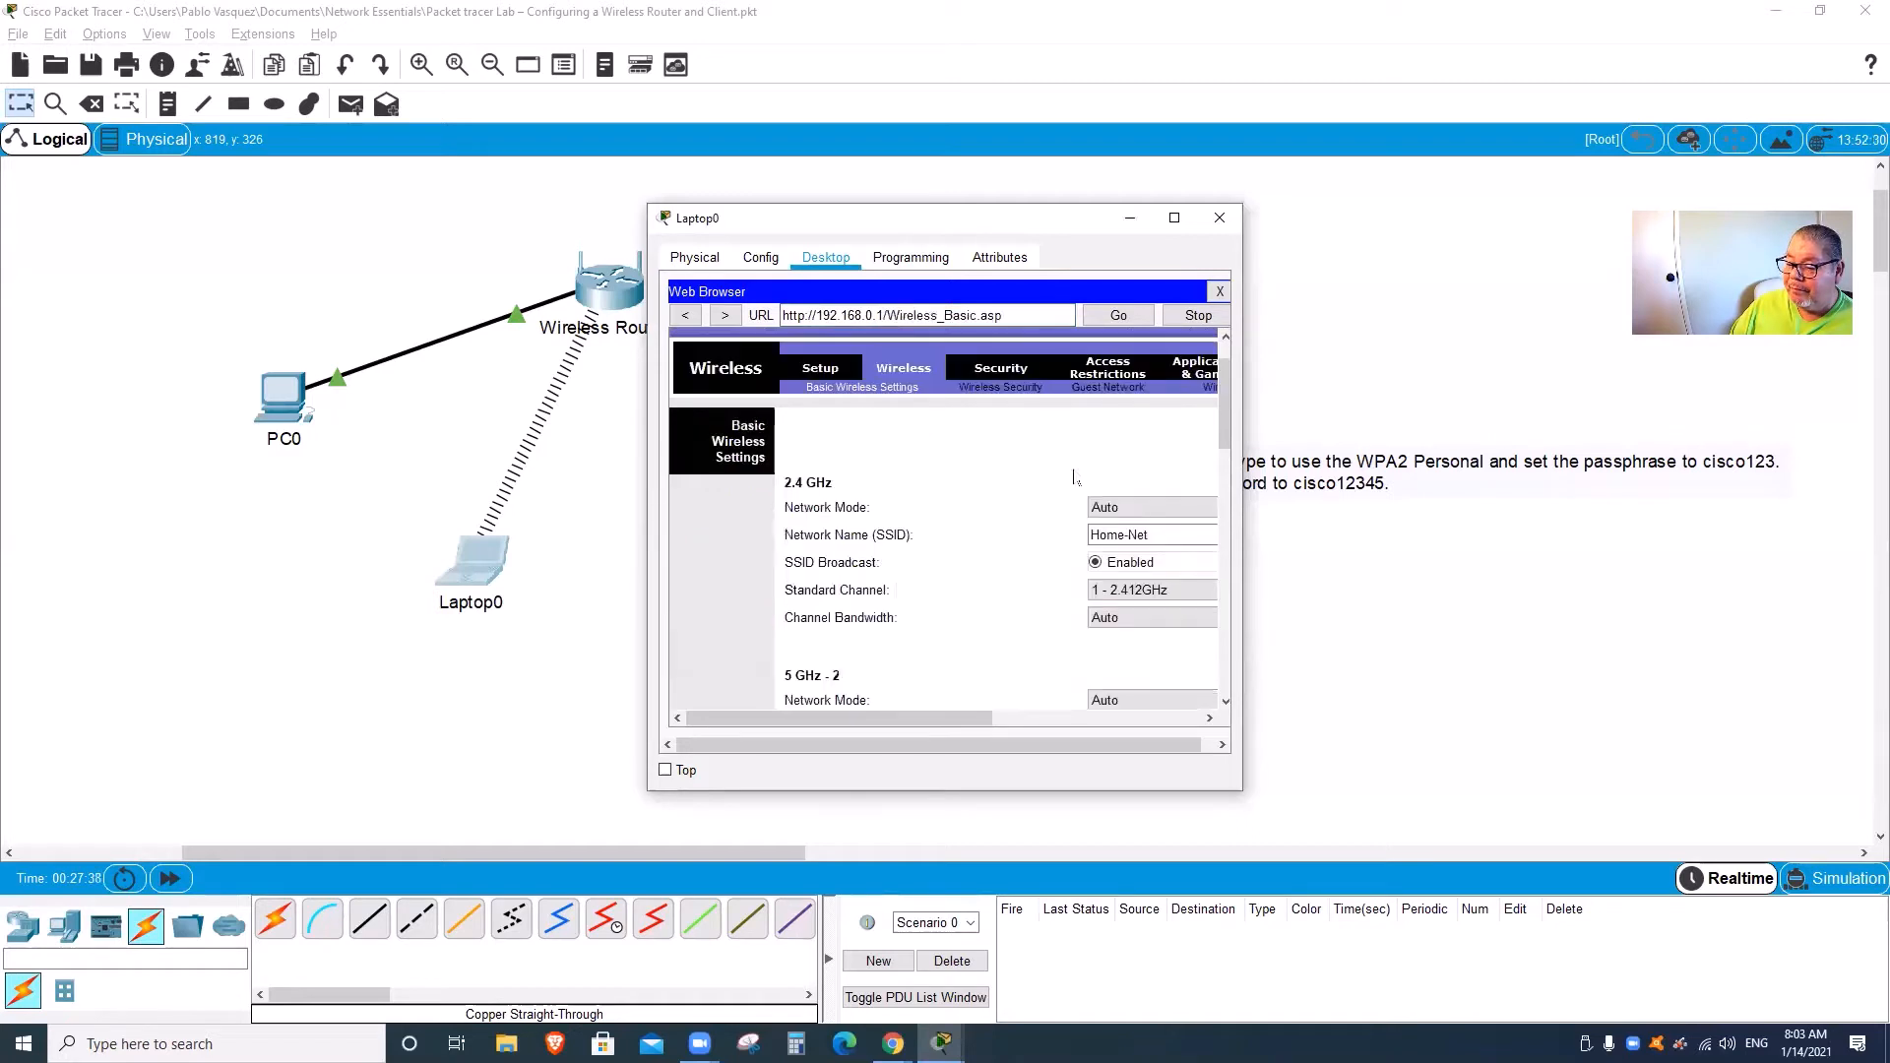
pyautogui.scroll(-2, 1075, 478)
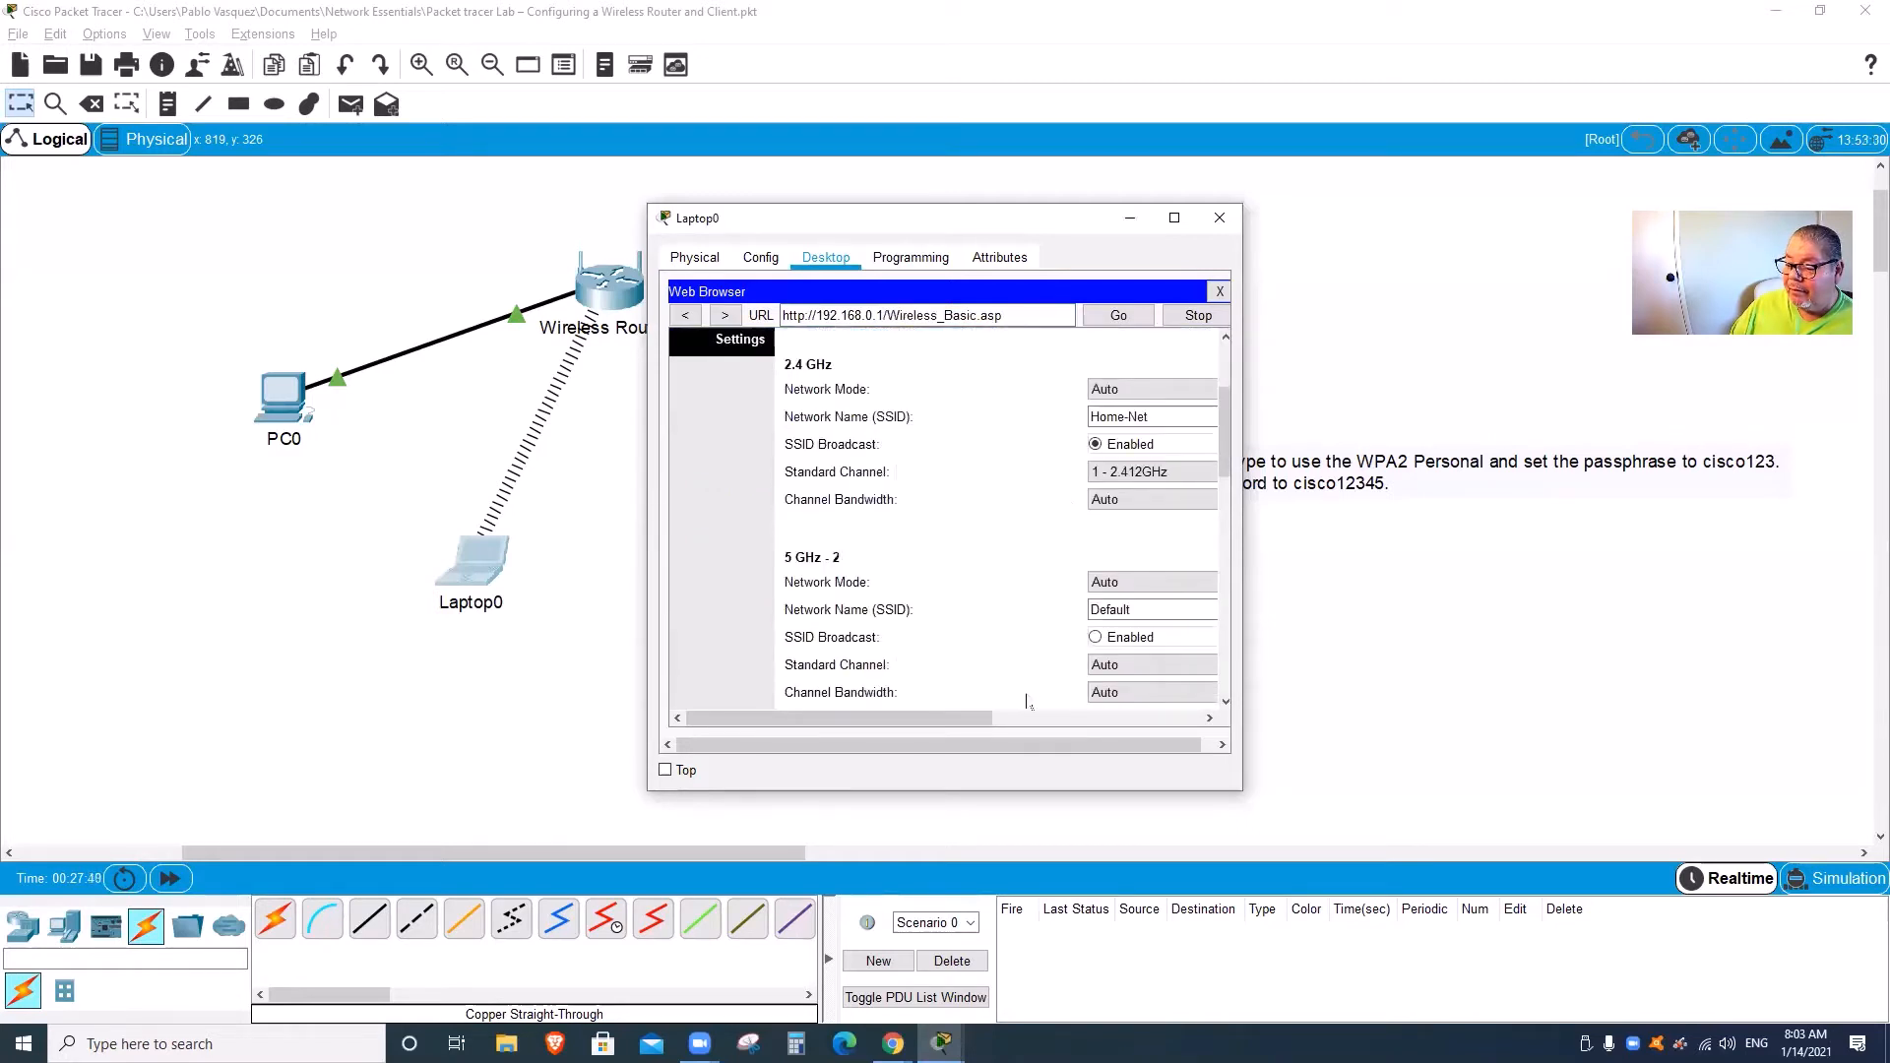
pyautogui.moveTo(1002, 719)
pyautogui.mouseDown()
pyautogui.moveTo(1191, 719)
pyautogui.moveTo(1005, 719)
pyautogui.mouseUp()
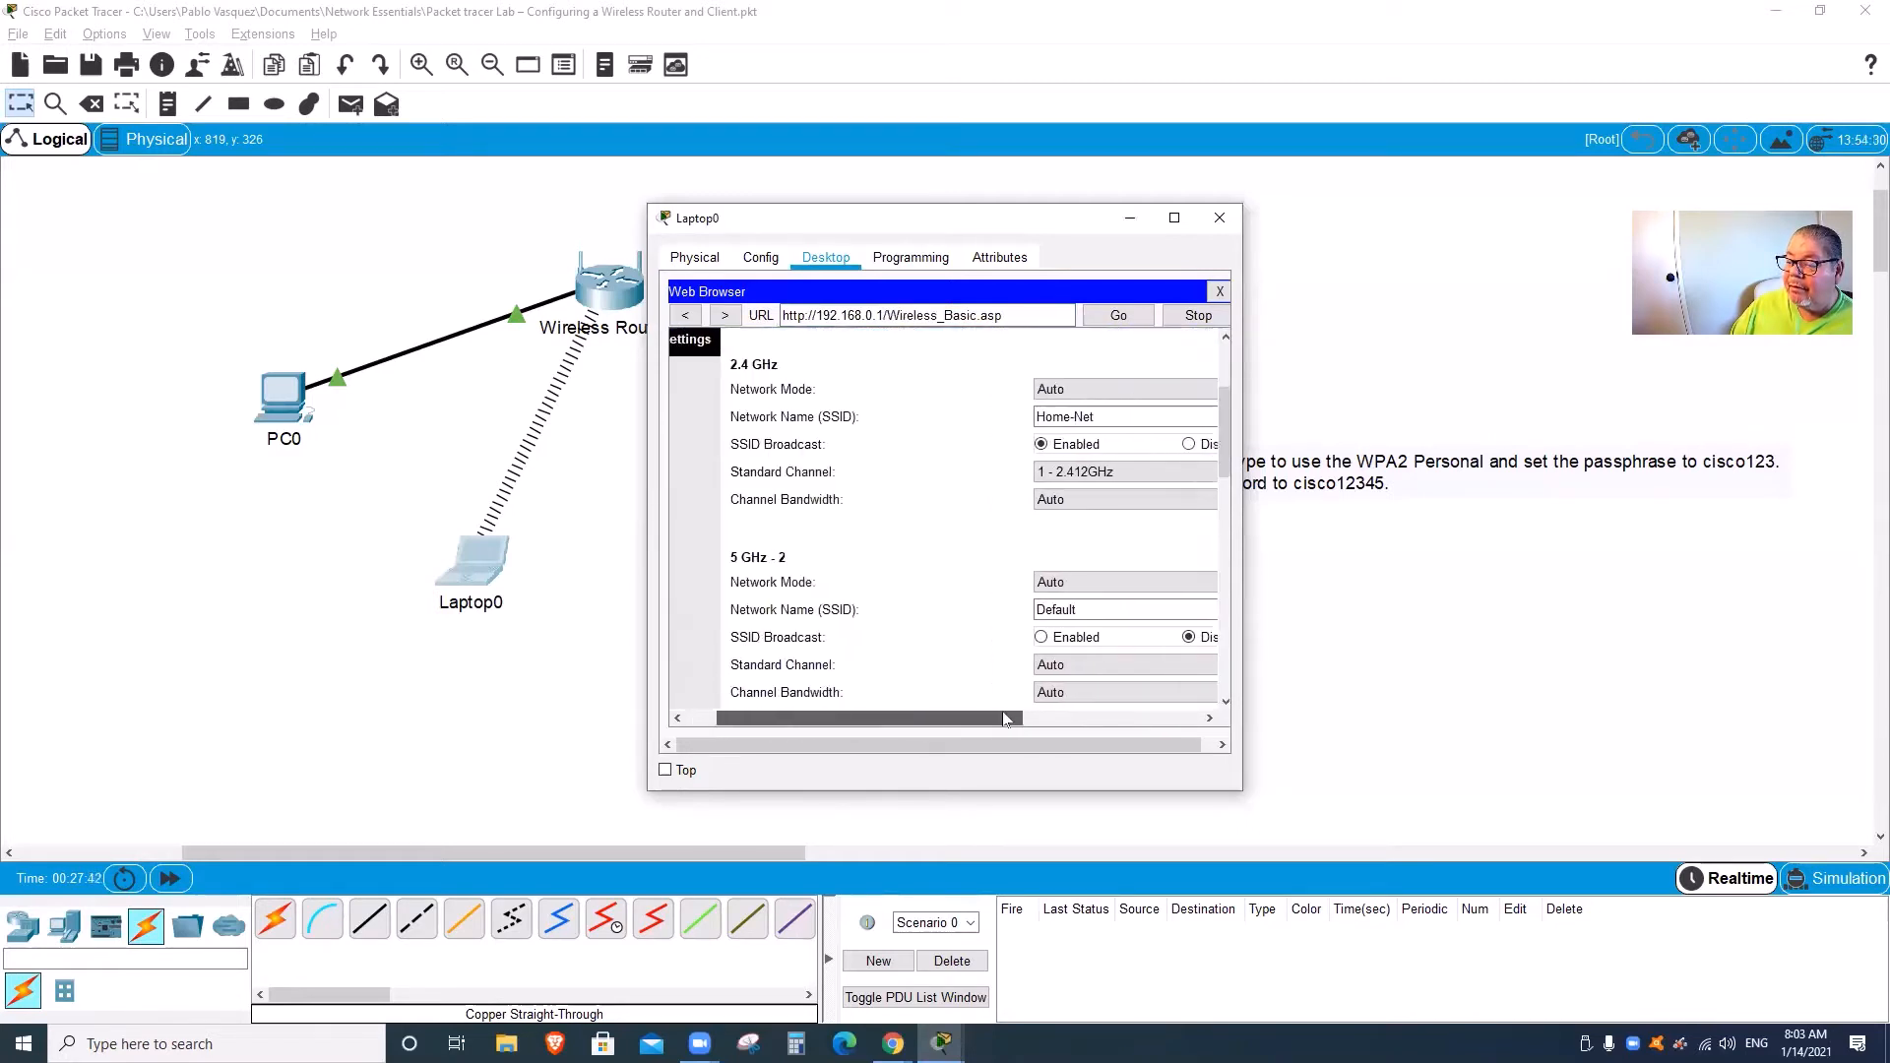
pyautogui.scroll(3, 1002, 586)
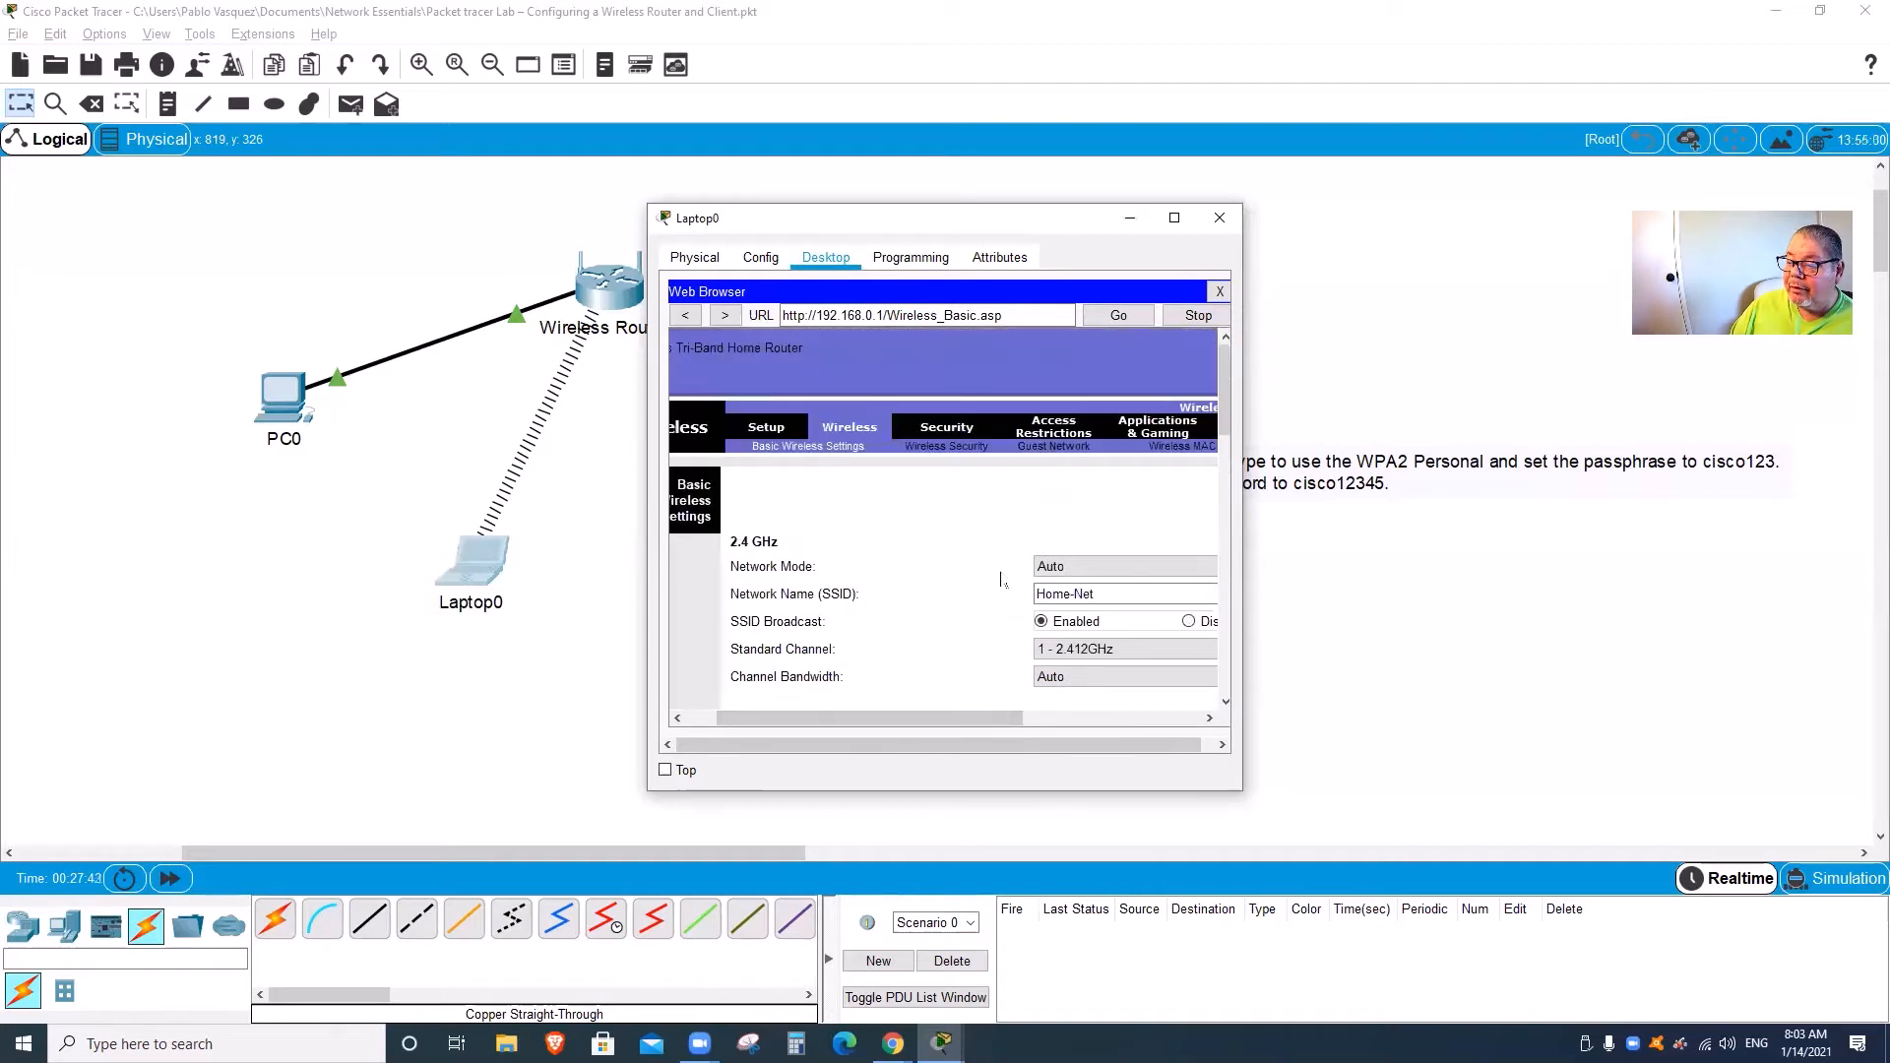
# Step: Confirm 2.4 GHz WPA2 Personal with AES on Wireless Security, then close the browser and Laptop0
pyautogui.click(938, 428)
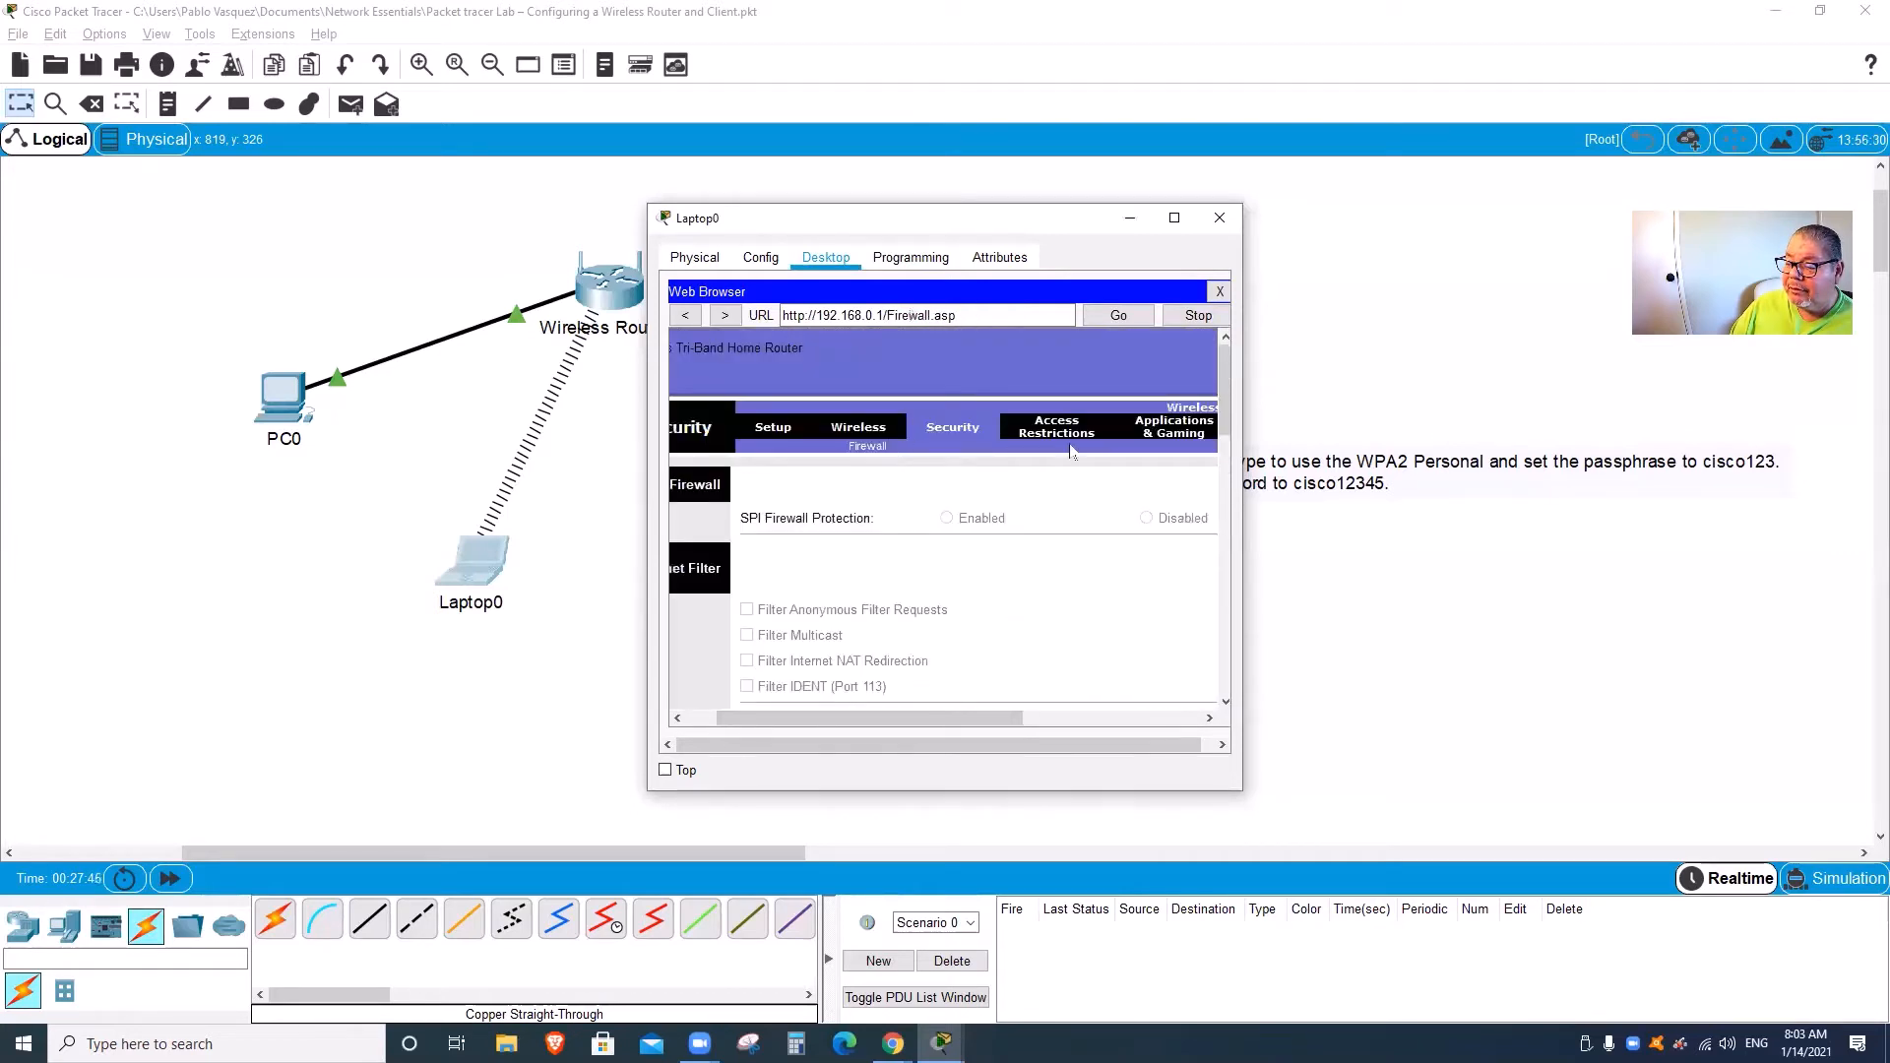
pyautogui.click(847, 433)
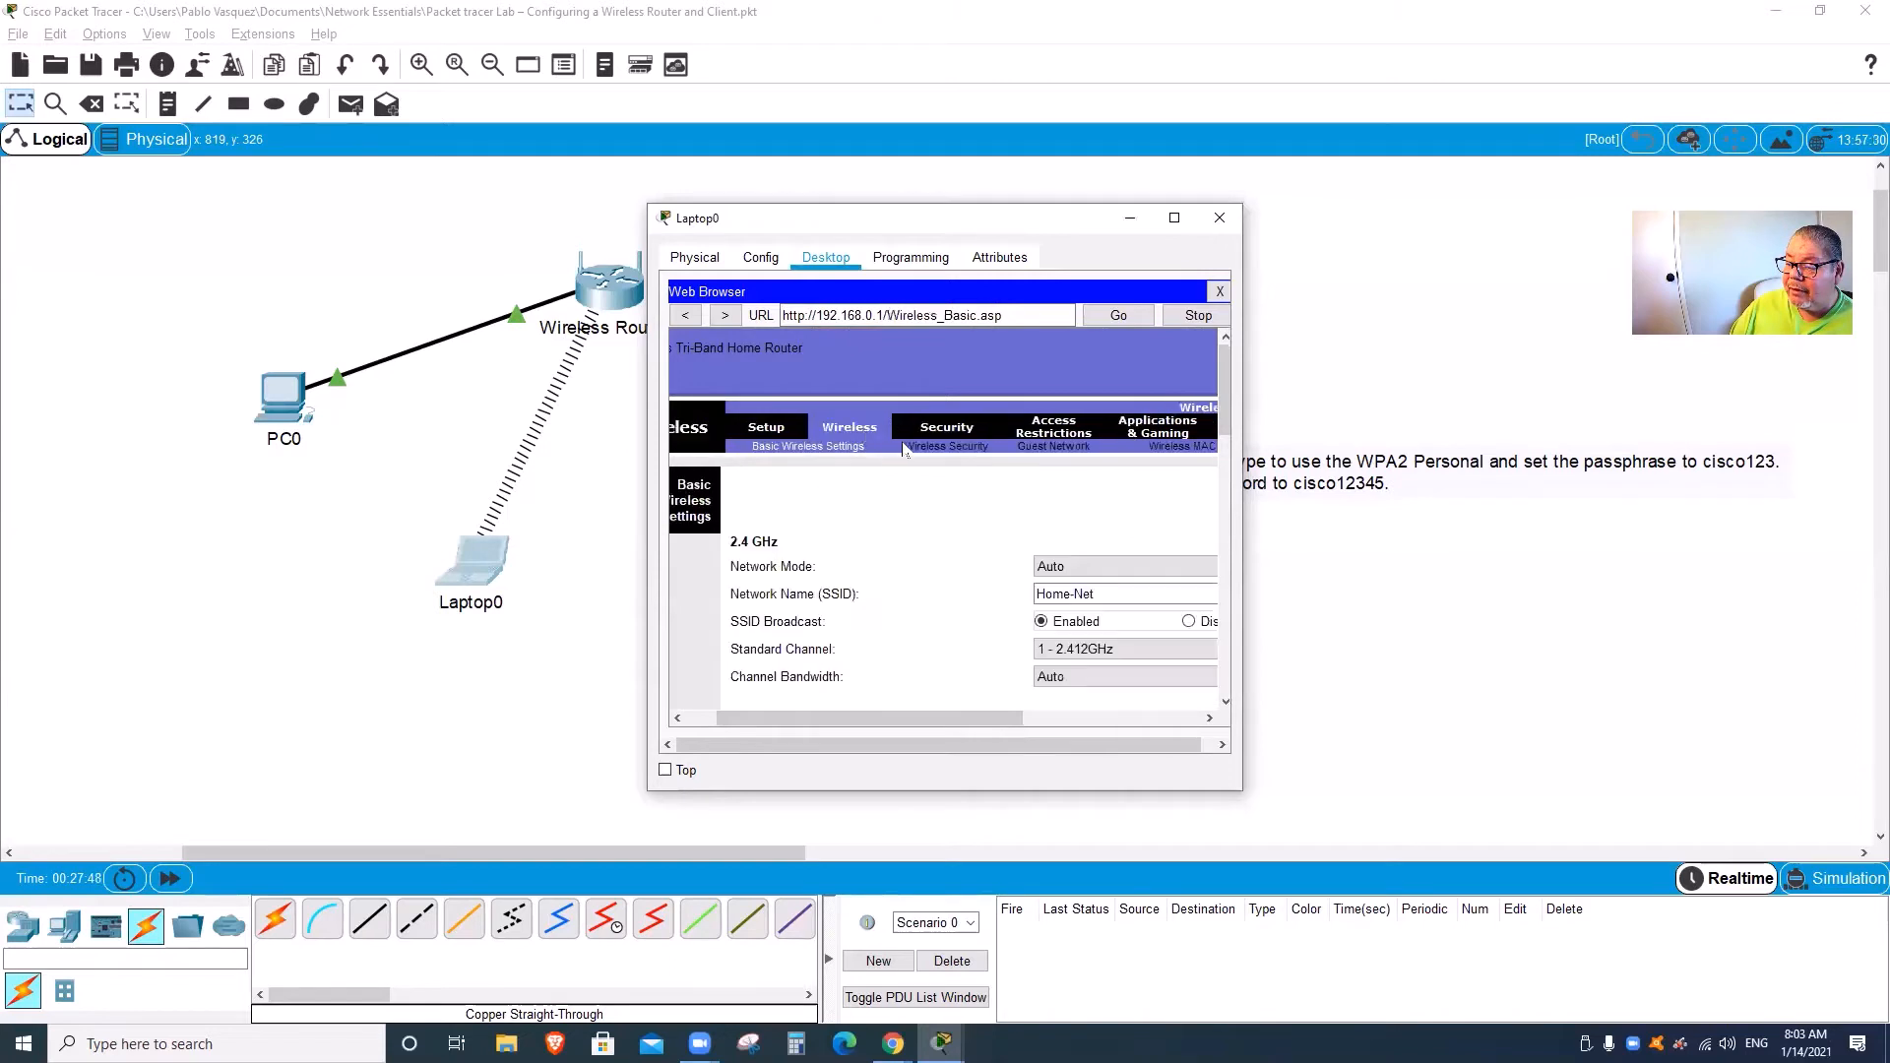
pyautogui.click(929, 449)
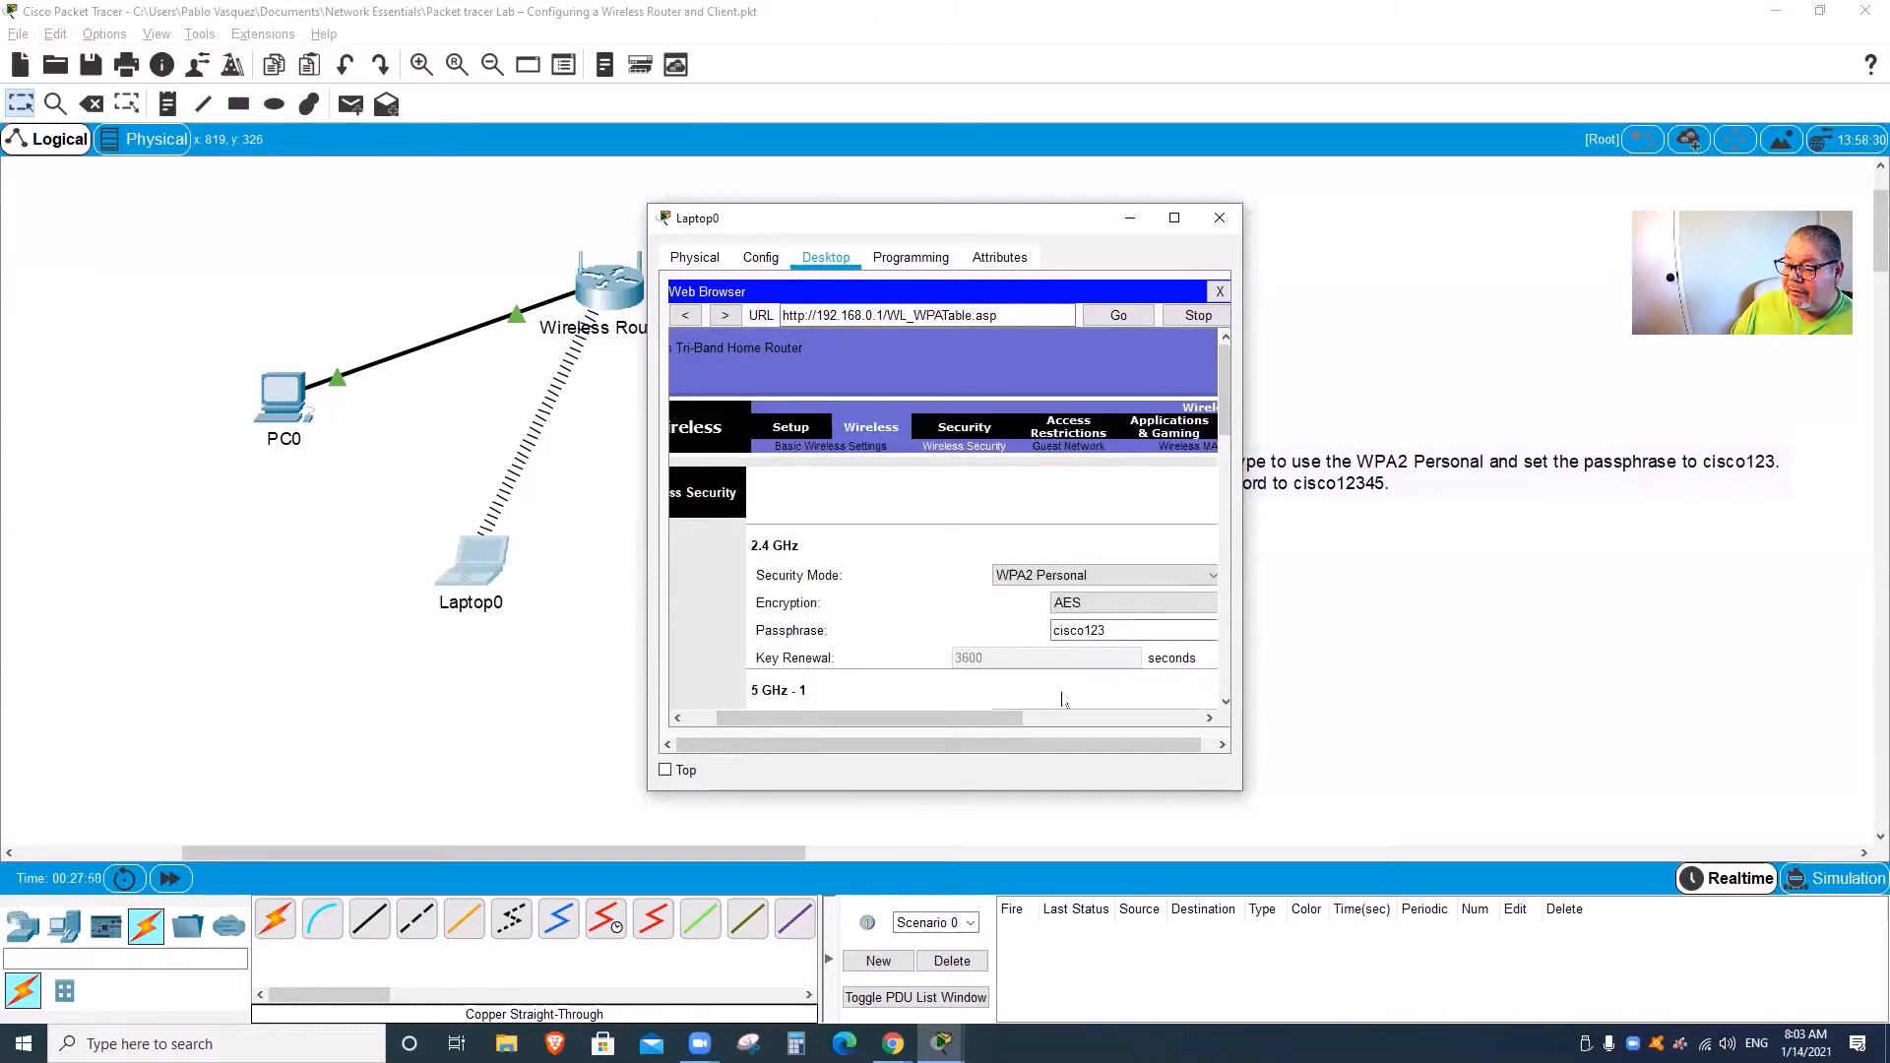
pyautogui.moveTo(984, 719)
pyautogui.mouseDown()
pyautogui.moveTo(1093, 713)
pyautogui.moveTo(947, 720)
pyautogui.moveTo(1008, 723)
pyautogui.moveTo(950, 720)
pyautogui.moveTo(987, 719)
pyautogui.mouseUp()
pyautogui.scroll(-3, 1105, 652)
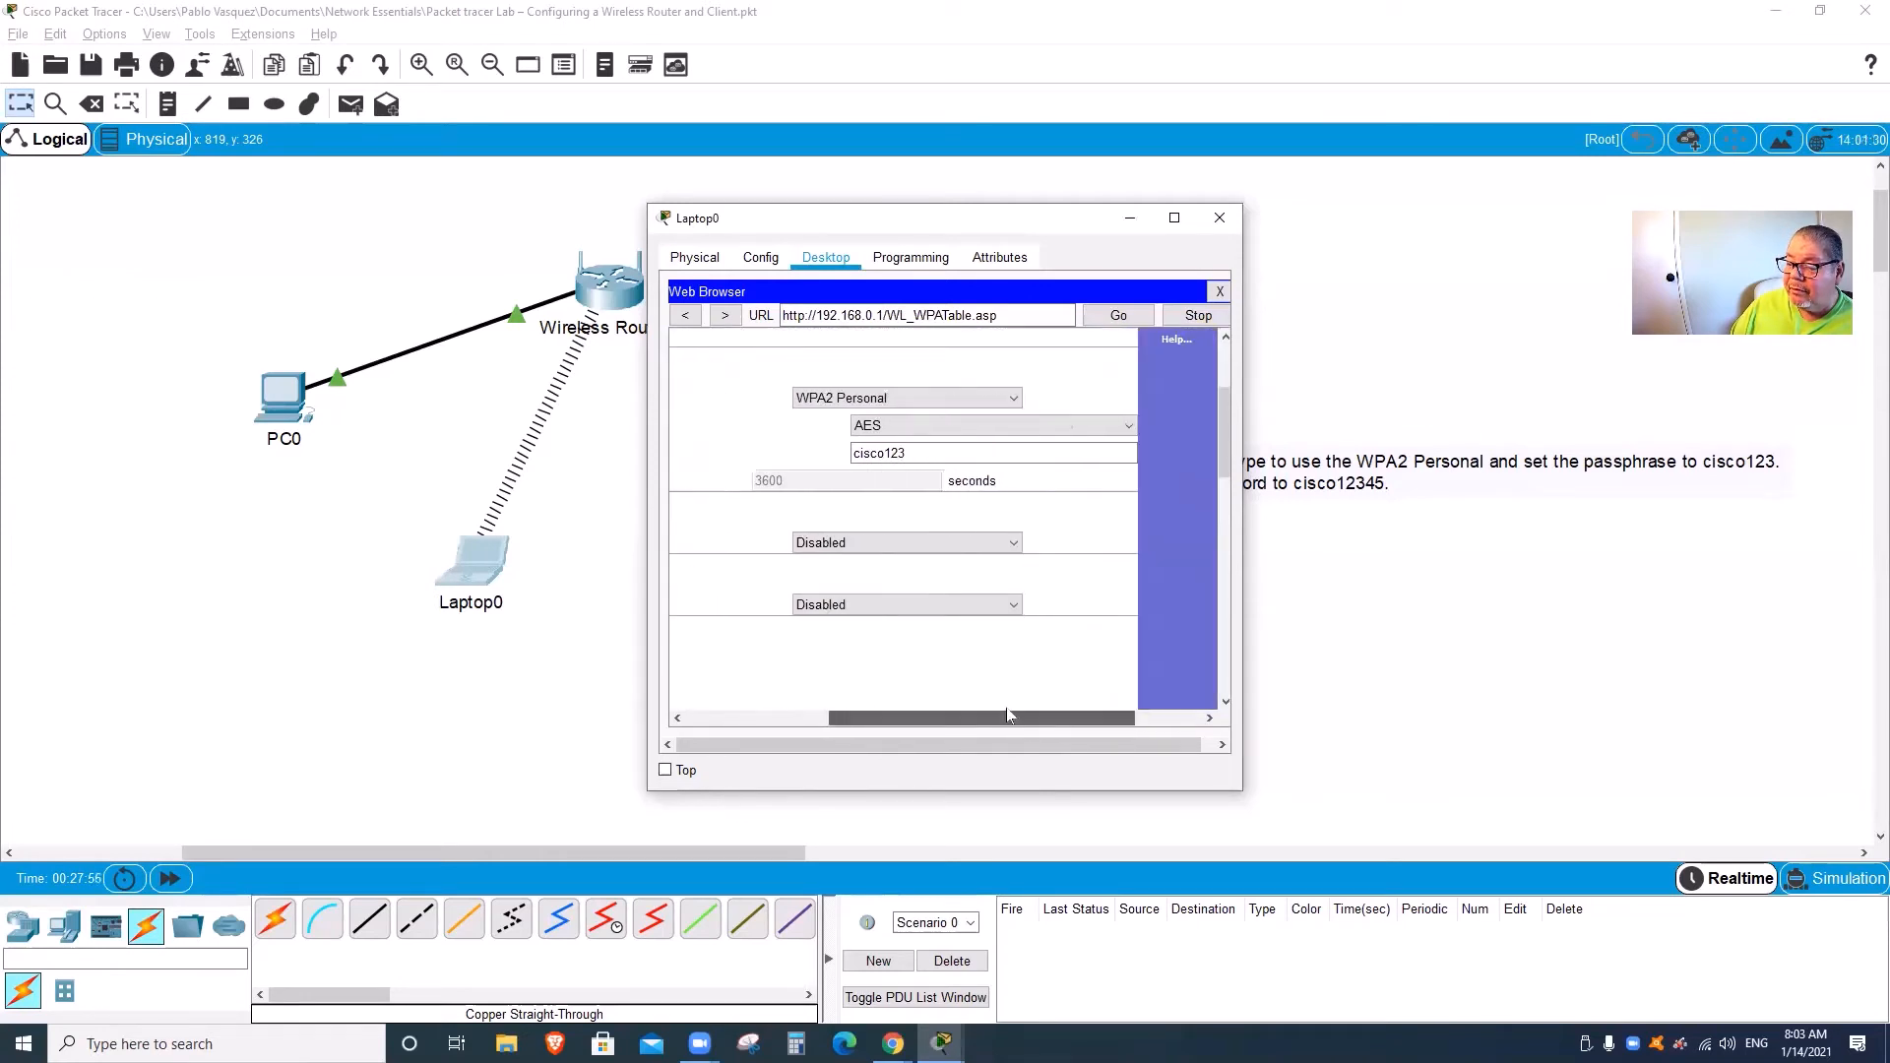
pyautogui.scroll(1, 1049, 666)
pyautogui.scroll(1, 1016, 488)
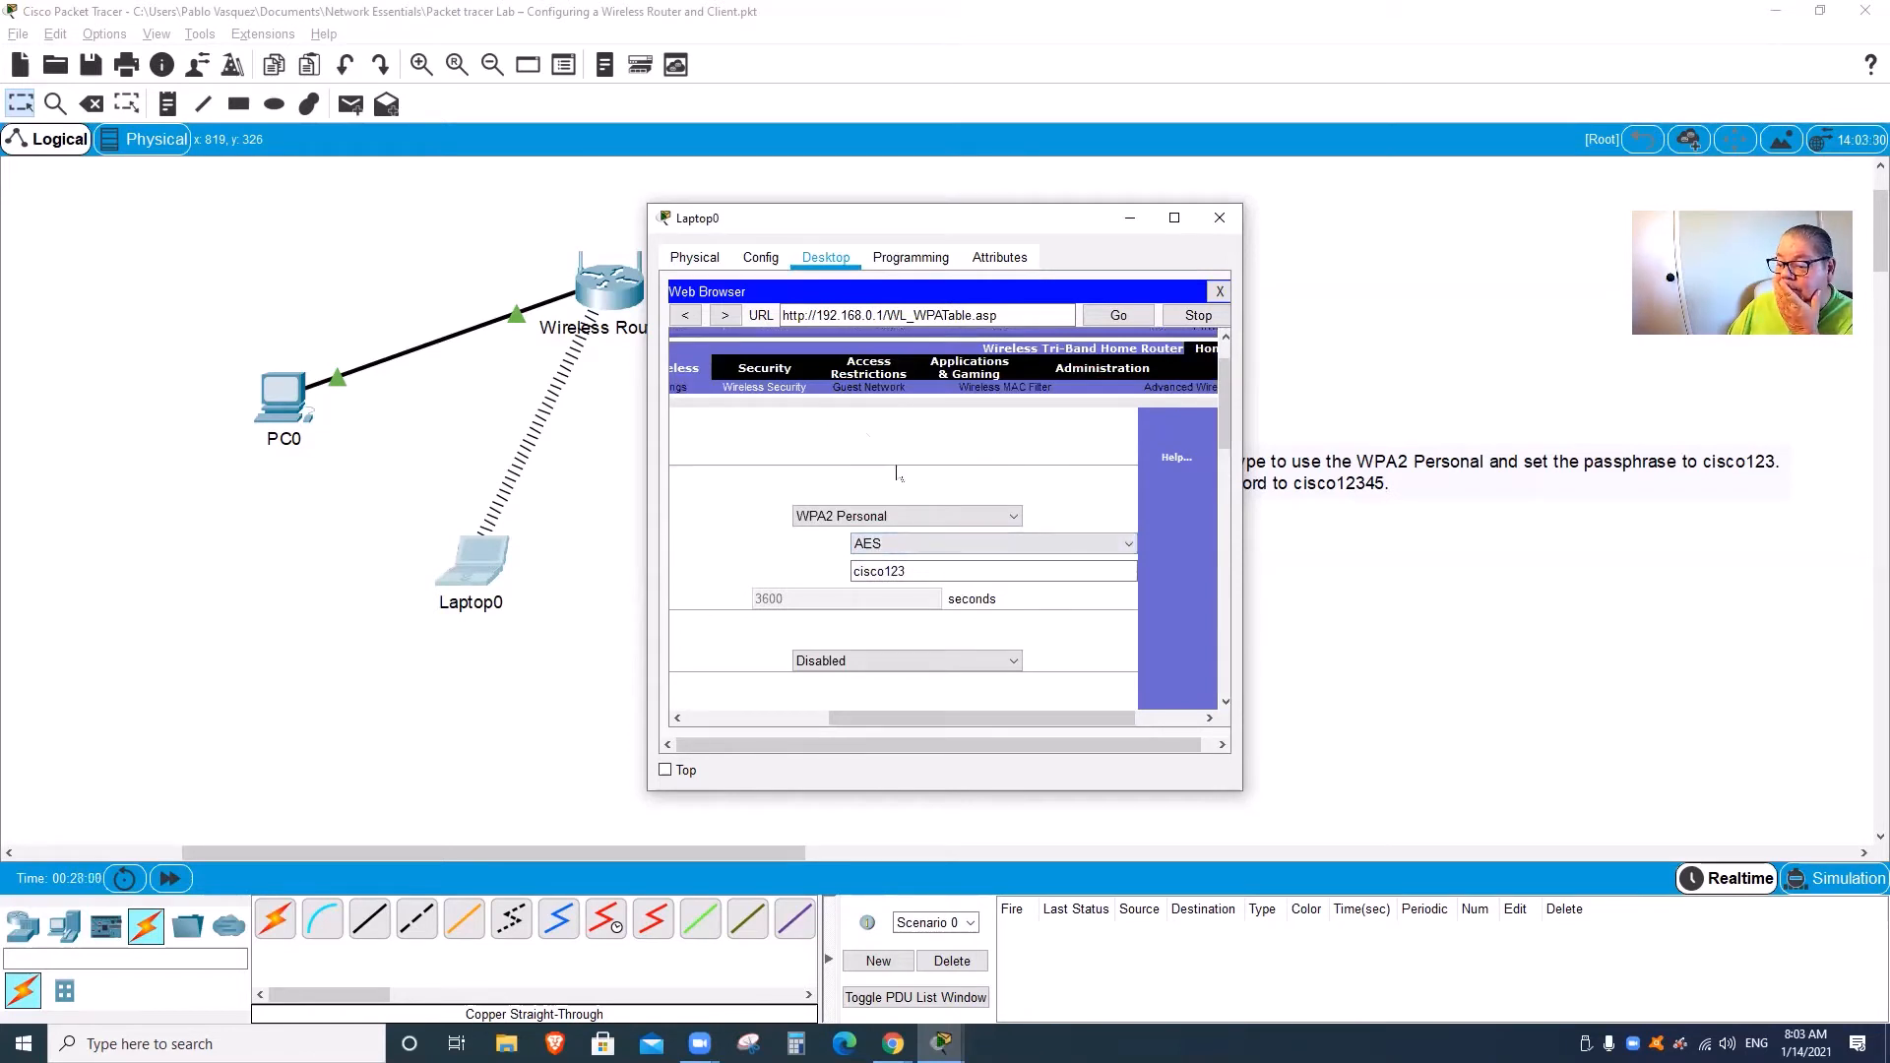
pyautogui.moveTo(1032, 720); pyautogui.dragTo(898, 720)
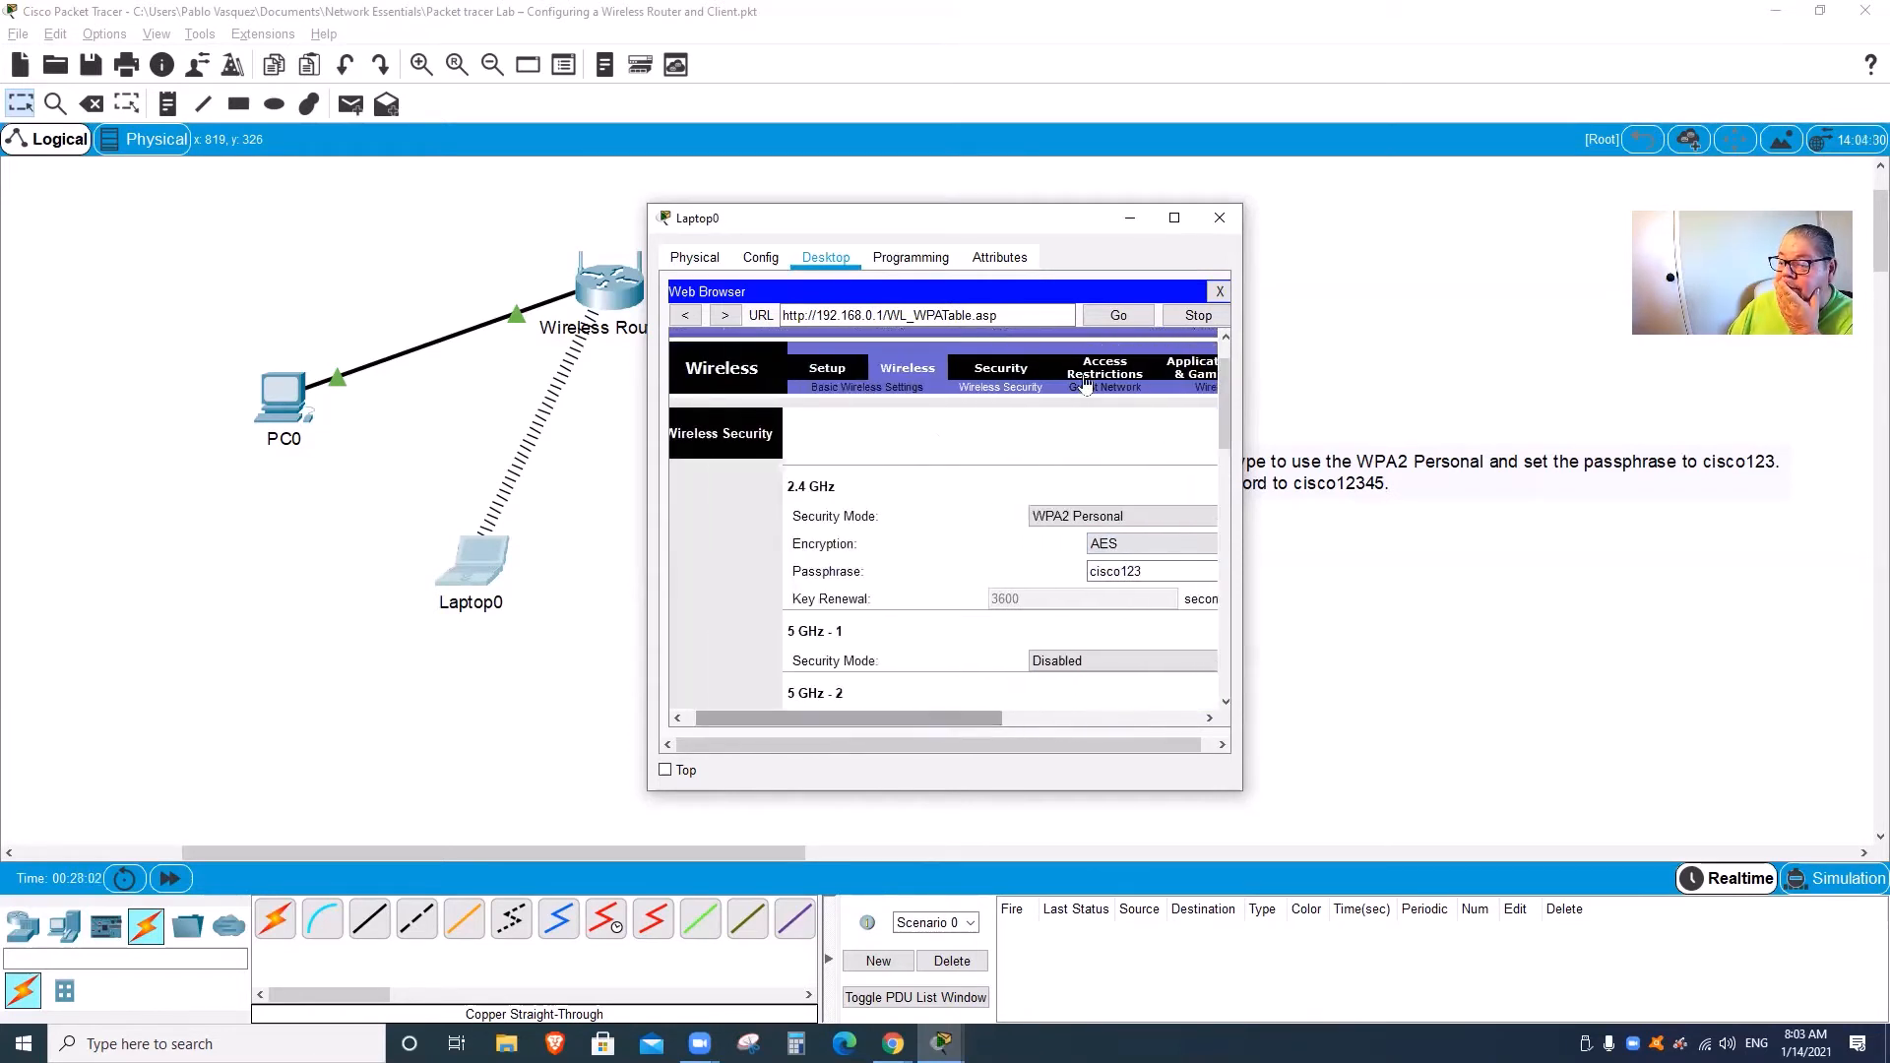
pyautogui.click(1221, 292)
pyautogui.click(1218, 219)
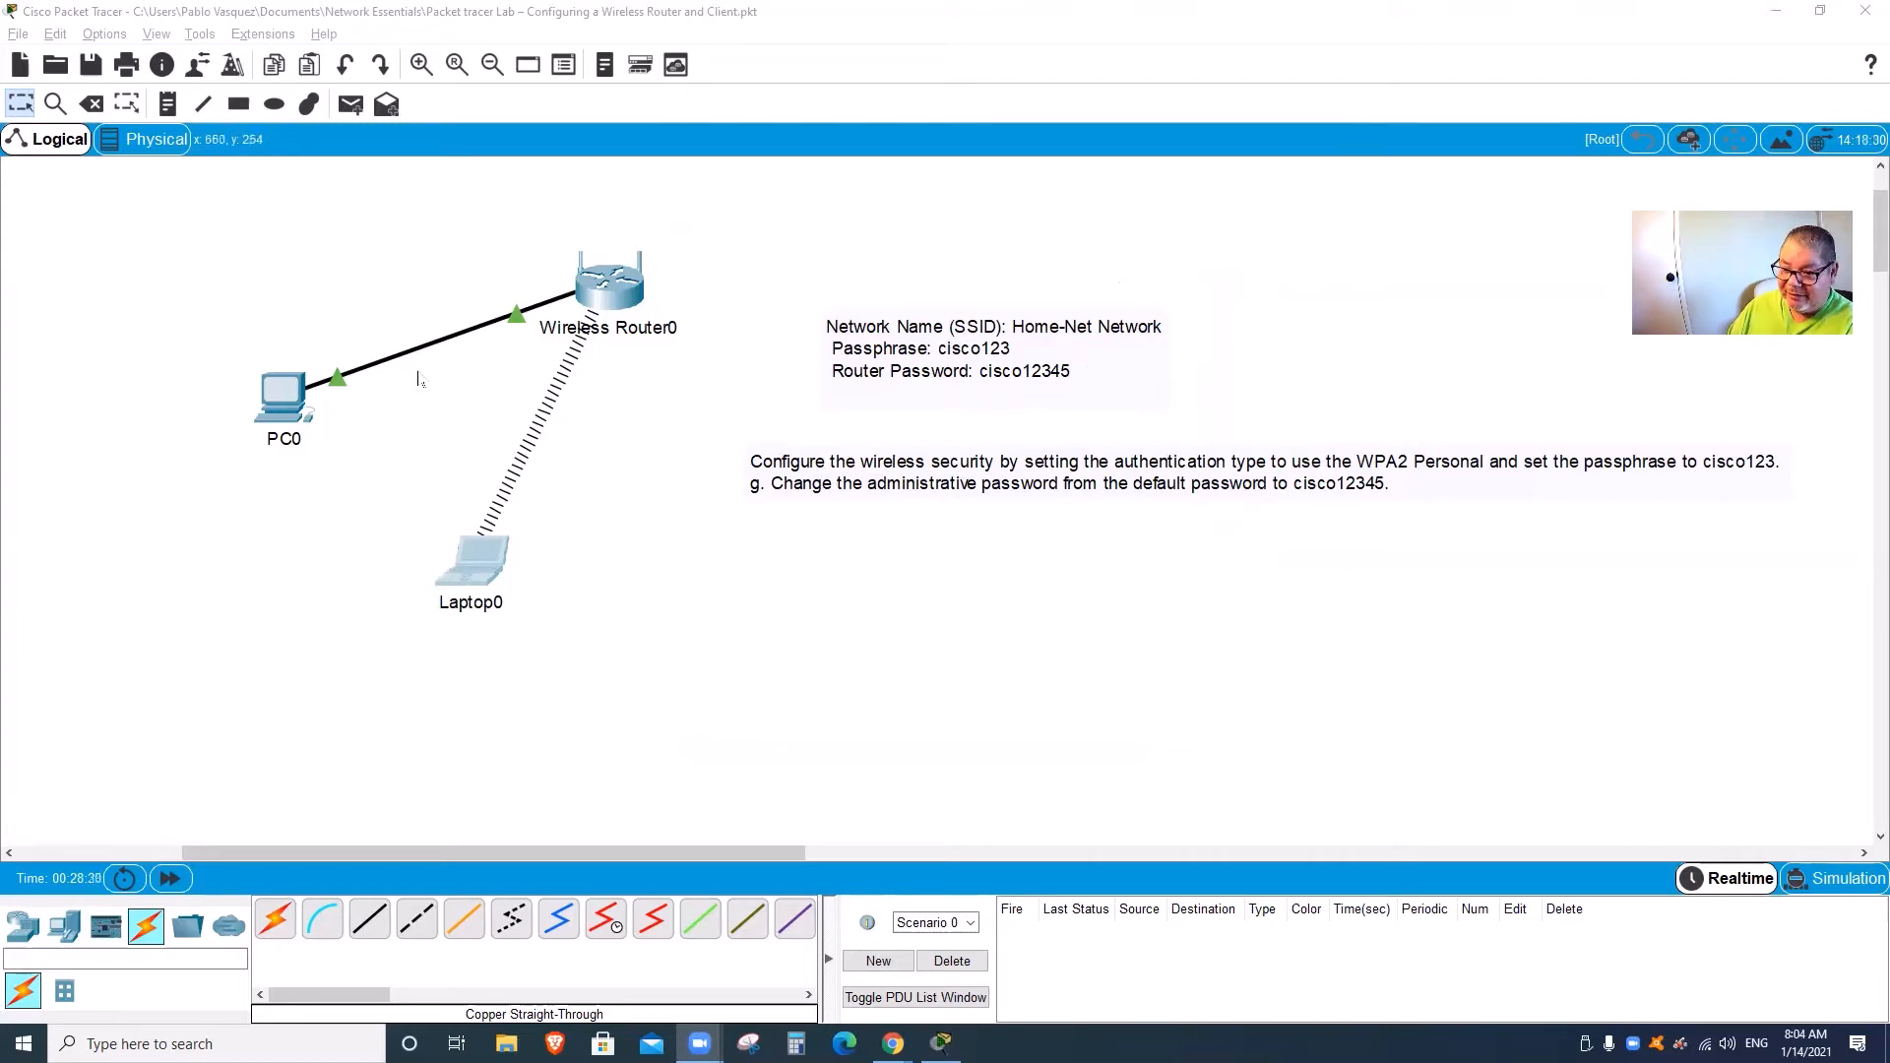
pyautogui.click(284, 399)
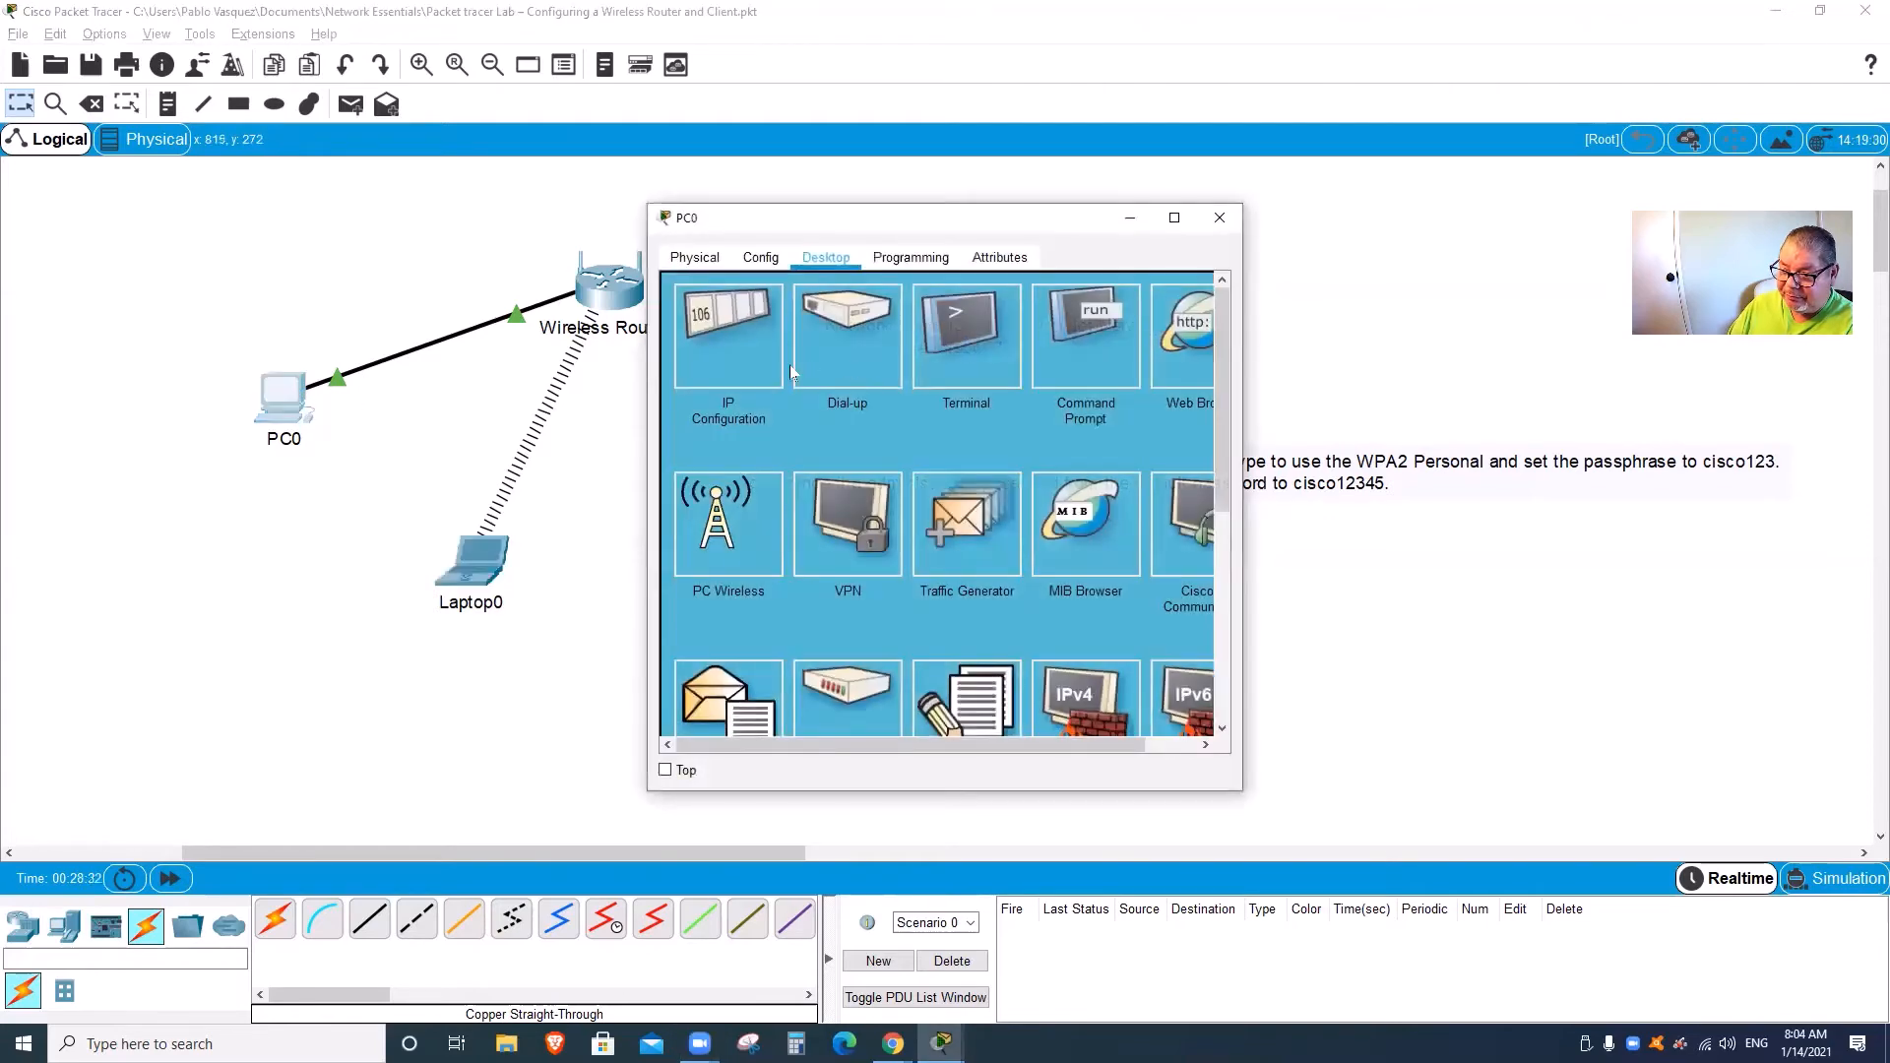
pyautogui.click(730, 316)
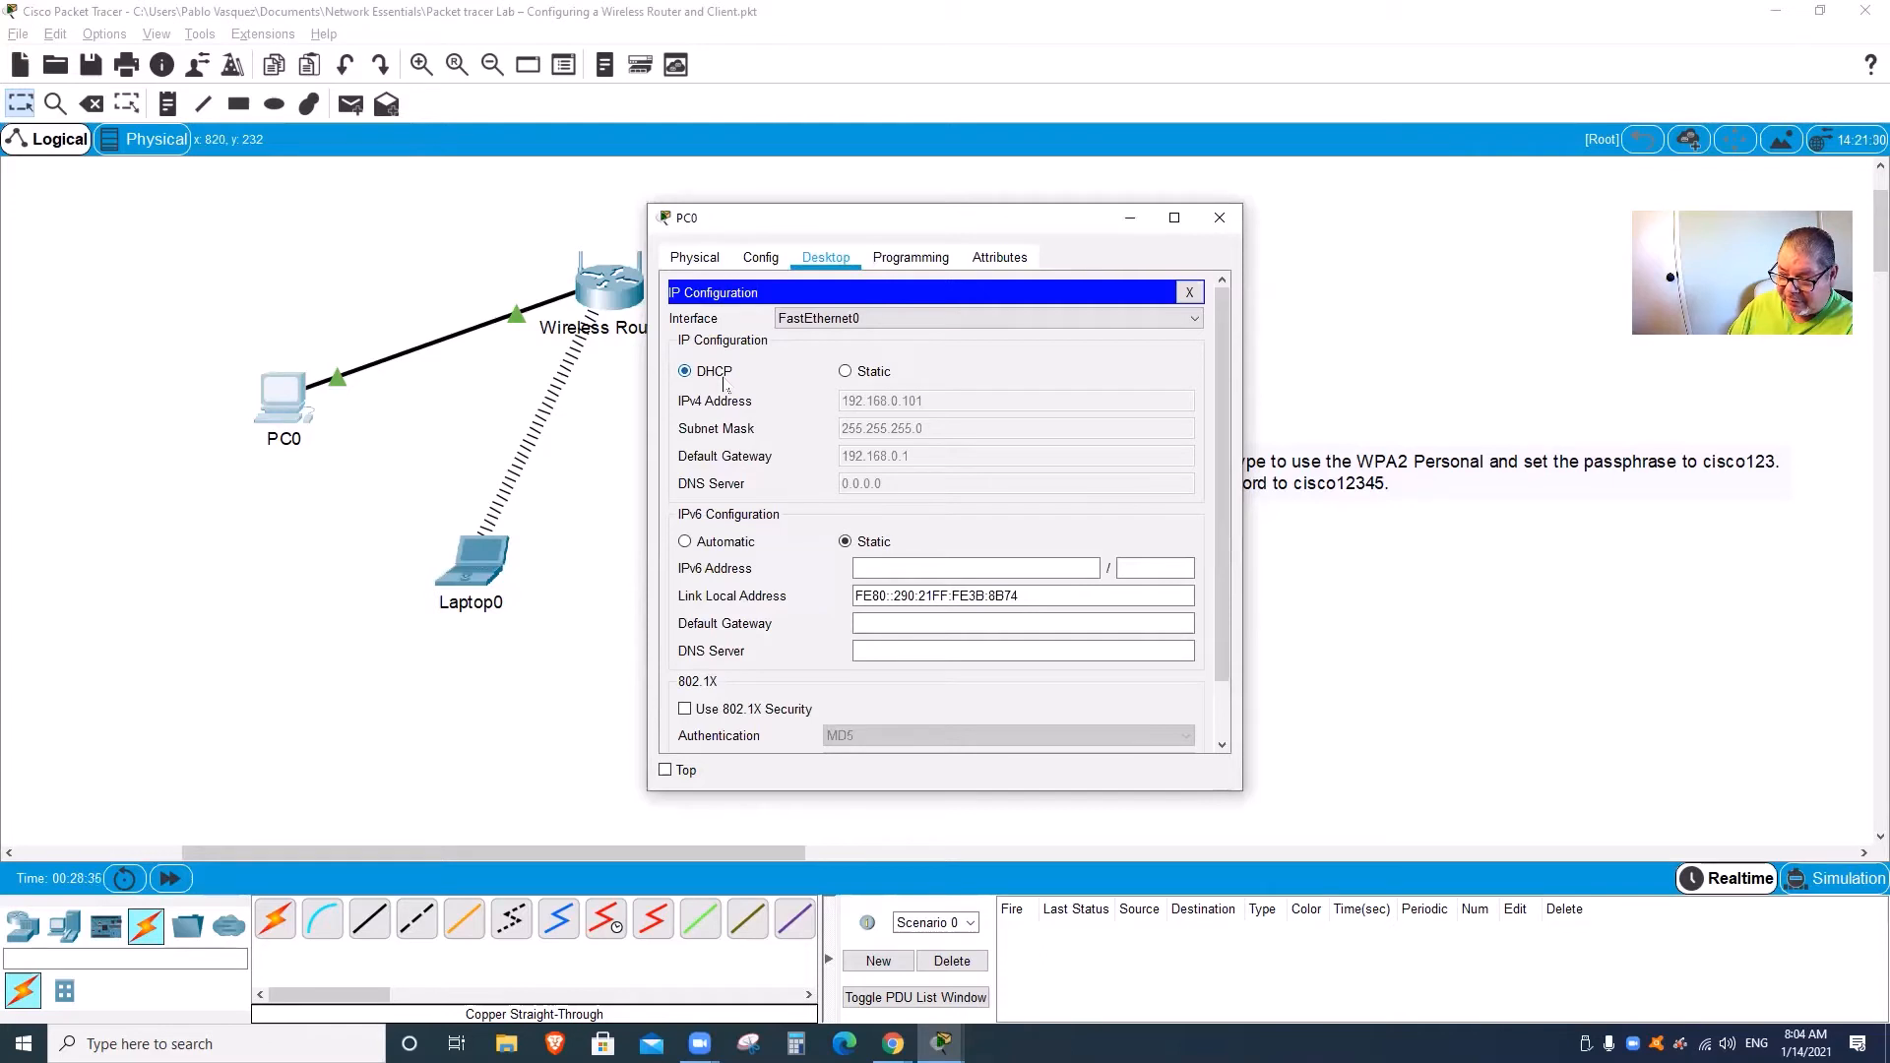
pyautogui.click(1220, 218)
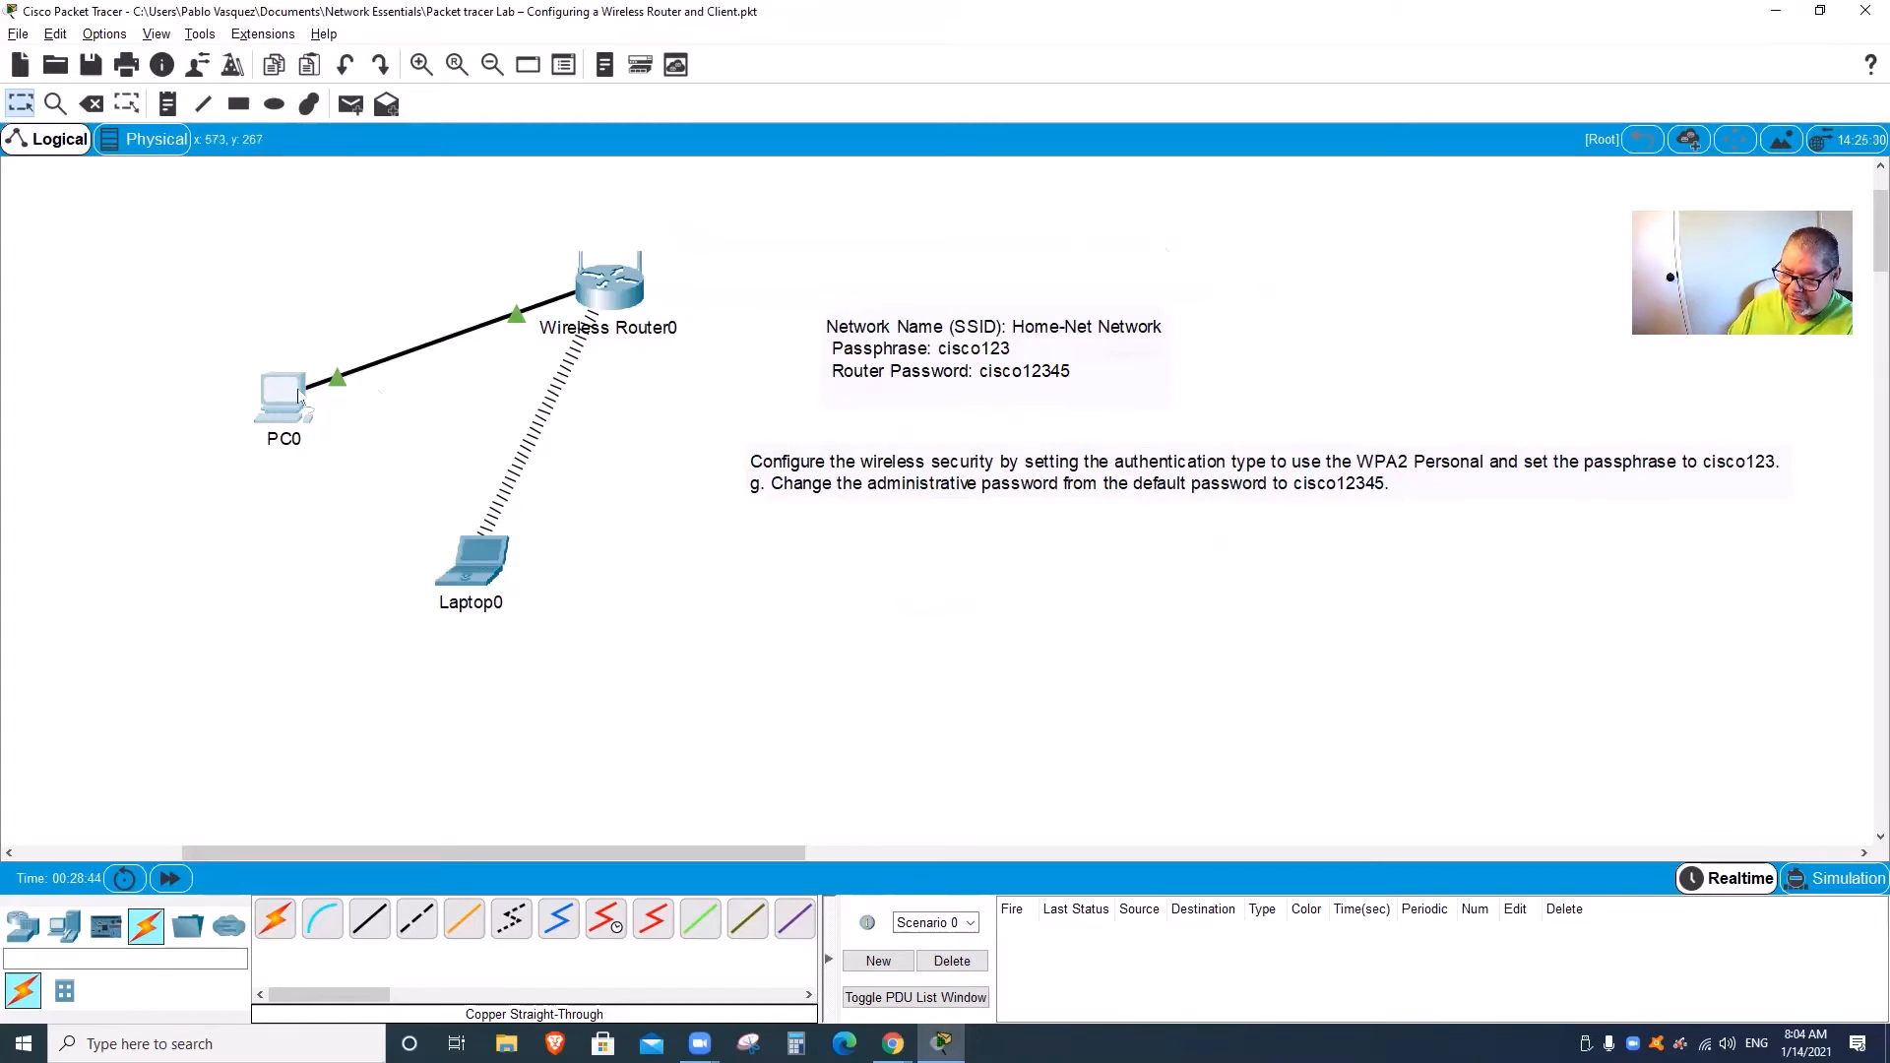
pyautogui.click(300, 394)
# Step: Browse from PC0 to 192.168.0.1 and log in with the admin username and router password
pyautogui.click(852, 405)
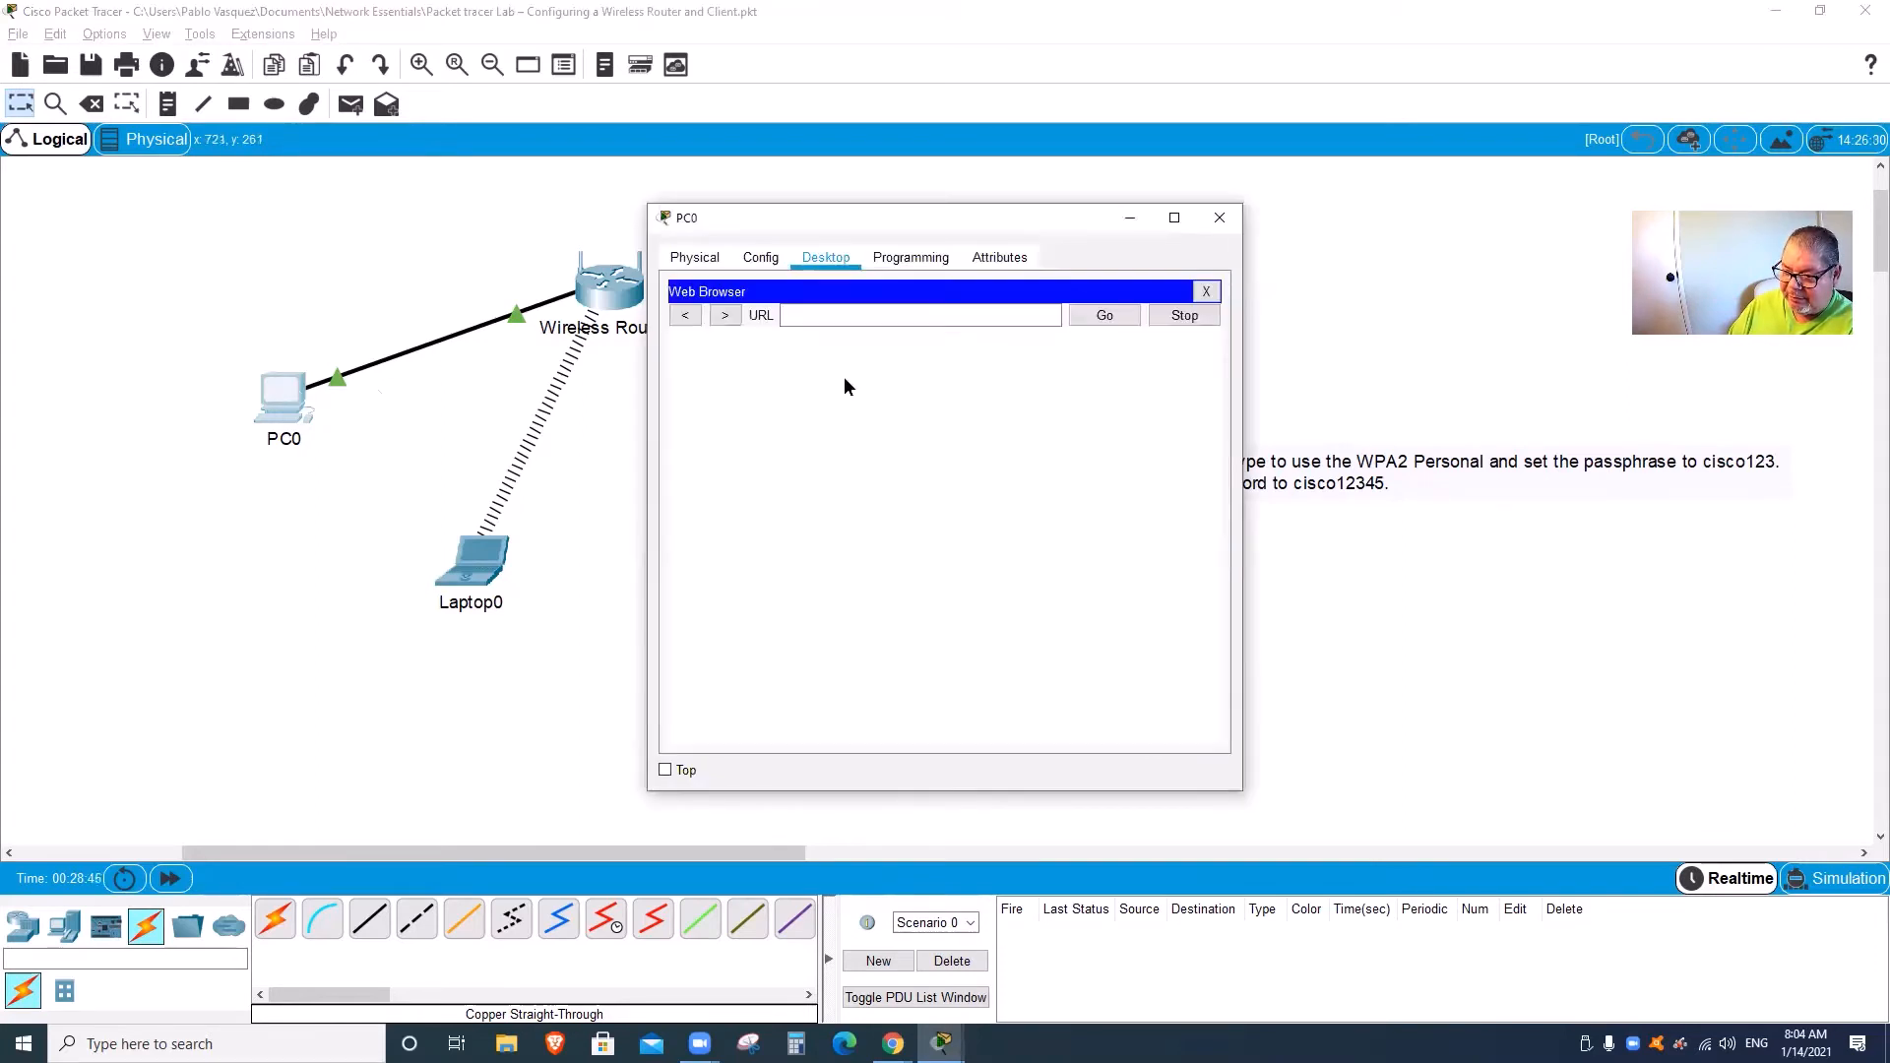
pyautogui.click(834, 315)
pyautogui.write('192')
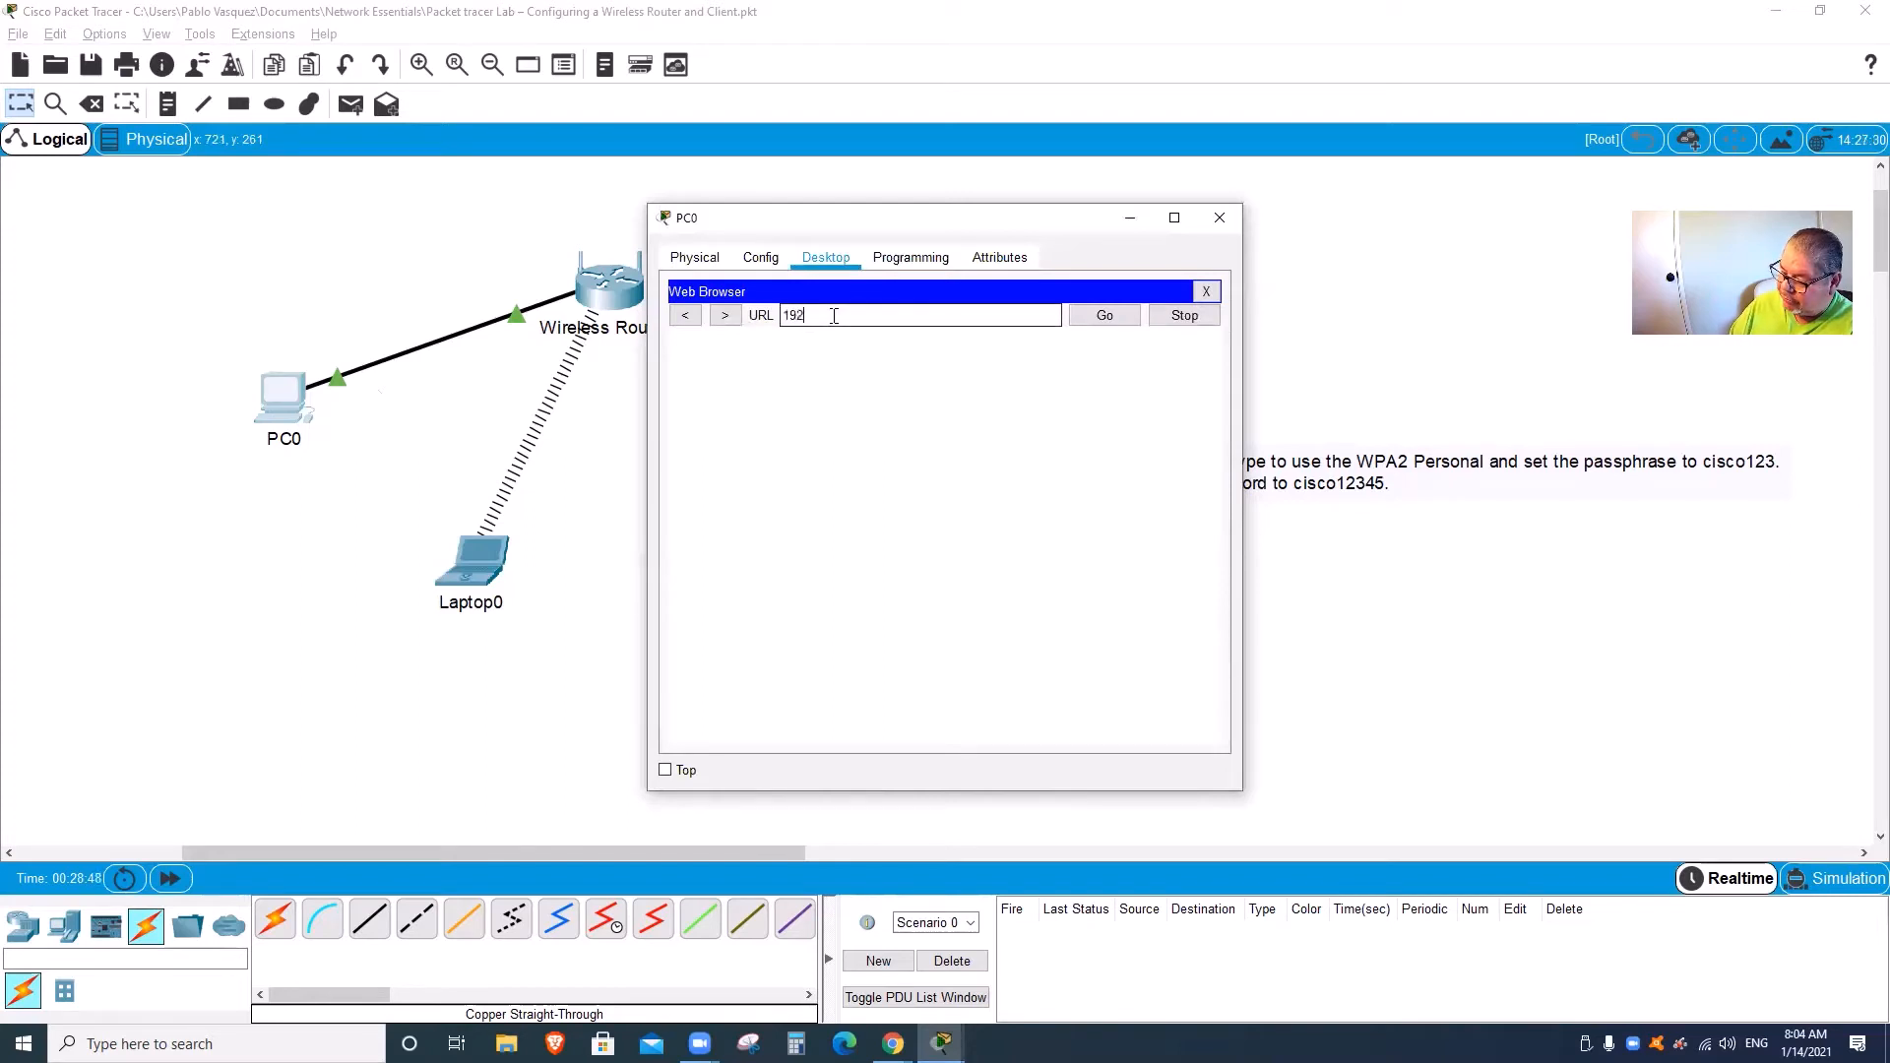
pyautogui.write('.168.0.1')
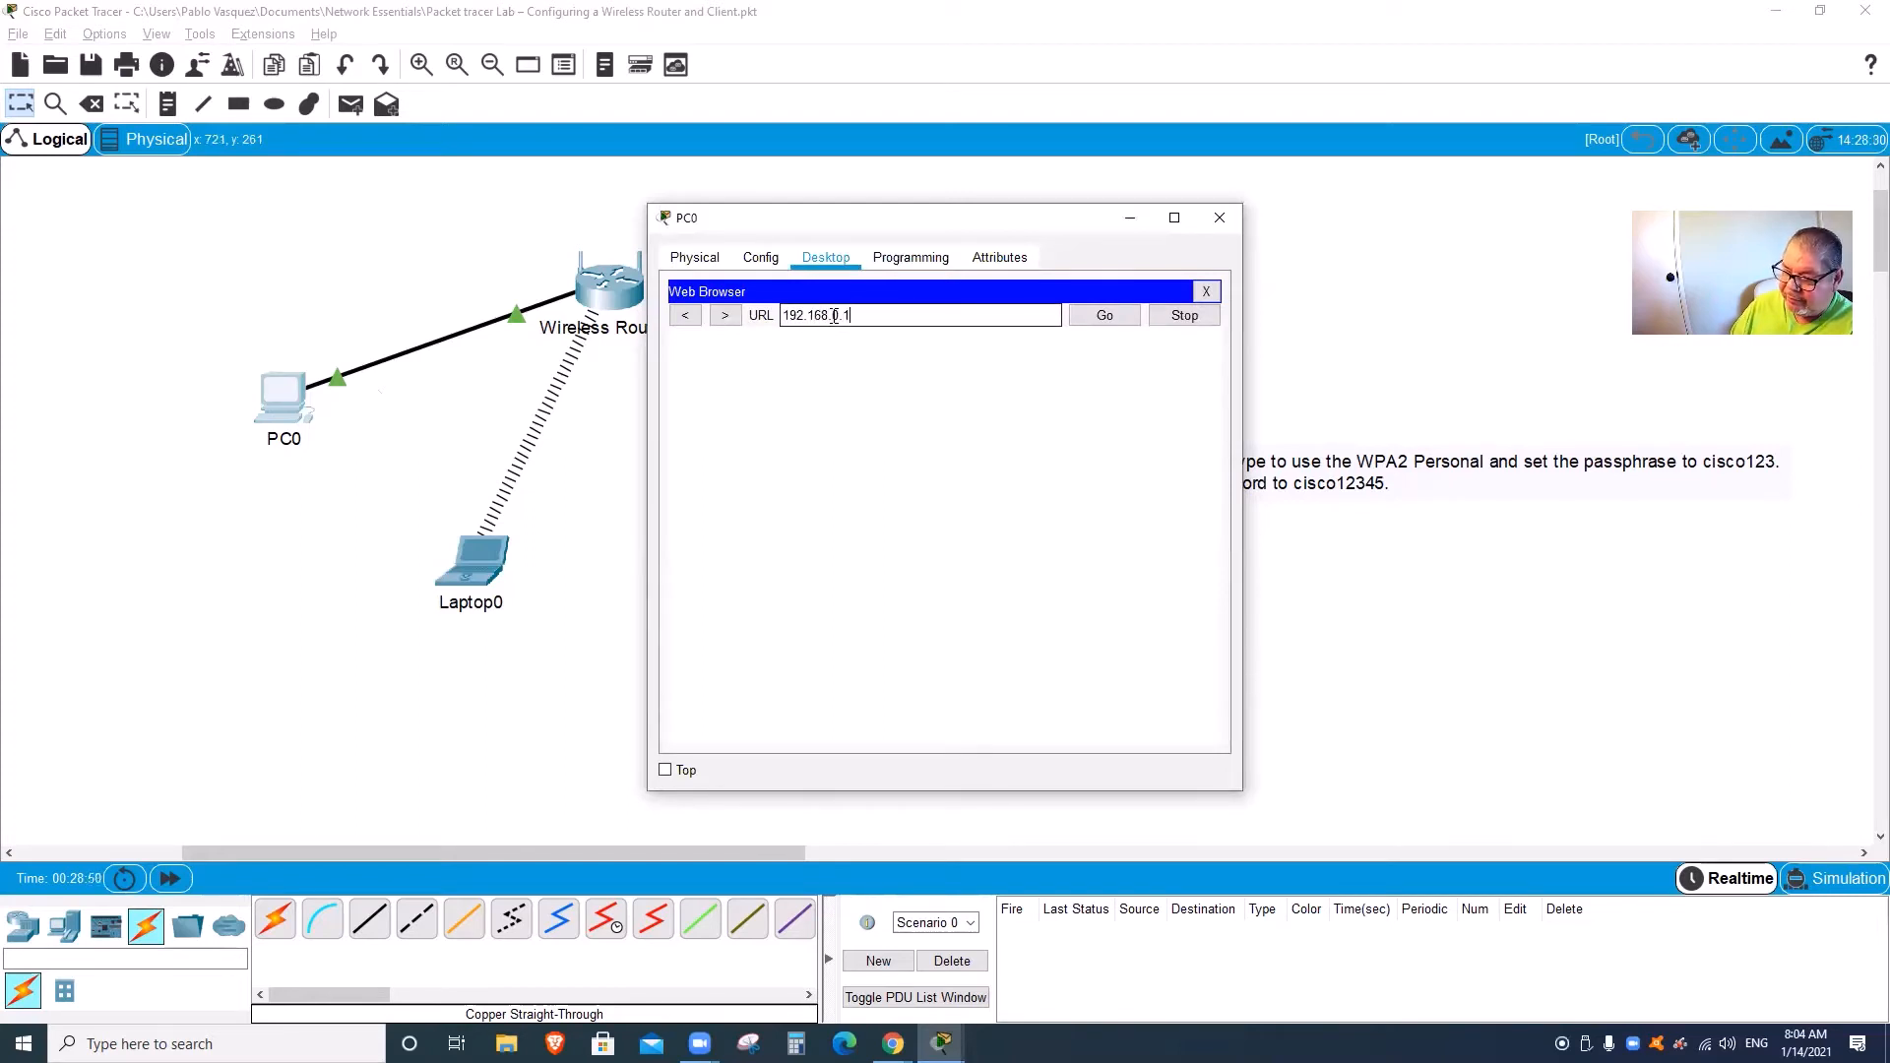
pyautogui.press('Return')
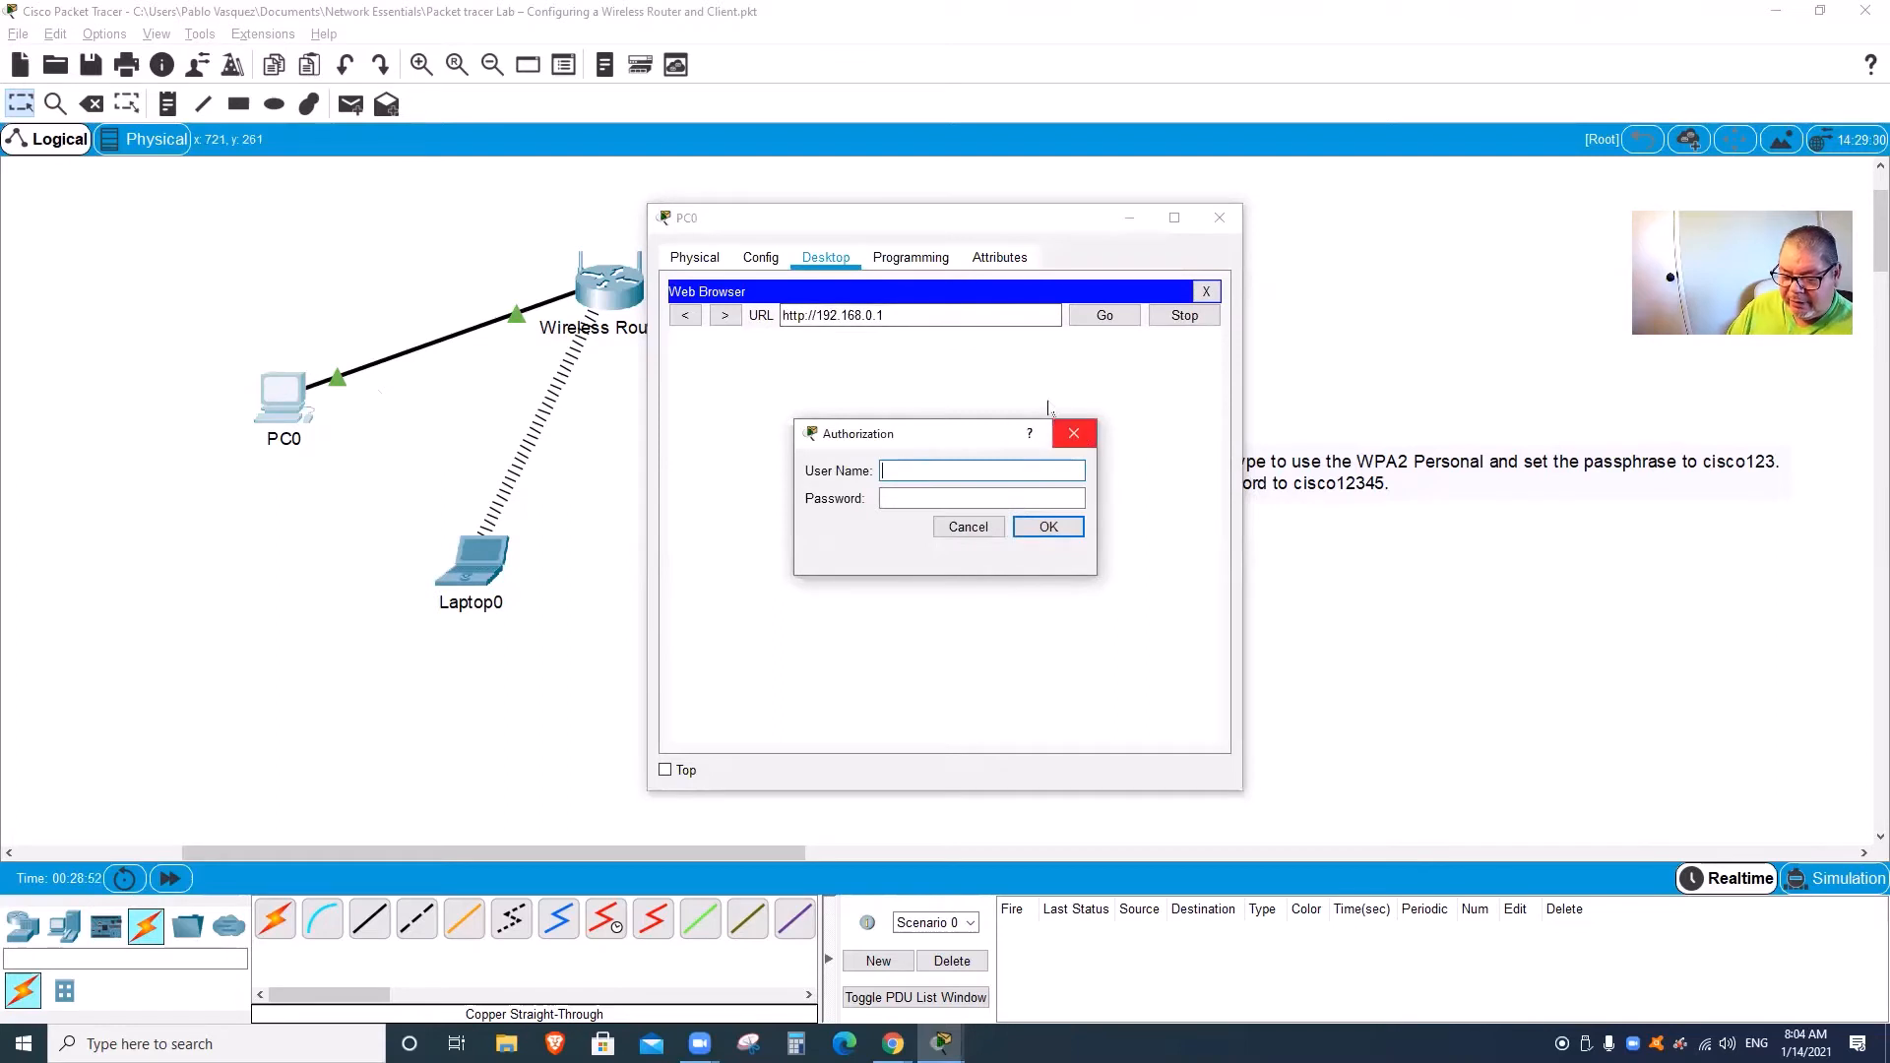
pyautogui.write('admin')
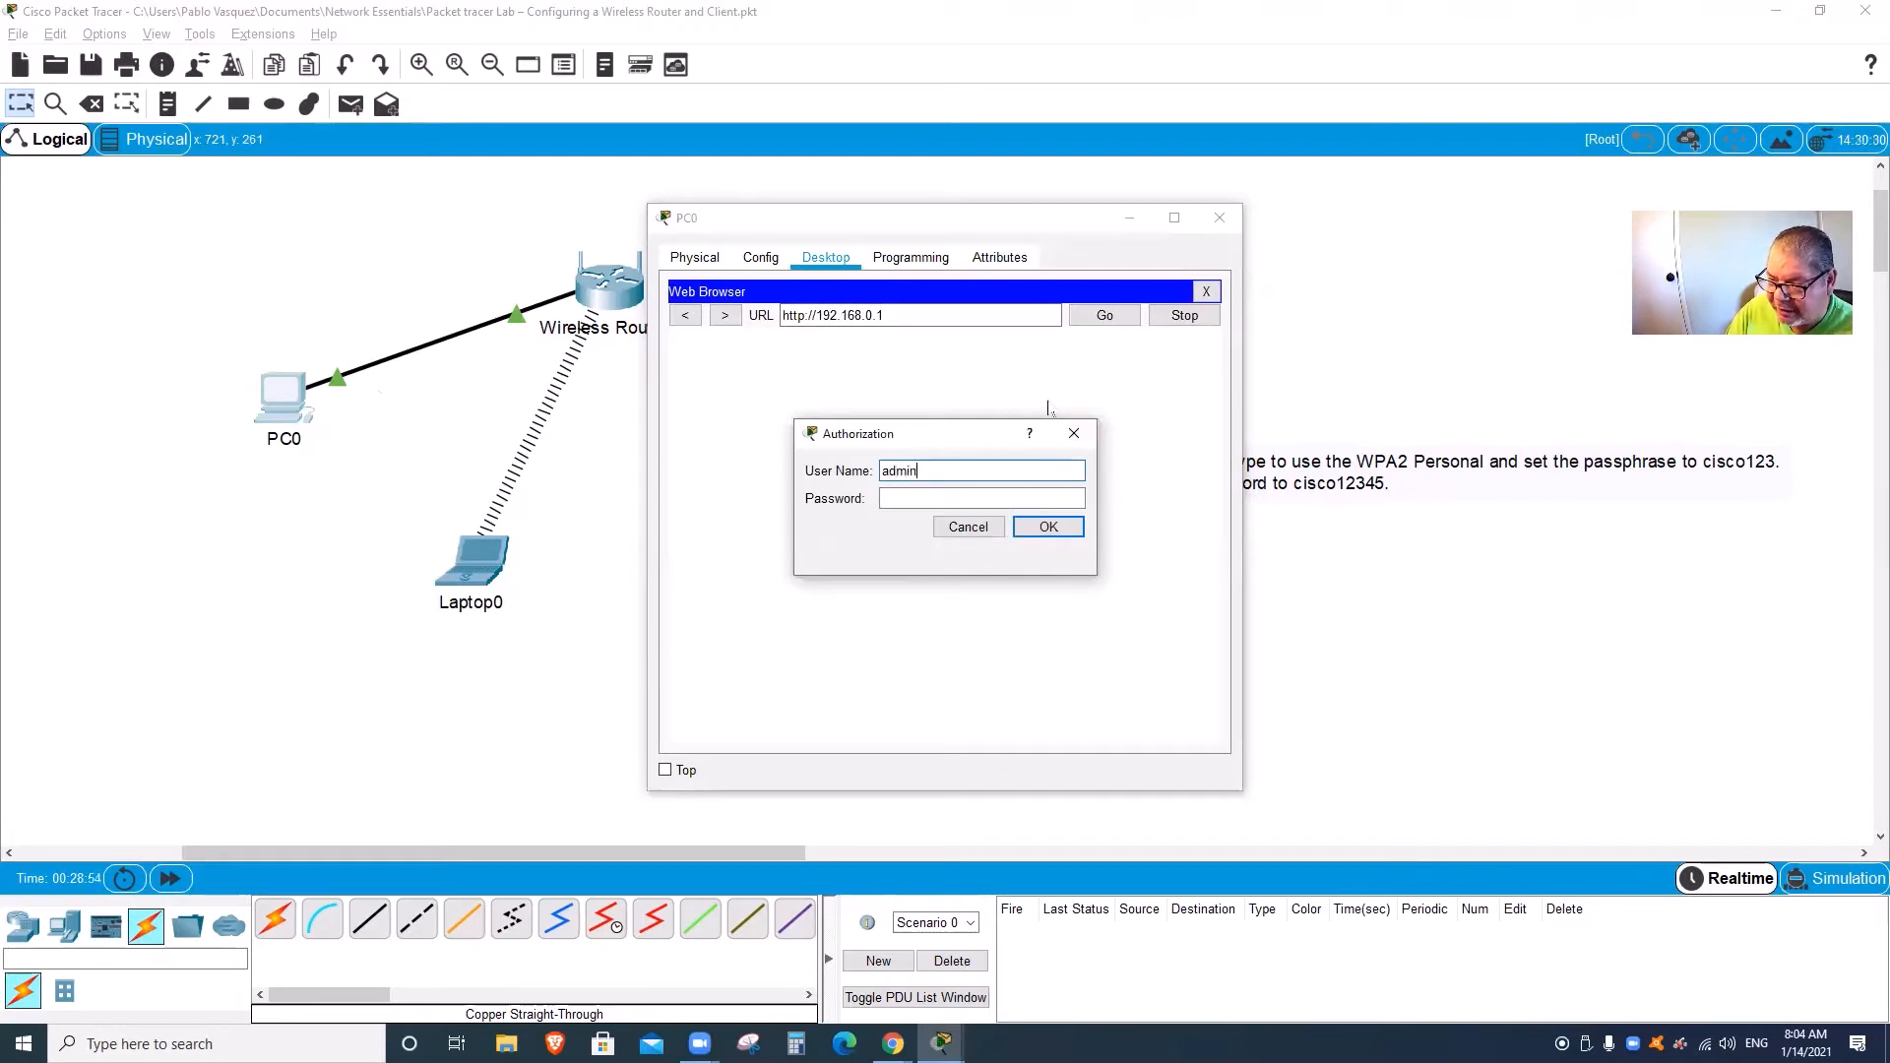
pyautogui.press('Tab')
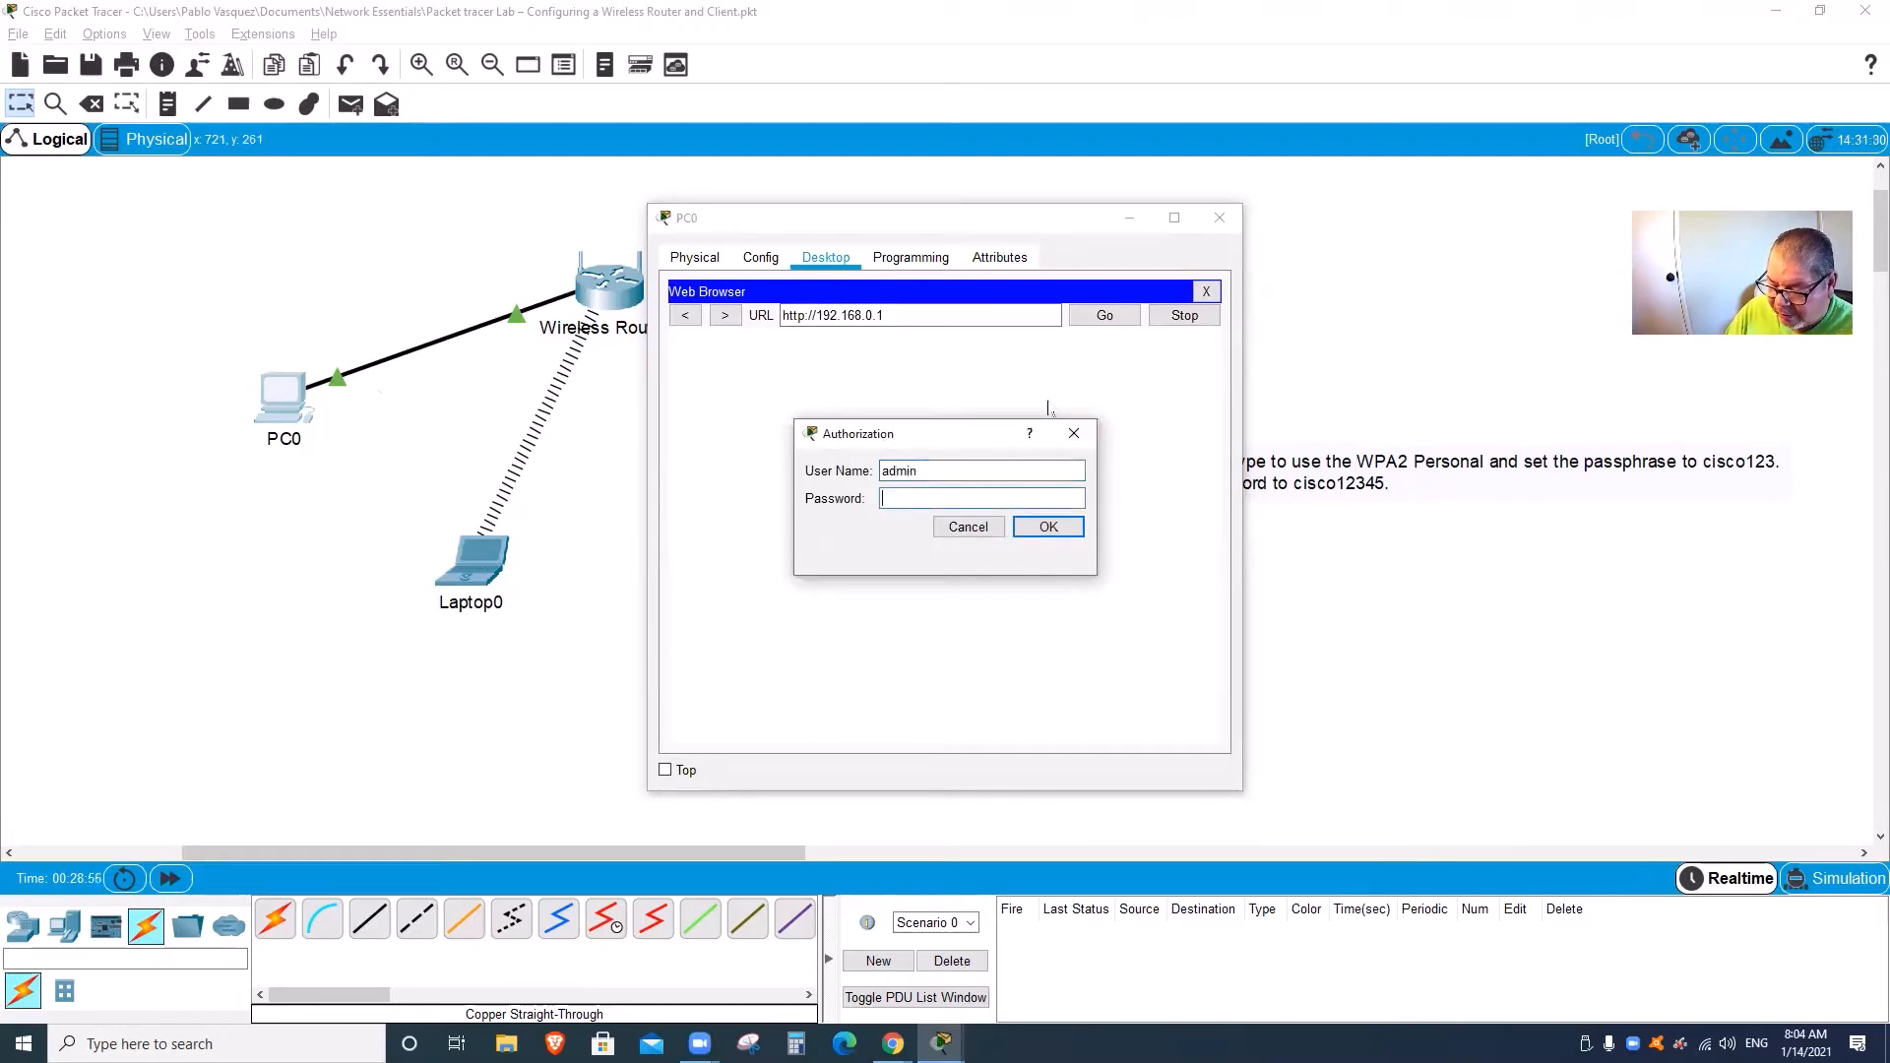
pyautogui.write('adm')
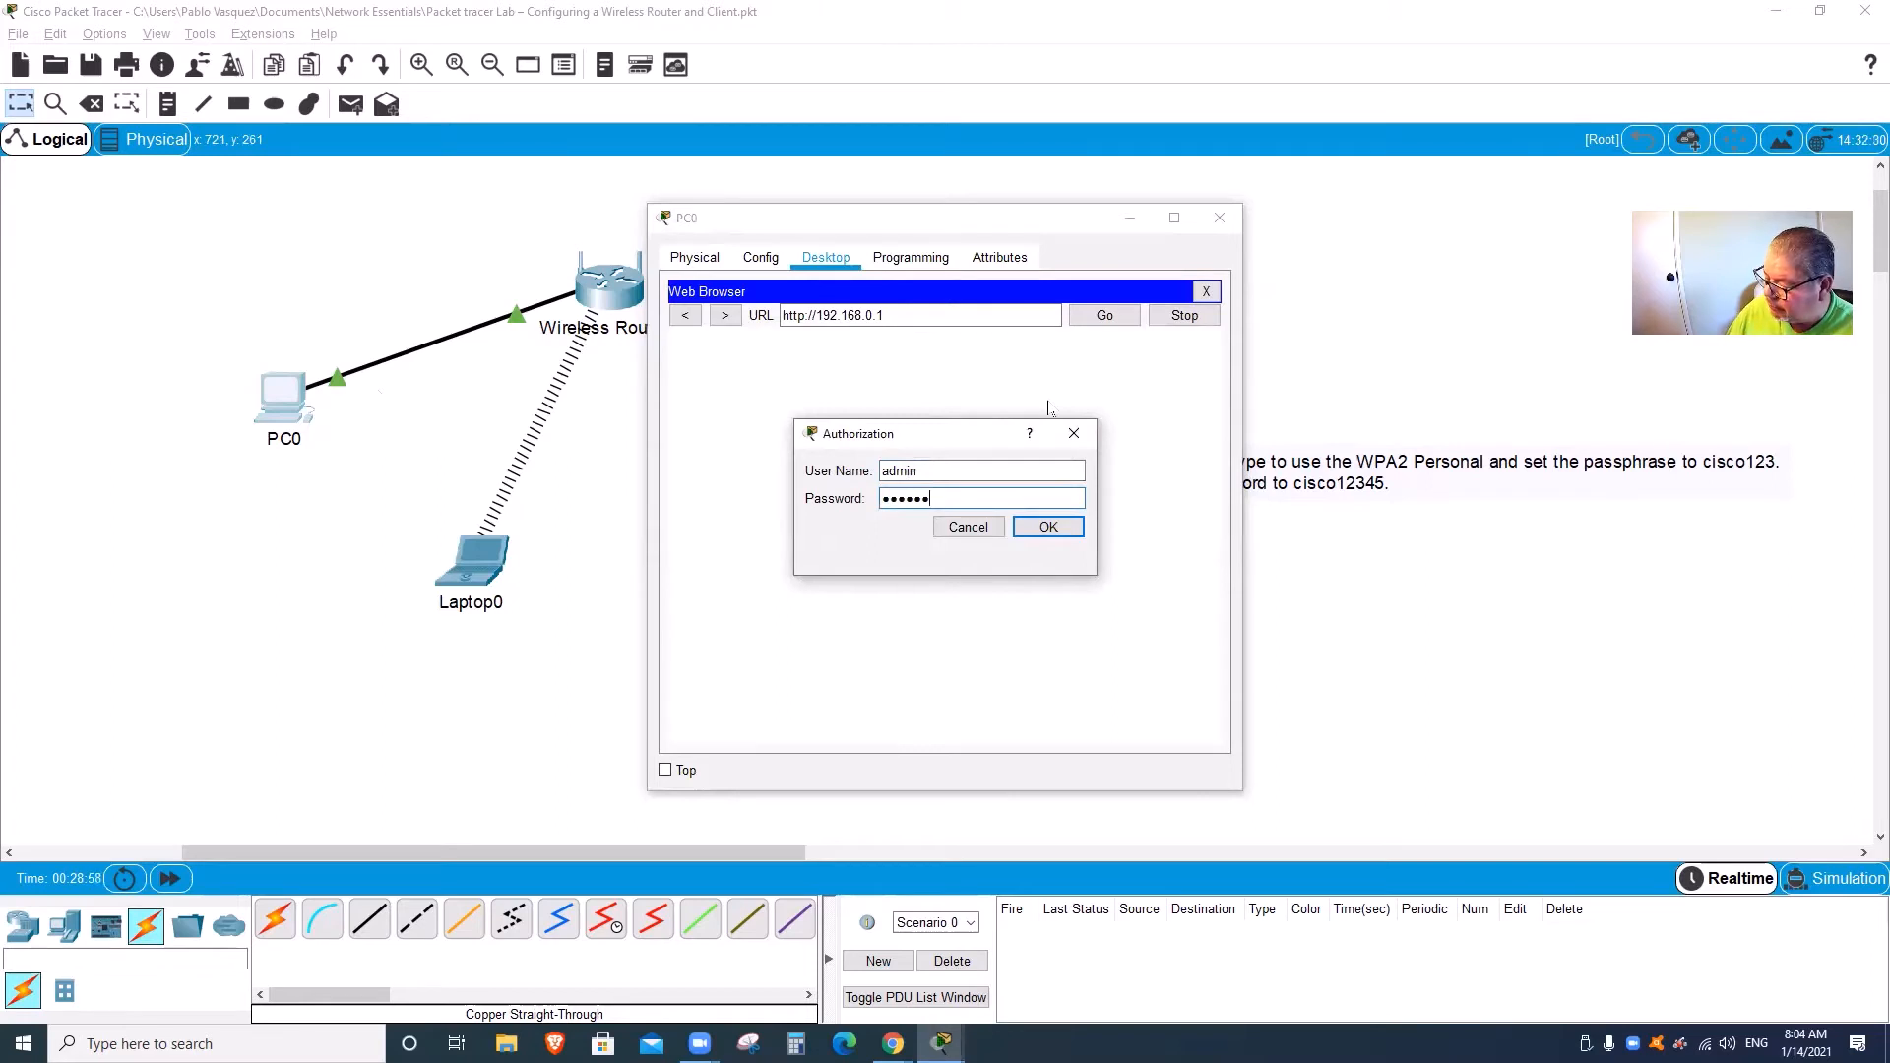
pyautogui.write('in')
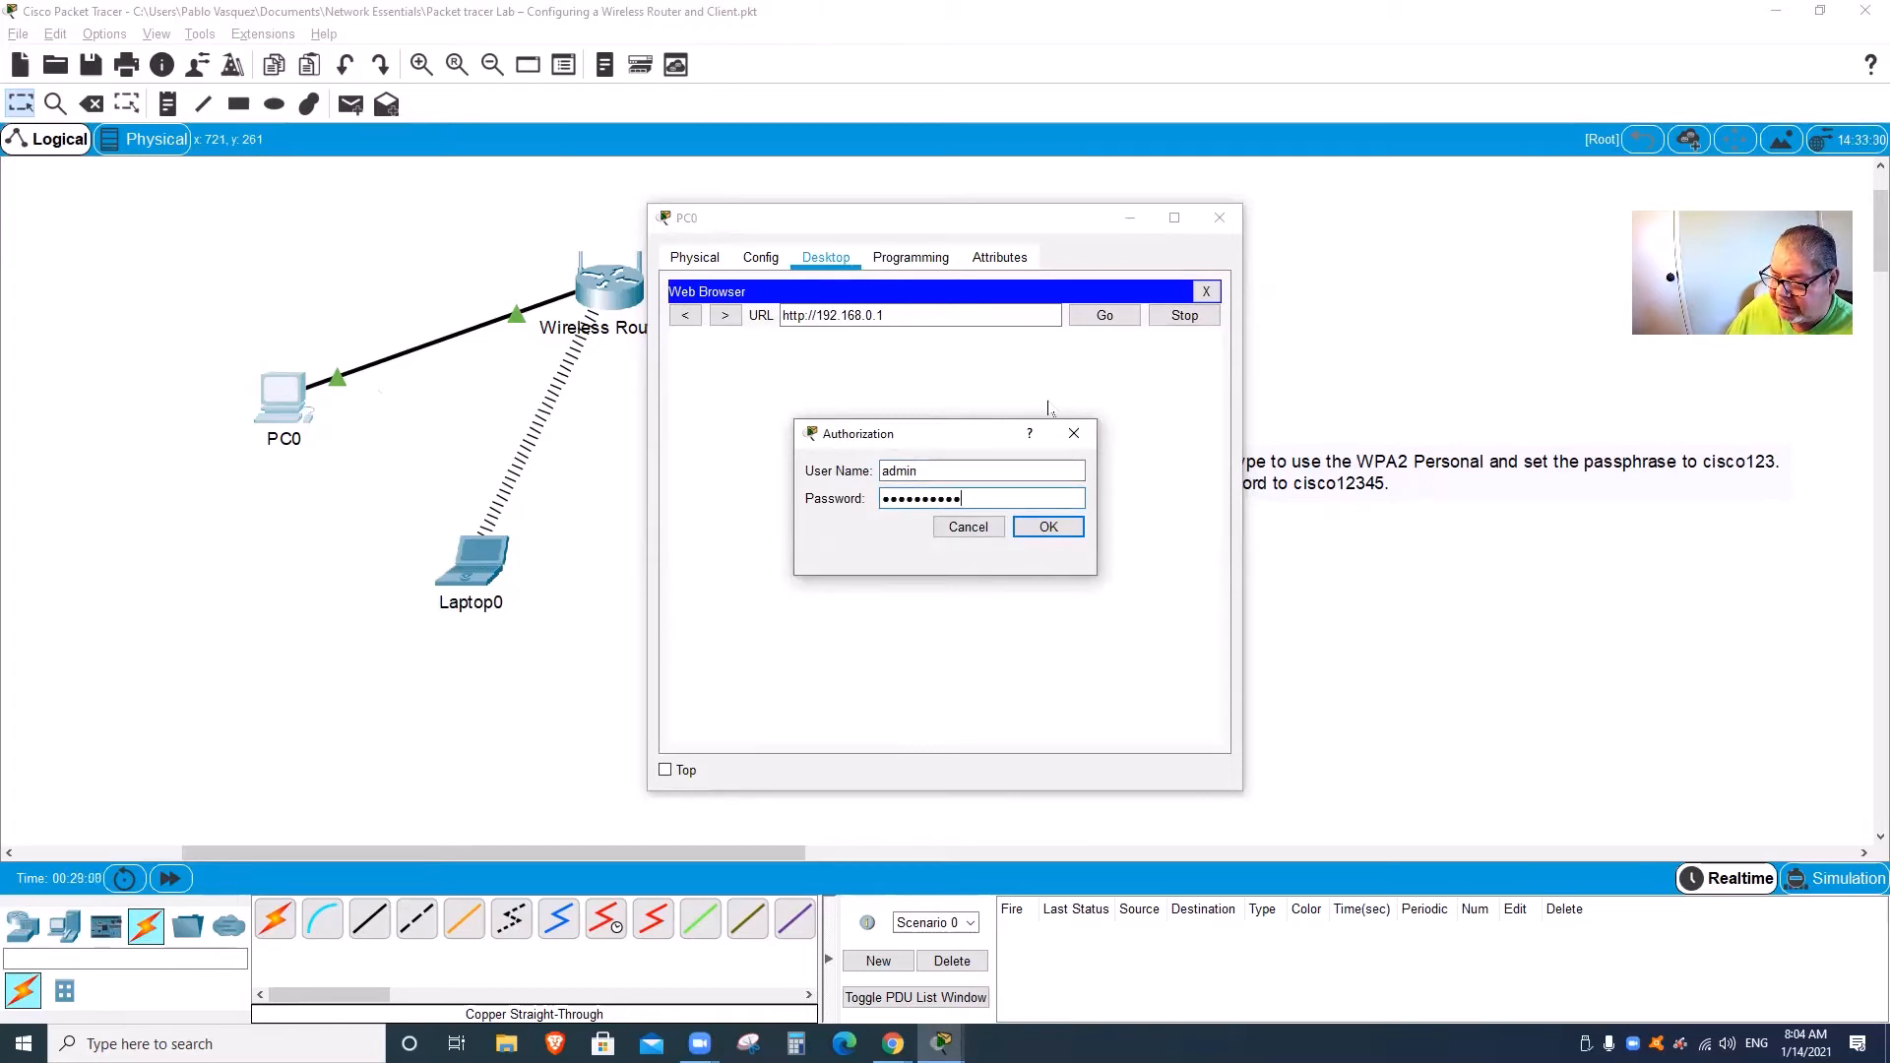
pyautogui.press('Return')
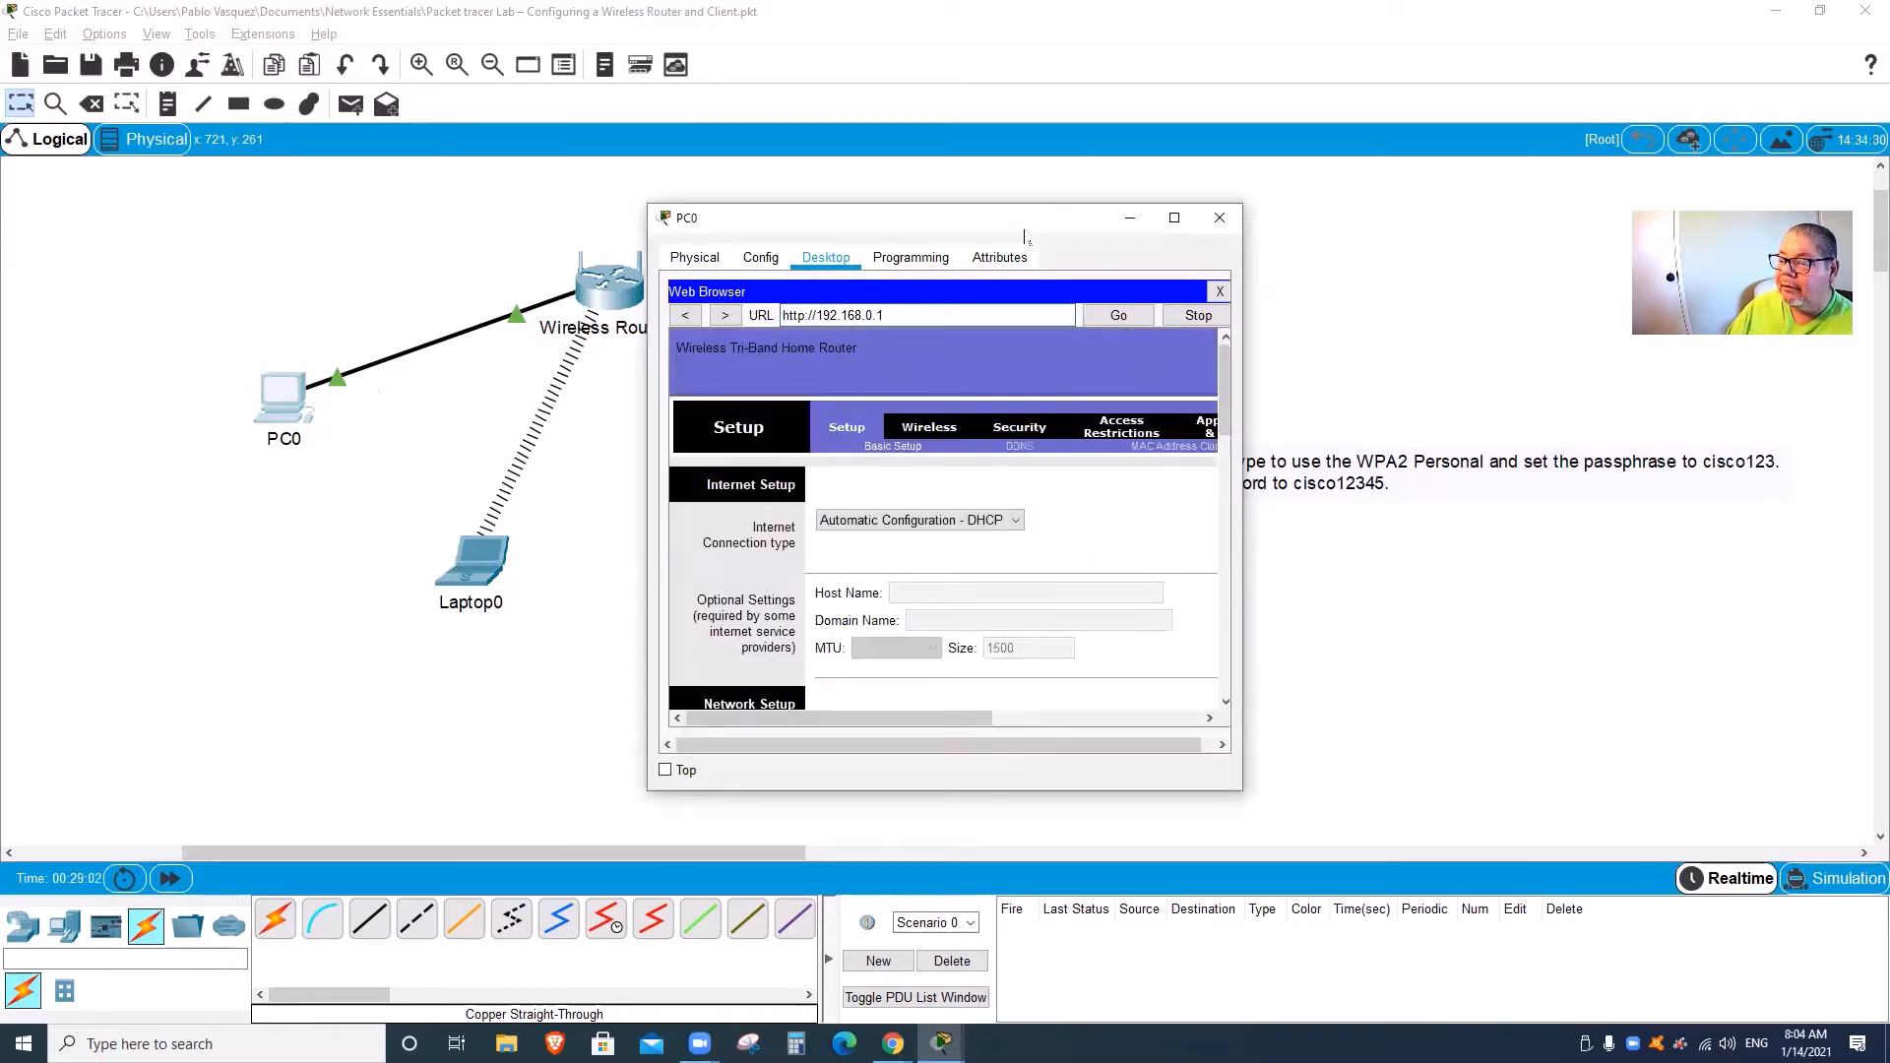
# Step: Enlarge PC0's window and check the 2.4 GHz SSID Home-Net on Basic Wireless Settings
pyautogui.moveTo(1024, 234); pyautogui.dragTo(1016, 162)
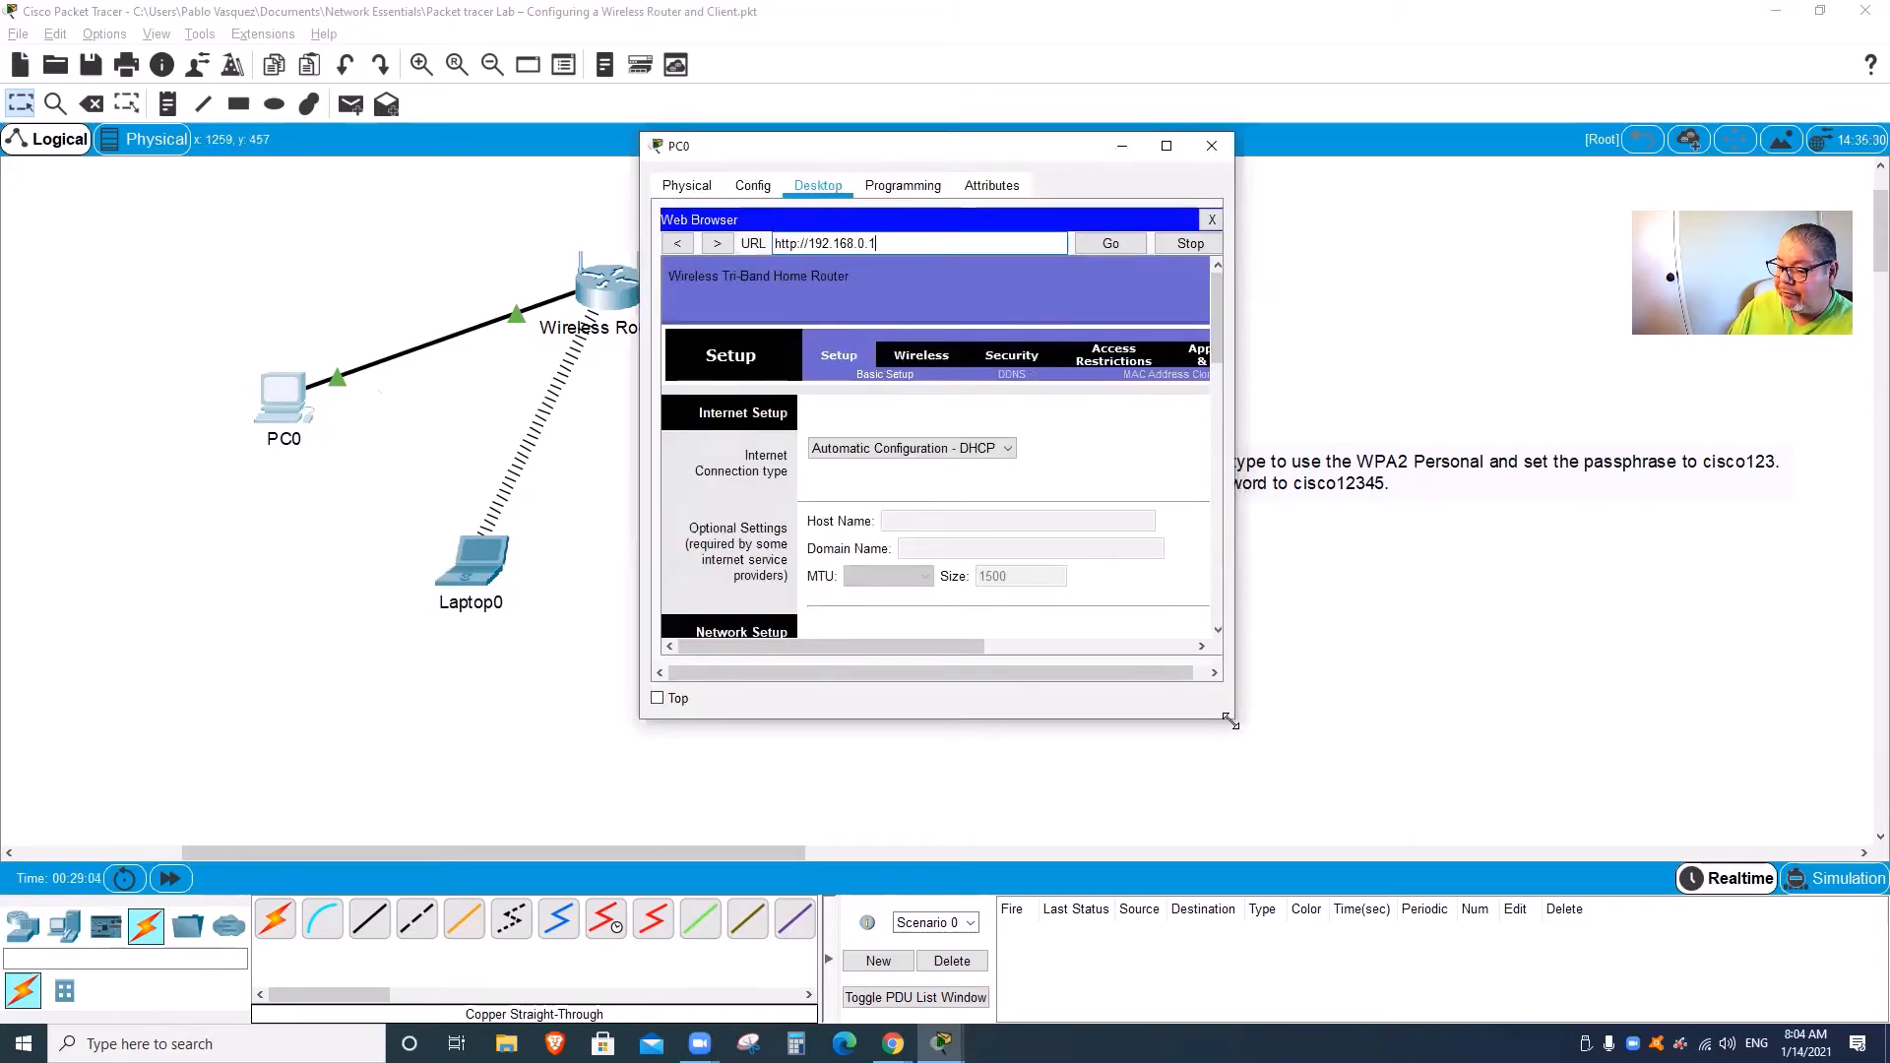
pyautogui.moveTo(1229, 721); pyautogui.dragTo(1429, 870)
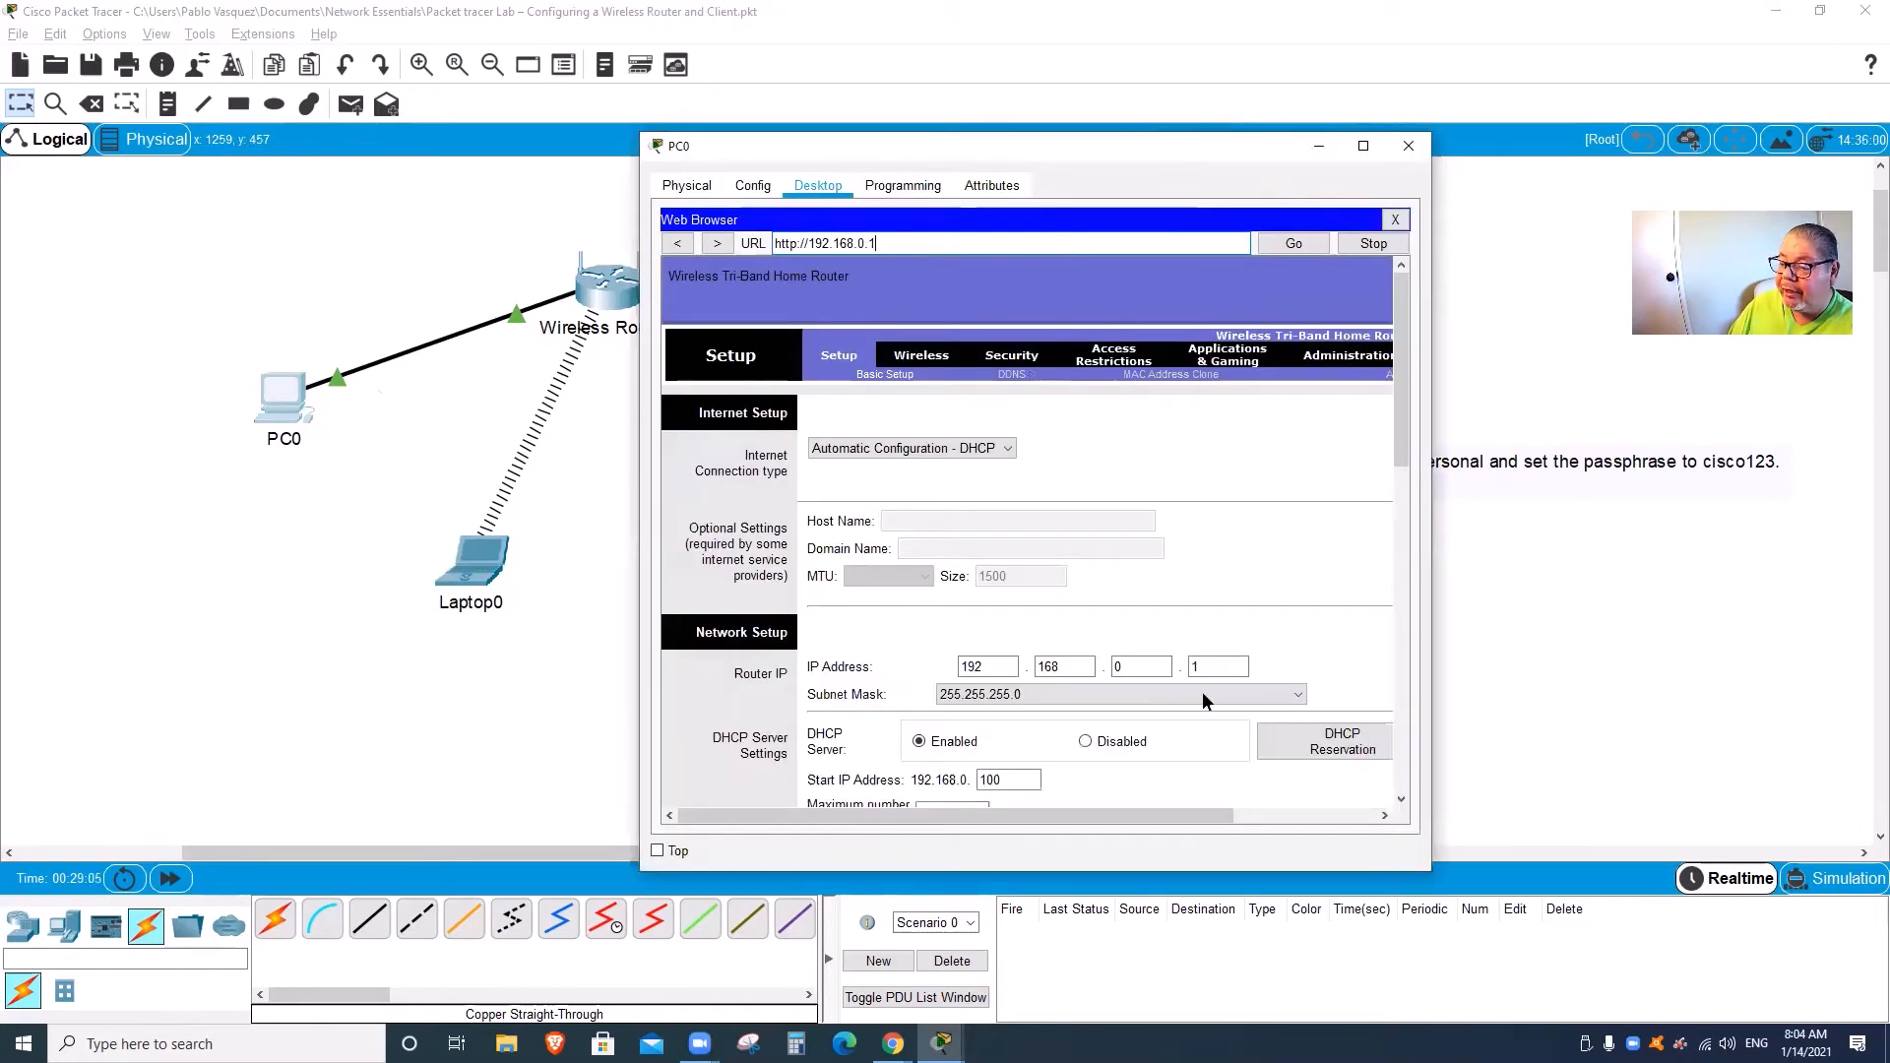
pyautogui.click(924, 356)
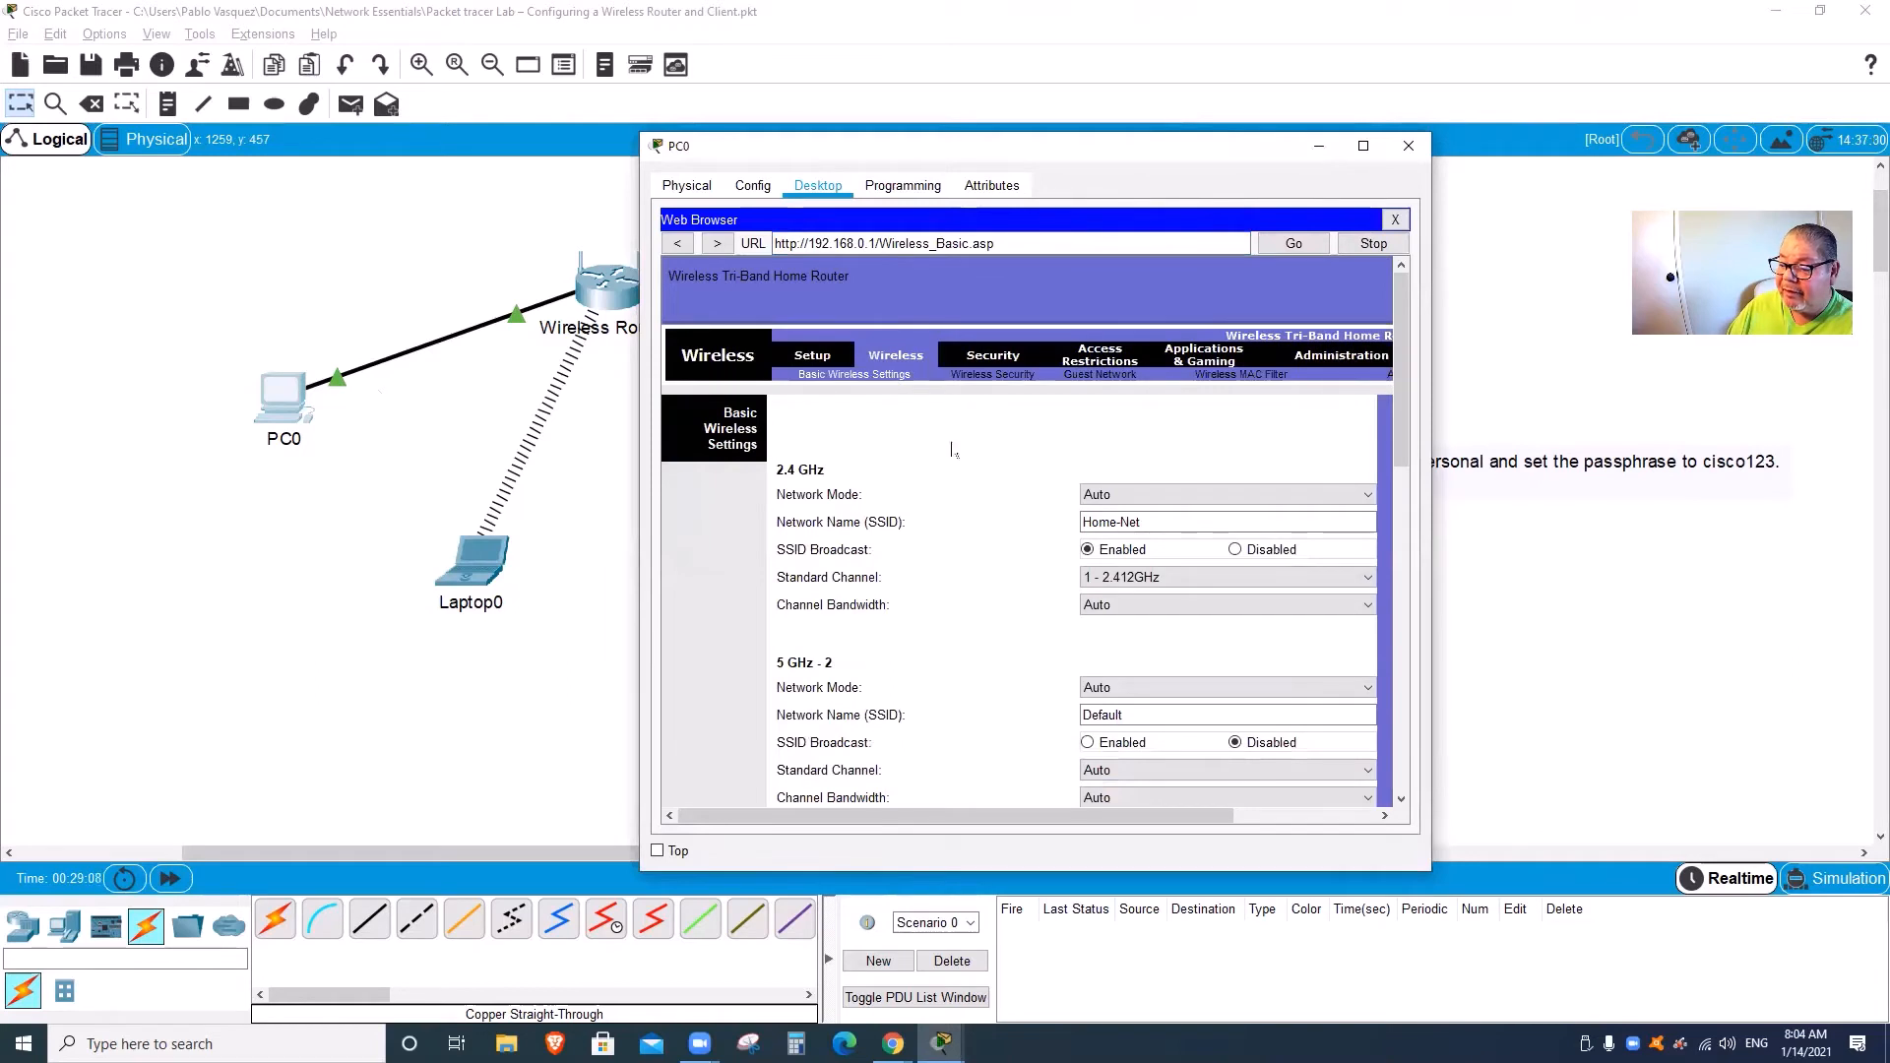
pyautogui.click(1131, 525)
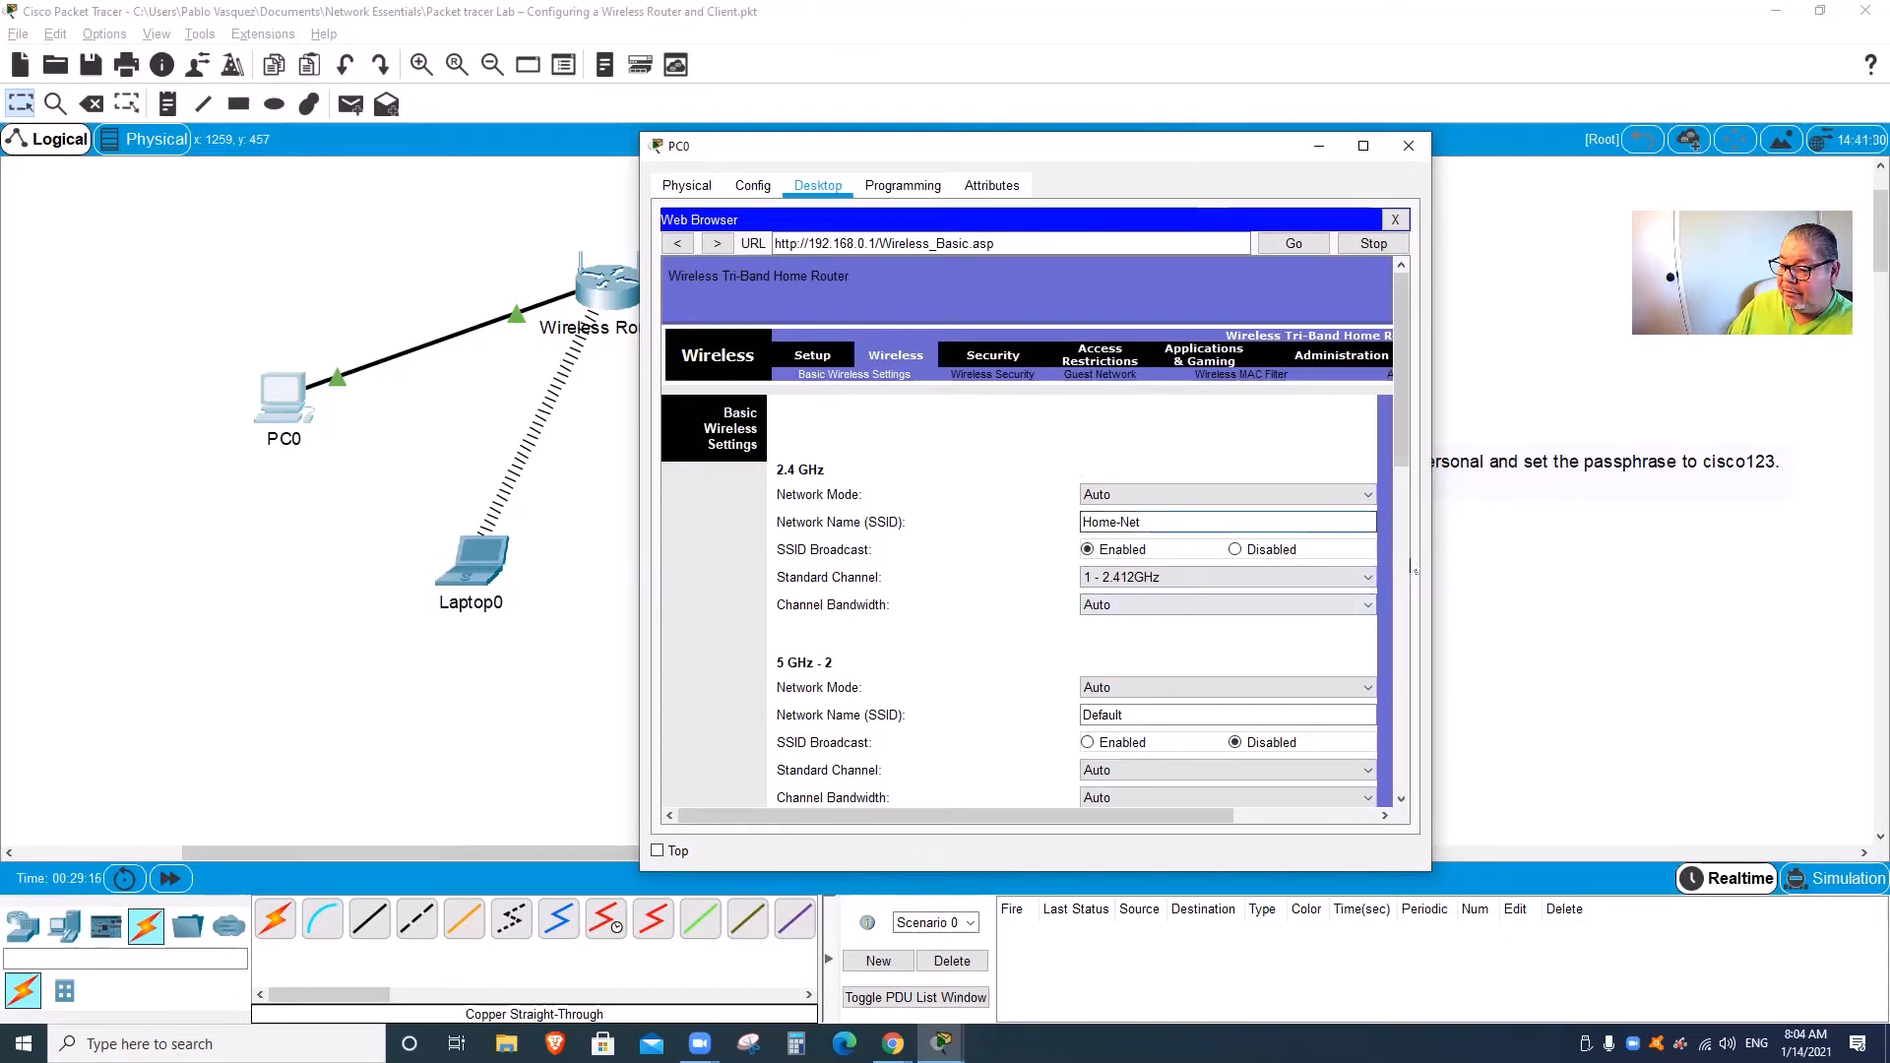
pyautogui.moveTo(1405, 465); pyautogui.dragTo(1406, 599)
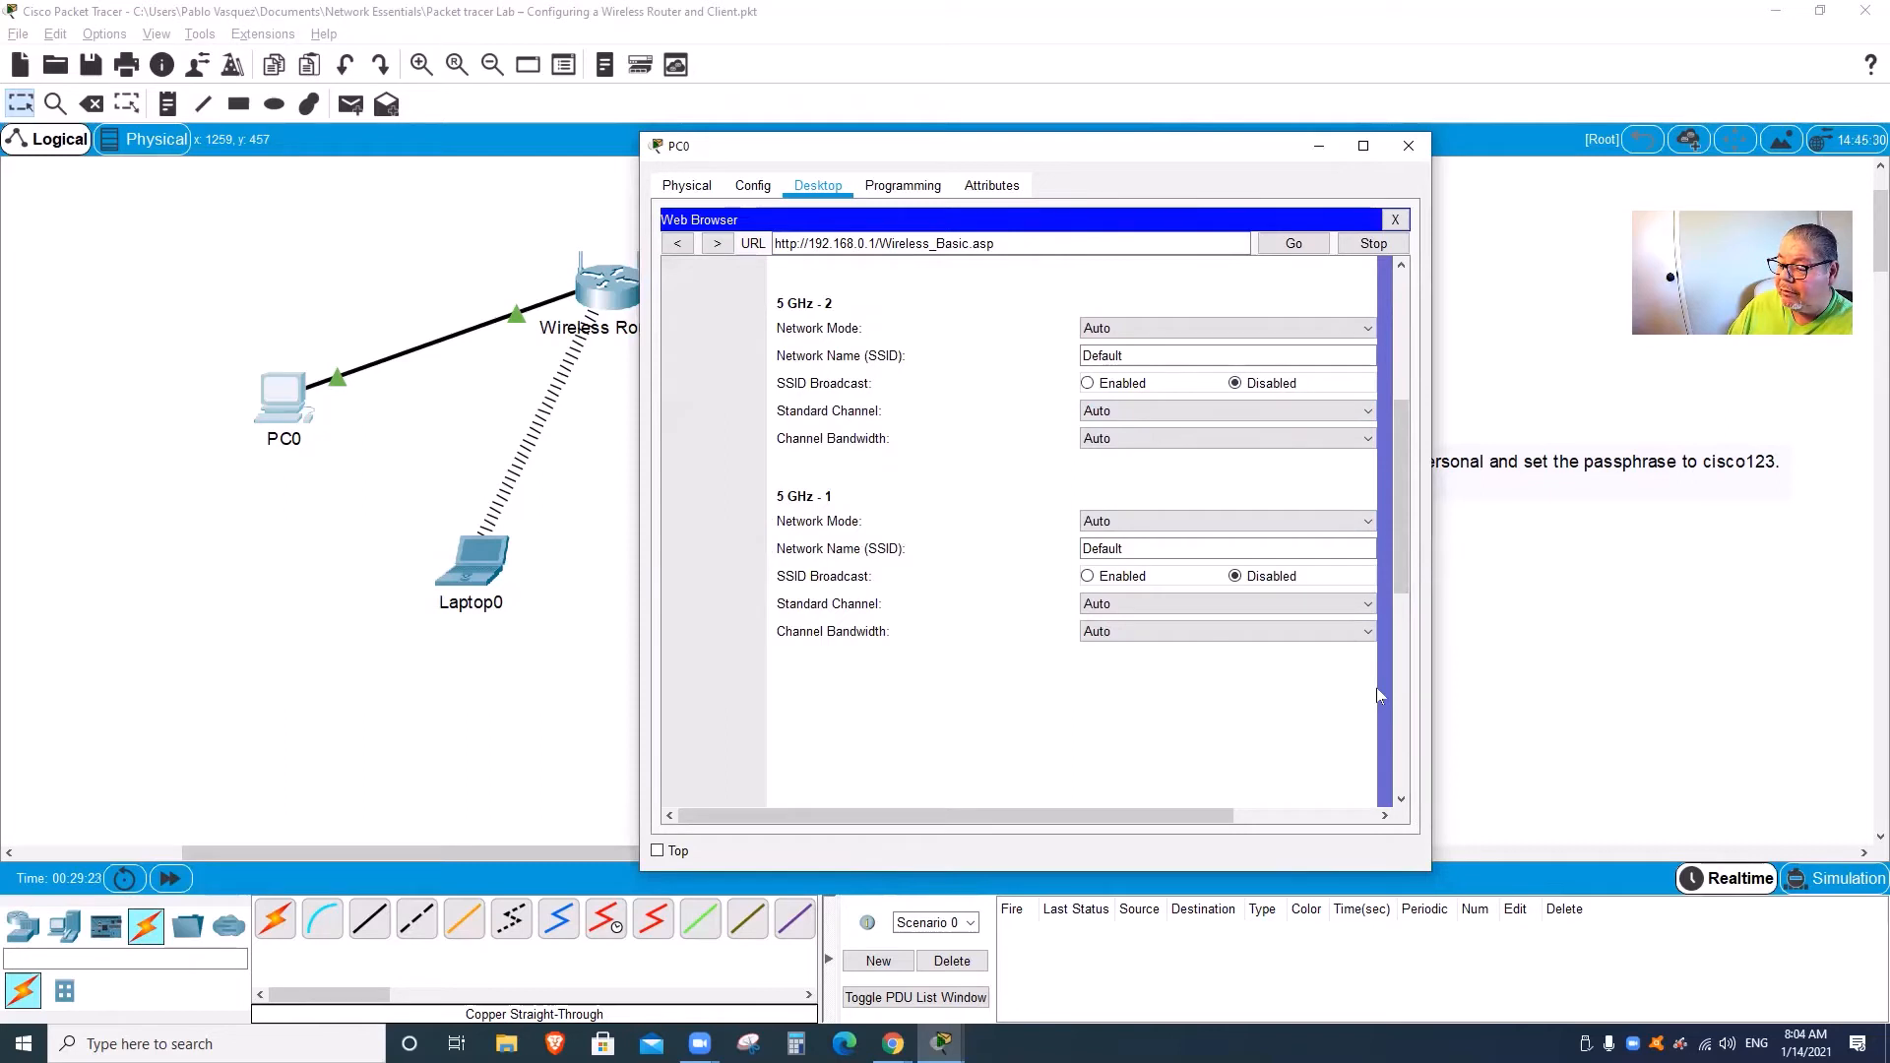
pyautogui.moveTo(1402, 556); pyautogui.dragTo(1423, 440)
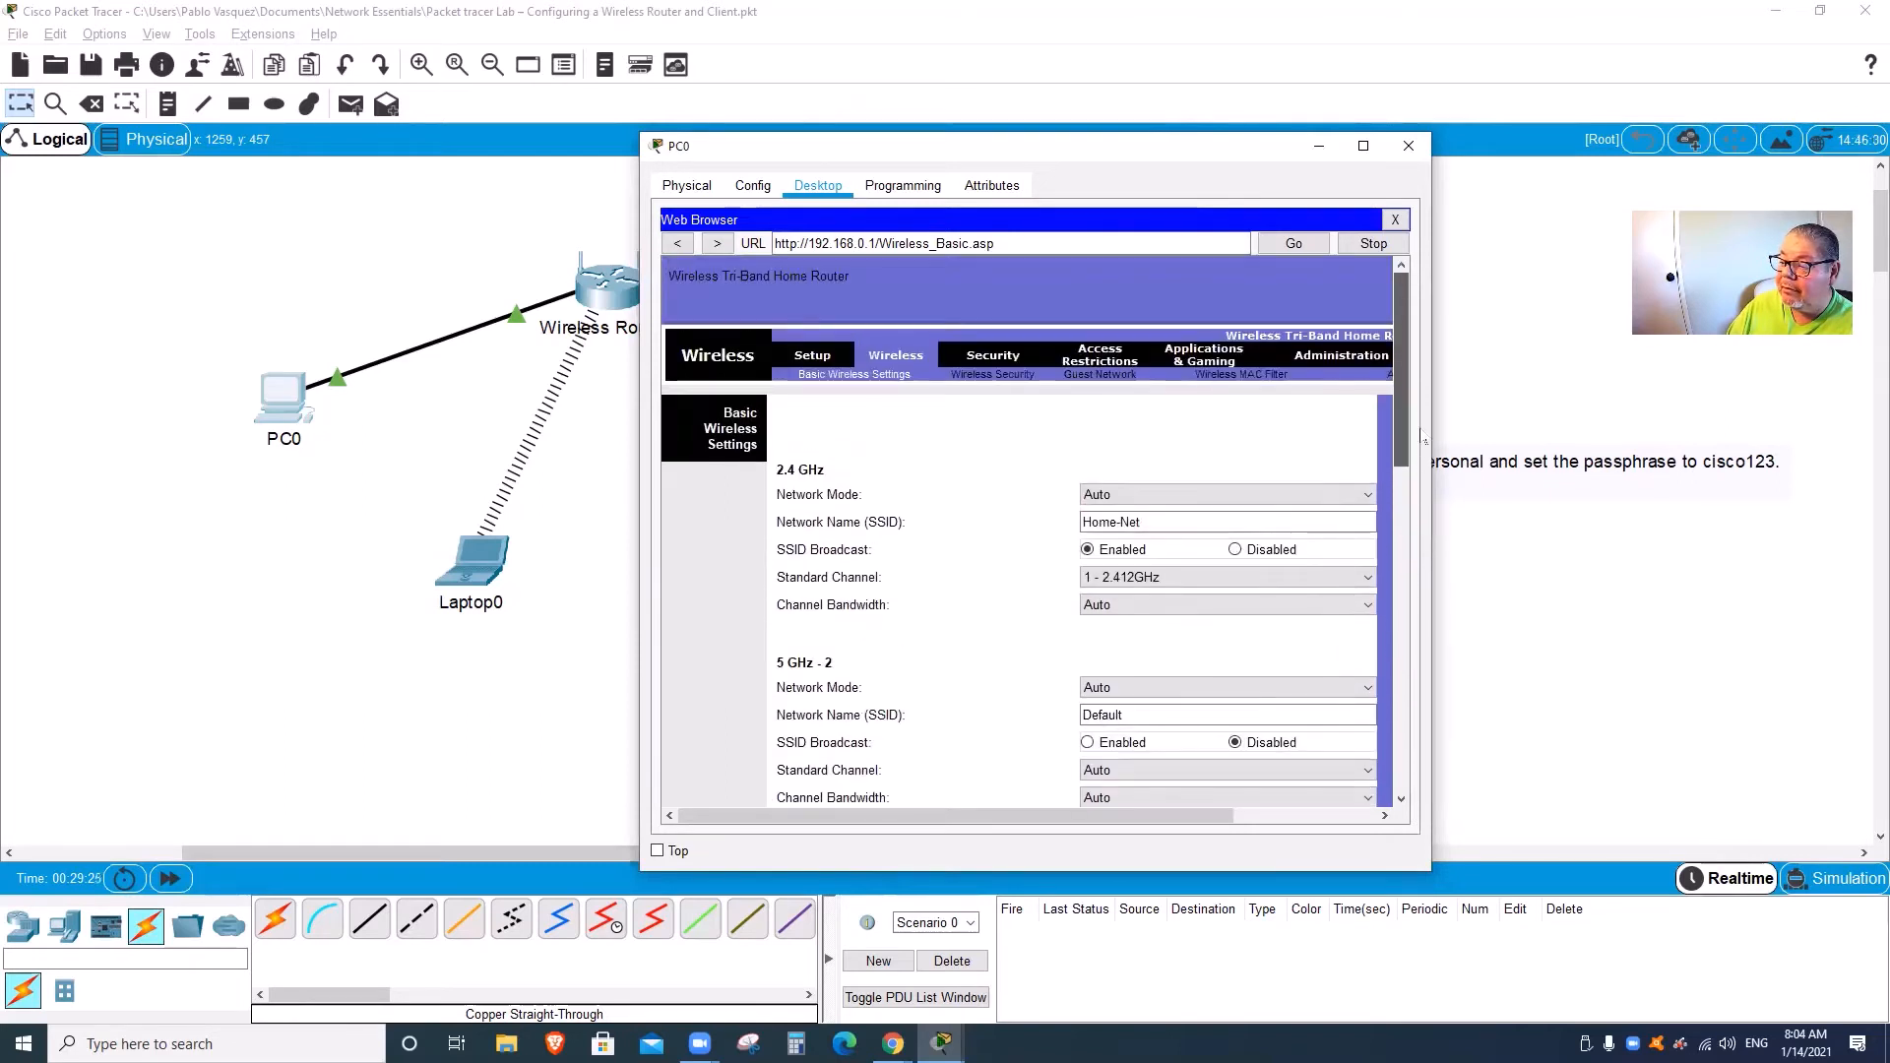
# Step: Confirm the 2.4 GHz WPA2 Personal/AES security and leave its passphrase unchanged
pyautogui.click(1004, 376)
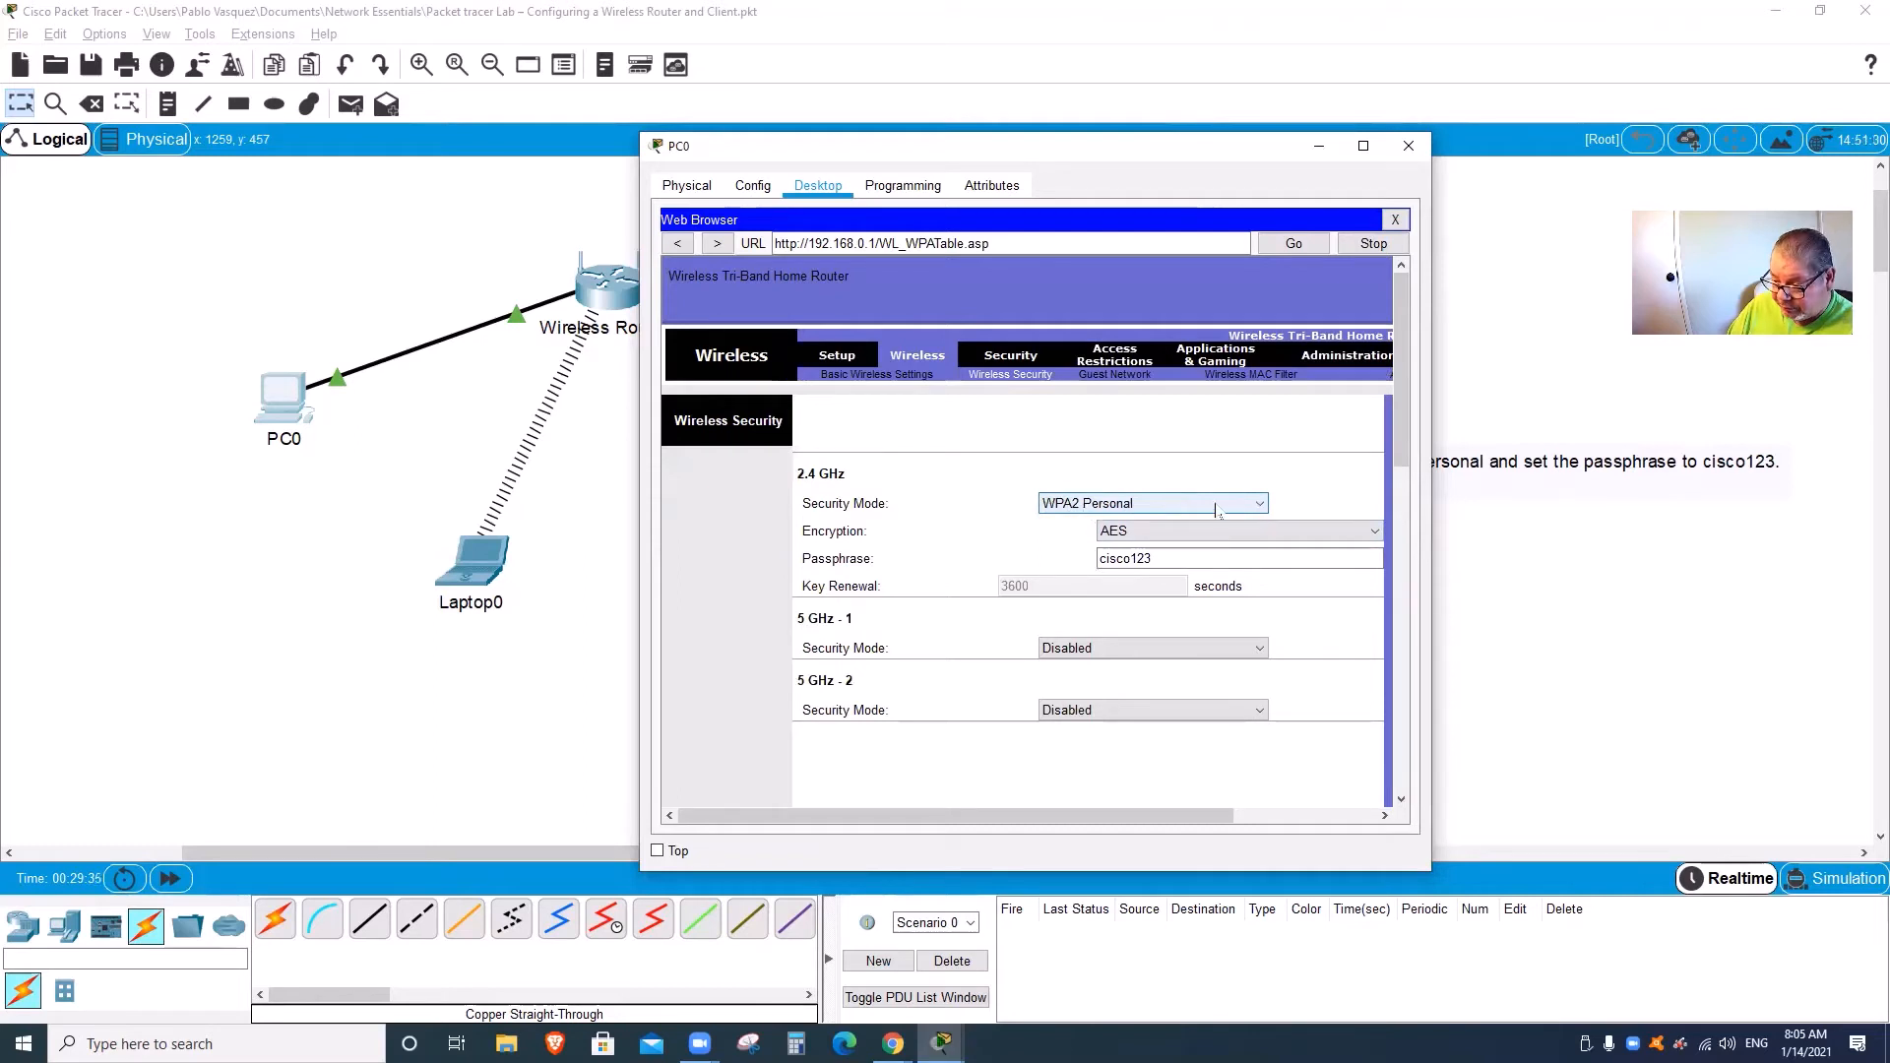
pyautogui.click(1203, 557)
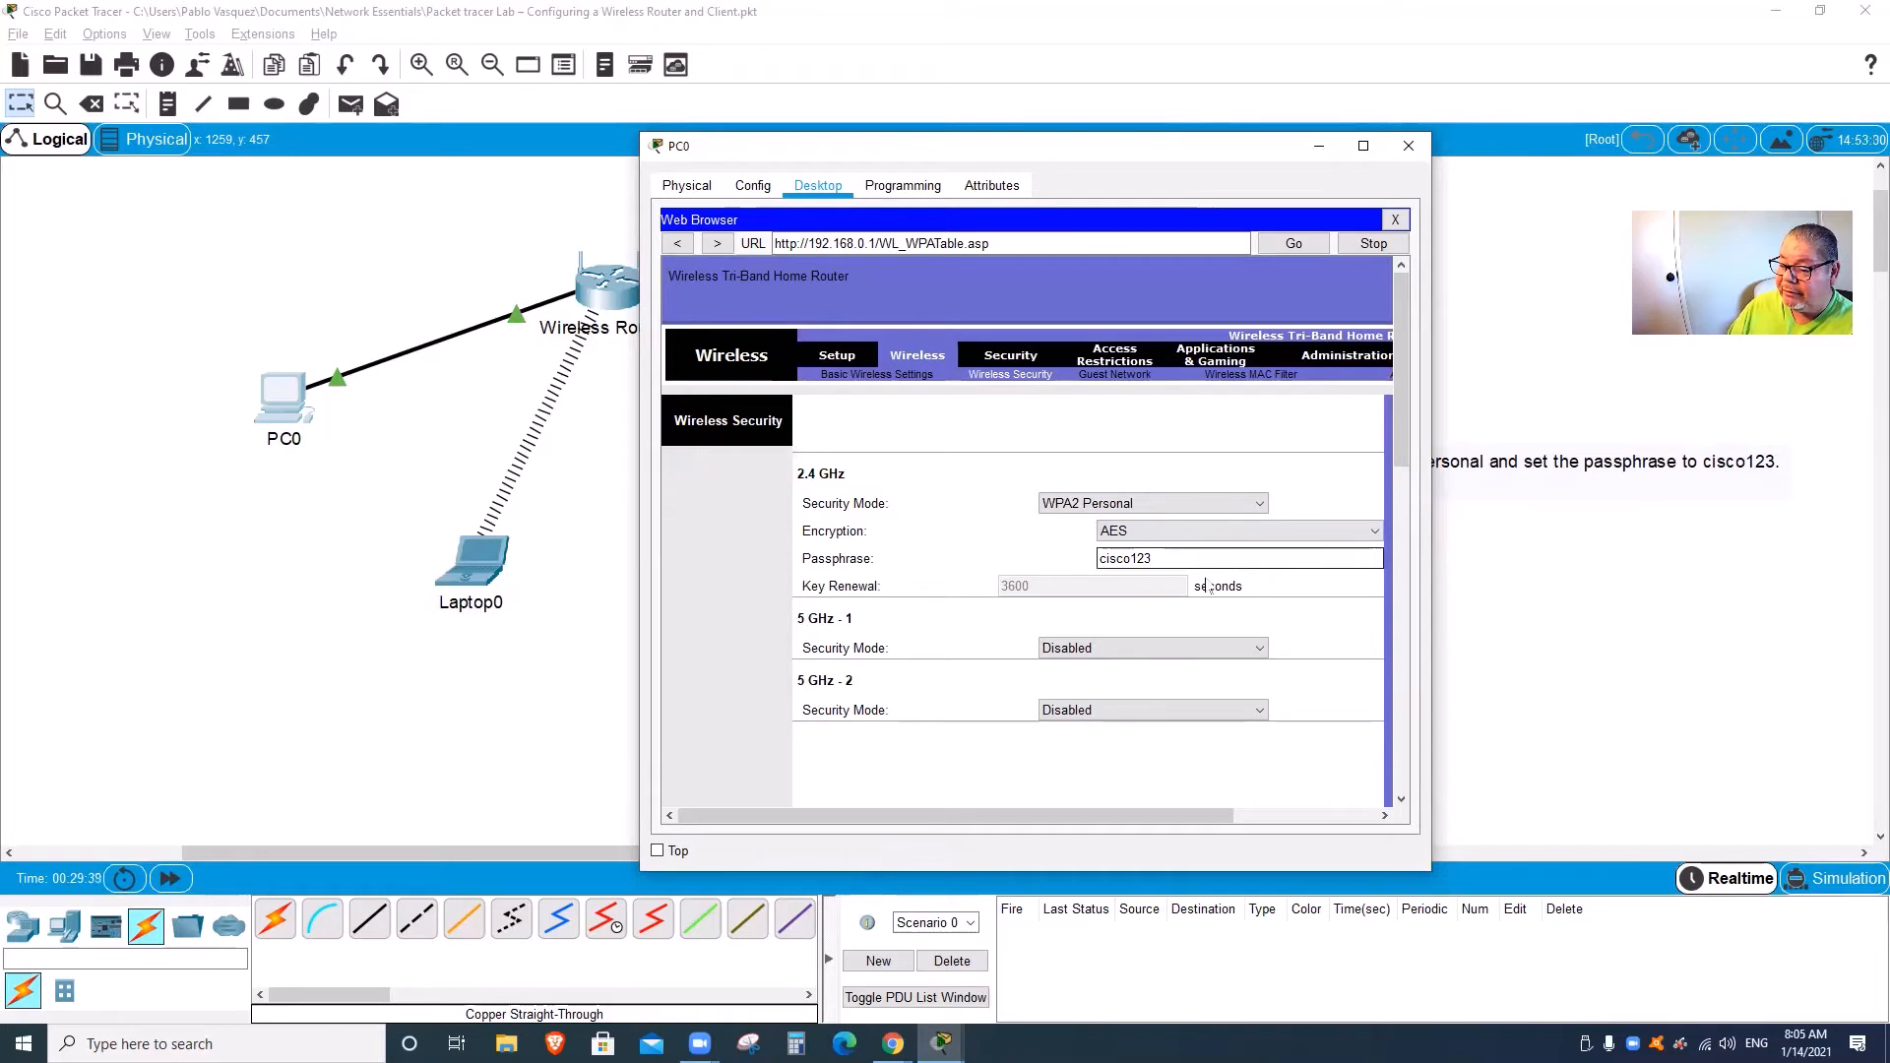
pyautogui.click(1212, 588)
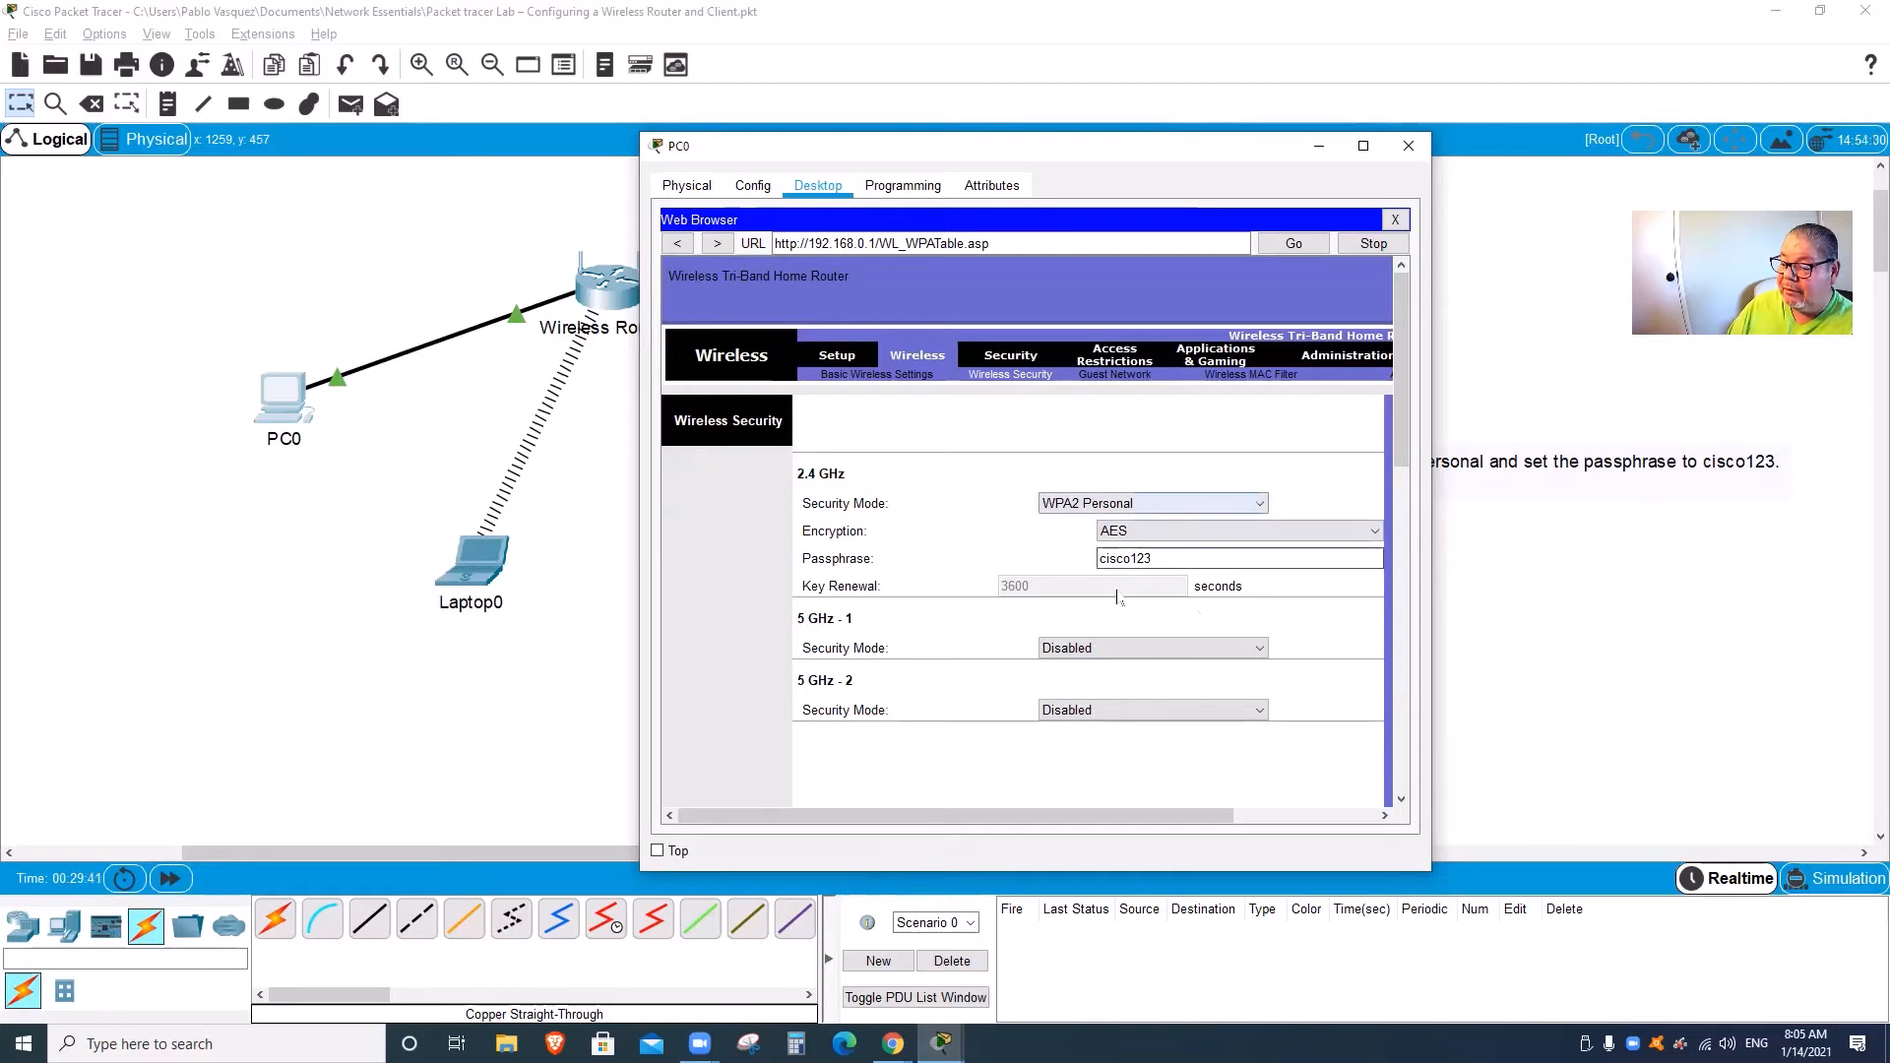
pyautogui.moveTo(1174, 823); pyautogui.dragTo(1268, 825)
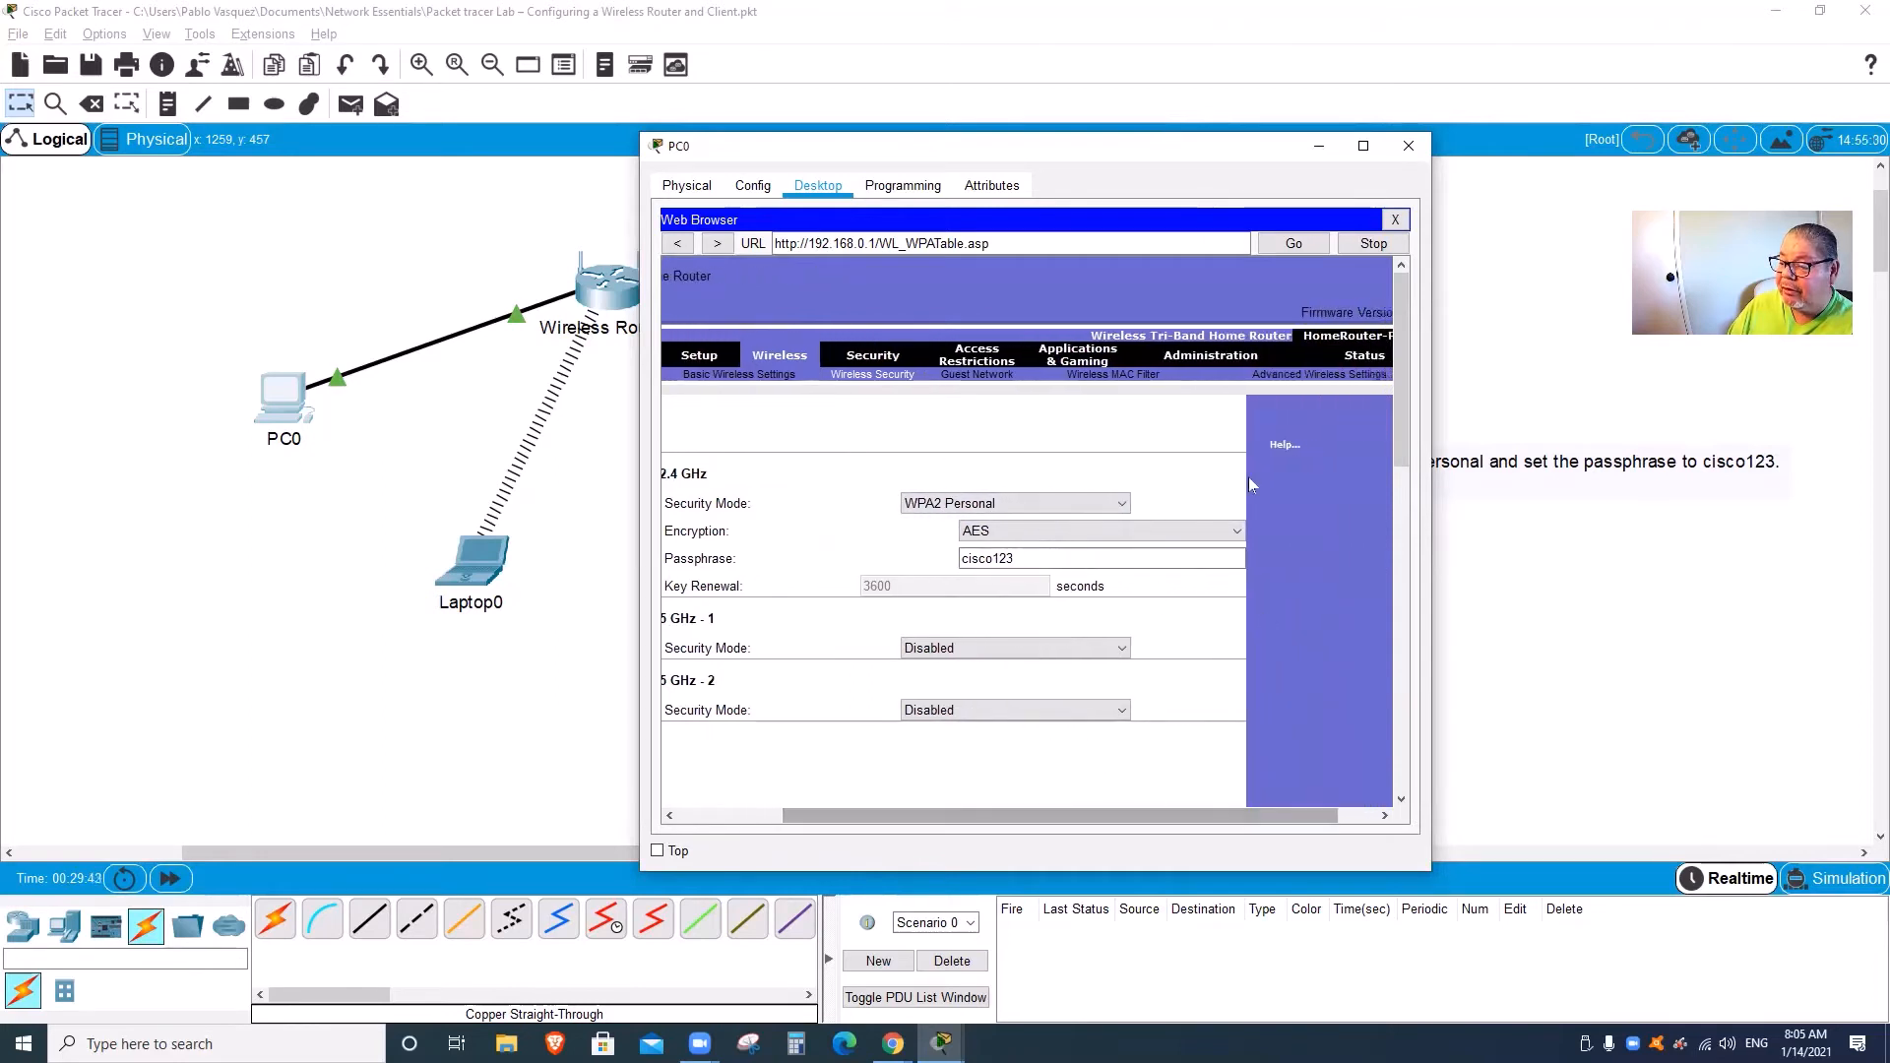
# Step: Enter and confirm the new router password on the Administration > Management page
pyautogui.click(1226, 356)
pyautogui.click(962, 446)
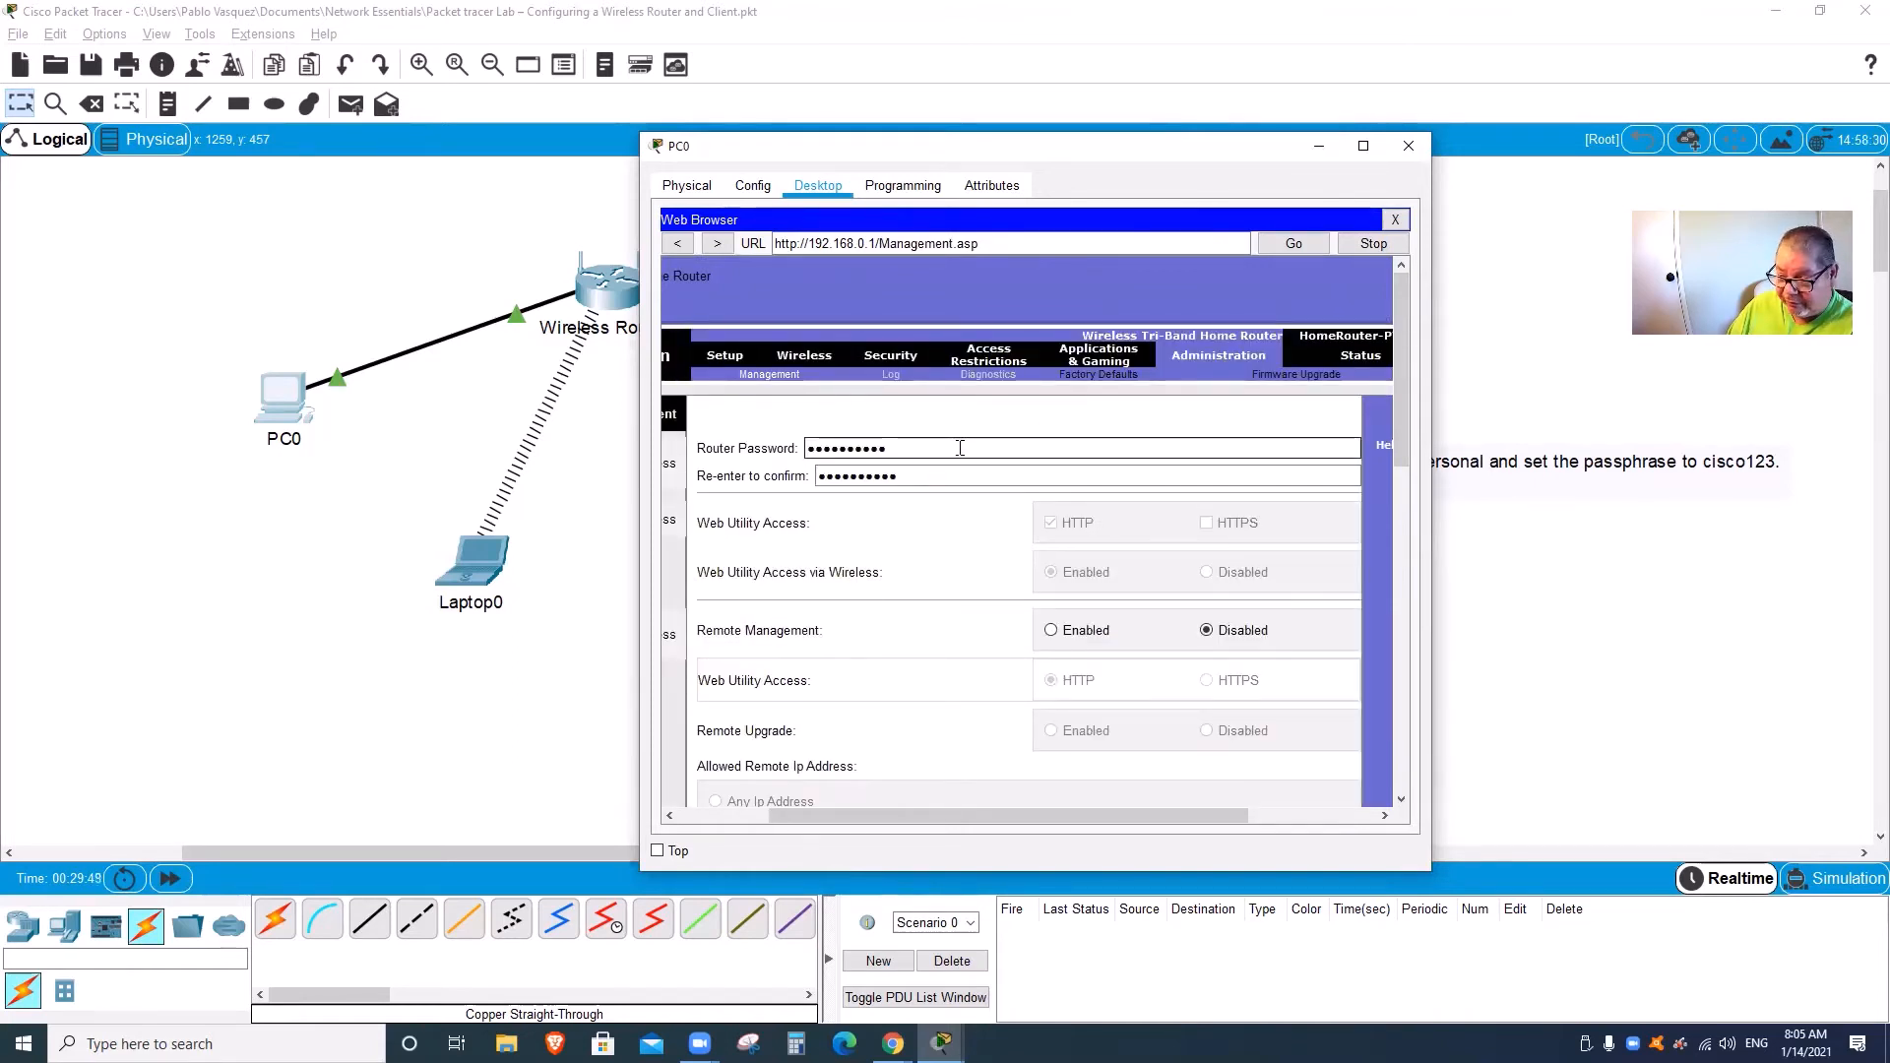
pyautogui.click(964, 475)
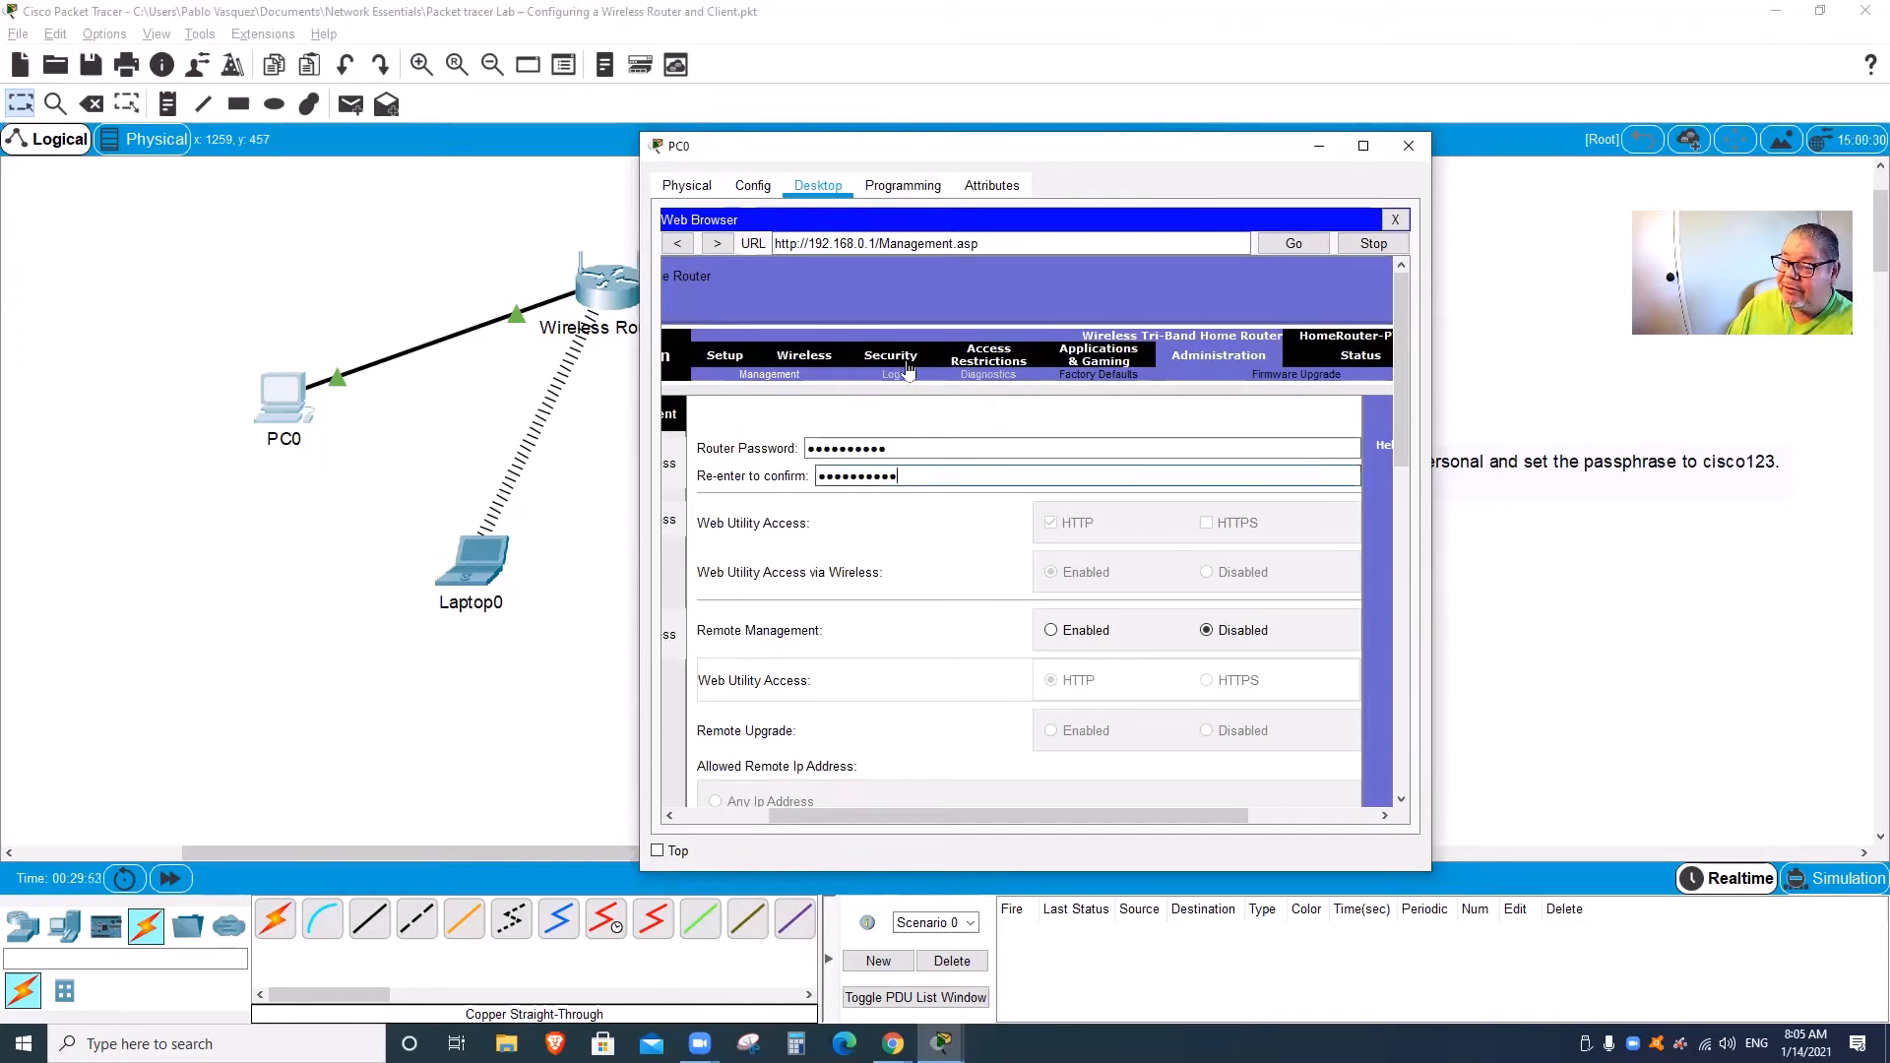
pyautogui.scroll(-1, 1391, 558)
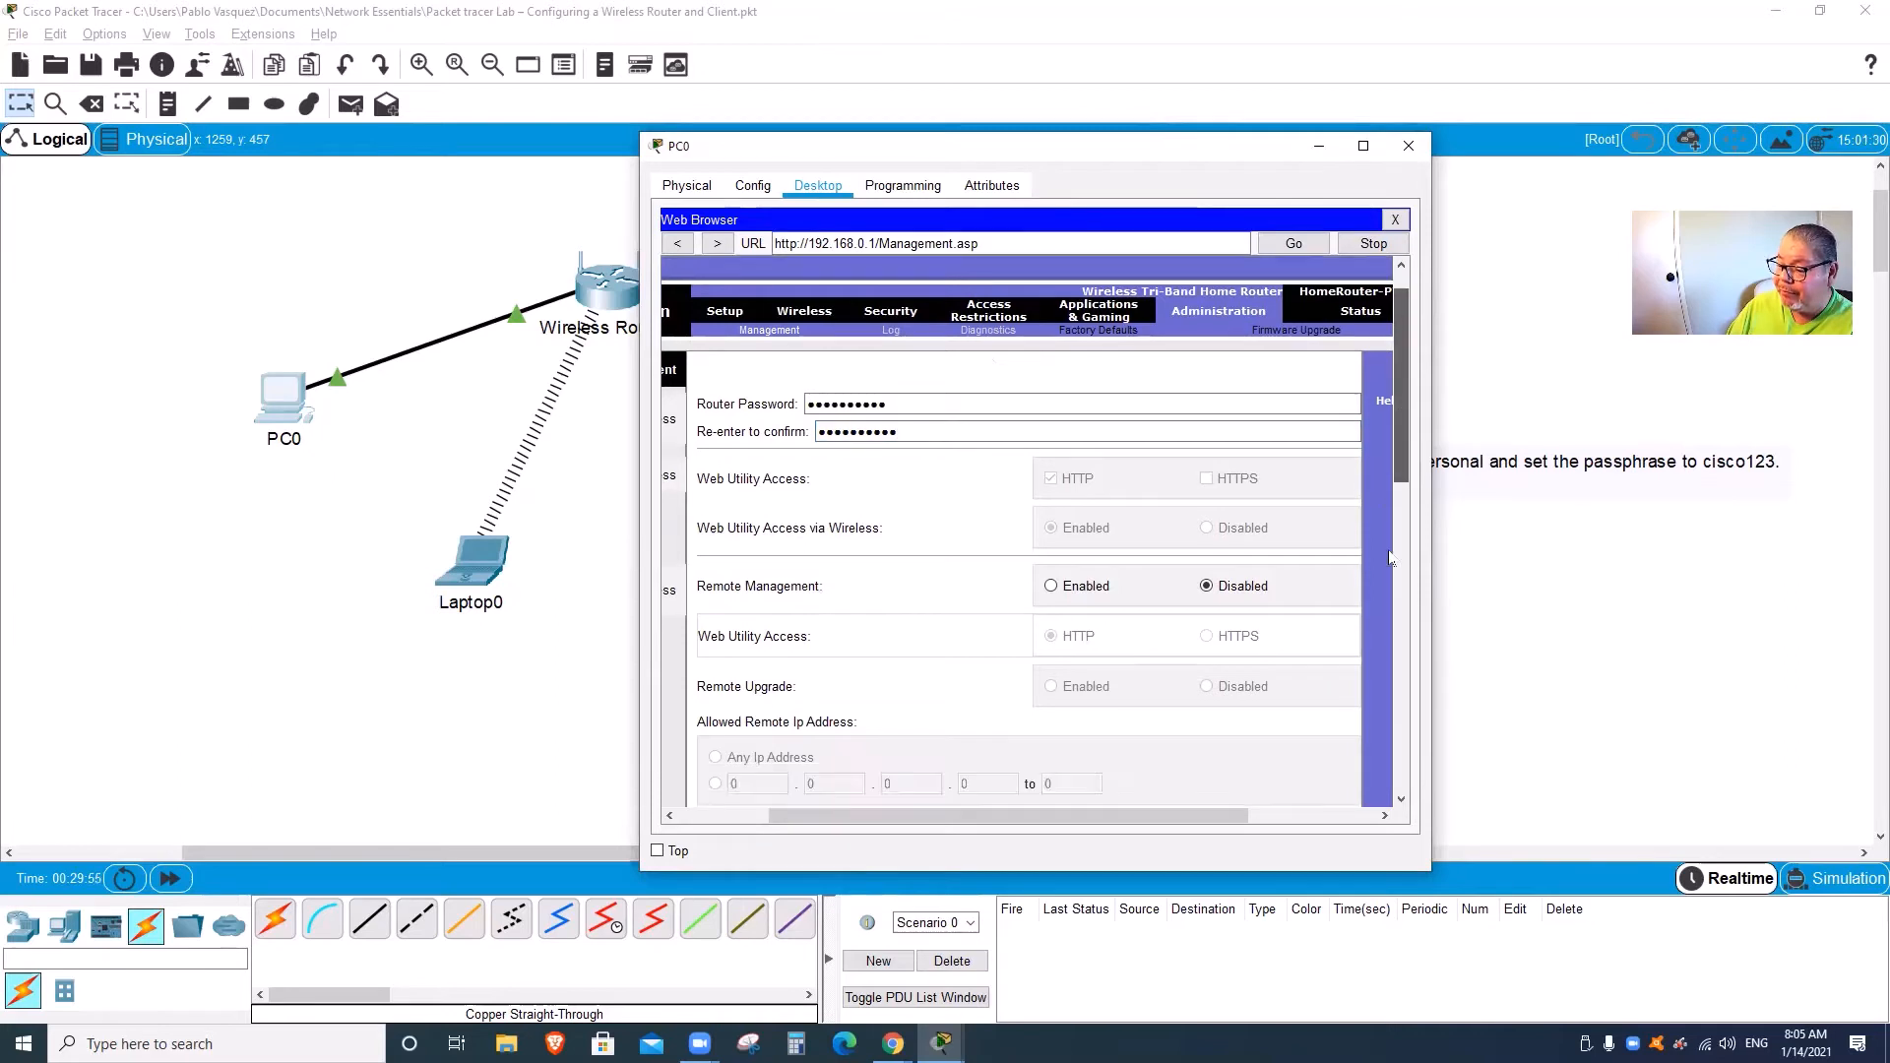
pyautogui.scroll(-10, 1391, 558)
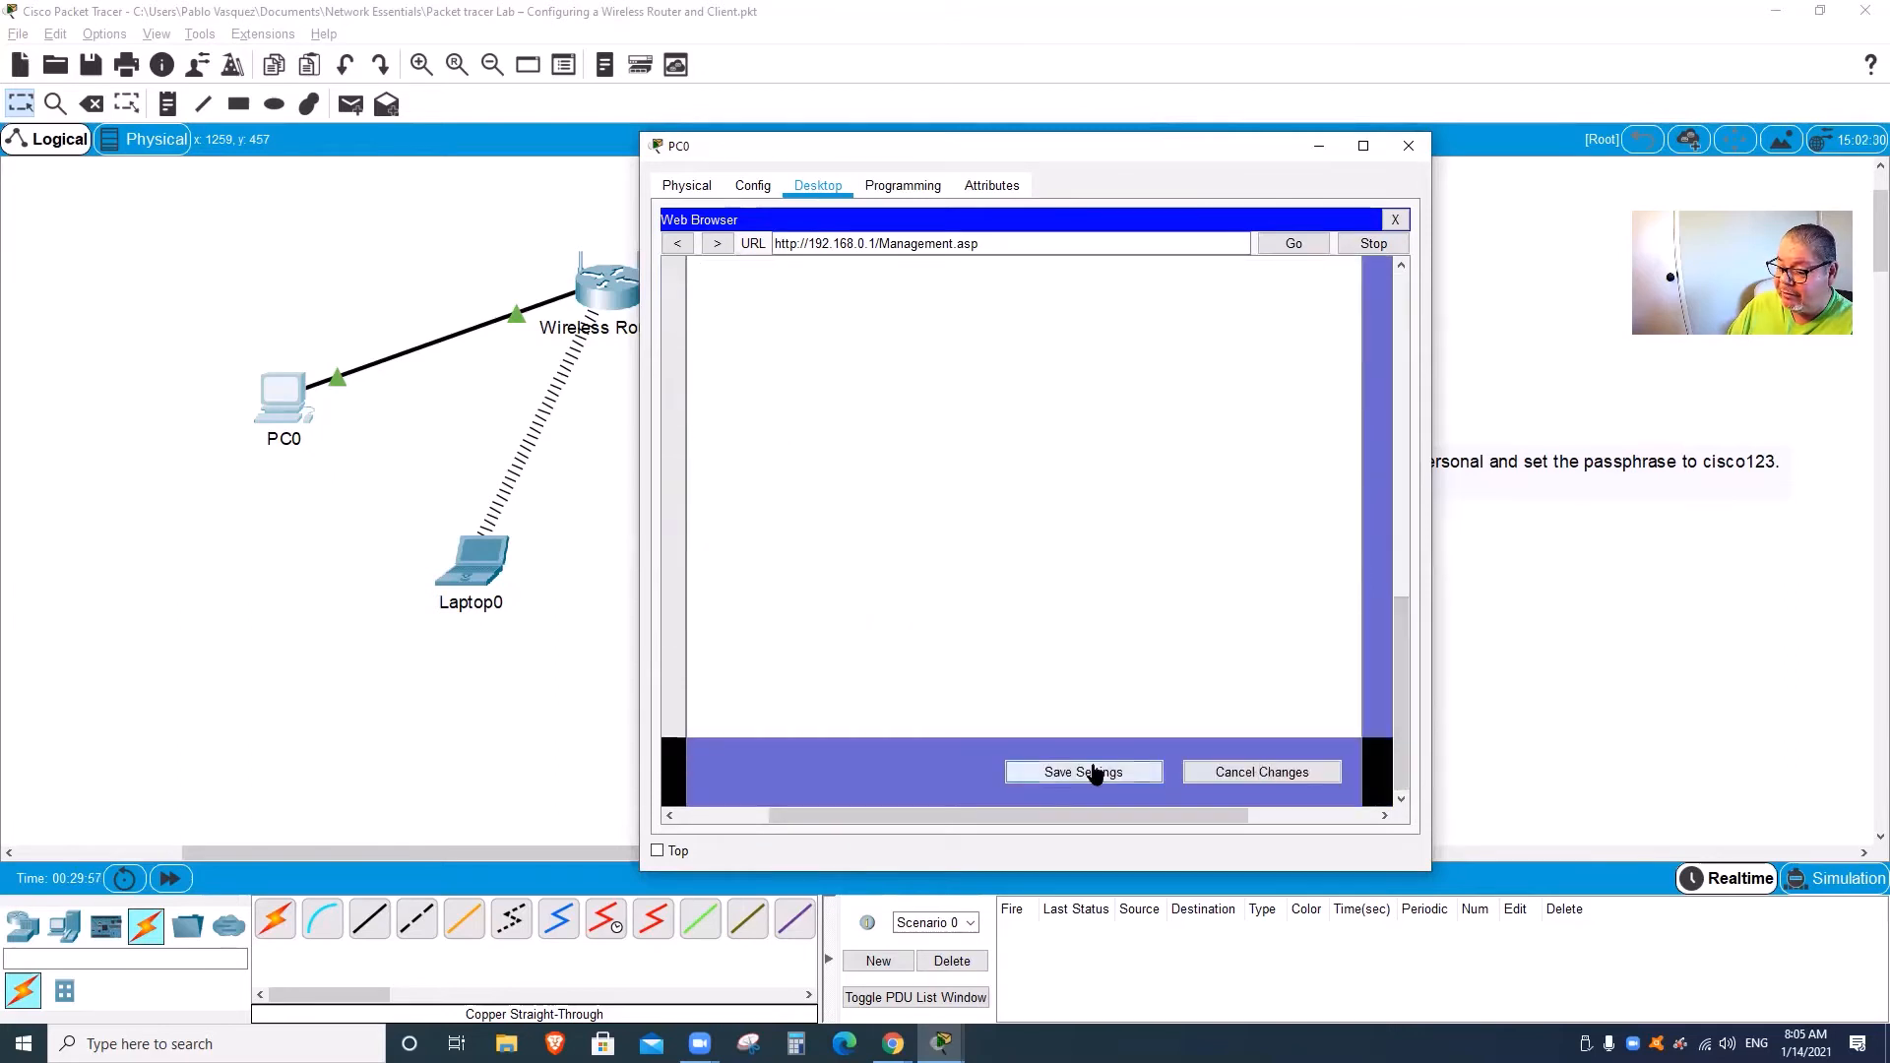
# Step: Save the new router password settings on the Management page
pyautogui.click(1095, 774)
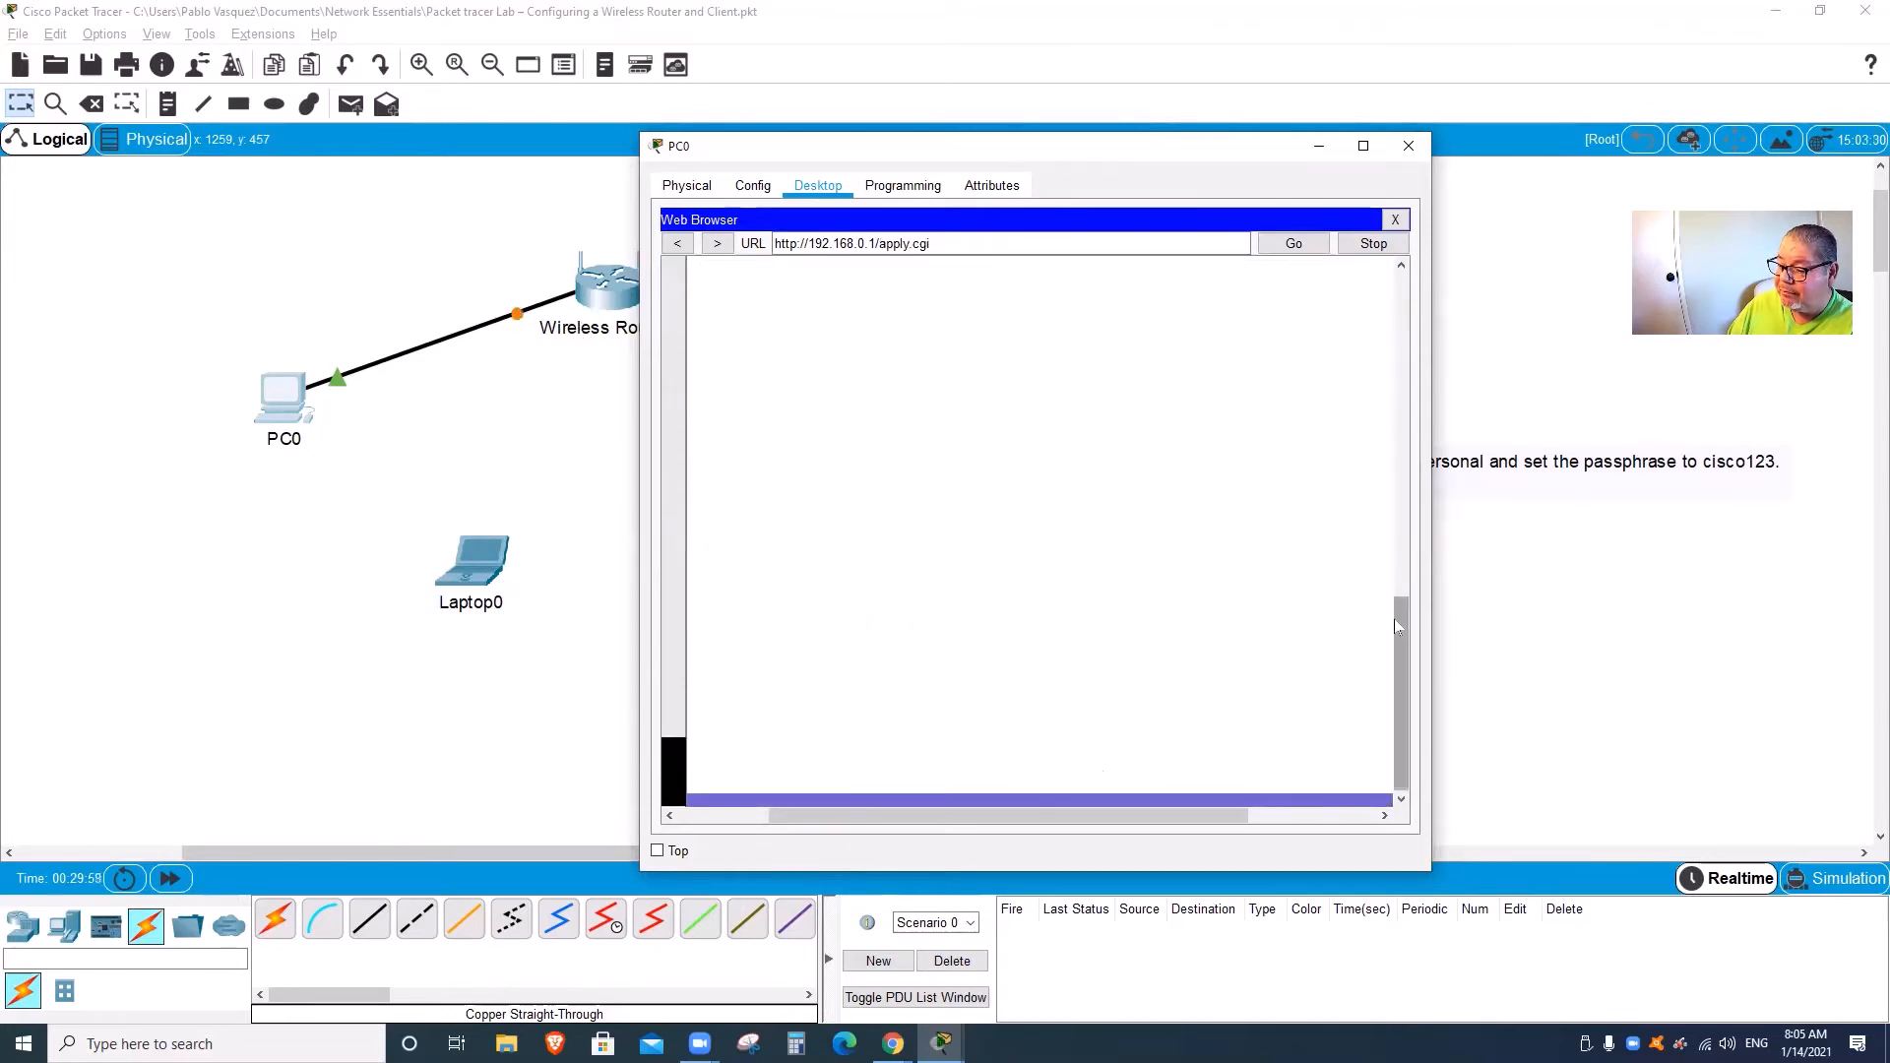
pyautogui.moveTo(1400, 630); pyautogui.dragTo(1392, 325)
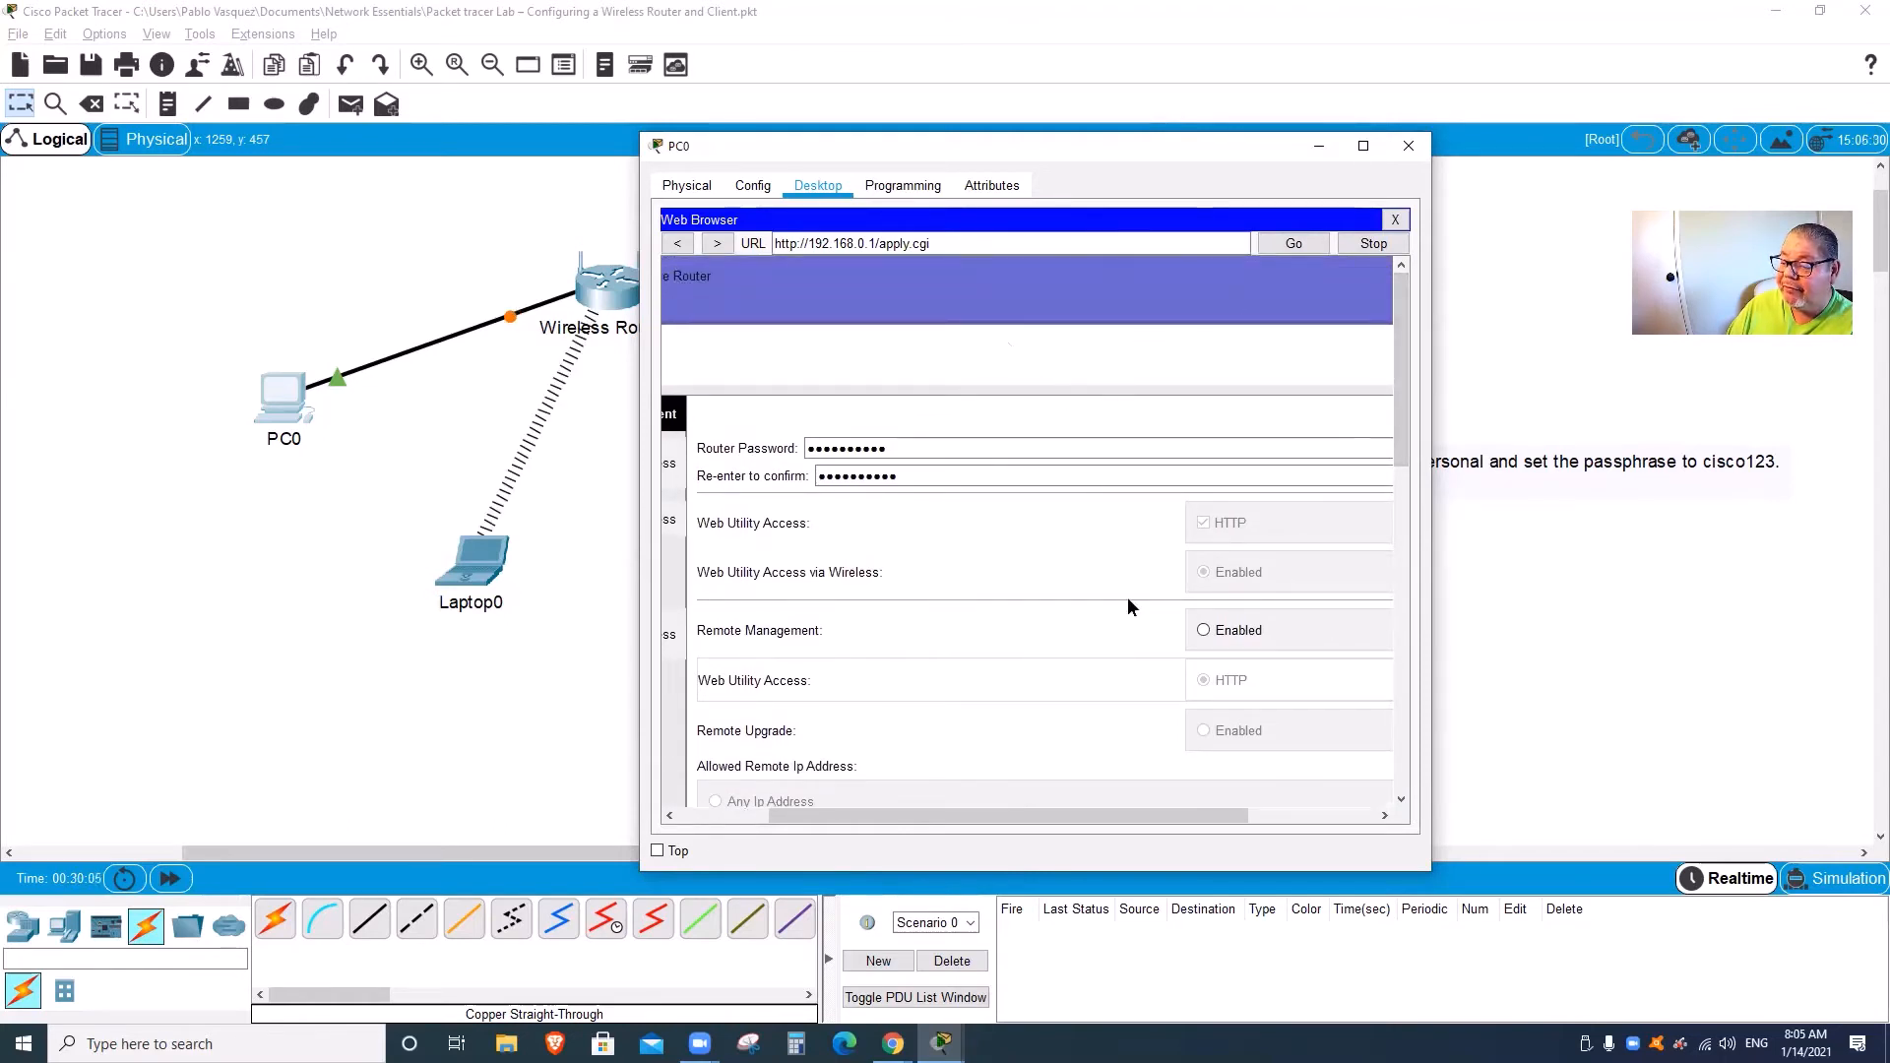
pyautogui.moveTo(1044, 815); pyautogui.dragTo(823, 806)
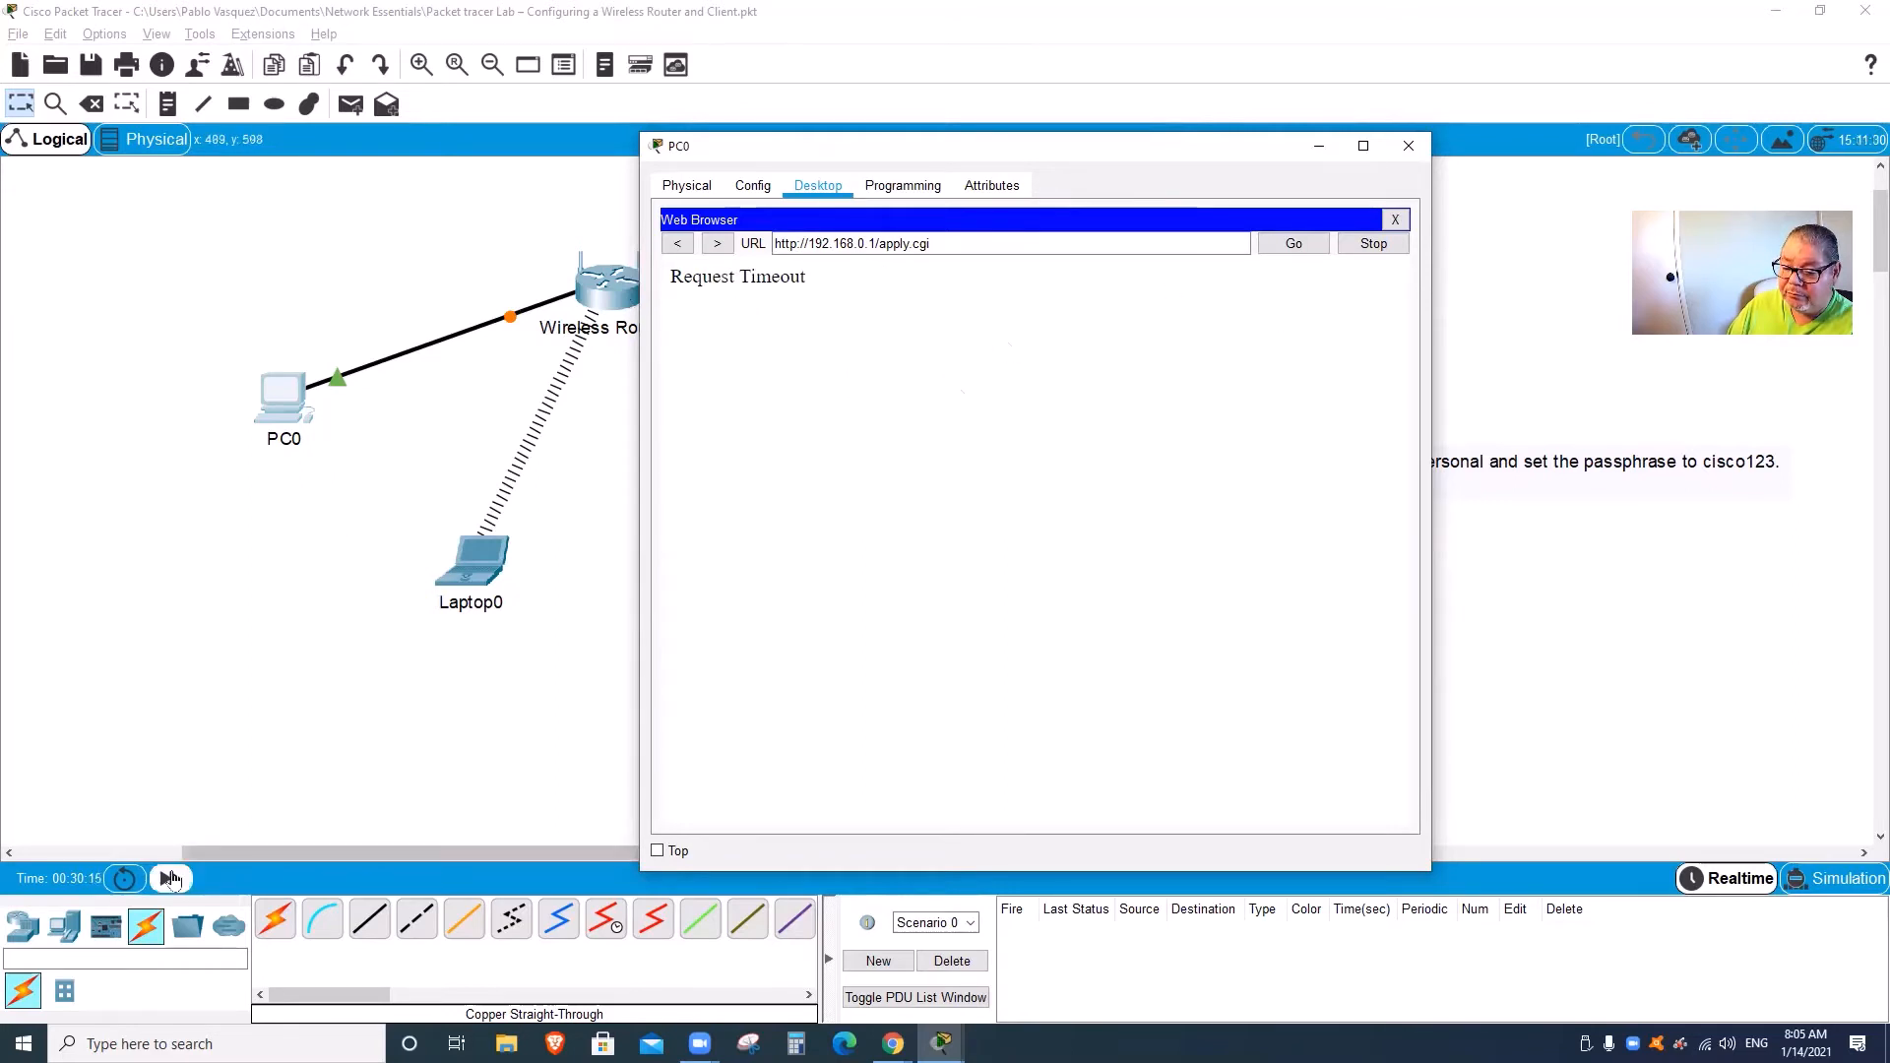
pyautogui.click(170, 878)
pyautogui.click(298, 419)
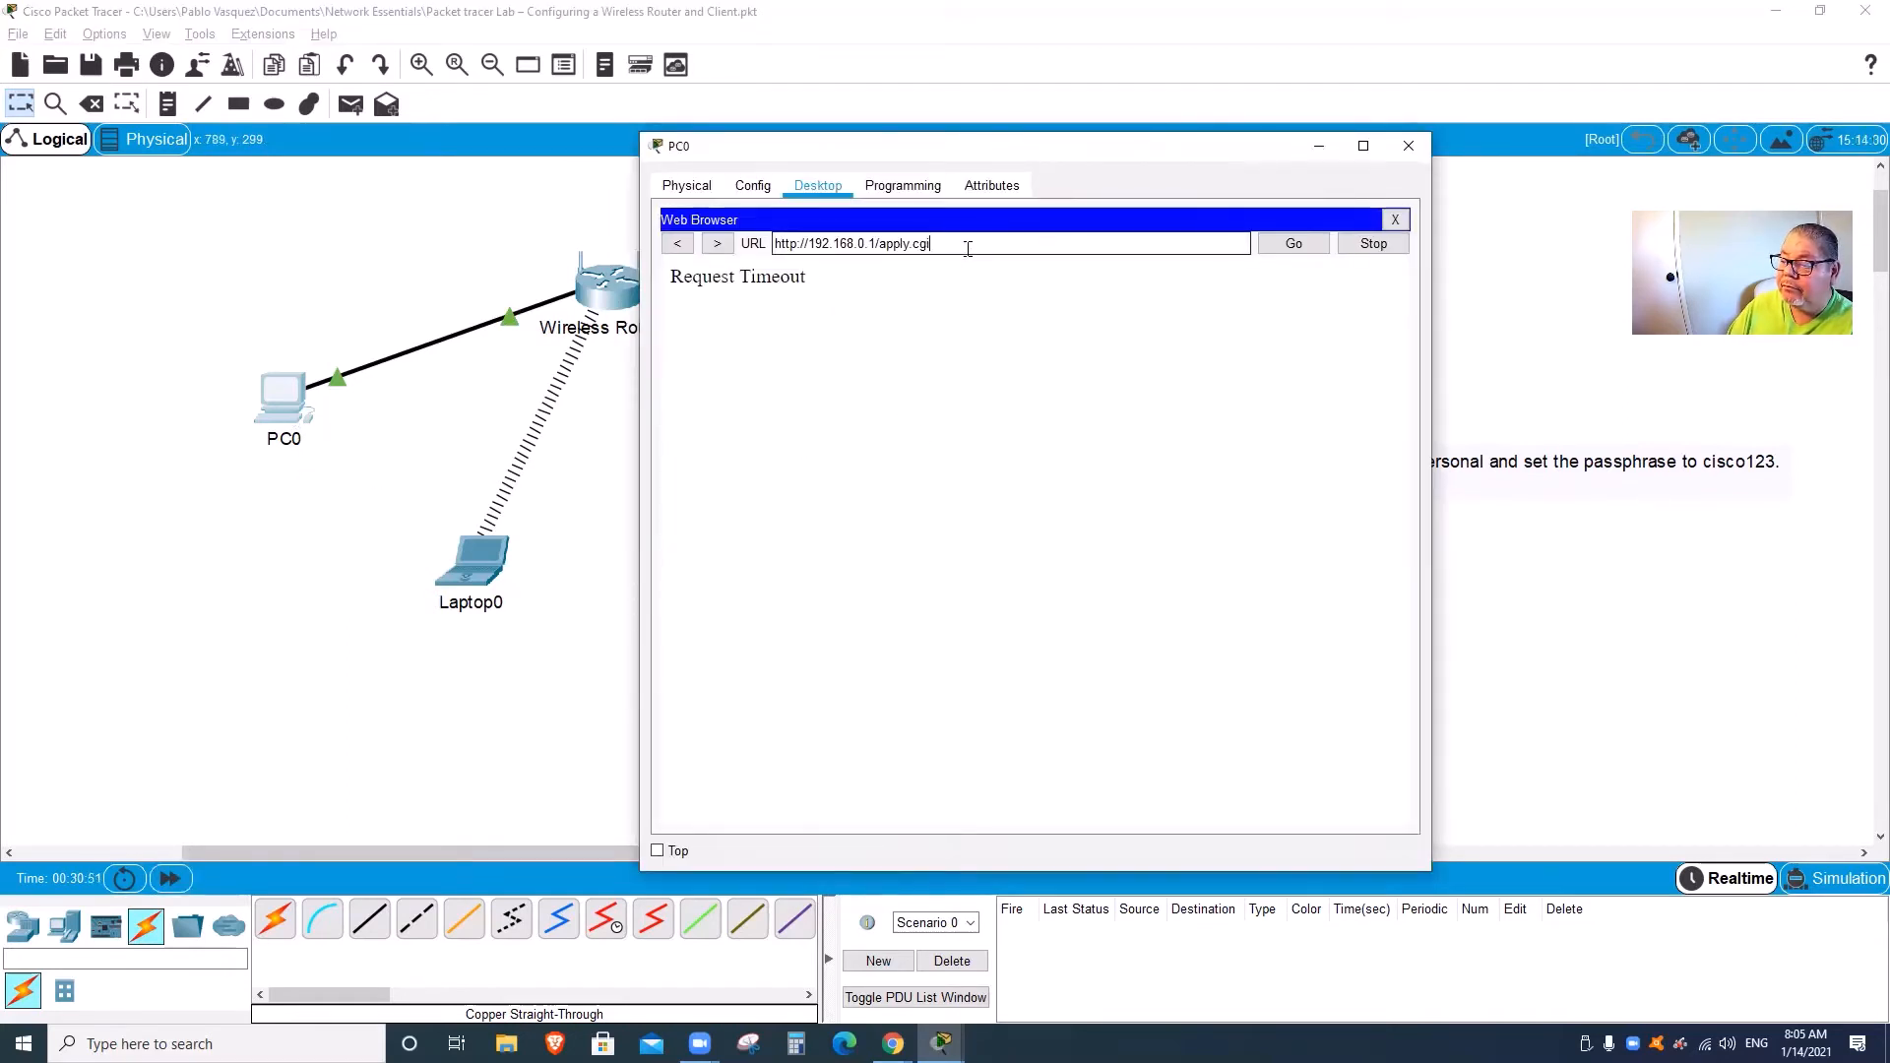
pyautogui.moveTo(911, 250); pyautogui.dragTo(694, 250)
pyautogui.write('1')
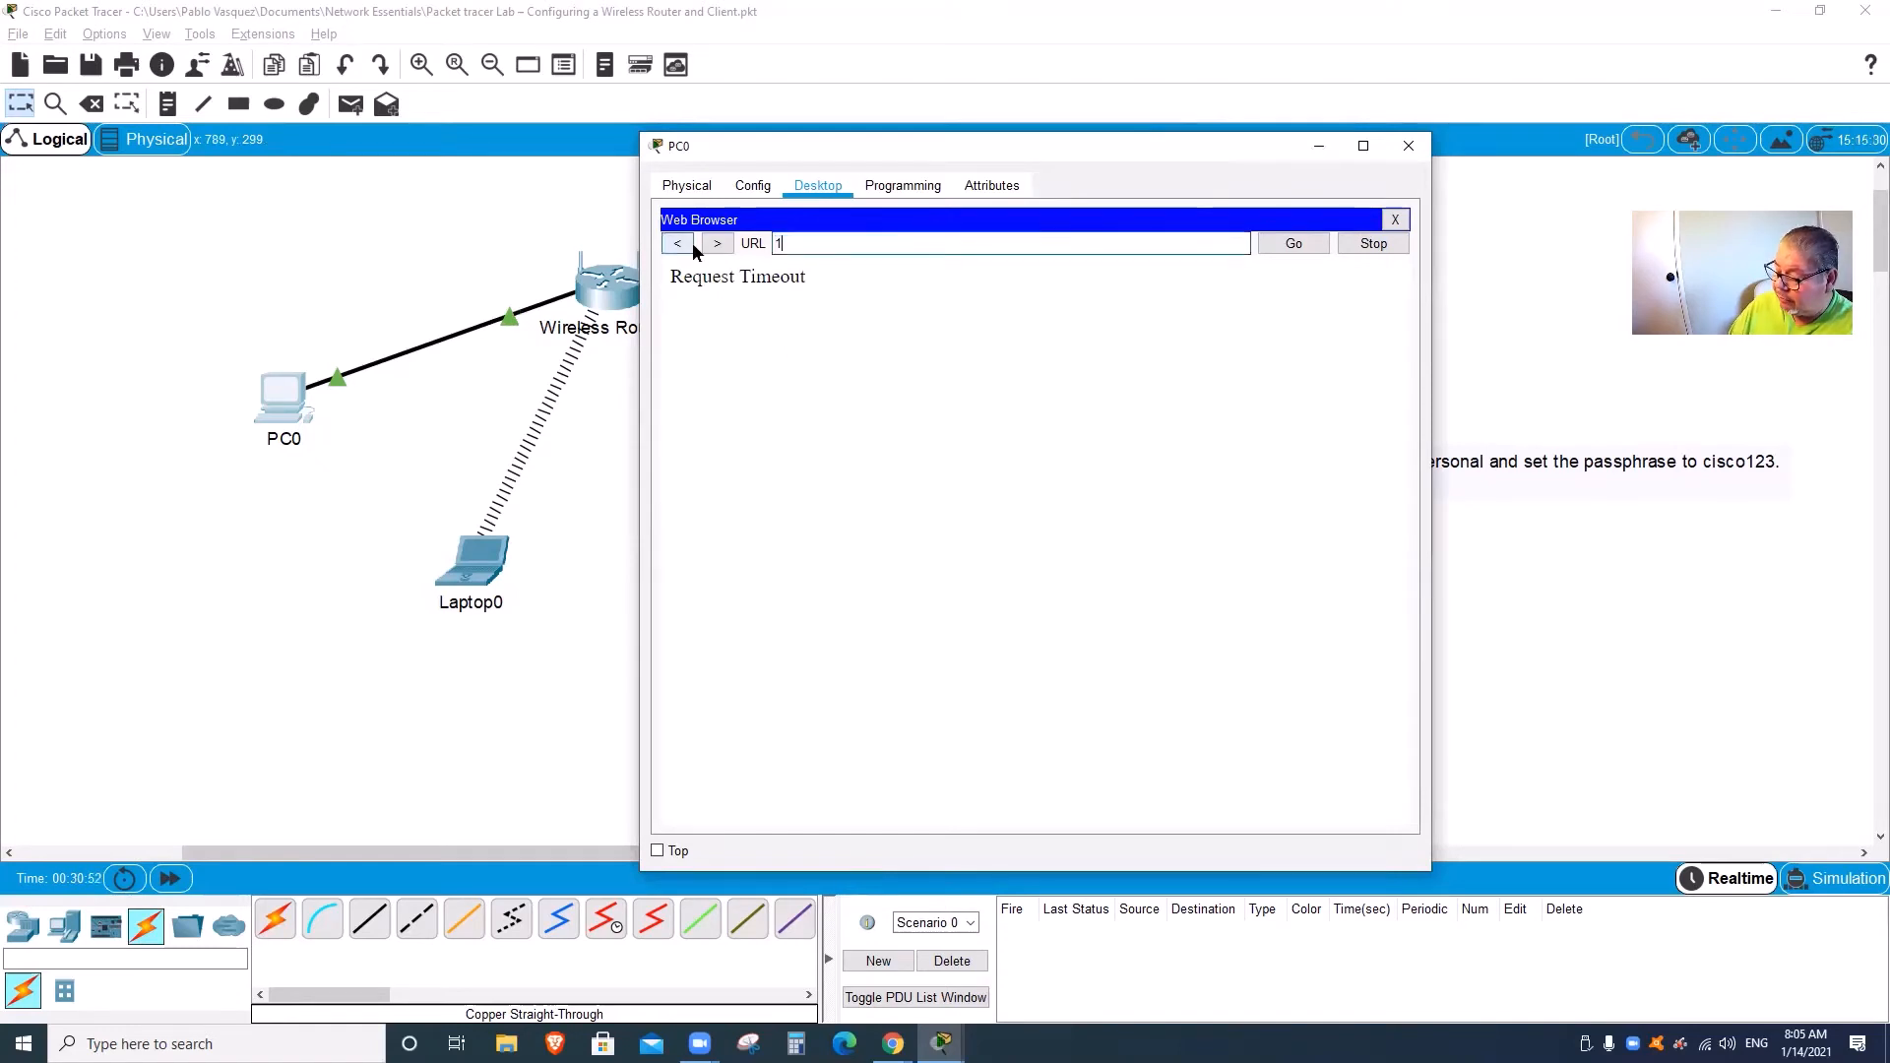
pyautogui.write('92.168.')
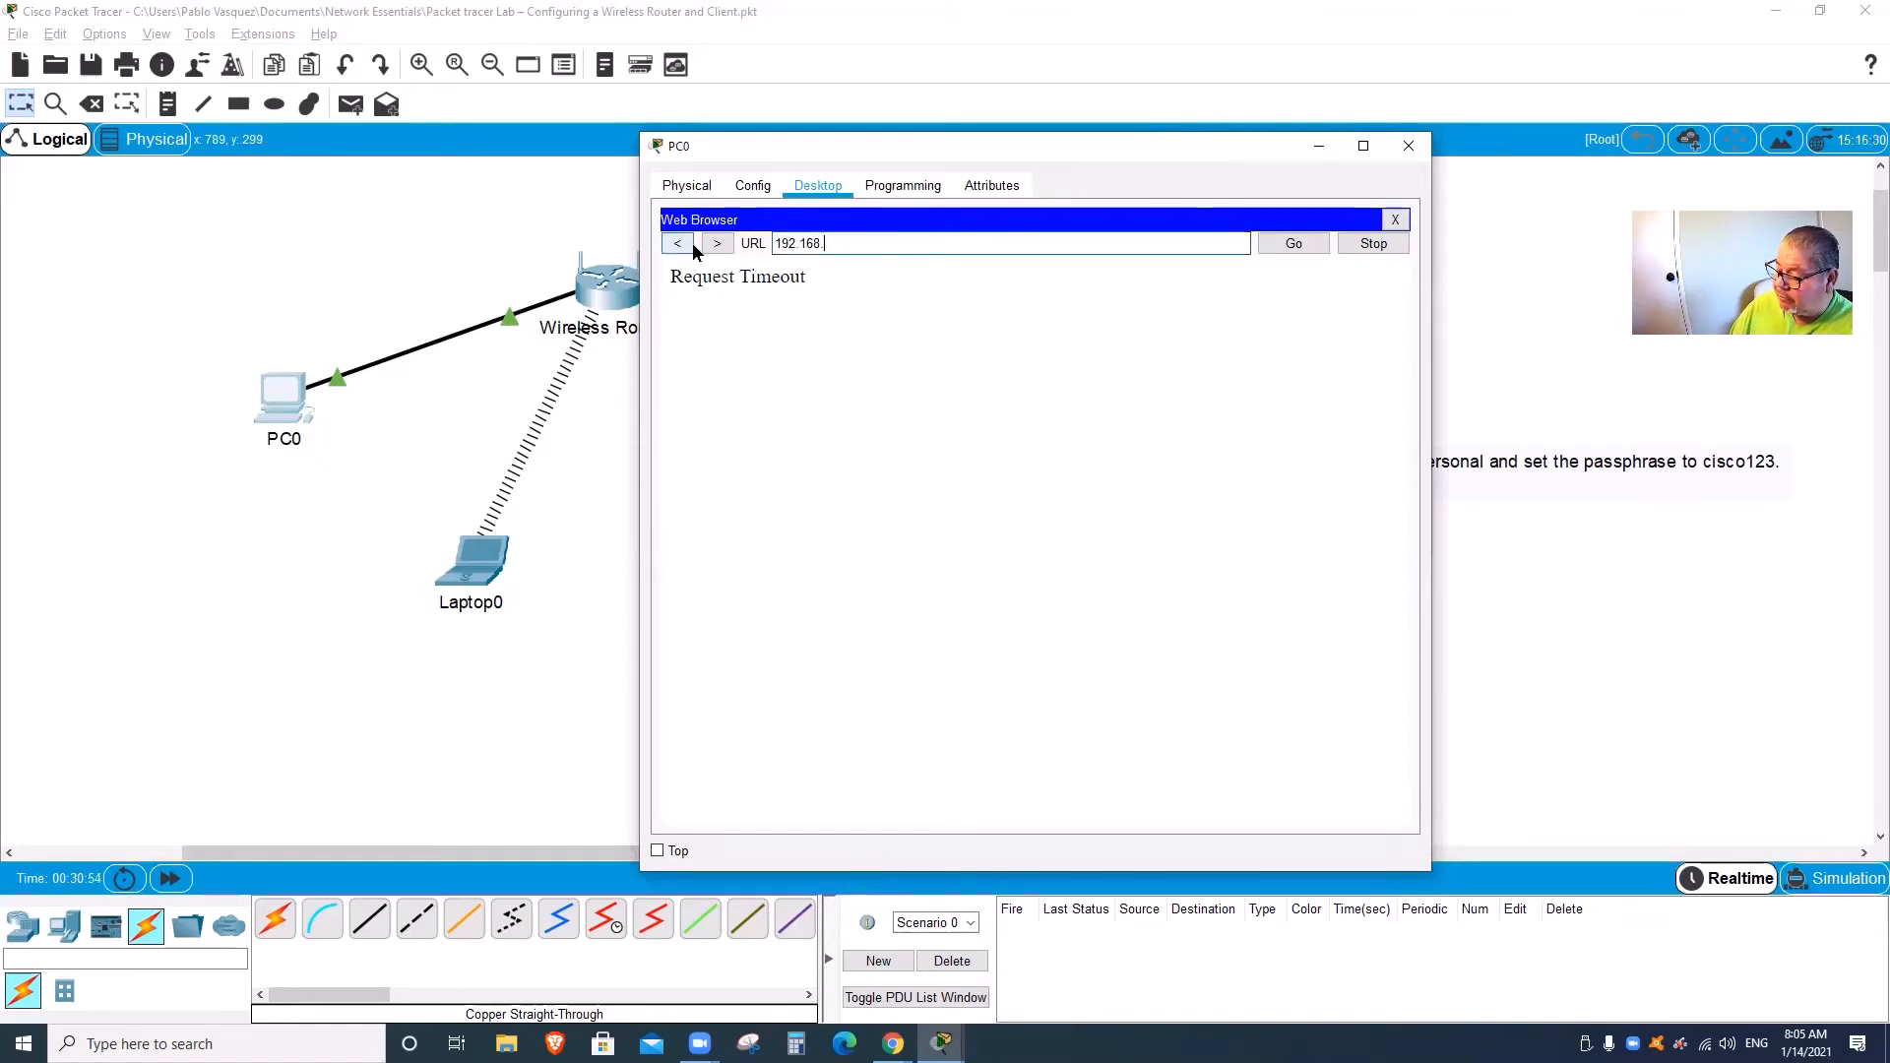
pyautogui.write('0.1')
pyautogui.press('Return')
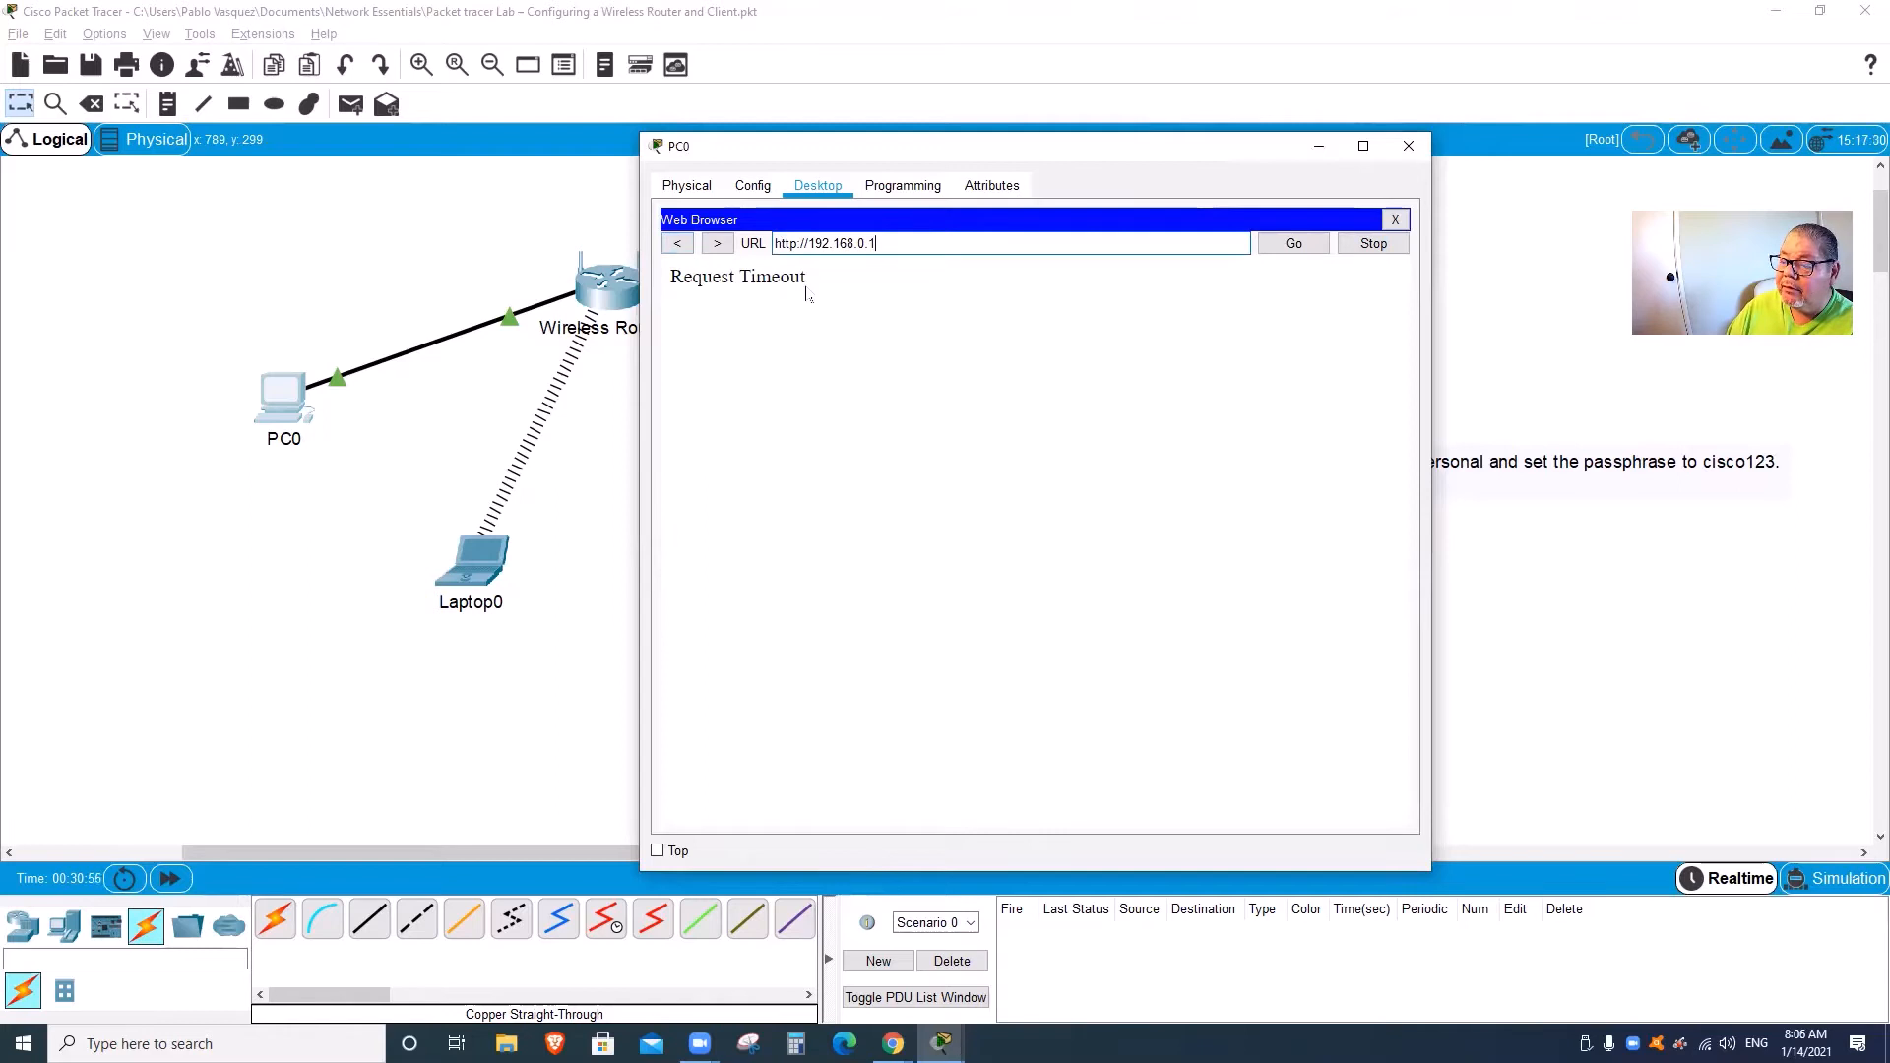
pyautogui.click(1306, 246)
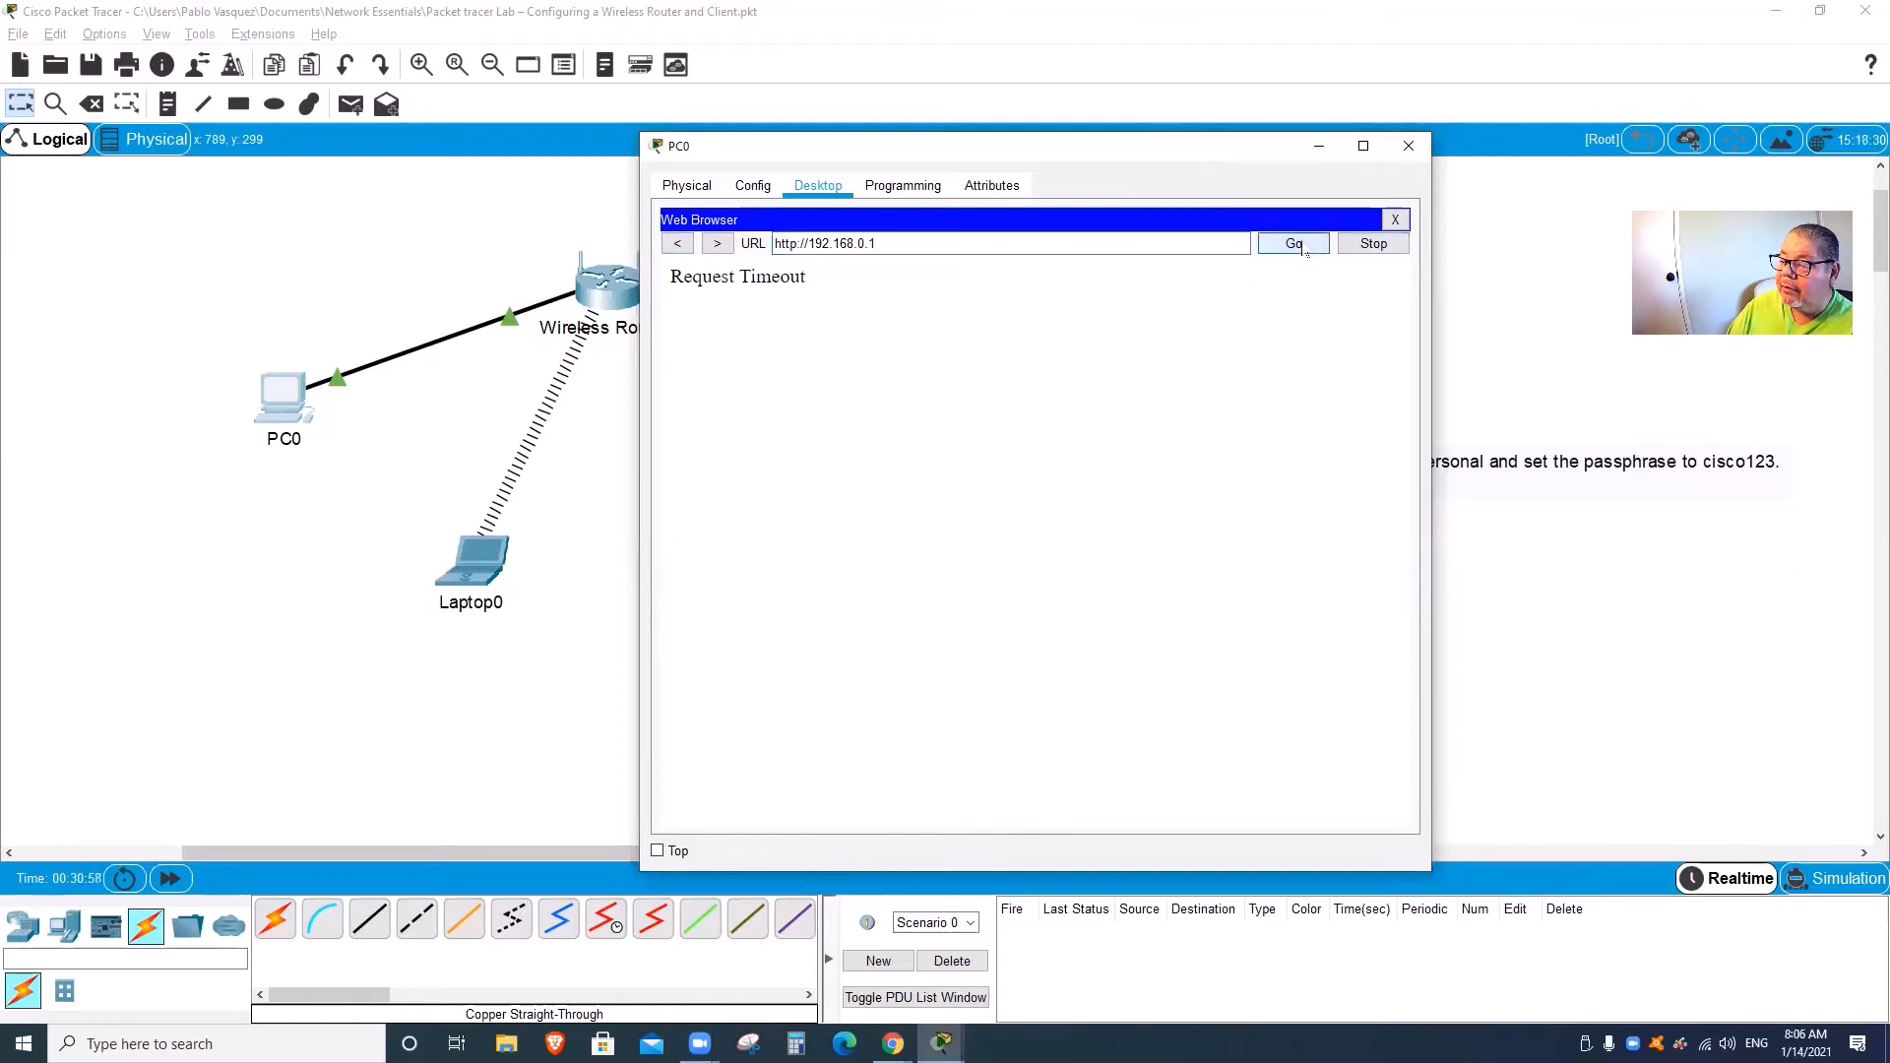
# Step: Confirm PC0 holds DHCP address 192.168.0.101 with gateway 192.168.0.1, then reopen PC0
pyautogui.click(1393, 220)
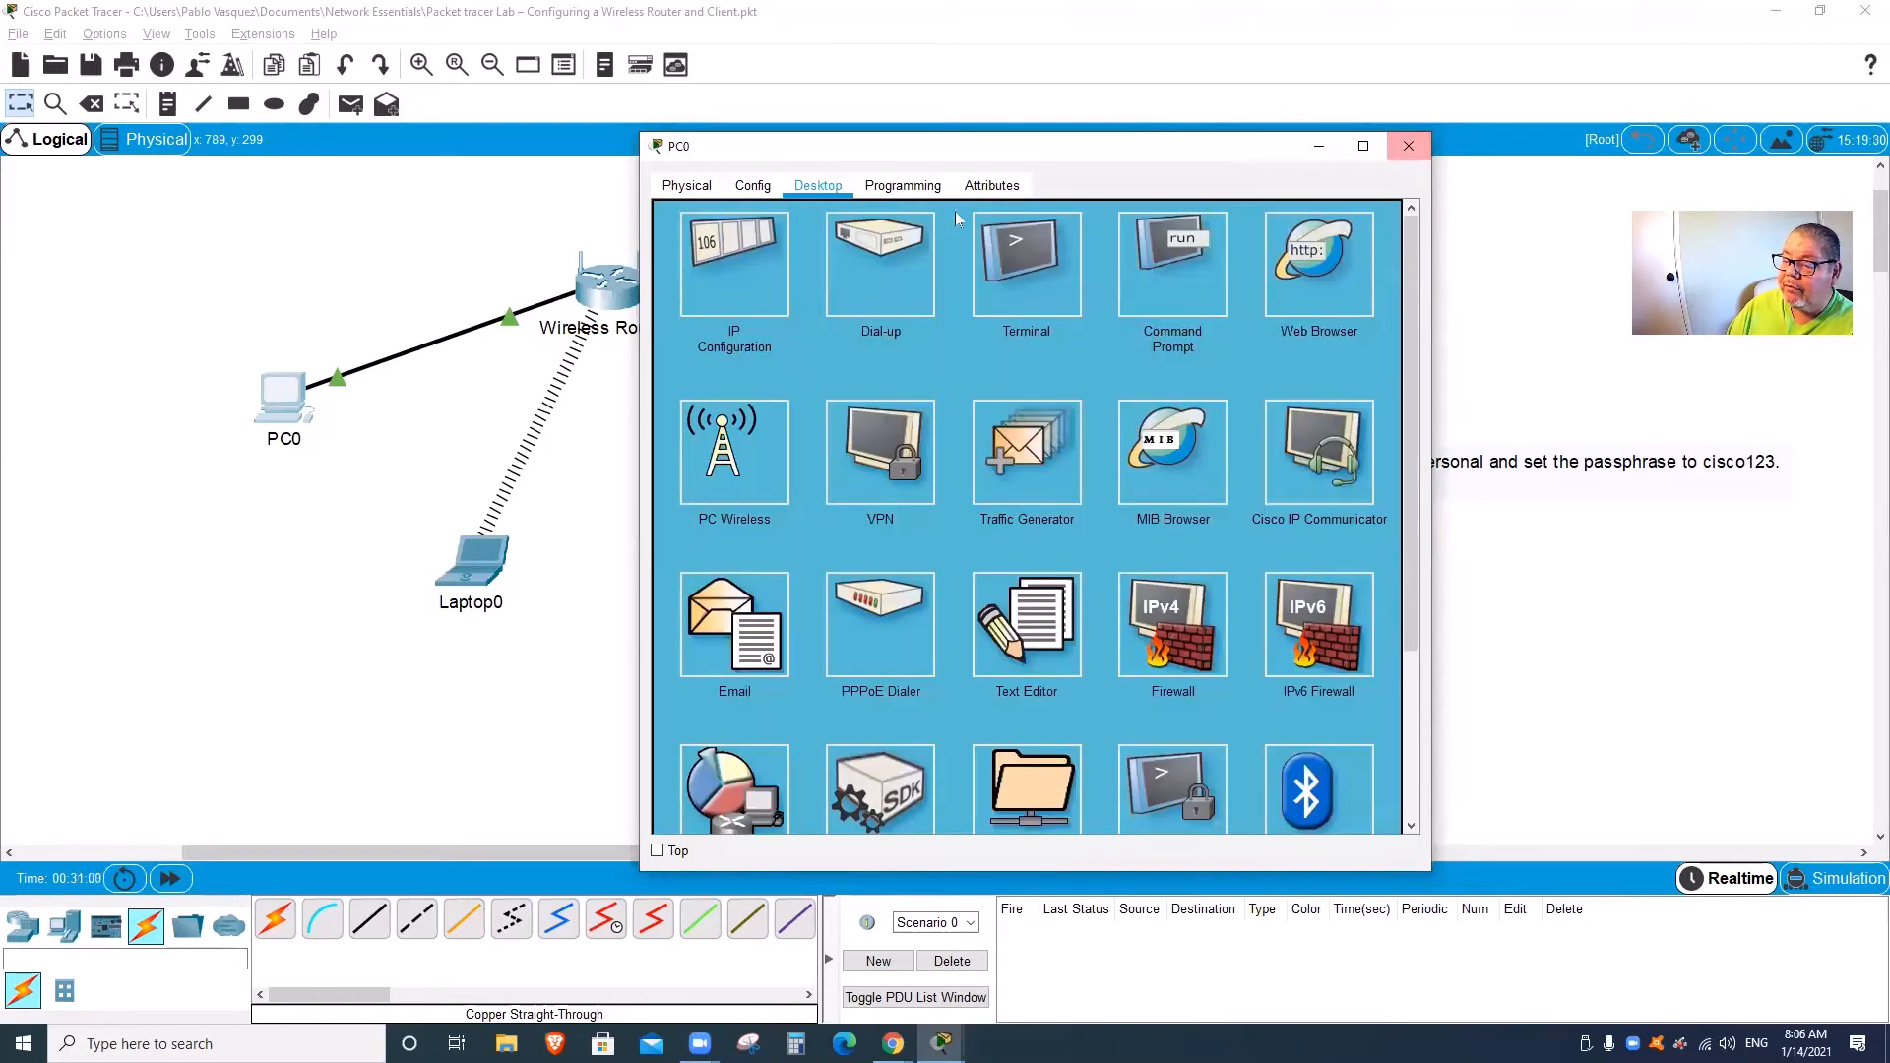
pyautogui.click(734, 264)
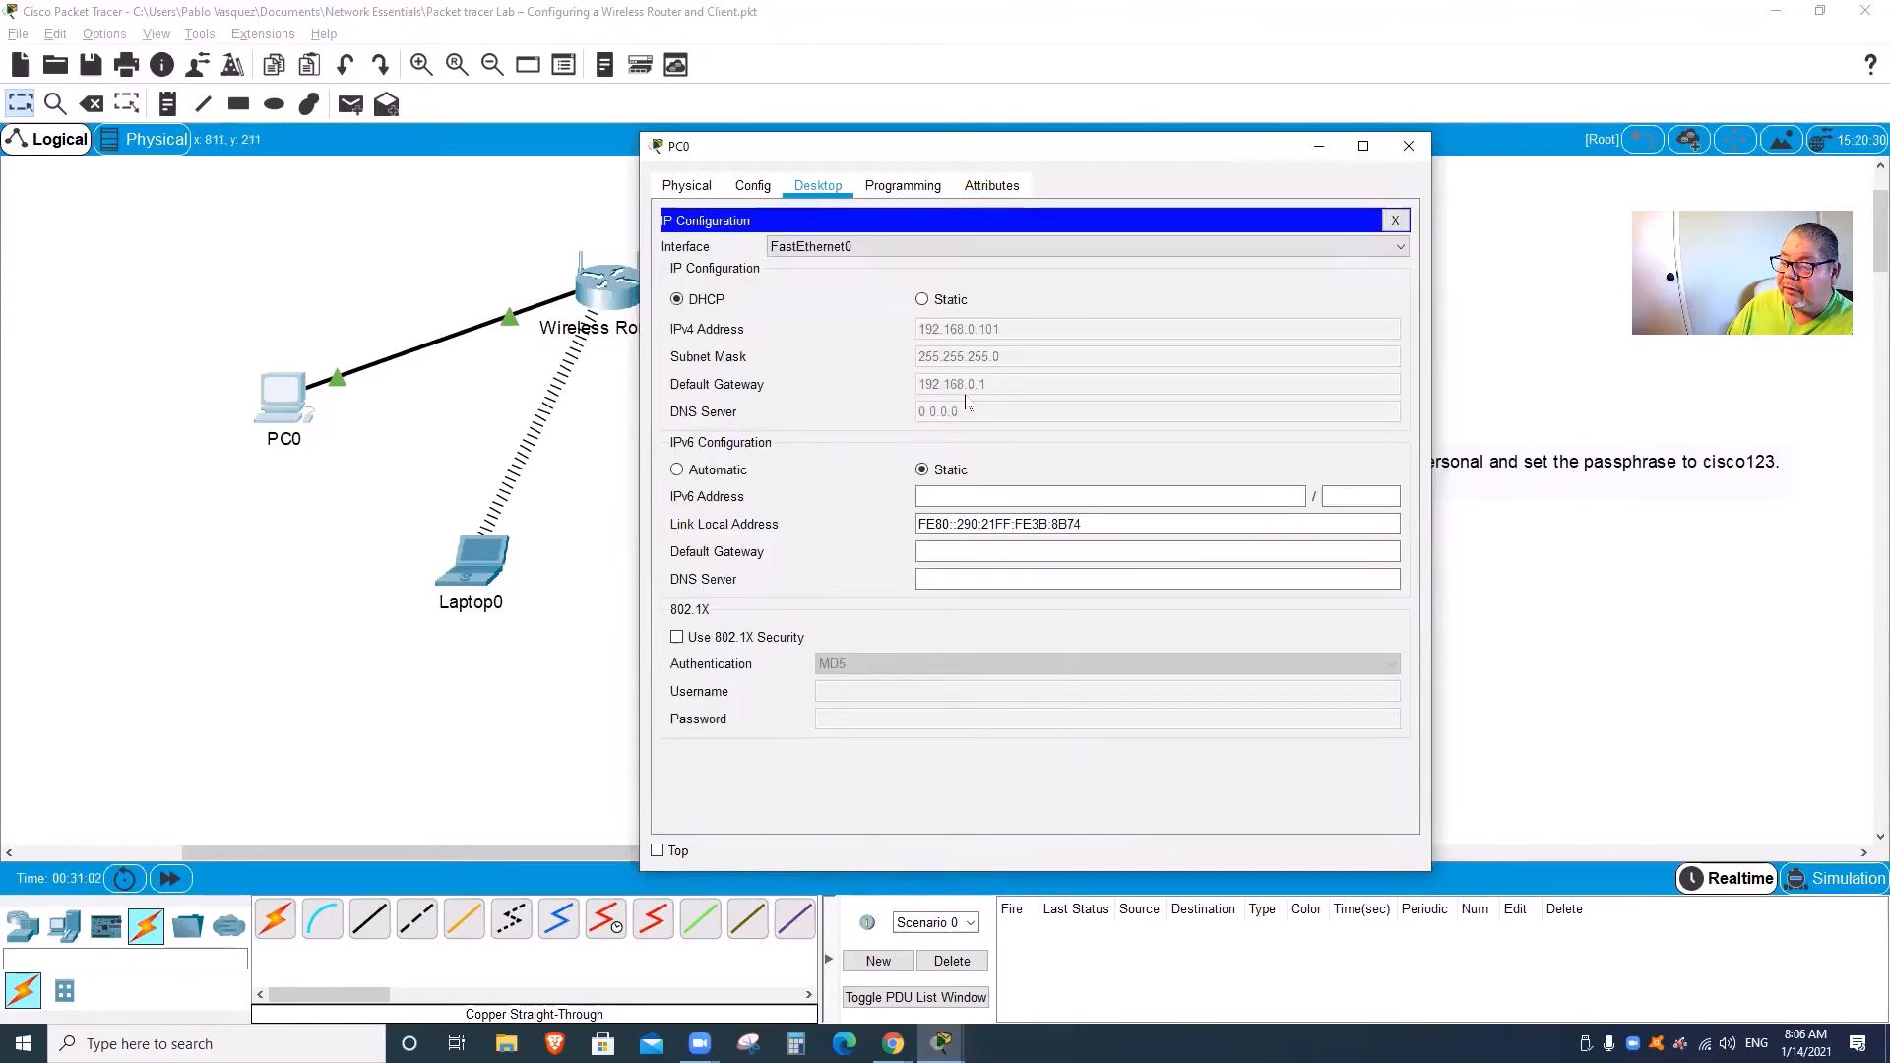
pyautogui.click(1408, 146)
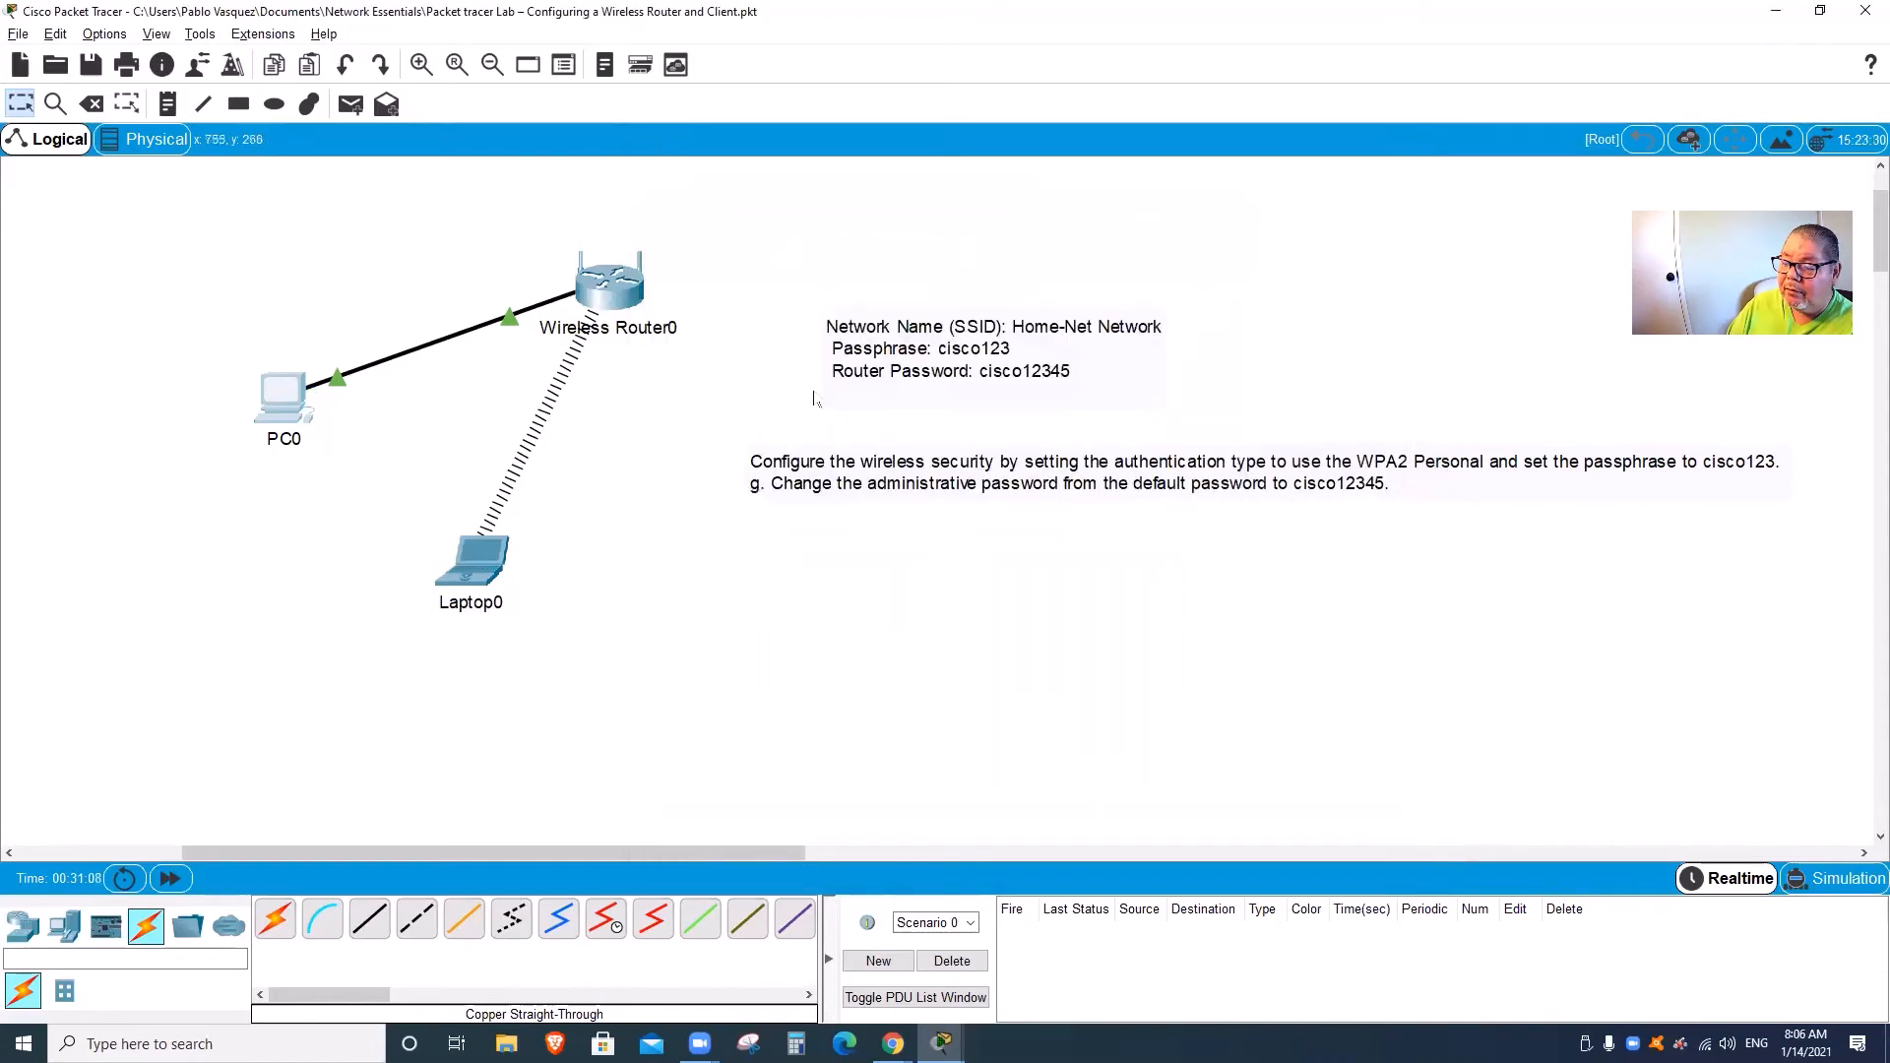
pyautogui.click(283, 397)
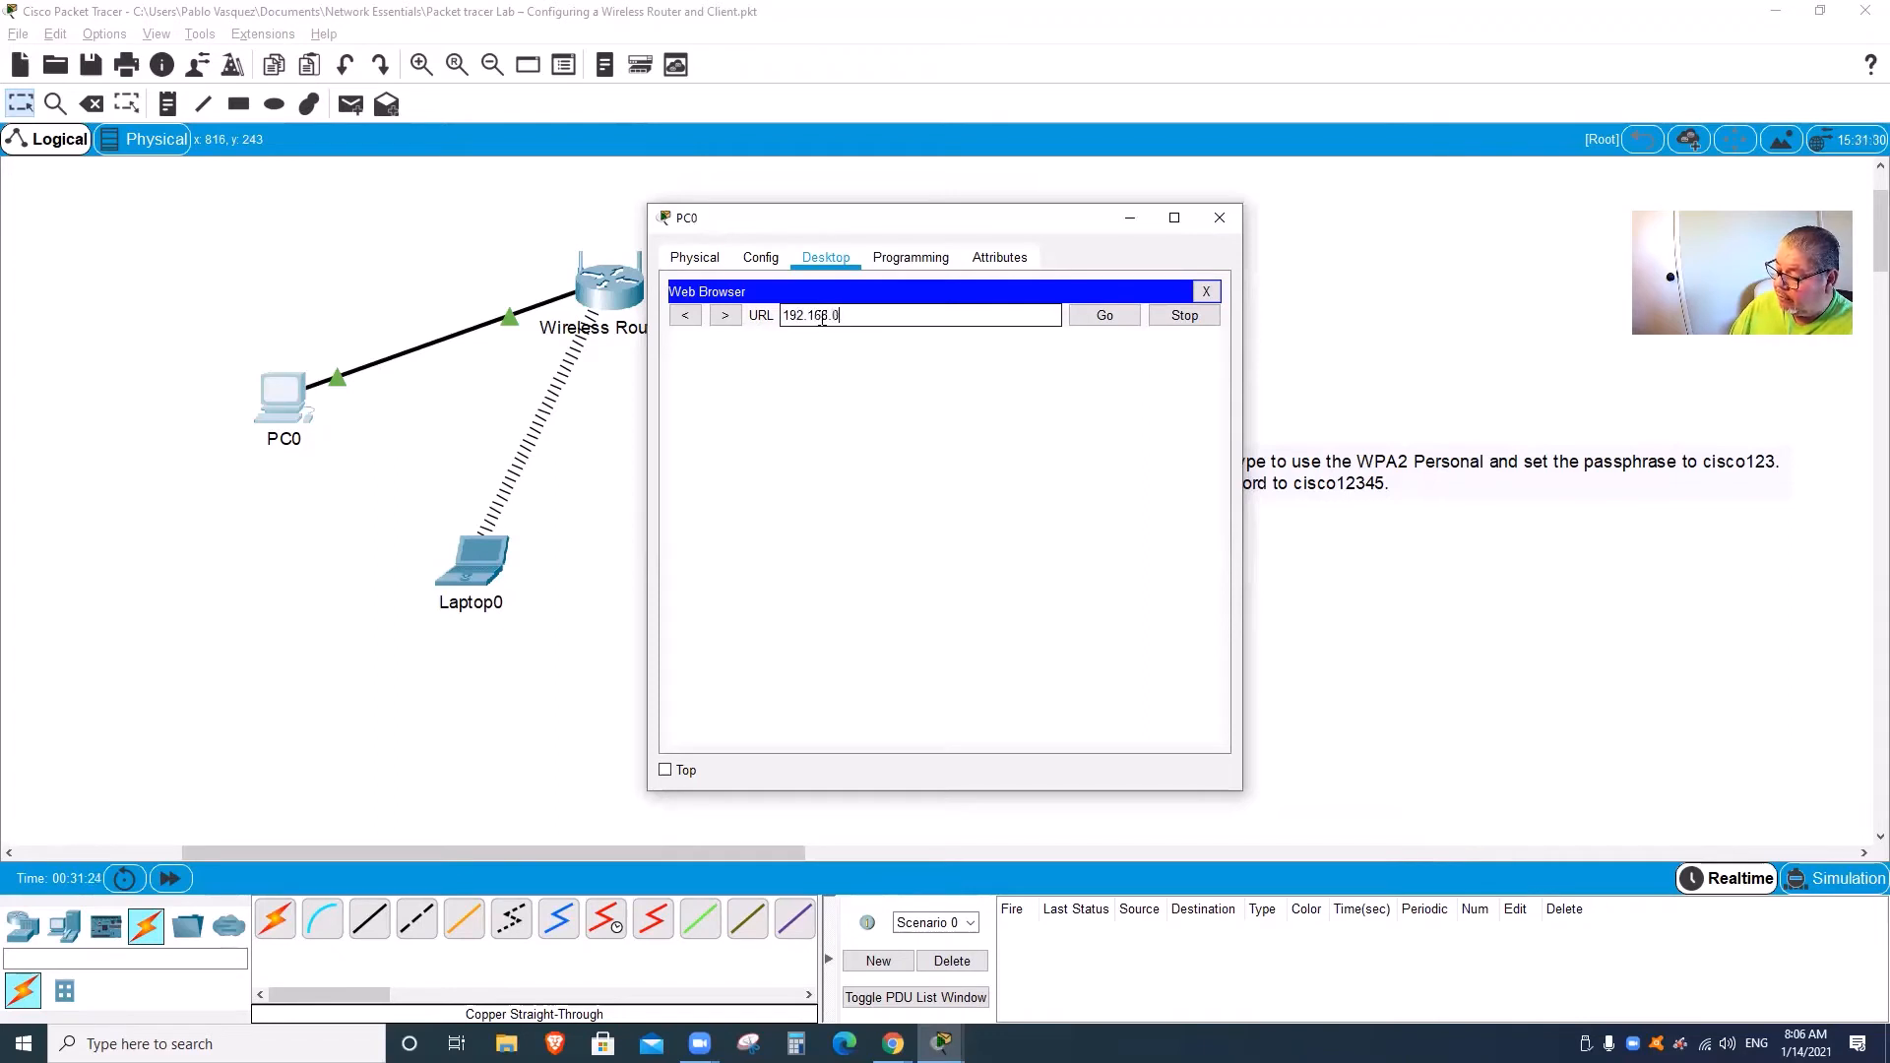
# Step: Browse to 192.168.0.1 and log into the router as admin with the new password
pyautogui.write('.1')
pyautogui.press('Return')
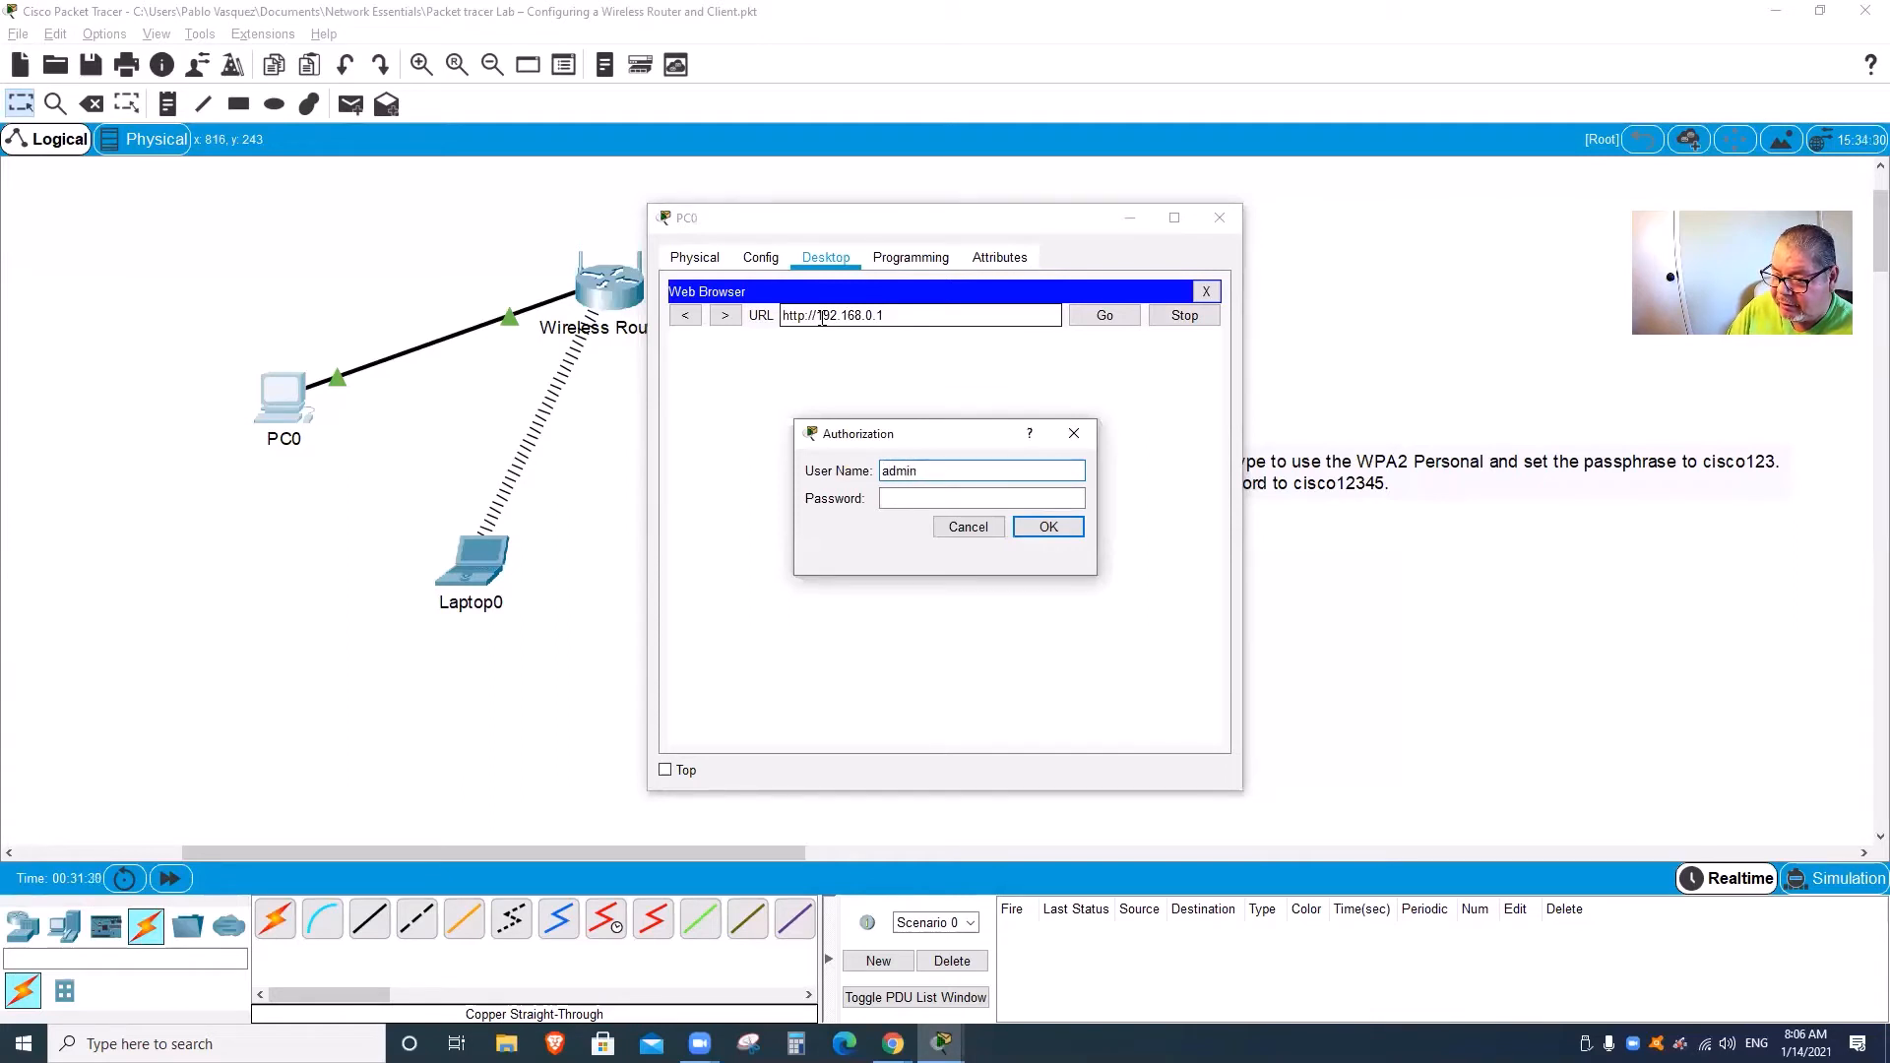
pyautogui.press('Tab')
pyautogui.write('ad')
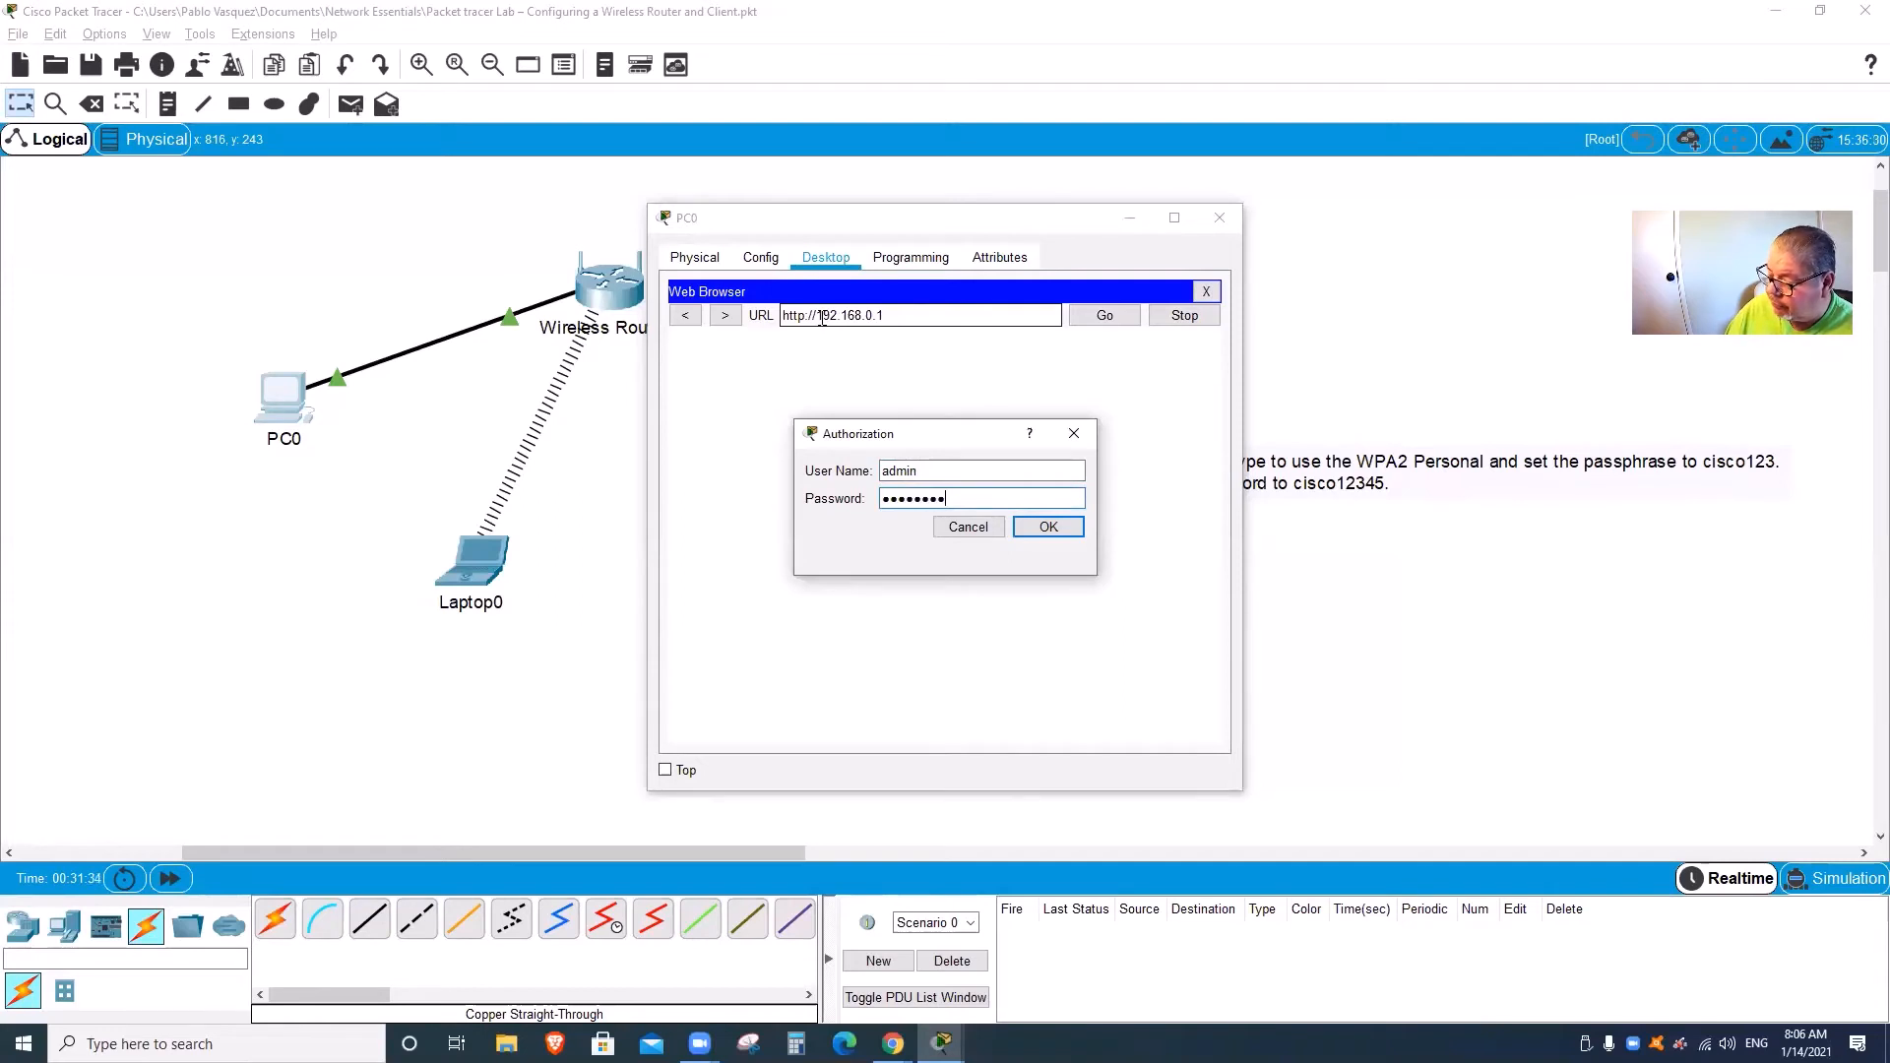
pyautogui.press('Return')
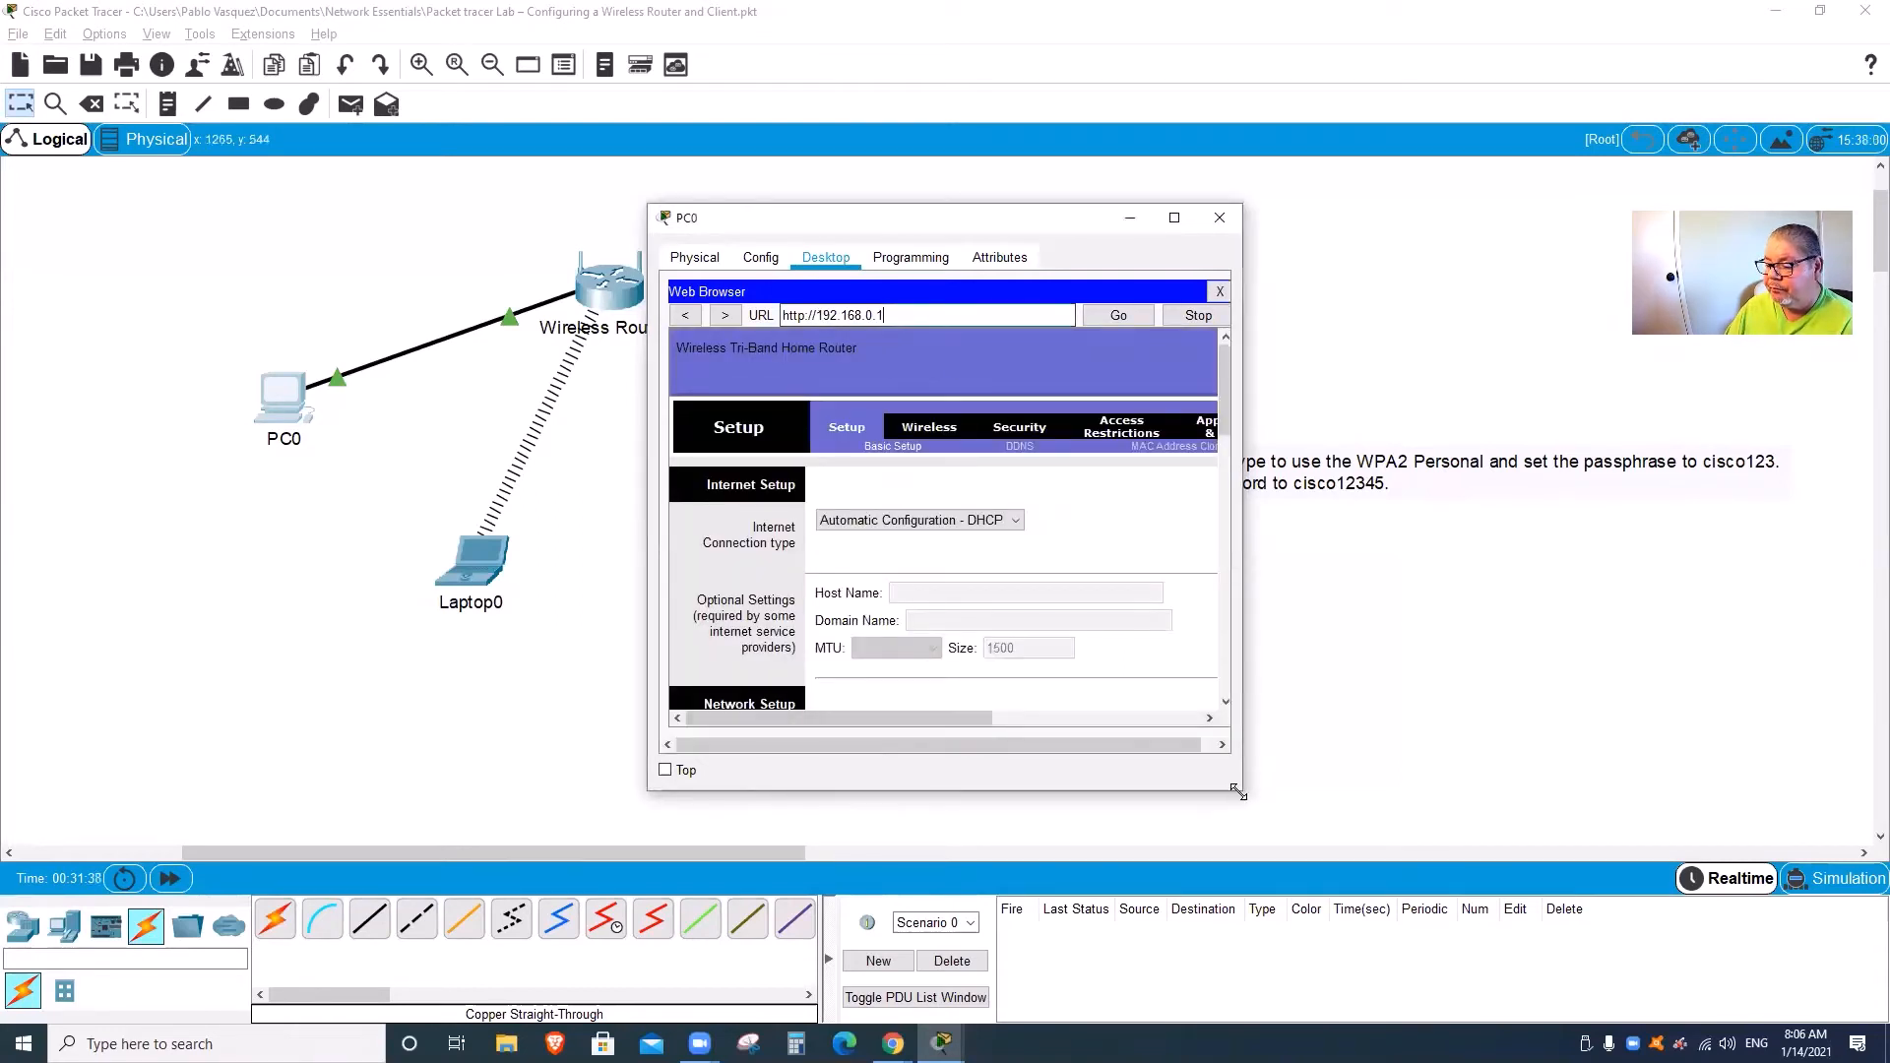
# Step: Verify the router's wireless network name is Home-Net
pyautogui.moveTo(1237, 792); pyautogui.dragTo(1476, 812)
pyautogui.moveTo(1449, 437)
pyautogui.mouseDown()
pyautogui.moveTo(1450, 654)
pyautogui.moveTo(1446, 463)
pyautogui.mouseUp()
pyautogui.moveTo(1171, 756); pyautogui.dragTo(1293, 756)
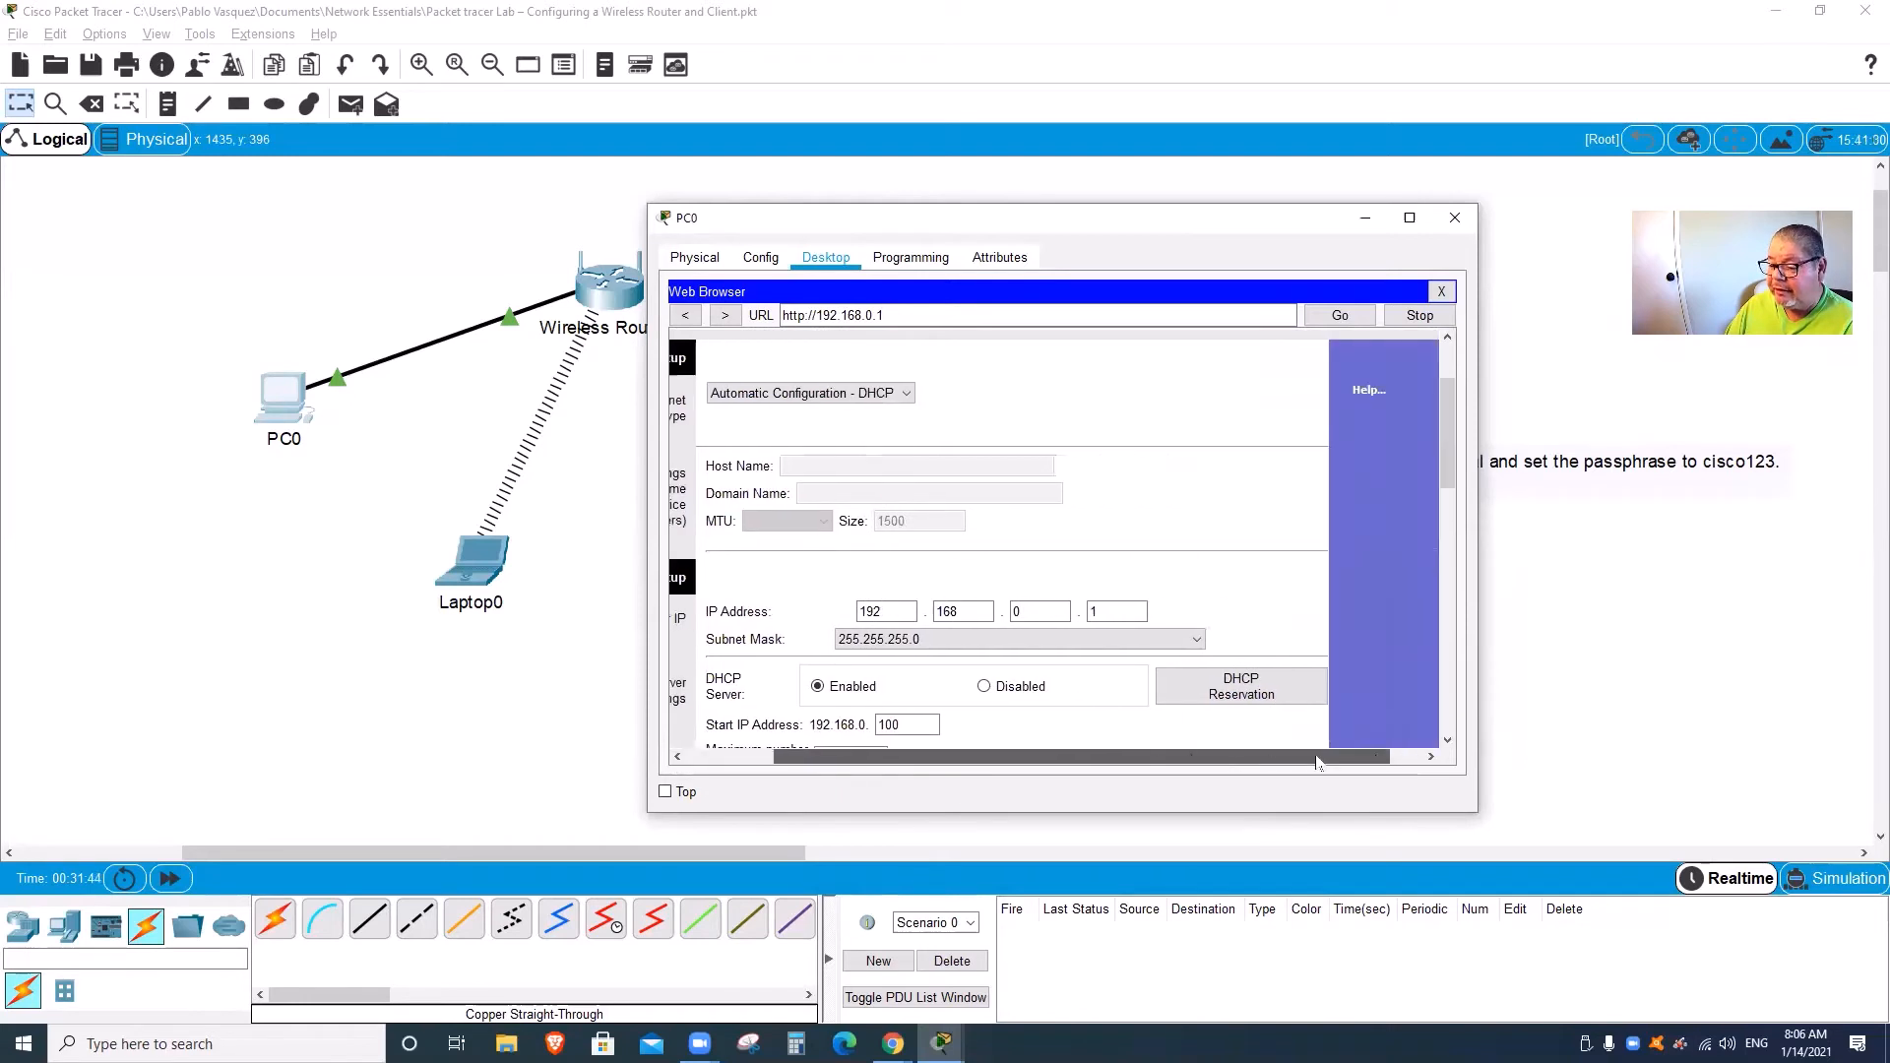
pyautogui.scroll(2, 1112, 621)
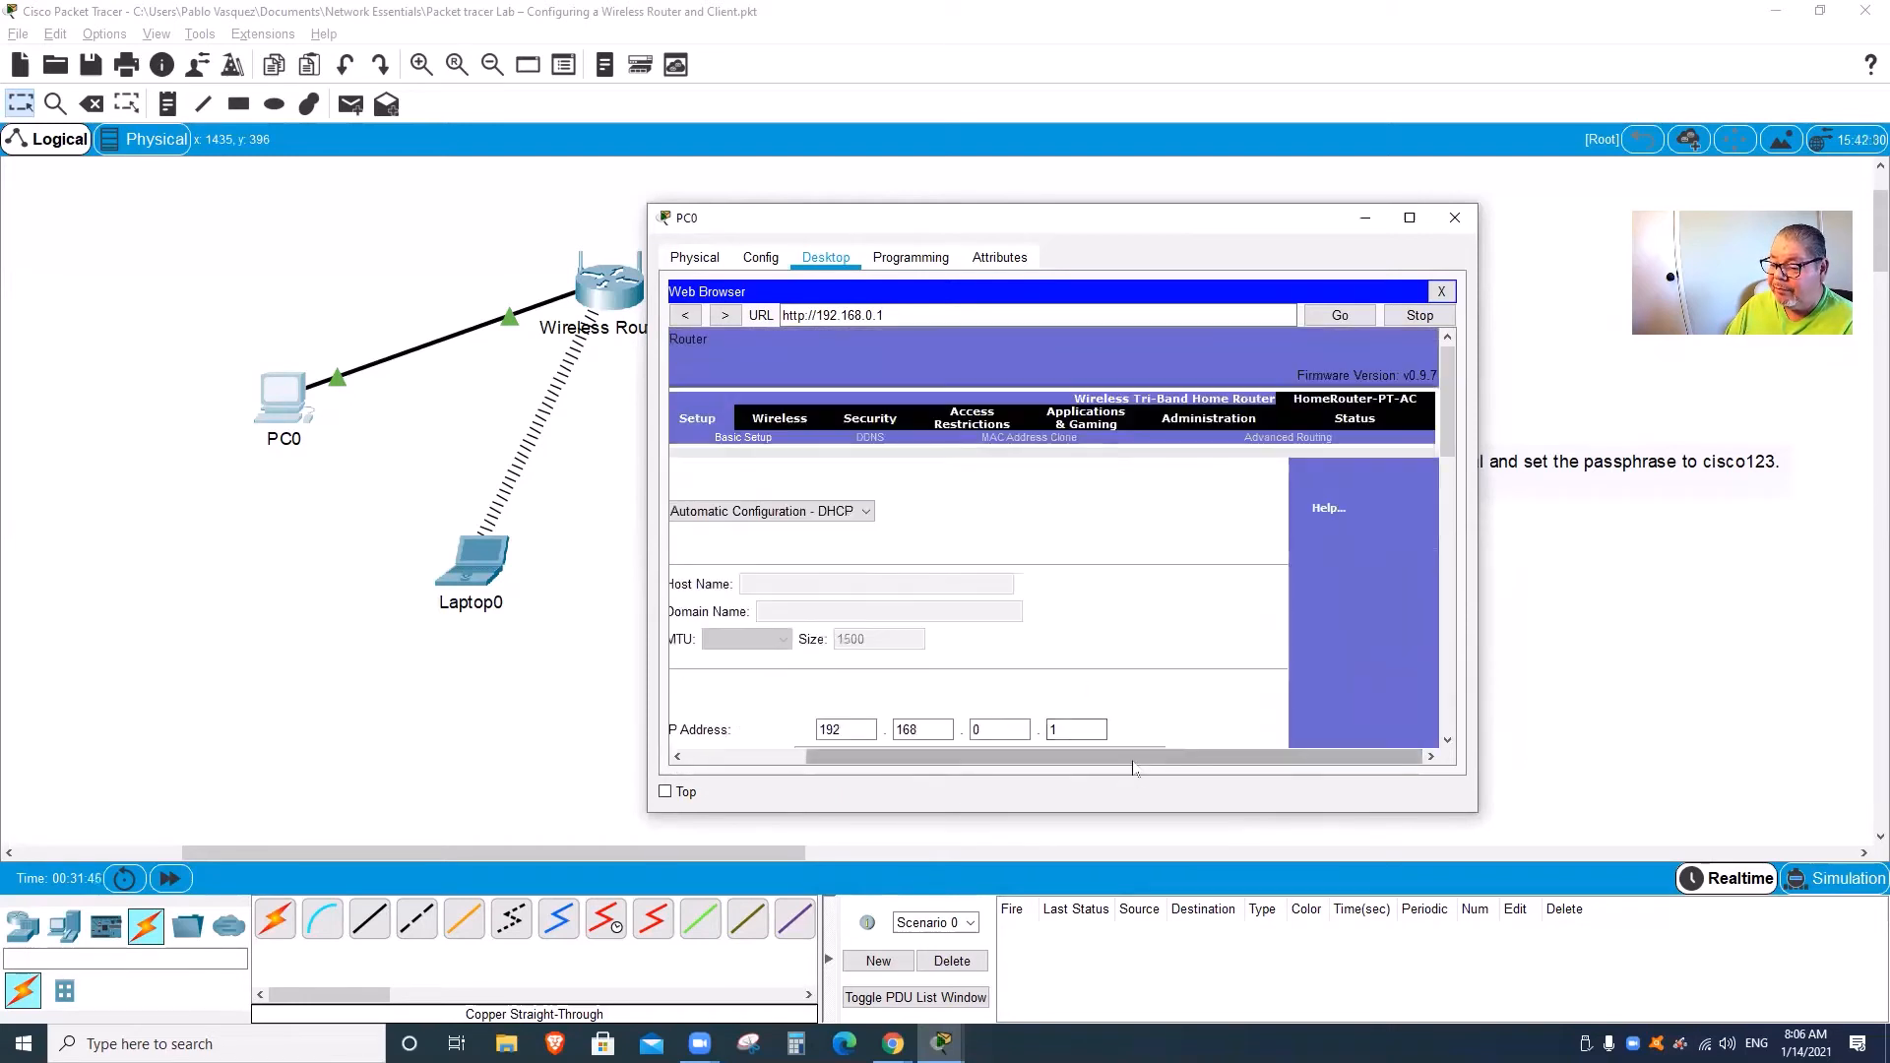
pyautogui.moveTo(1113, 758); pyautogui.dragTo(970, 768)
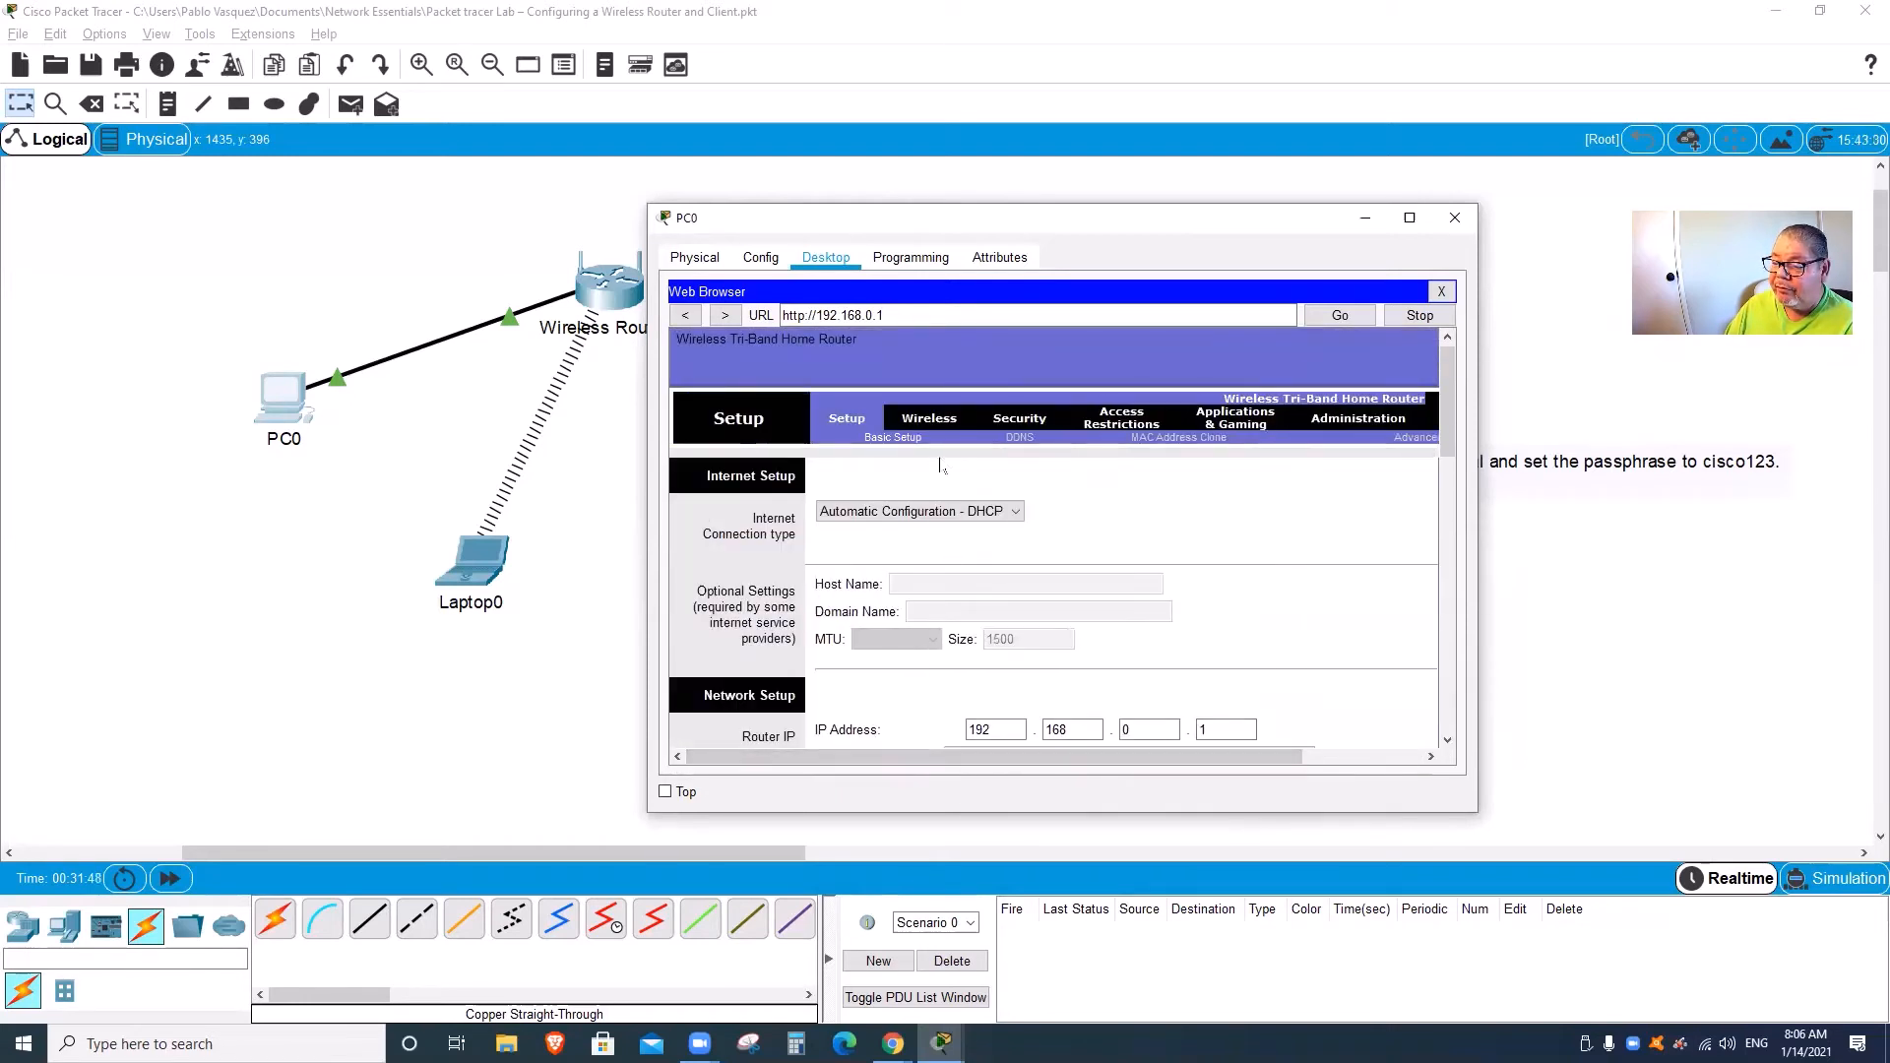
pyautogui.click(937, 418)
pyautogui.click(1163, 585)
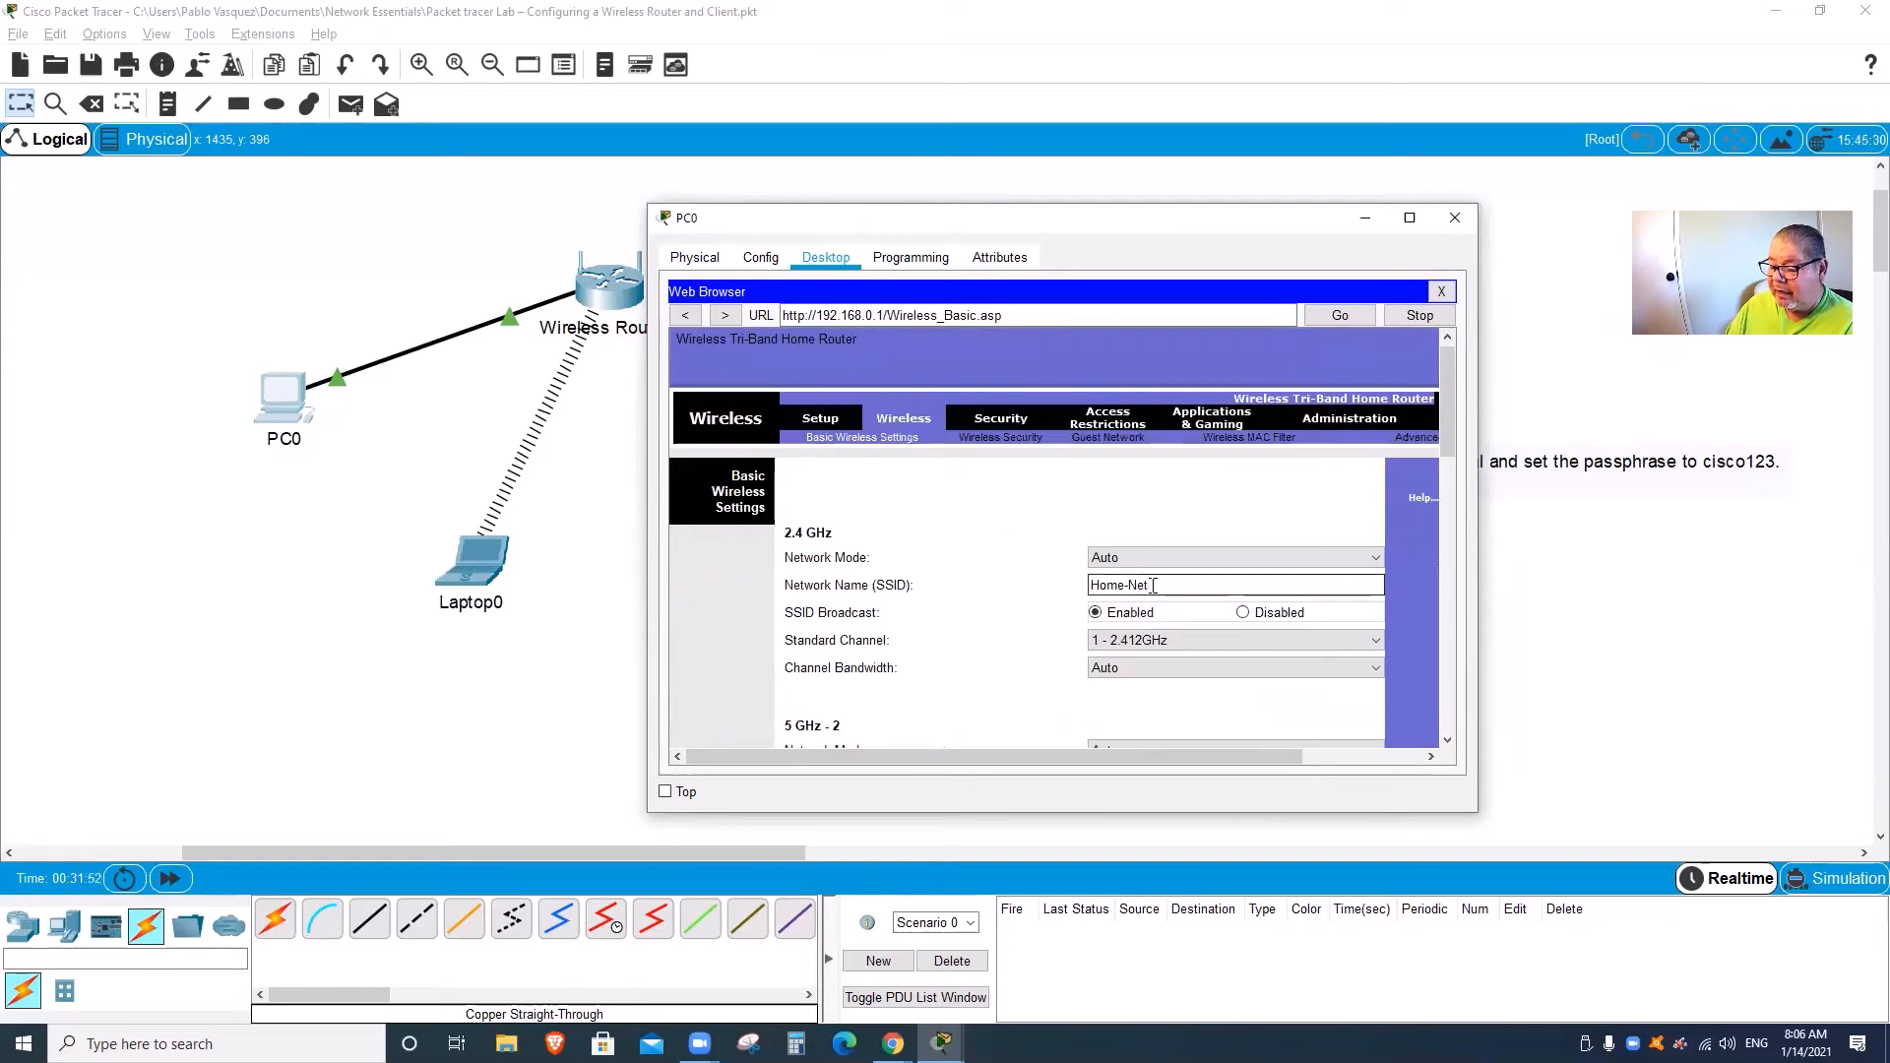
# Step: Verify WPA2 Personal security is set, then bring up the Administration Management page
pyautogui.click(1027, 439)
pyautogui.click(1170, 621)
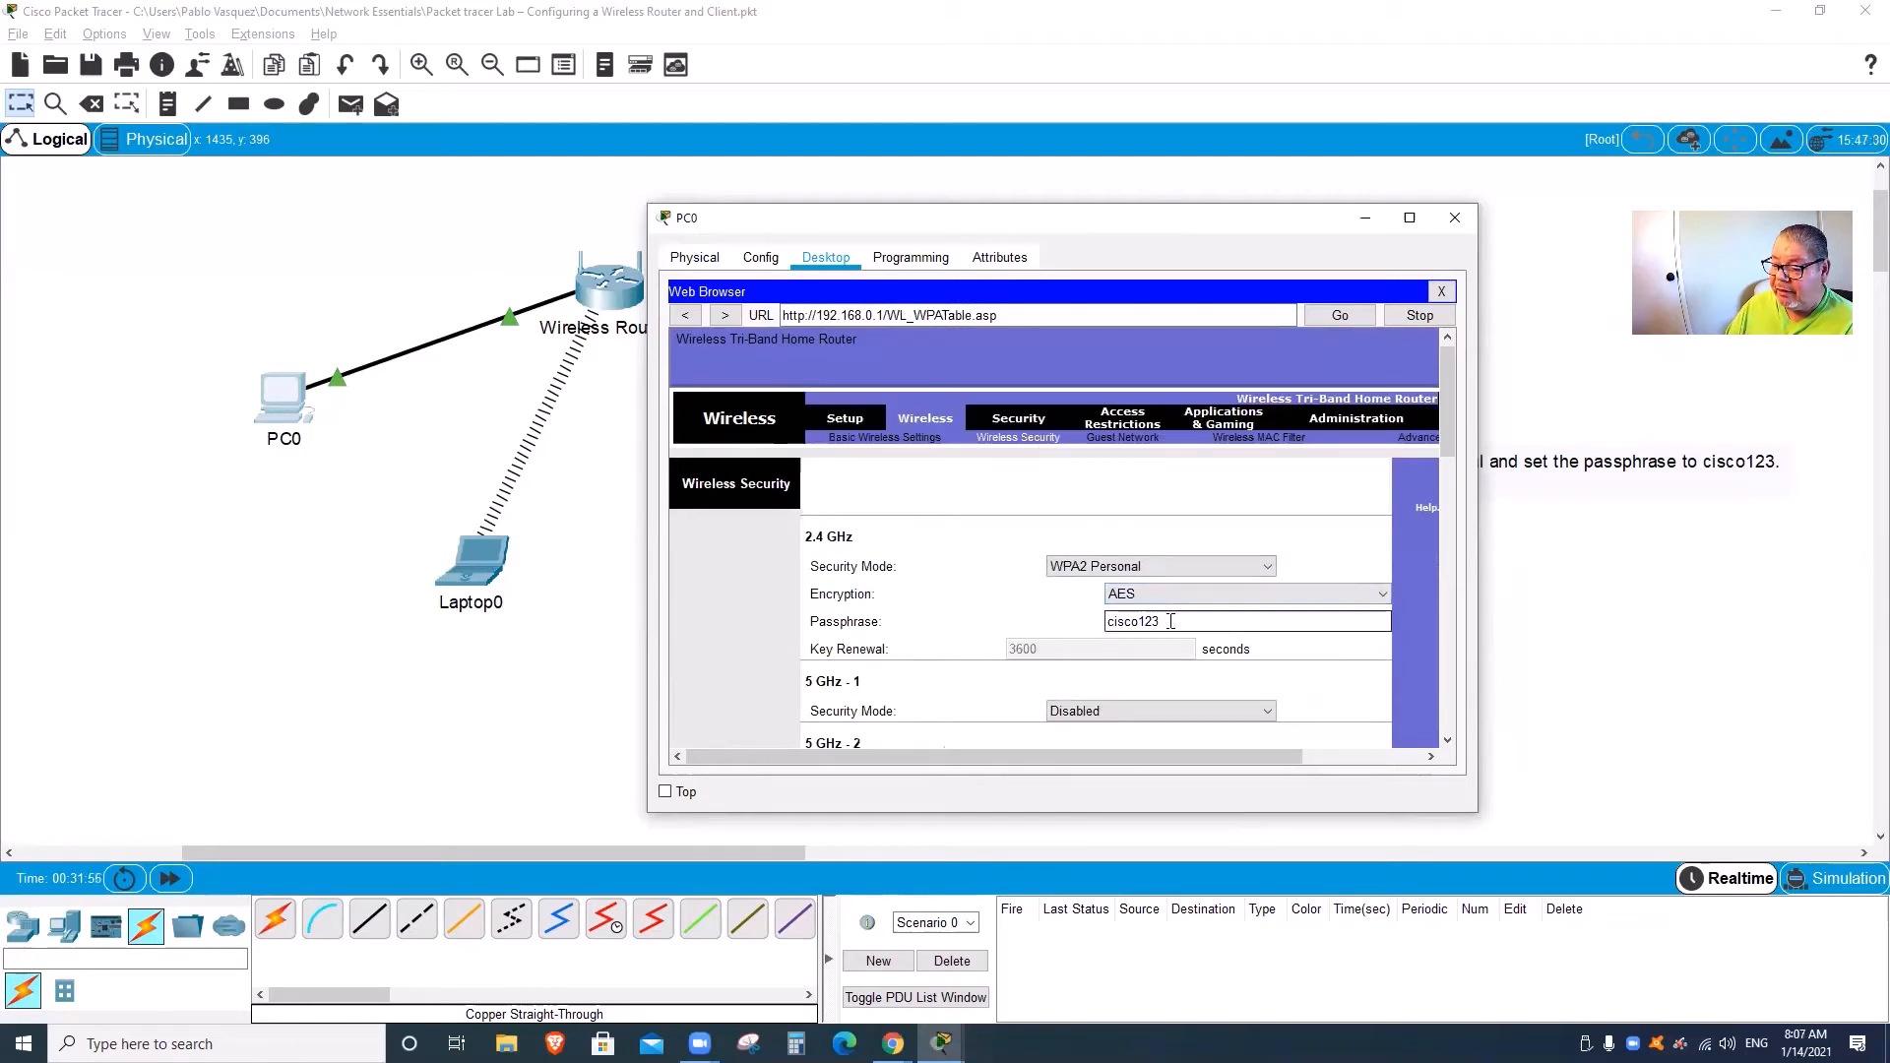
pyautogui.moveTo(1449, 445)
pyautogui.mouseDown()
pyautogui.moveTo(1450, 504)
pyautogui.moveTo(1447, 452)
pyautogui.mouseUp()
pyautogui.click(851, 414)
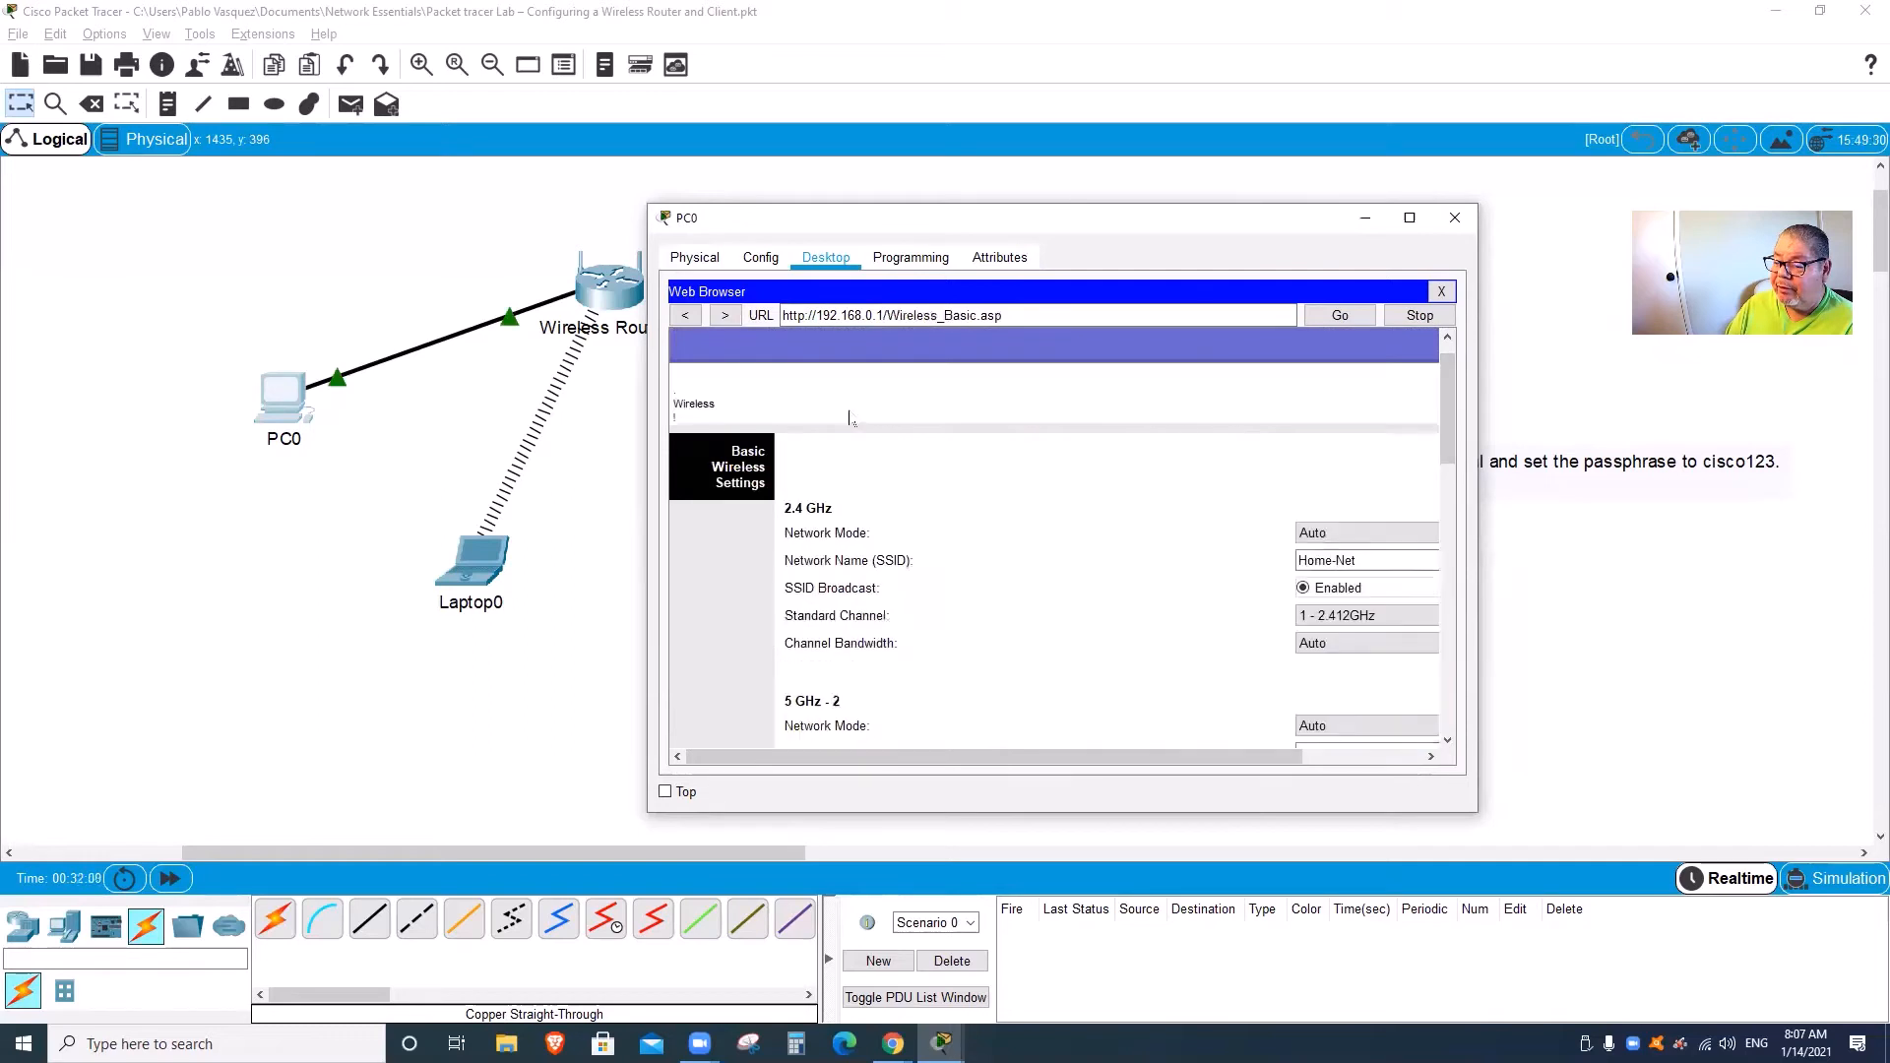
pyautogui.moveTo(1450, 478); pyautogui.dragTo(1450, 558)
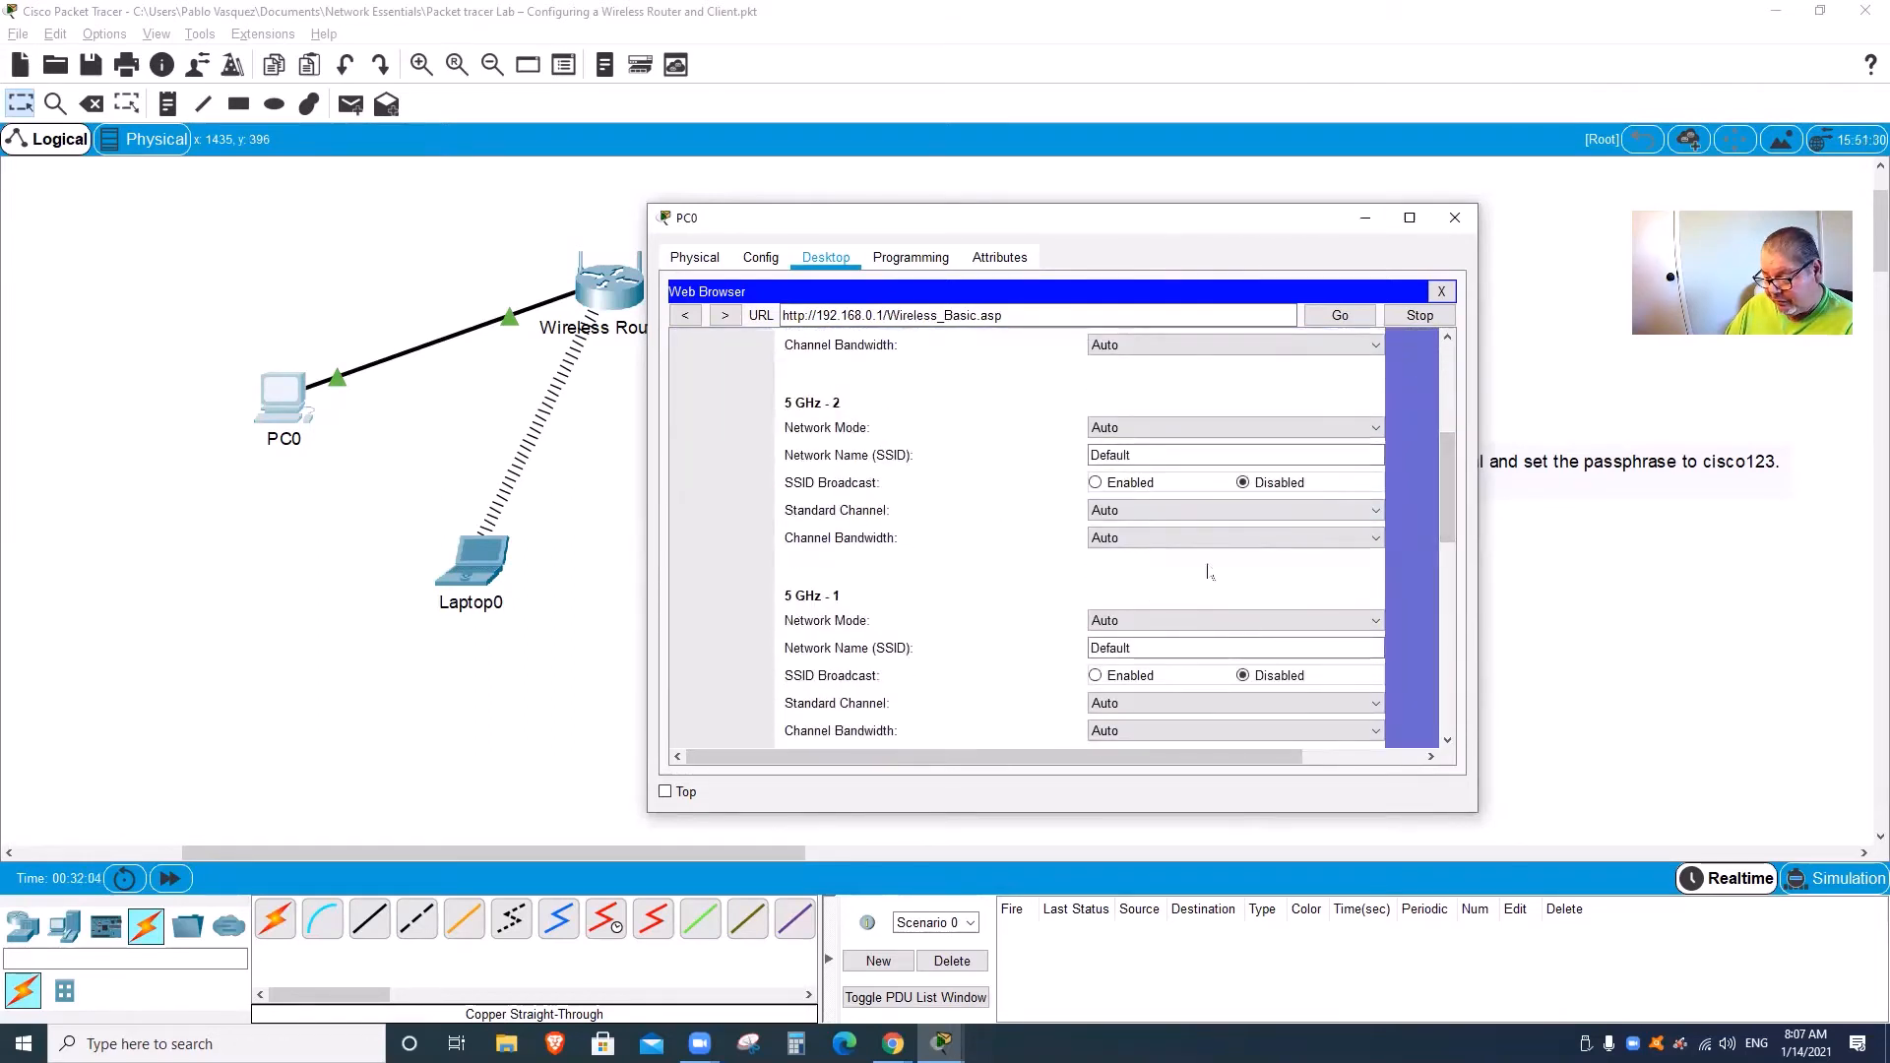
pyautogui.scroll(3, 965, 514)
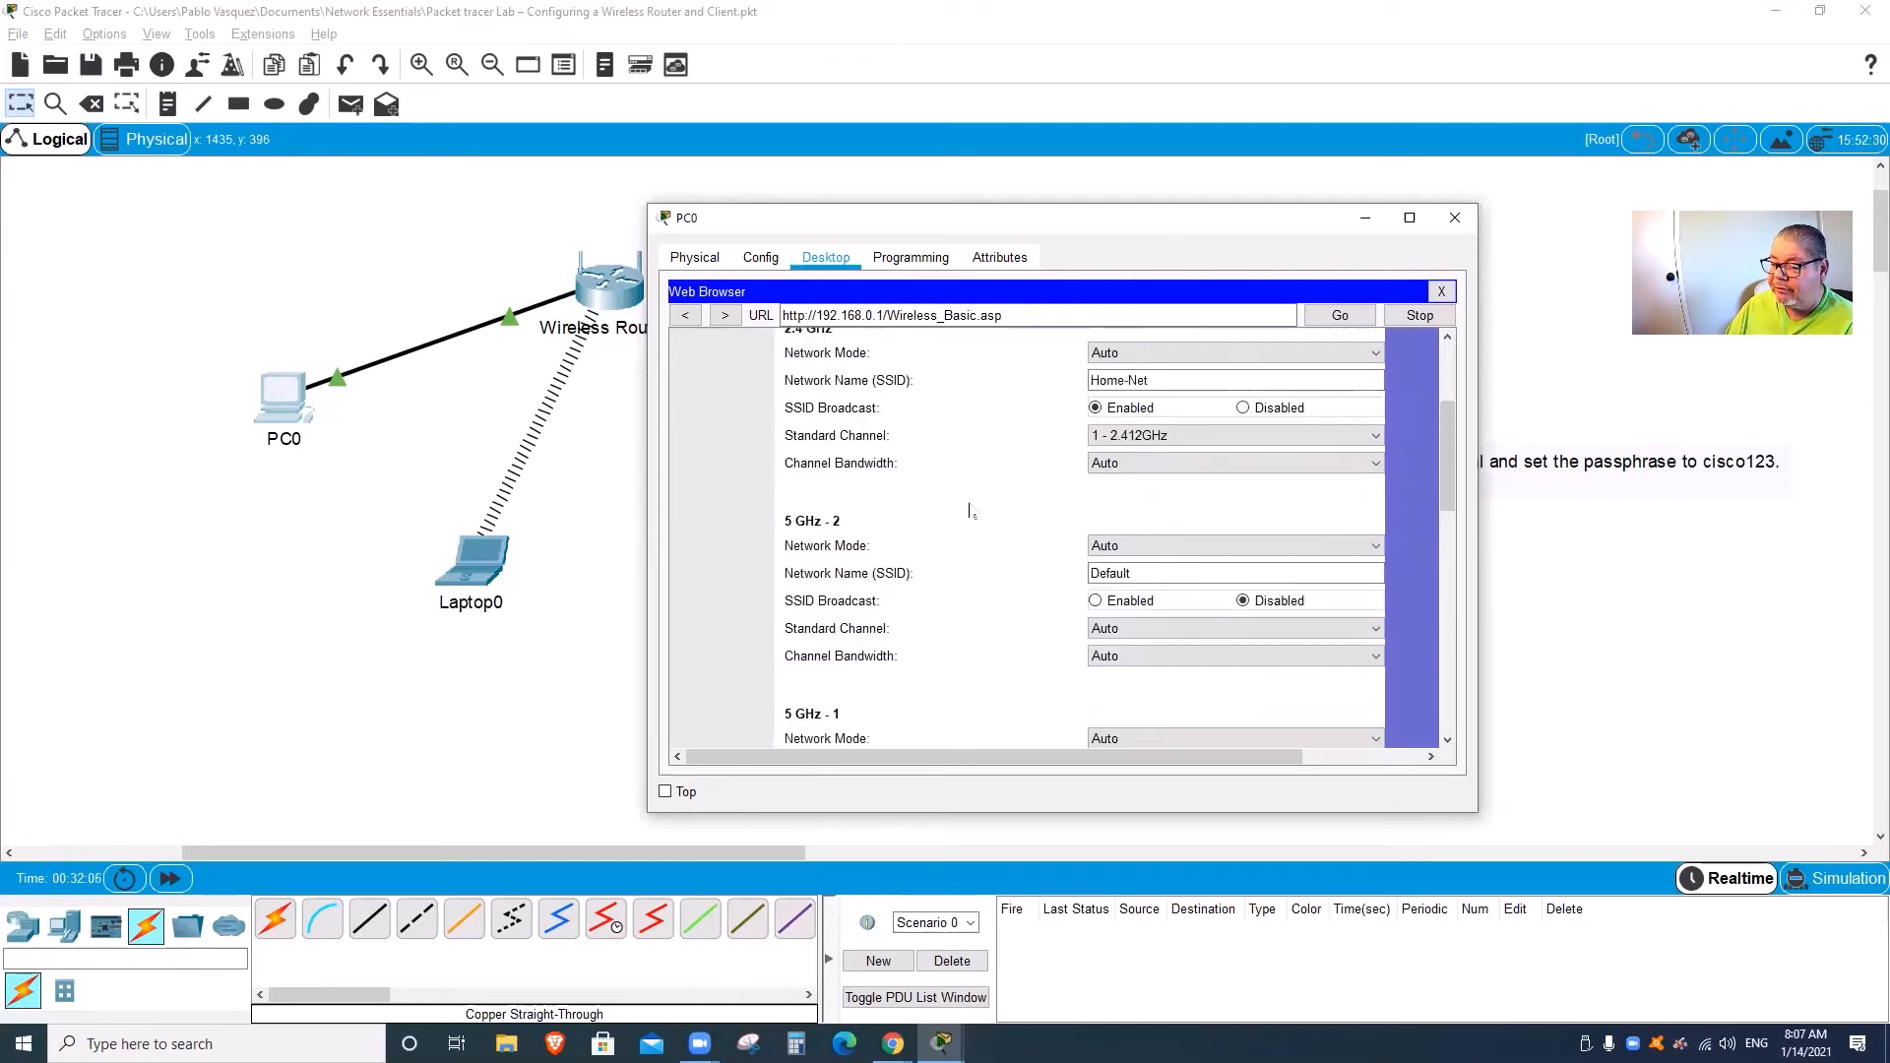
pyautogui.scroll(2, 969, 510)
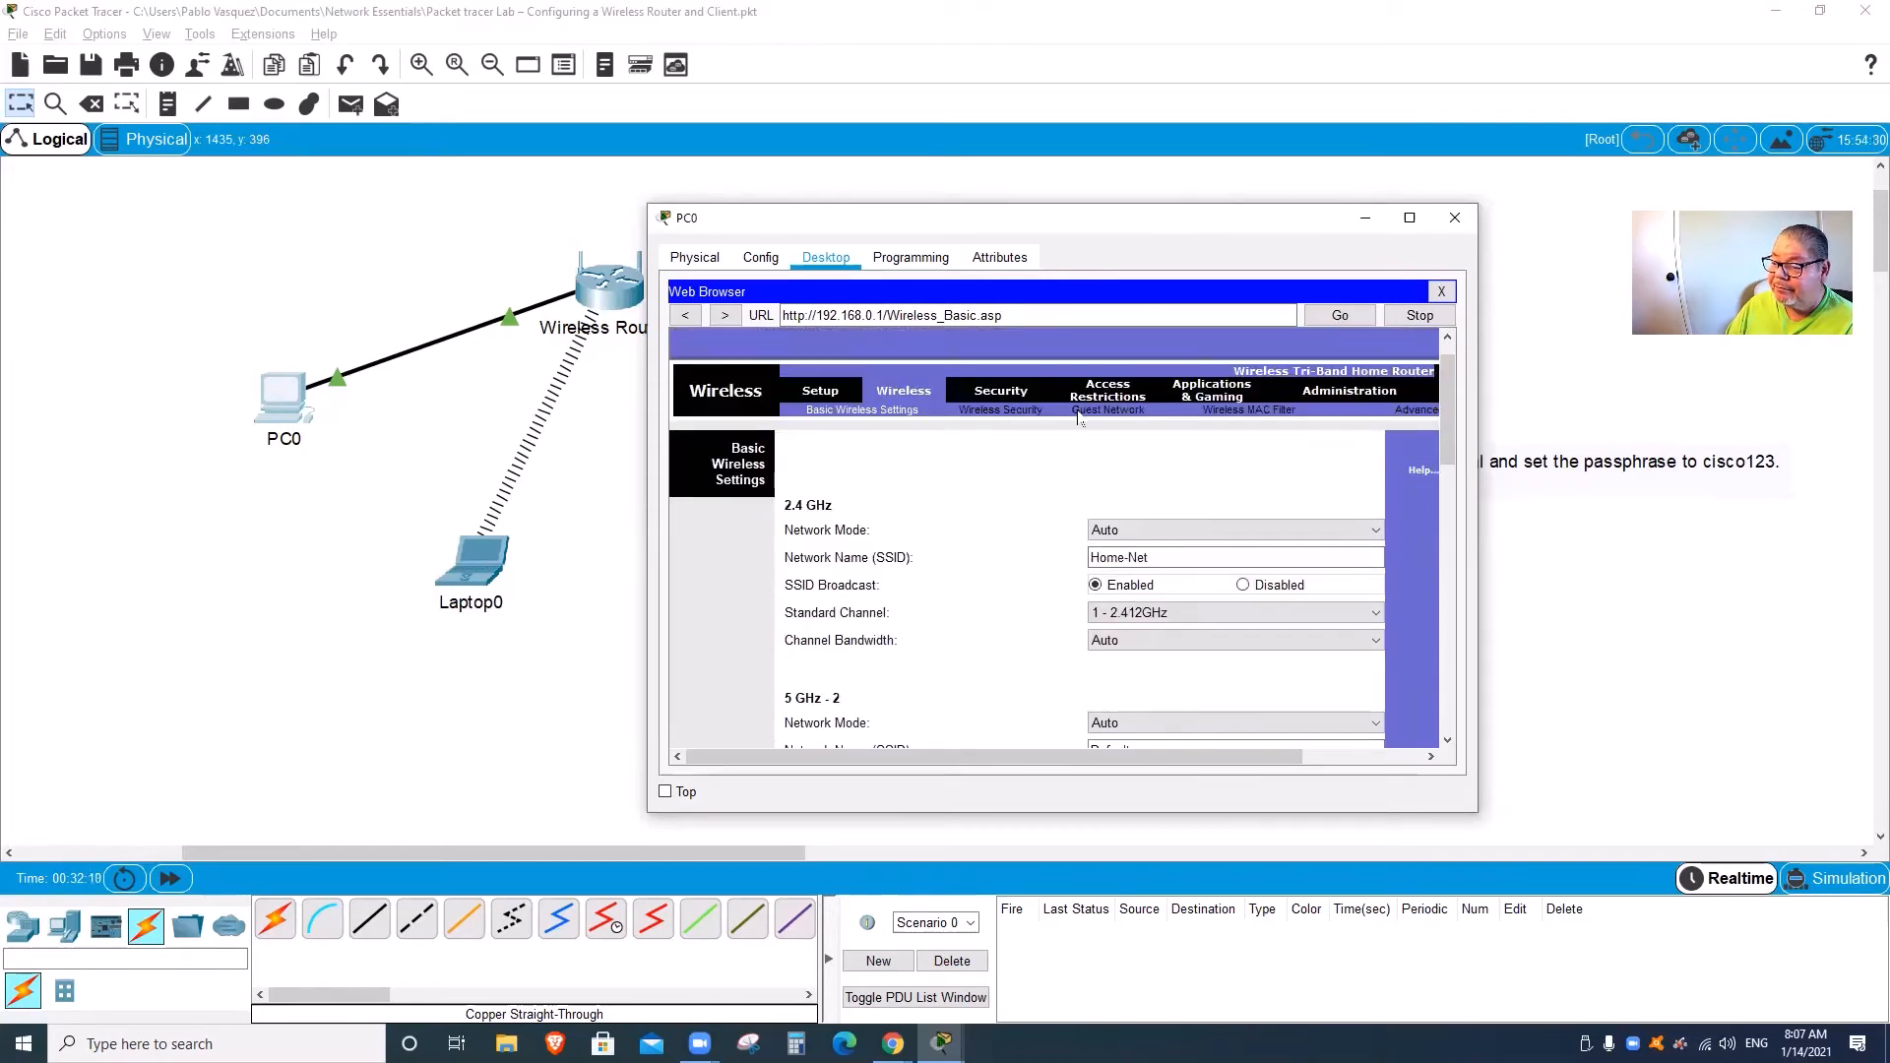
pyautogui.click(1014, 413)
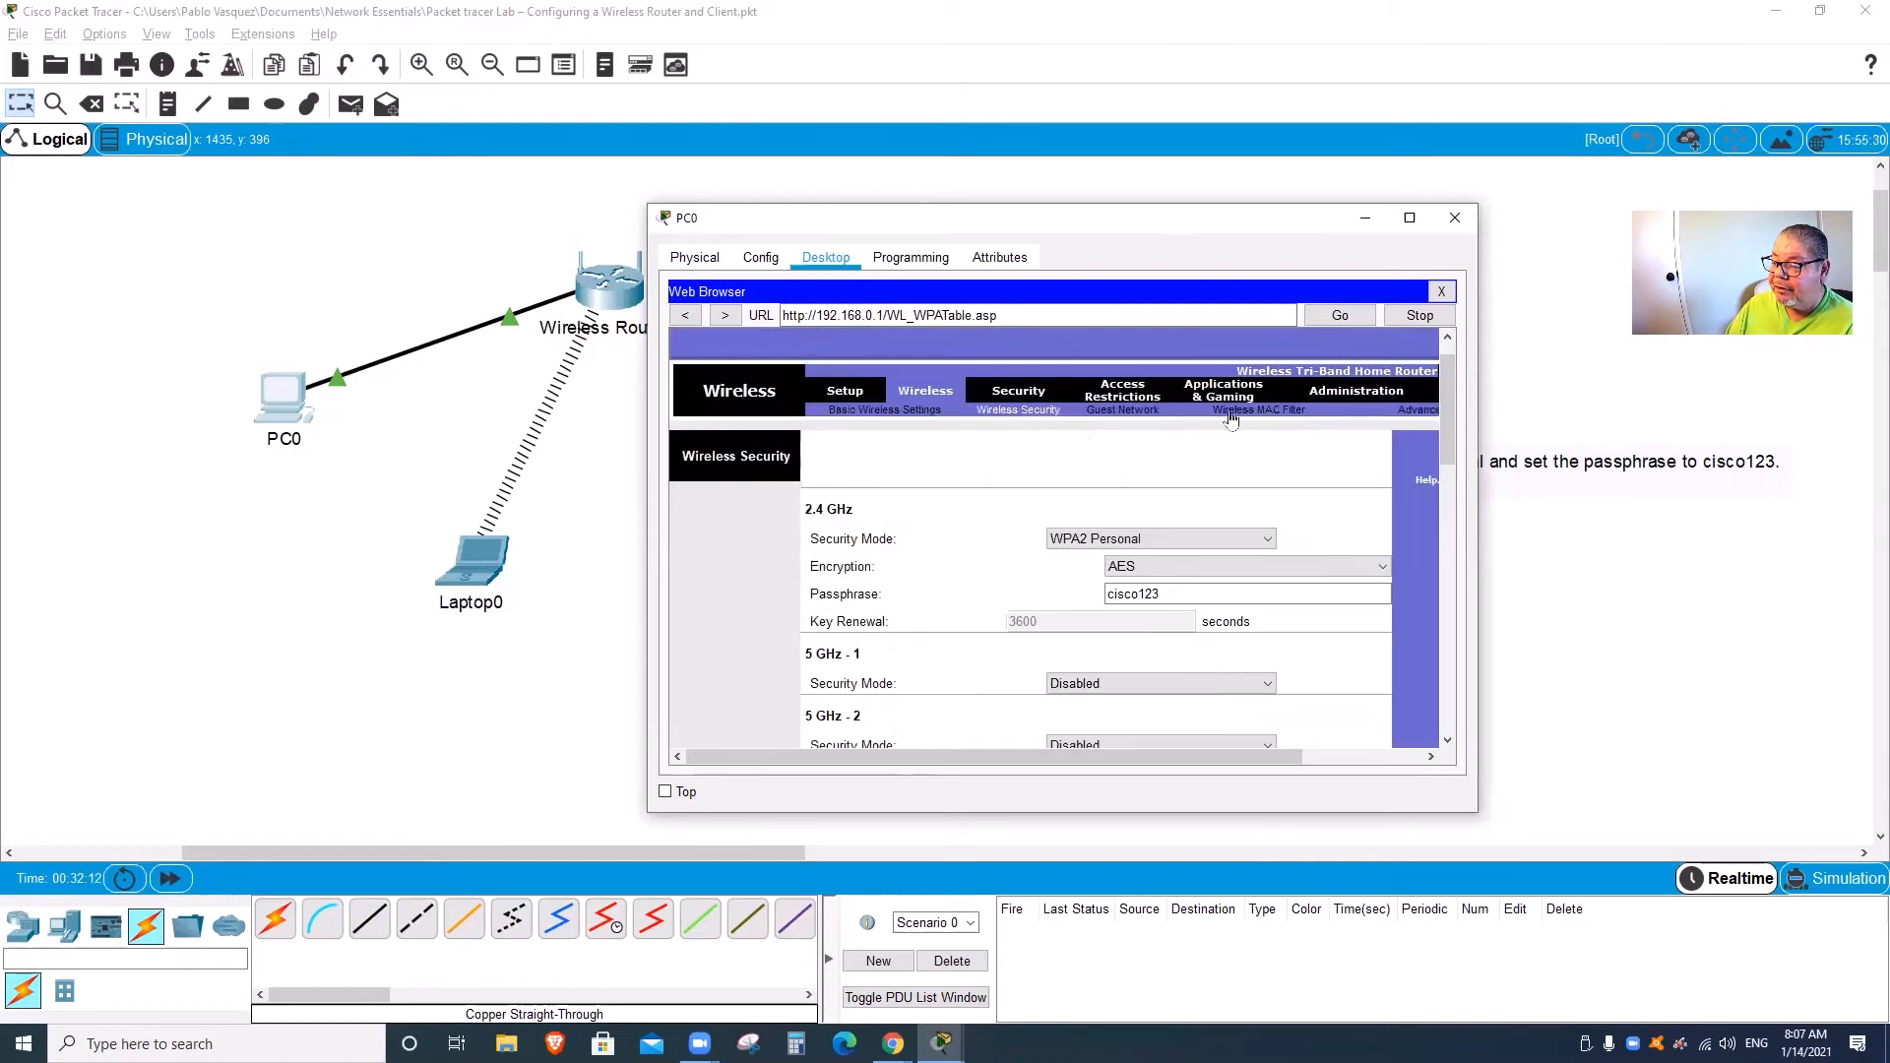
pyautogui.click(1332, 393)
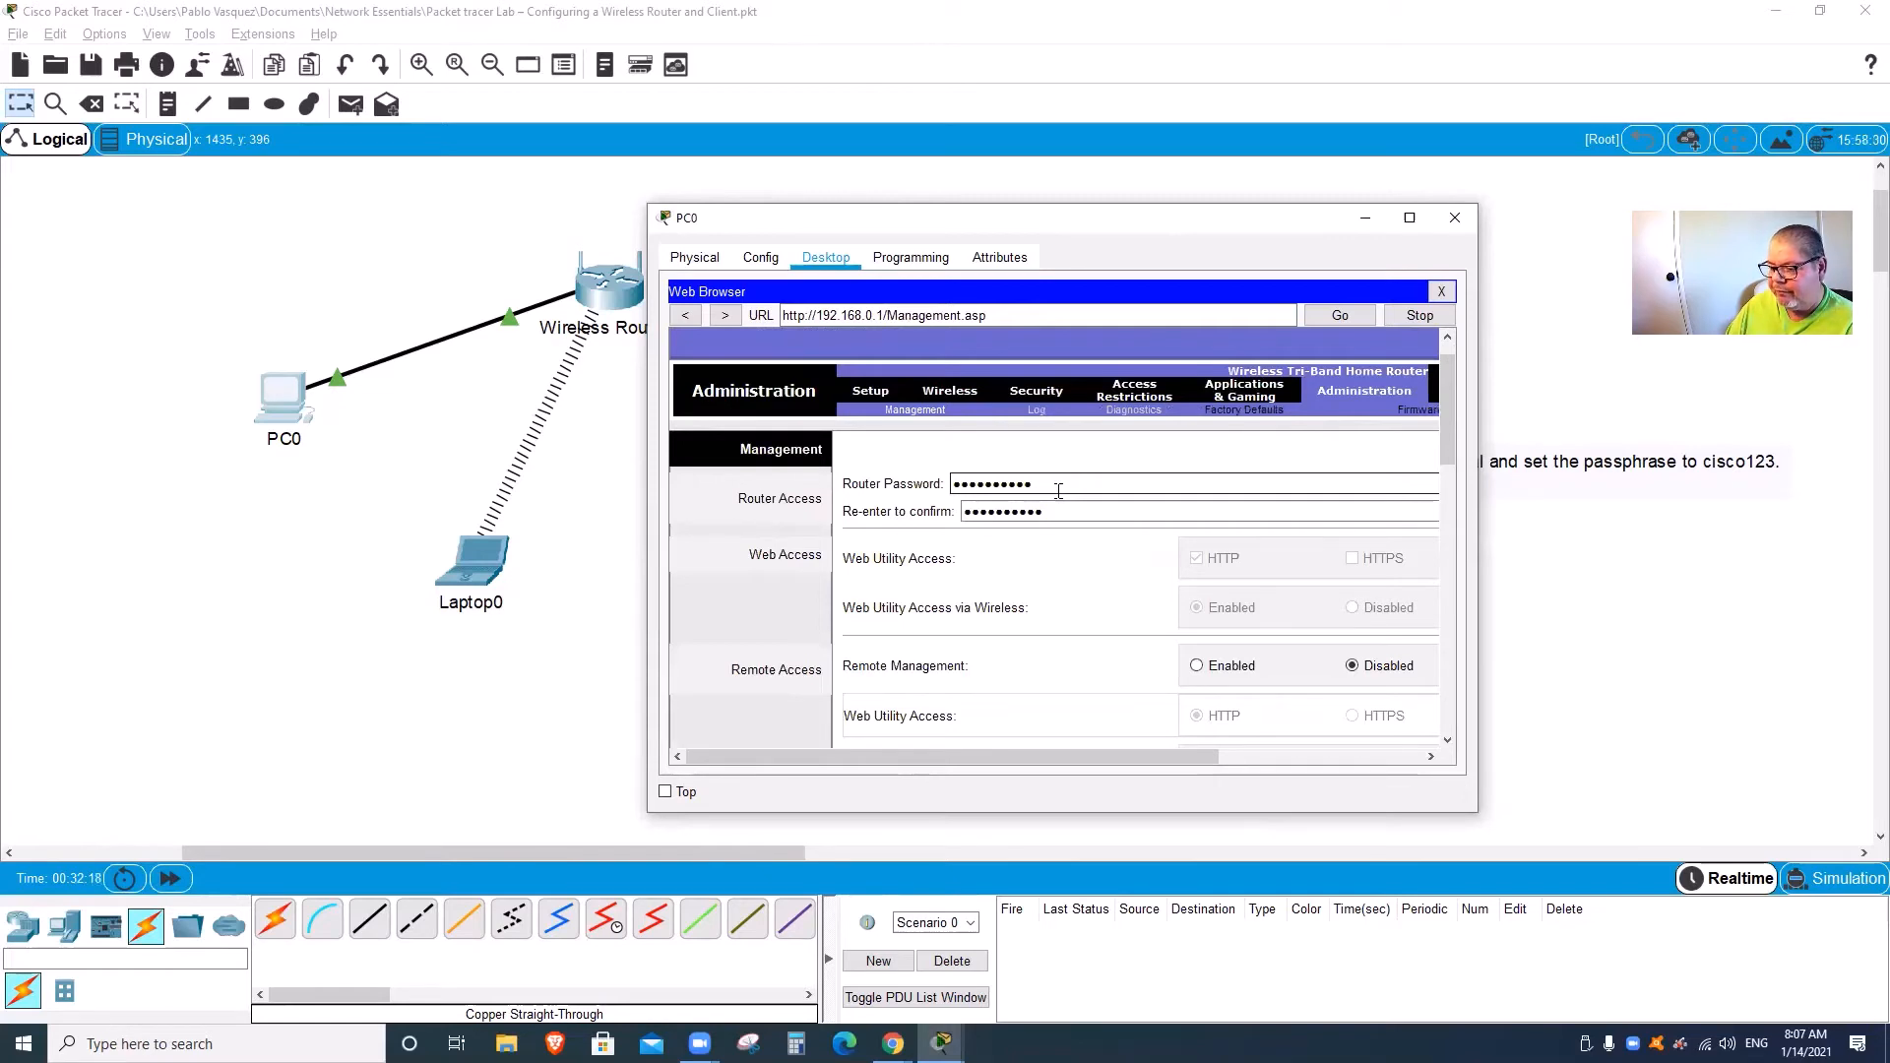
# Step: Close the PC0 window to return to the logical topology and lab notes
pyautogui.click(1454, 218)
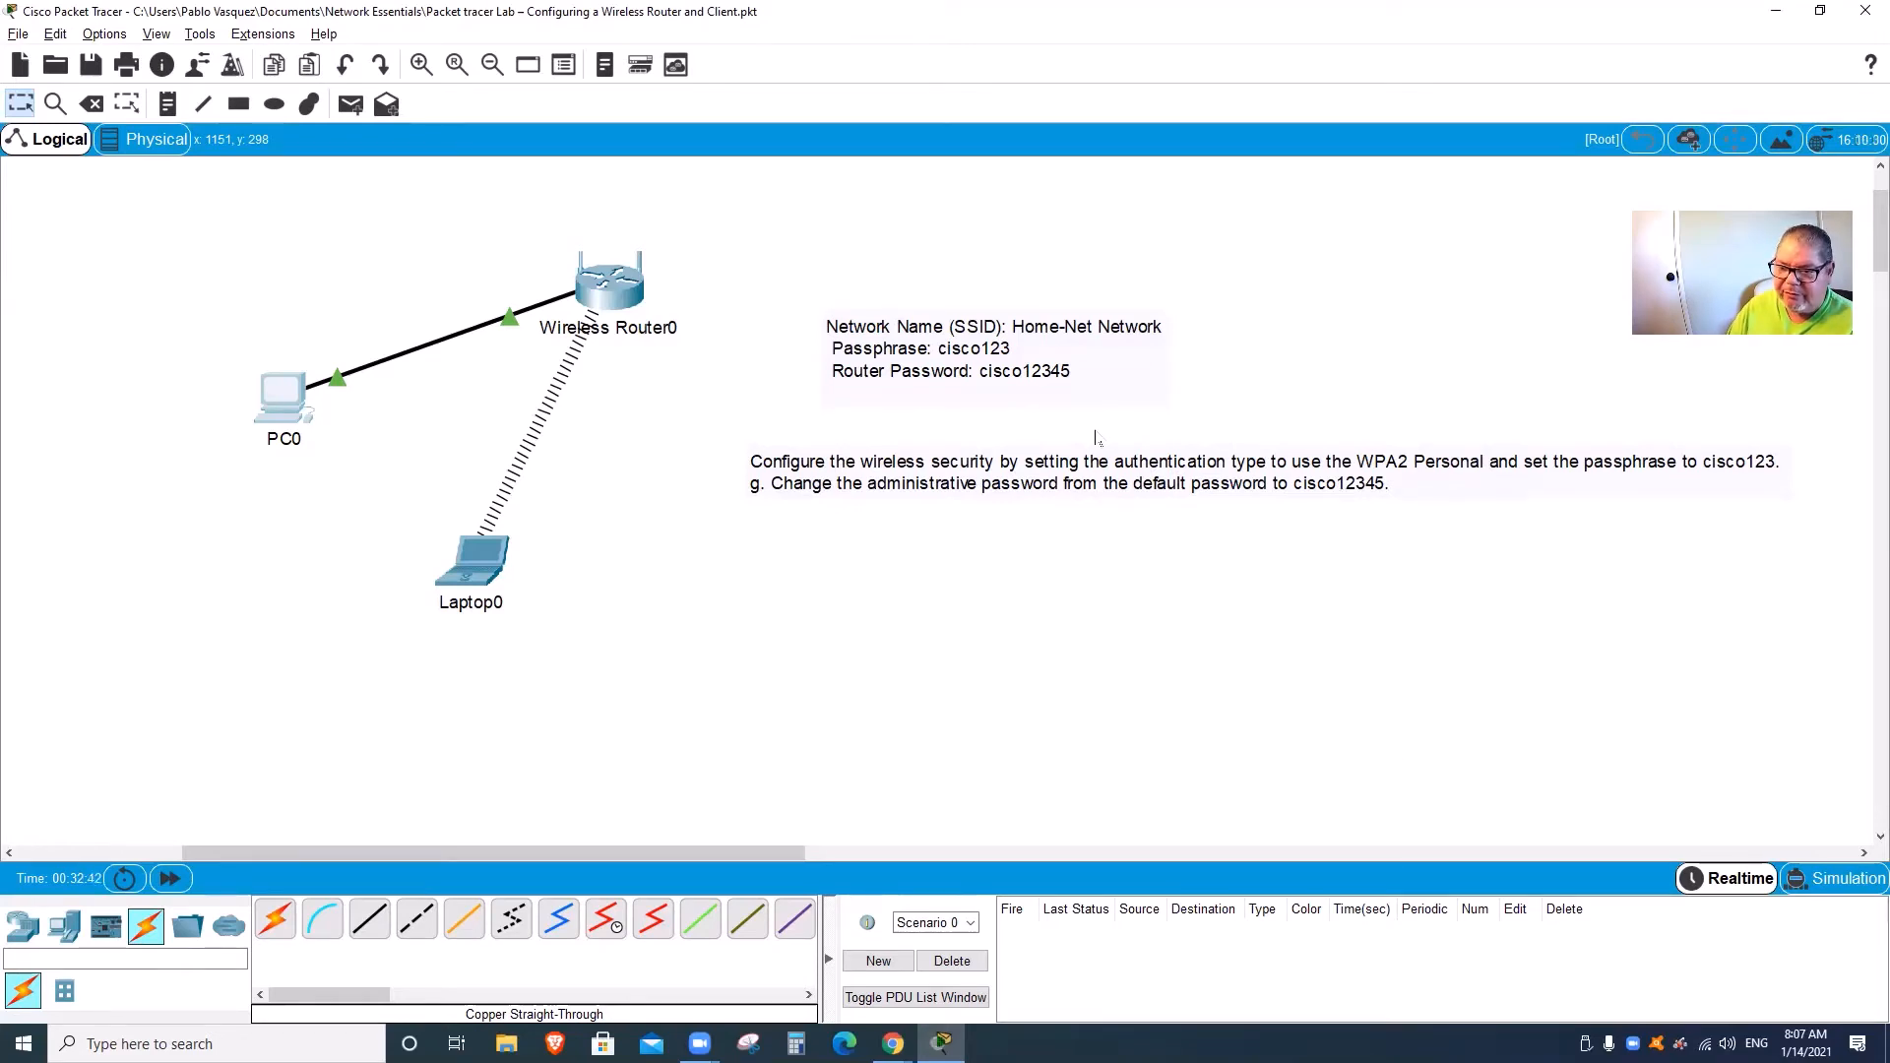
pyautogui.click(1295, 146)
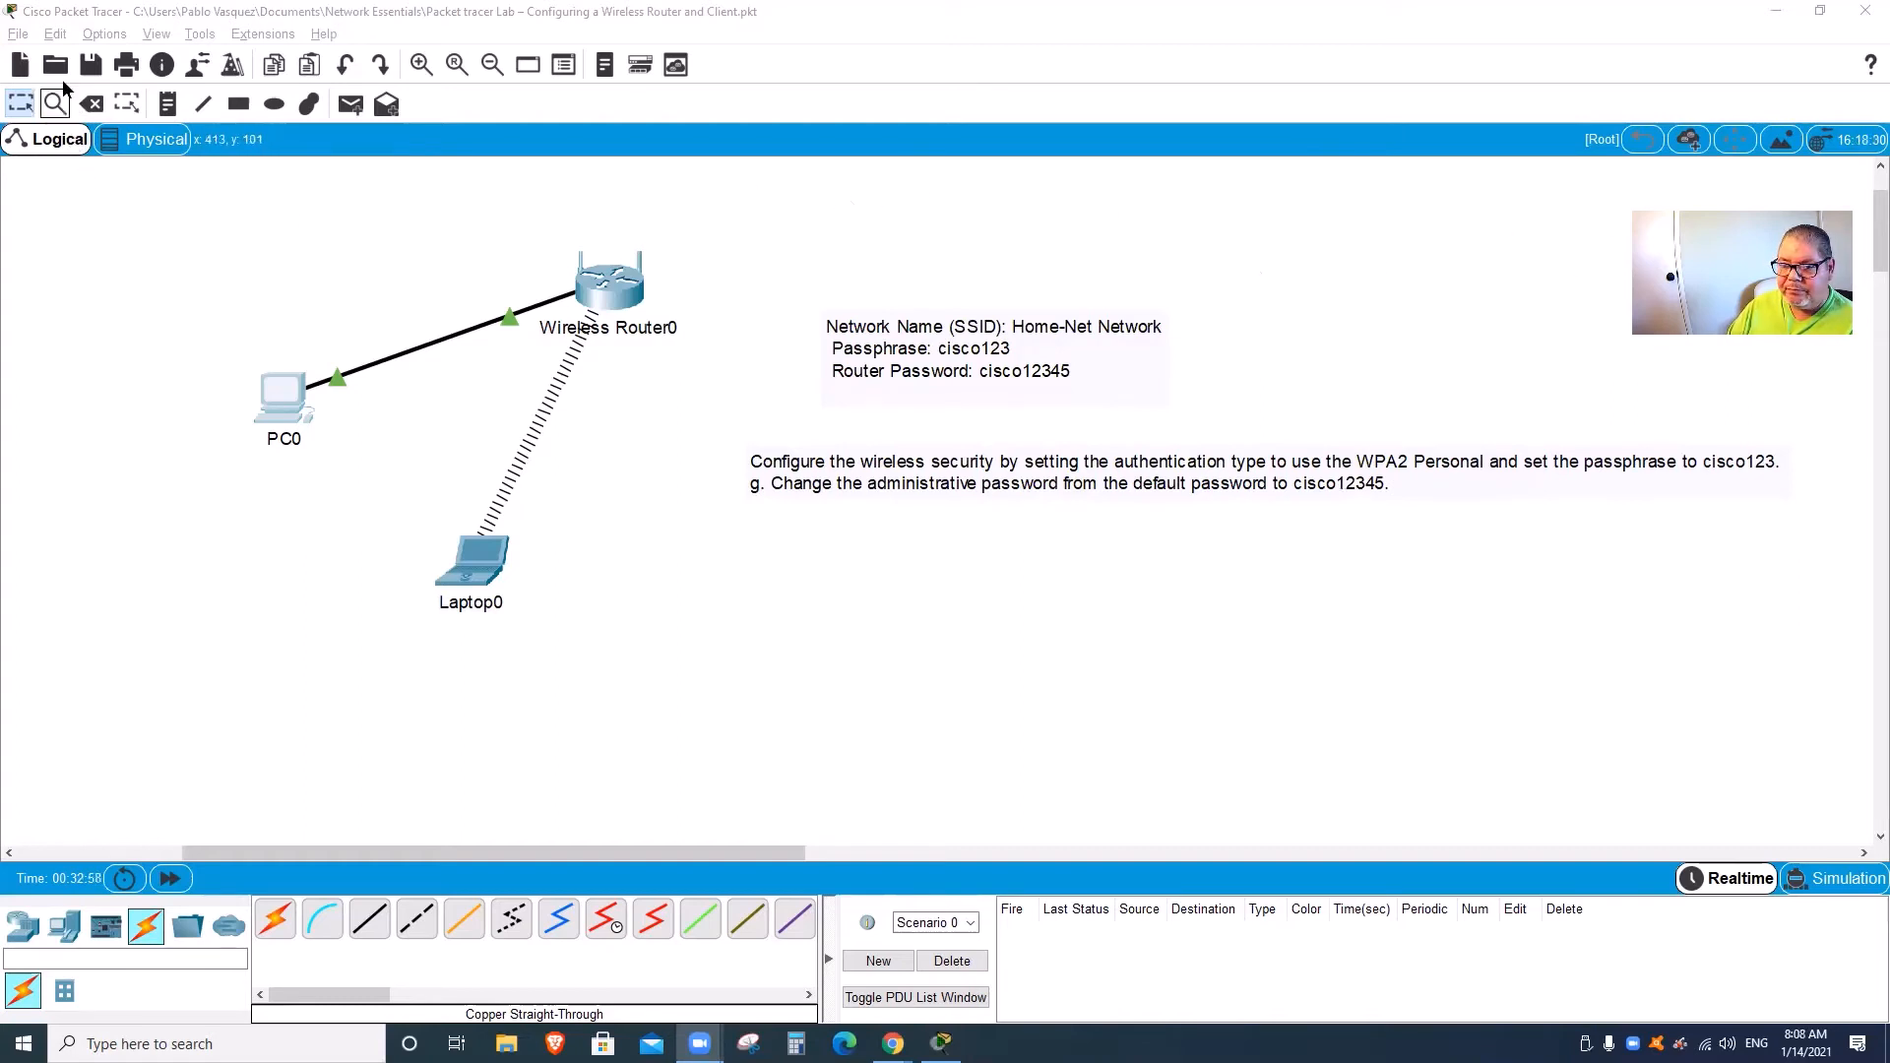
# Step: Save the lab as 'Packet tracer Lab – Configuring a Wireless Router and Clien completedt.pkt'
pyautogui.click(19, 35)
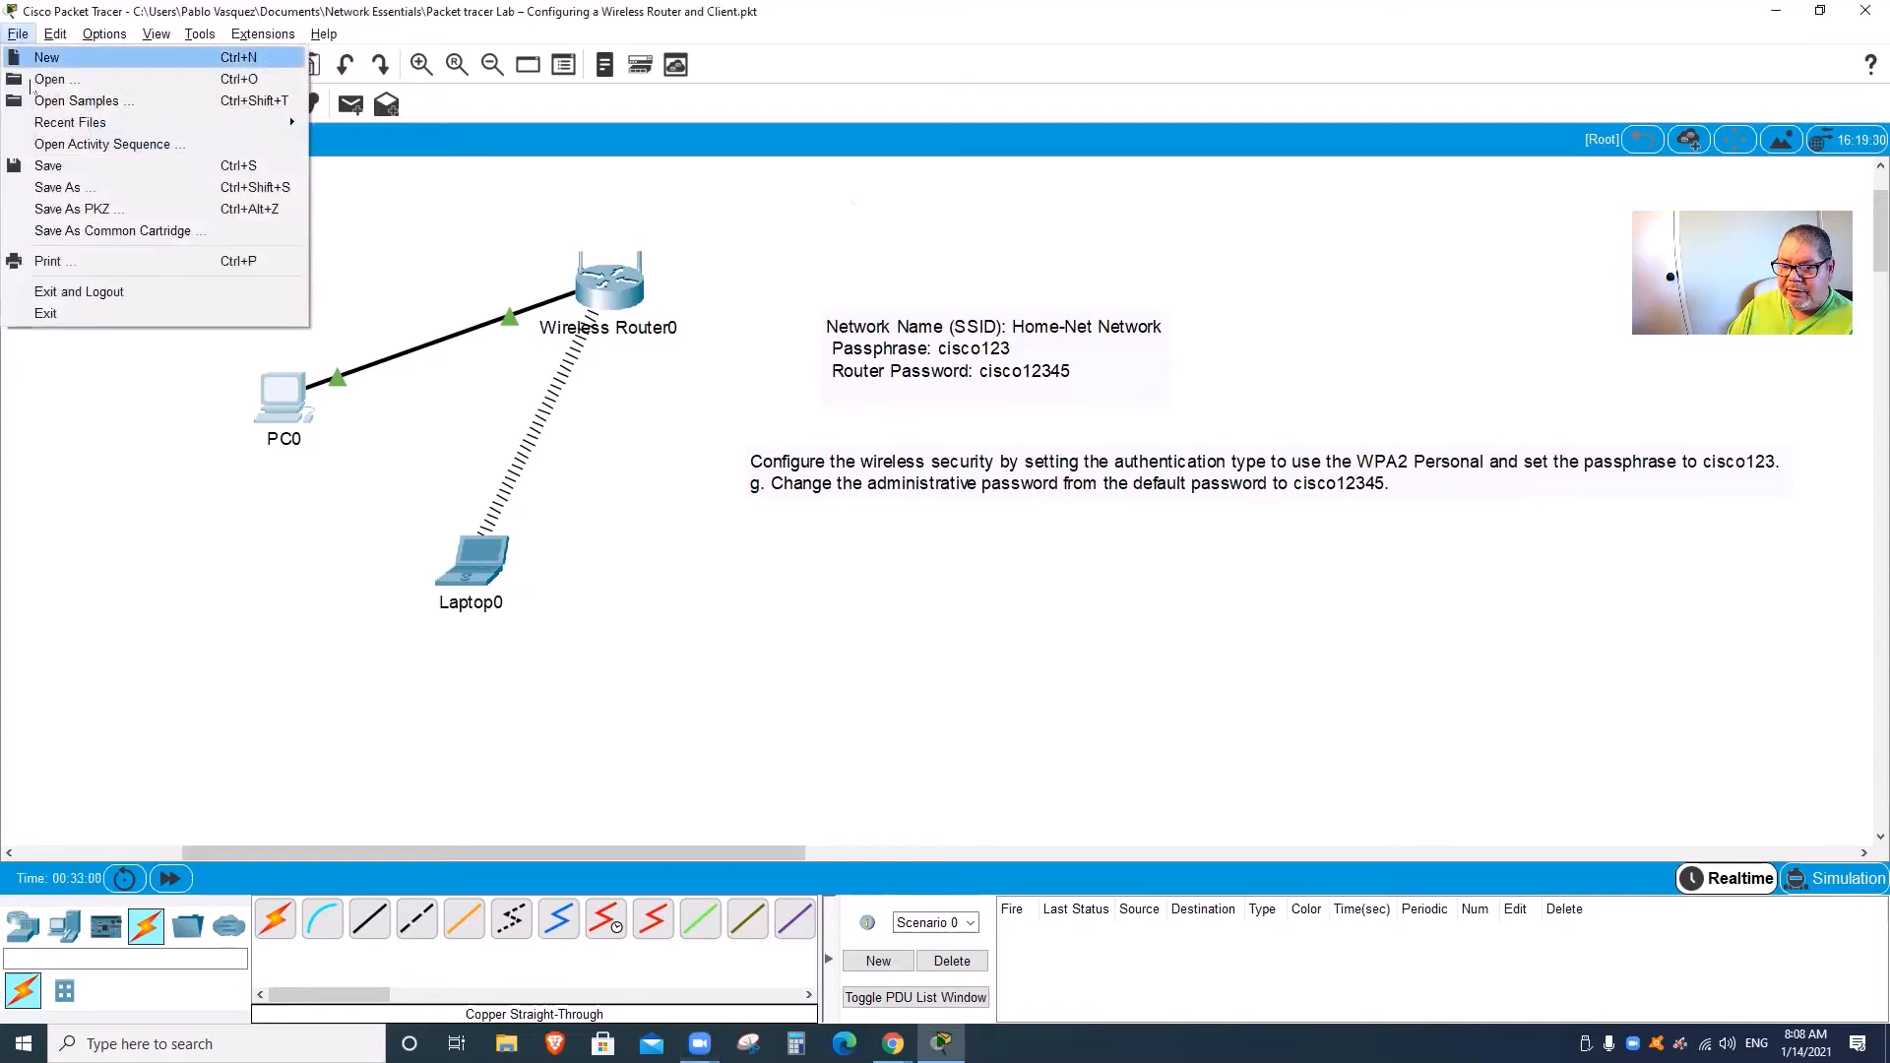
pyautogui.click(52, 186)
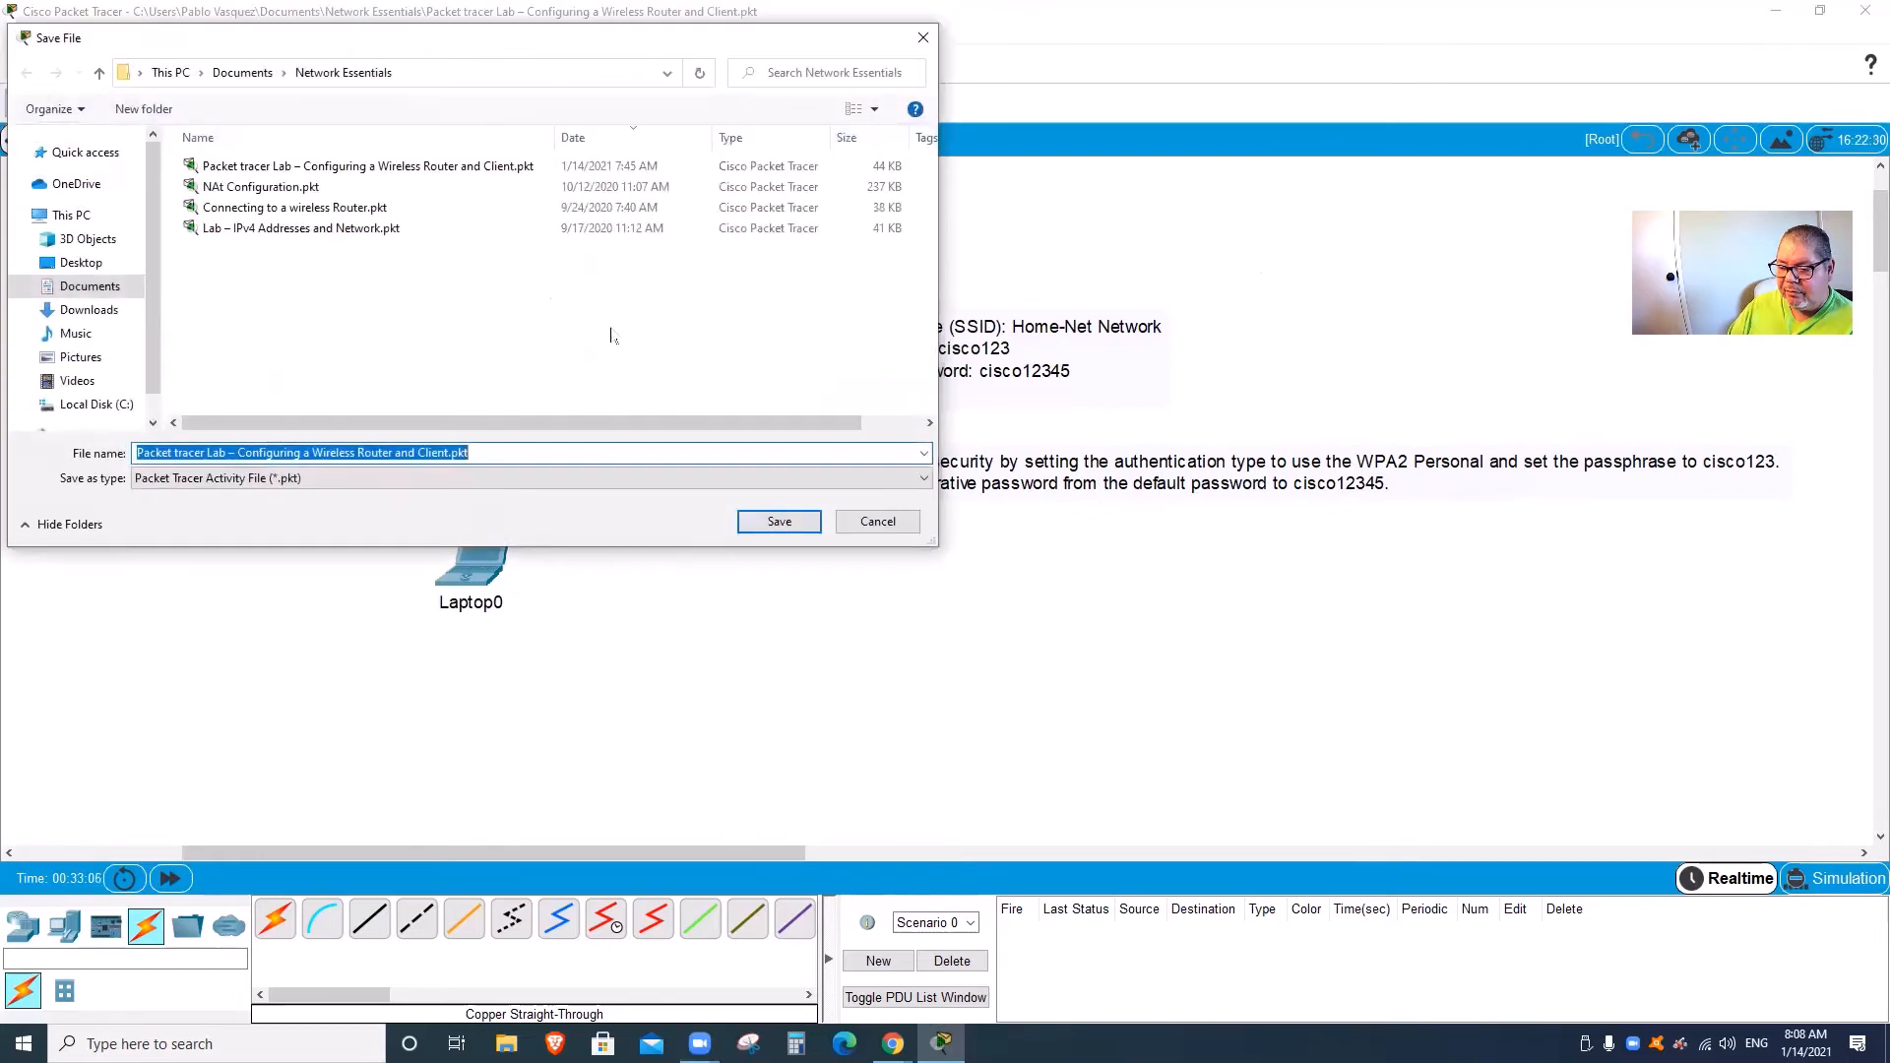
pyautogui.click(441, 453)
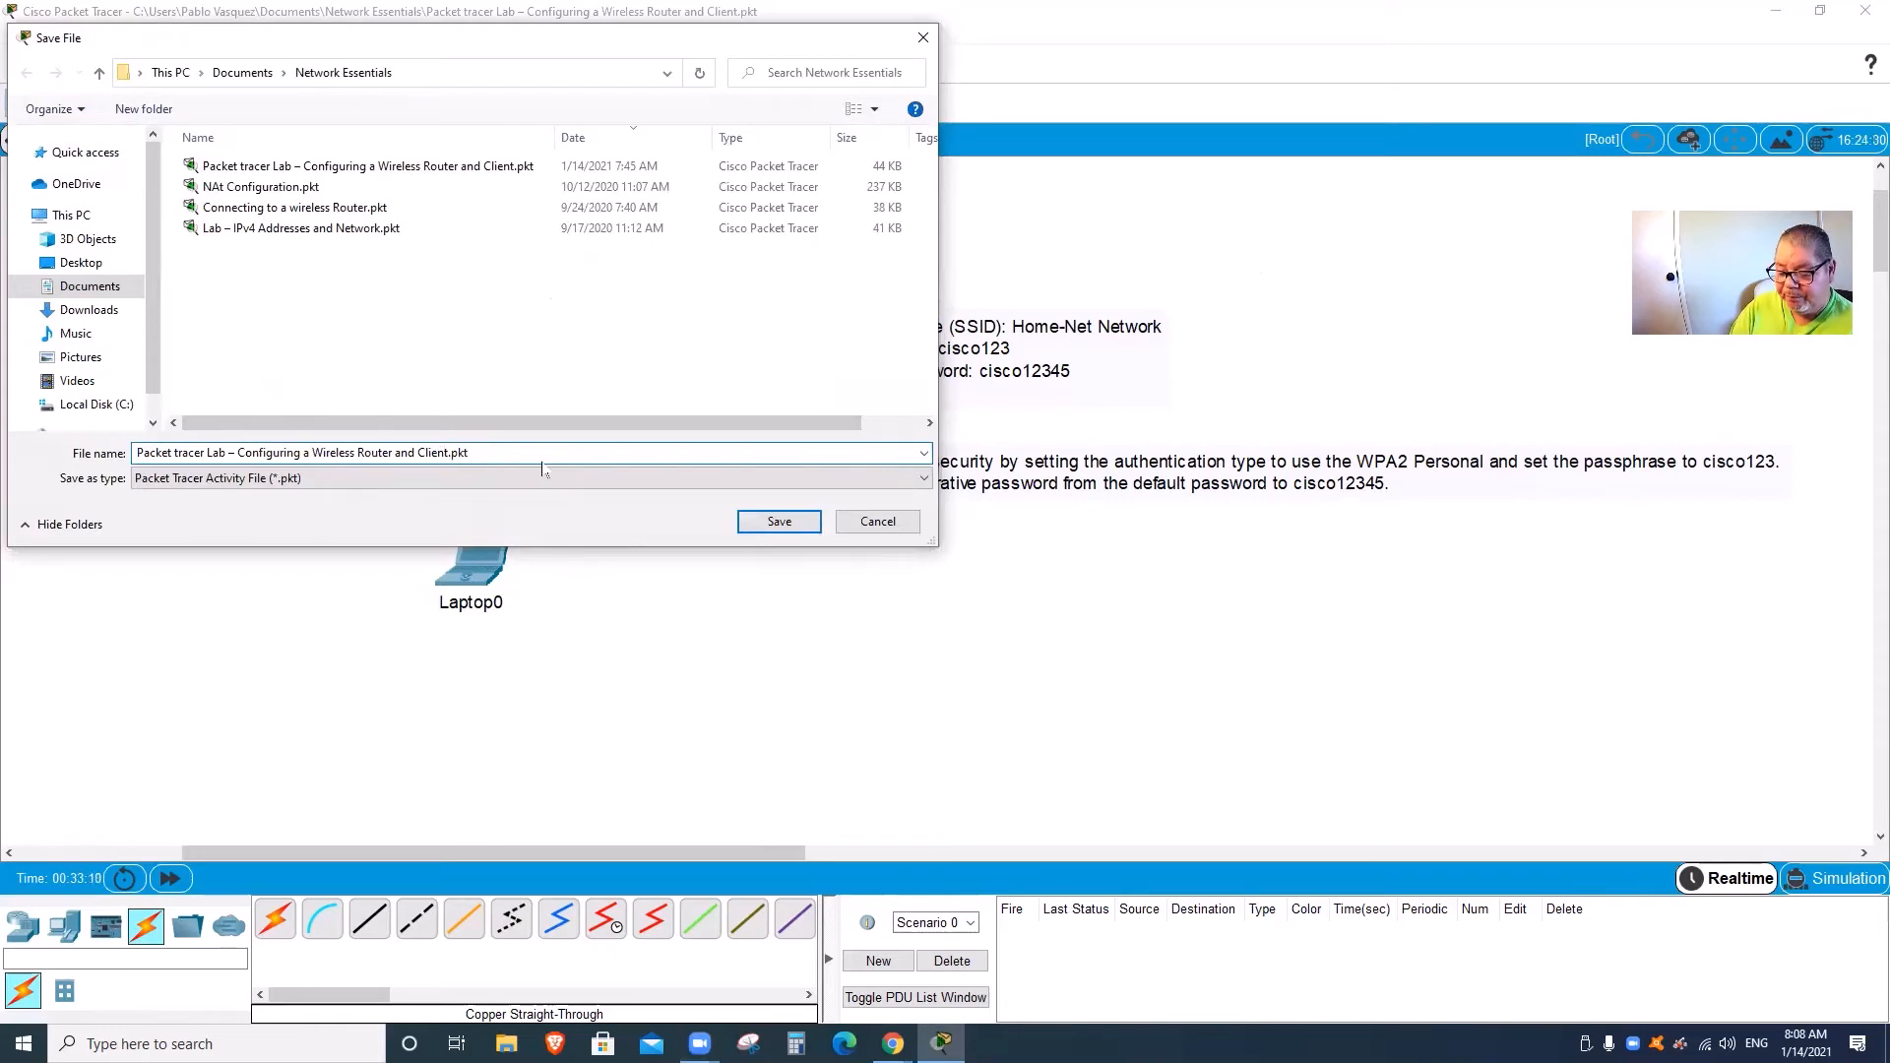
pyautogui.write('completed')
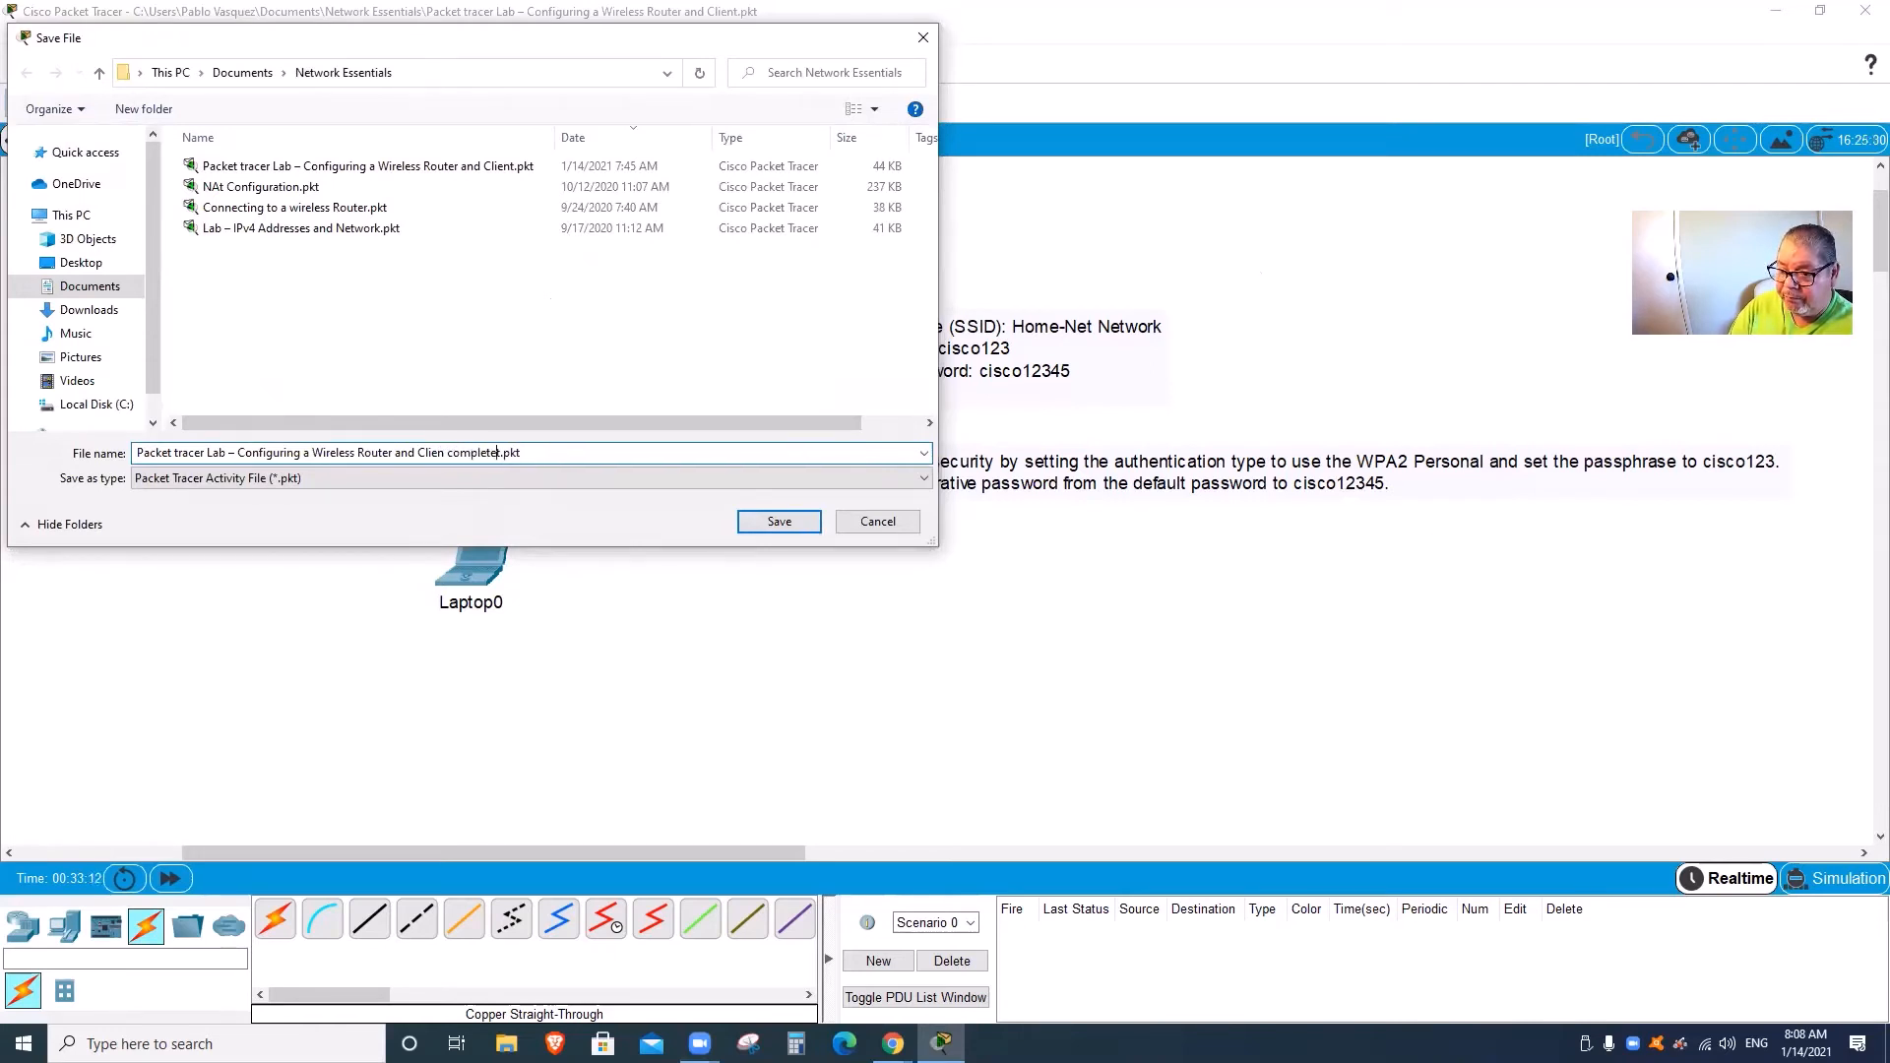
pyautogui.press('Return')
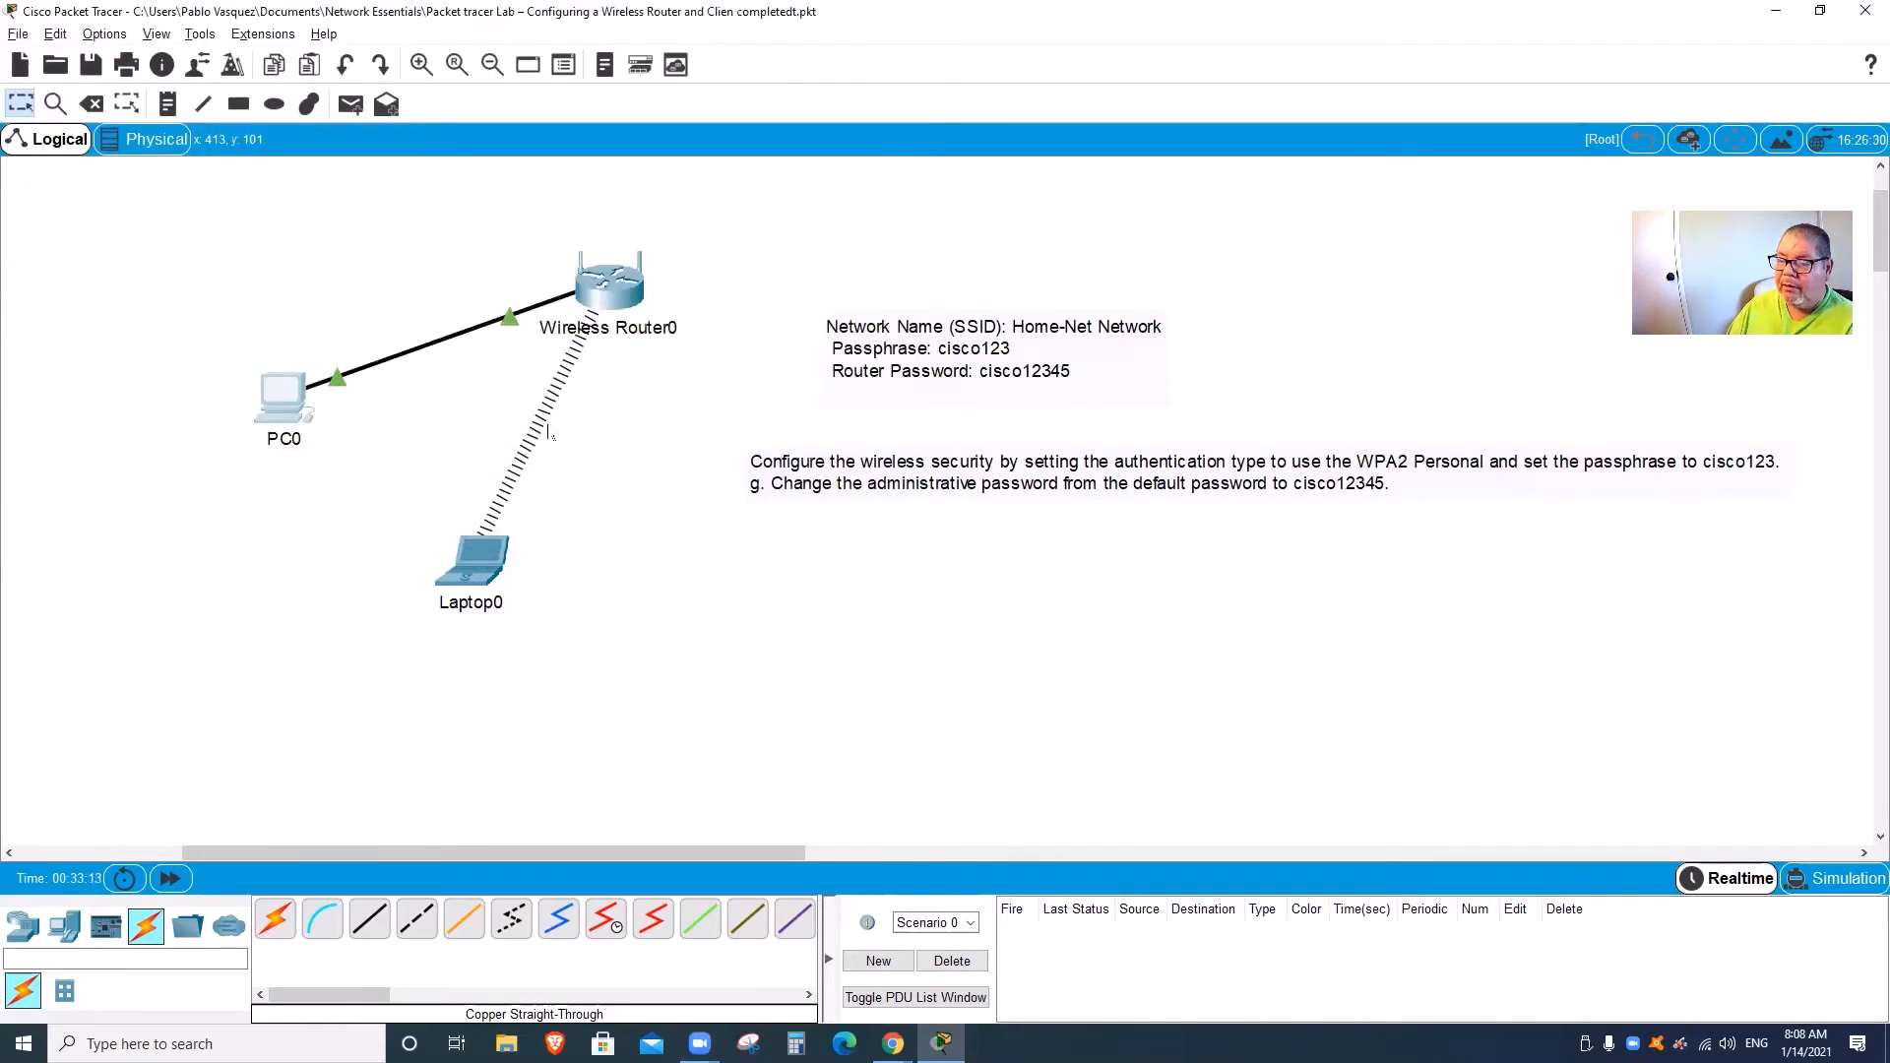
pyautogui.click(602, 300)
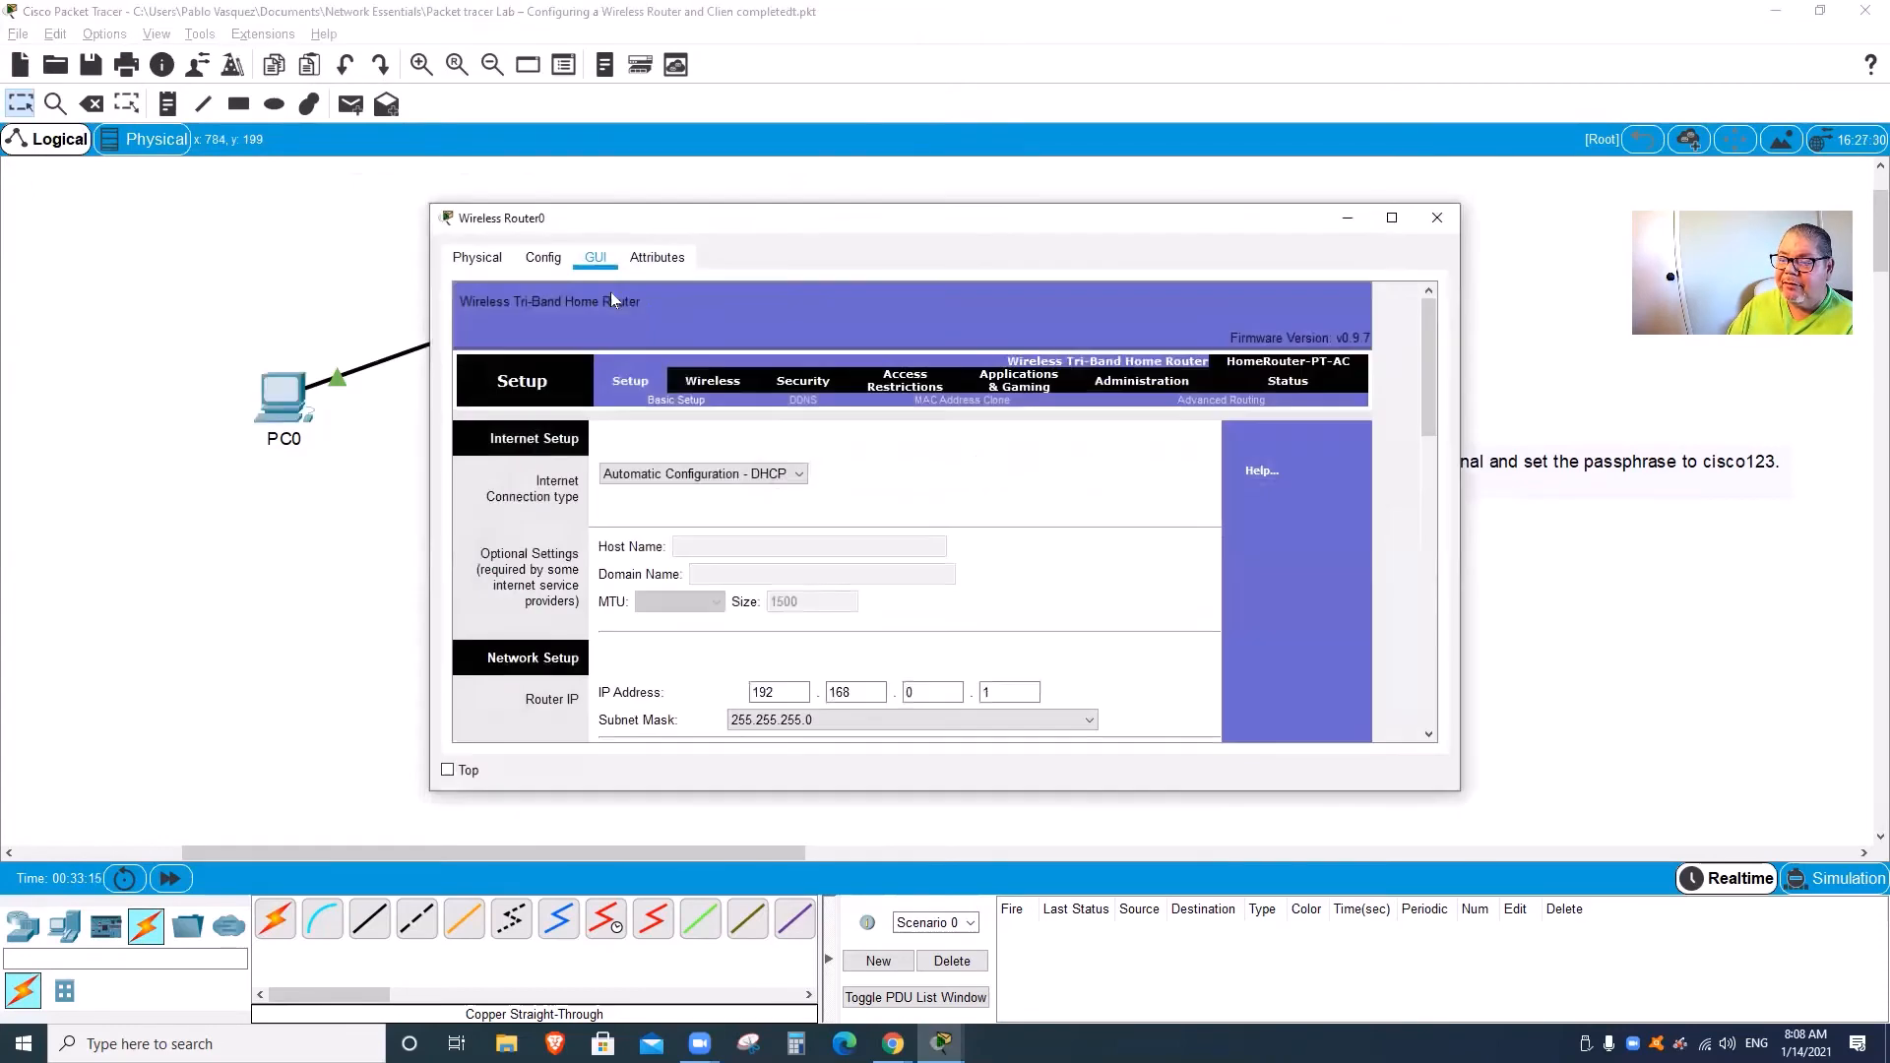
pyautogui.click(1437, 218)
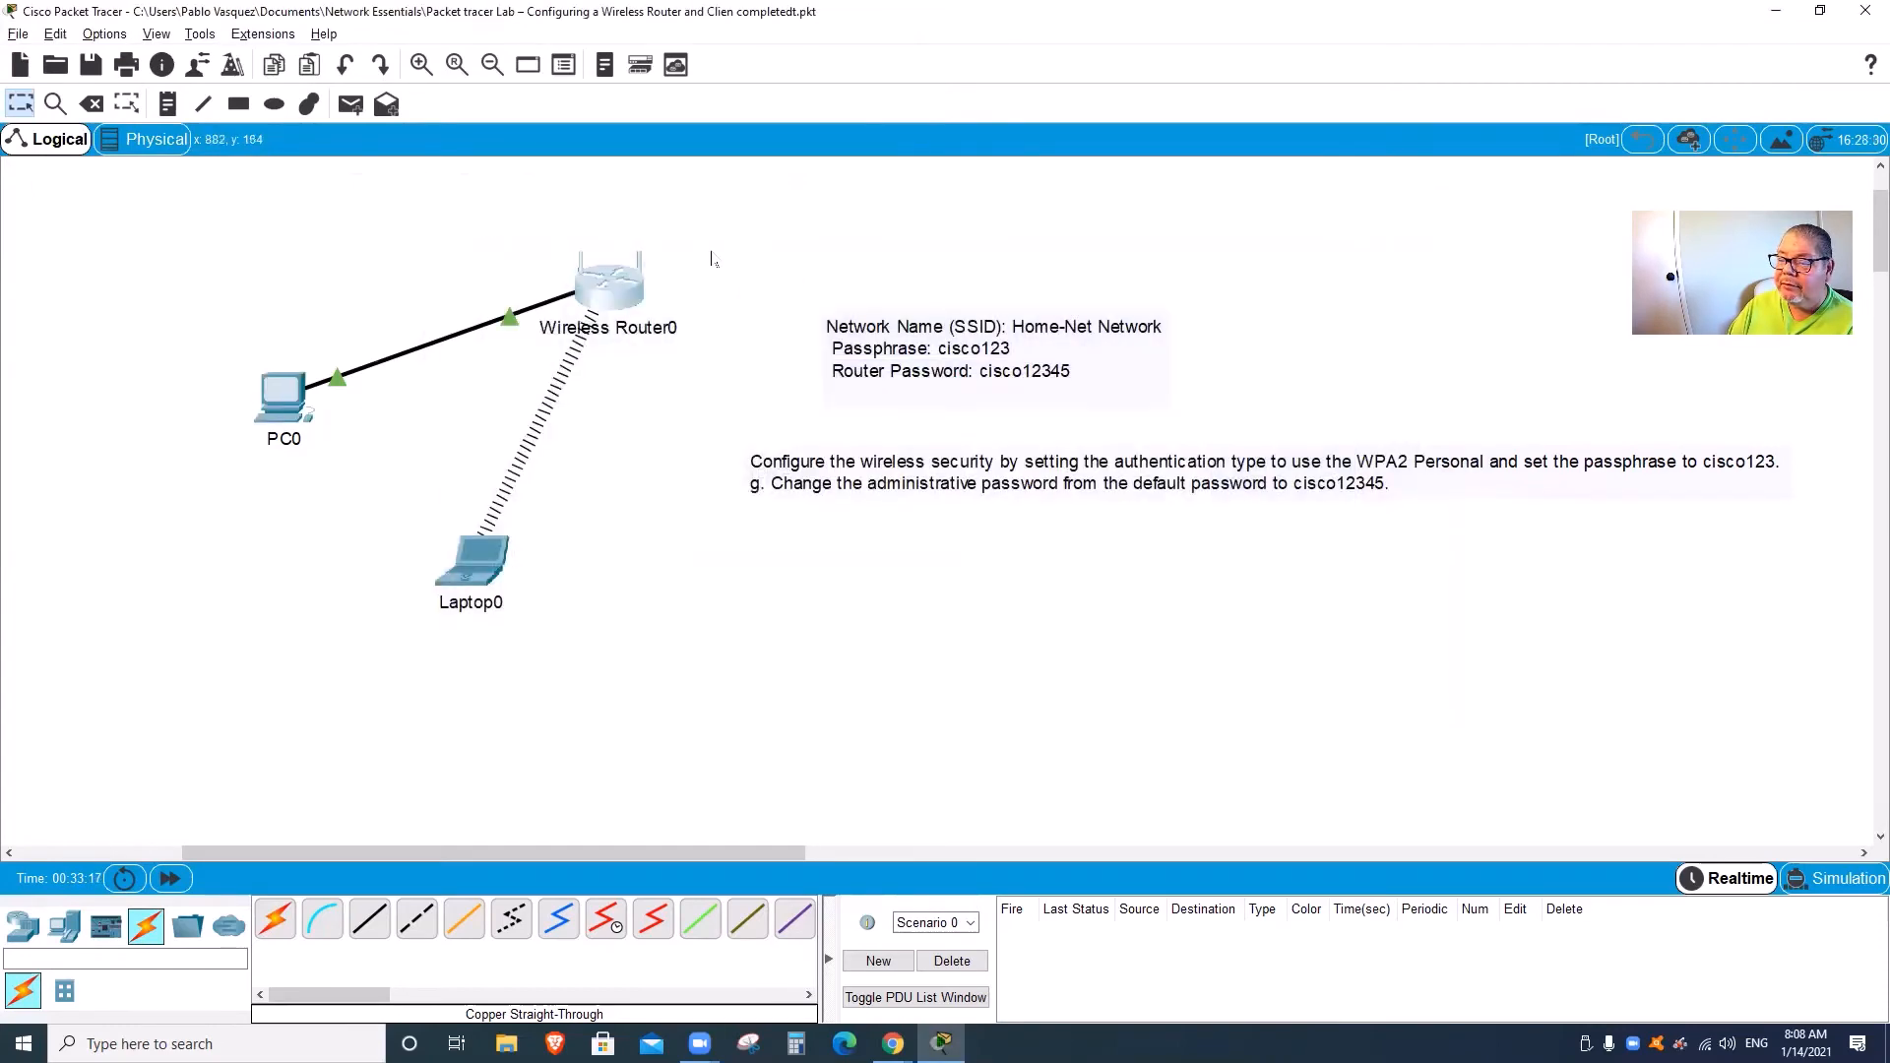
pyautogui.click(607, 295)
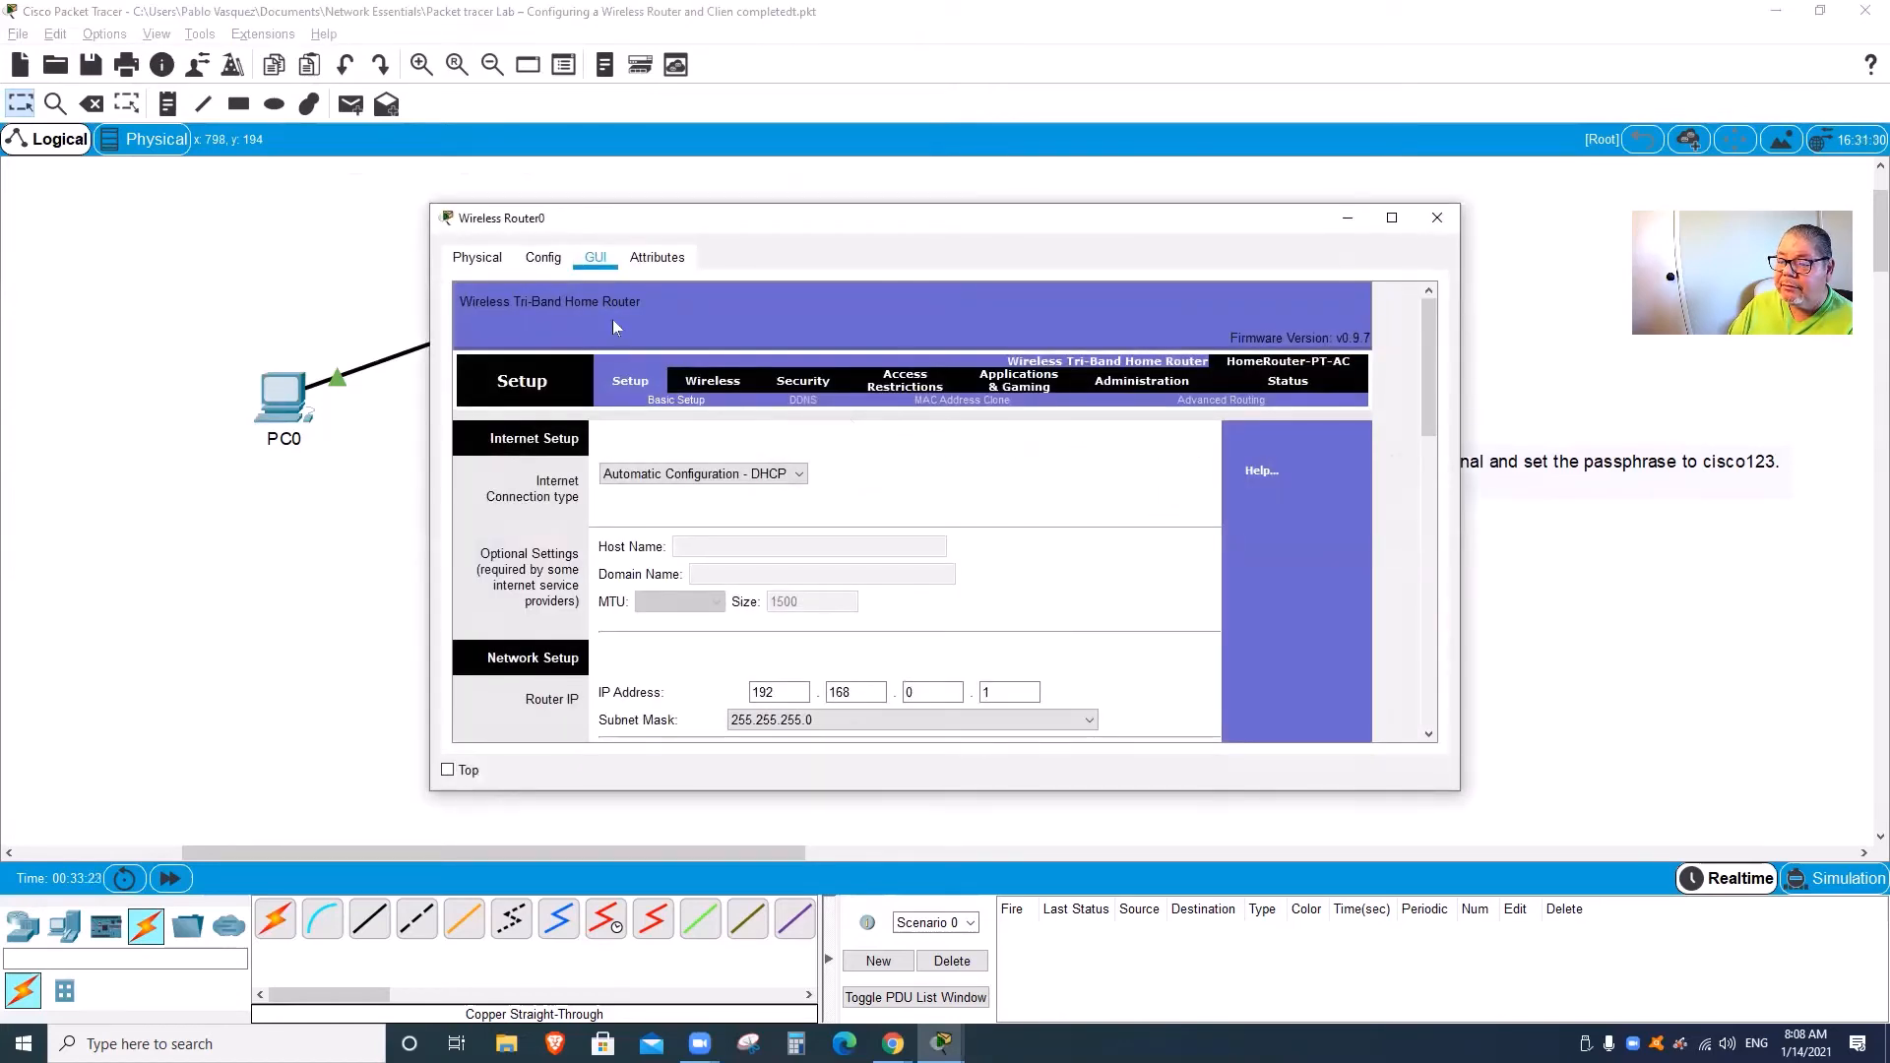
pyautogui.click(543, 259)
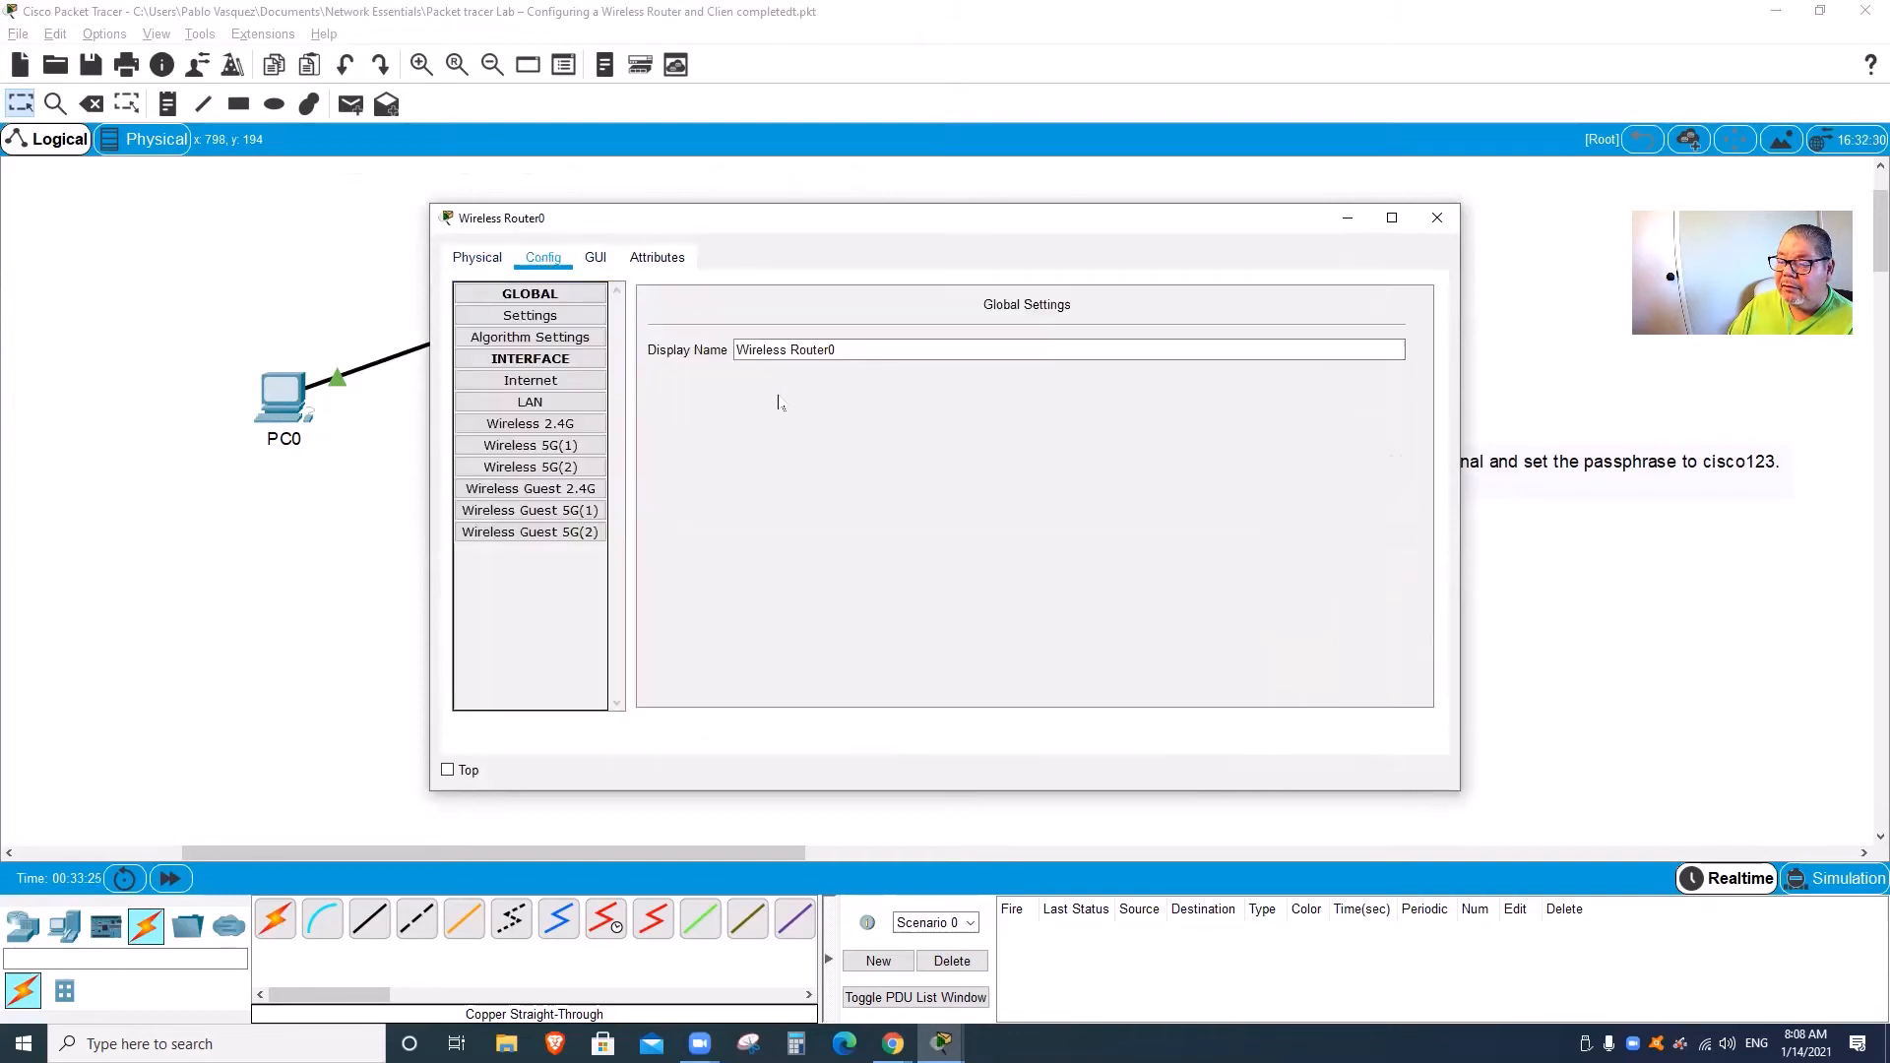
pyautogui.click(528, 323)
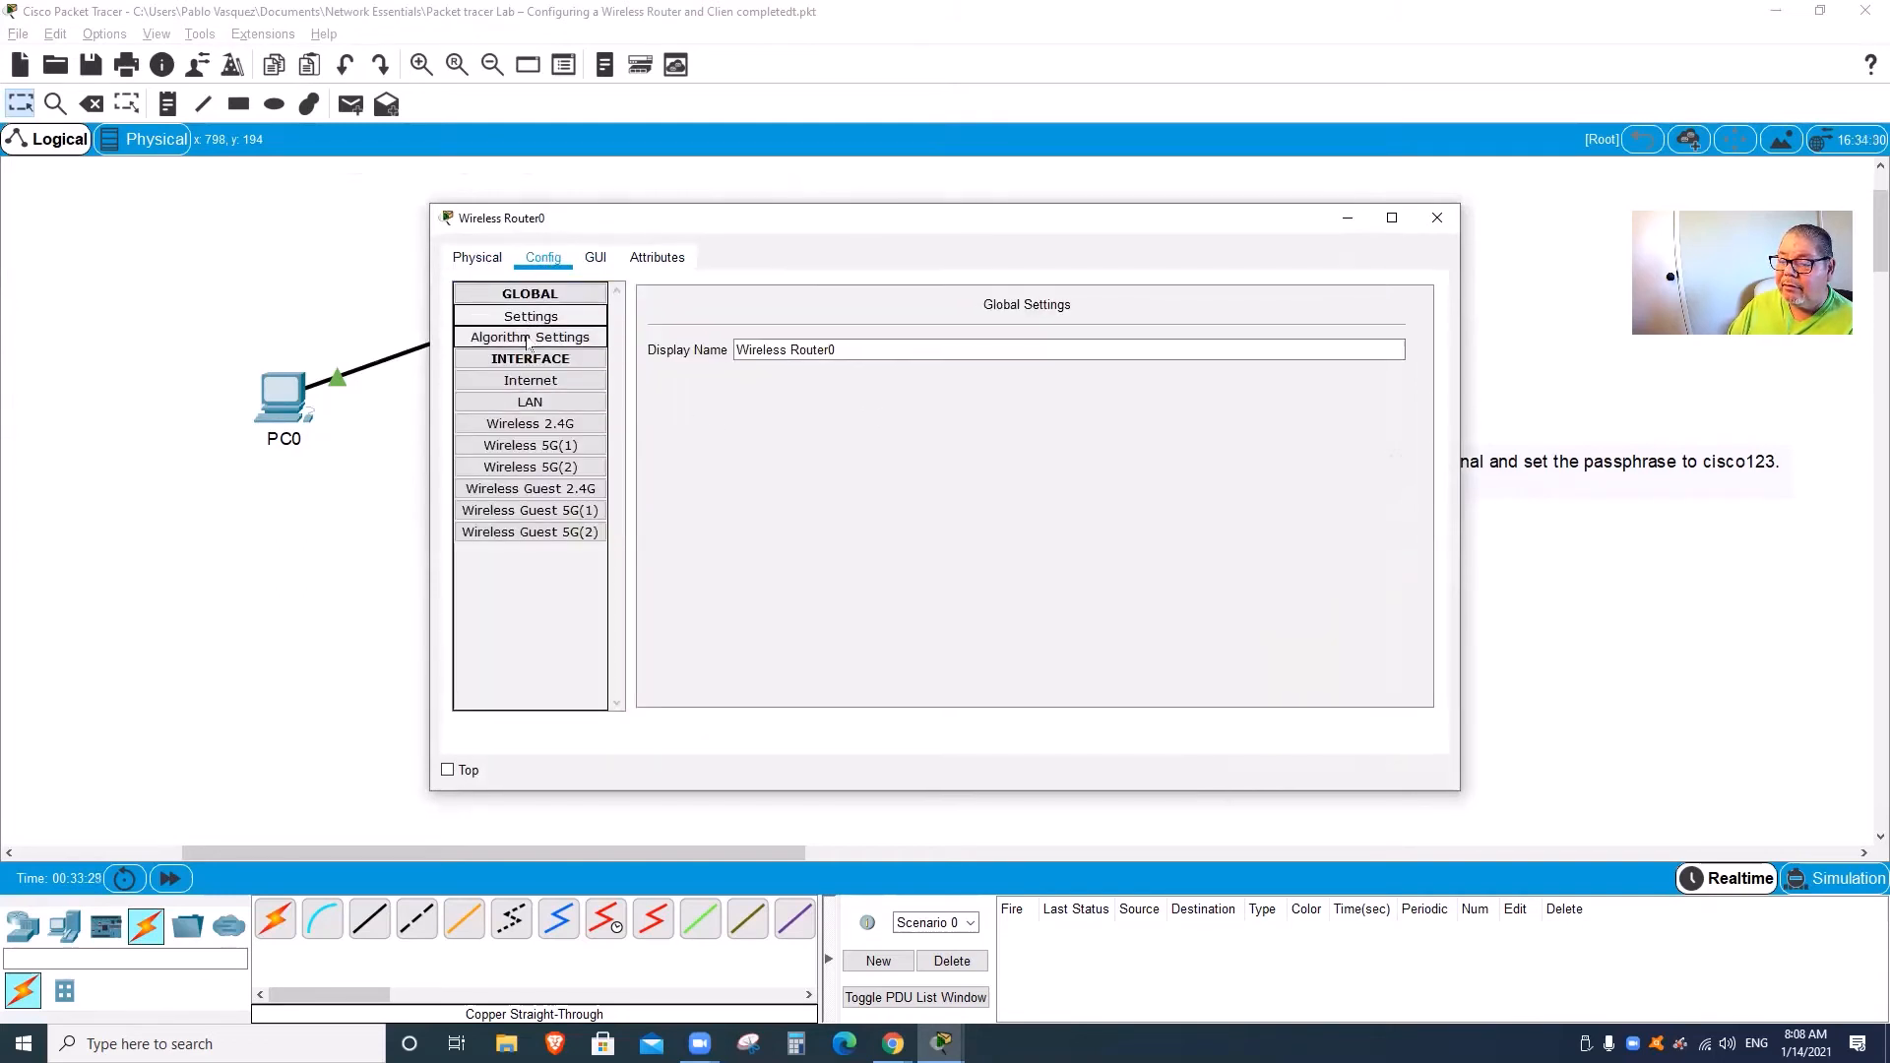
pyautogui.click(483, 258)
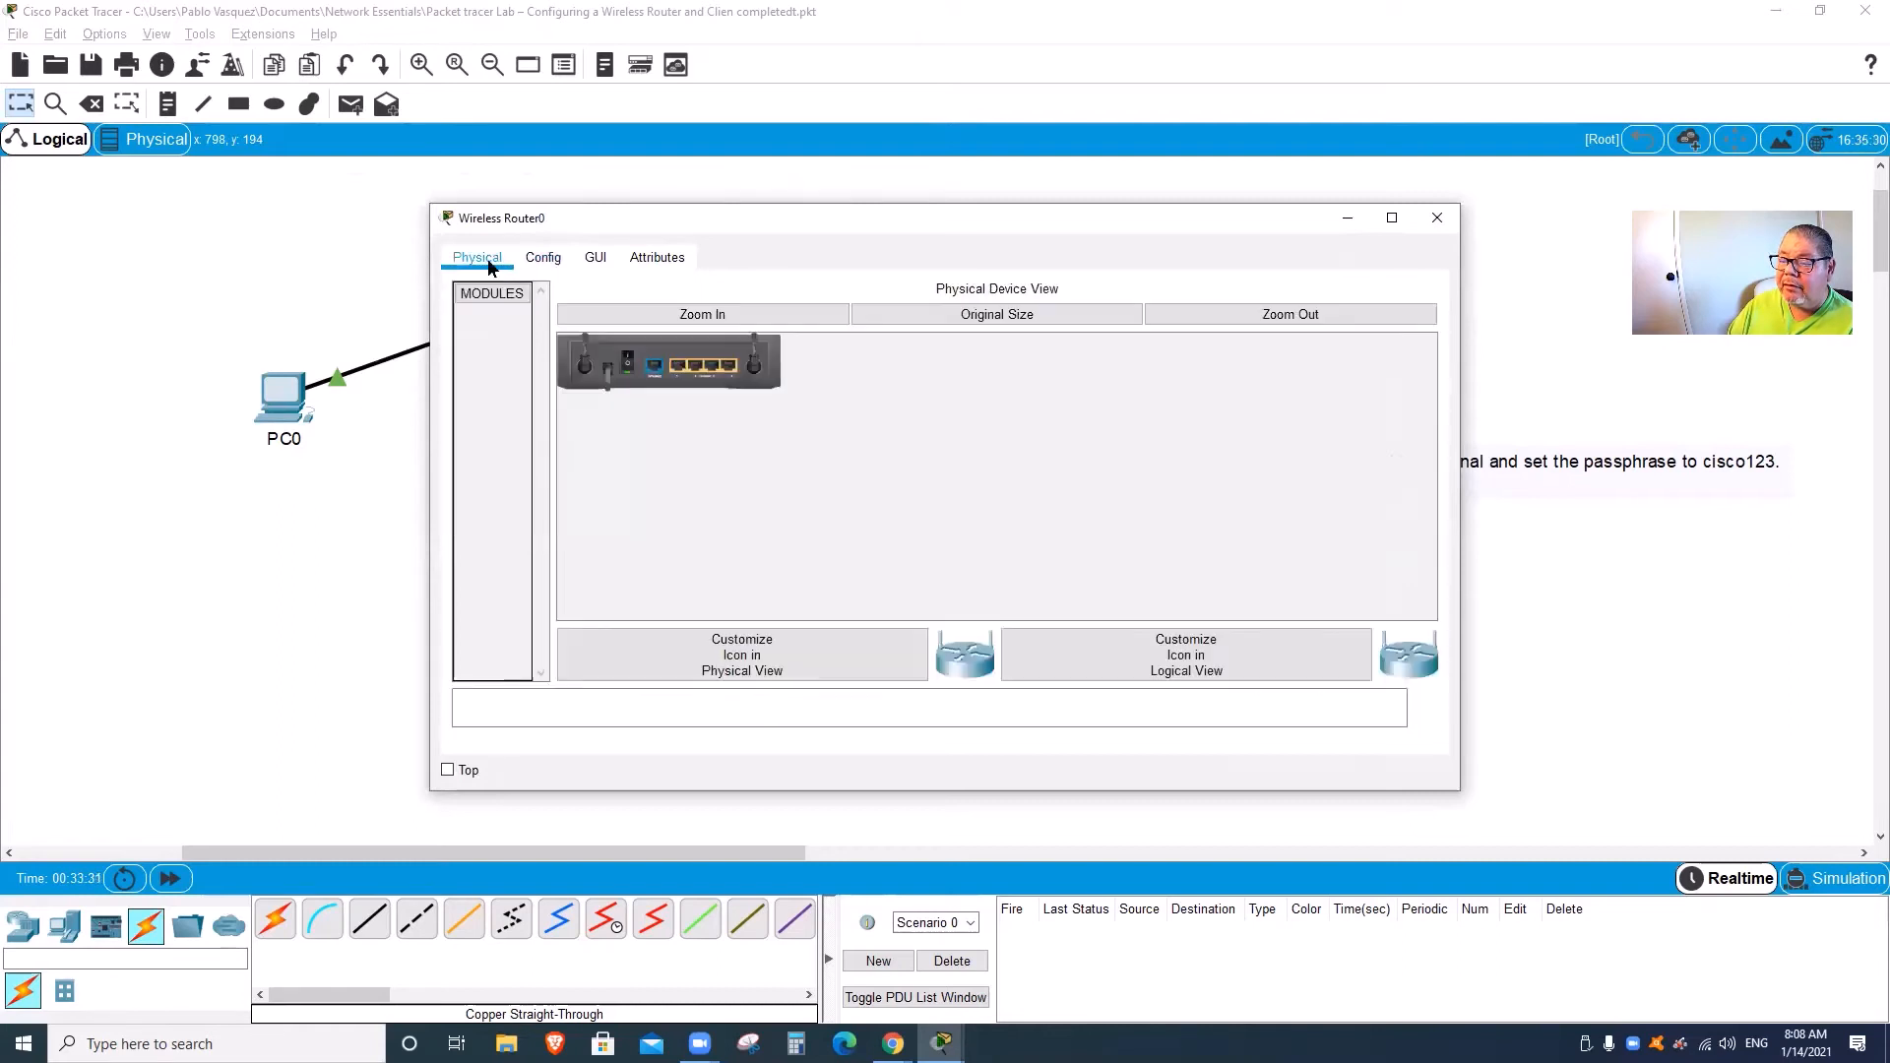
pyautogui.click(630, 368)
pyautogui.click(738, 315)
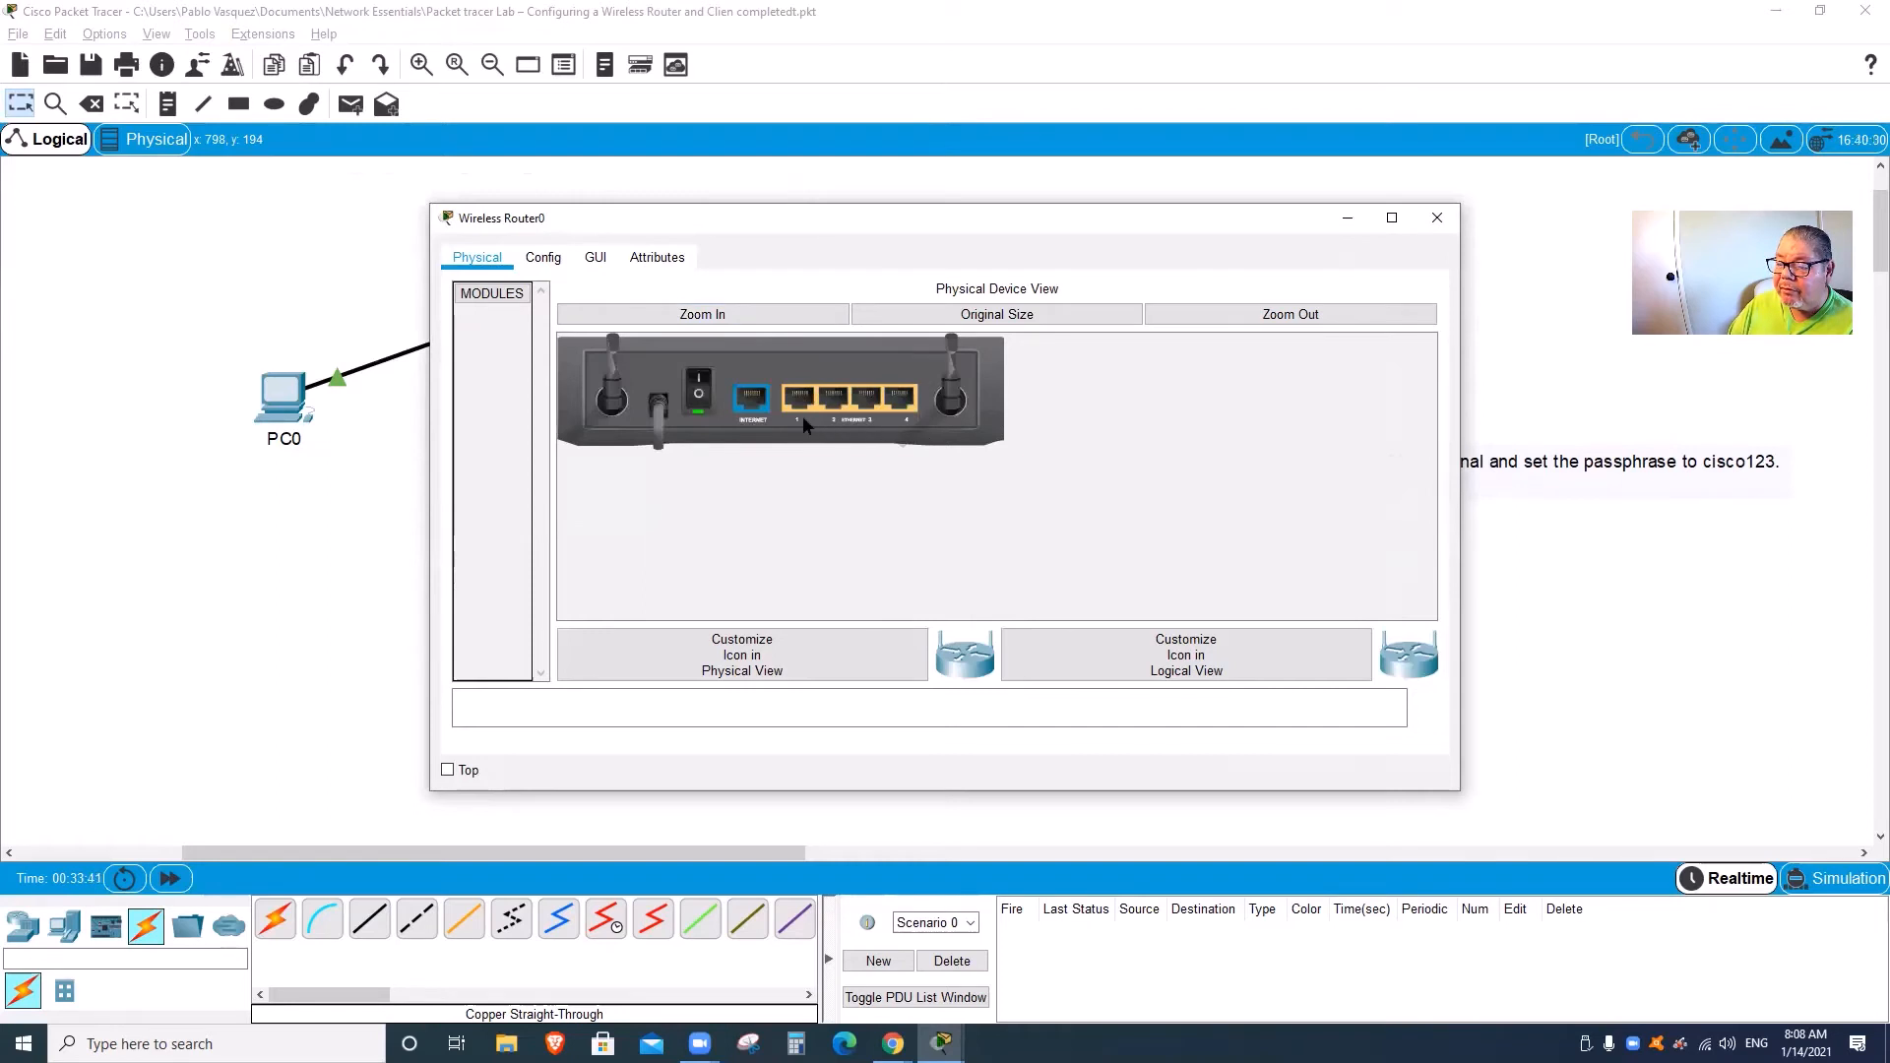
pyautogui.click(548, 266)
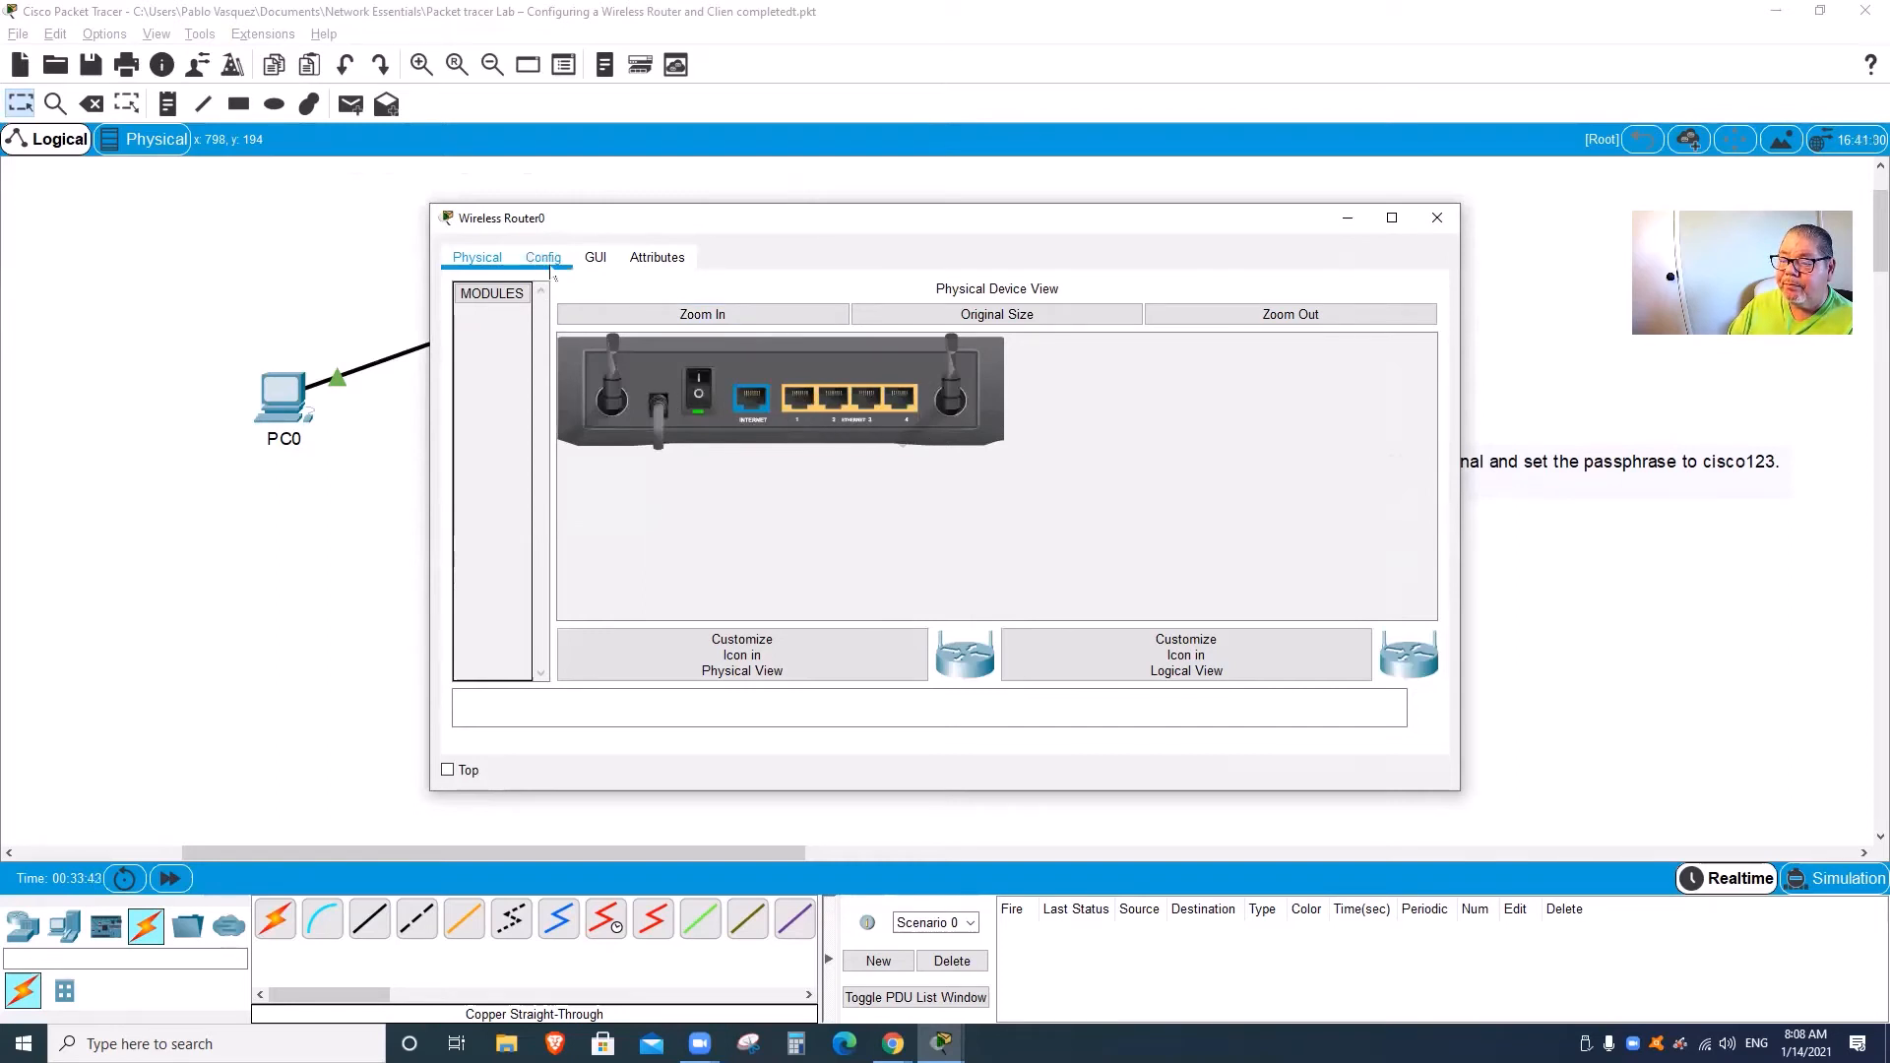
pyautogui.click(594, 258)
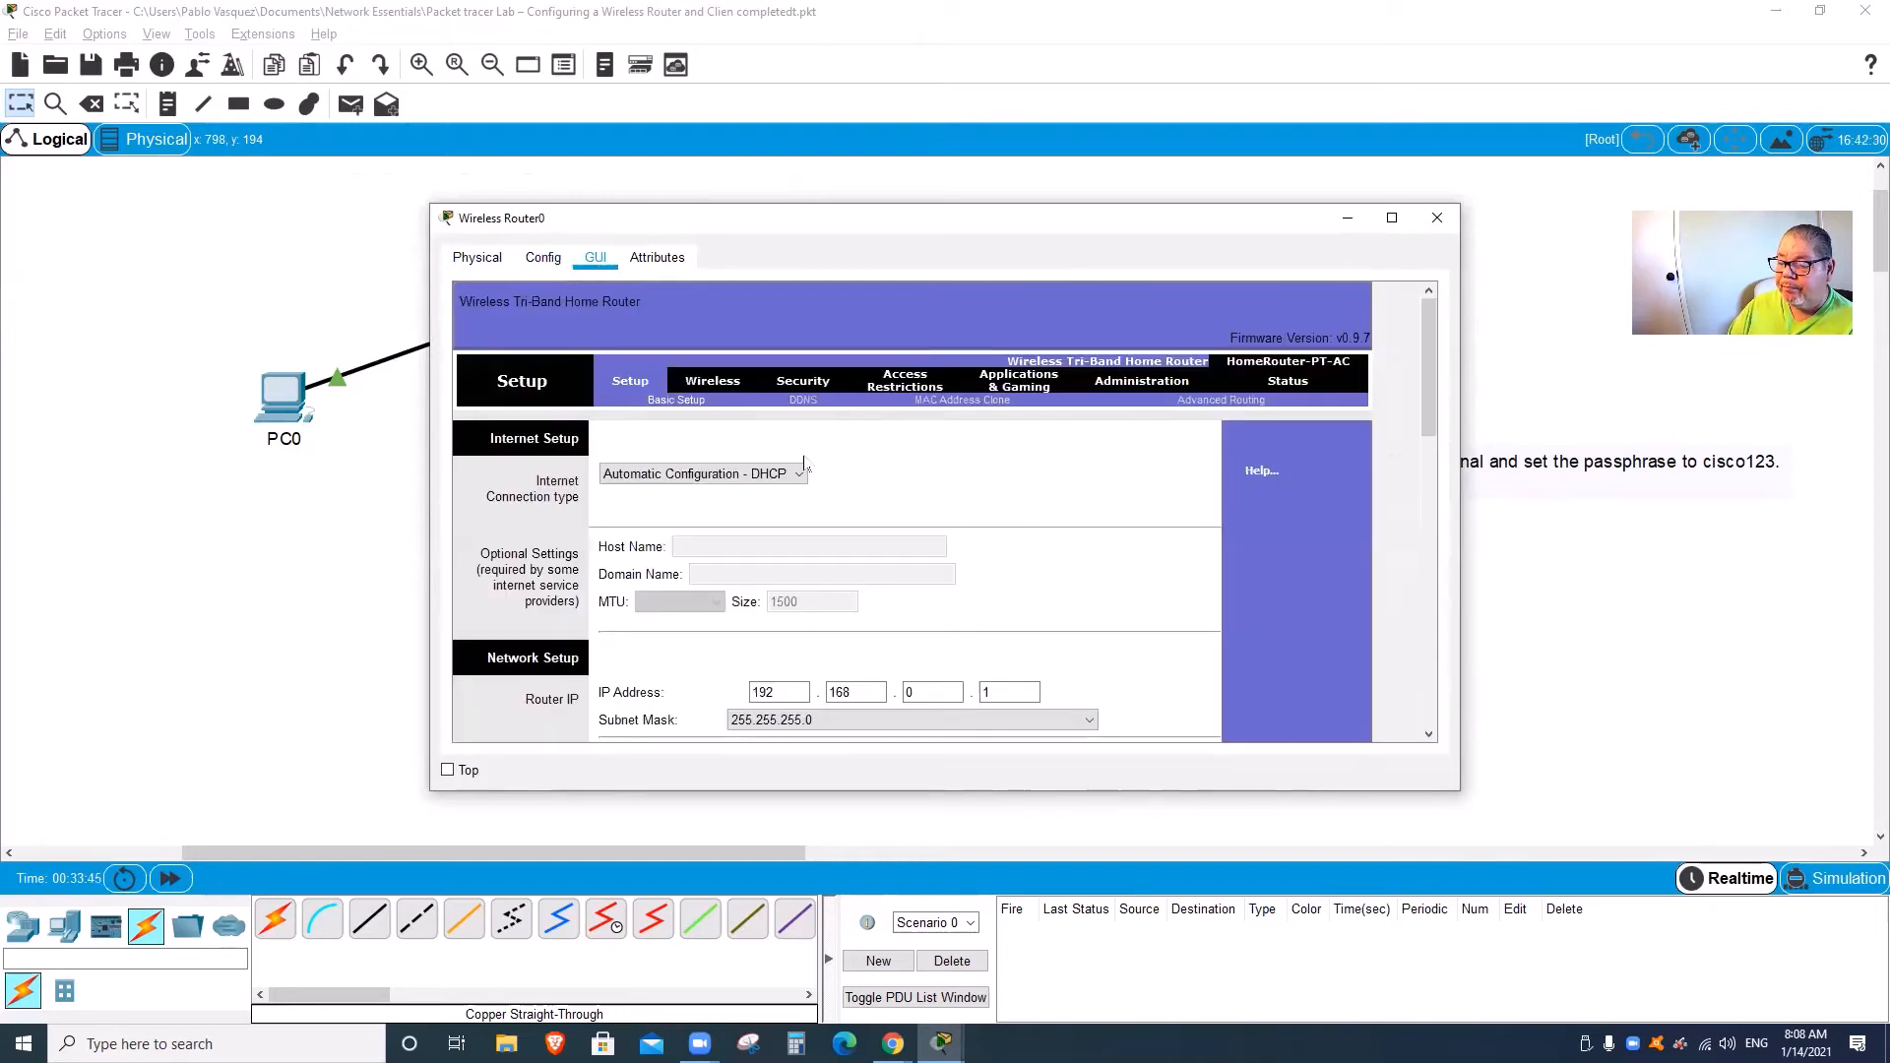
pyautogui.click(551, 262)
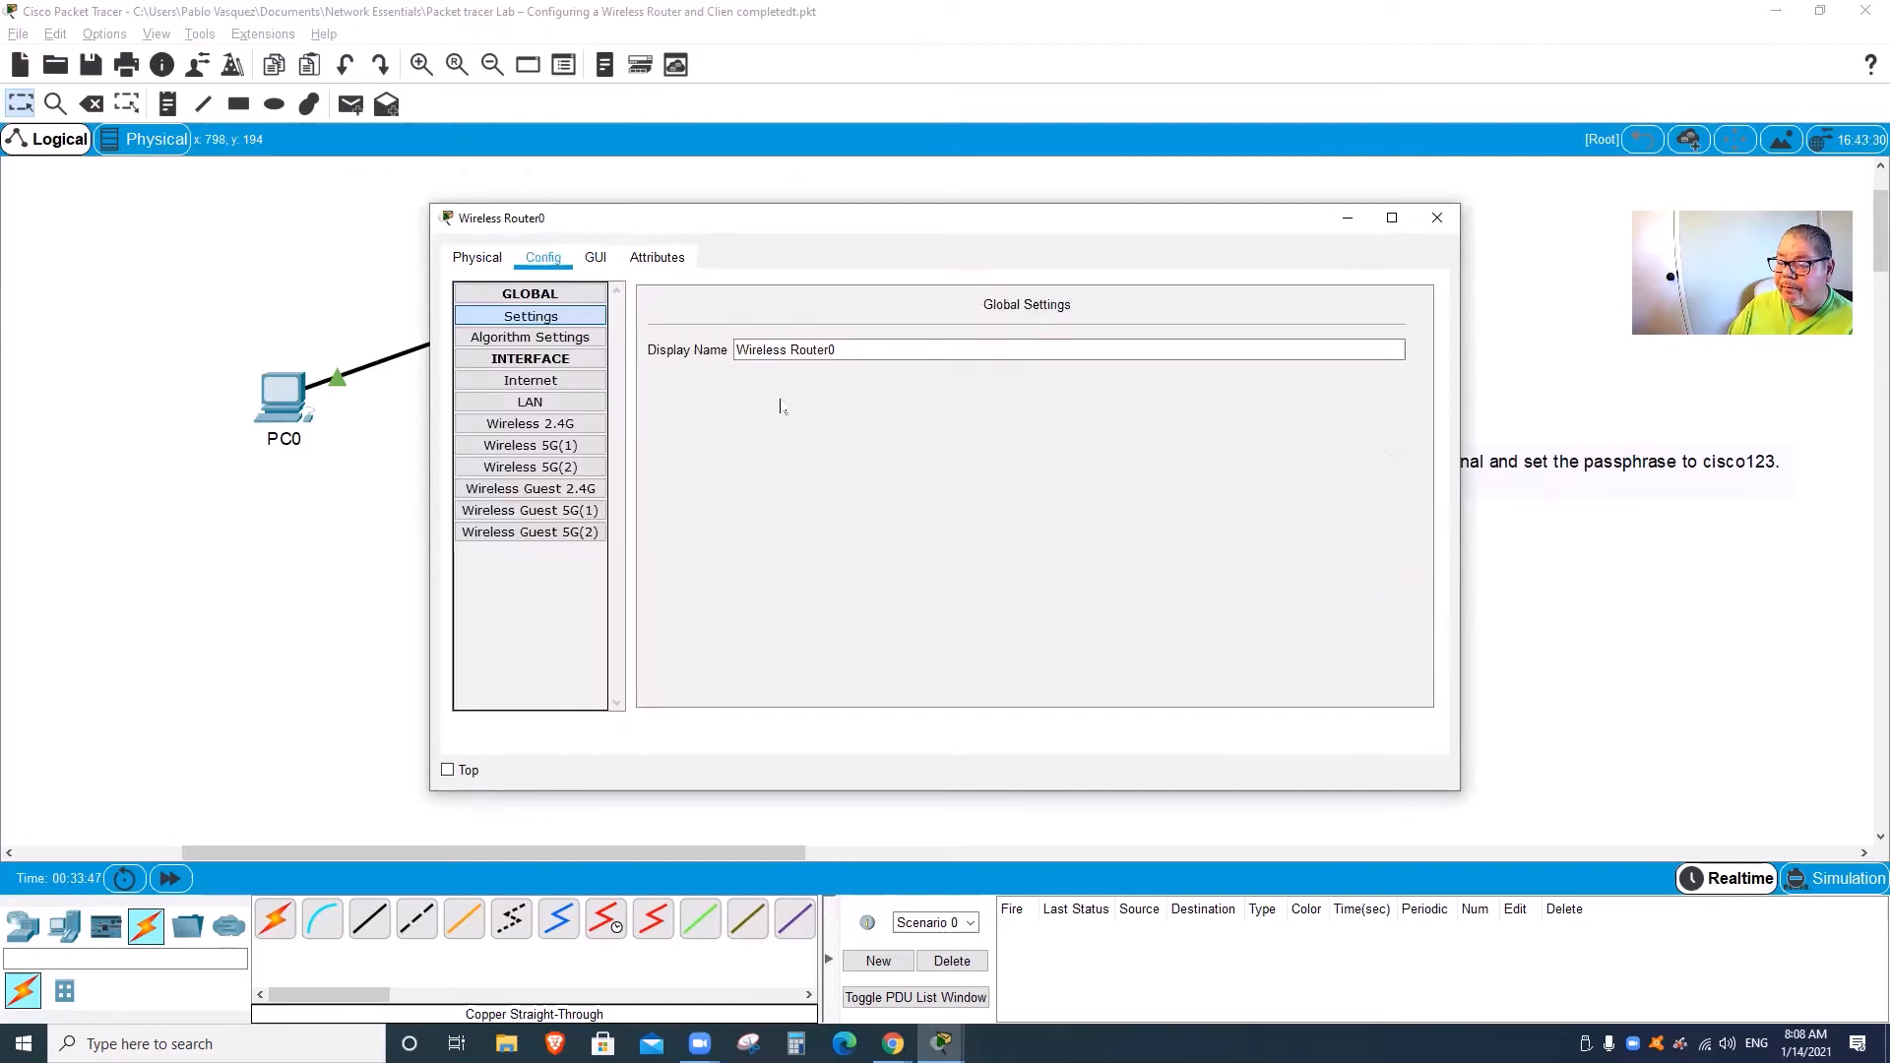
pyautogui.click(595, 258)
pyautogui.scroll(-6, 830, 476)
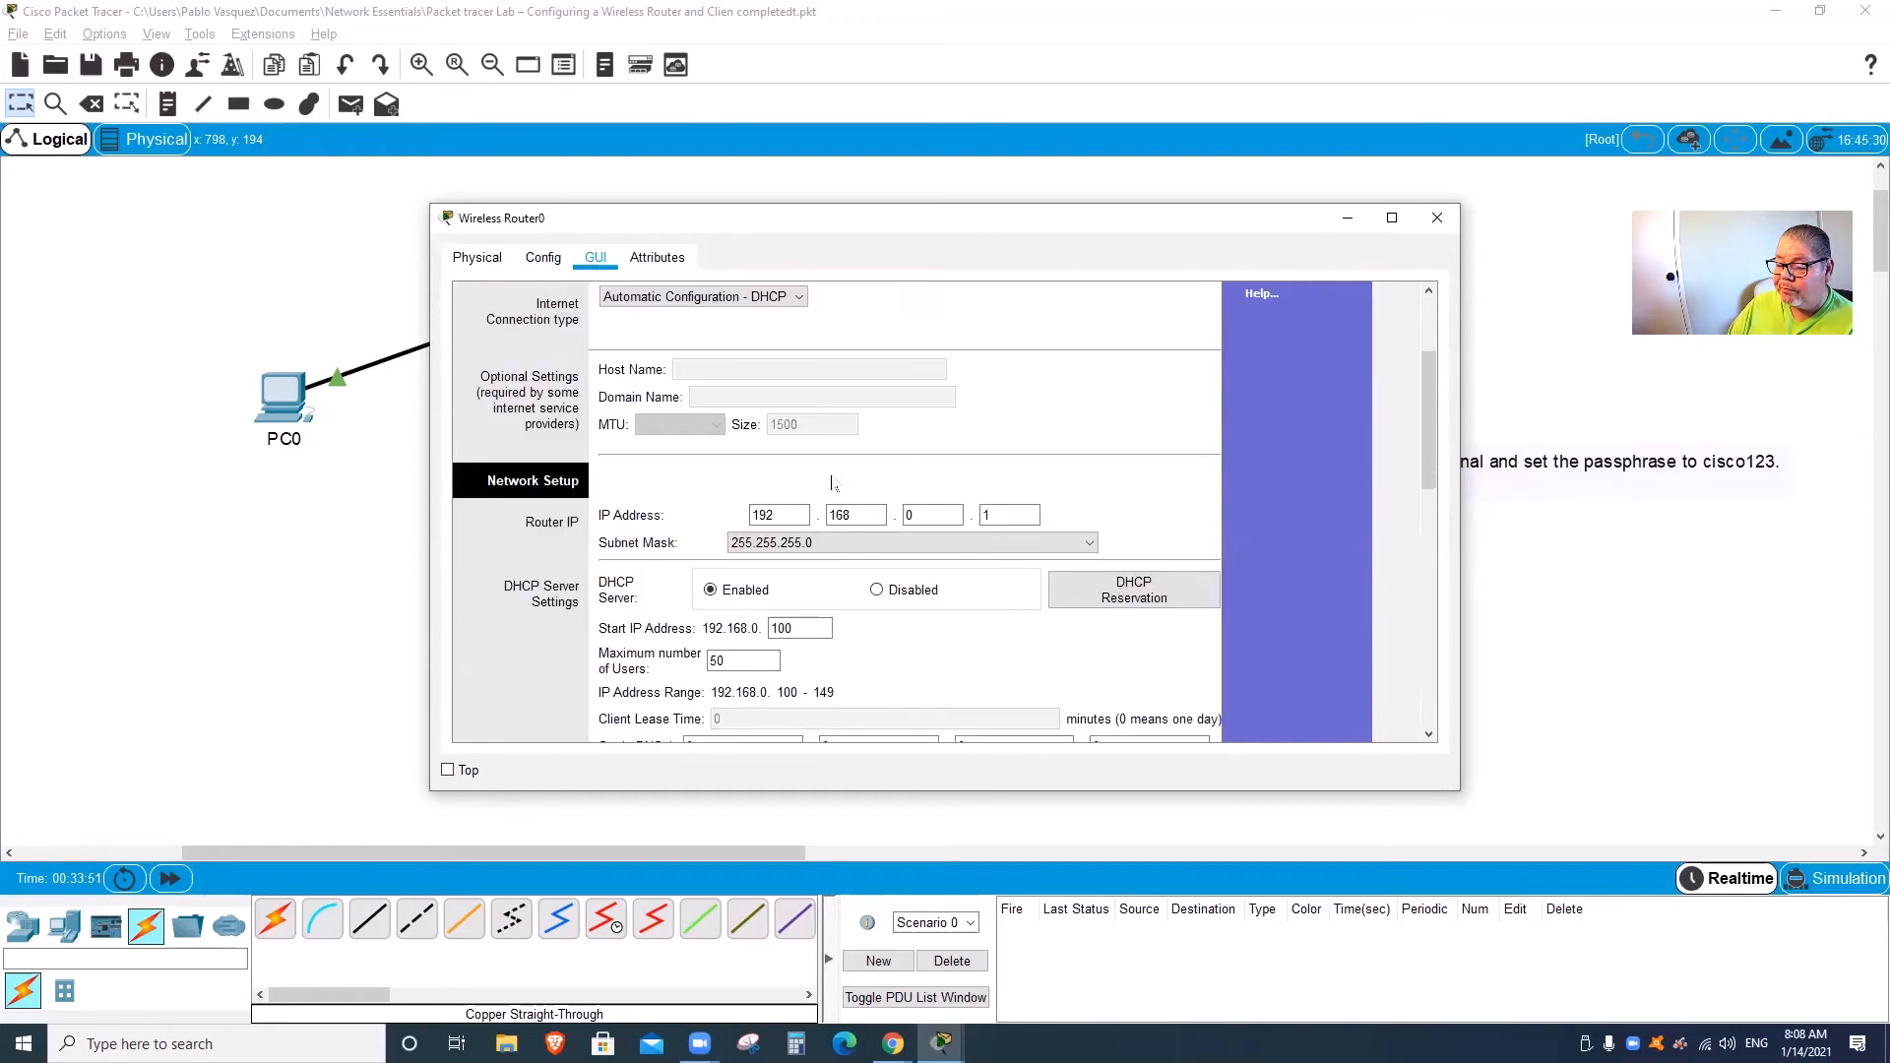
pyautogui.scroll(-3, 829, 480)
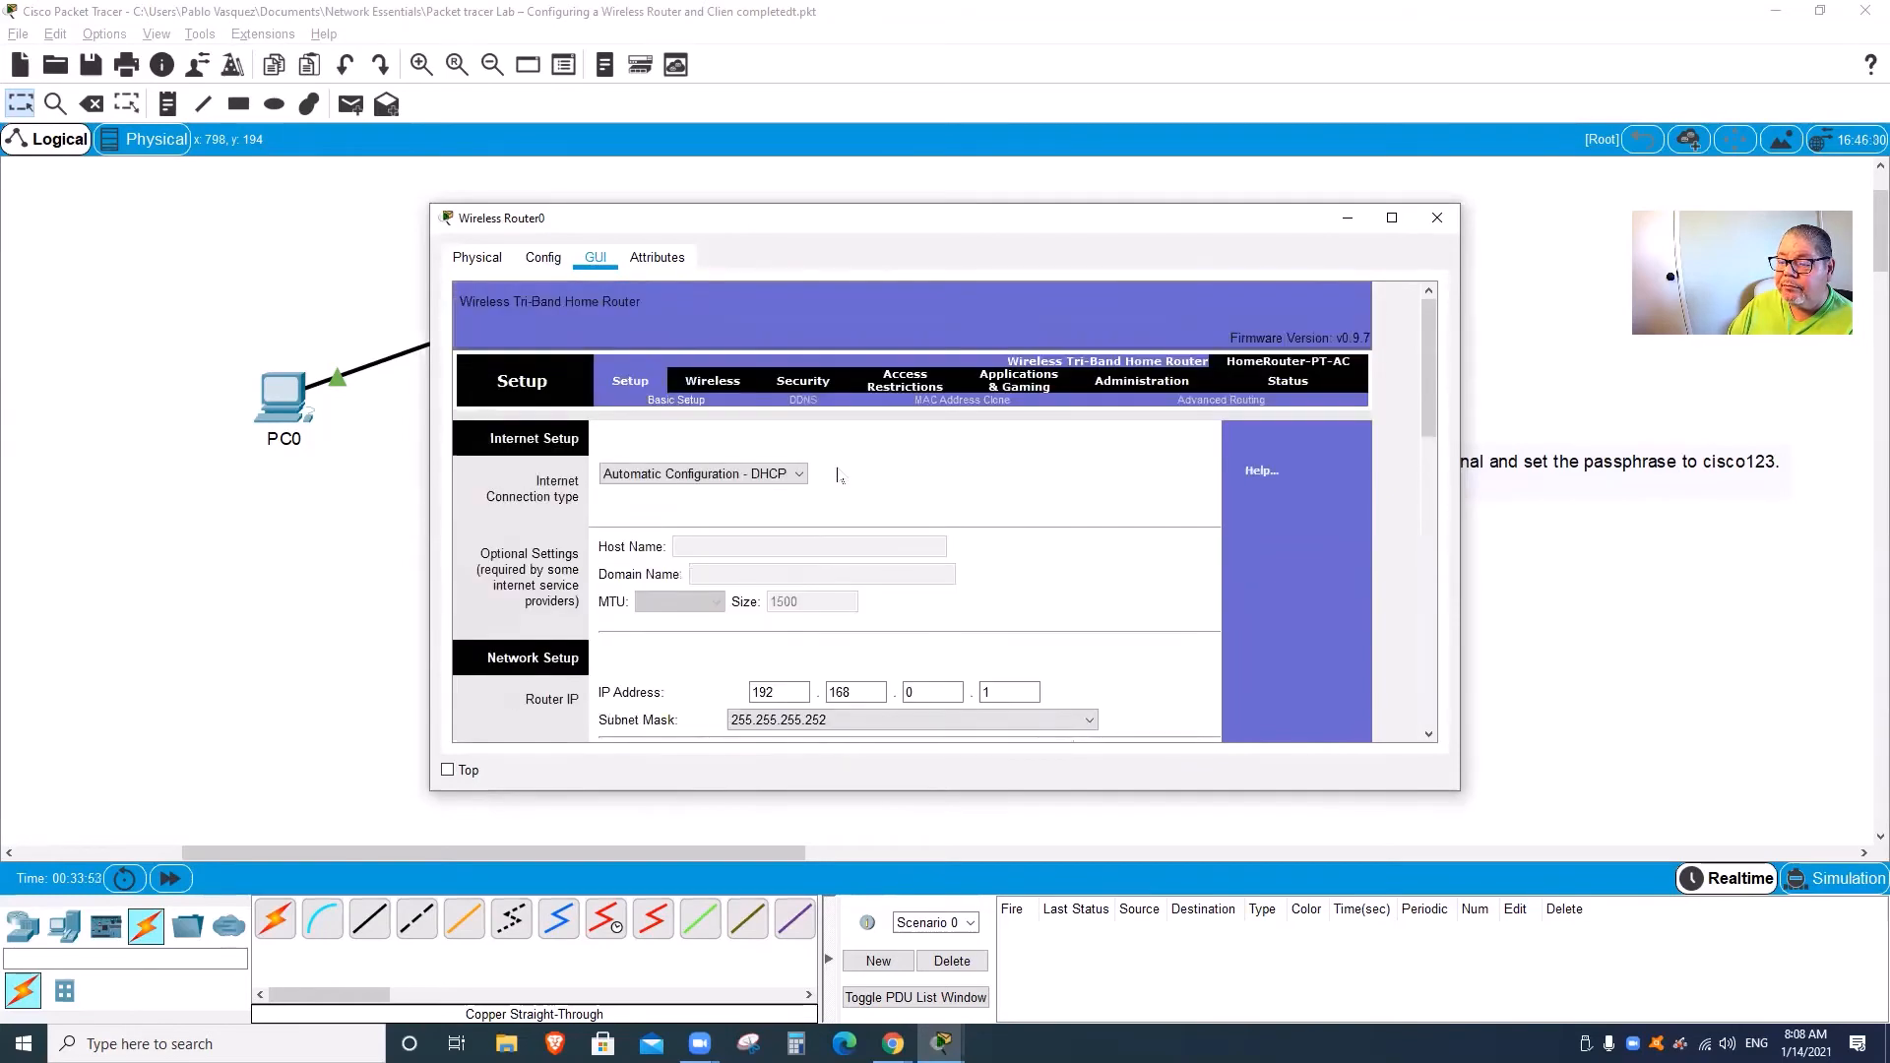
pyautogui.click(718, 384)
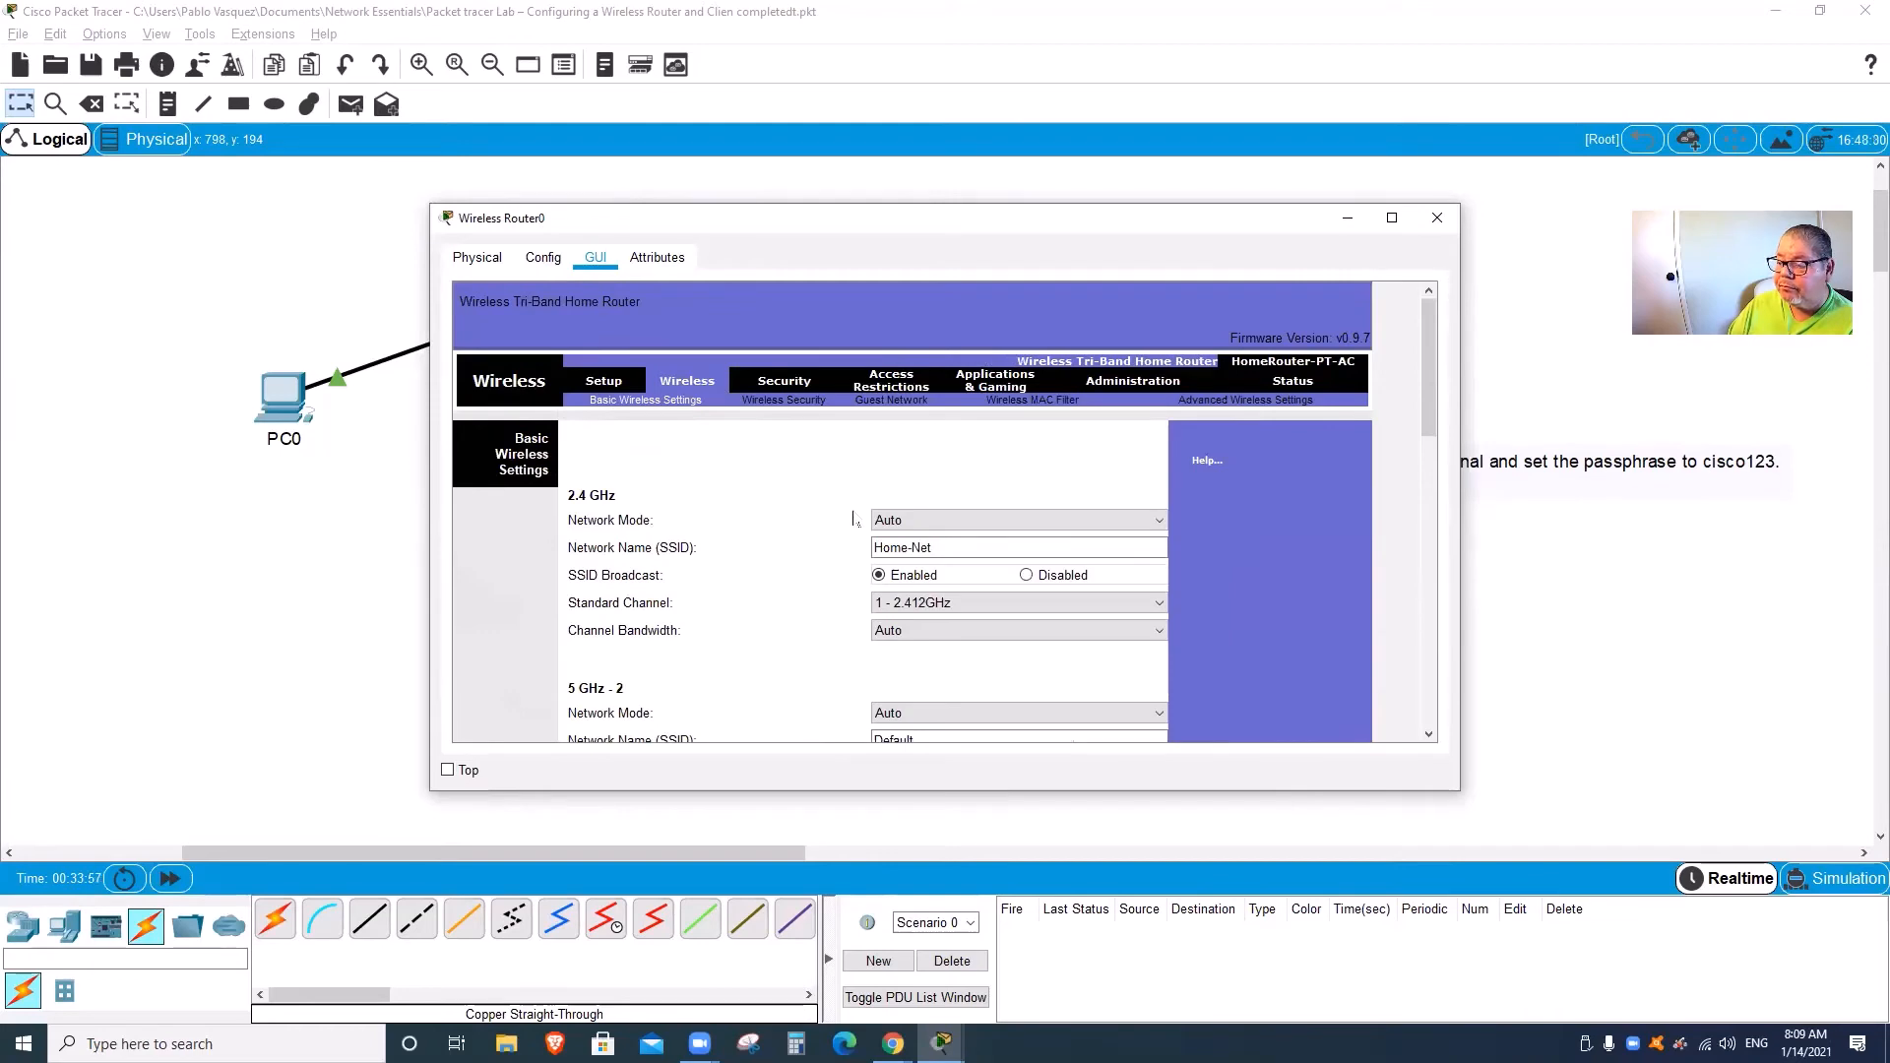
pyautogui.click(1436, 219)
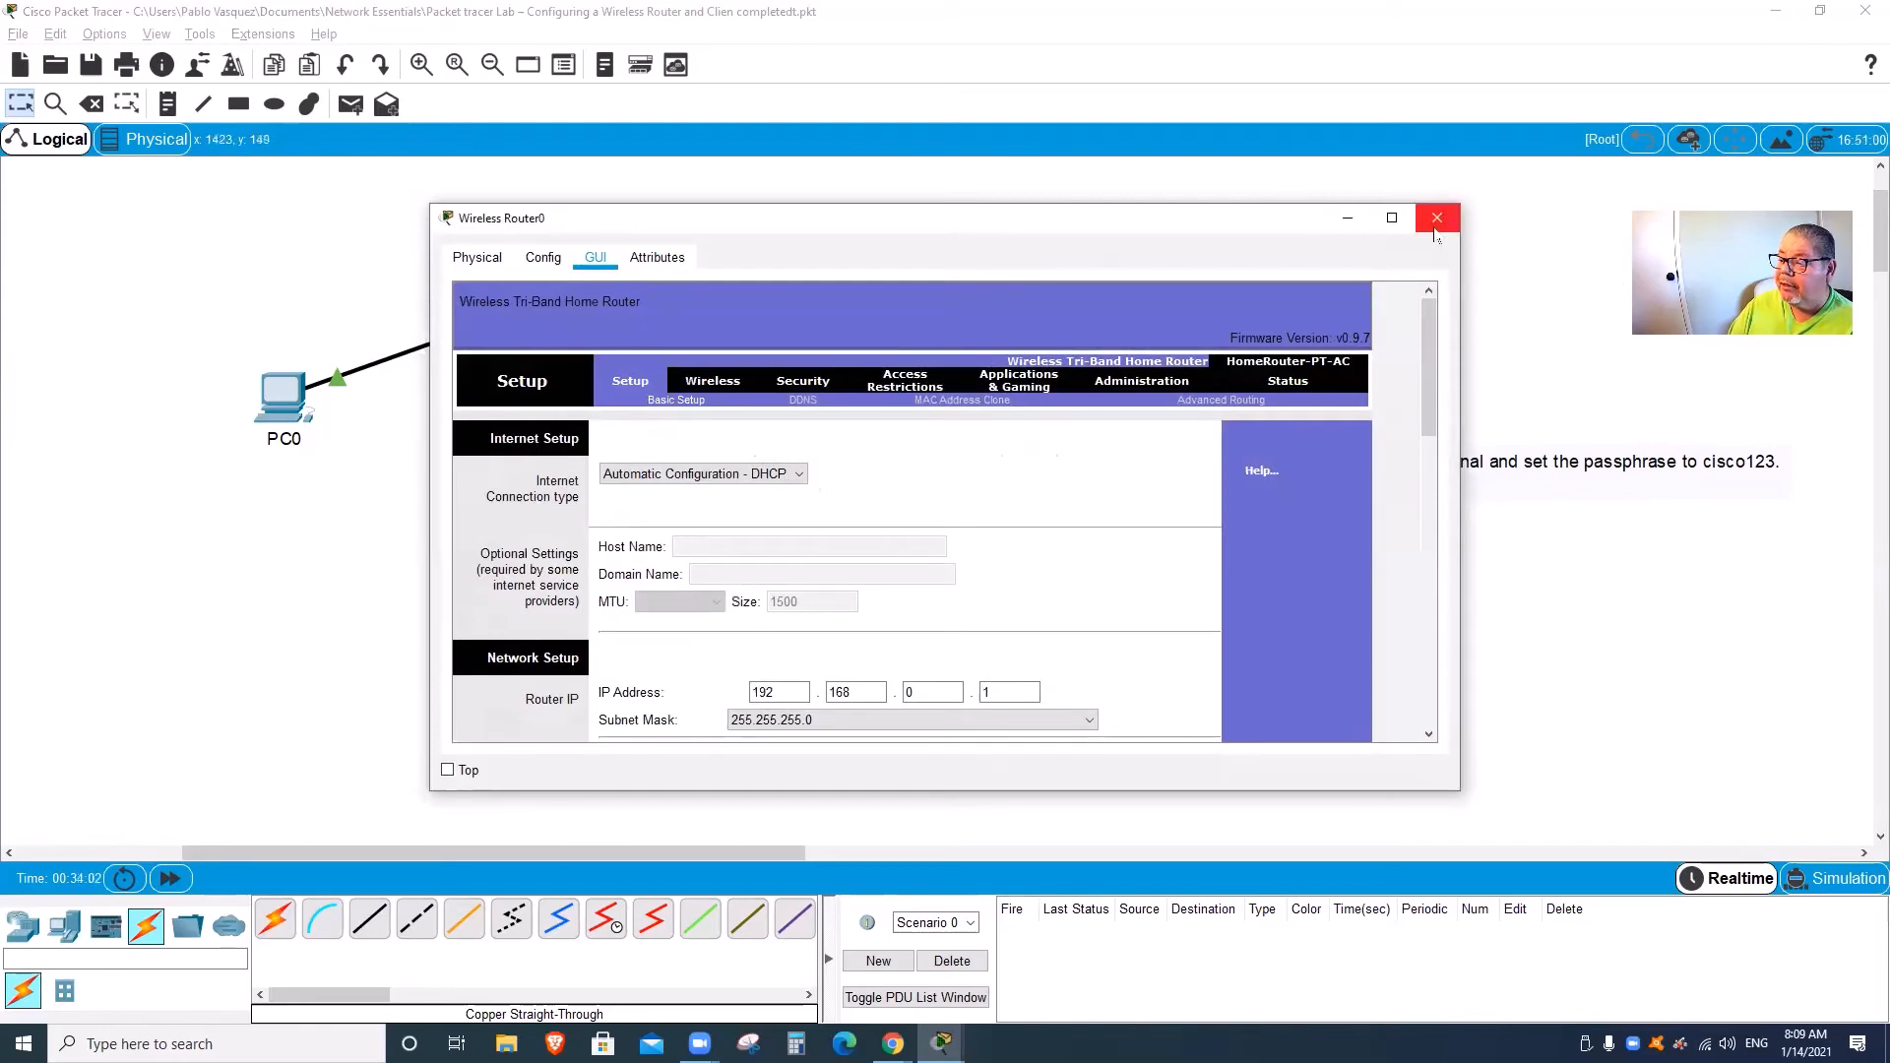
pyautogui.click(1437, 218)
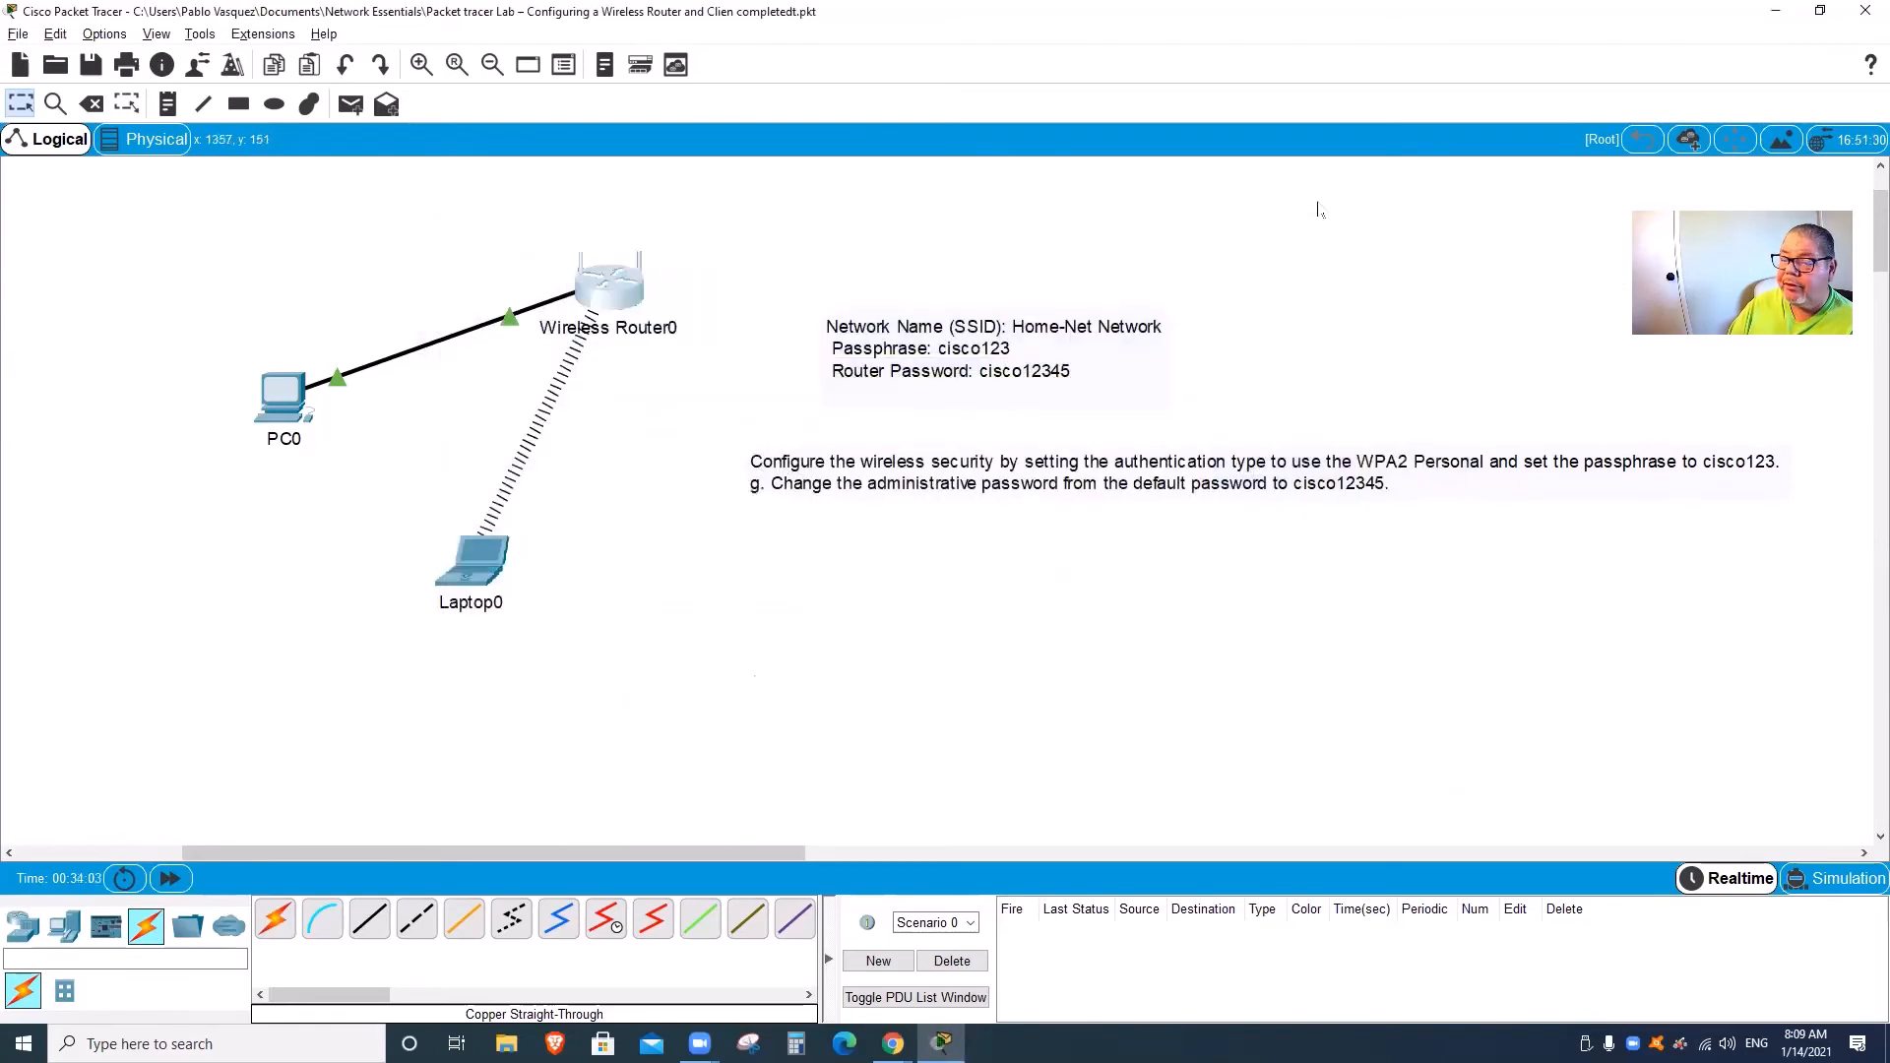
# Step: Delete Wireless Router0 and place a new HomeRouter-PT-AC, Wireless Router1, beside PC0
pyautogui.click(91, 105)
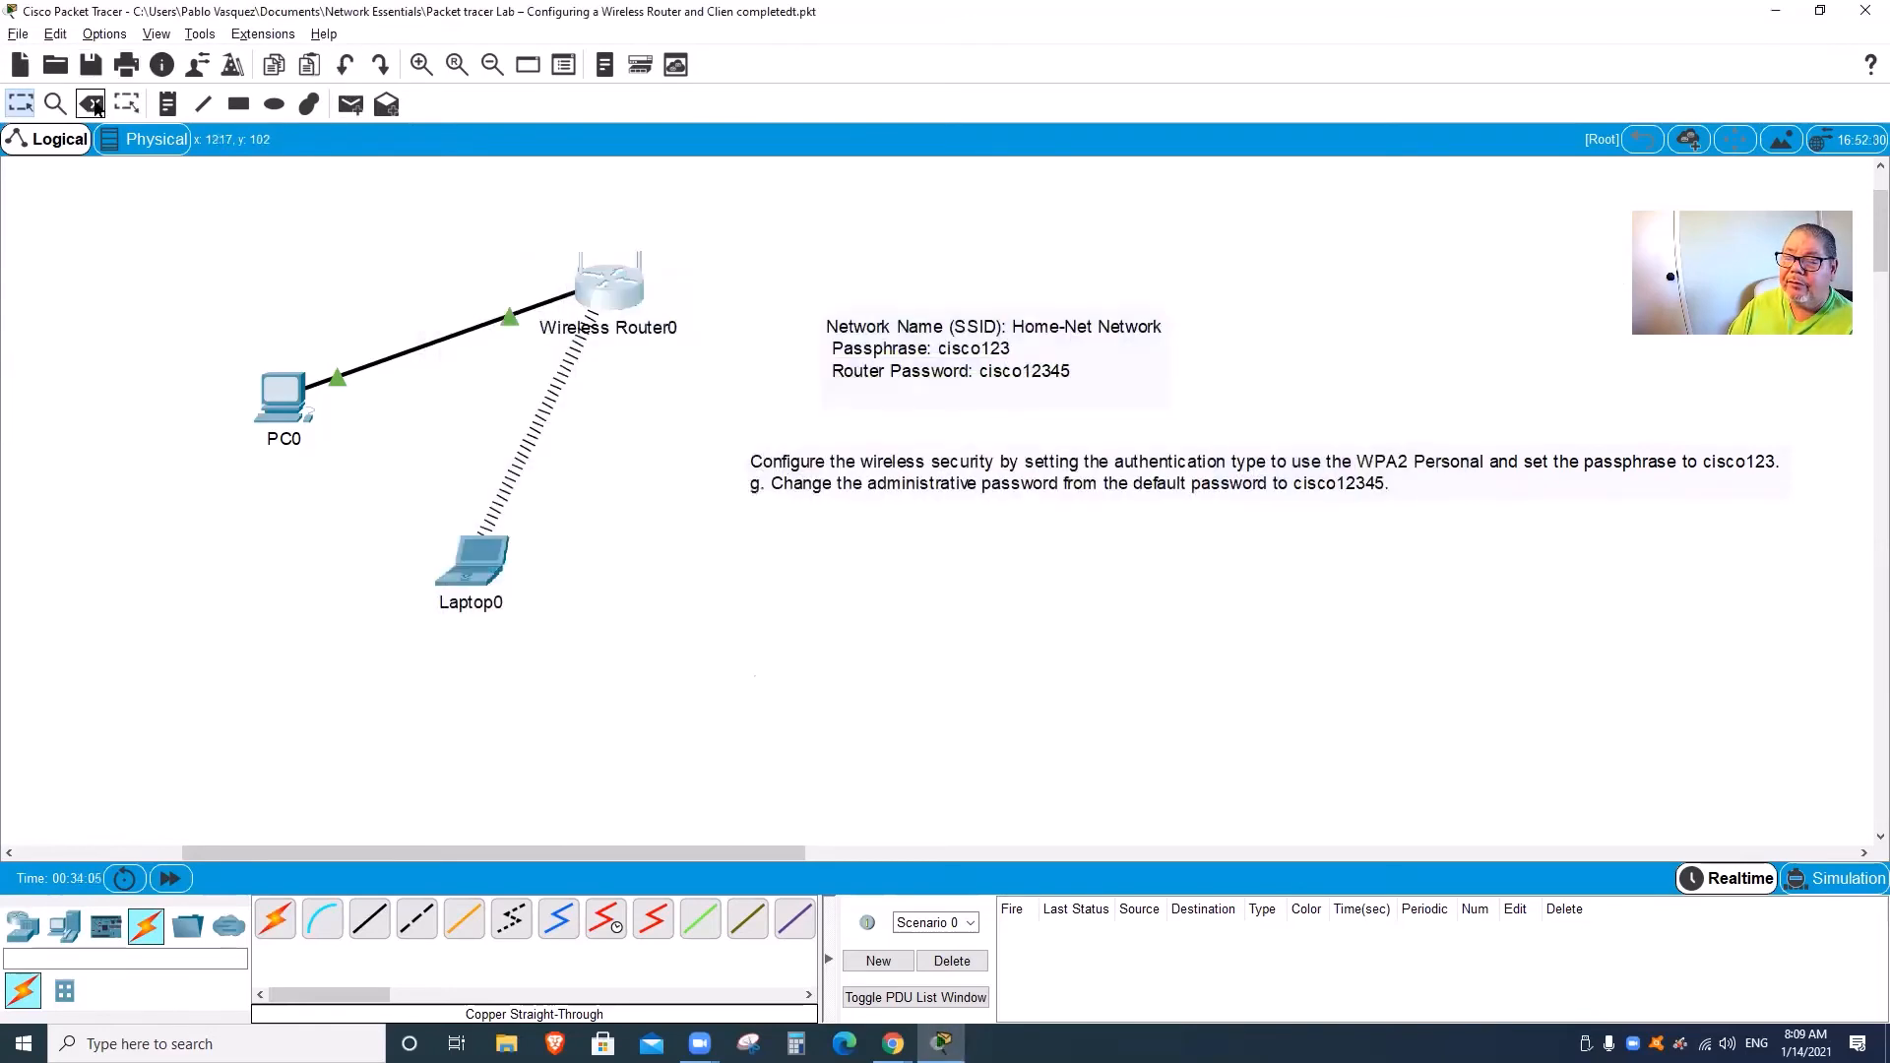
pyautogui.click(864, 548)
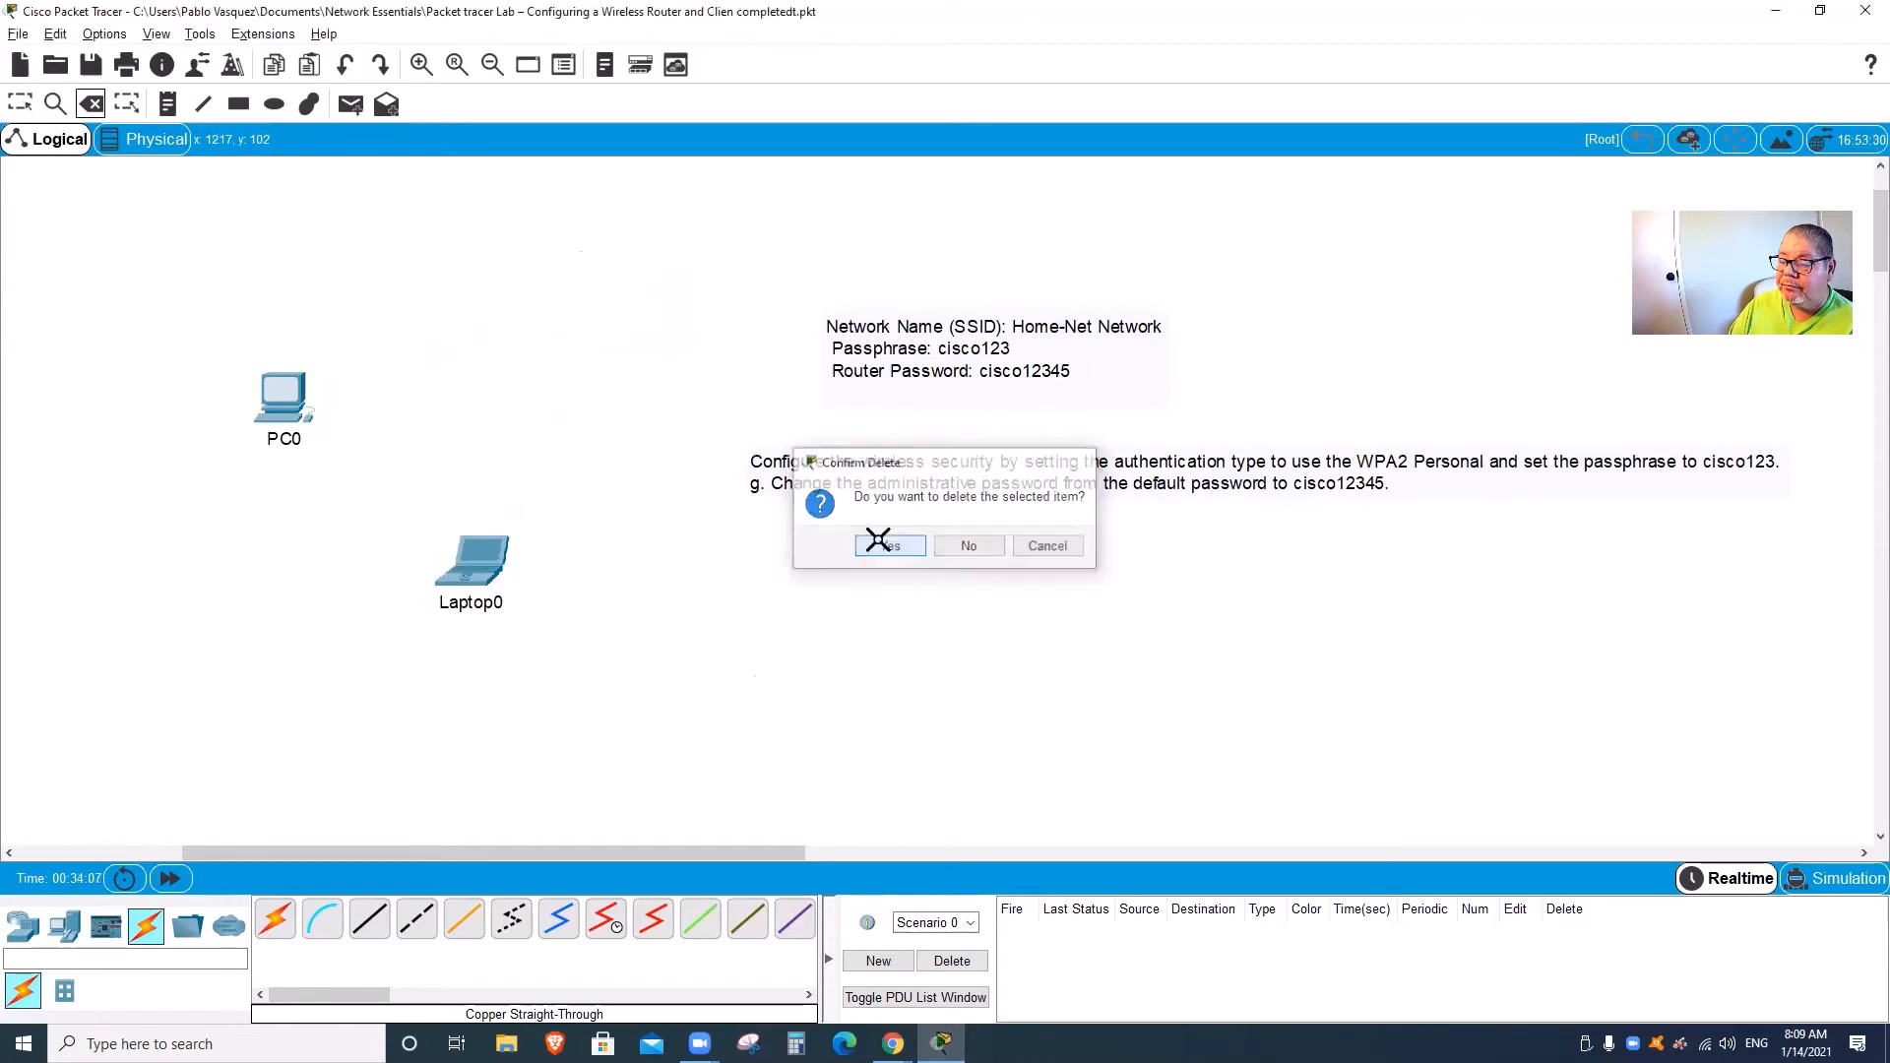
pyautogui.click(23, 926)
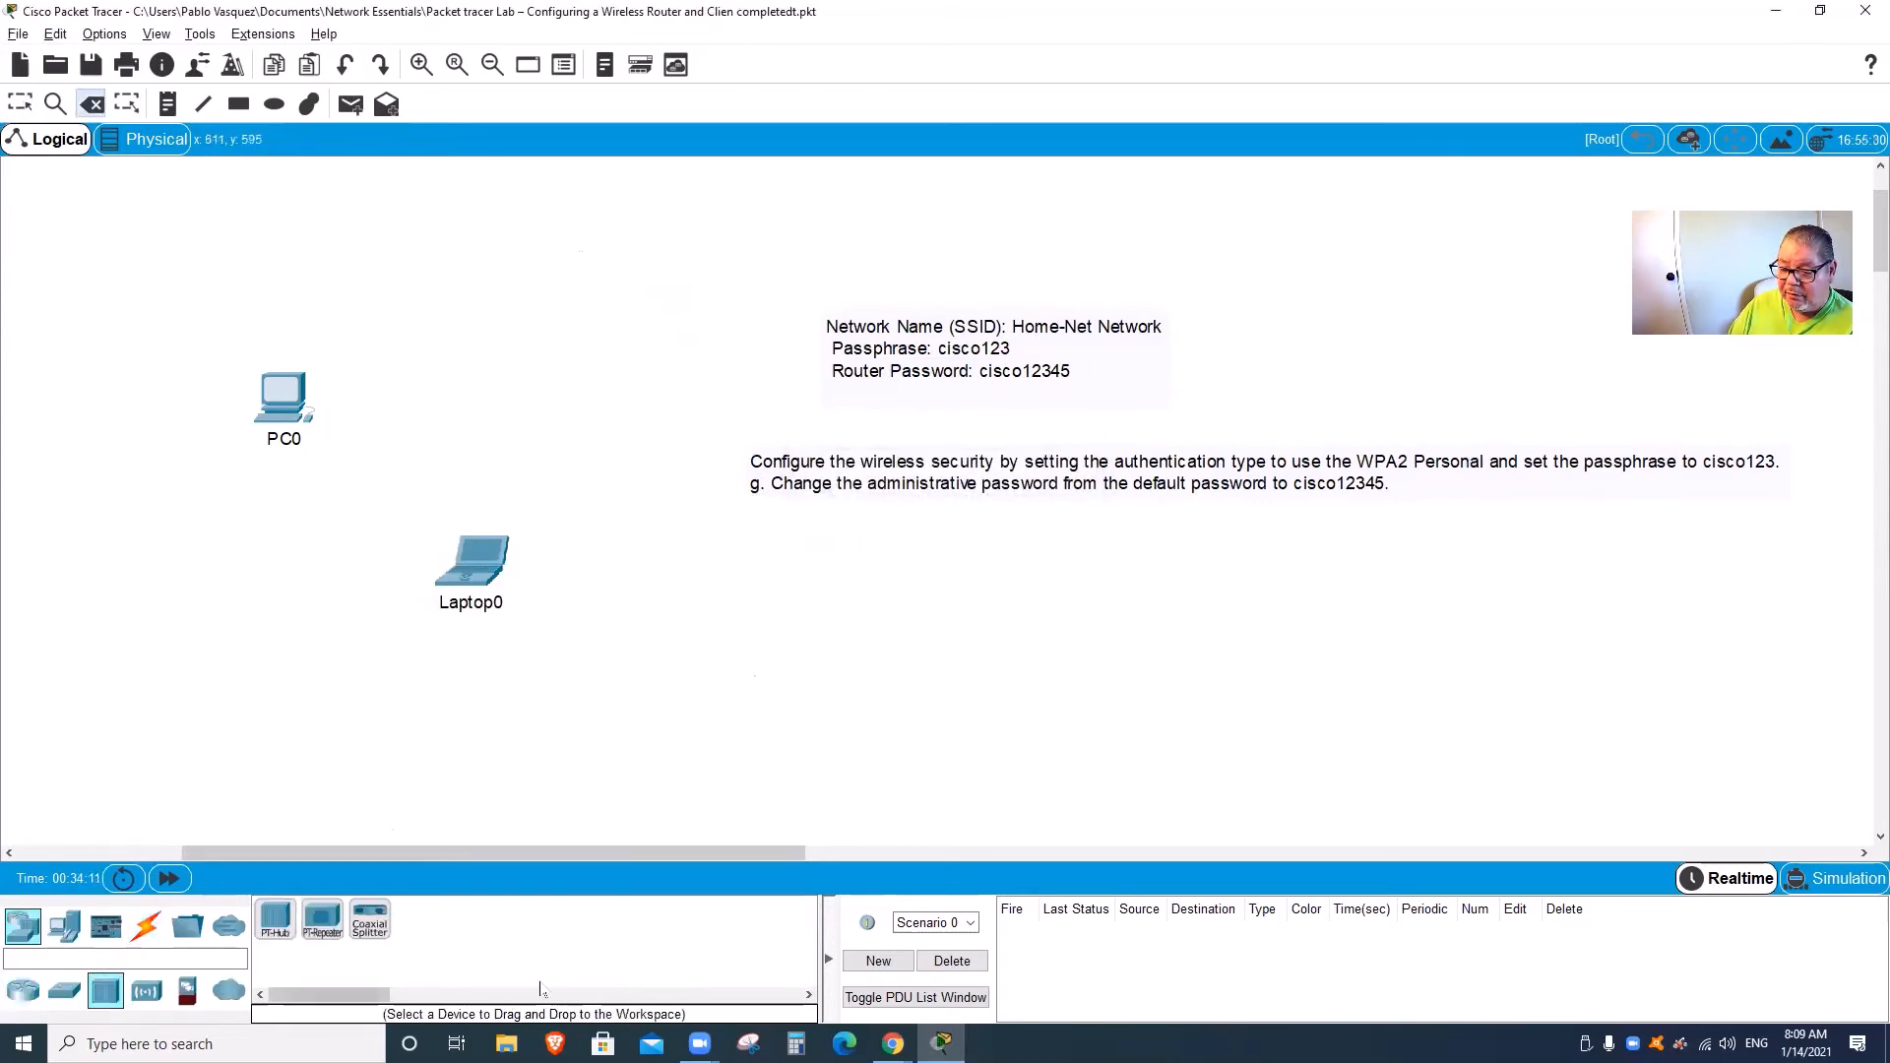
pyautogui.click(146, 990)
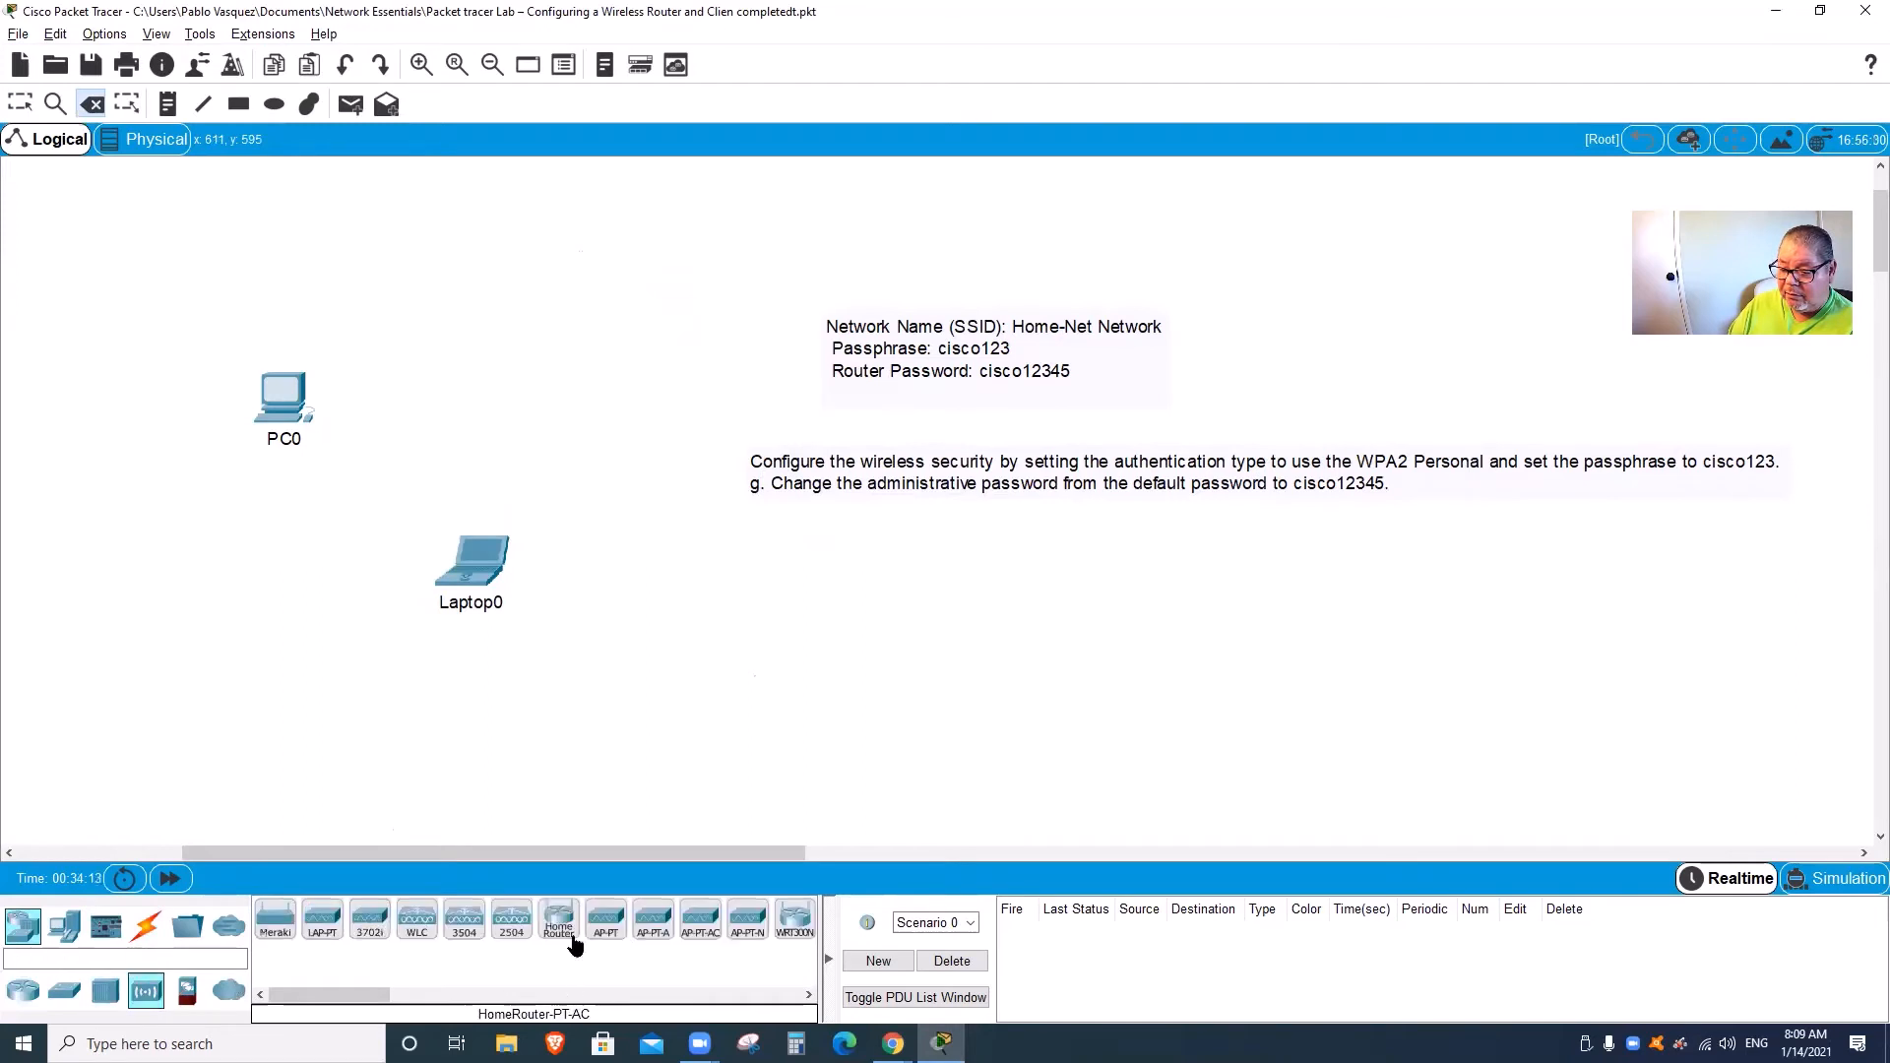
pyautogui.moveTo(558, 923); pyautogui.dragTo(592, 309)
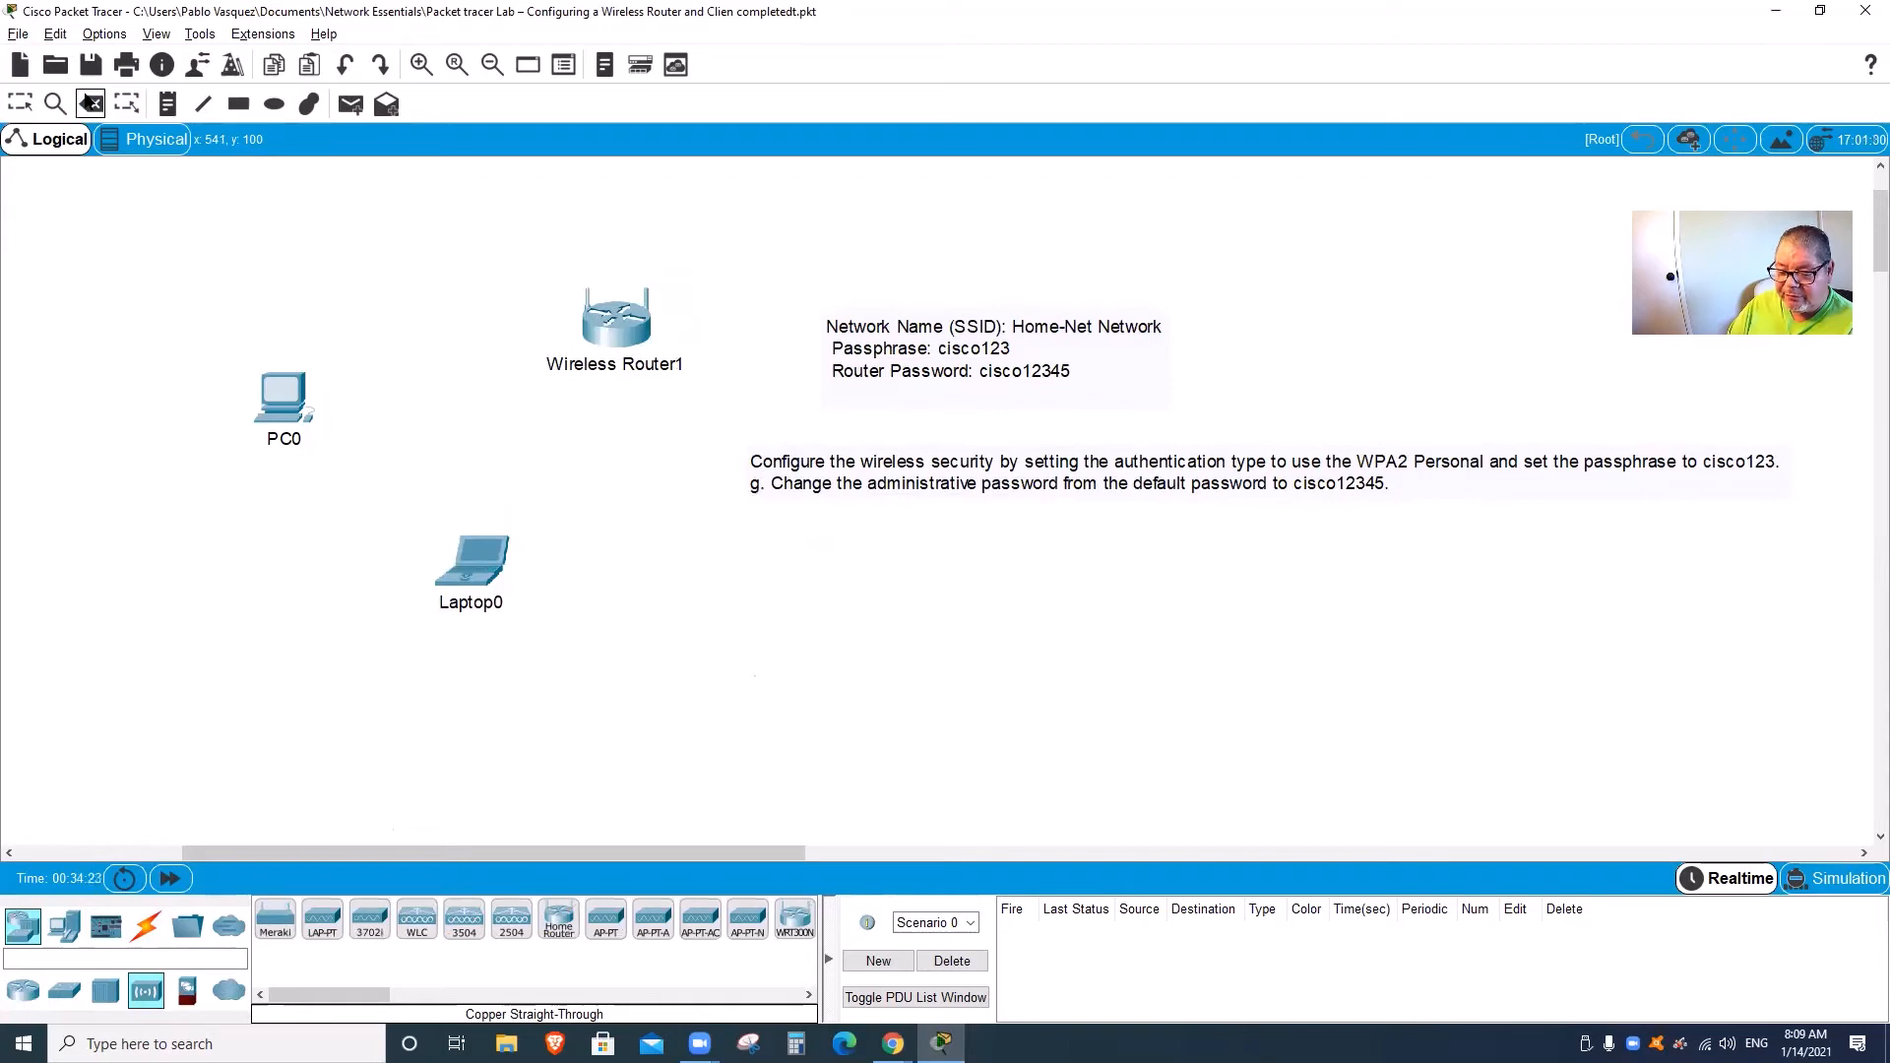
pyautogui.press('Escape')
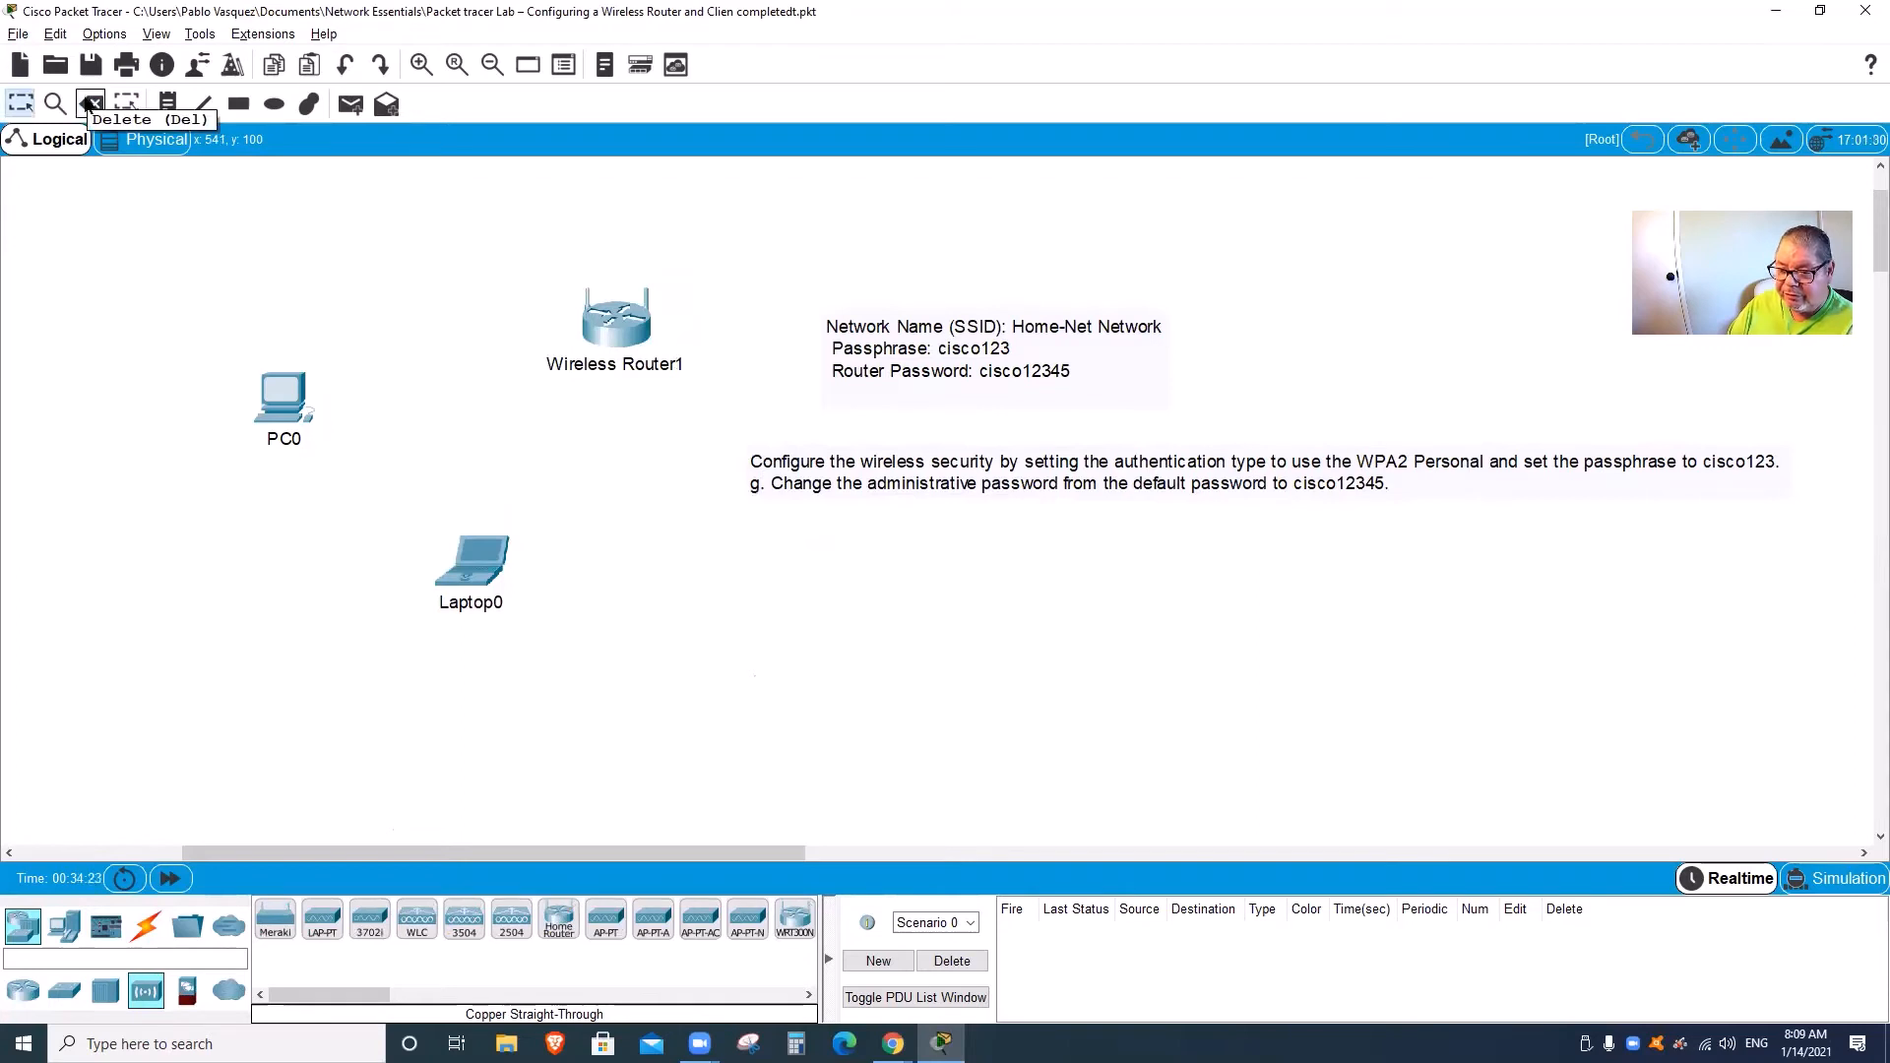
pyautogui.click(145, 925)
# Step: Cable PC0's FastEthernet0 to Wireless Router1's GigabitEthernet 1 with copper straight-through
pyautogui.click(370, 918)
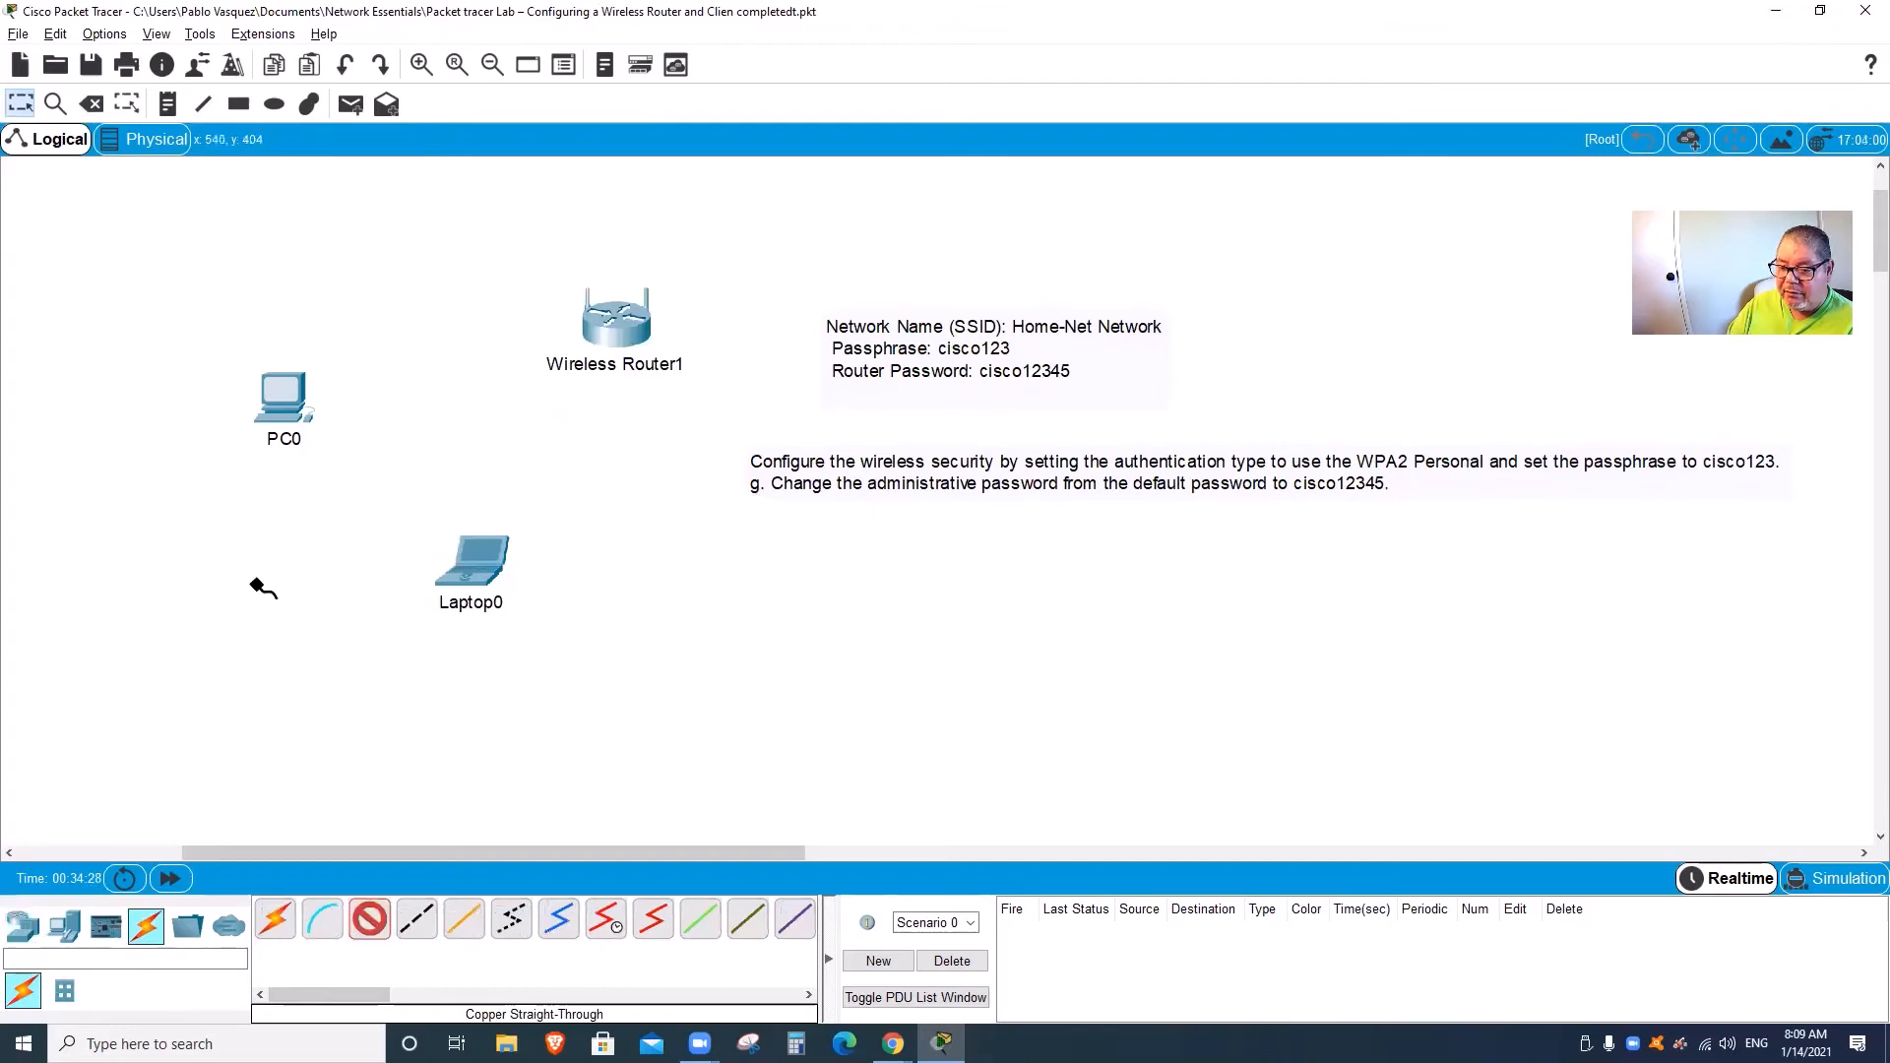
pyautogui.click(282, 406)
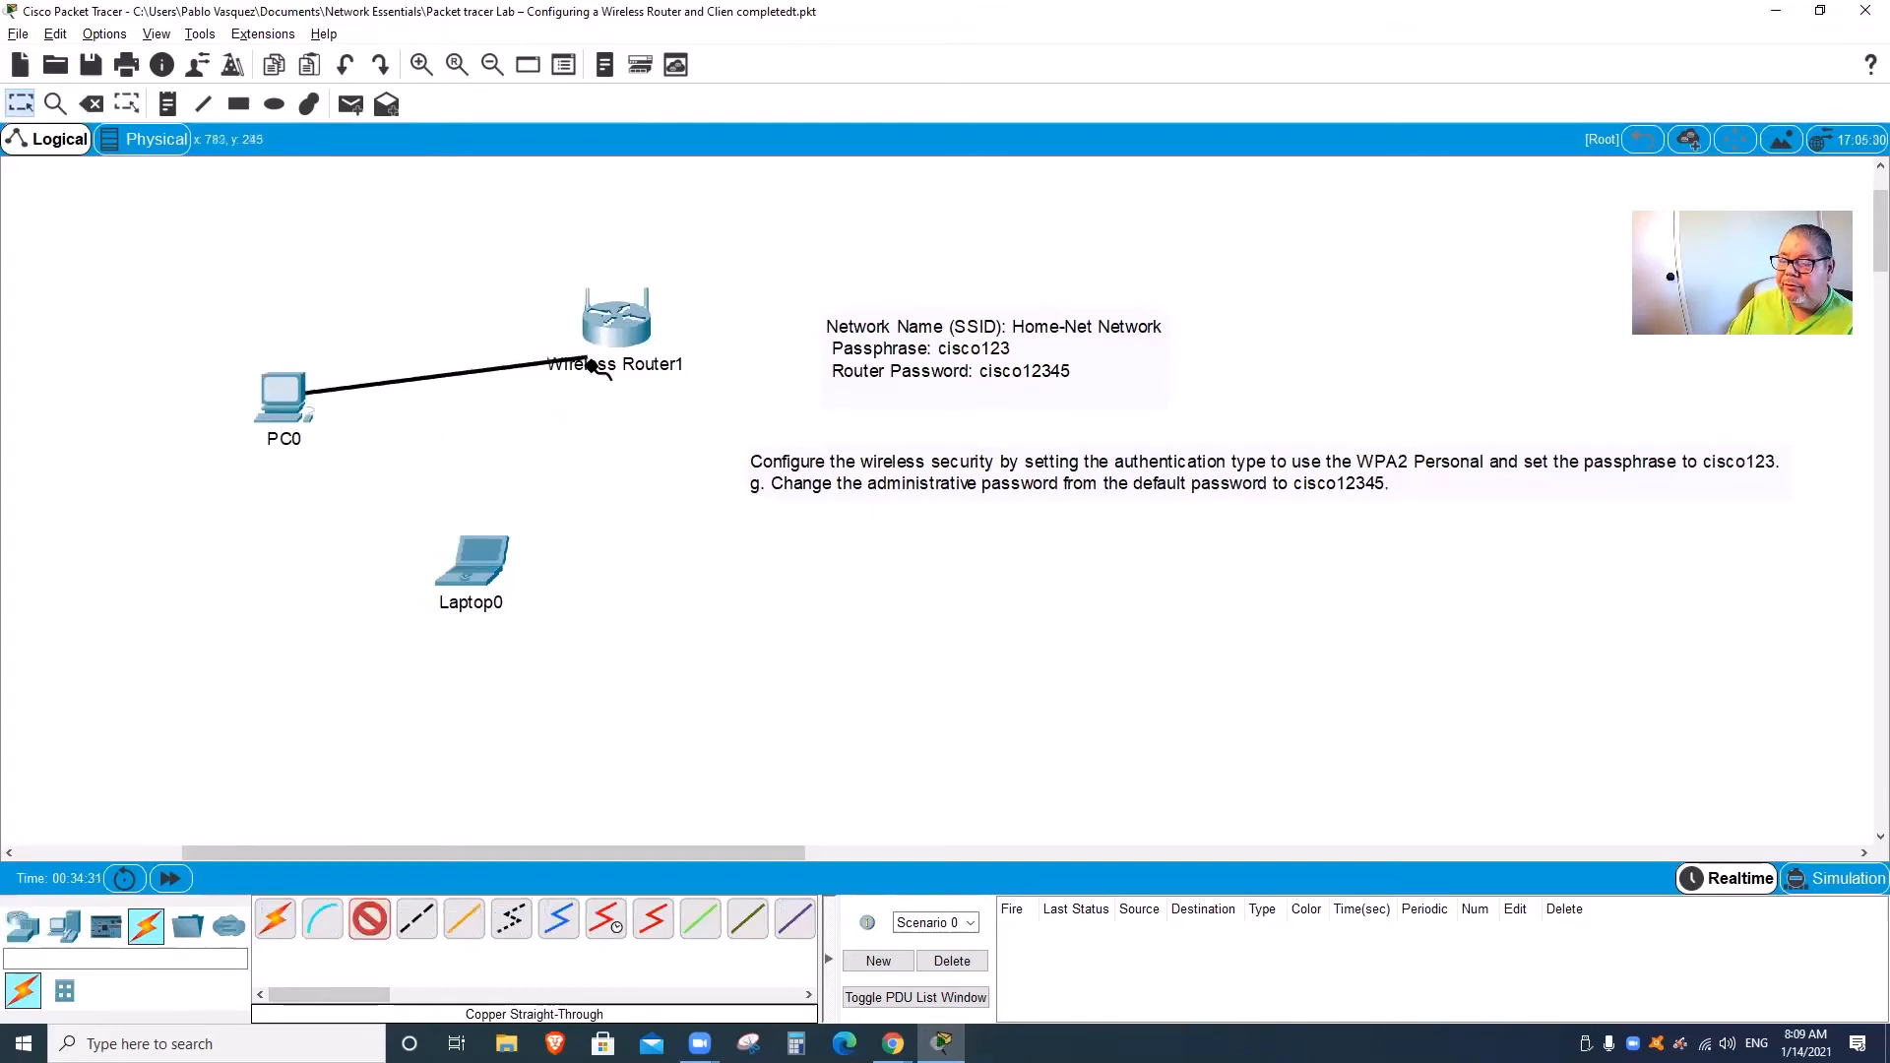
pyautogui.click(631, 328)
pyautogui.click(696, 361)
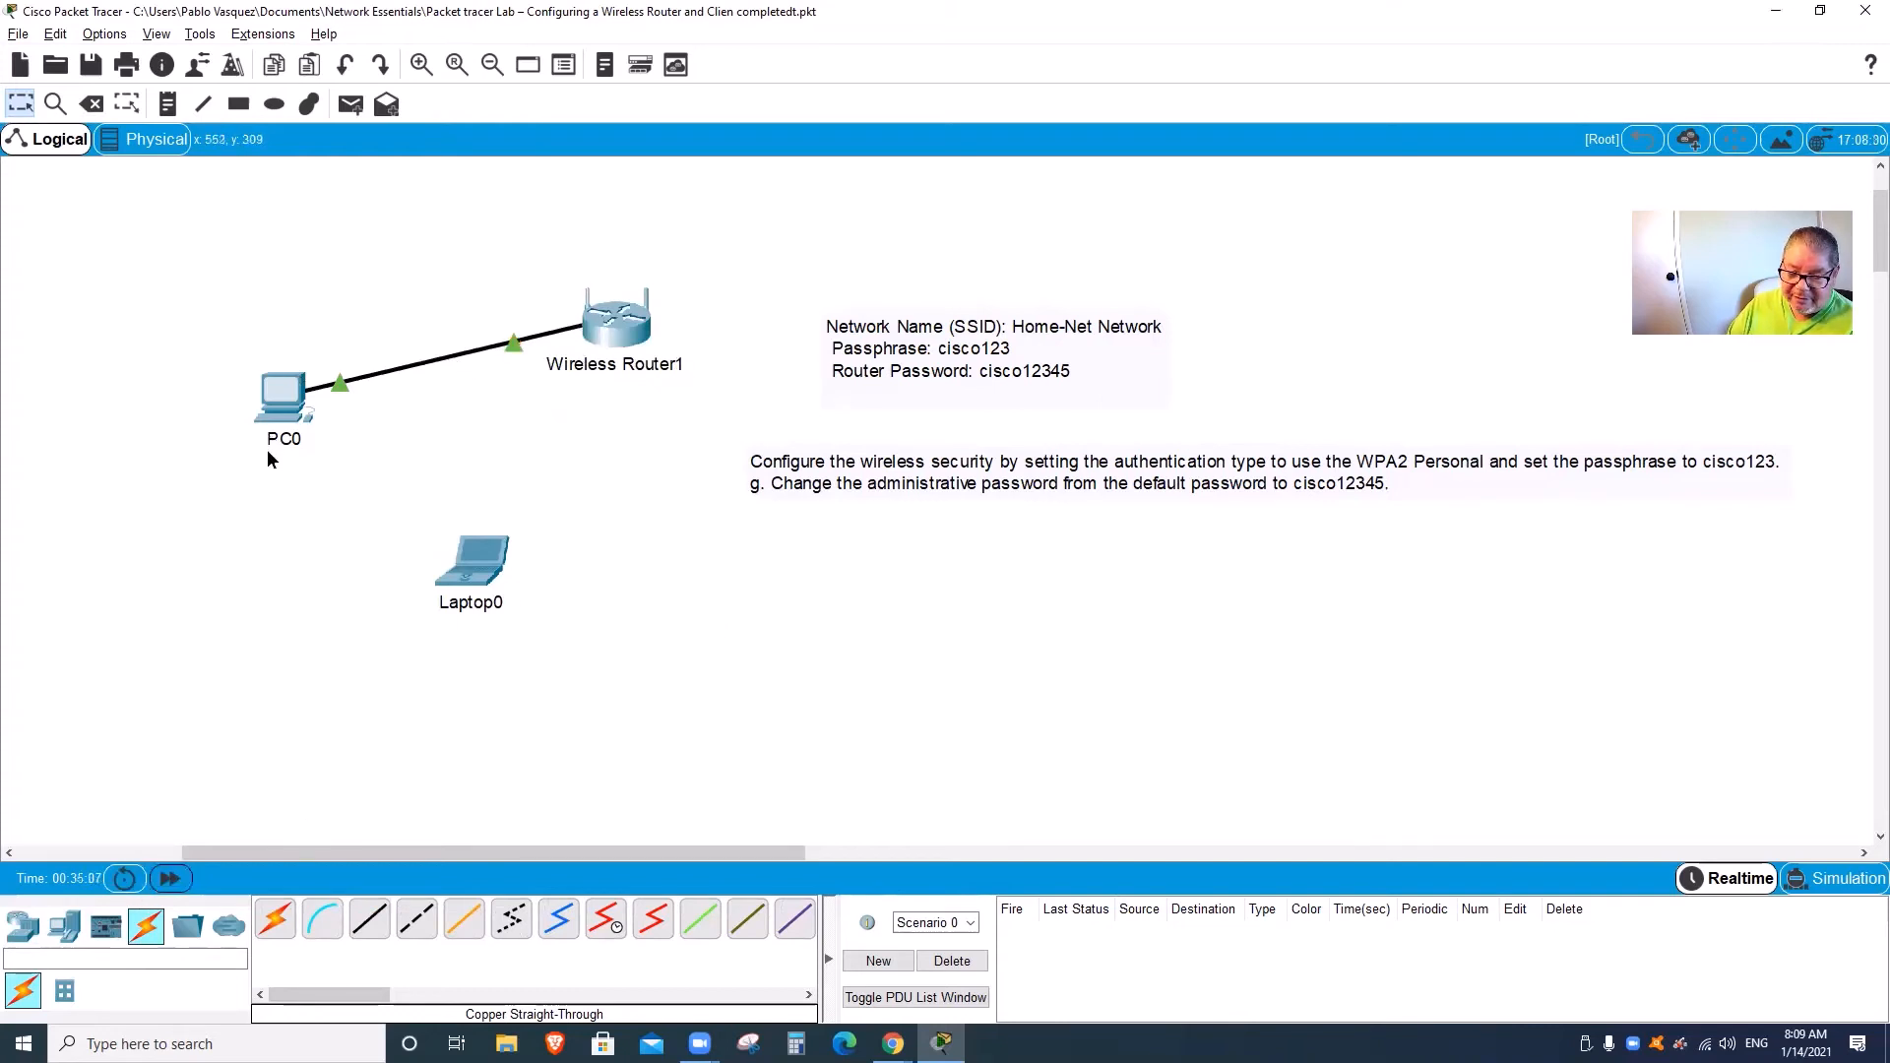
pyautogui.moveTo(265, 457)
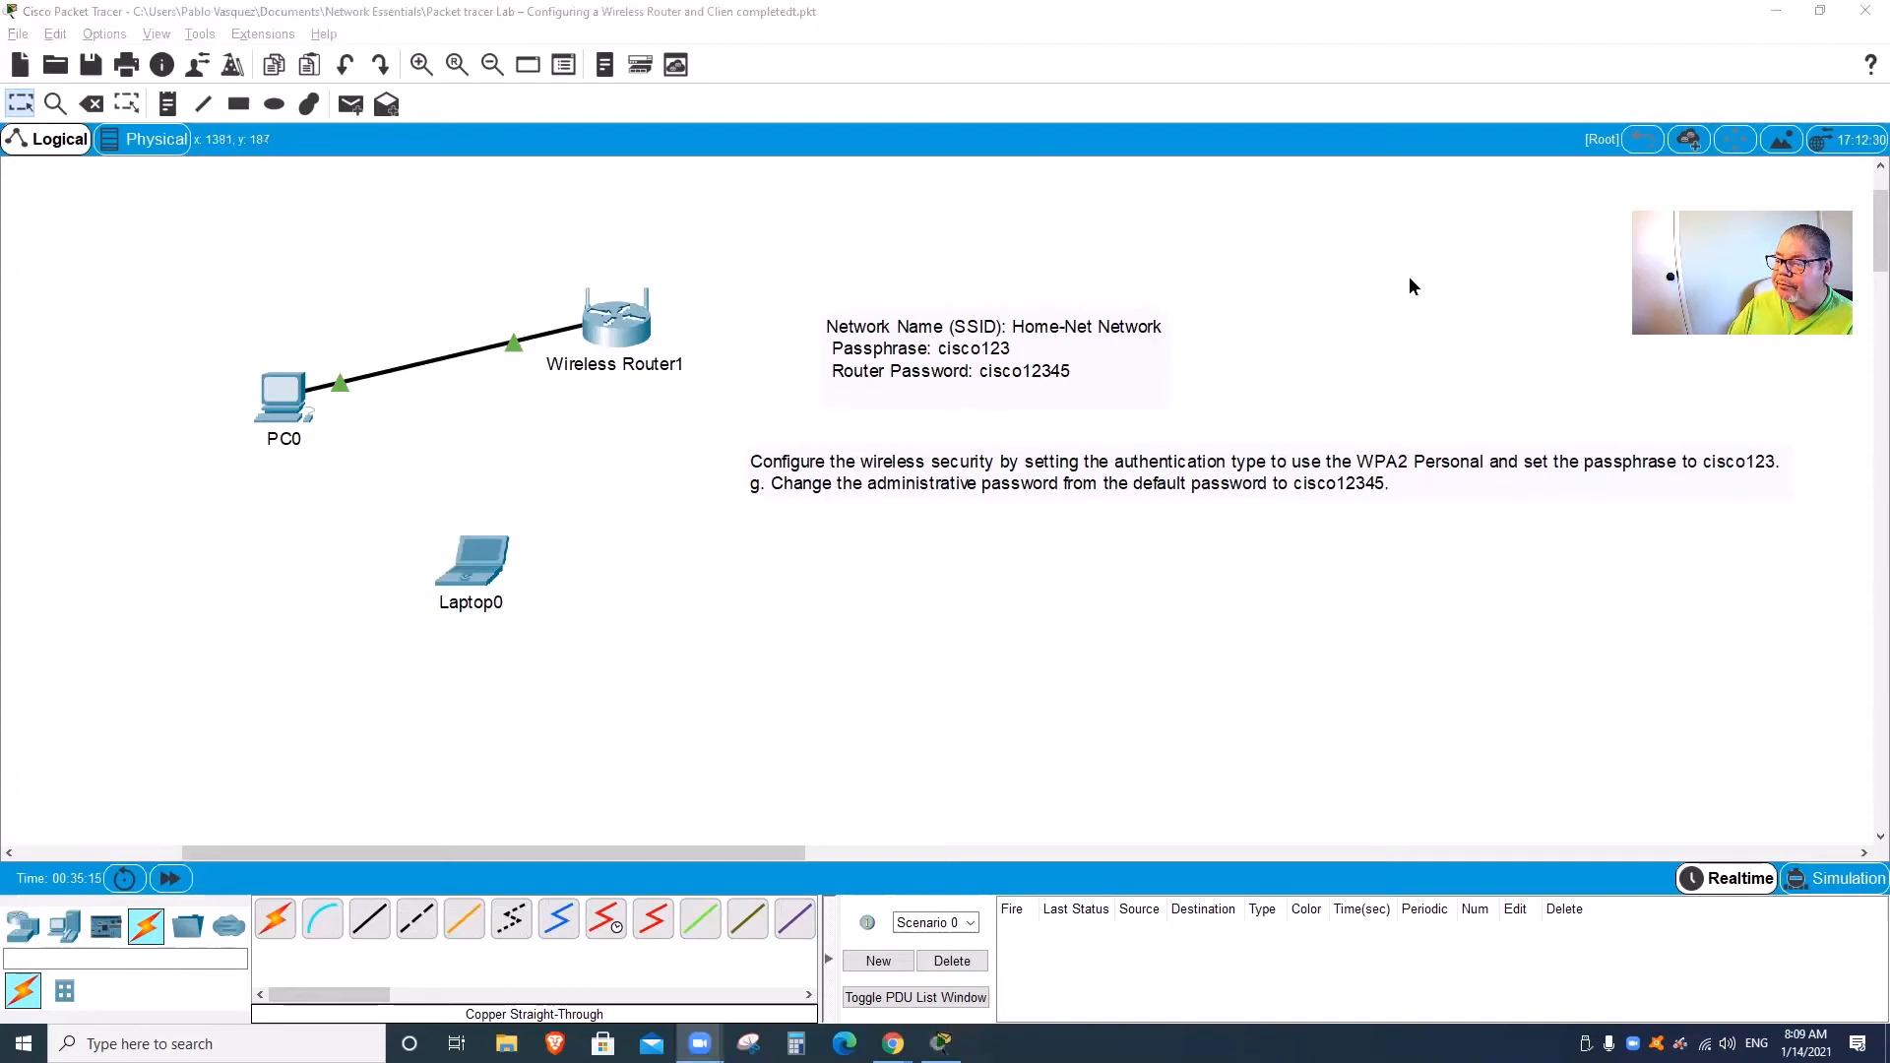
# Step: Switch PC0's IP Configuration from Static back to DHCP to get 192.168.0.100 from the new router
pyautogui.click(292, 410)
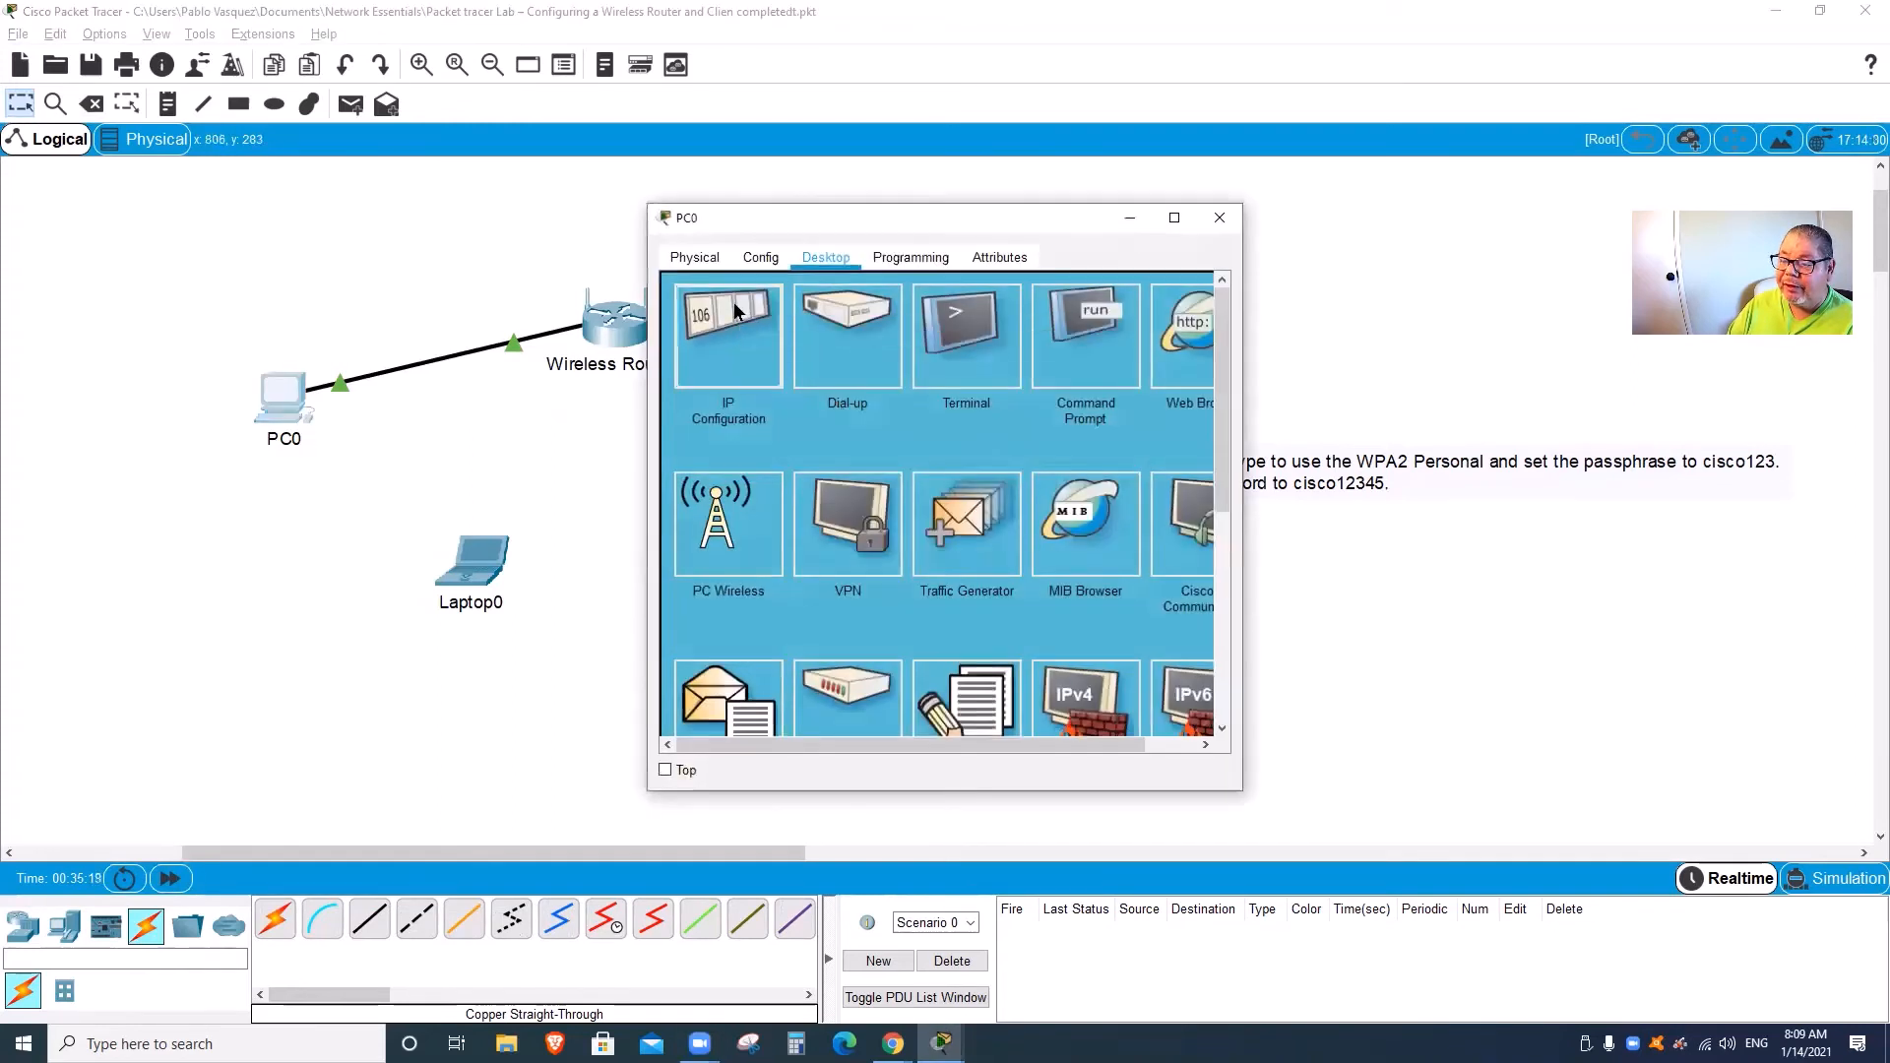
pyautogui.click(734, 311)
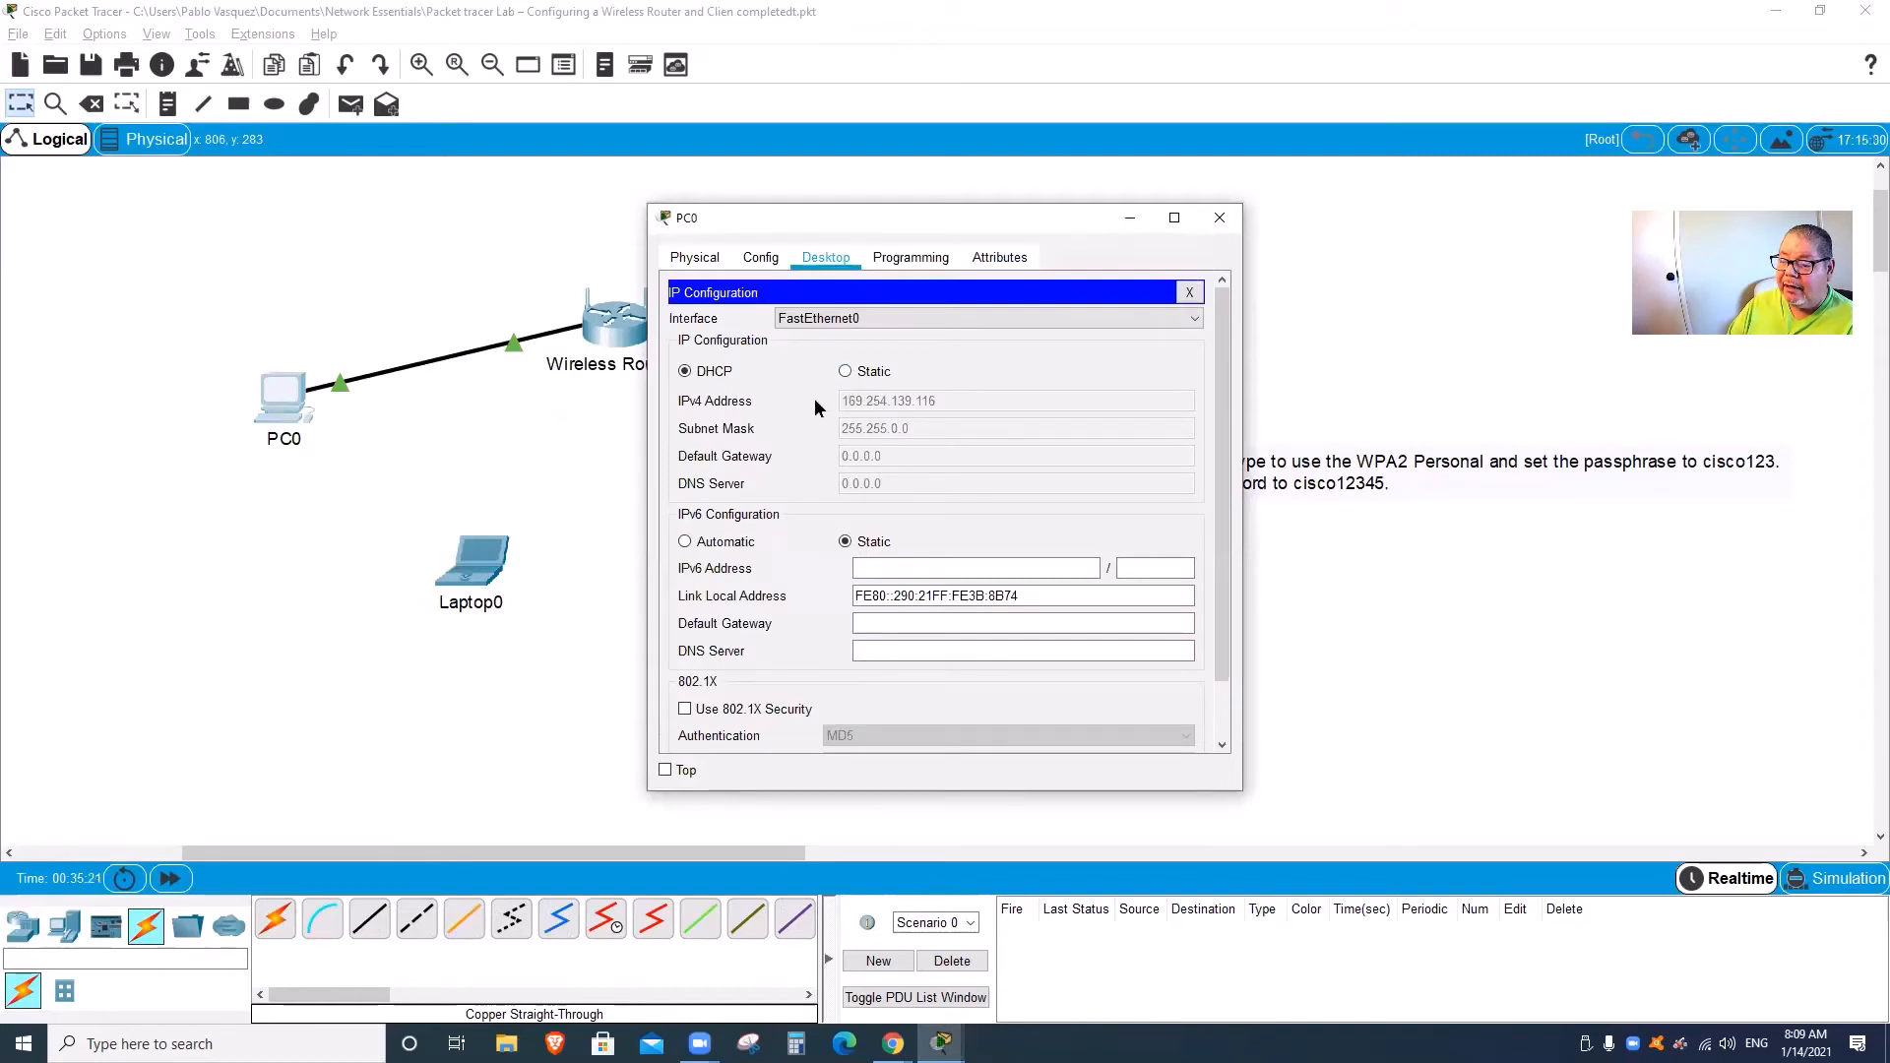
pyautogui.click(846, 371)
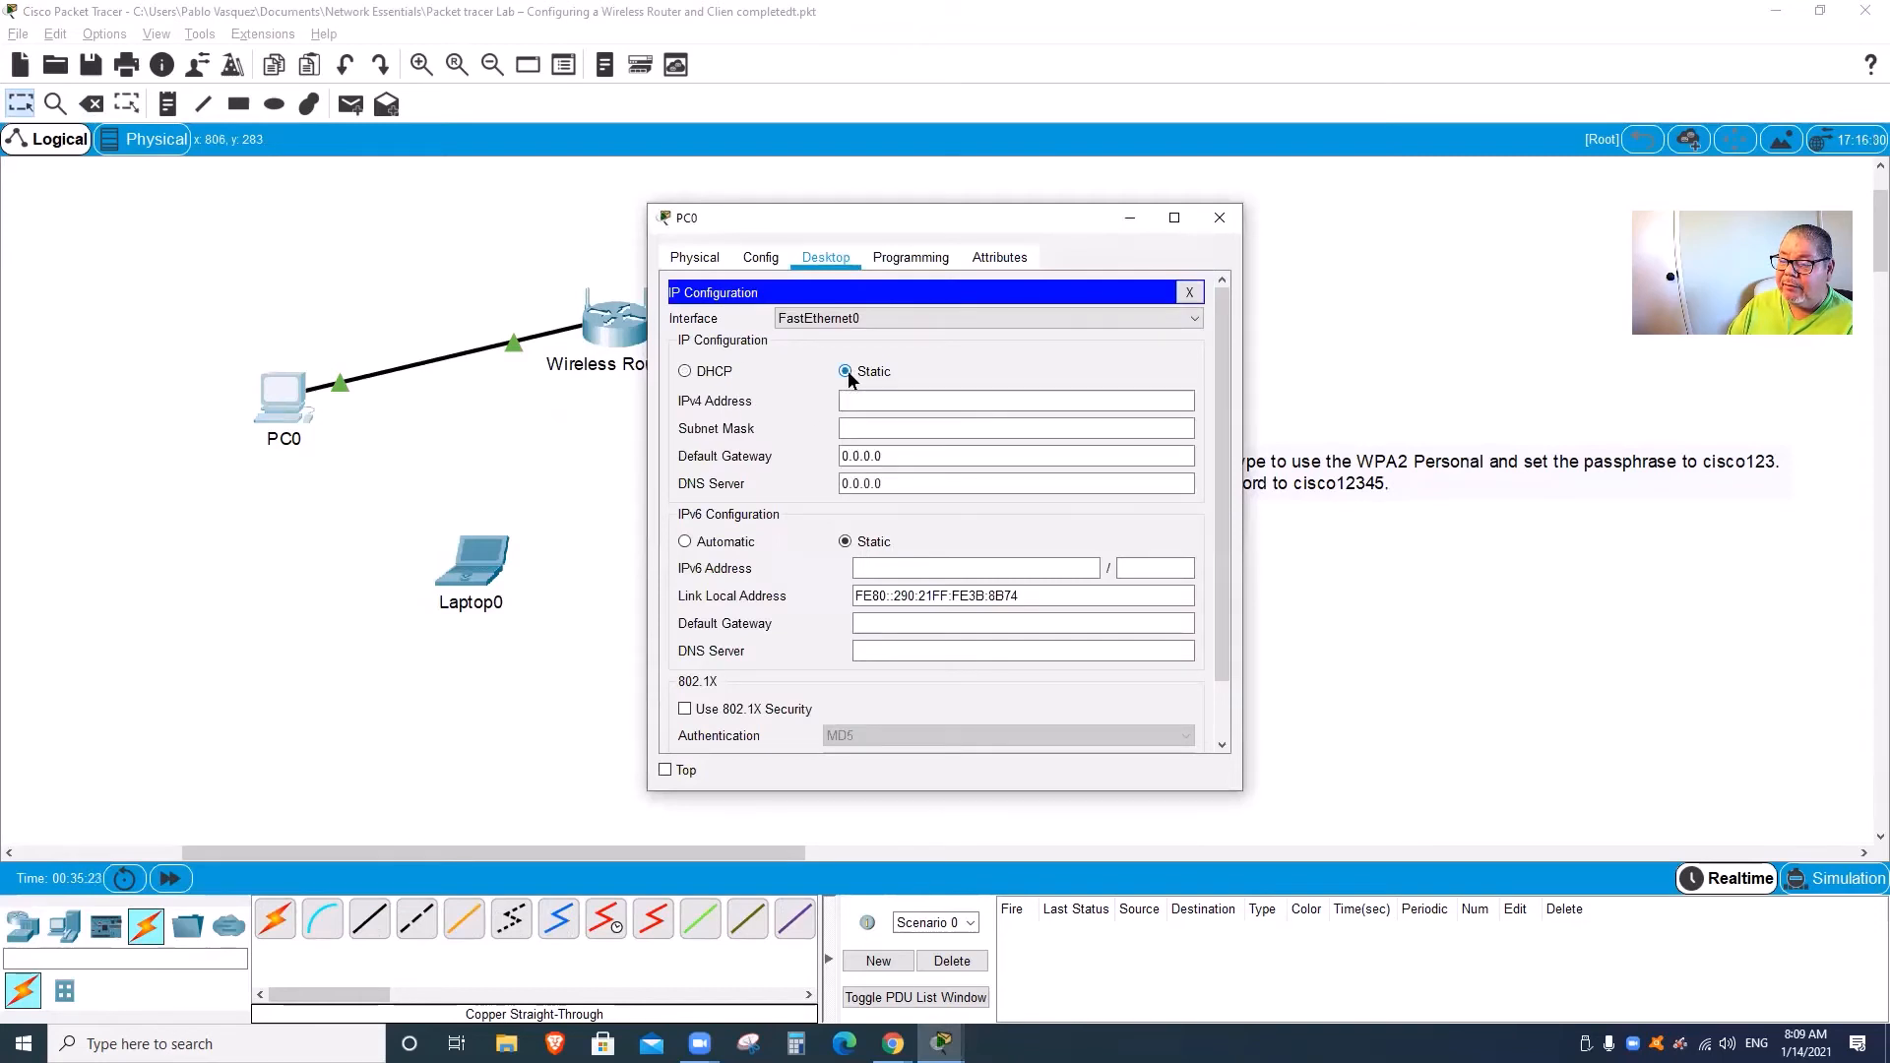
pyautogui.click(686, 371)
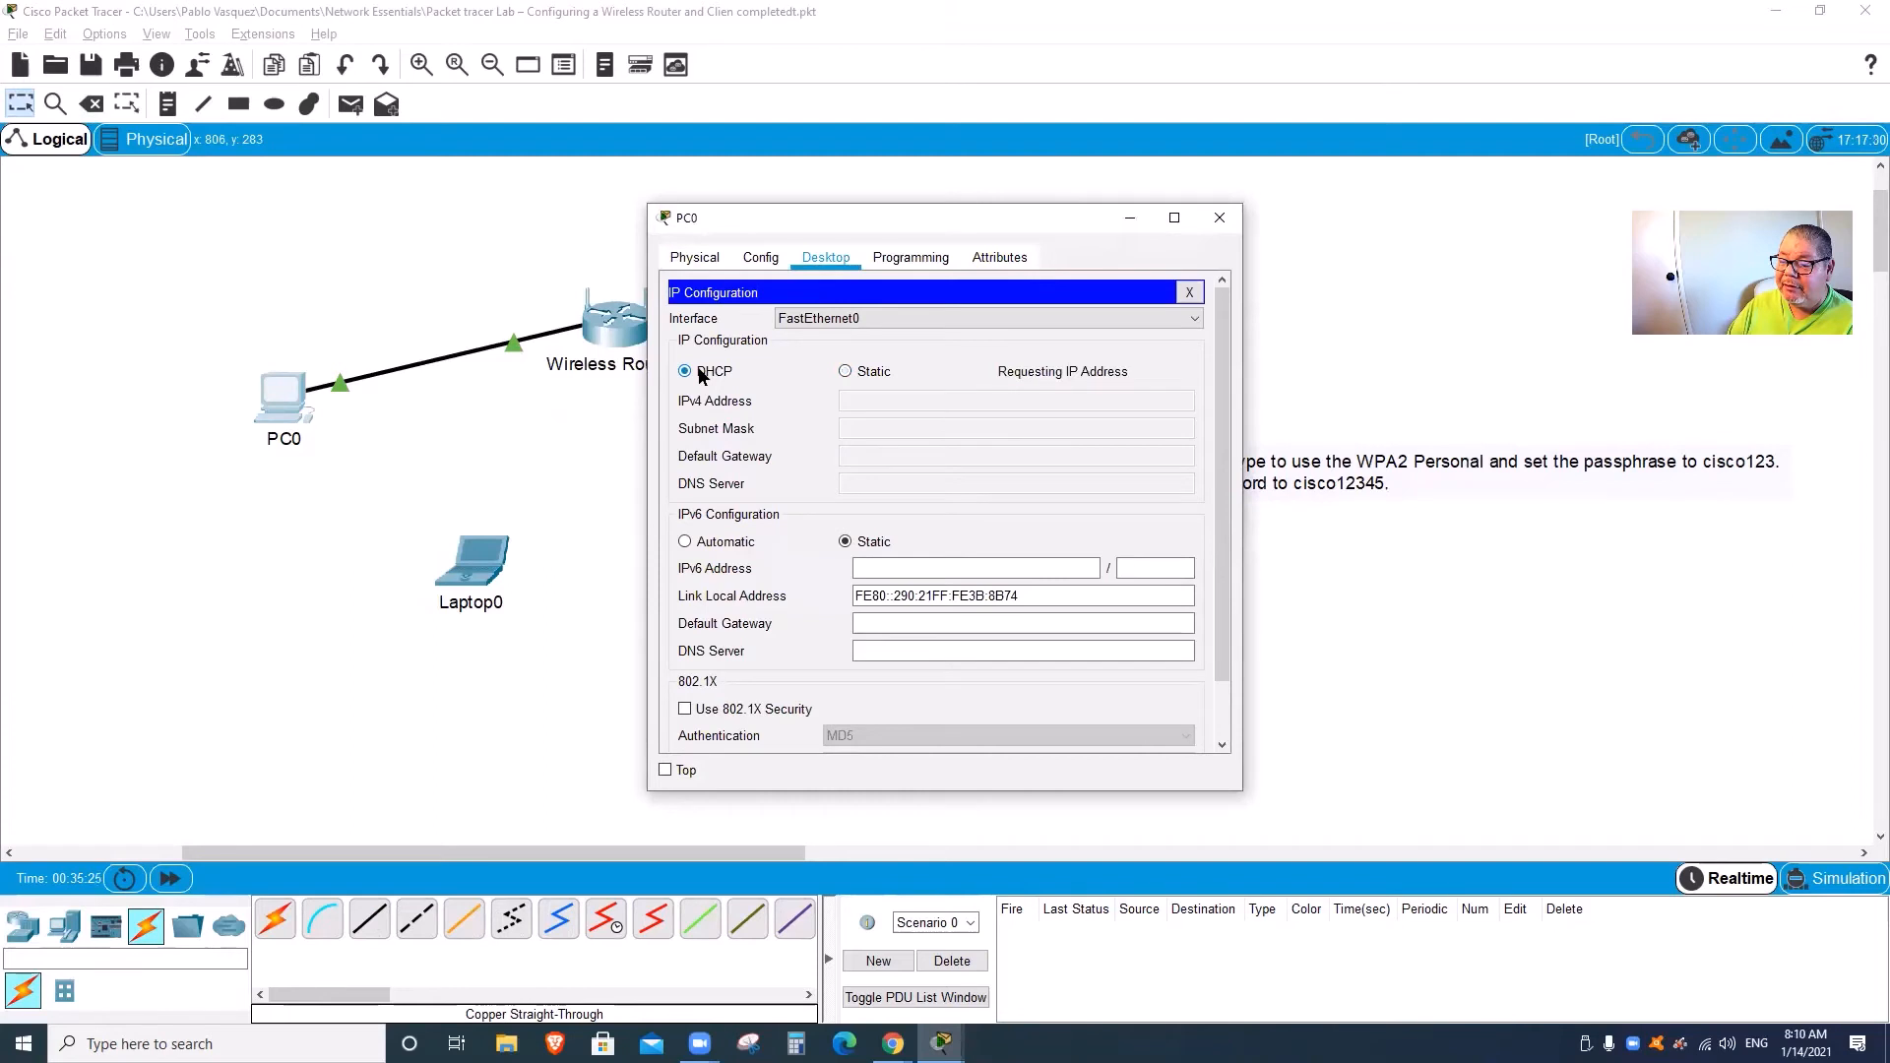
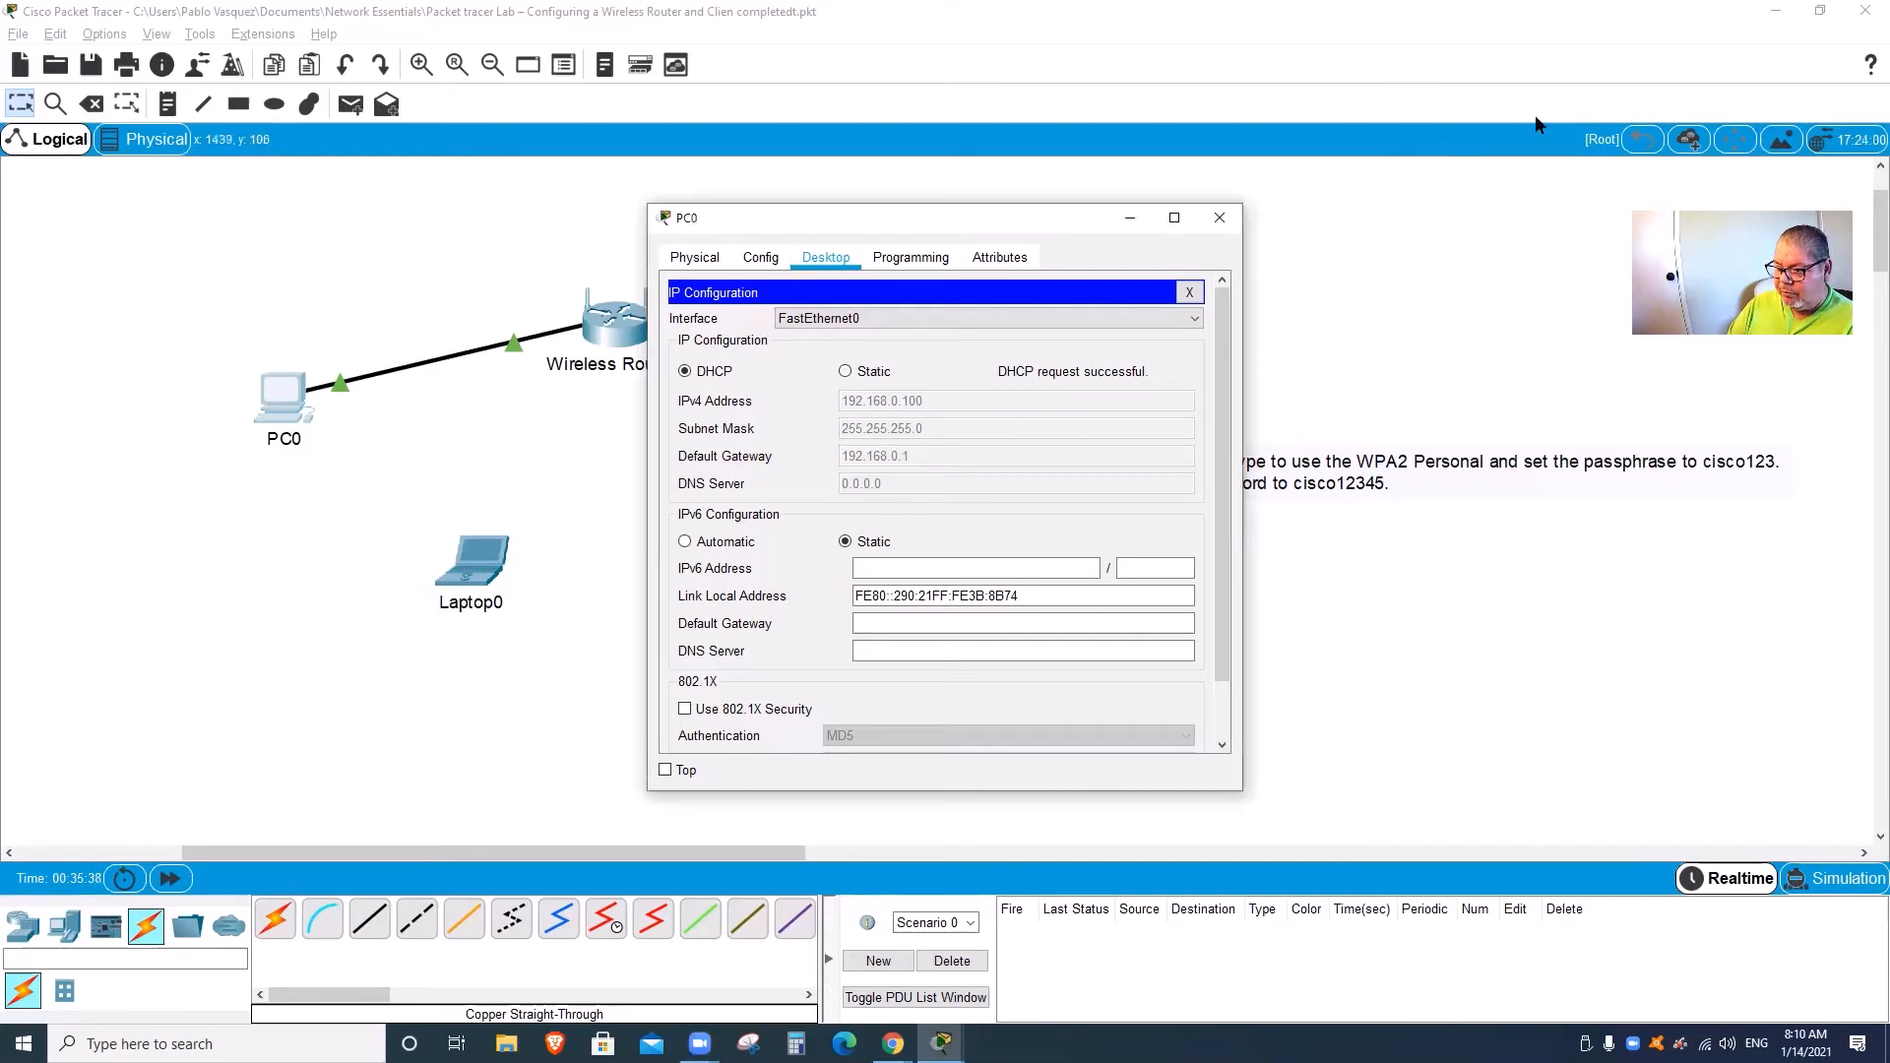
# Step: Close PC0's IP Configuration panel, which shows 192.168.0.100, to return to its Desktop apps
pyautogui.moveTo(911, 441)
pyautogui.mouseDown()
pyautogui.moveTo(856, 434)
pyautogui.moveTo(832, 463)
pyautogui.moveTo(925, 459)
pyautogui.mouseUp()
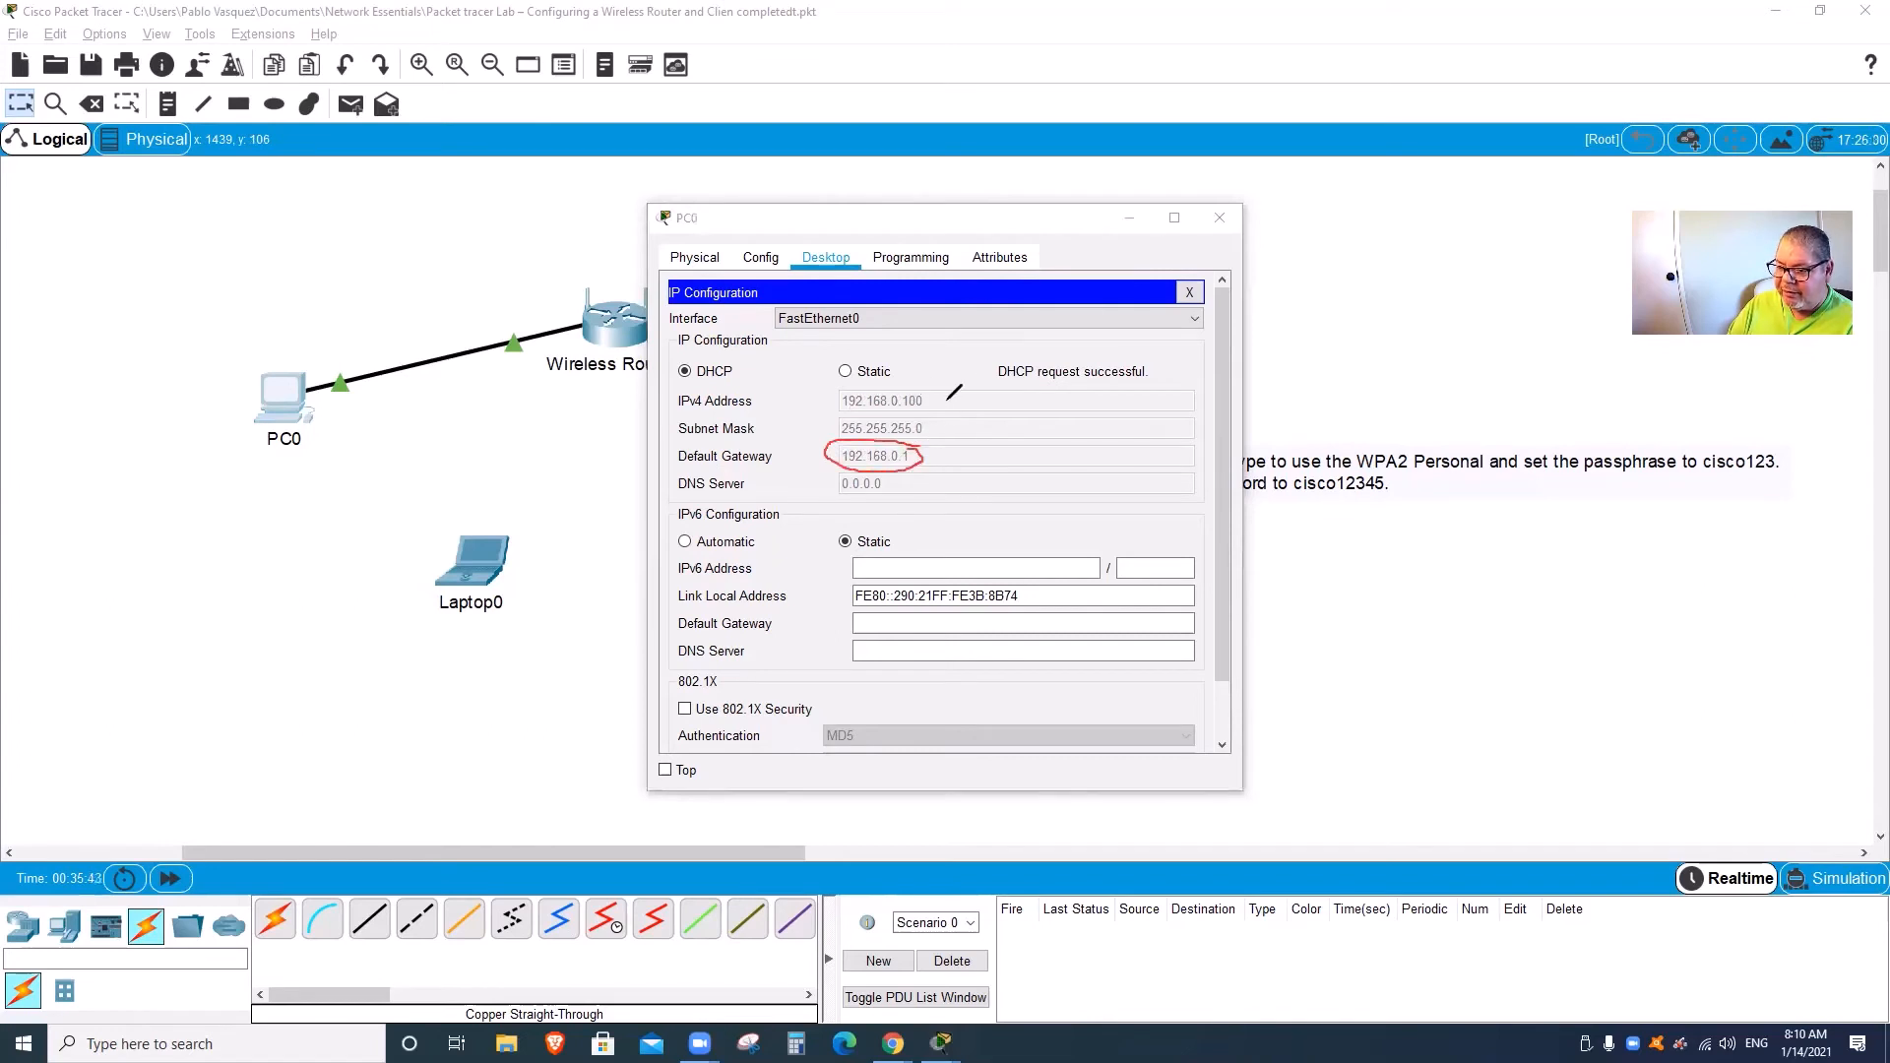
pyautogui.click(1189, 293)
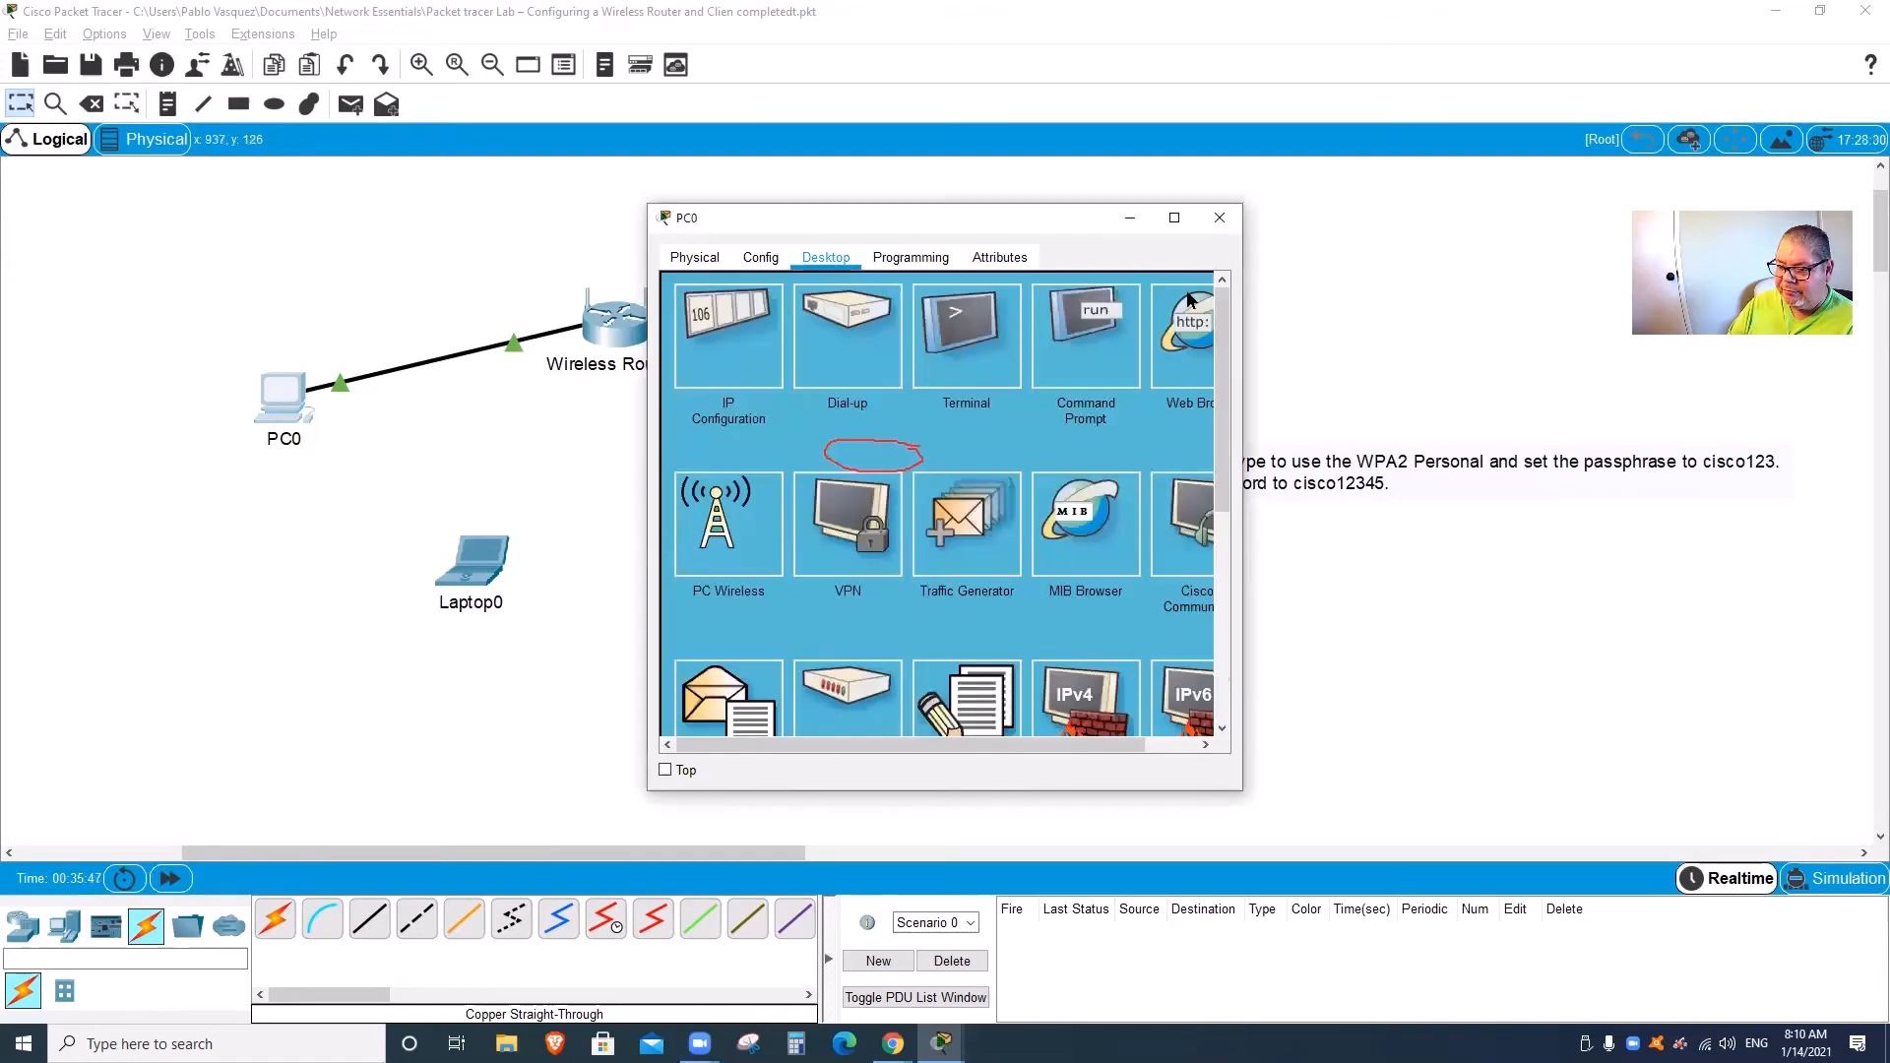
# Step: In PC0's Web Browser, load the router page at 192.168.0.1
pyautogui.click(1179, 308)
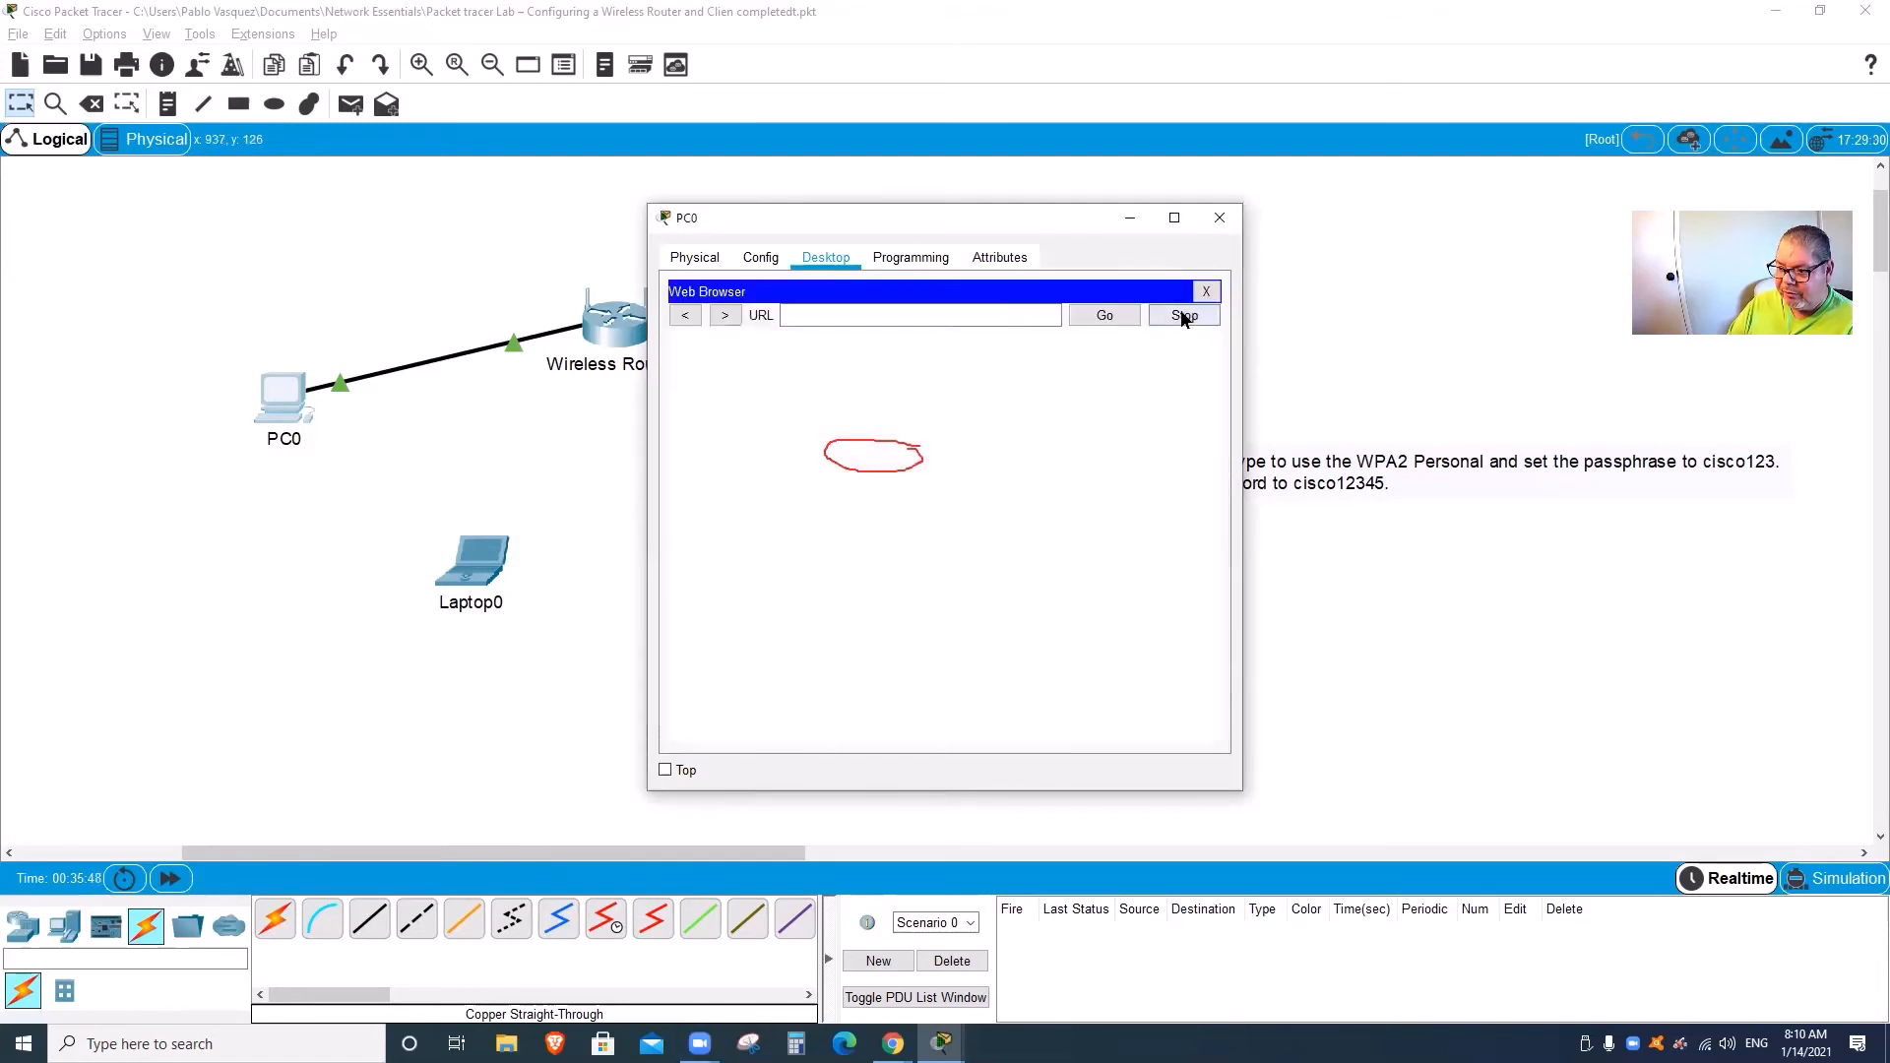
pyautogui.click(903, 318)
pyautogui.write('1')
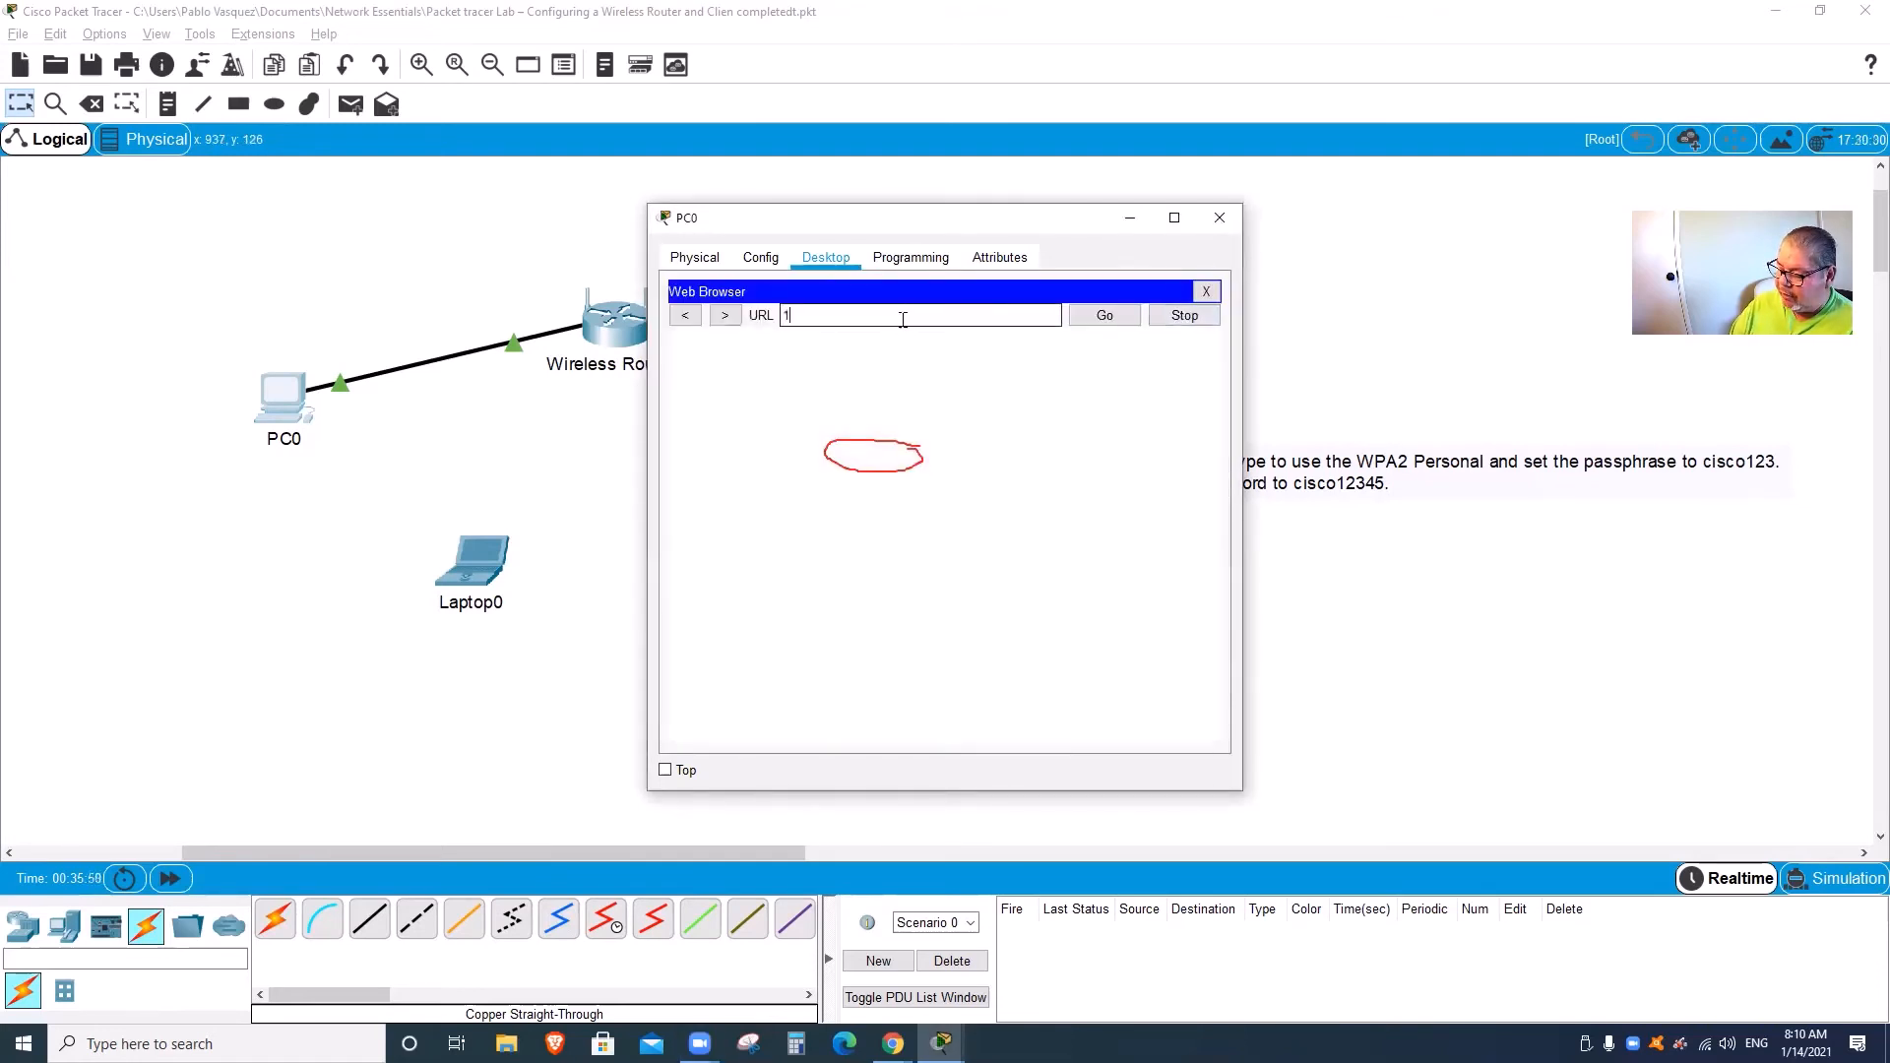
pyautogui.write('92.1683.')
pyautogui.press('BackSpace')
pyautogui.press('BackSpace')
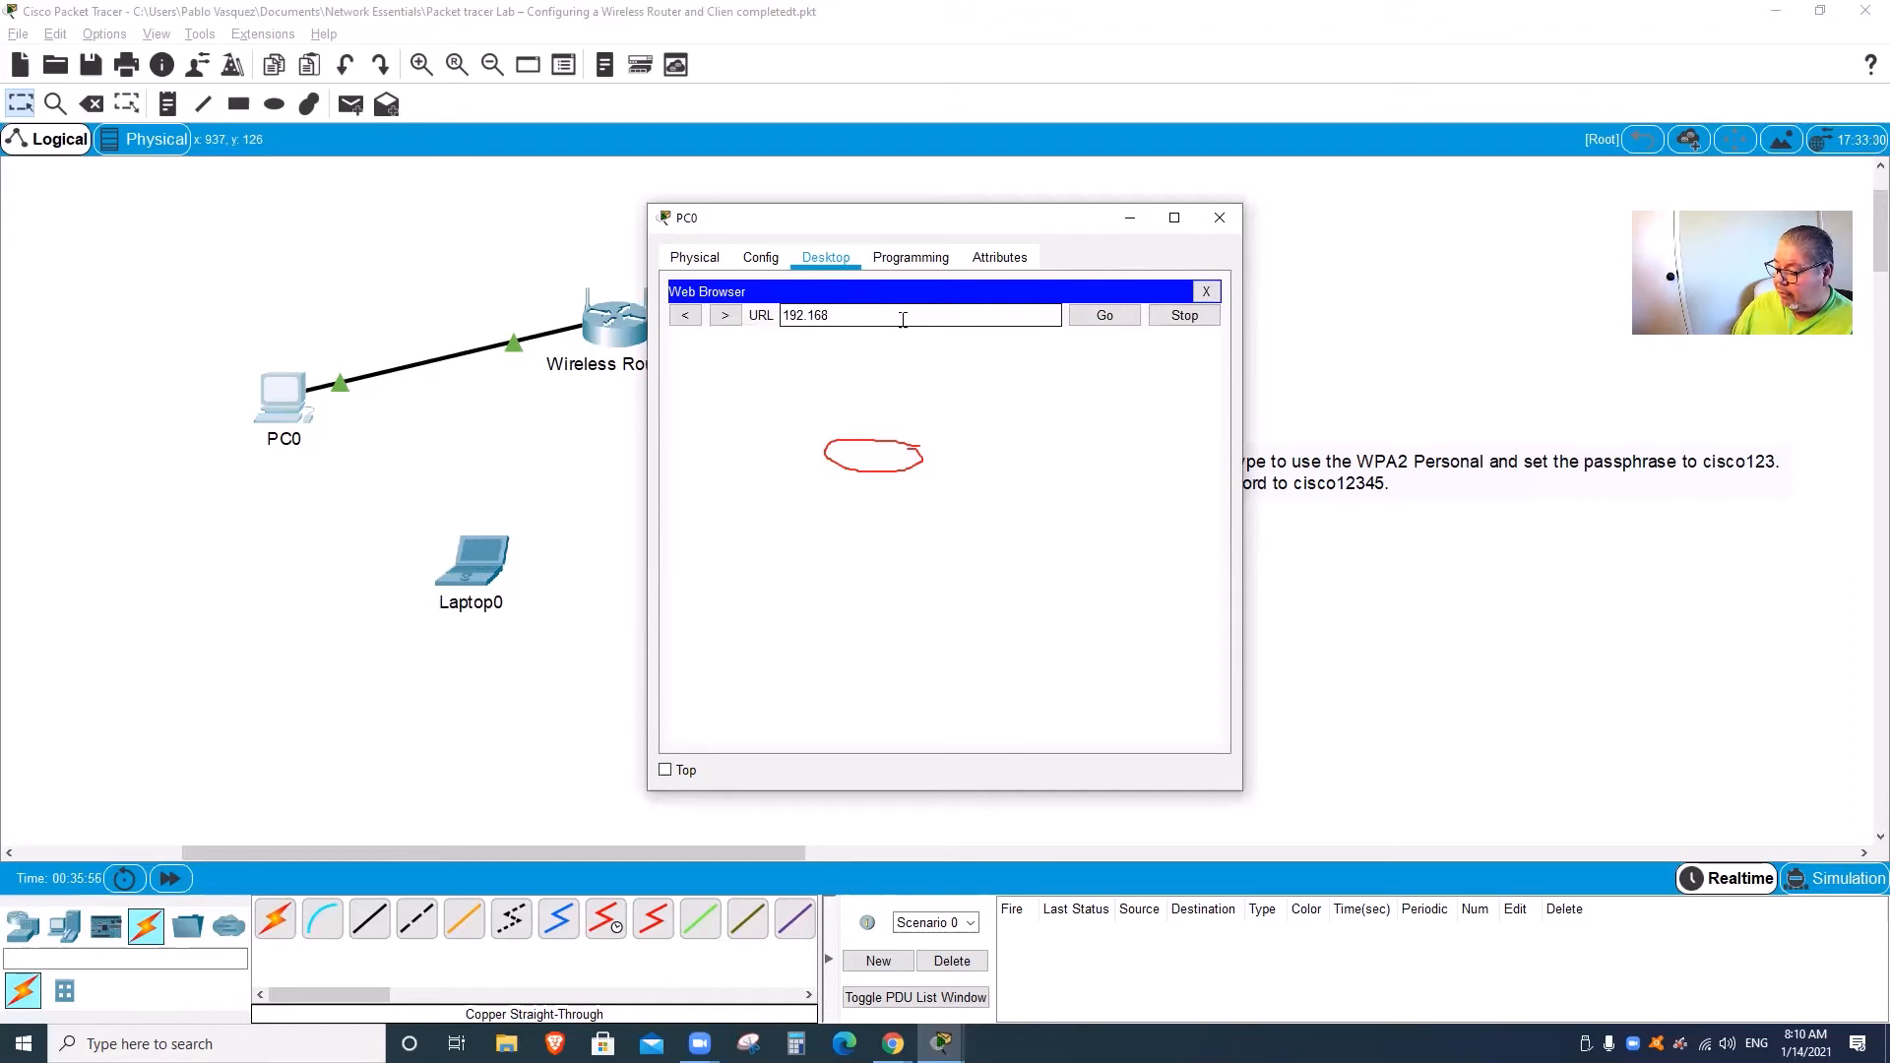
pyautogui.write('.0.1')
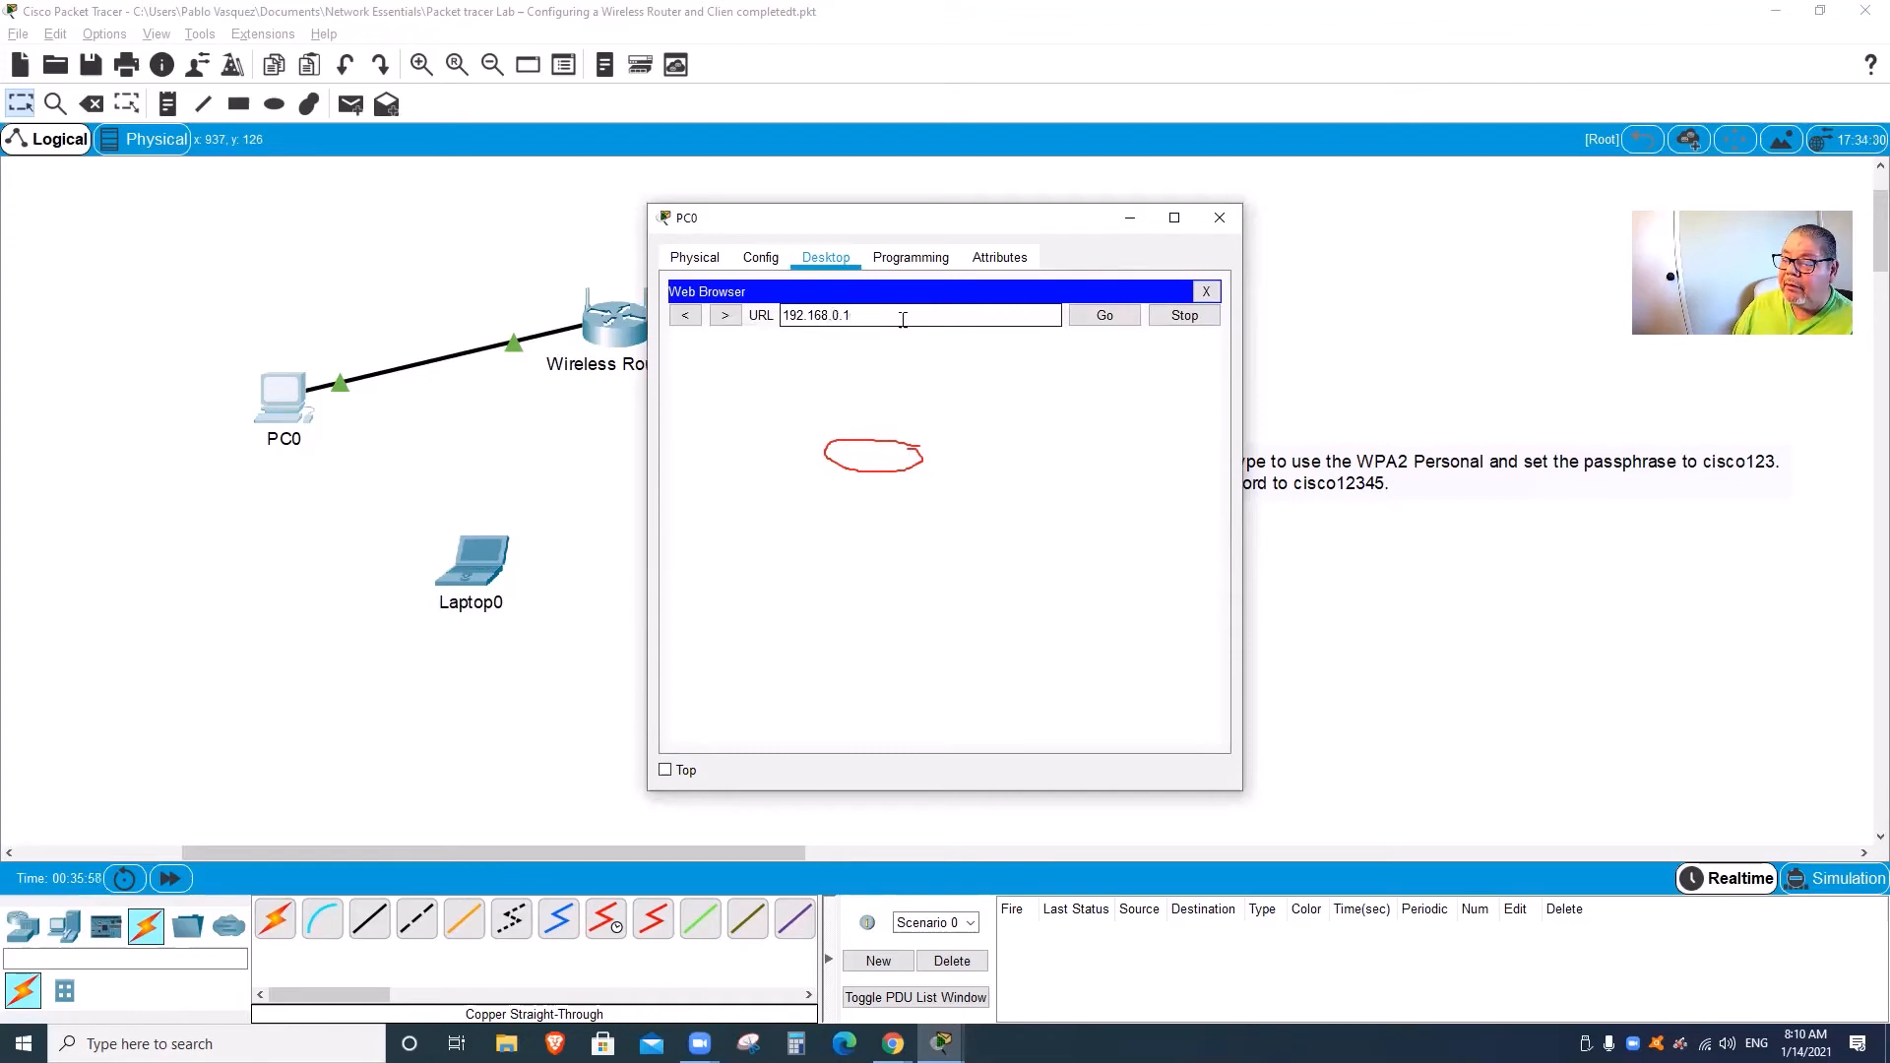
pyautogui.press('Return')
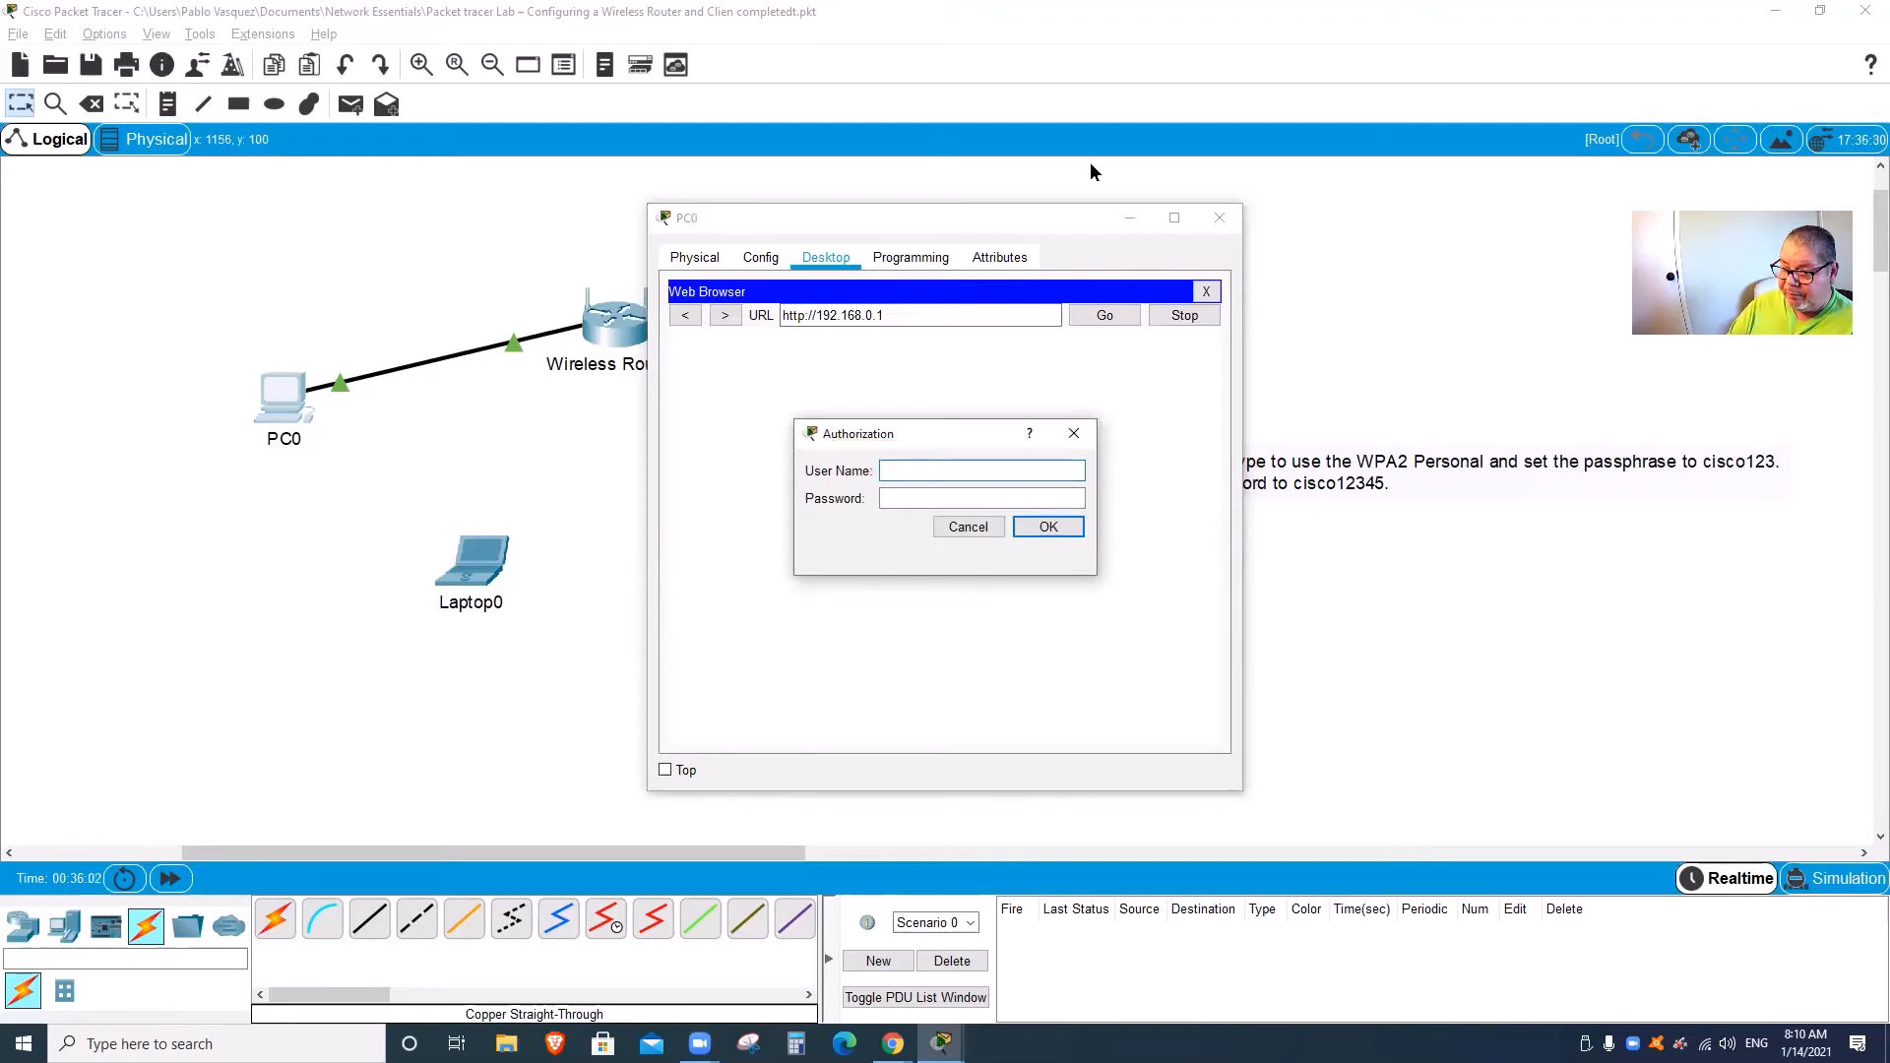
# Step: Log in to the router with its default user name and password
pyautogui.click(910, 474)
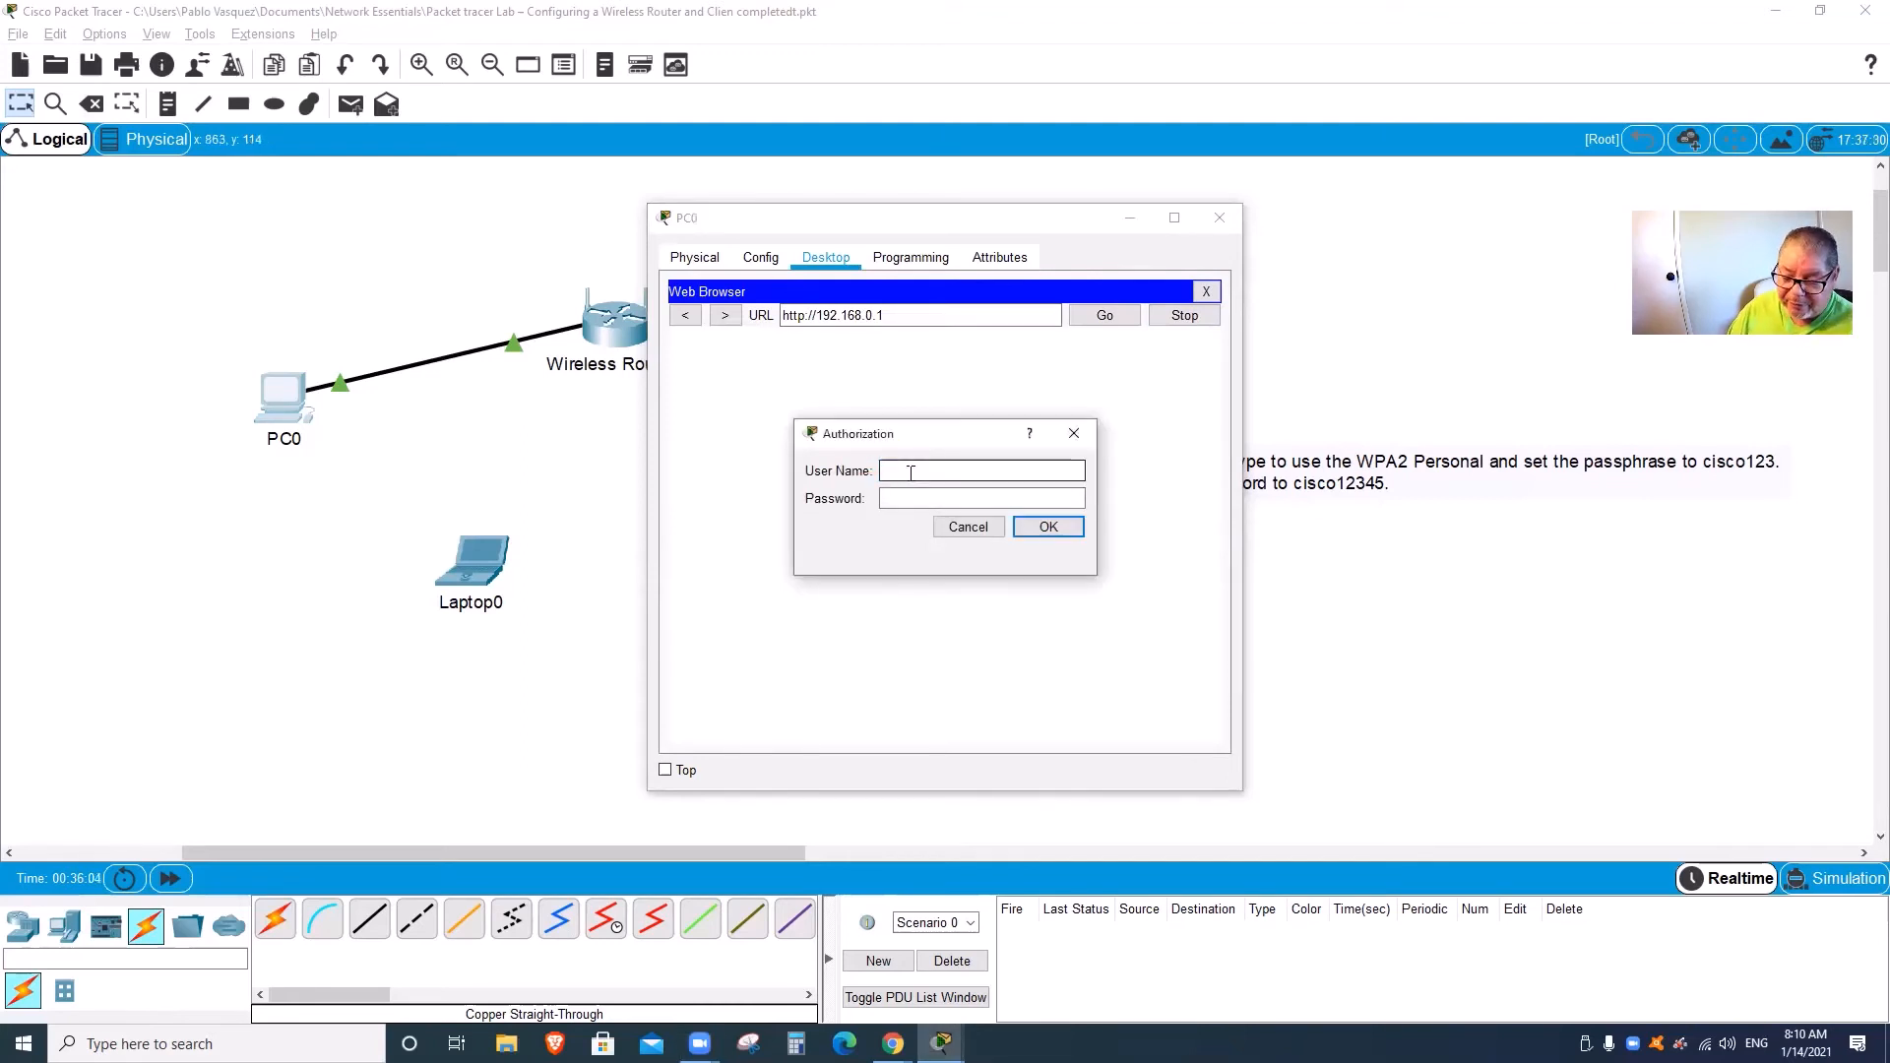
pyautogui.write('admin')
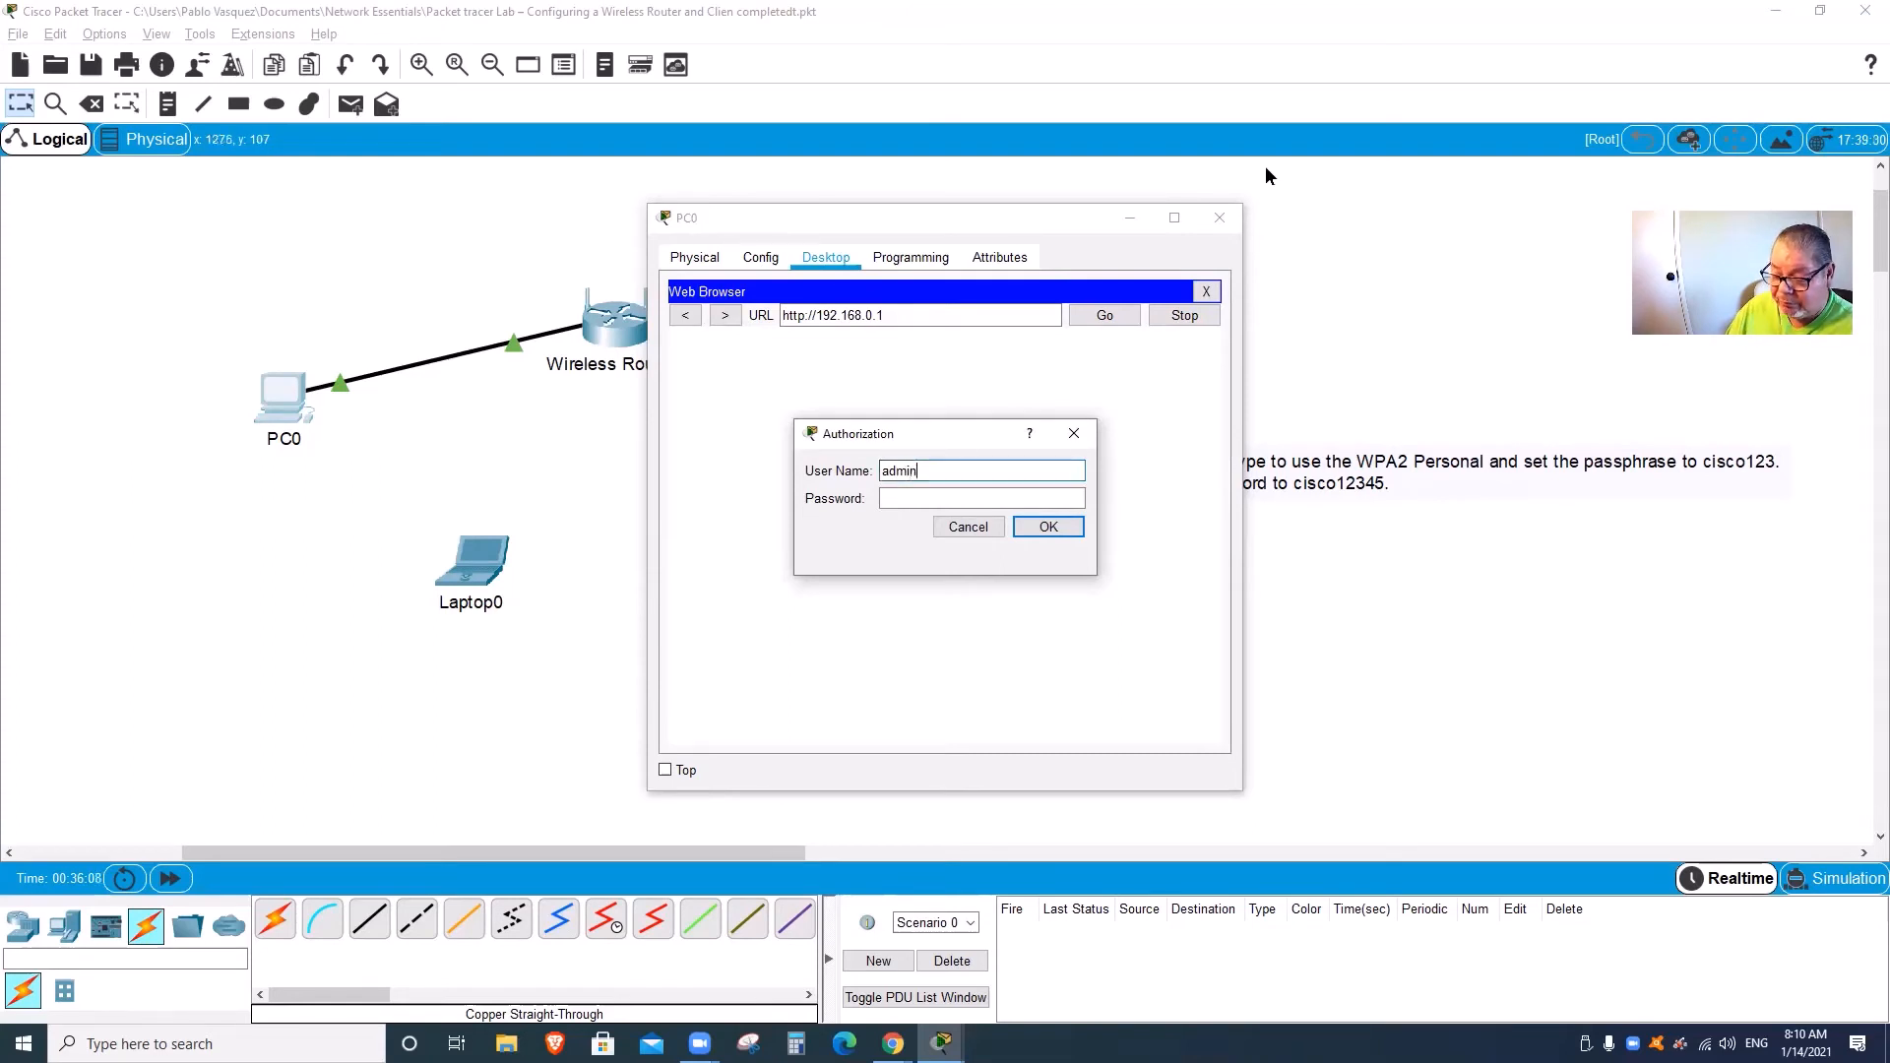
pyautogui.press('Tab')
pyautogui.write('admin')
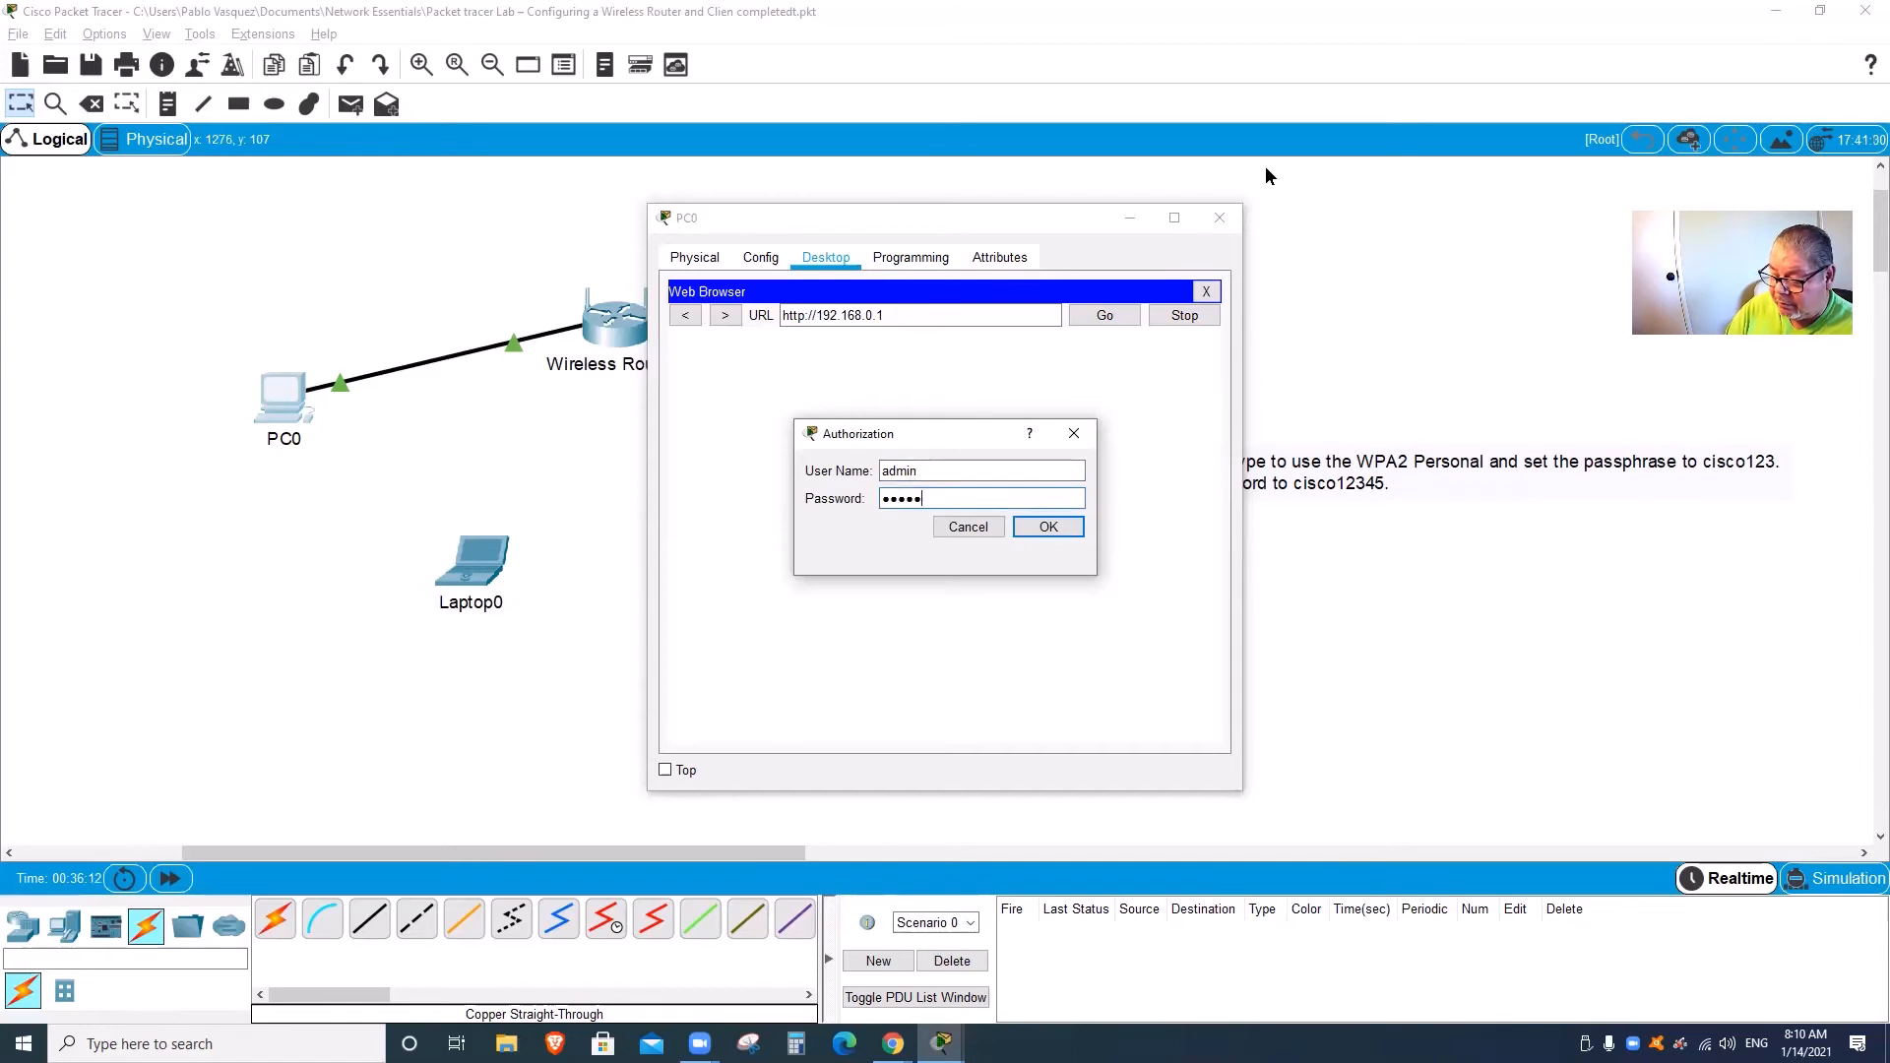
pyautogui.press('Return')
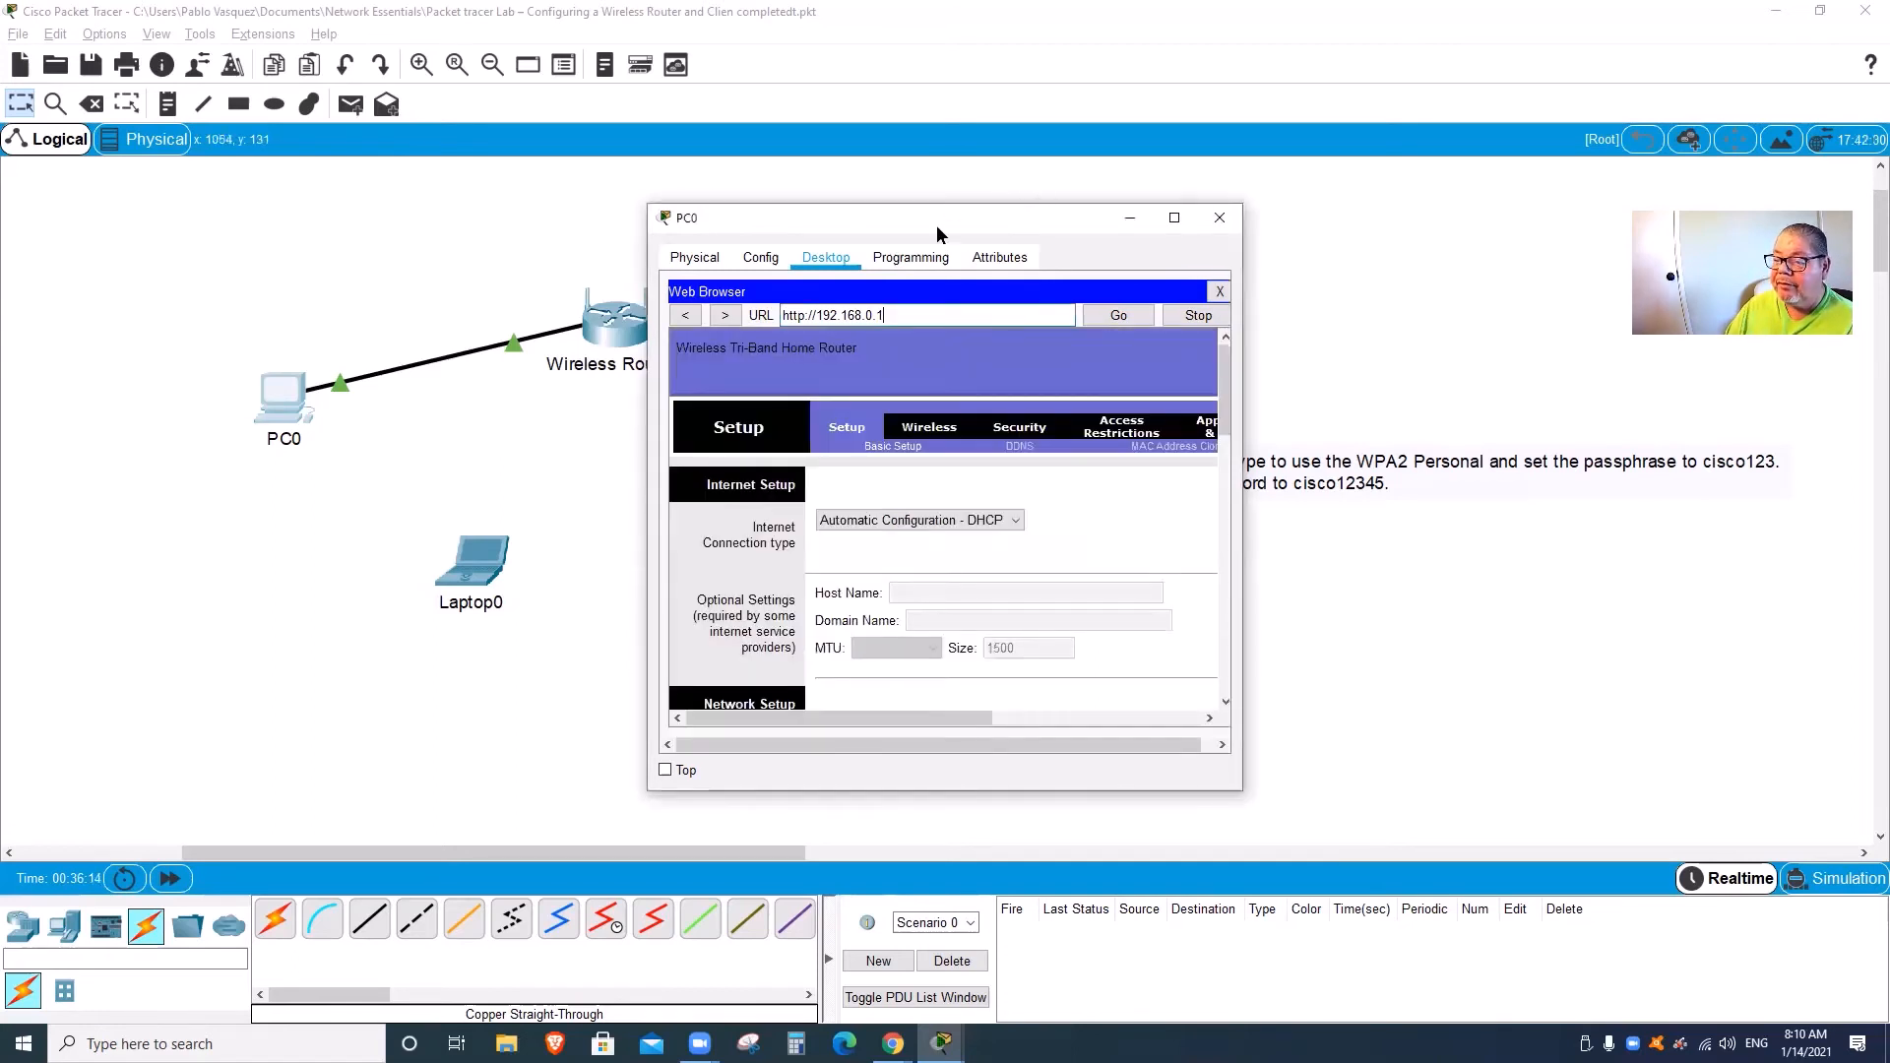
# Step: Enlarge and reposition the PC0 window, then show the router's Basic Wireless Settings page
pyautogui.moveTo(936, 221); pyautogui.dragTo(863, 189)
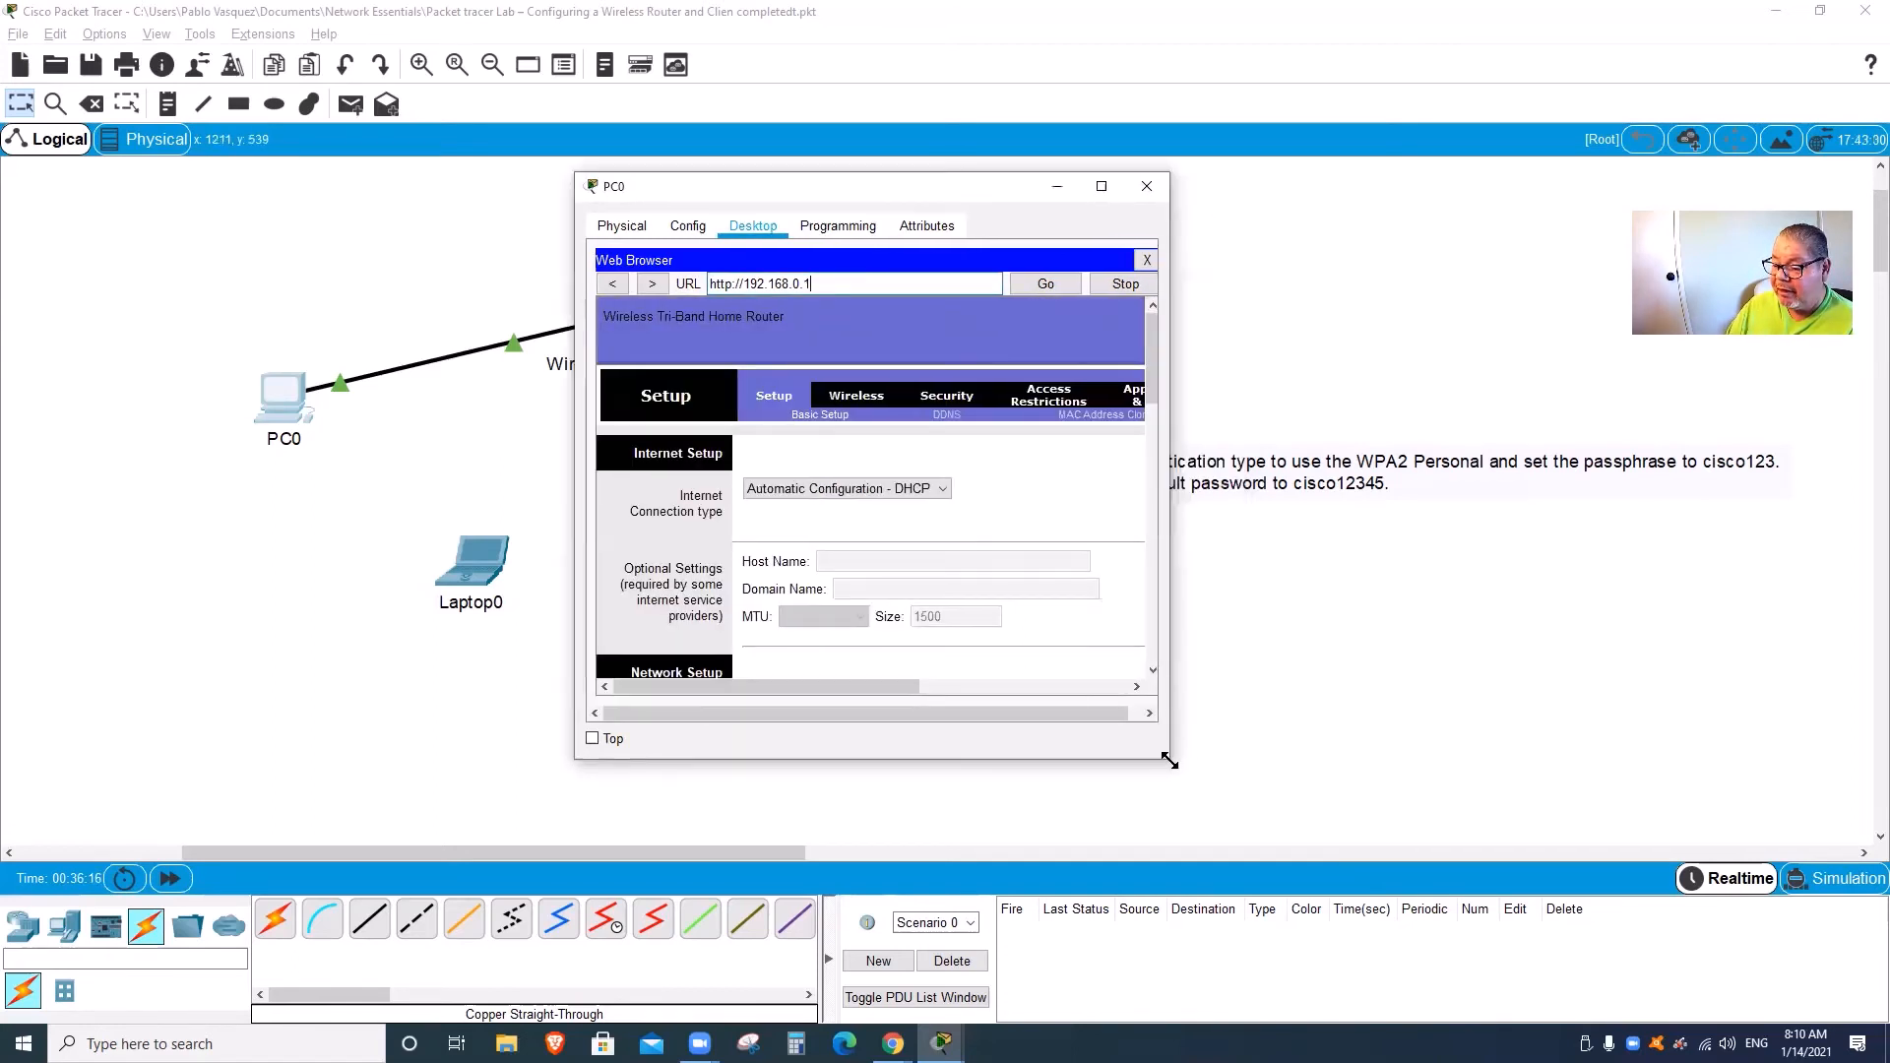
pyautogui.moveTo(1169, 761); pyautogui.dragTo(1468, 825)
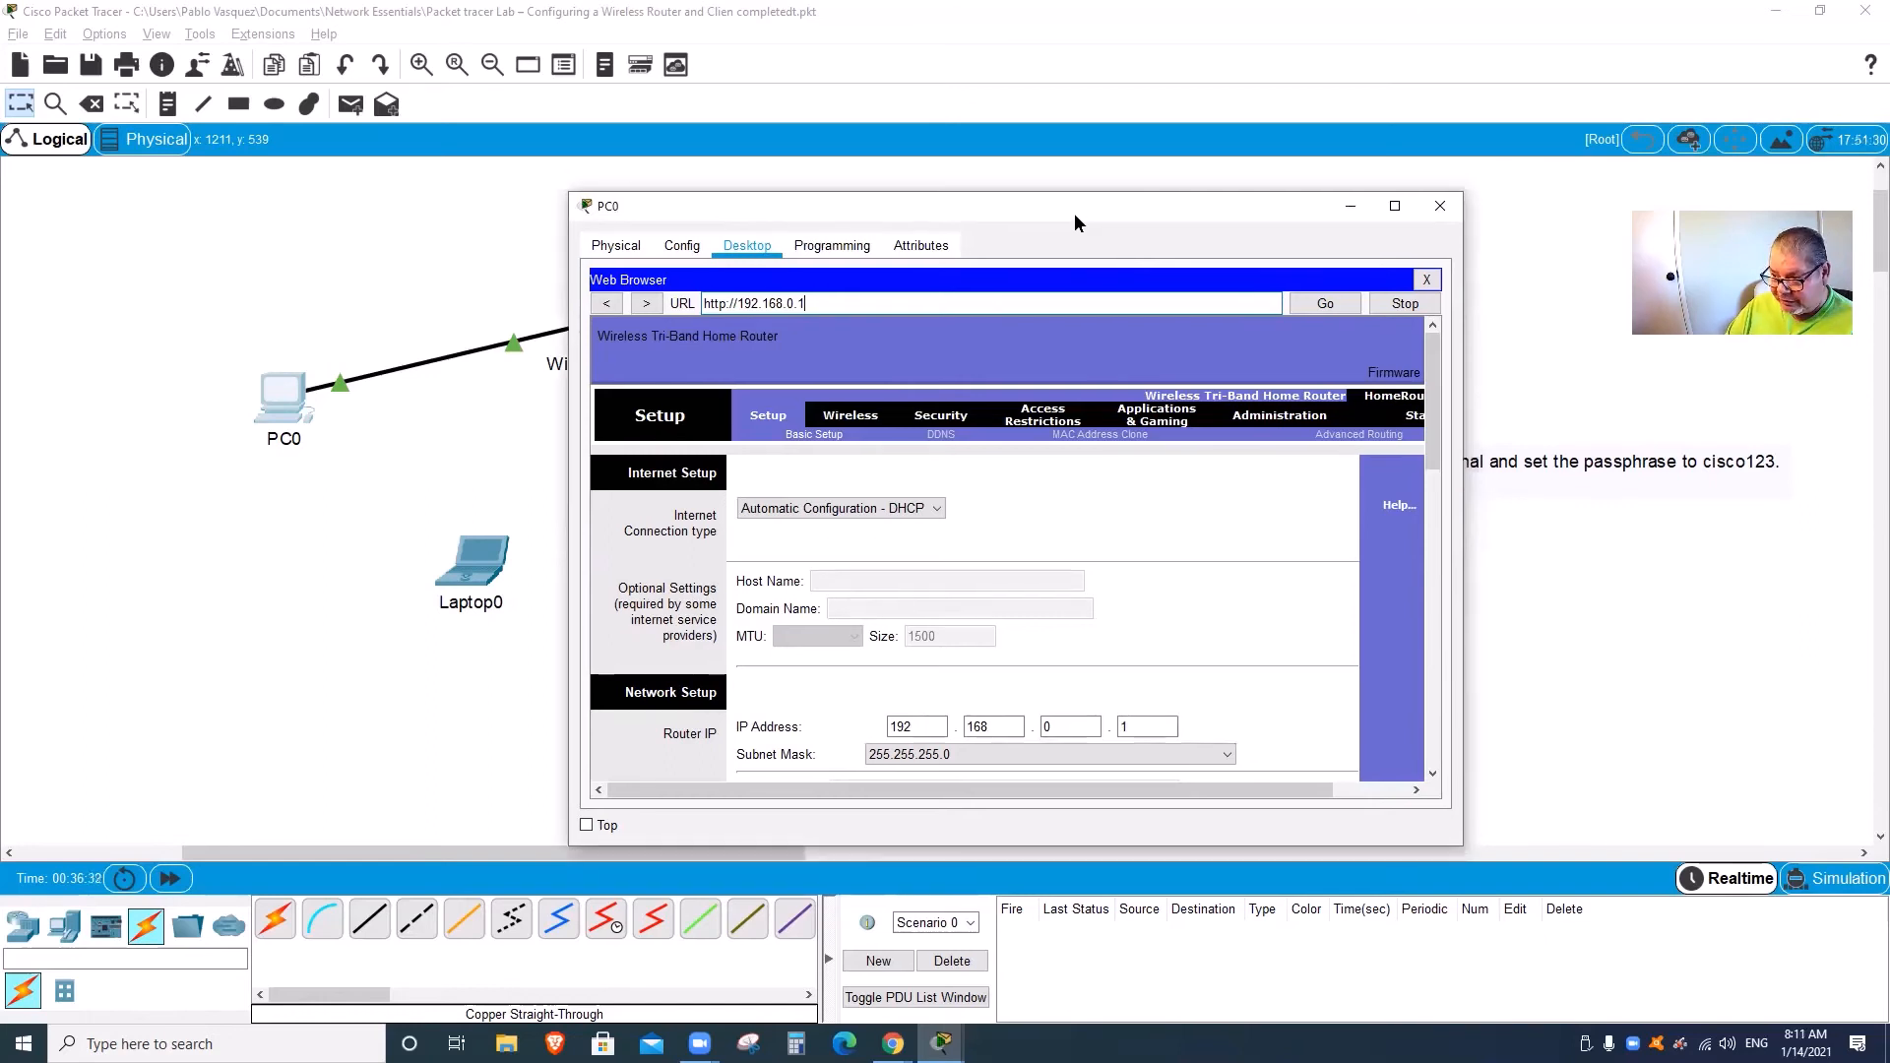
pyautogui.moveTo(1073, 211); pyautogui.dragTo(1064, 160)
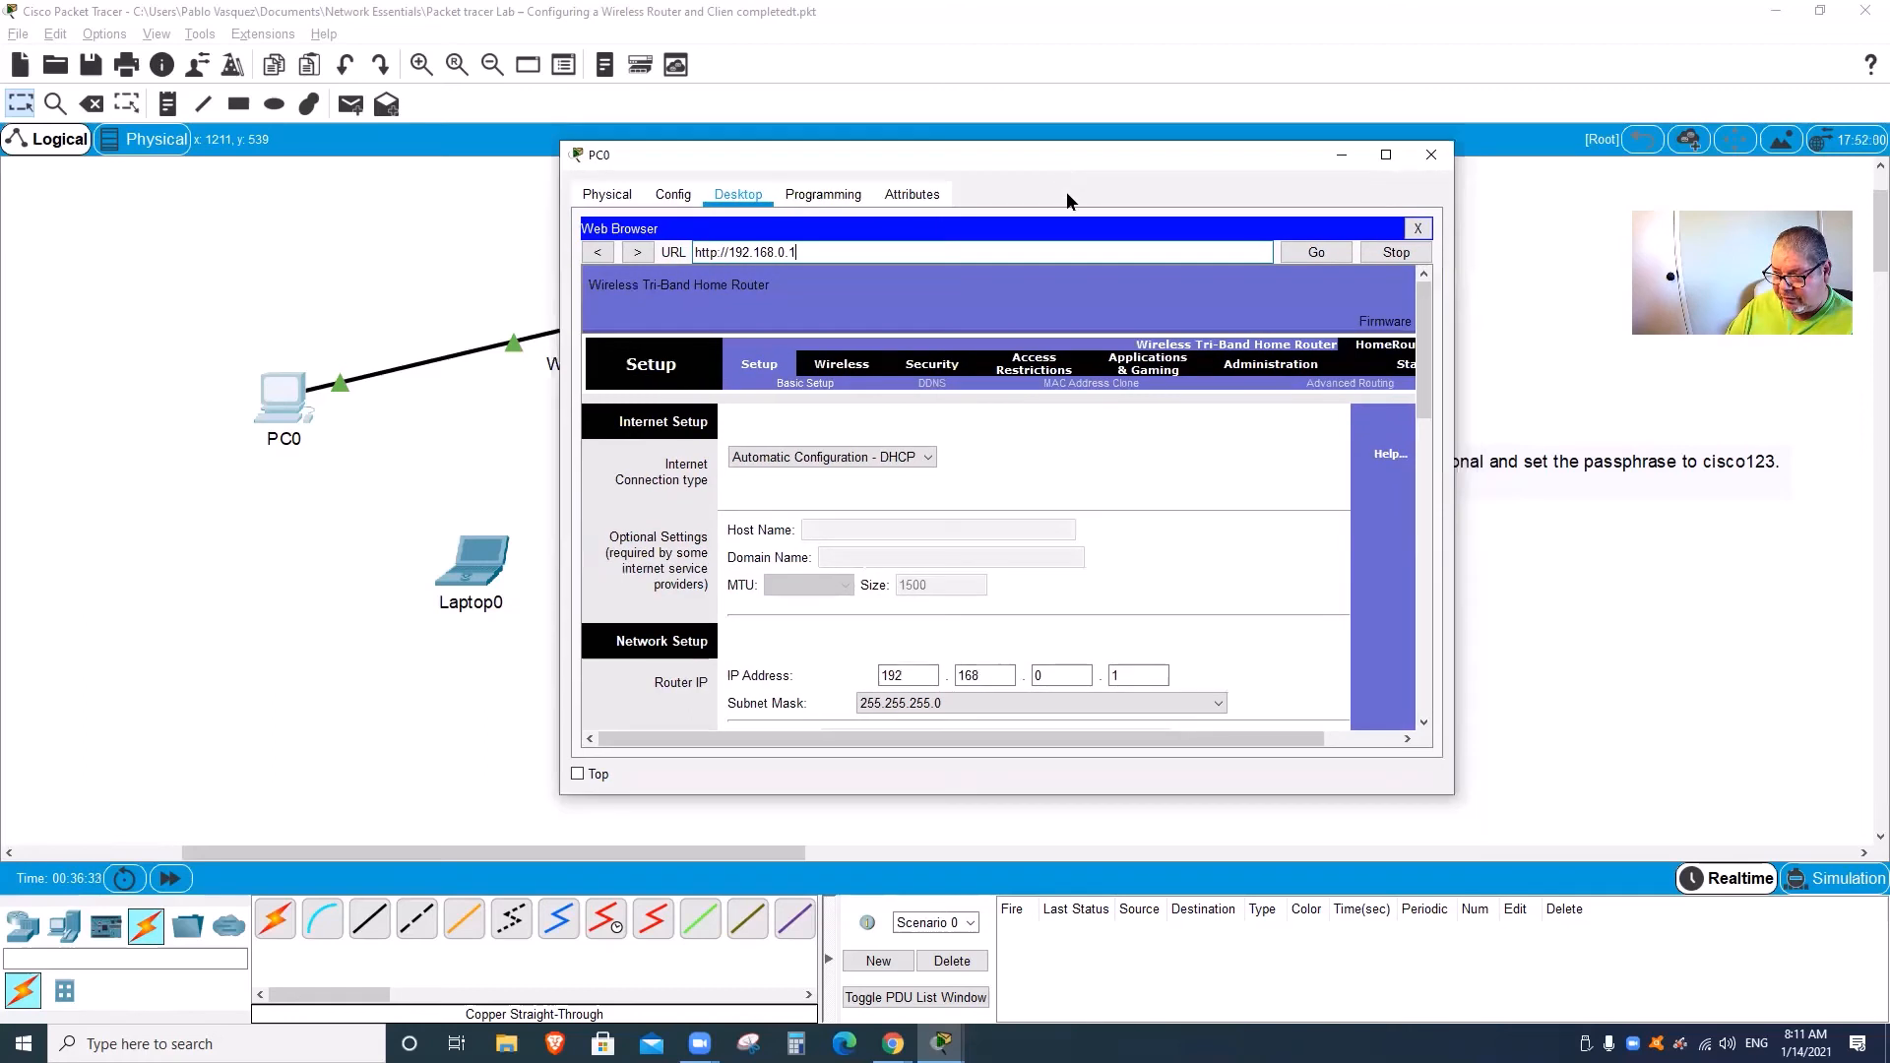
pyautogui.click(857, 374)
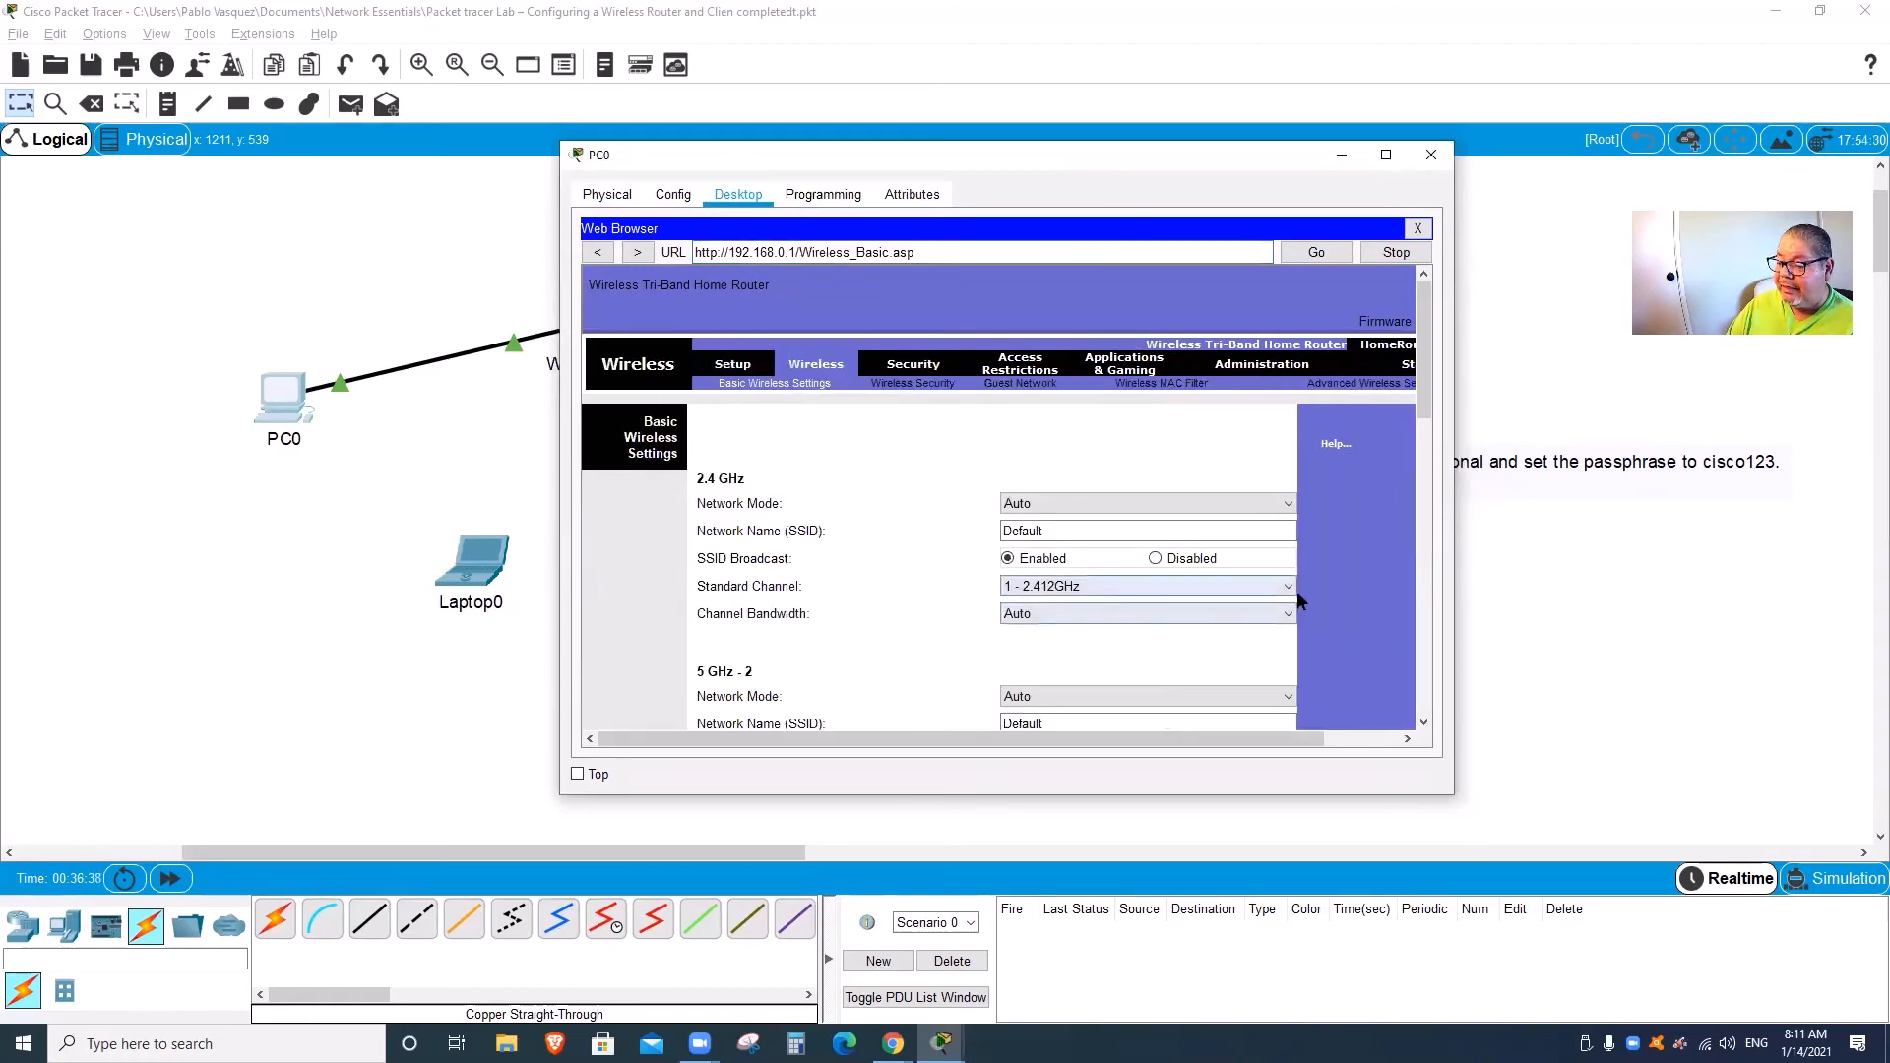
# Step: Disable SSID Broadcast for the 5 GHz-1 and 5 GHz-2 bands
pyautogui.moveTo(1429, 423); pyautogui.dragTo(1425, 512)
pyautogui.click(1156, 459)
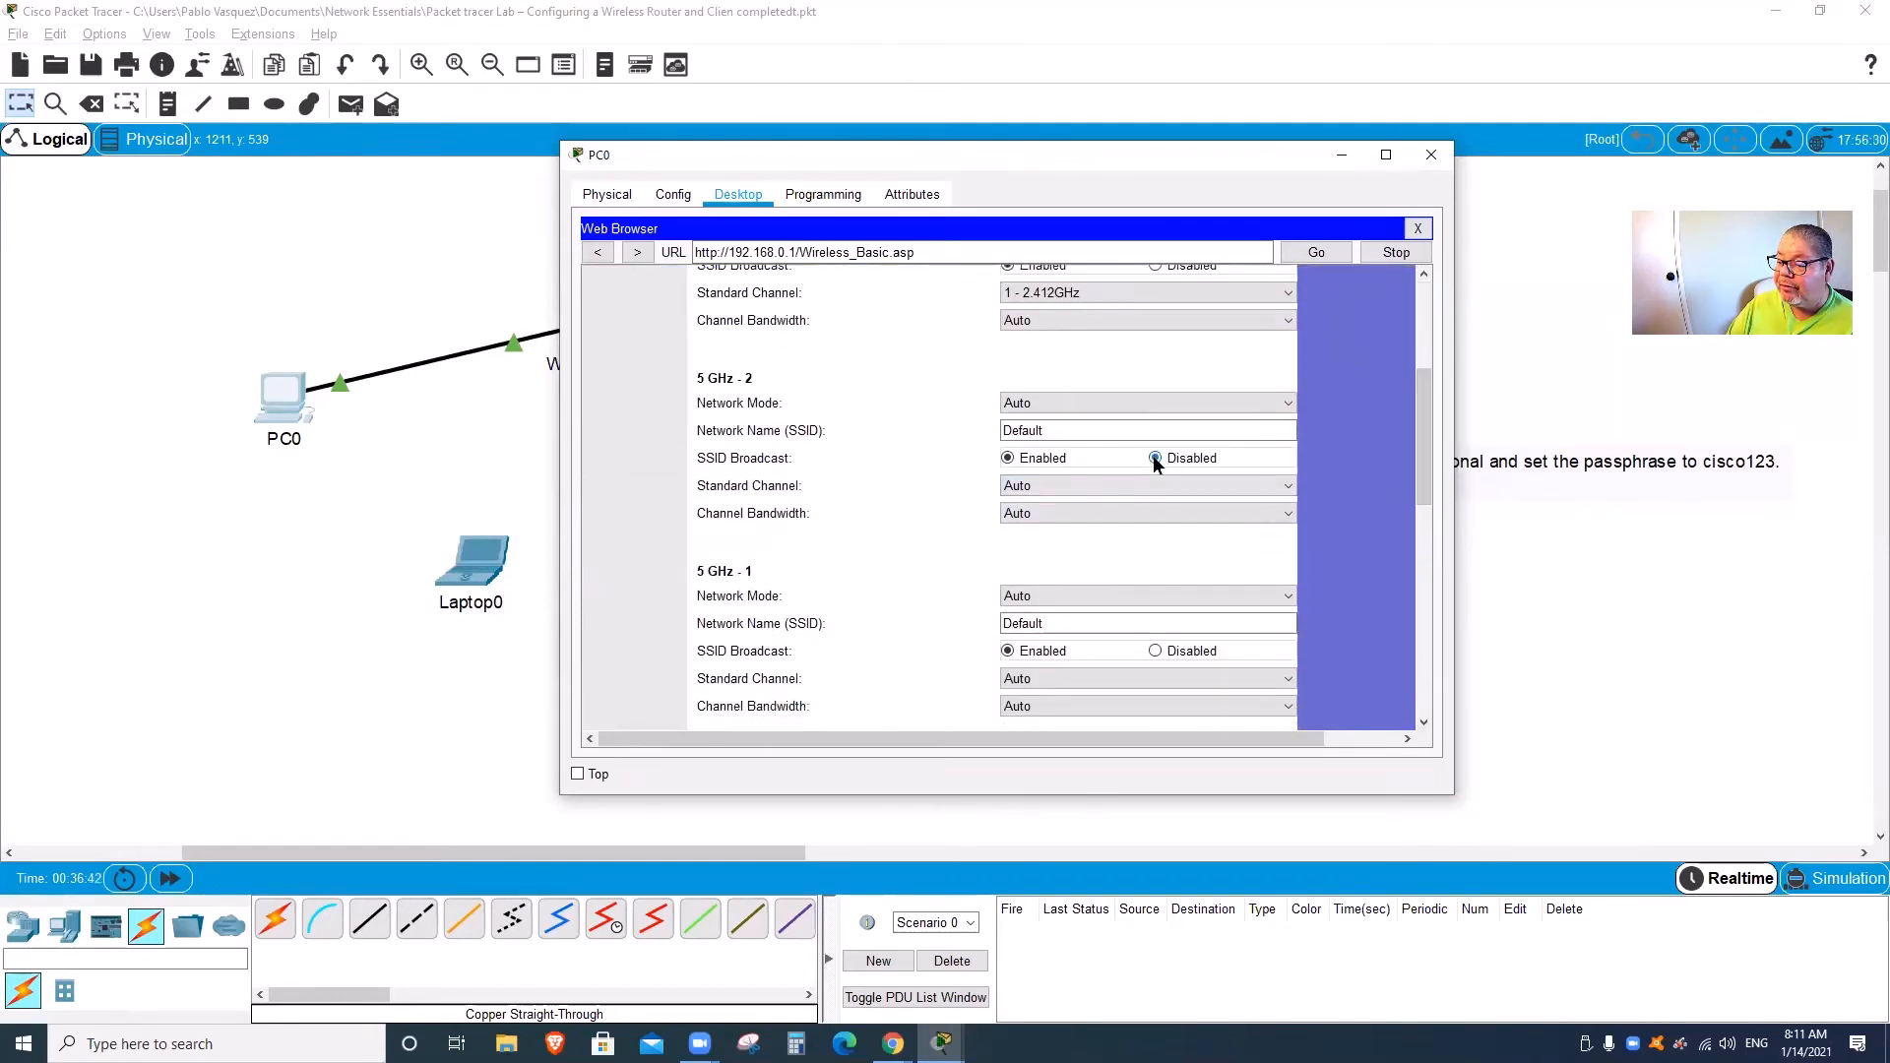
pyautogui.click(1155, 651)
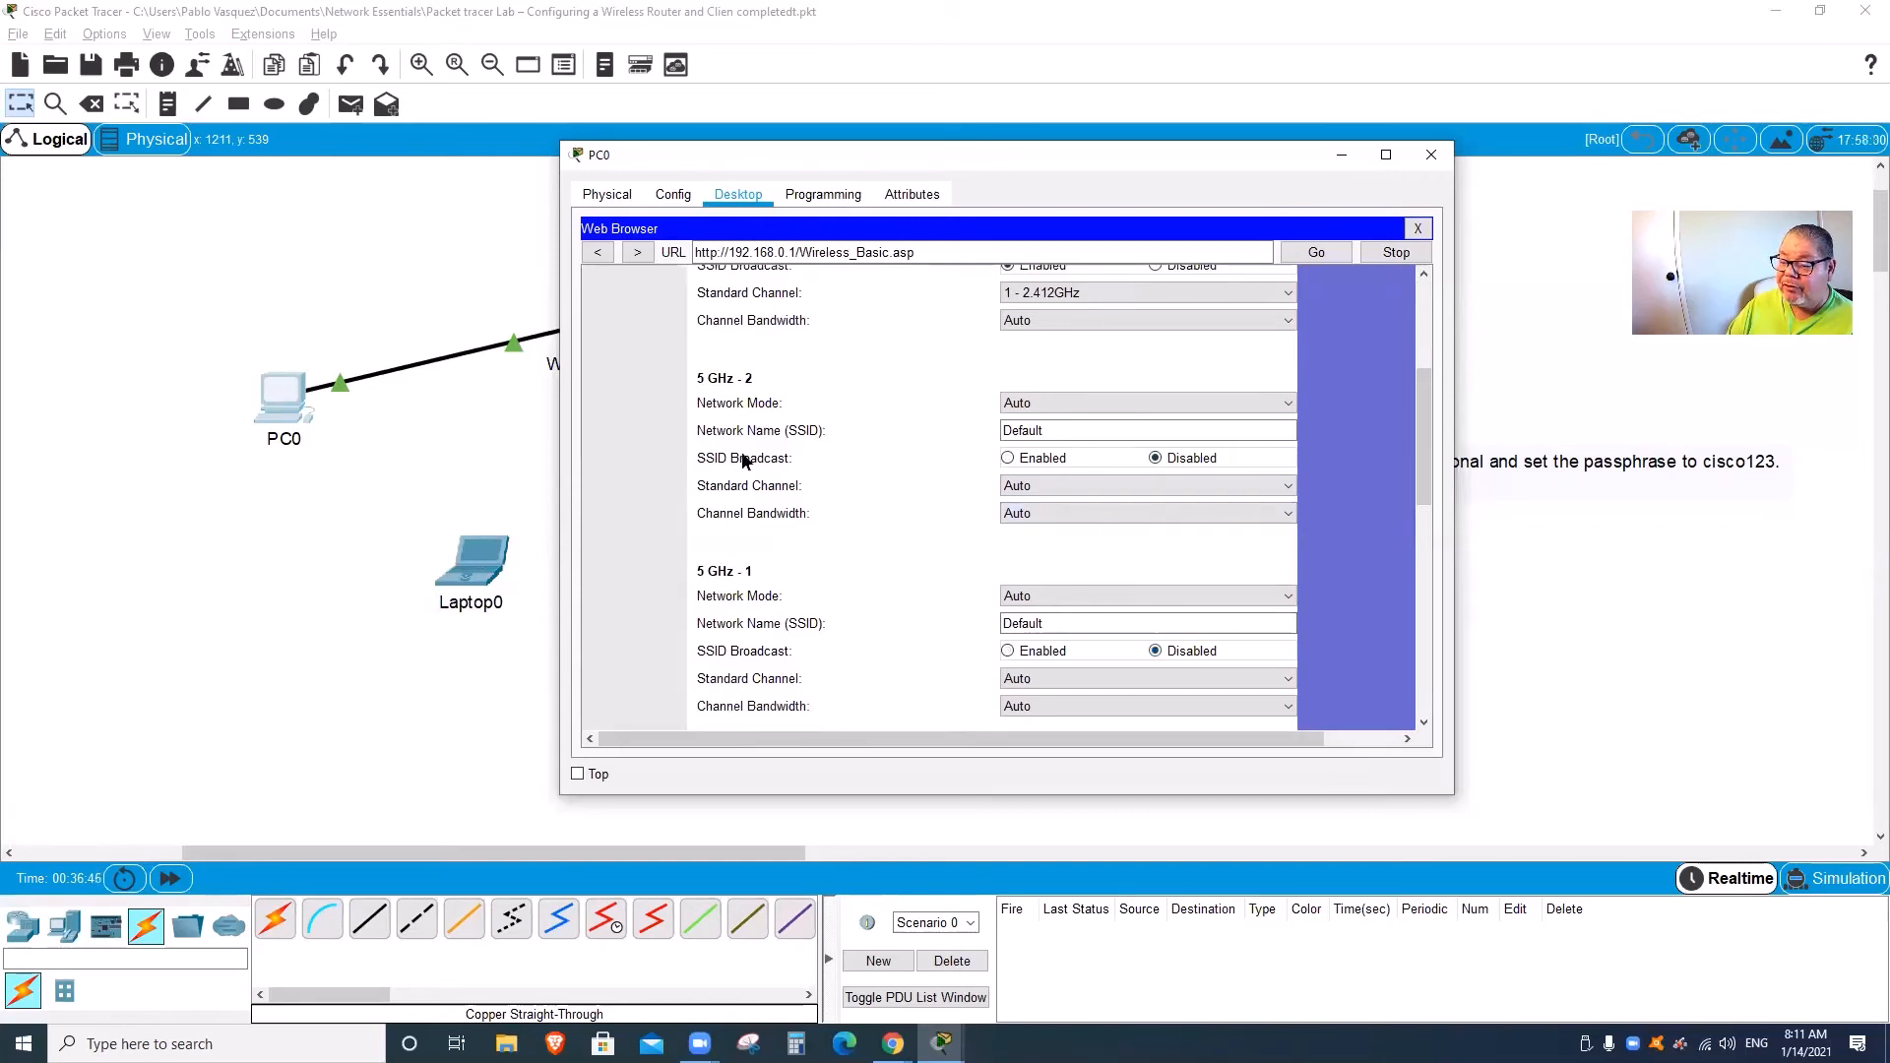
# Step: Rename the 2.4 GHz network from Default to Home-Net and save the settings
pyautogui.moveTo(1424, 482); pyautogui.dragTo(1429, 406)
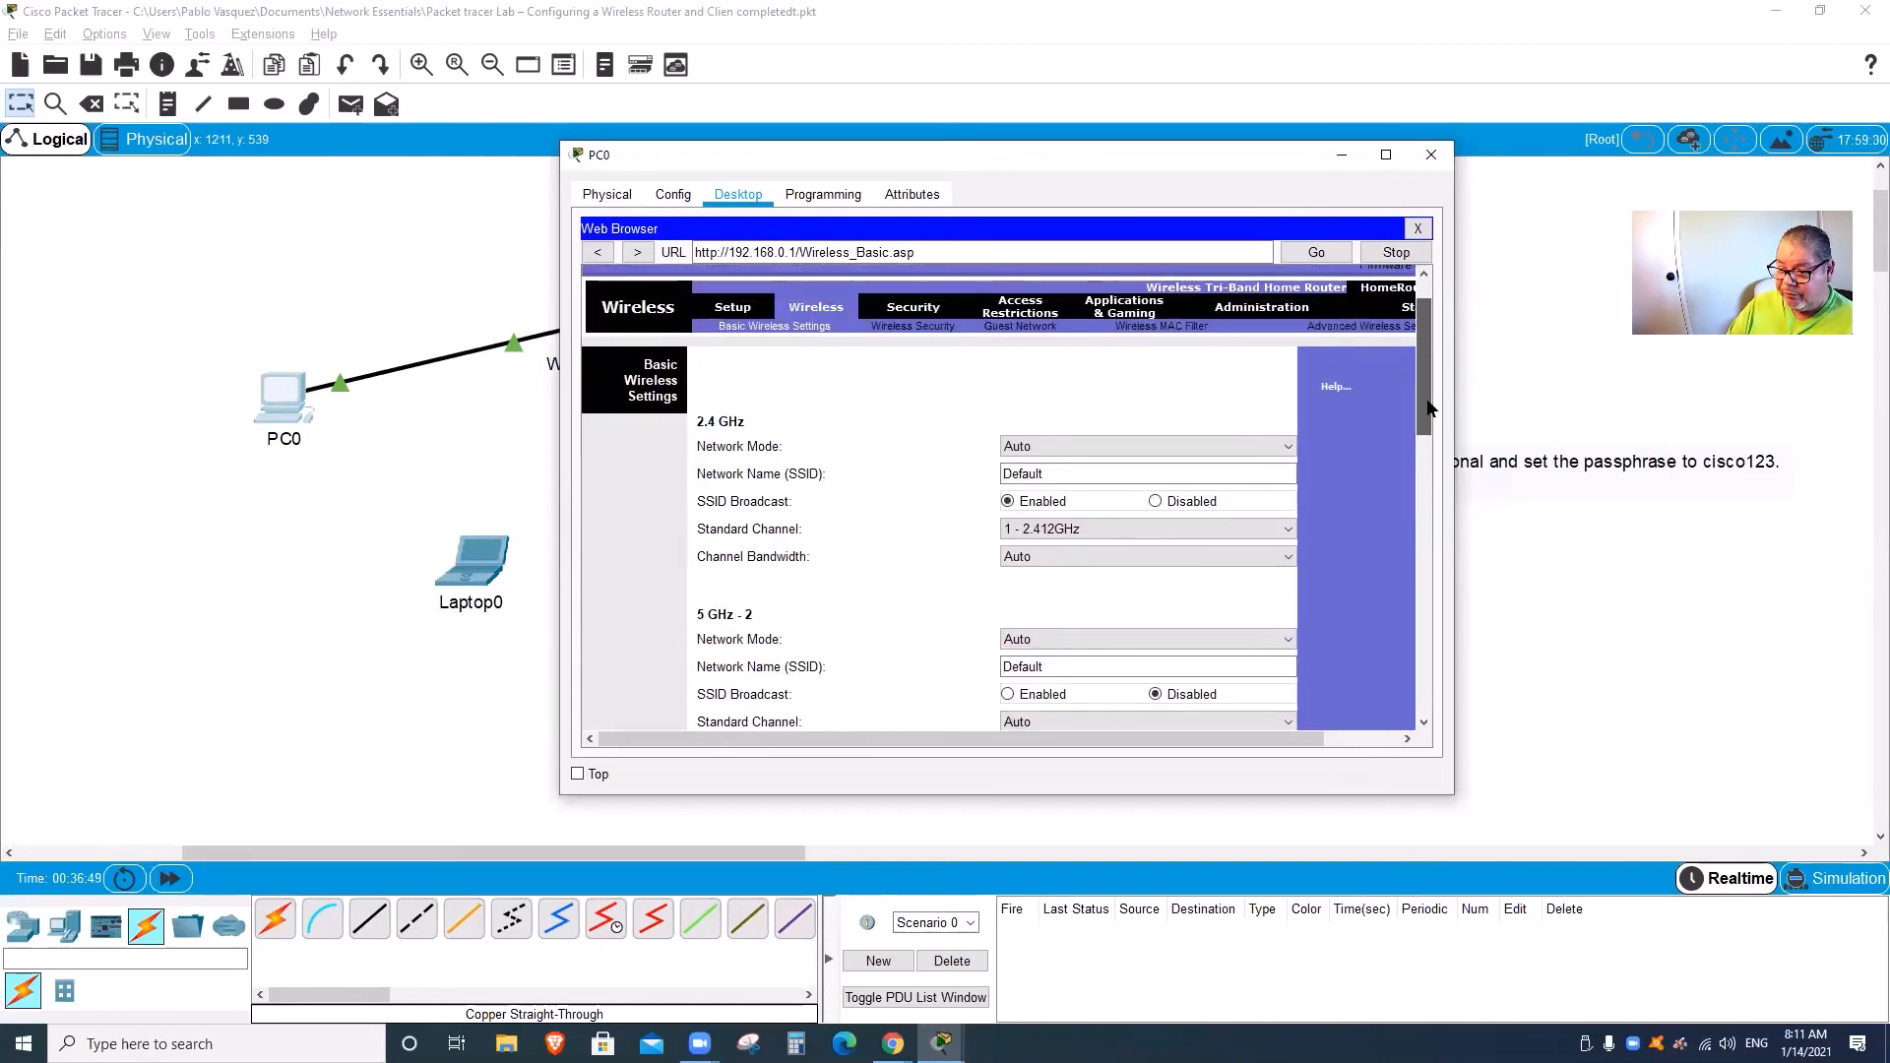
pyautogui.click(1064, 474)
pyautogui.moveTo(1081, 474); pyautogui.dragTo(992, 473)
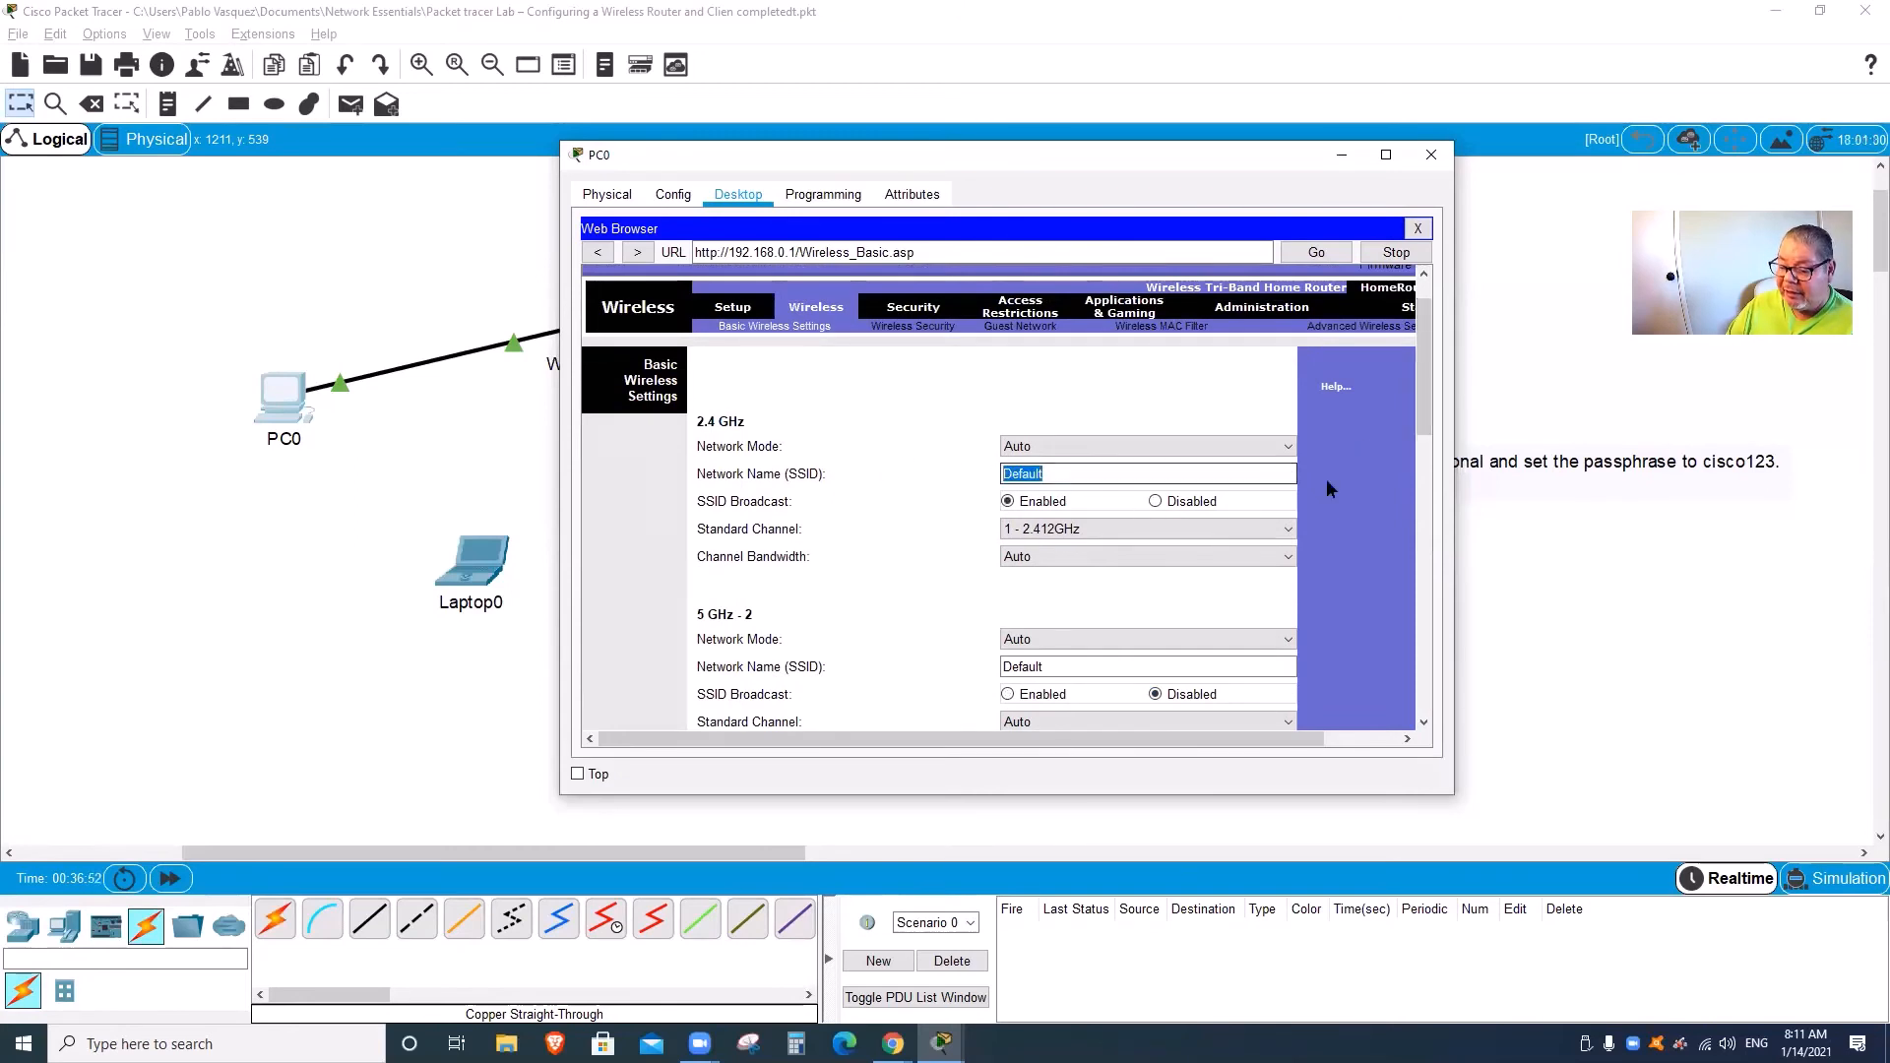
pyautogui.write('Hom')
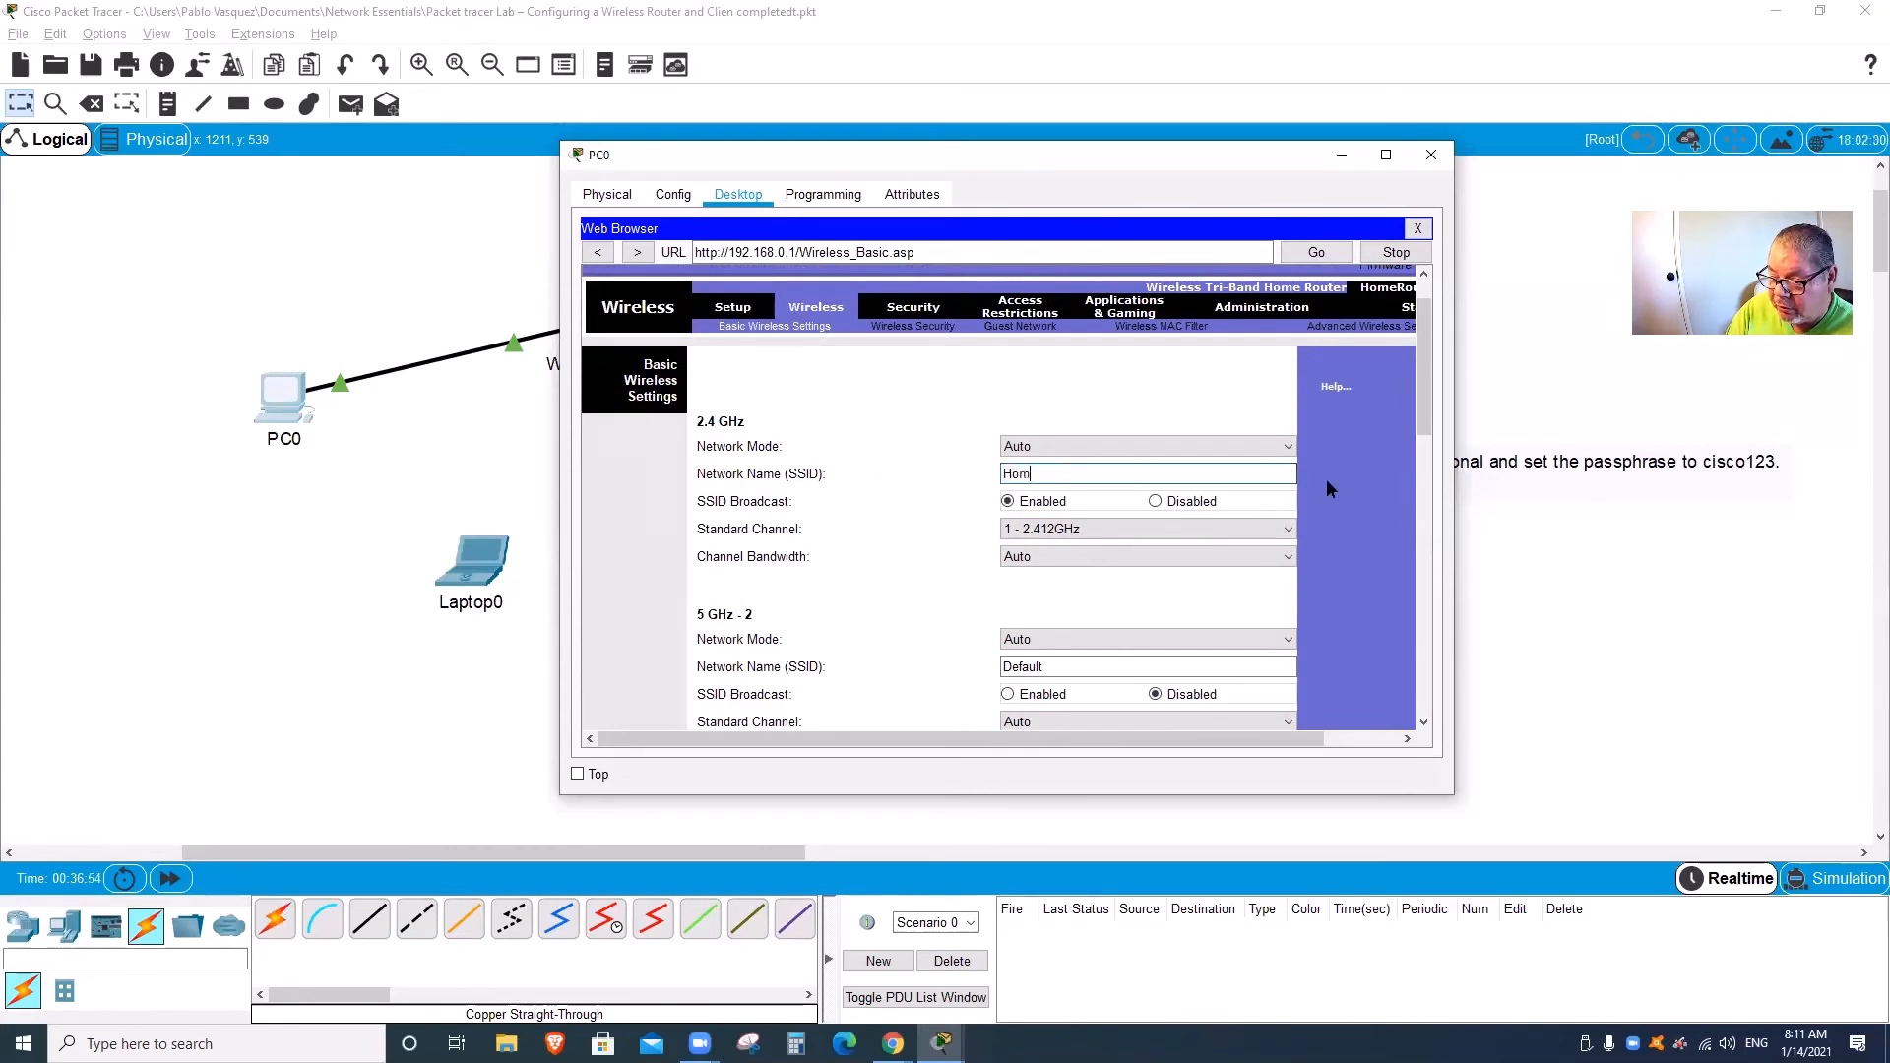
pyautogui.write('e-Net')
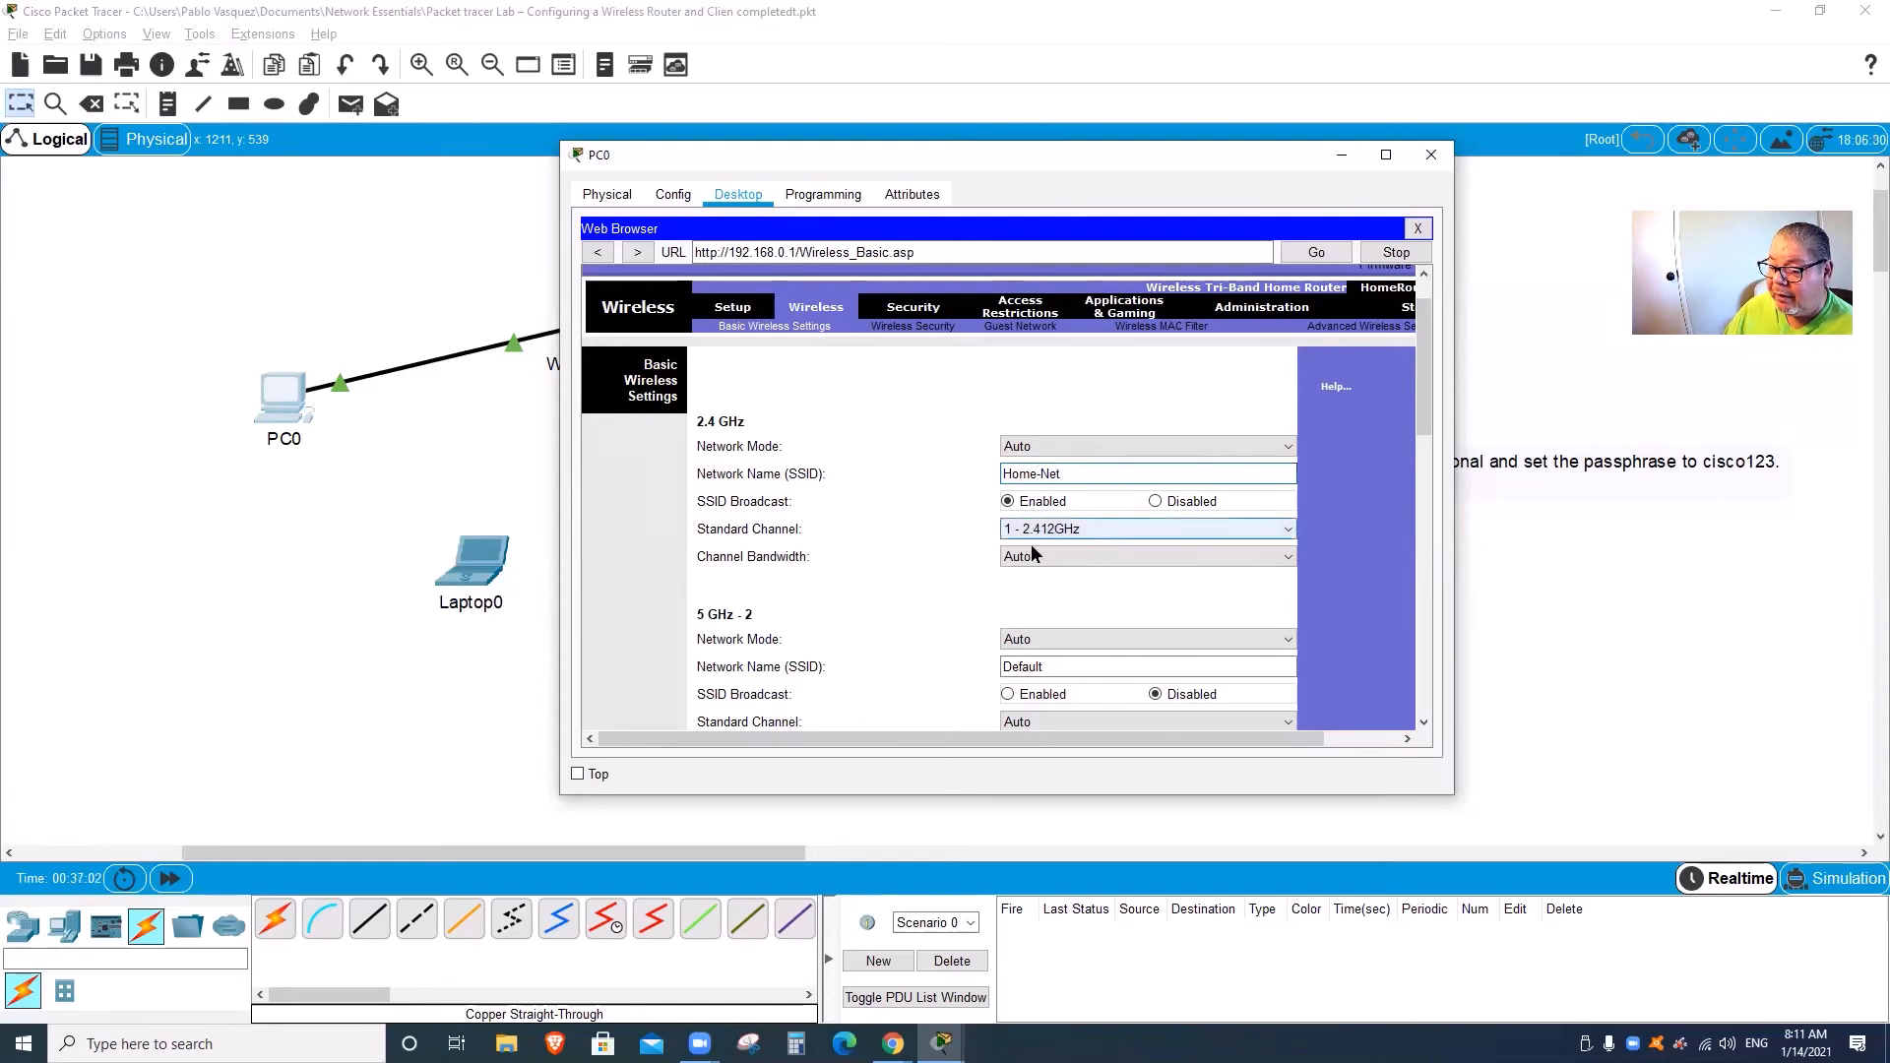
pyautogui.moveTo(1432, 399); pyautogui.dragTo(1425, 711)
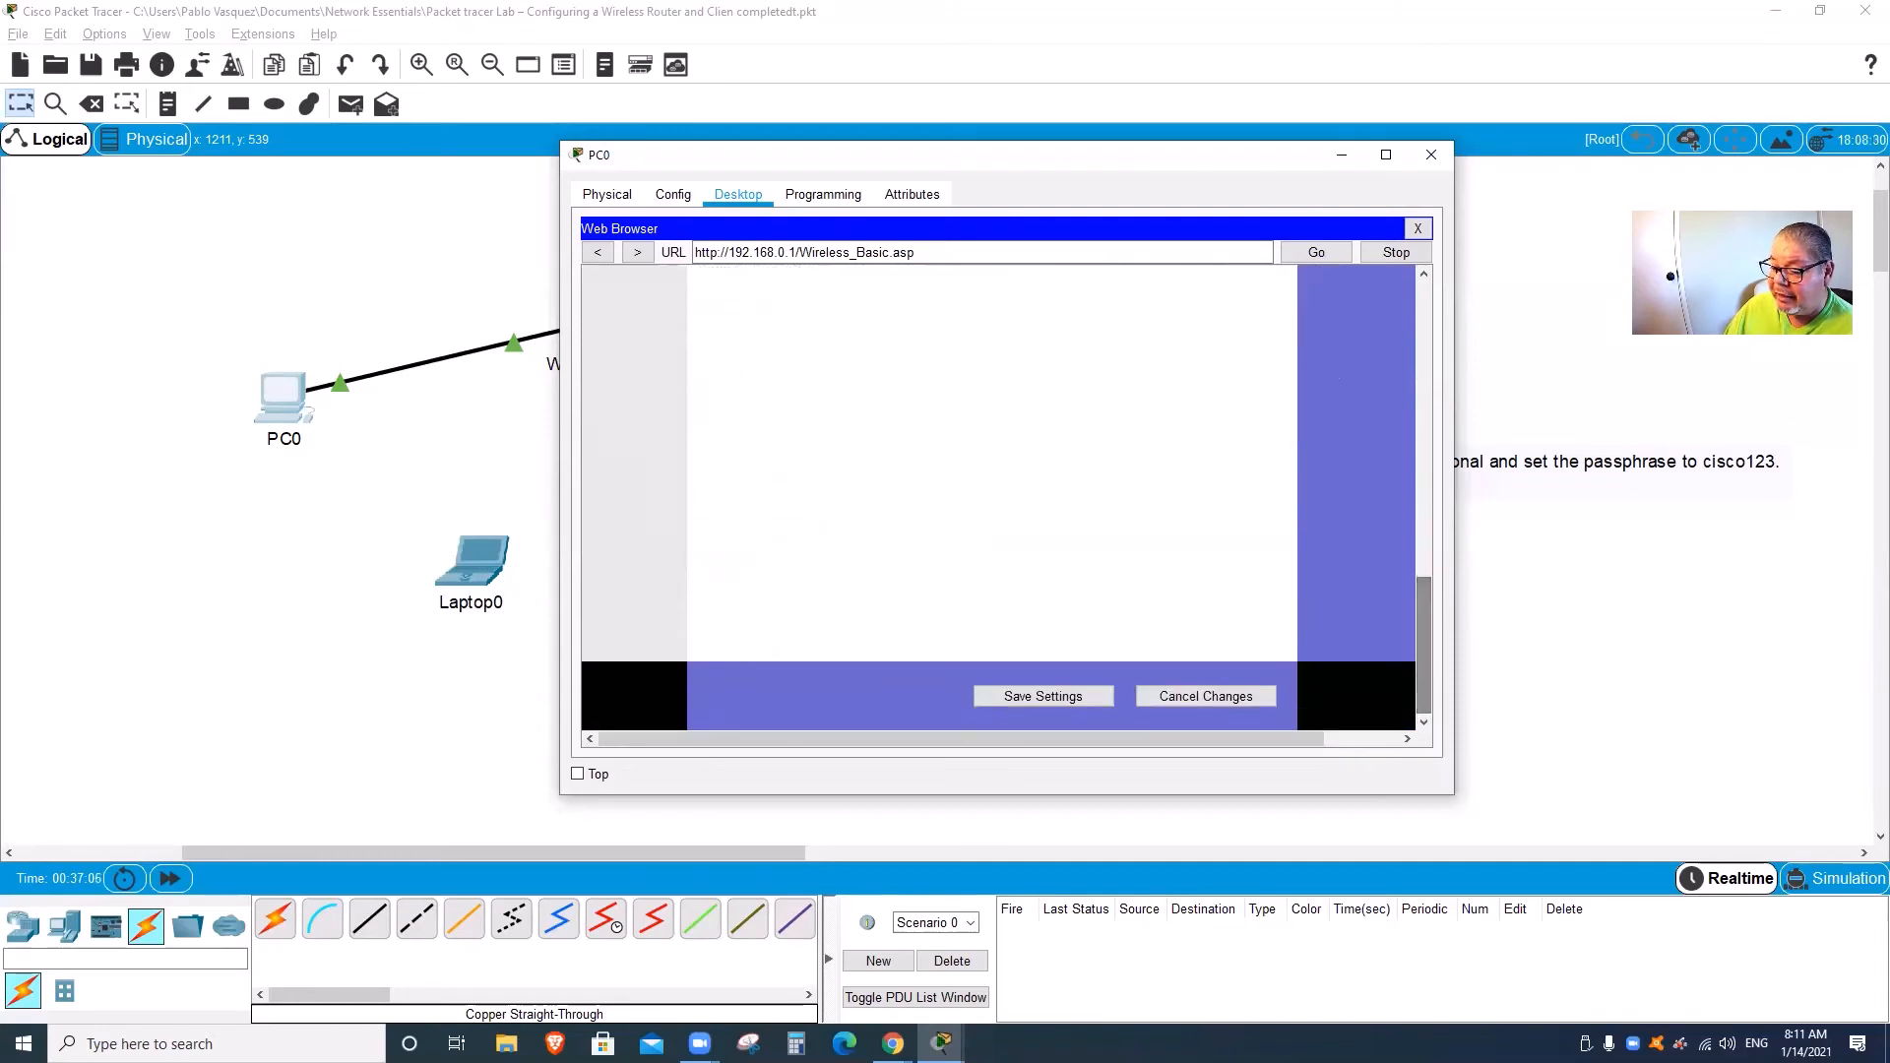
pyautogui.click(1068, 703)
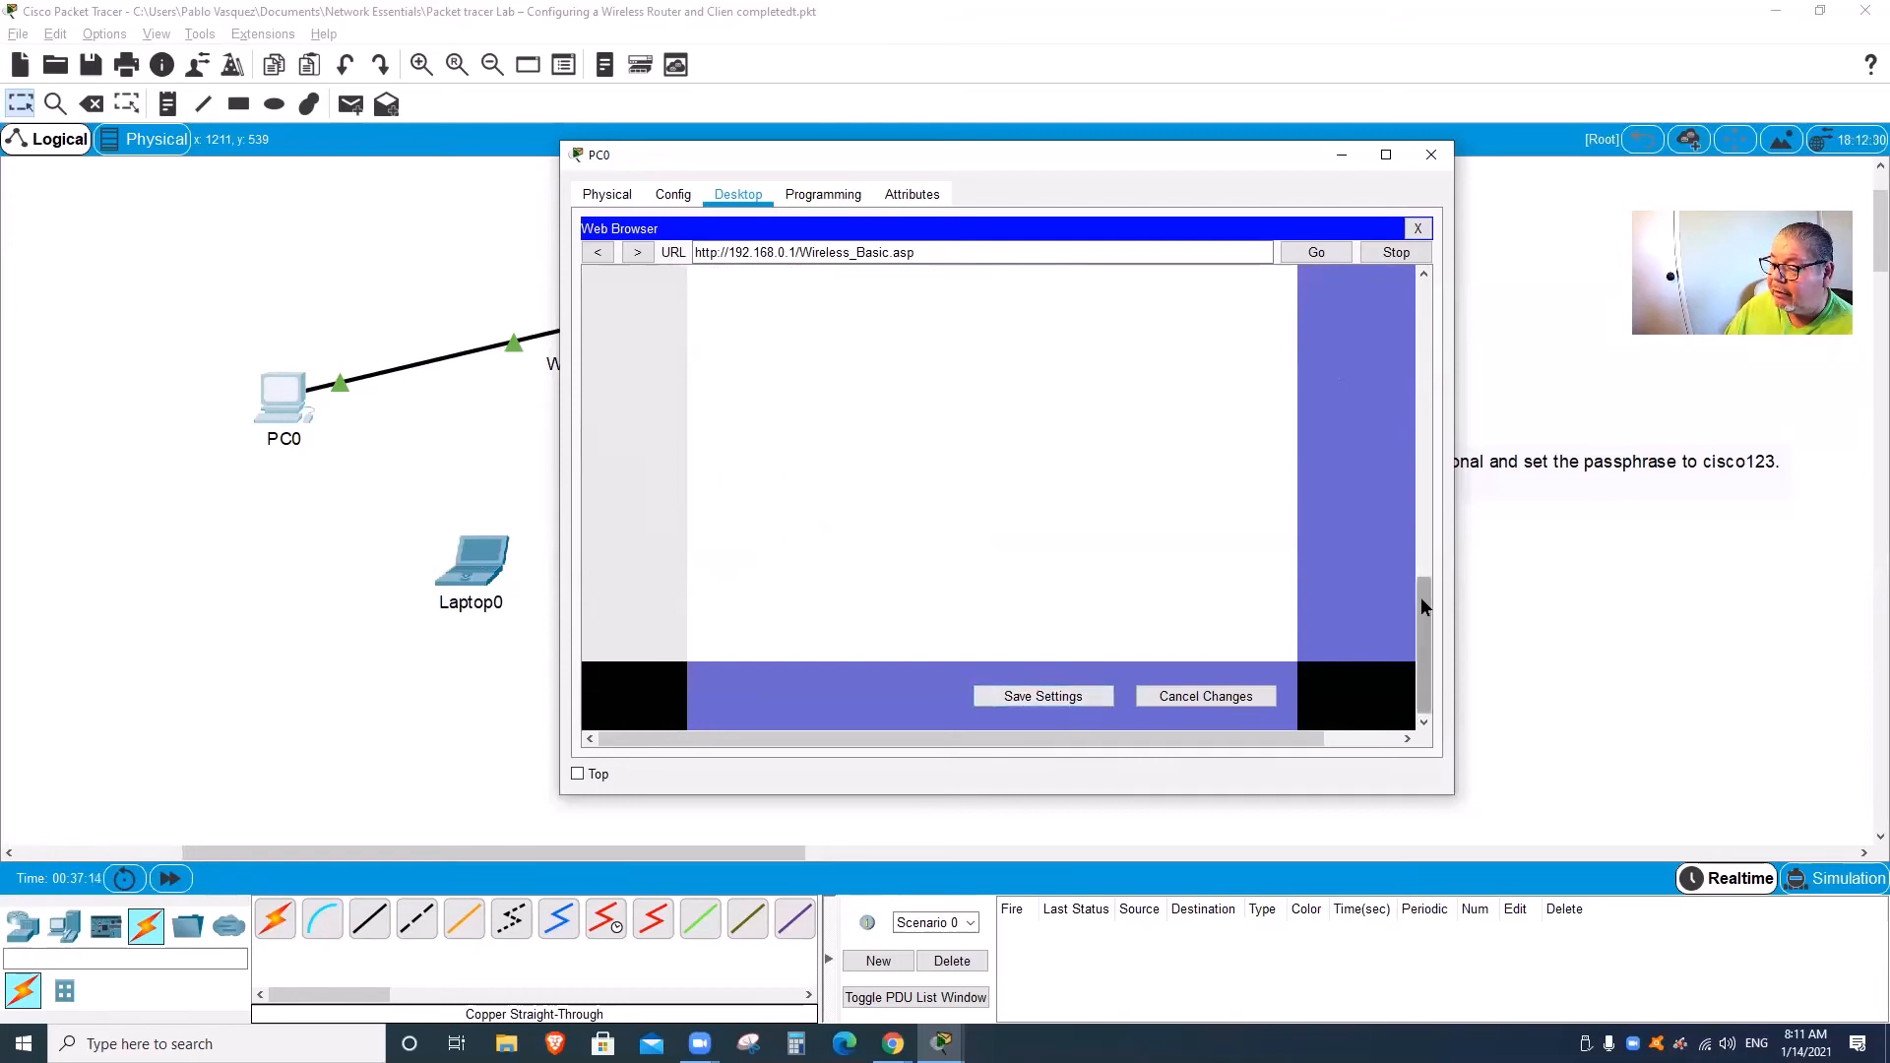
pyautogui.moveTo(1421, 604); pyautogui.dragTo(1421, 340)
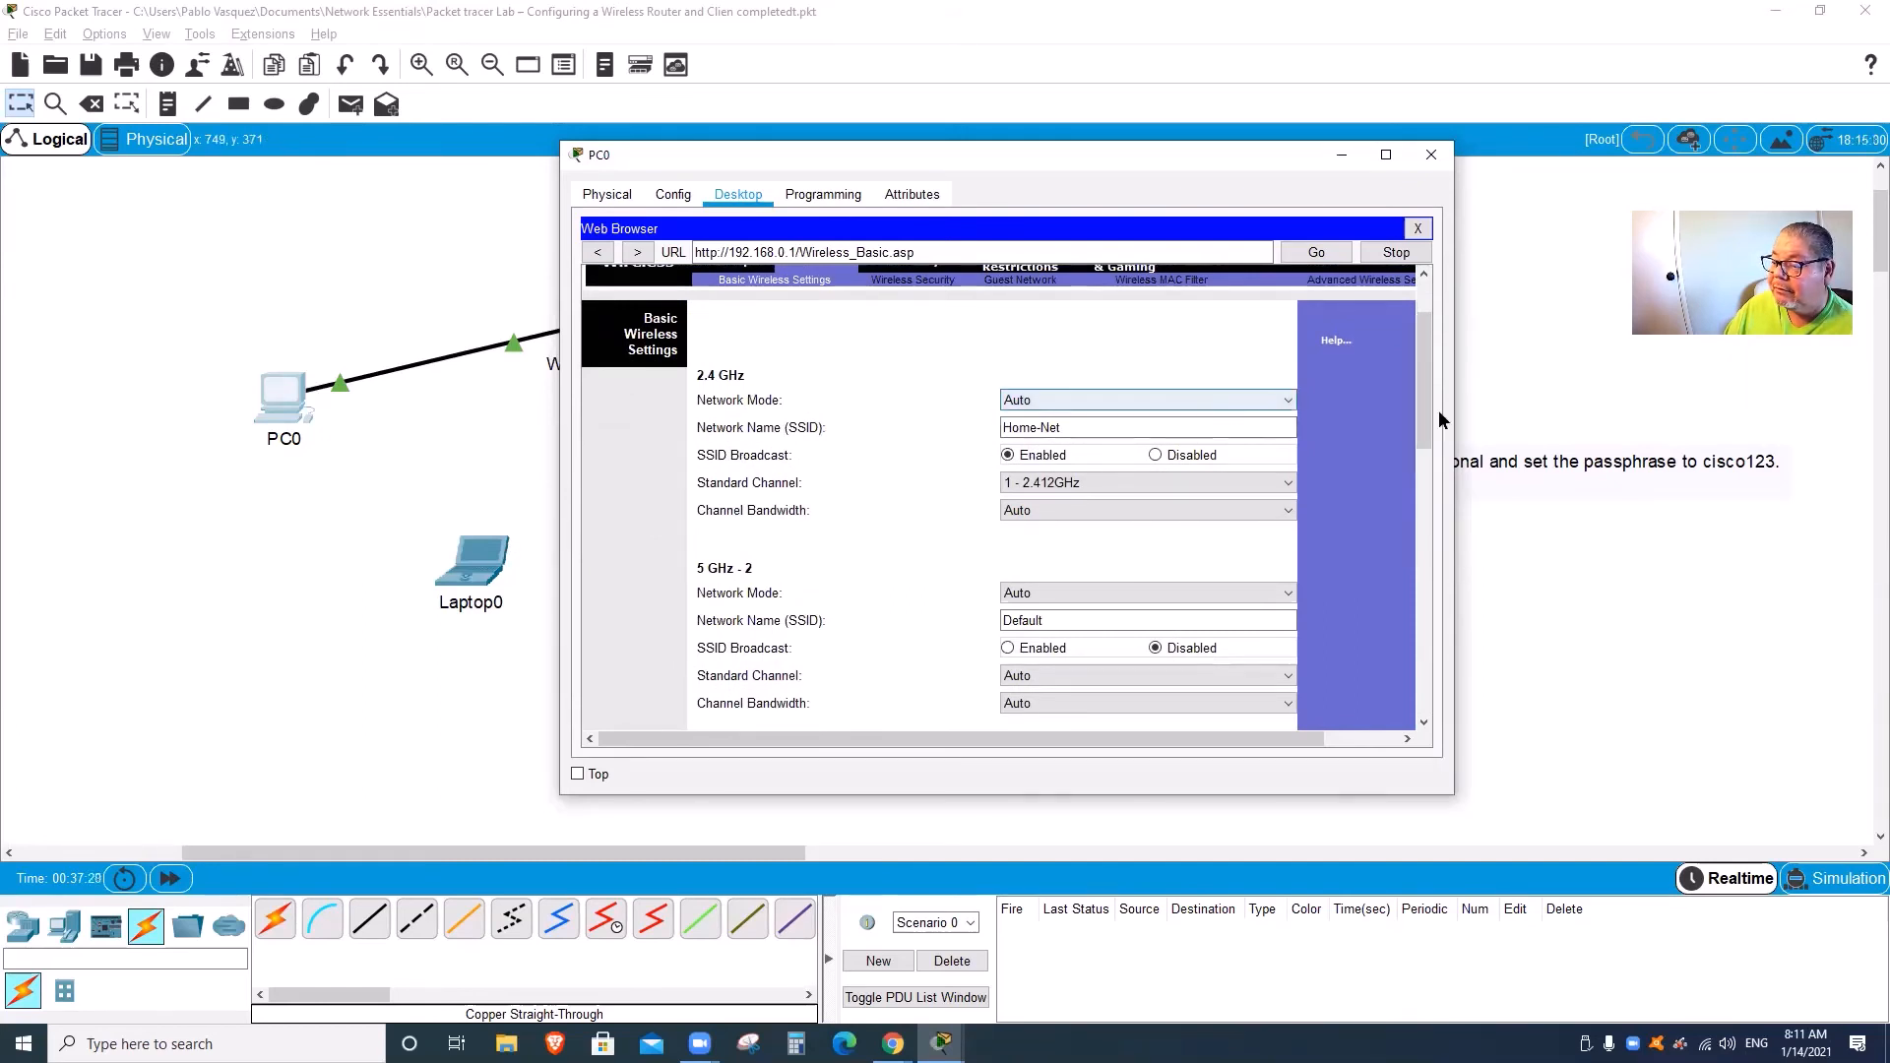
pyautogui.moveTo(1424, 389); pyautogui.dragTo(1427, 355)
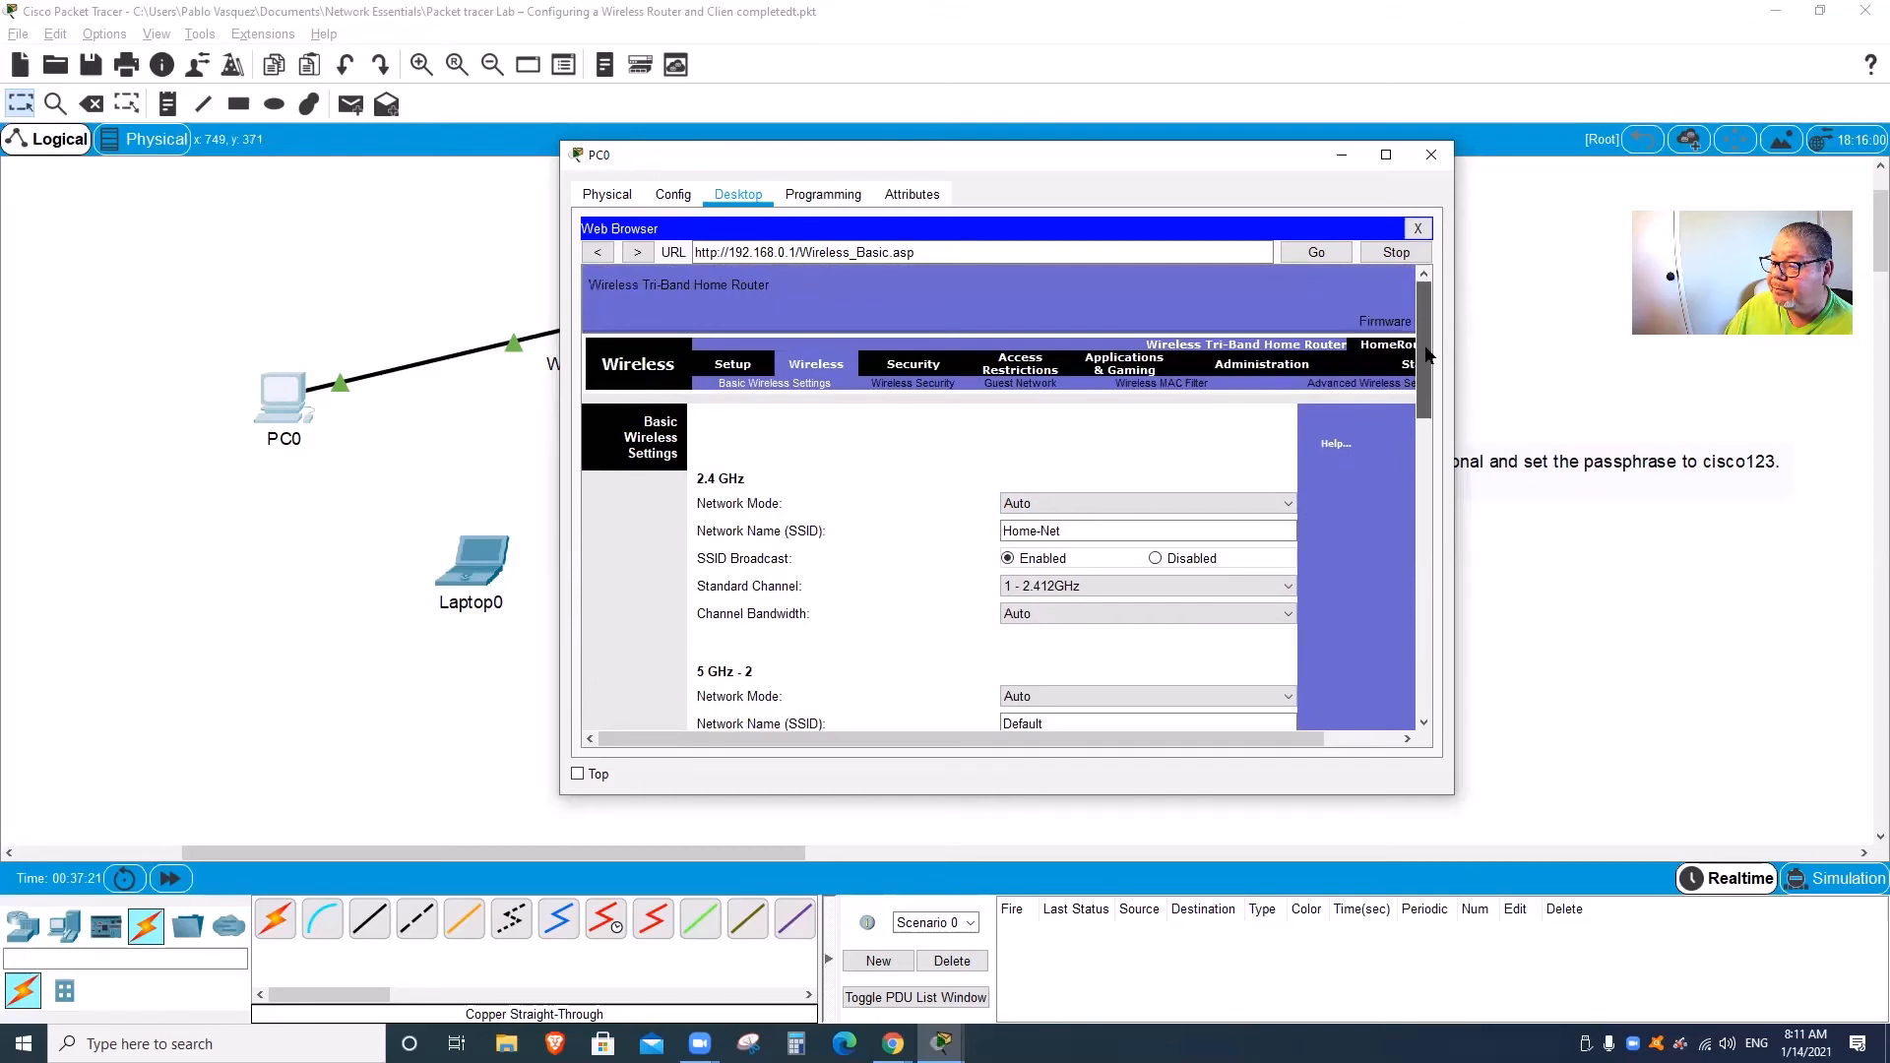
# Step: Set the 2.4 GHz security mode to WPA2 Personal and enter the wireless passphrase
pyautogui.click(903, 389)
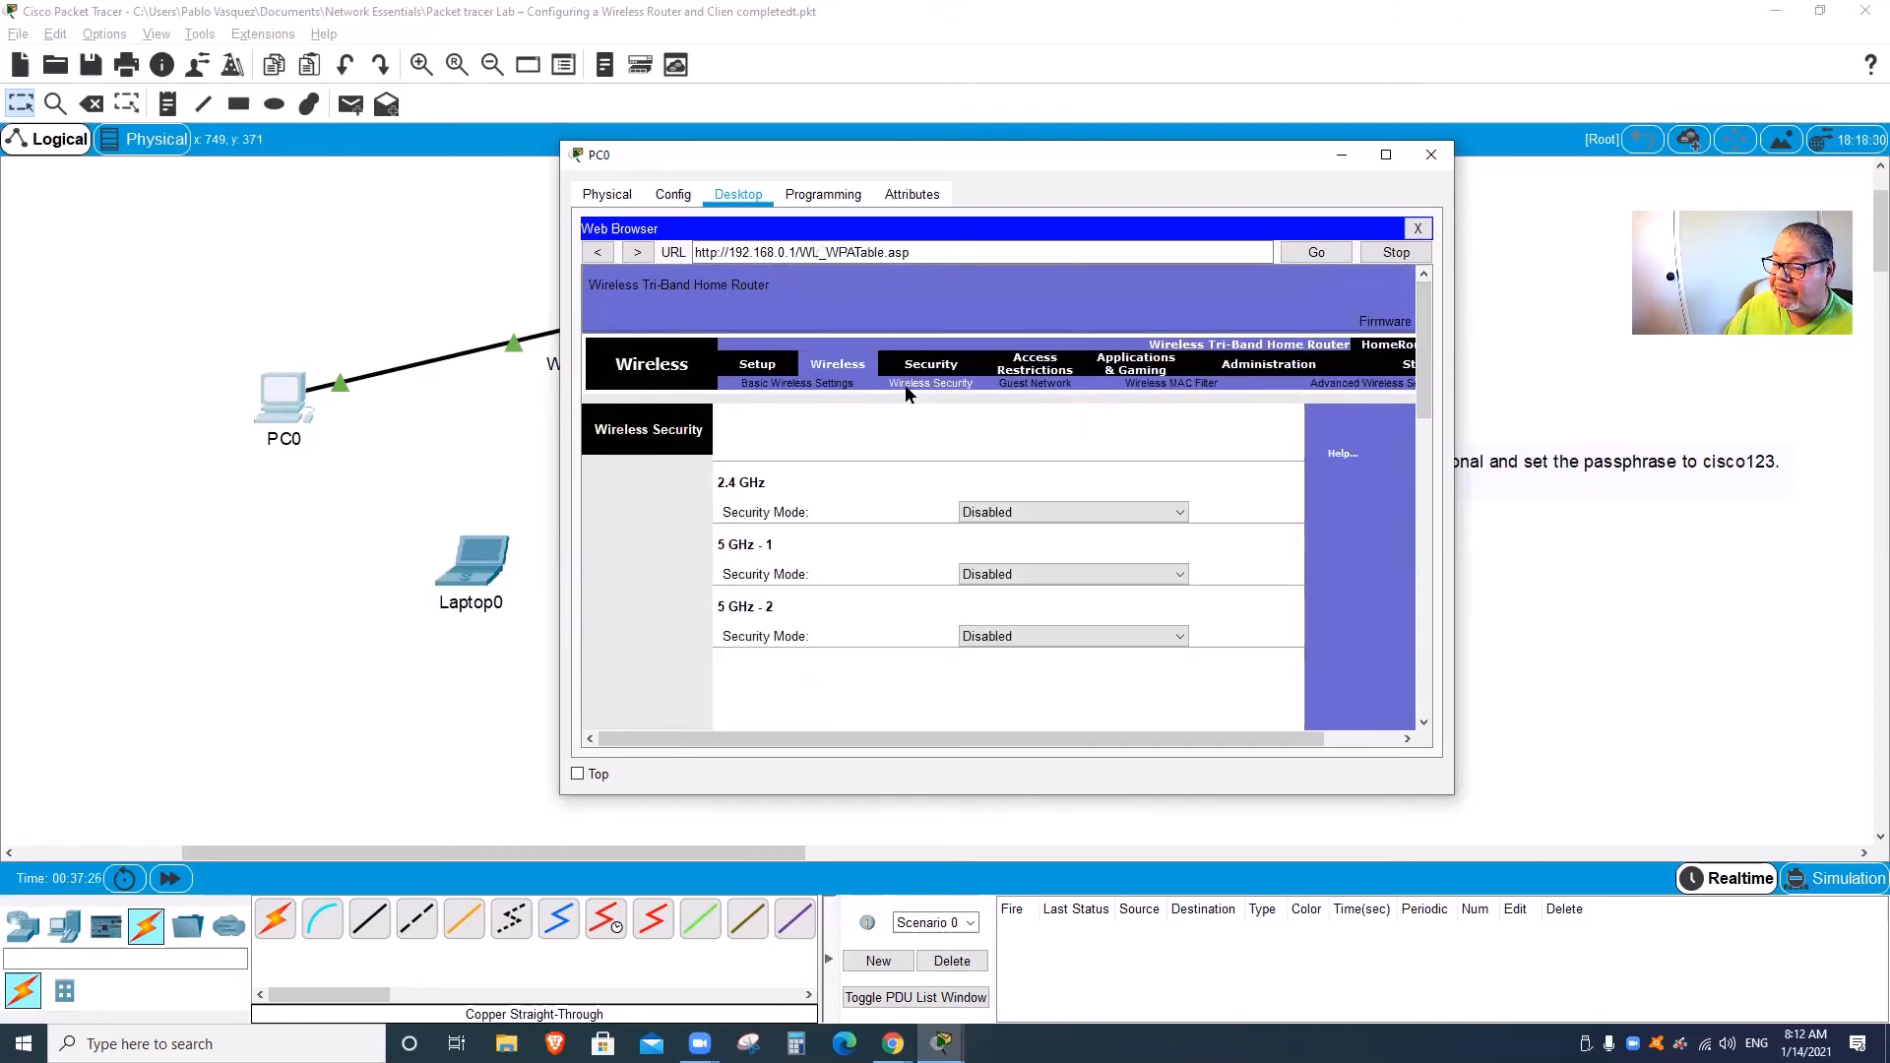
pyautogui.click(1066, 510)
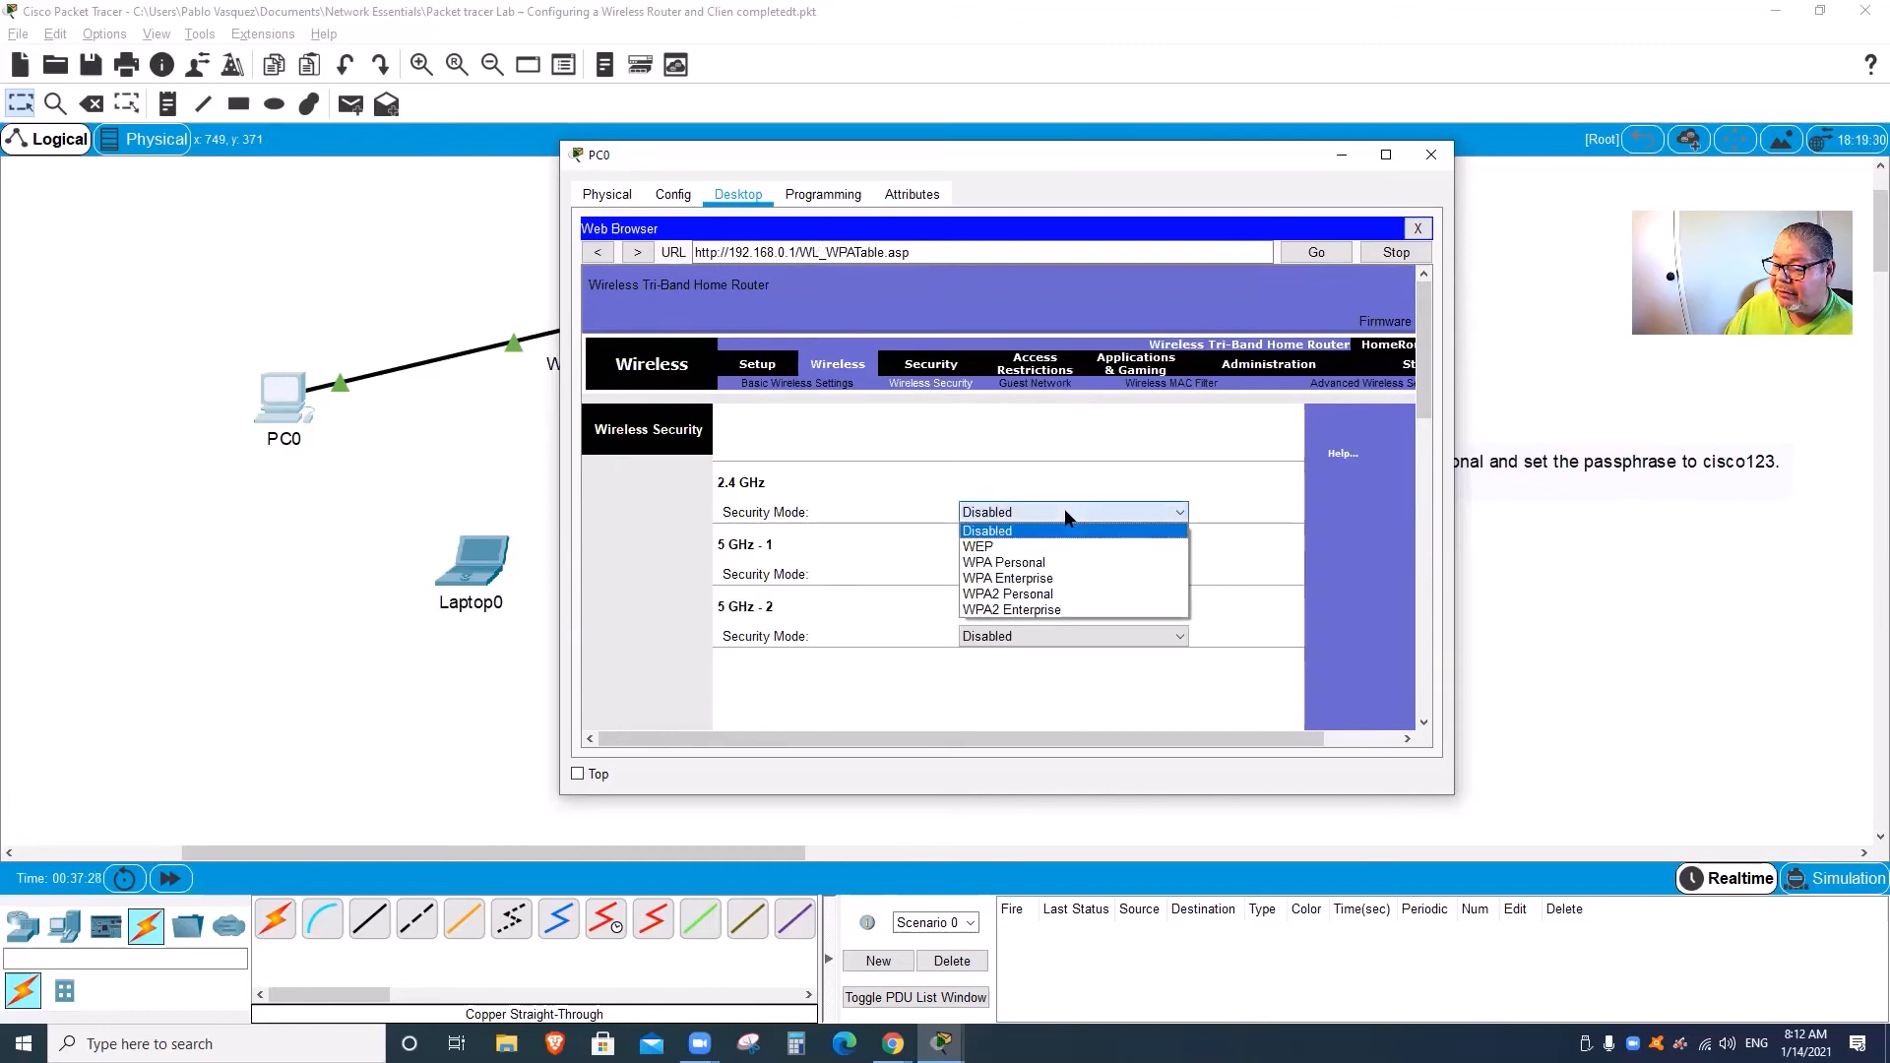
pyautogui.click(1053, 595)
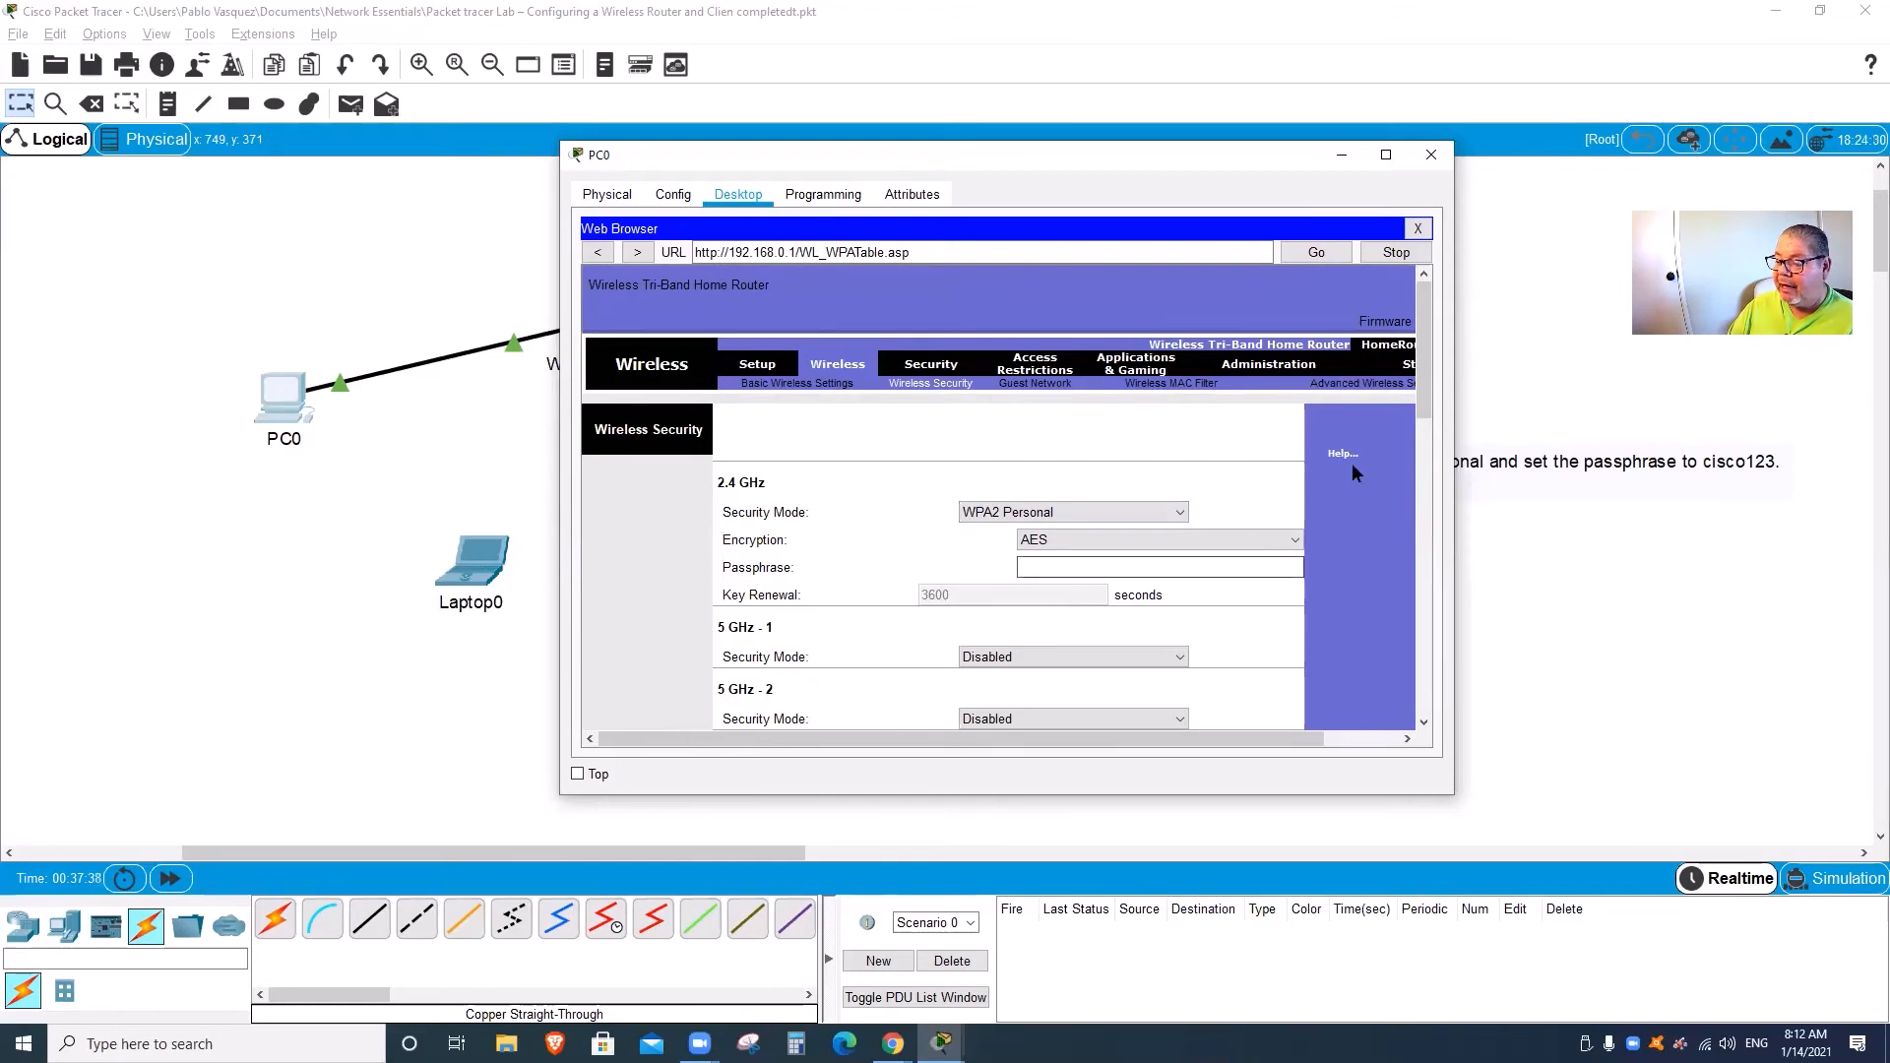
pyautogui.moveTo(1426, 401); pyautogui.dragTo(1432, 431)
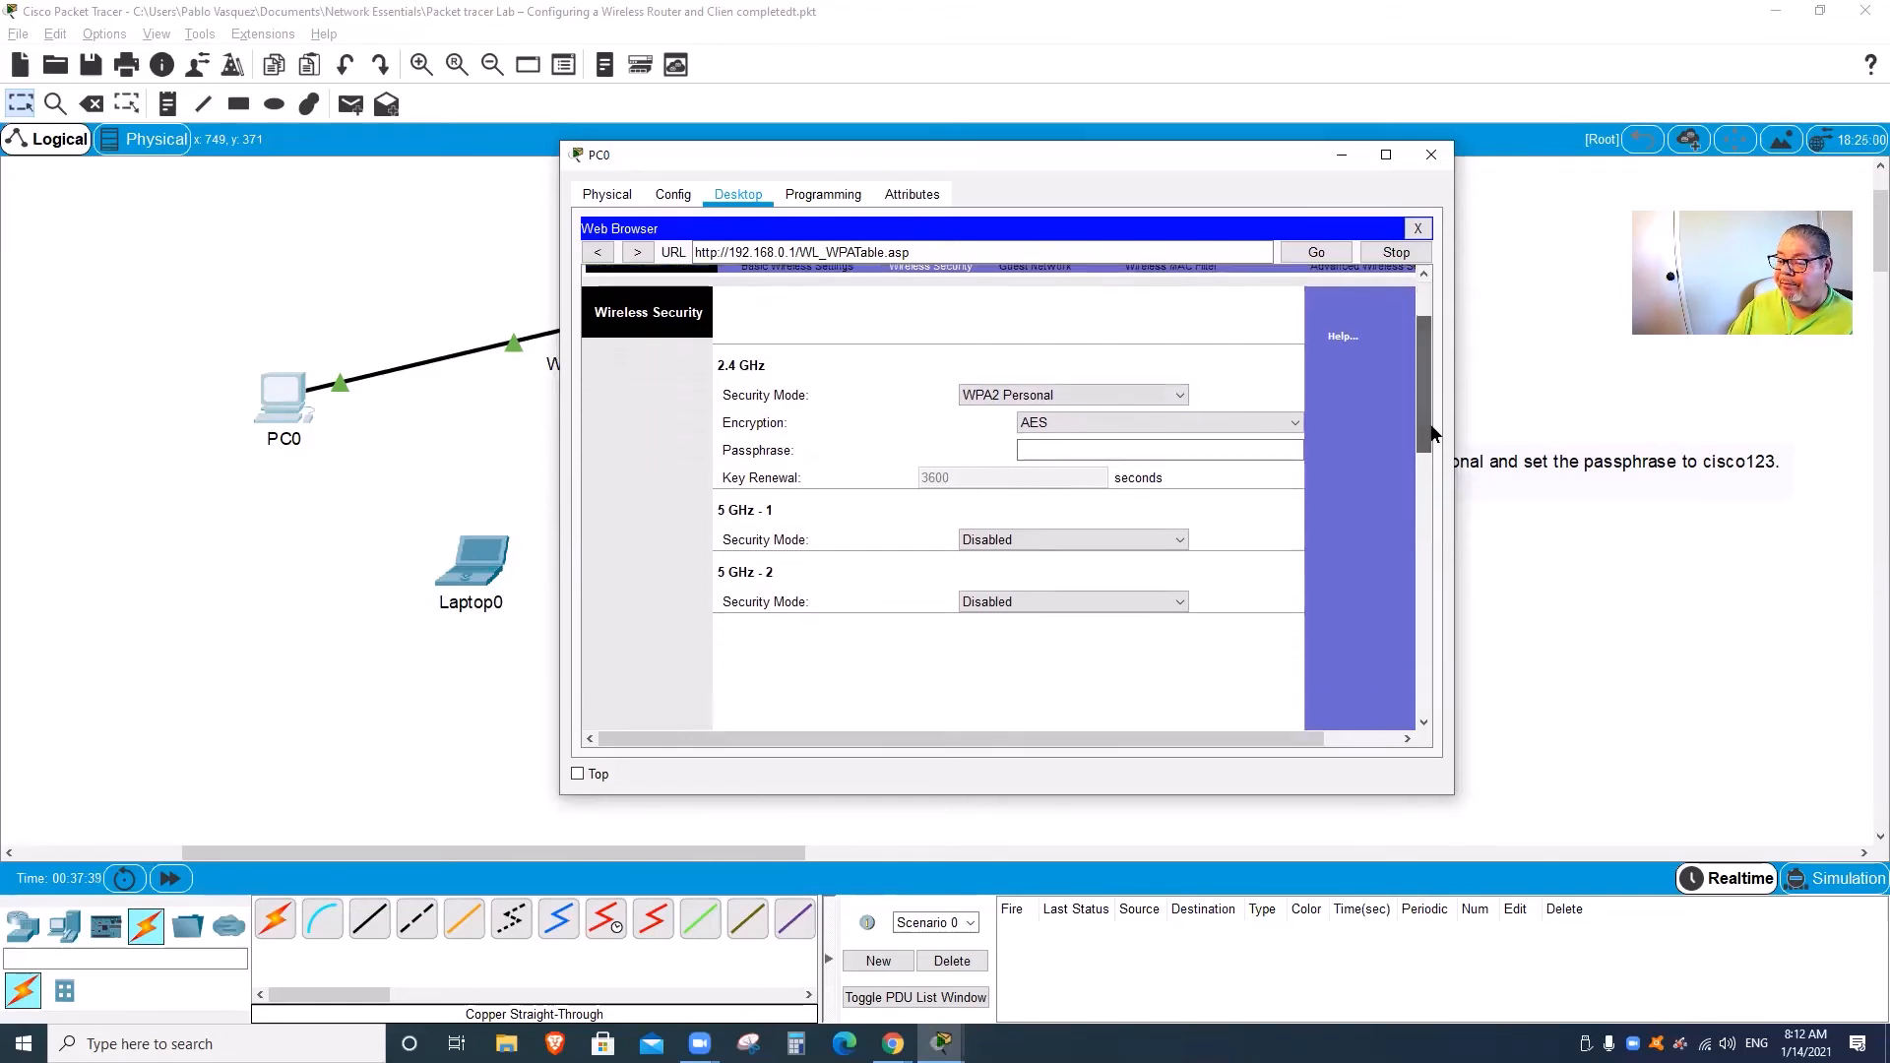
pyautogui.click(1066, 448)
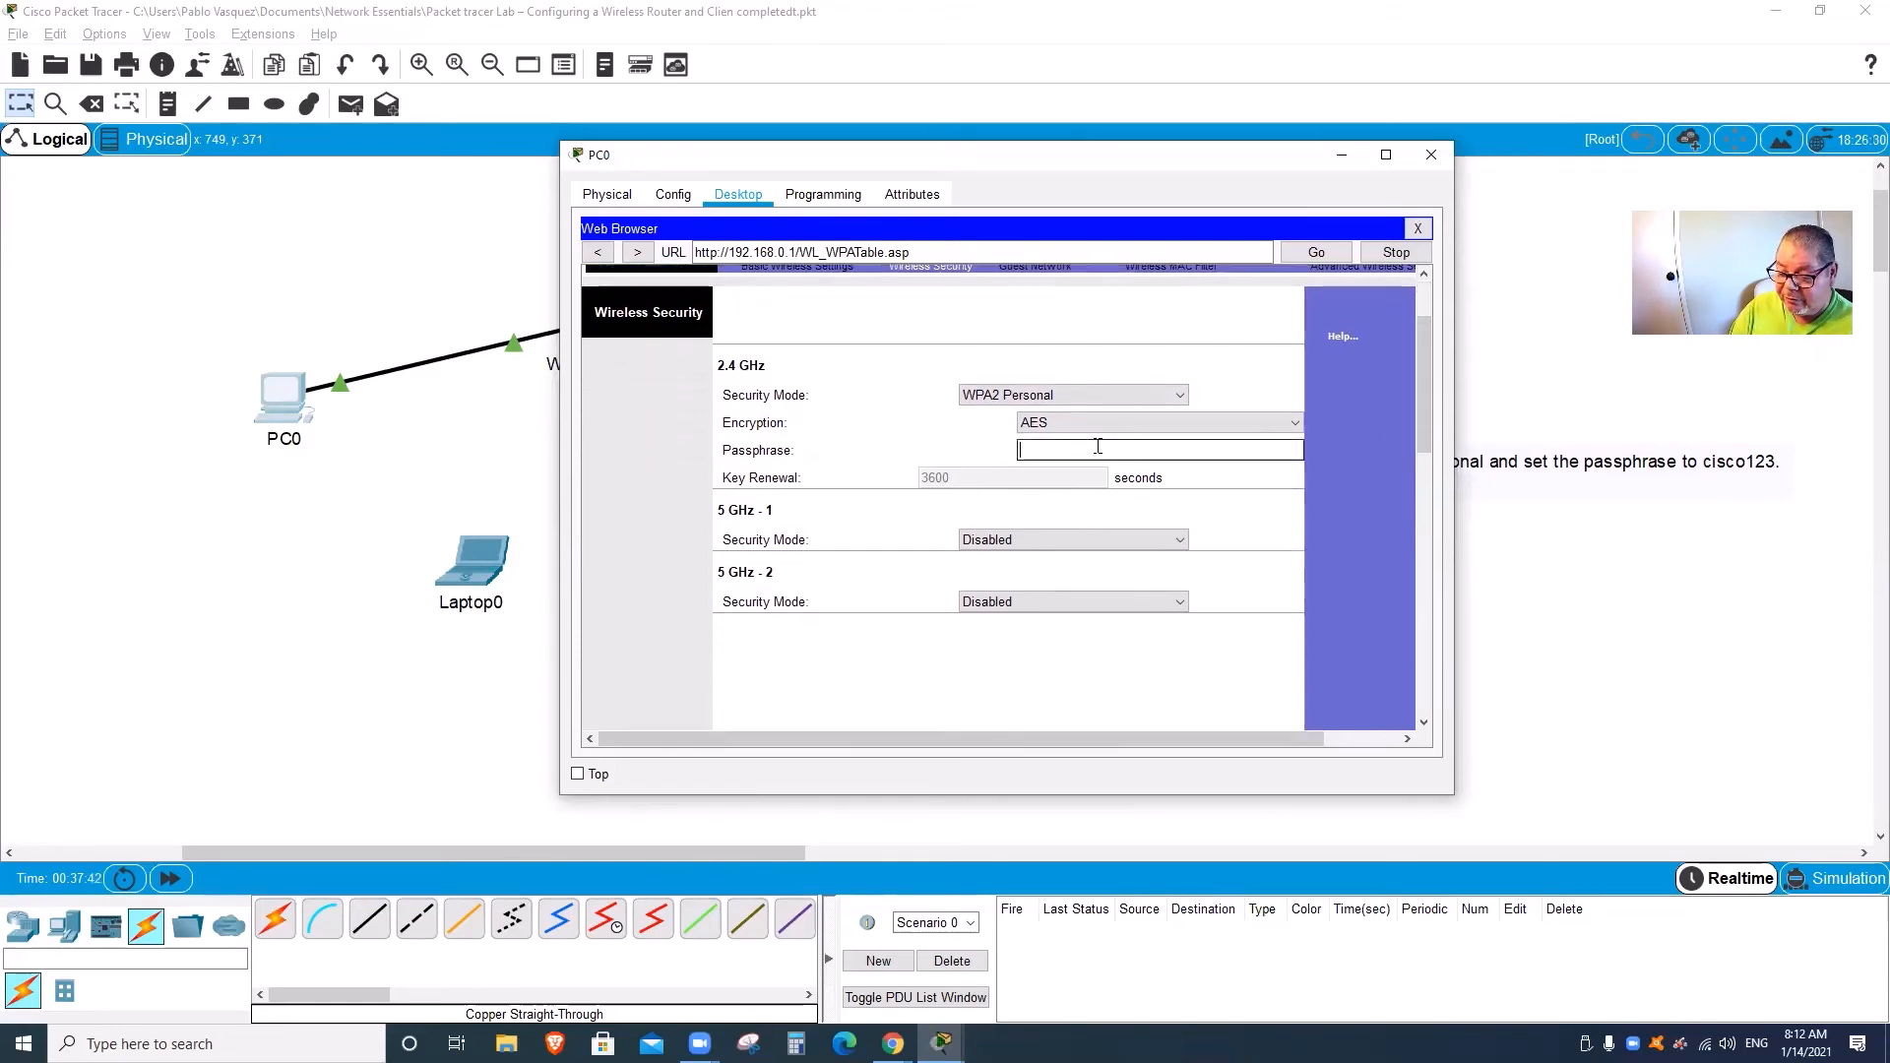
pyautogui.write('cisco')
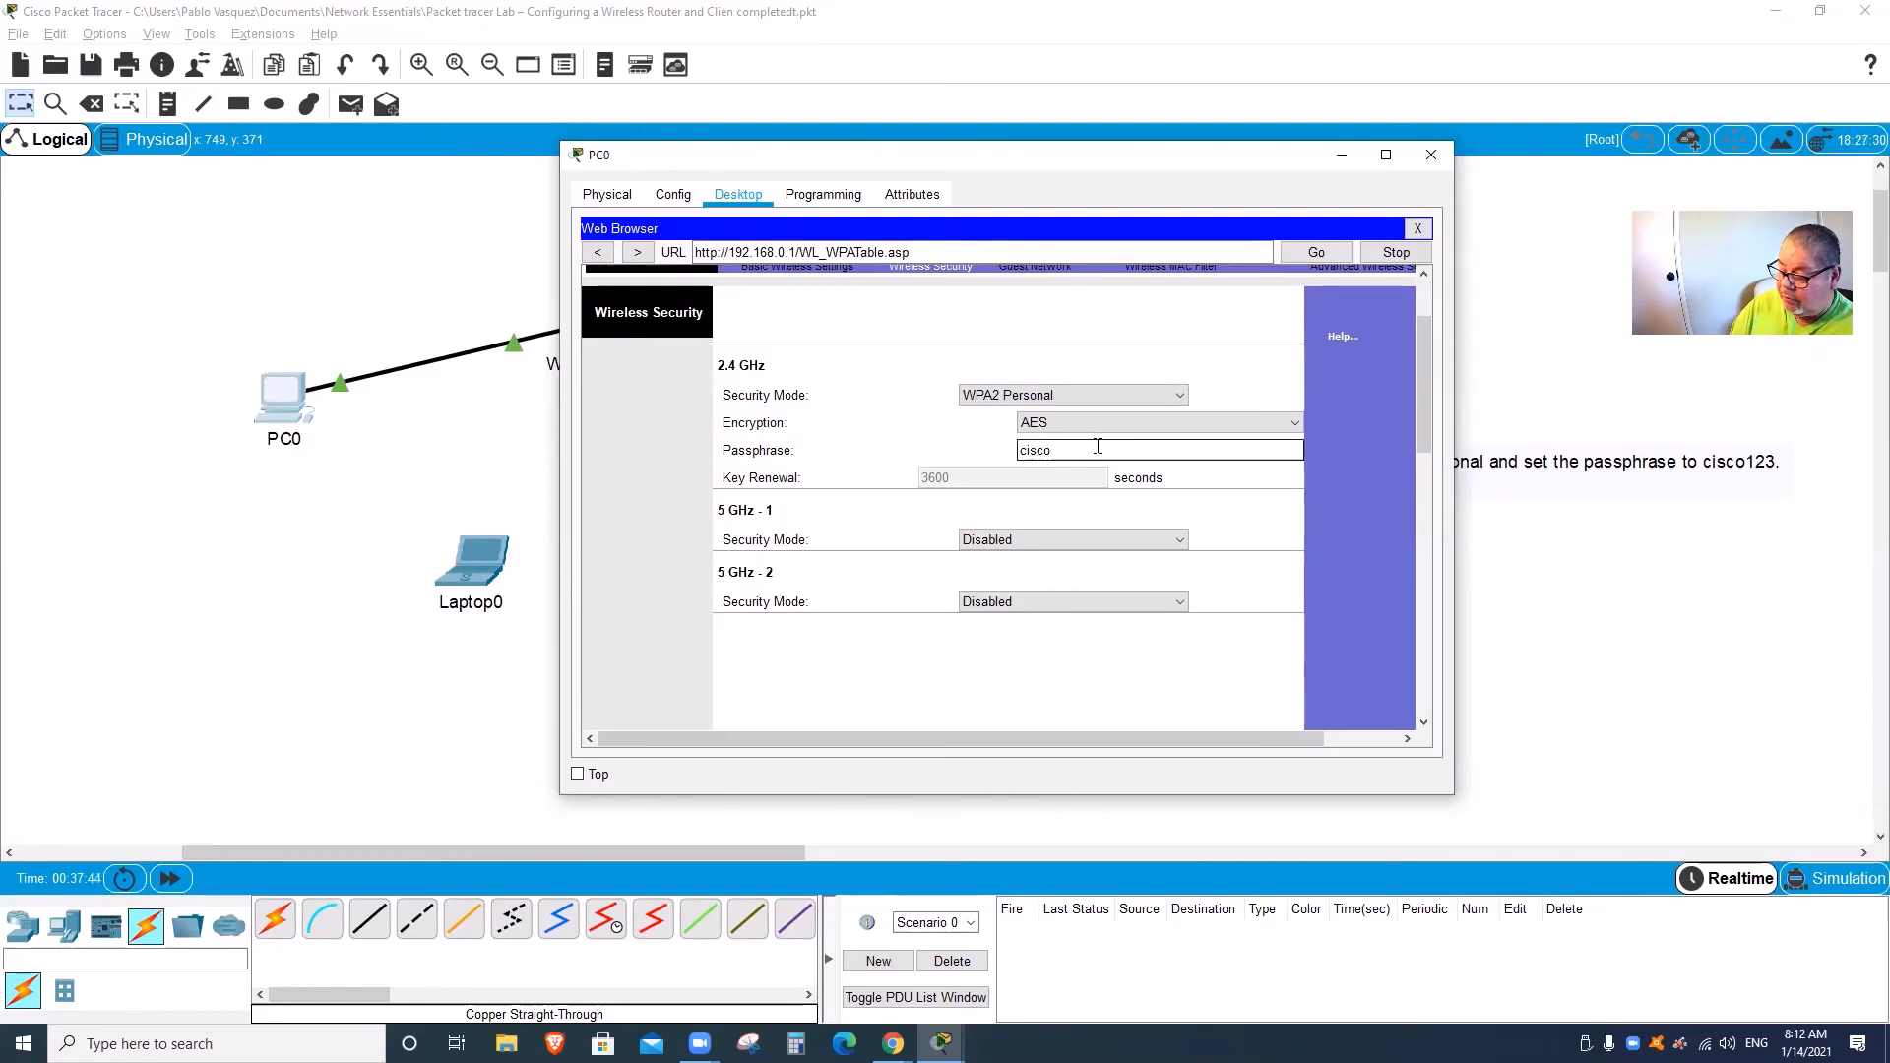
pyautogui.write('123')
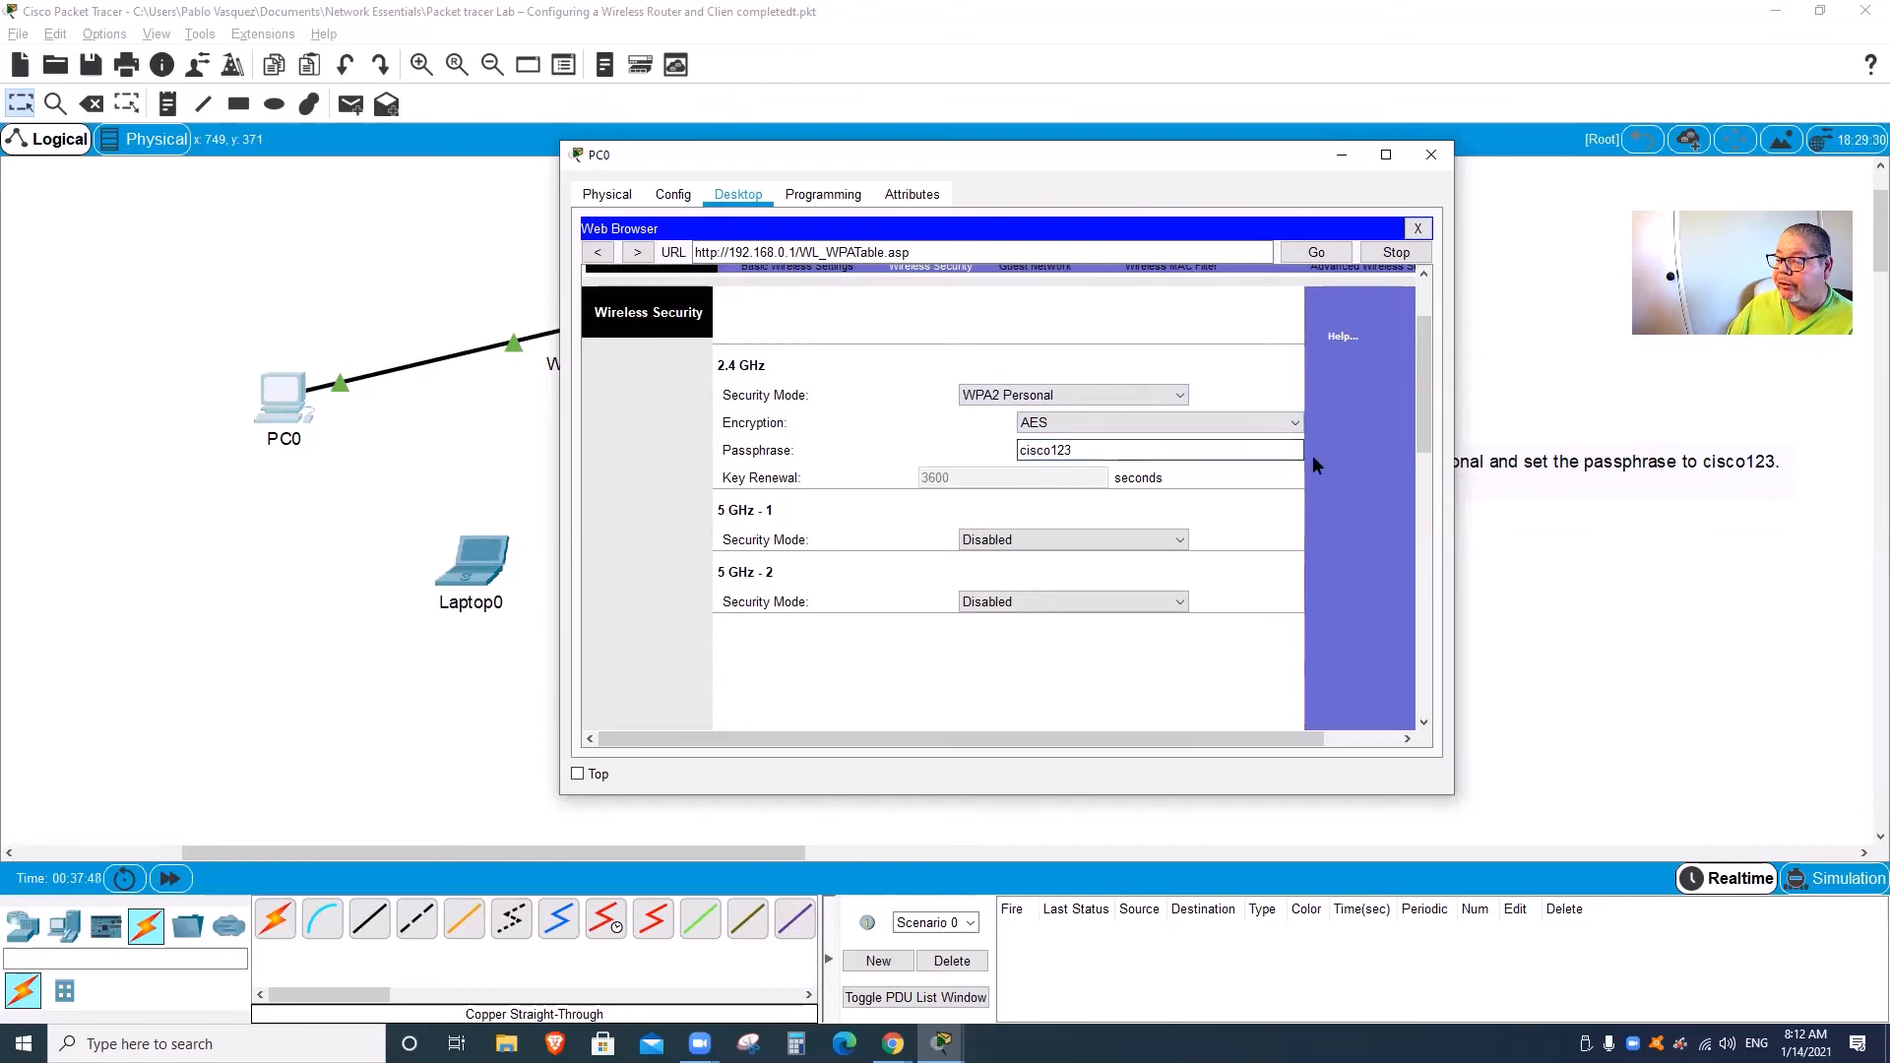
# Step: Save the wireless security settings and start editing the Router Password on the Administration page
pyautogui.moveTo(1424, 424); pyautogui.dragTo(1423, 704)
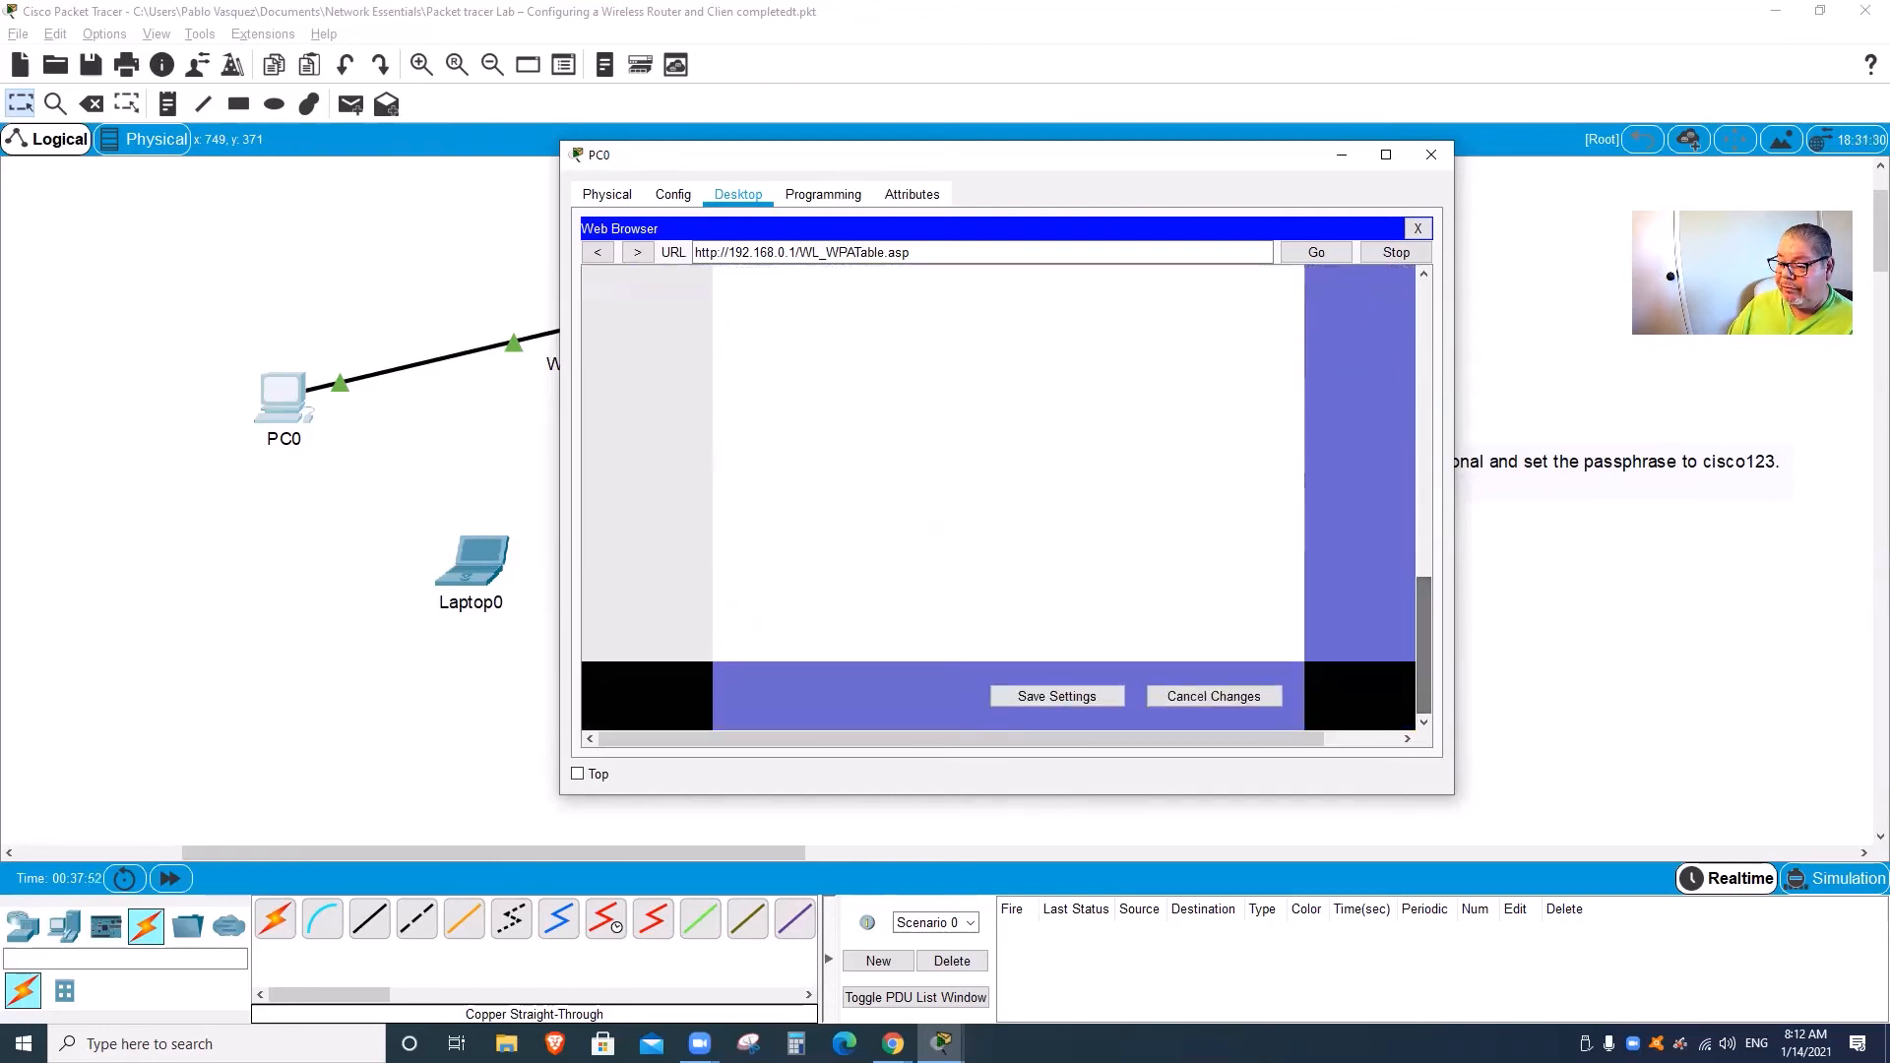
pyautogui.click(1086, 698)
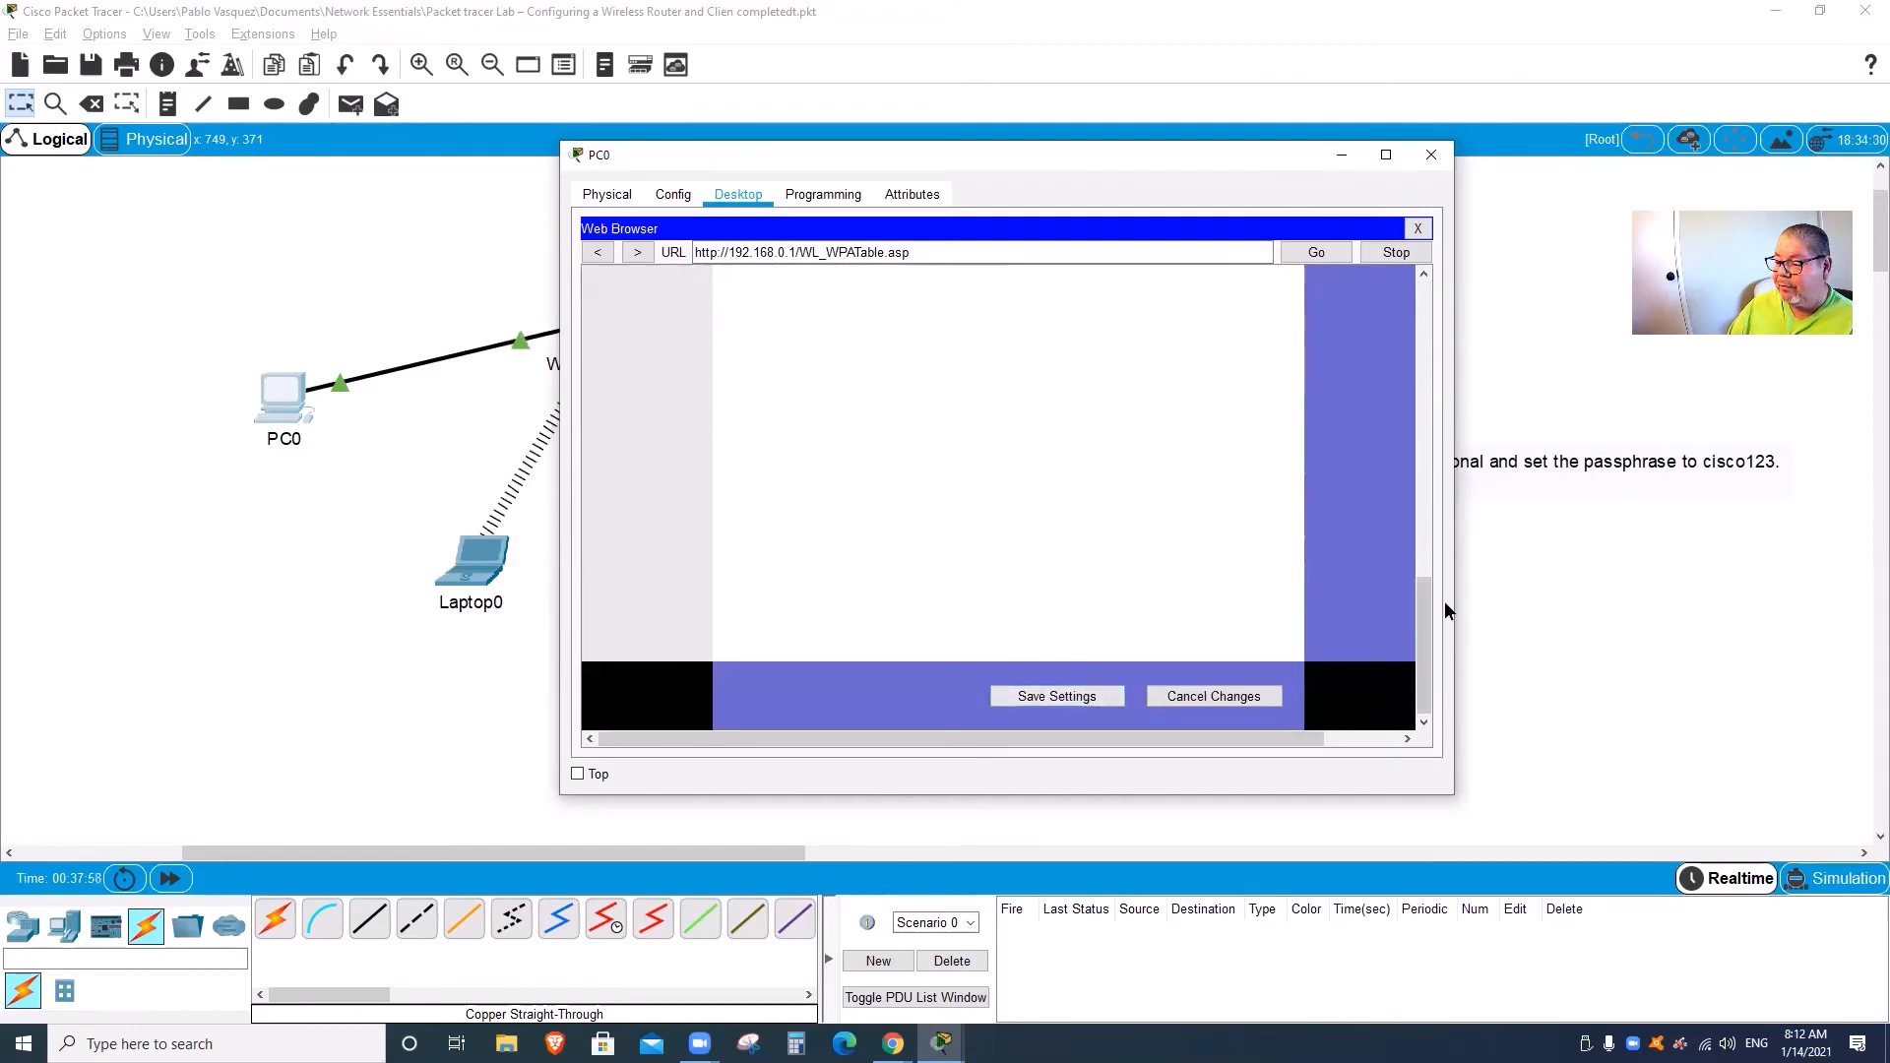
pyautogui.moveTo(1423, 680); pyautogui.dragTo(1430, 357)
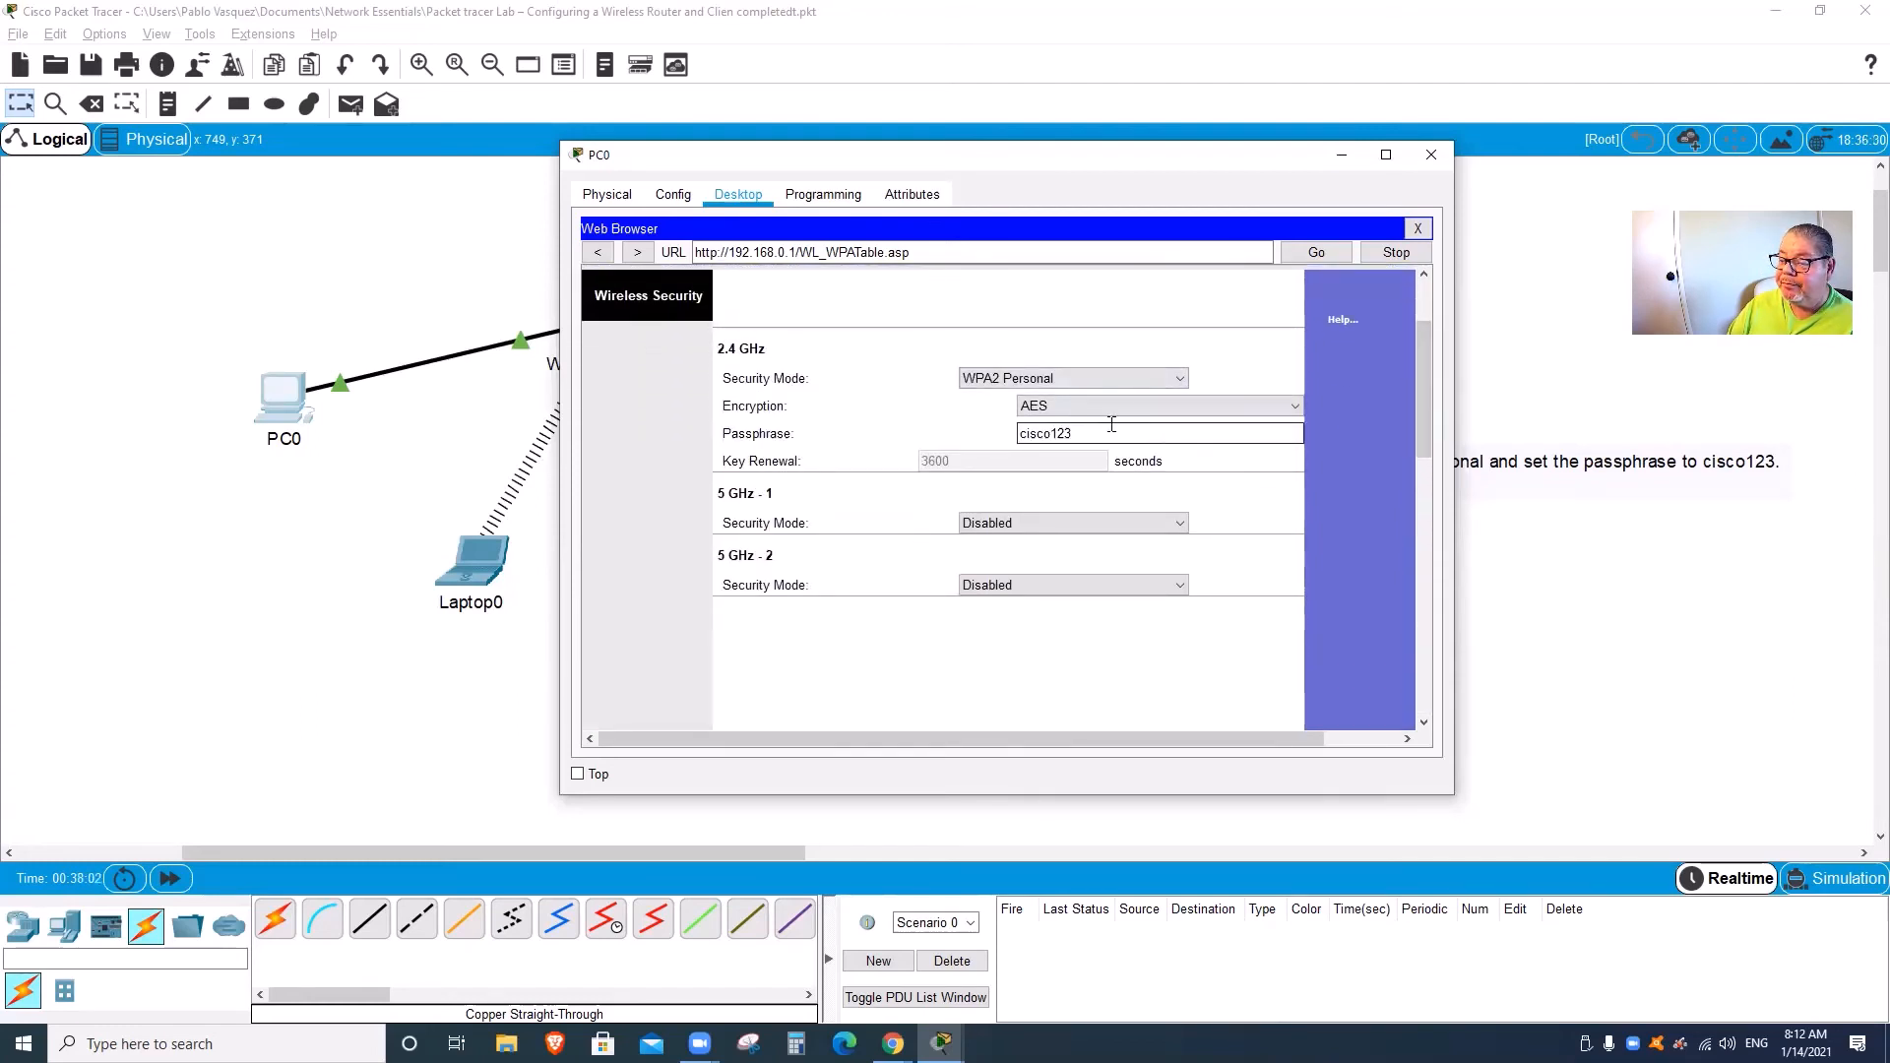
pyautogui.scroll(1, 888, 372)
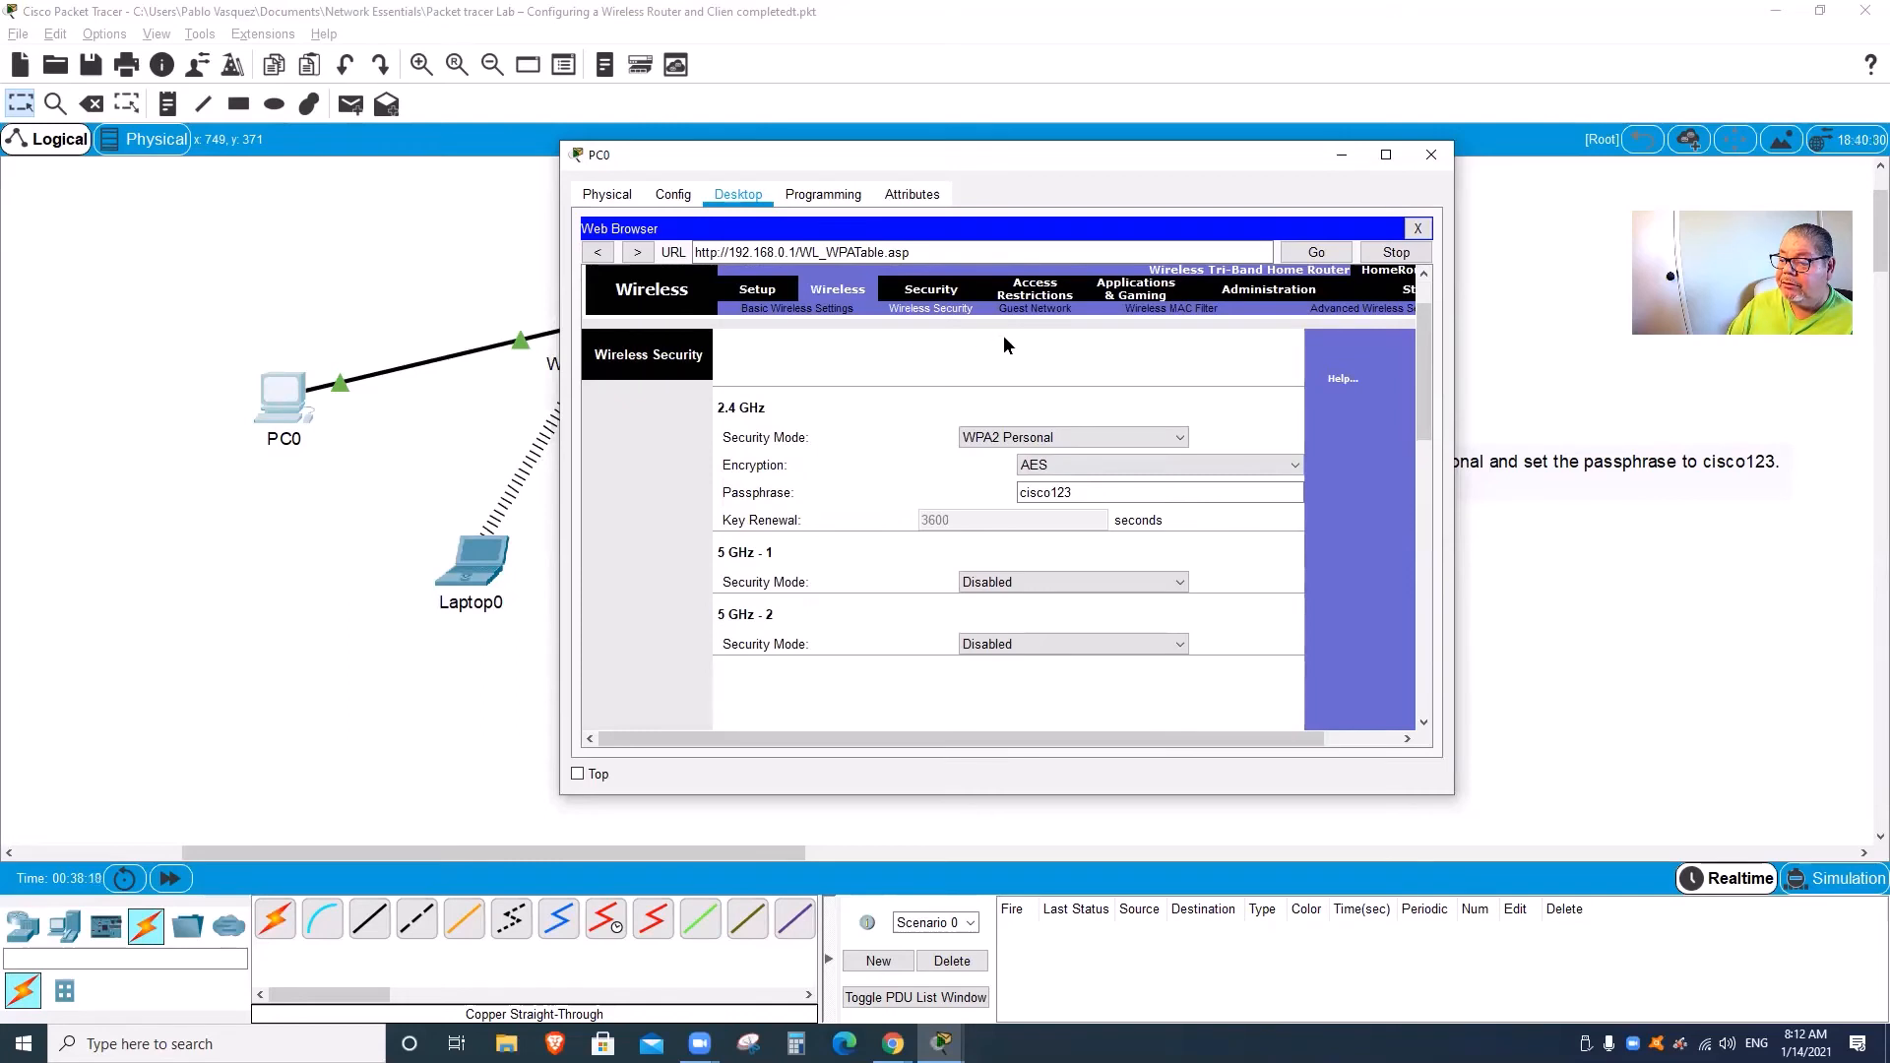
pyautogui.click(1256, 287)
pyautogui.click(946, 384)
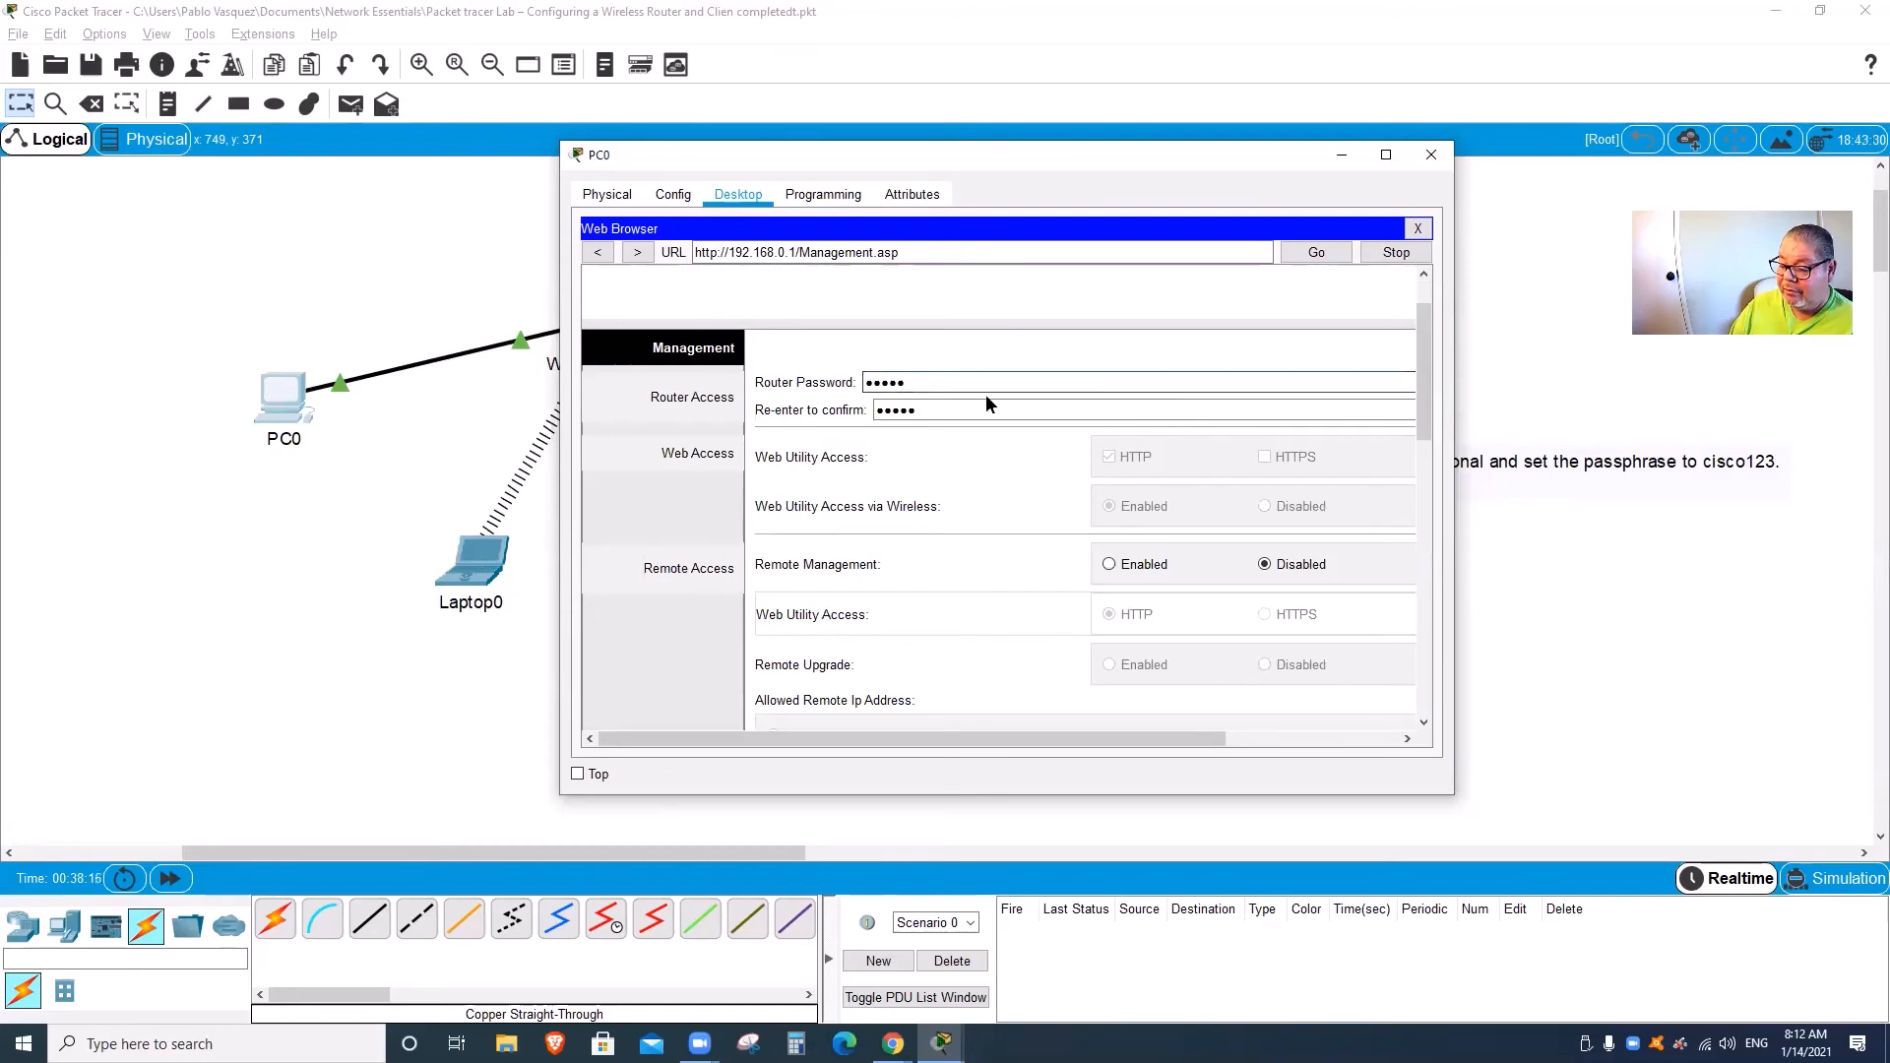
# Step: Clear the Router Password field, then close and reopen PC0's window
pyautogui.press('BackSpace')
pyautogui.press('BackSpace')
pyautogui.press('BackSpace')
pyautogui.press('BackSpace')
pyautogui.press('BackSpace')
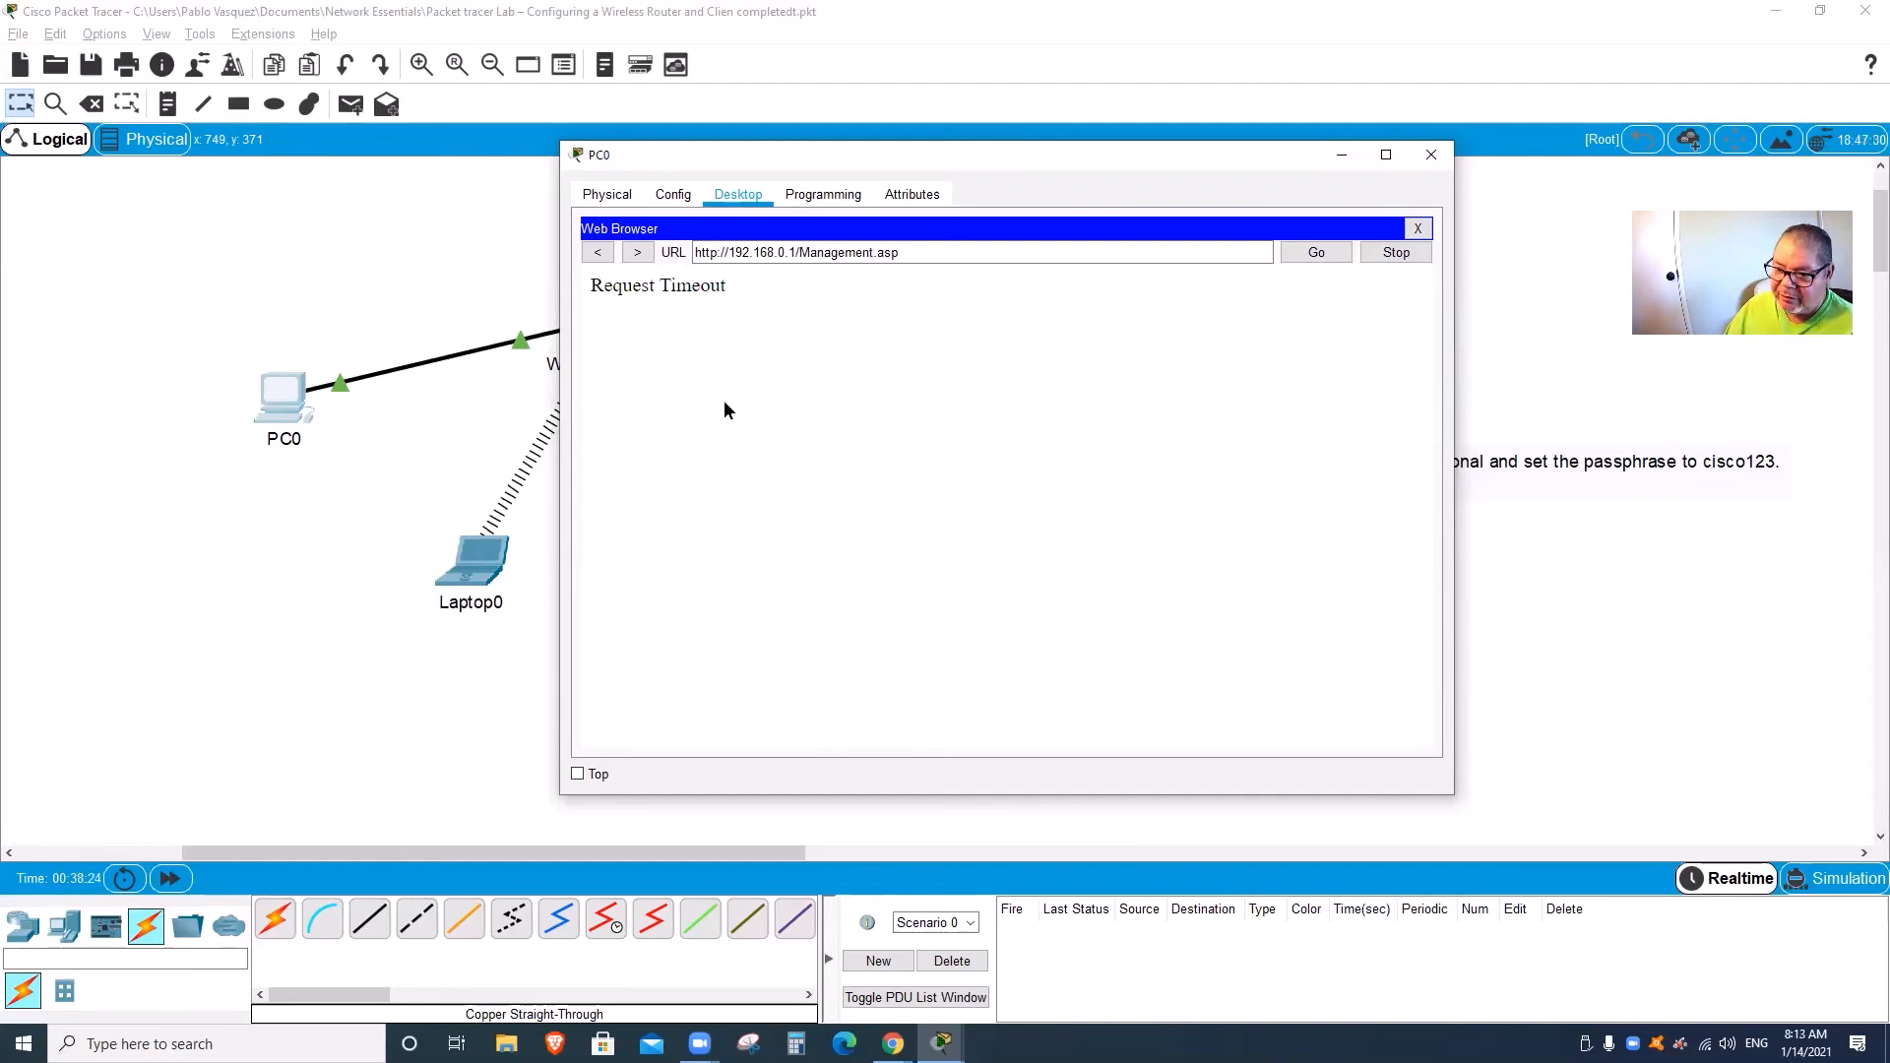
pyautogui.click(399, 317)
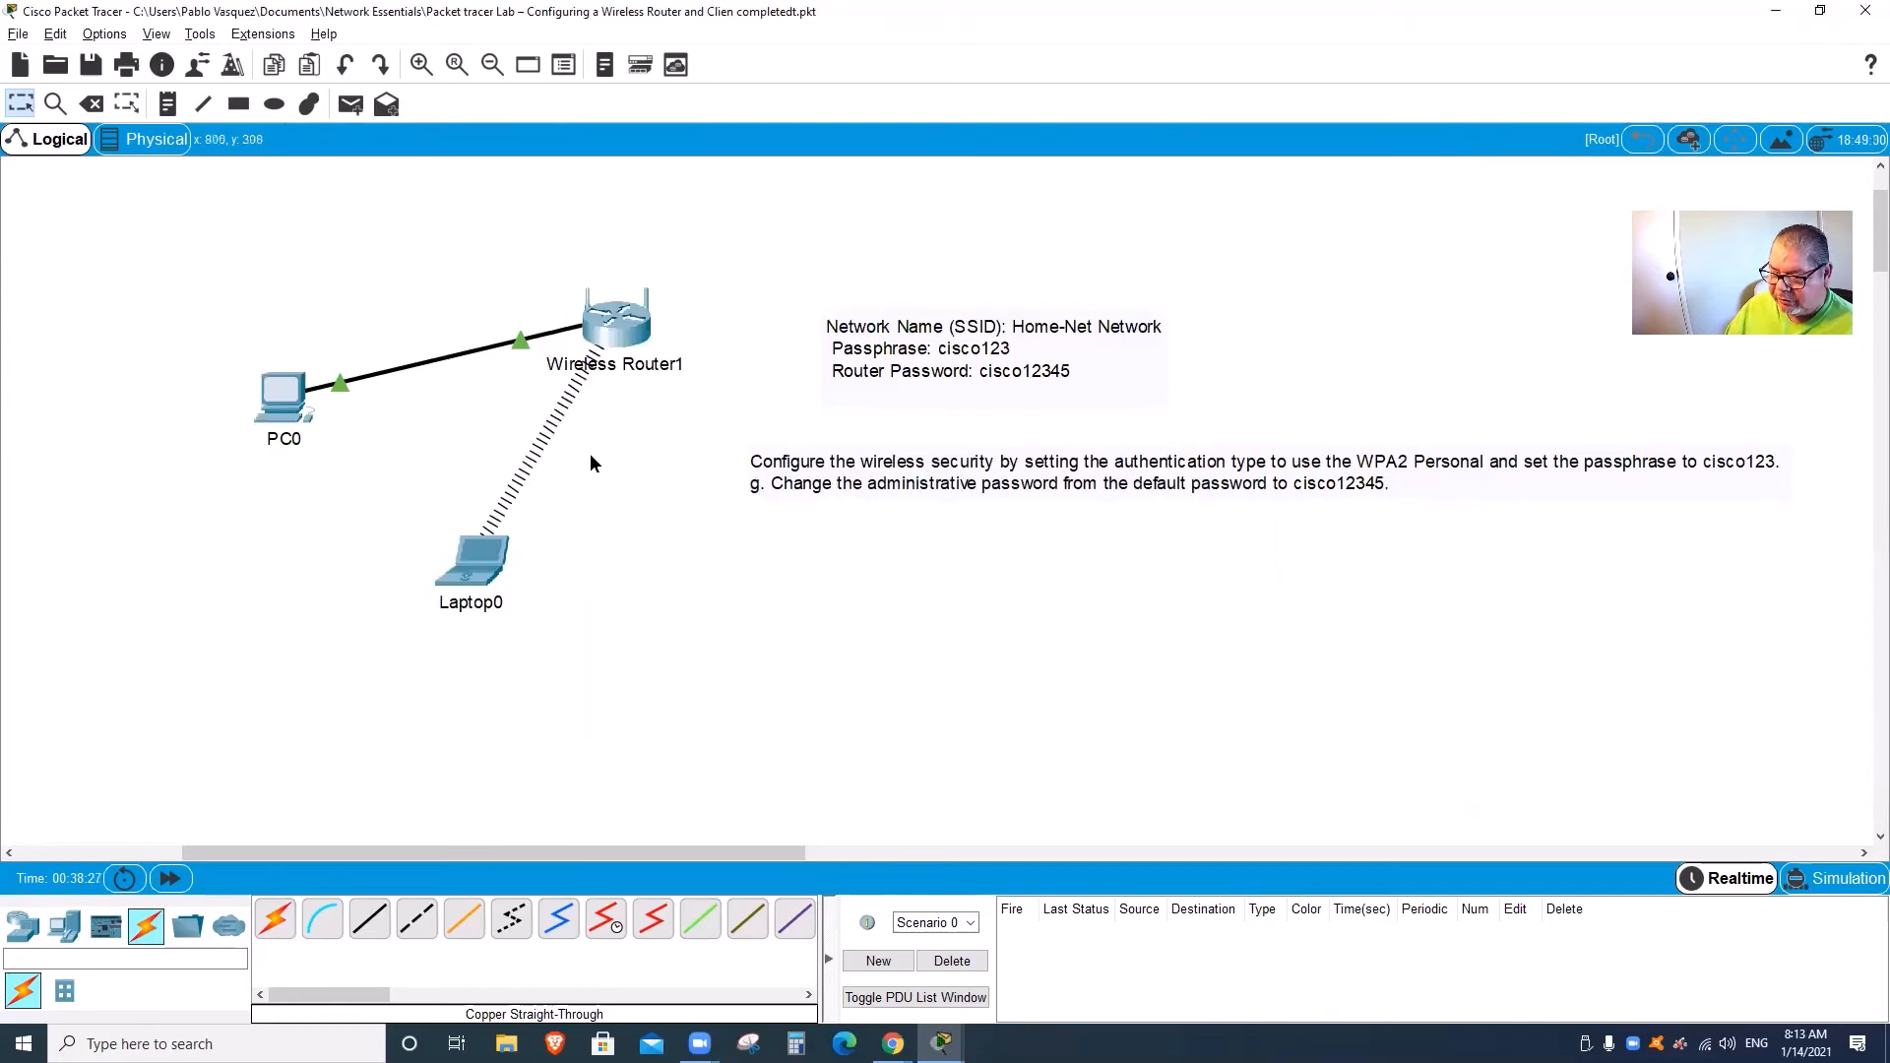
pyautogui.click(294, 402)
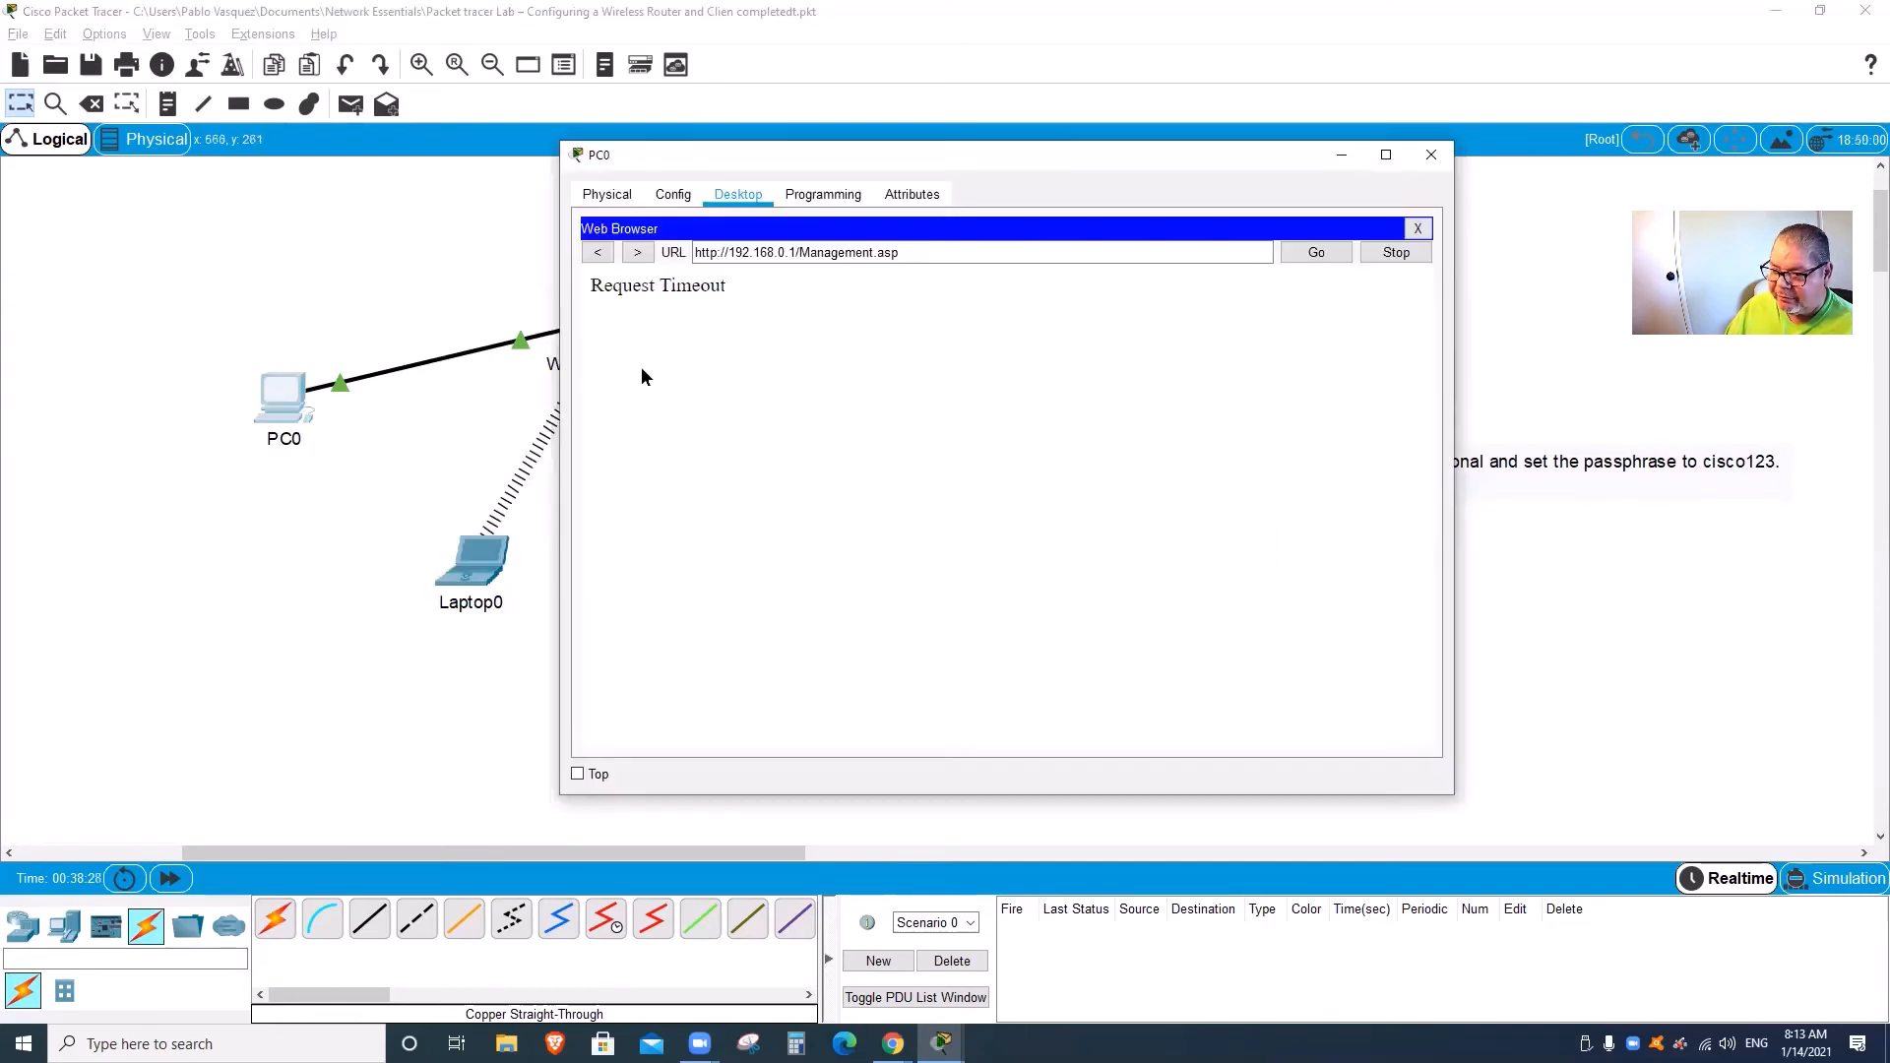
pyautogui.click(1433, 158)
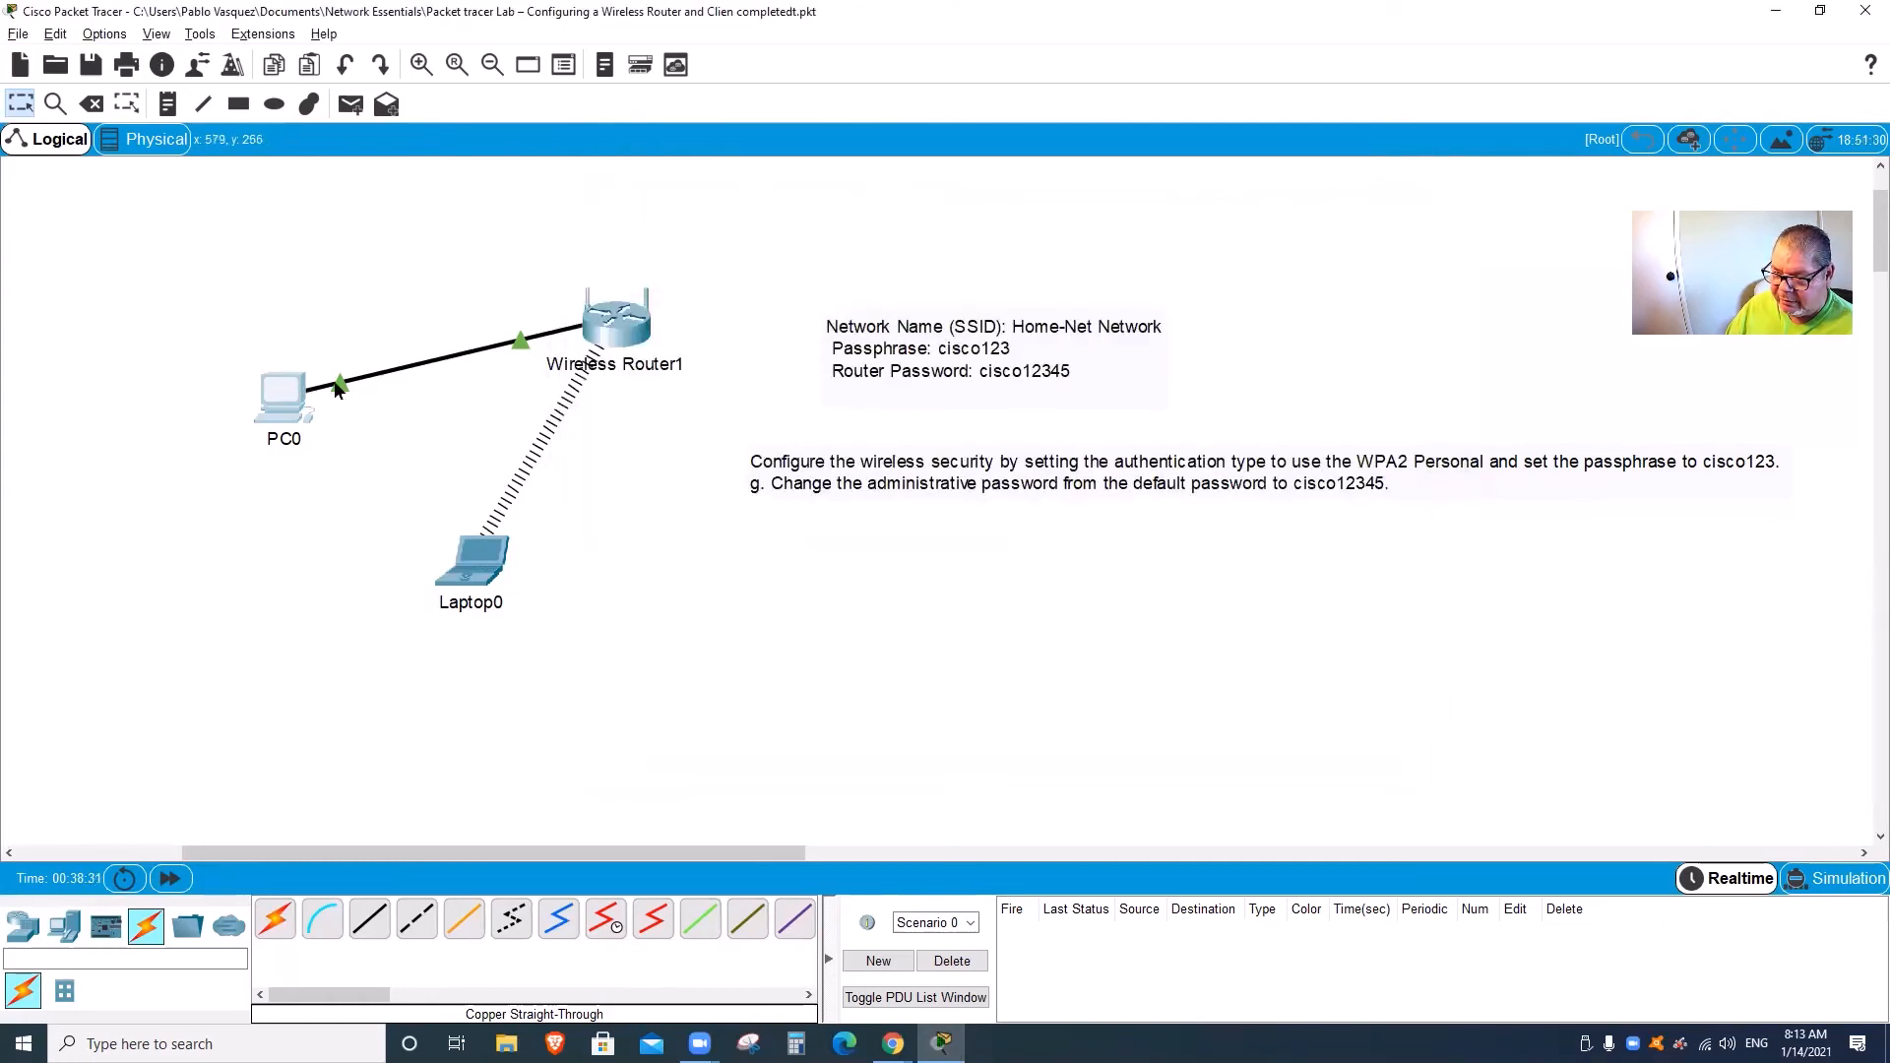
pyautogui.click(275, 409)
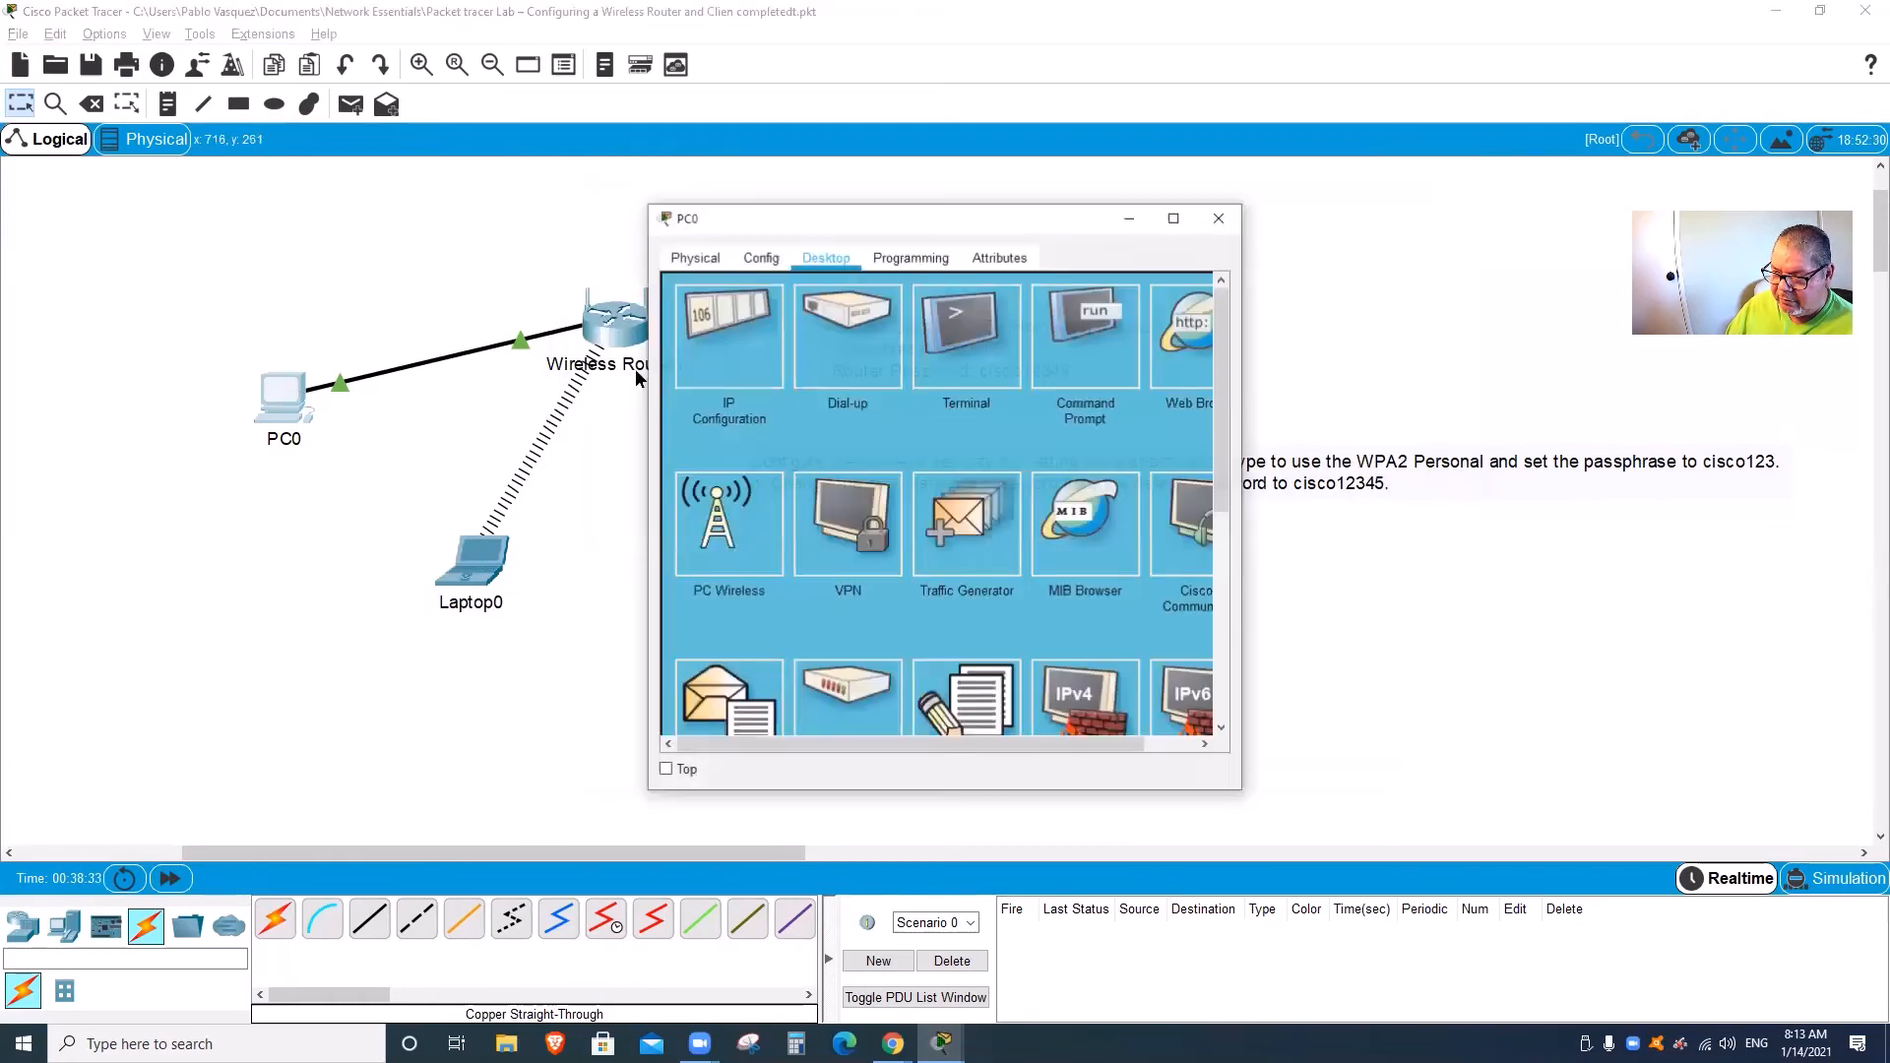
# Step: Try loading 192.168.0.1 in PC0's browser, which times out, and close the browser
pyautogui.click(1181, 335)
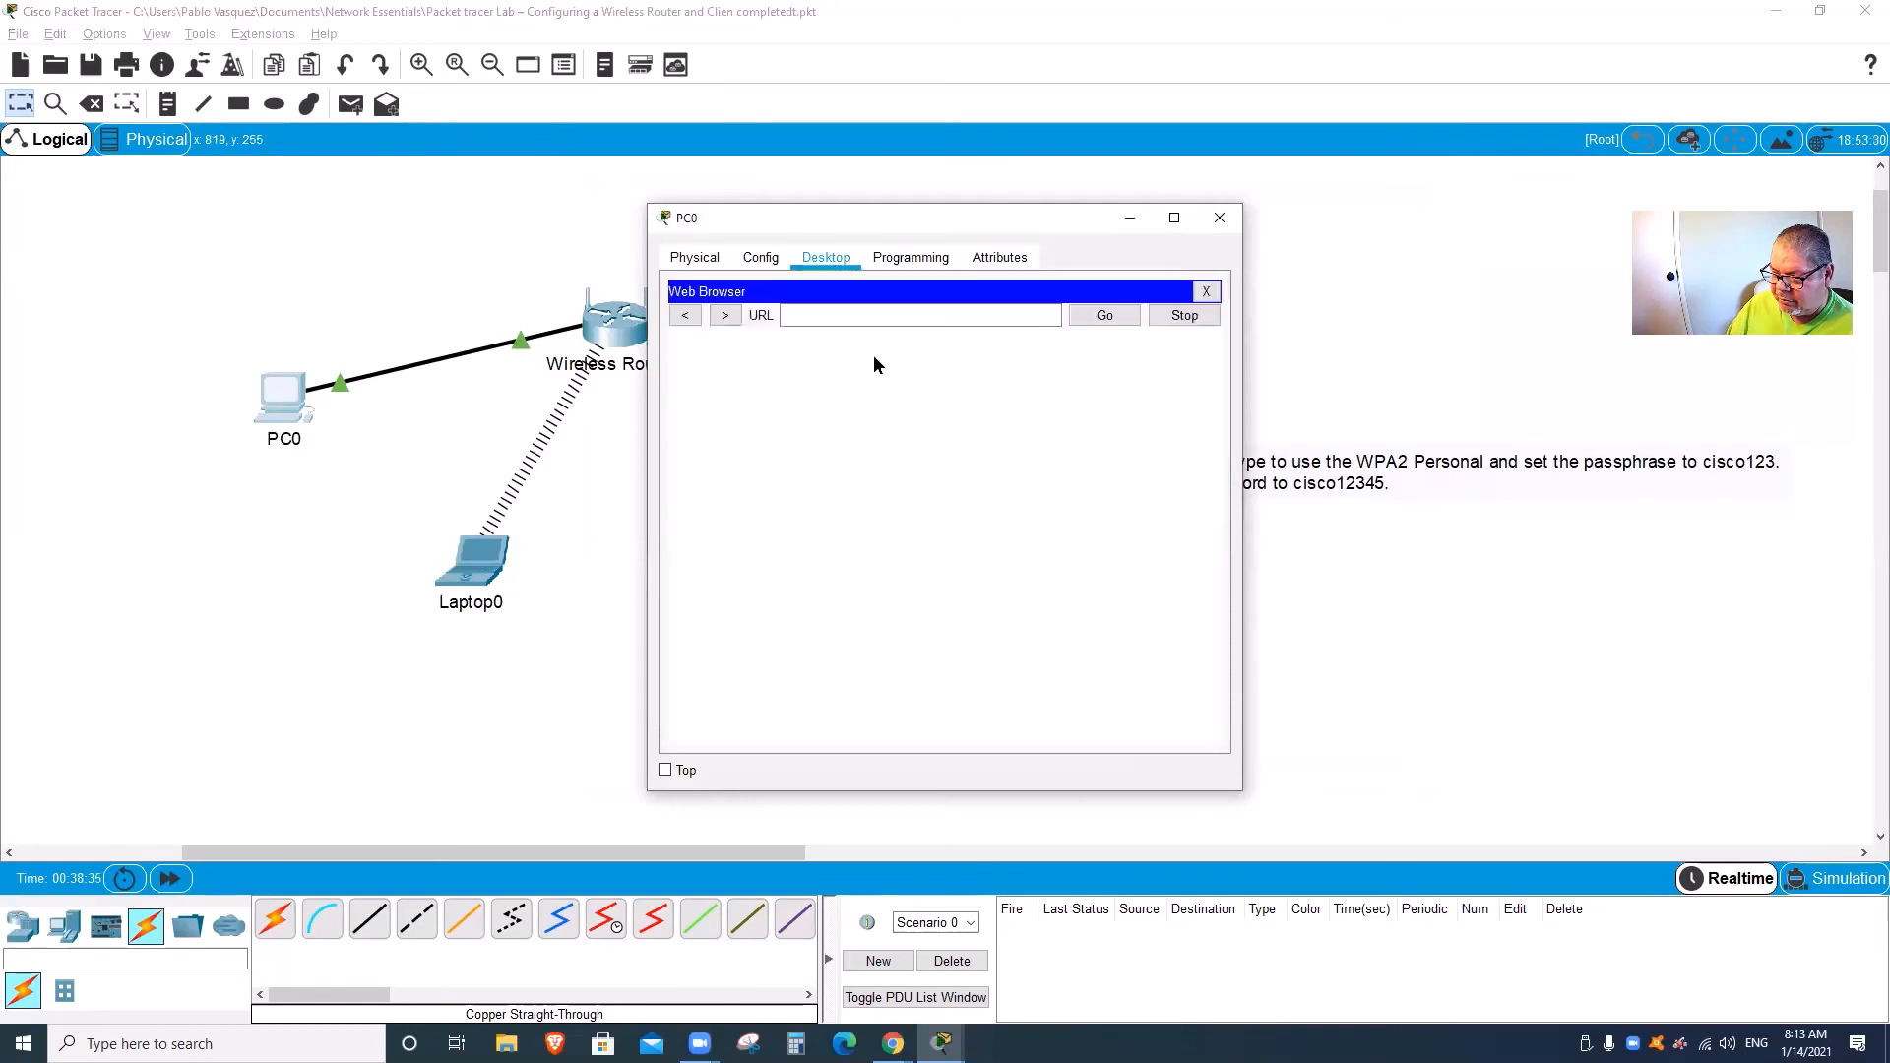
pyautogui.click(818, 313)
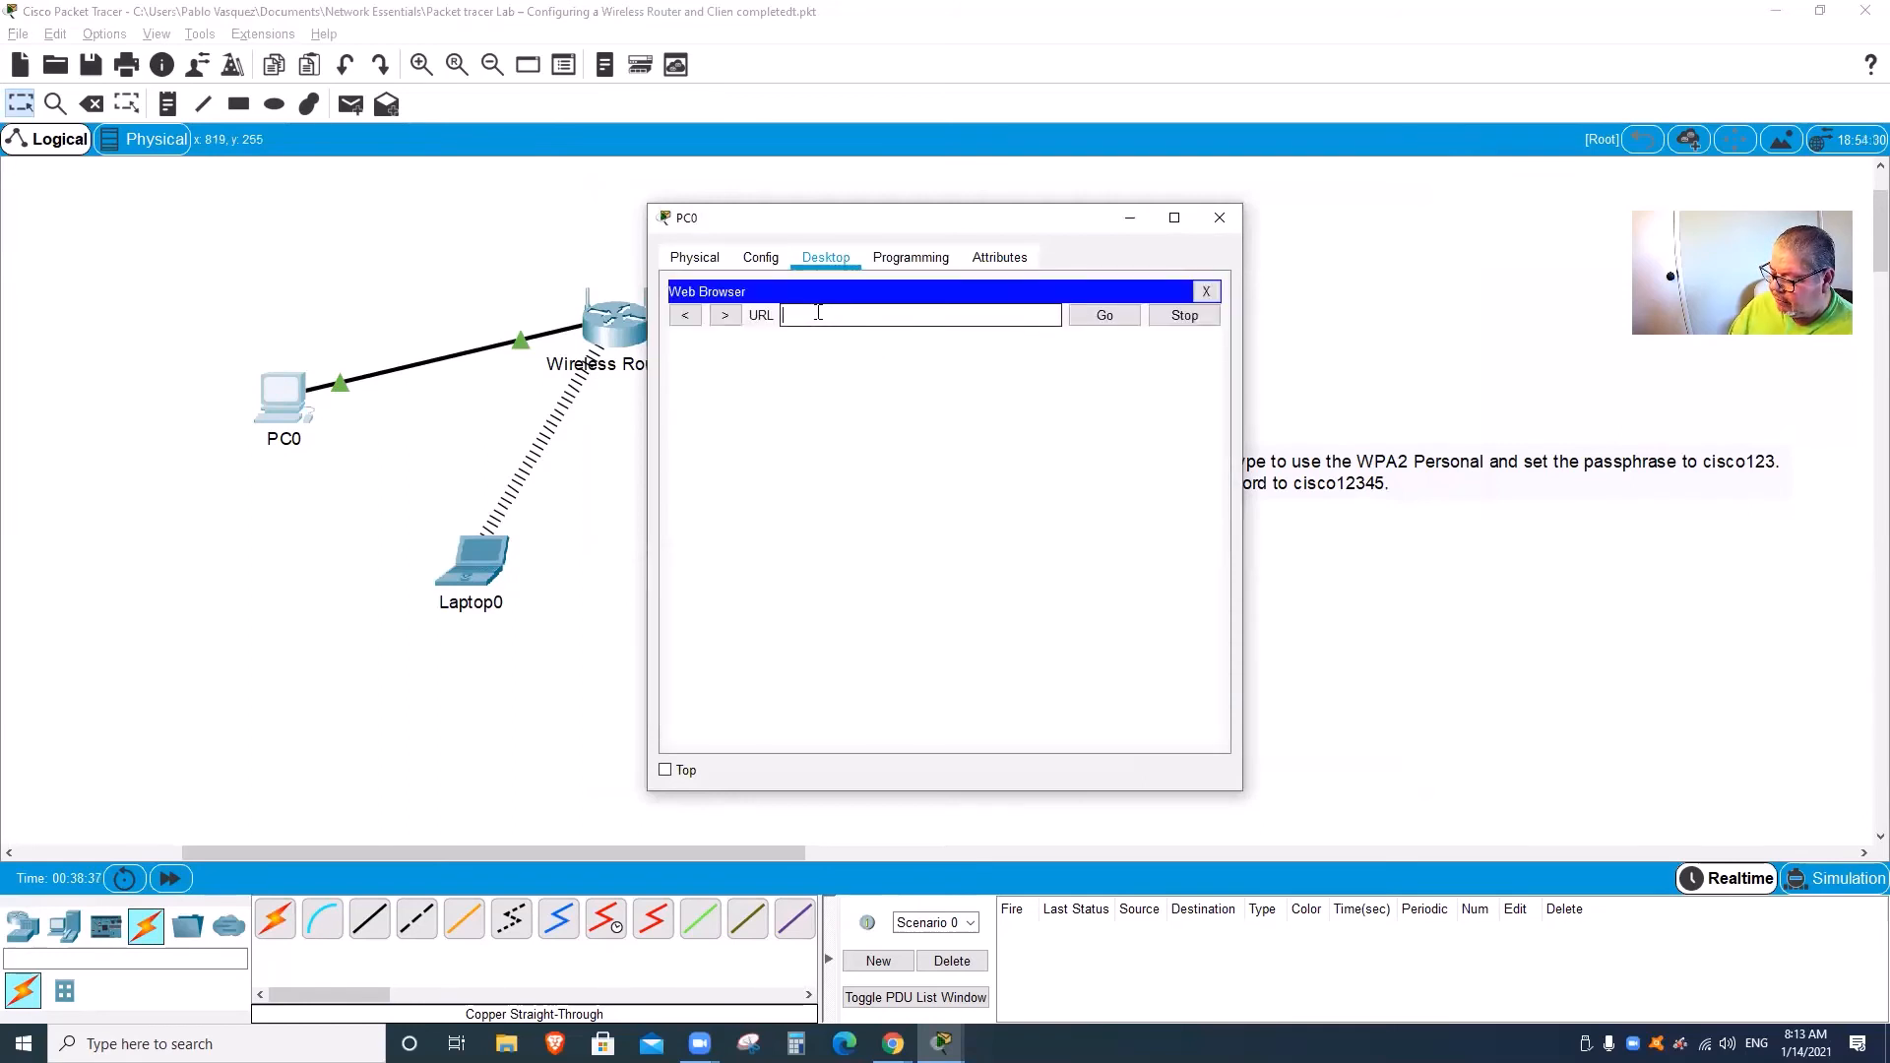
pyautogui.write('192.168.0.1')
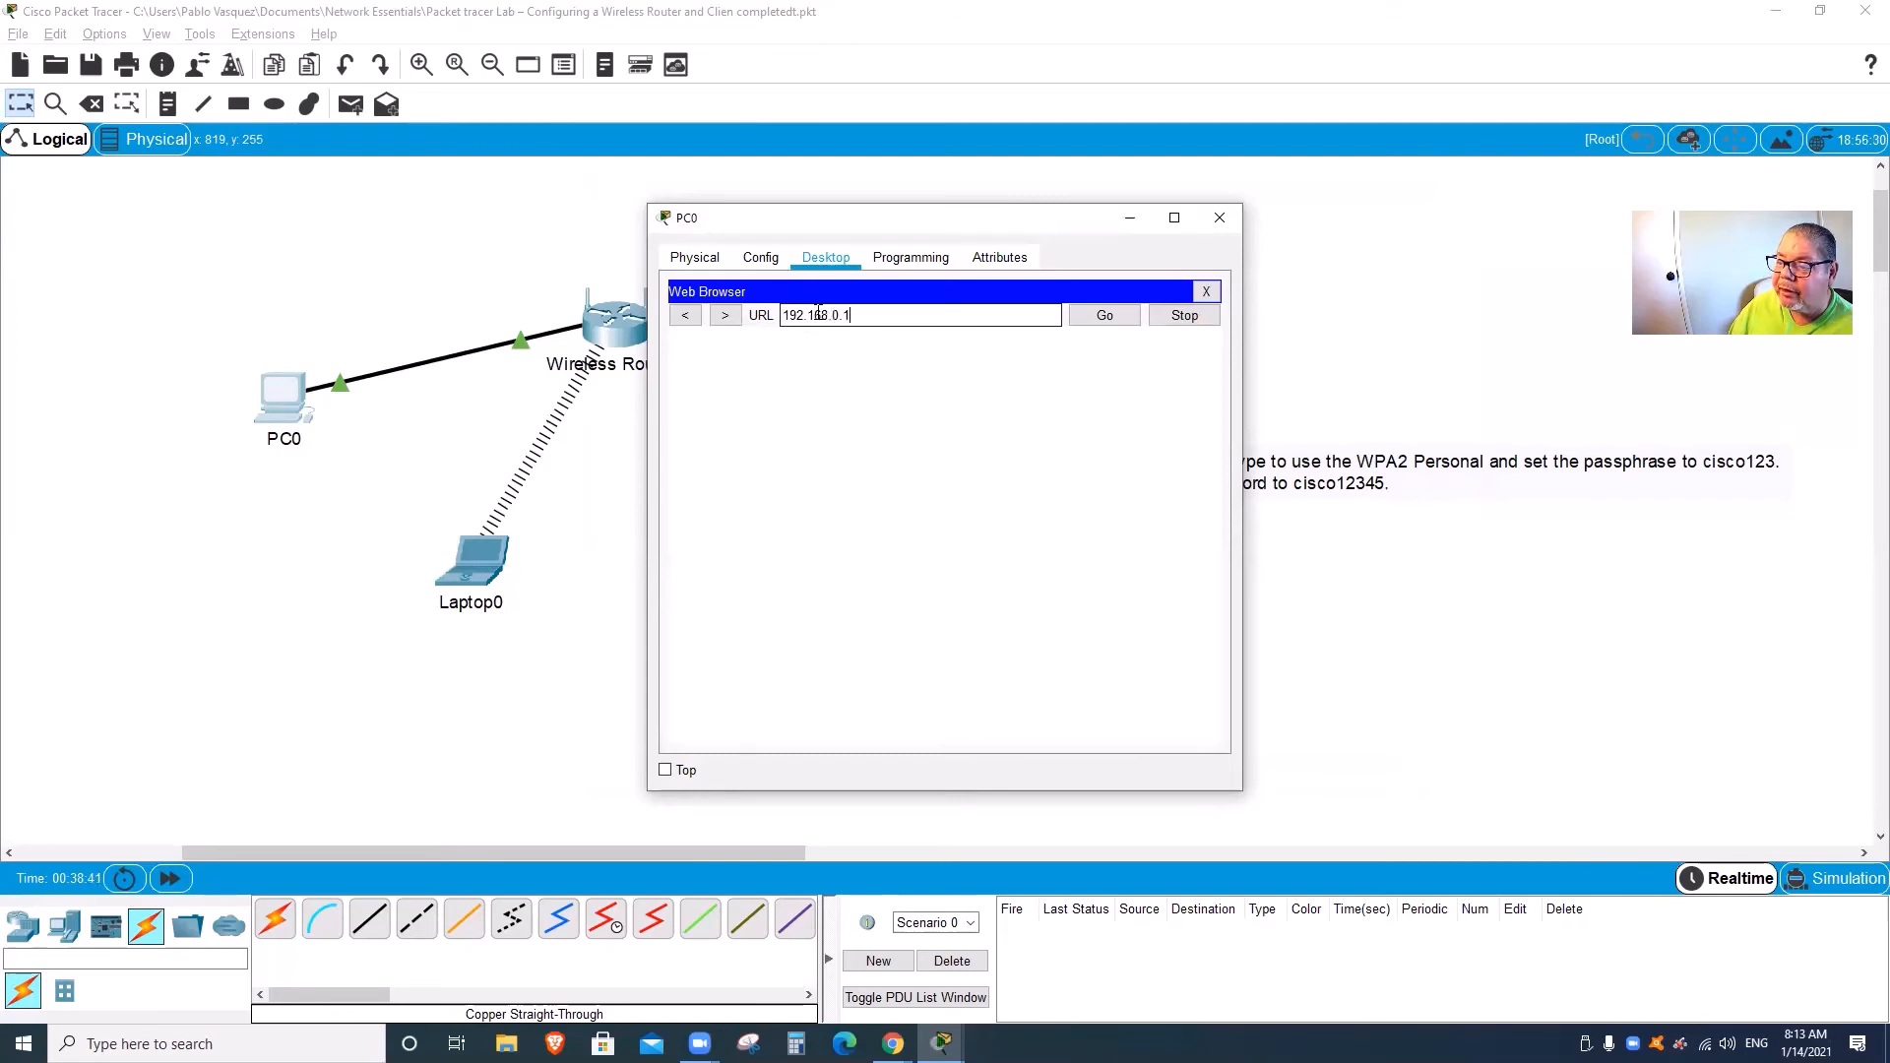
pyautogui.press('Return')
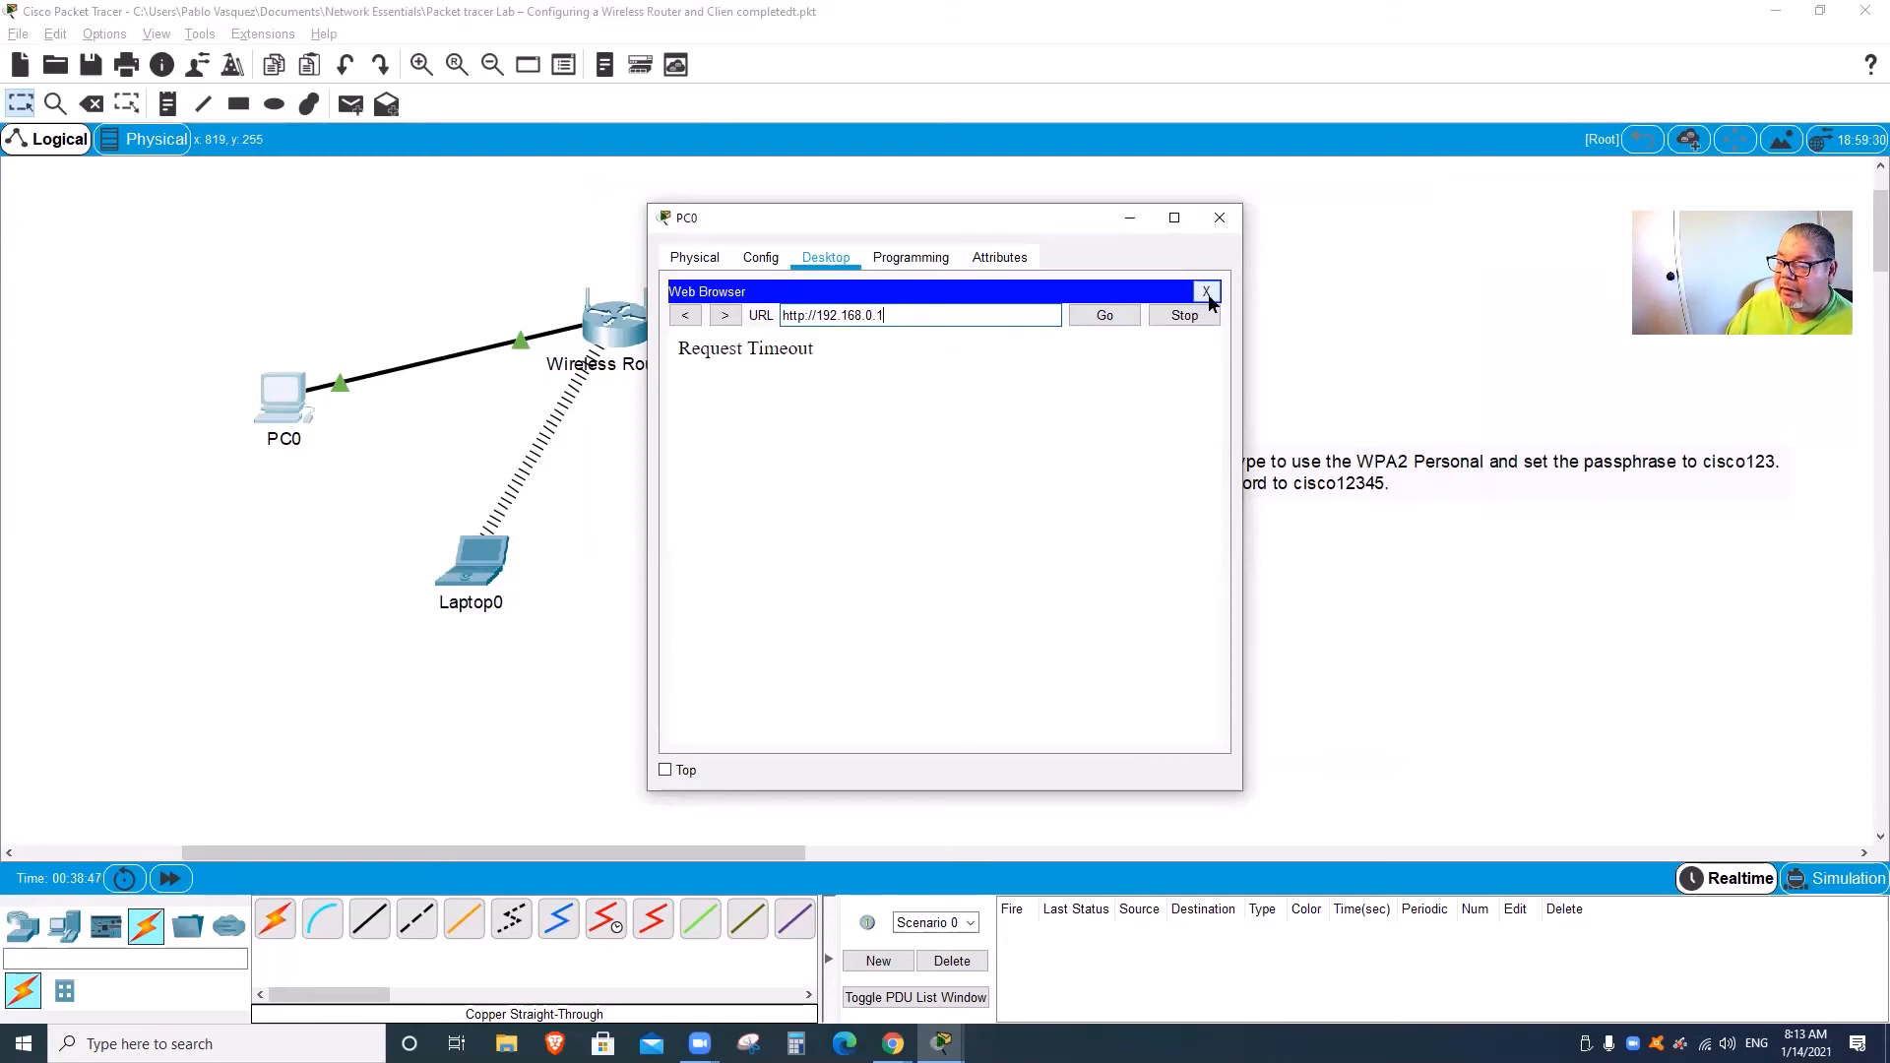
pyautogui.click(1206, 292)
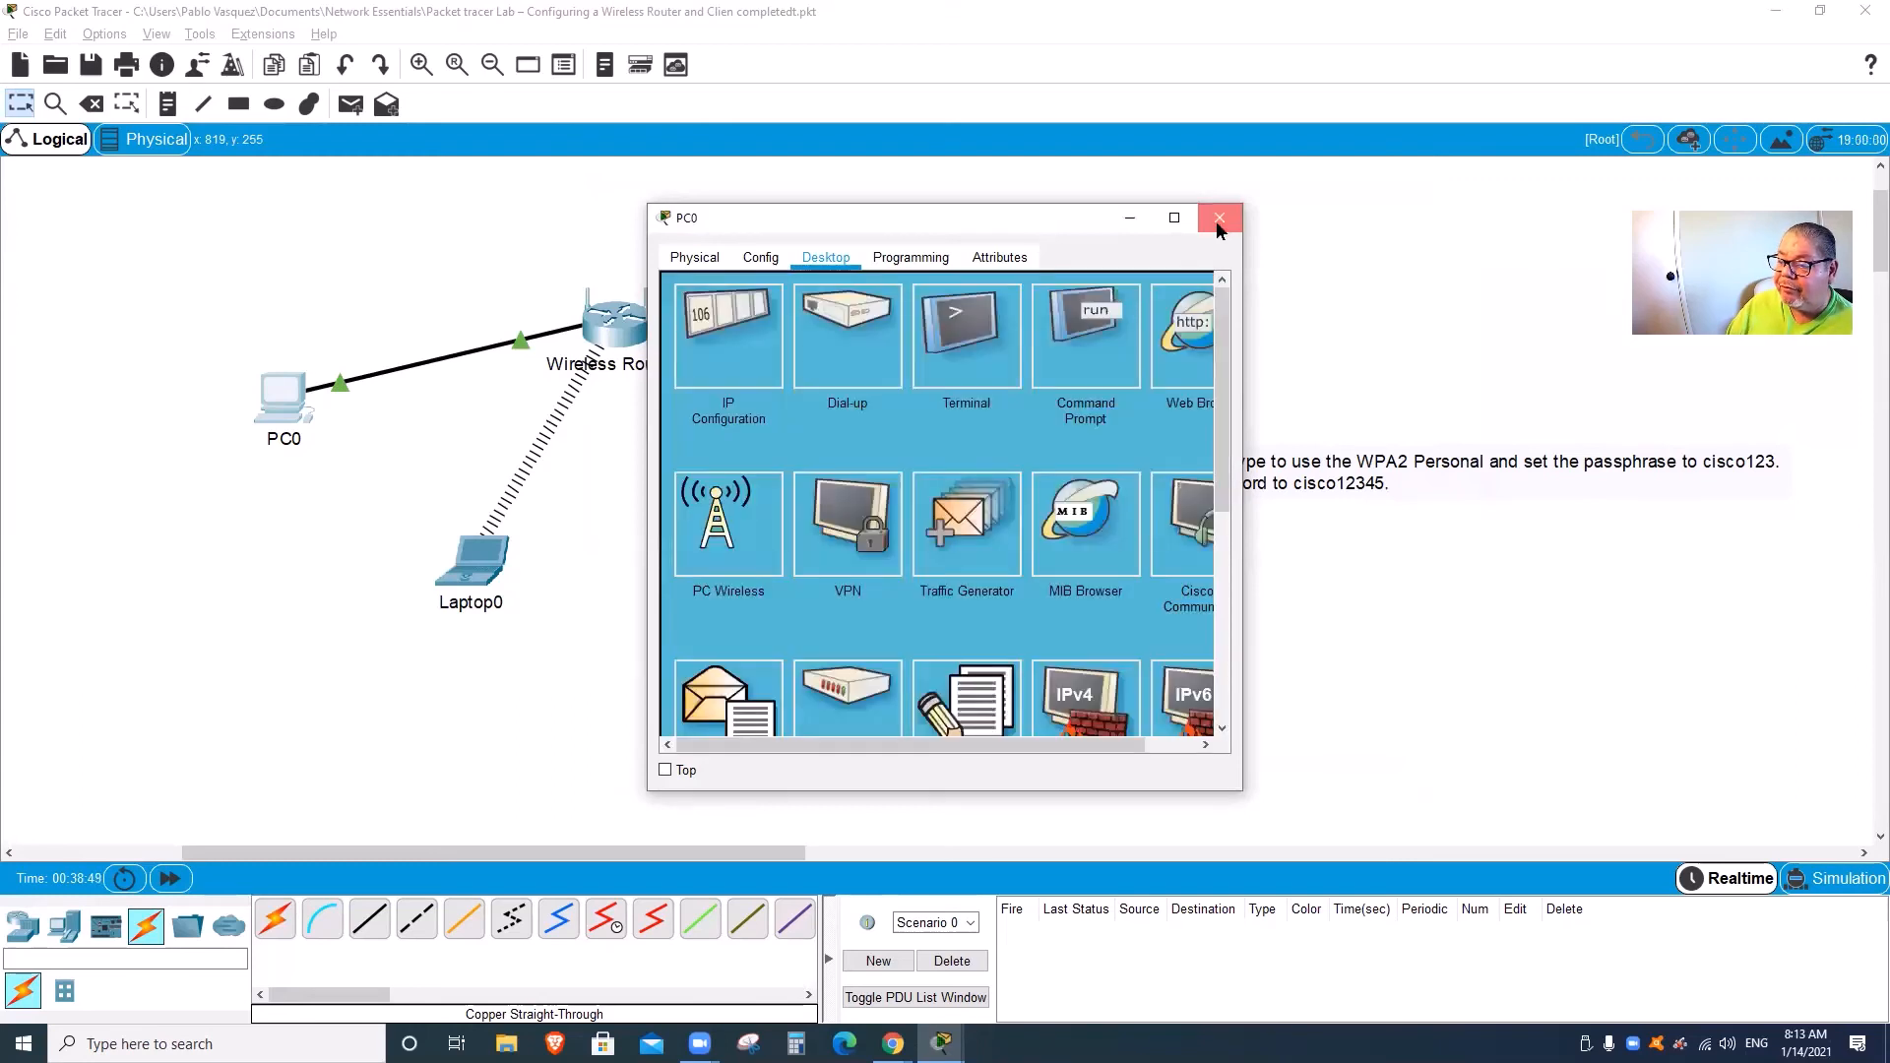
# Step: Renew PC0's DHCP lease by toggling Static then DHCP, obtaining 192.168.0.101 with gateway 192.168.0.1
pyautogui.click(701, 356)
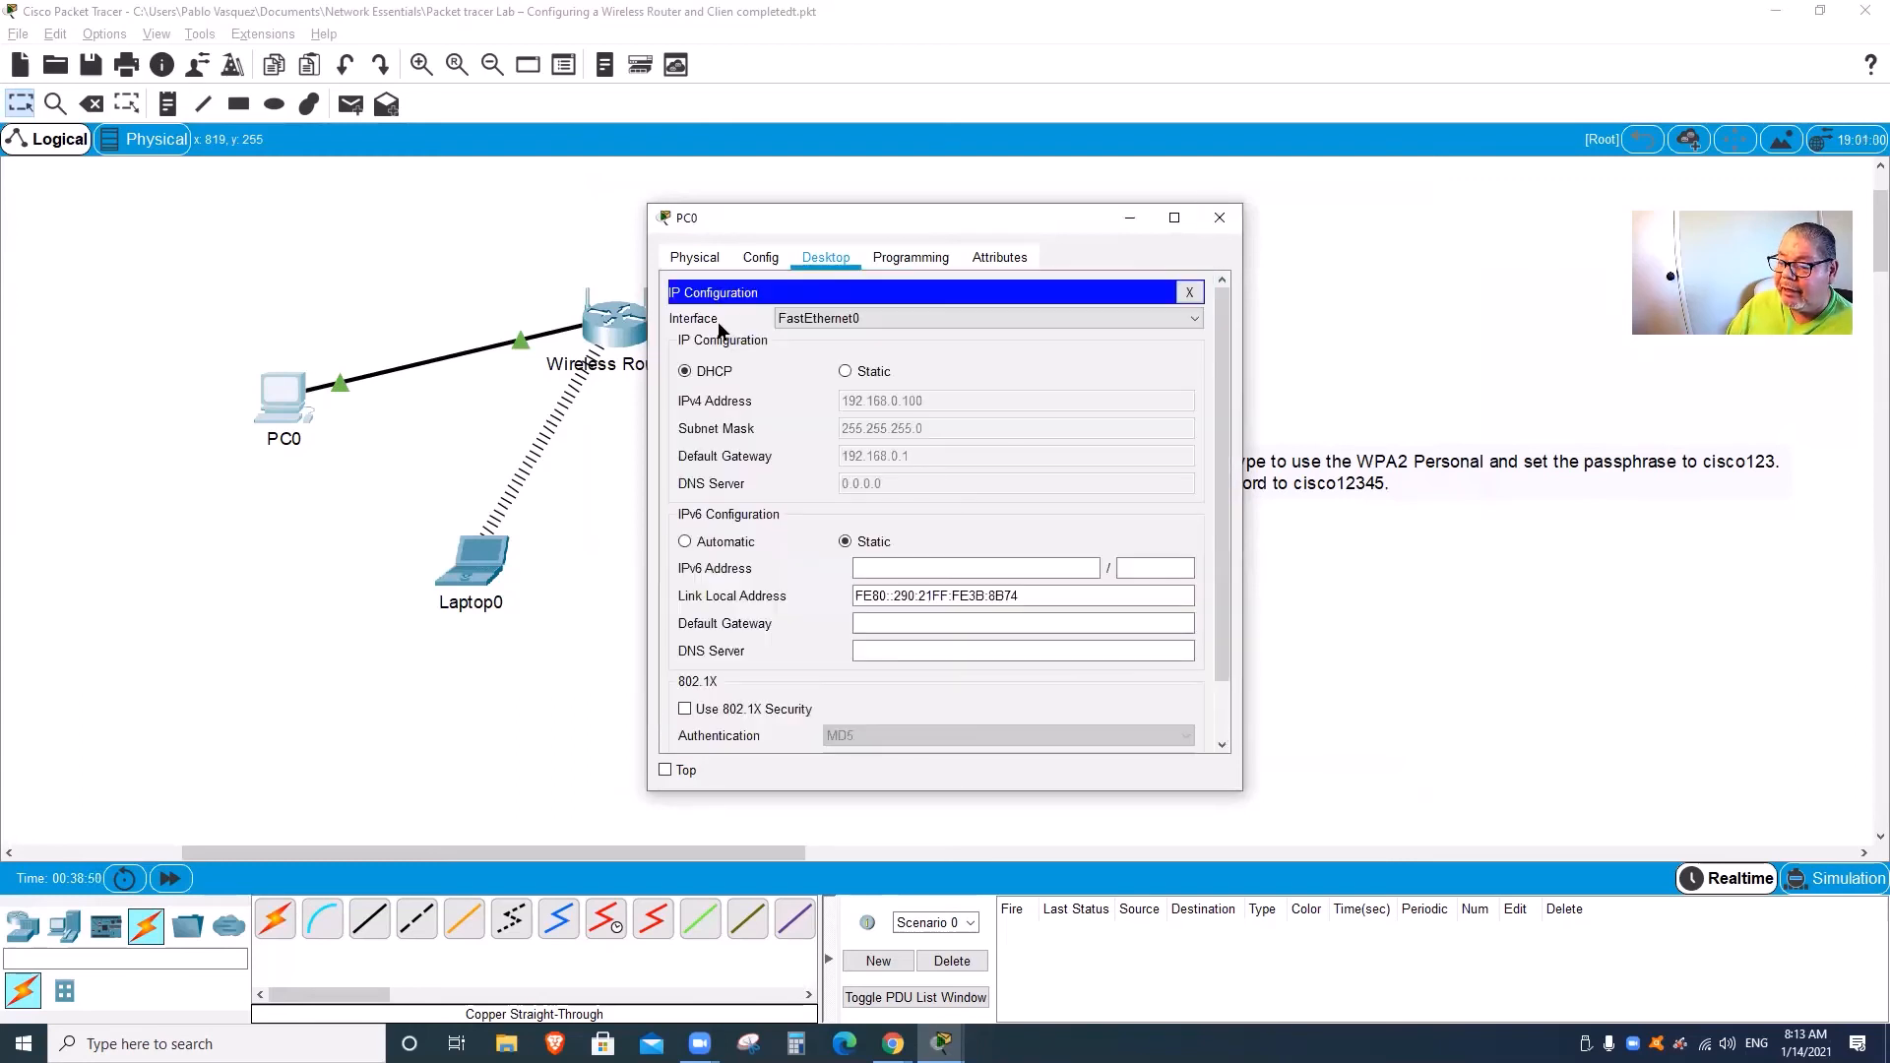
pyautogui.click(846, 371)
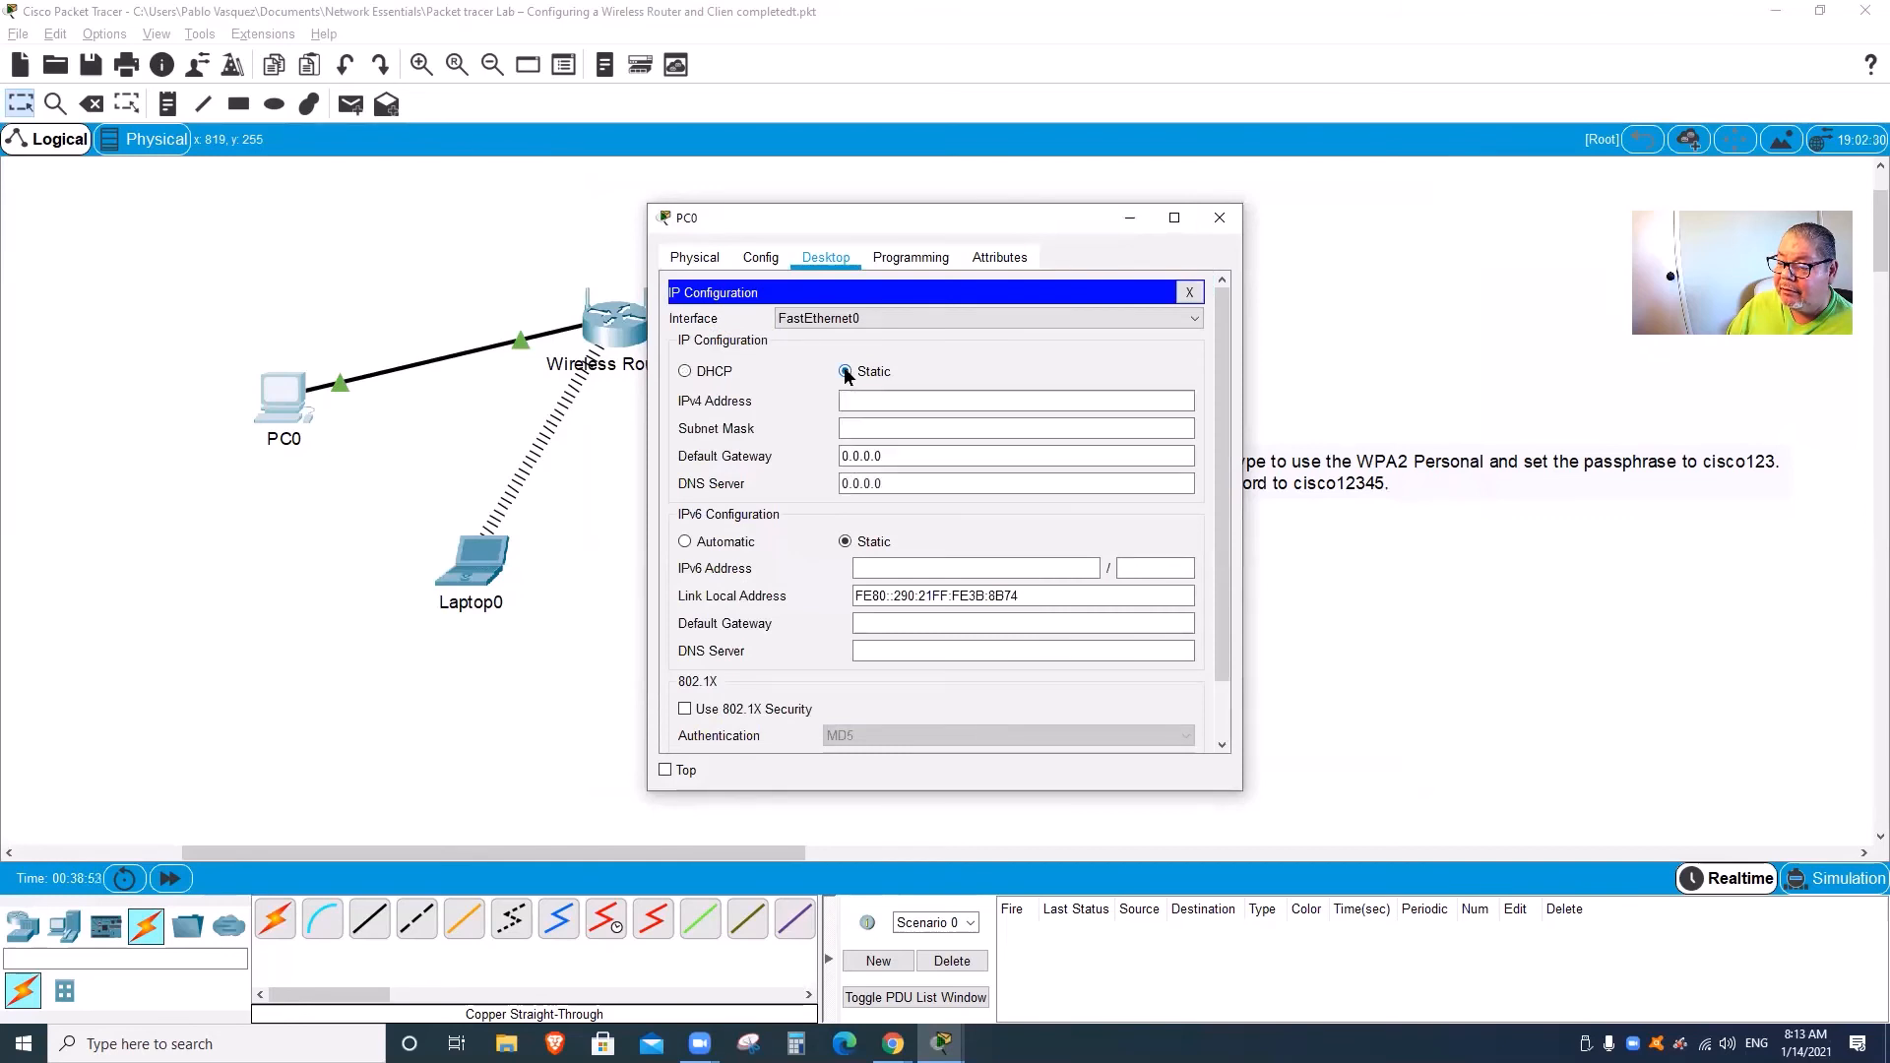
pyautogui.click(707, 371)
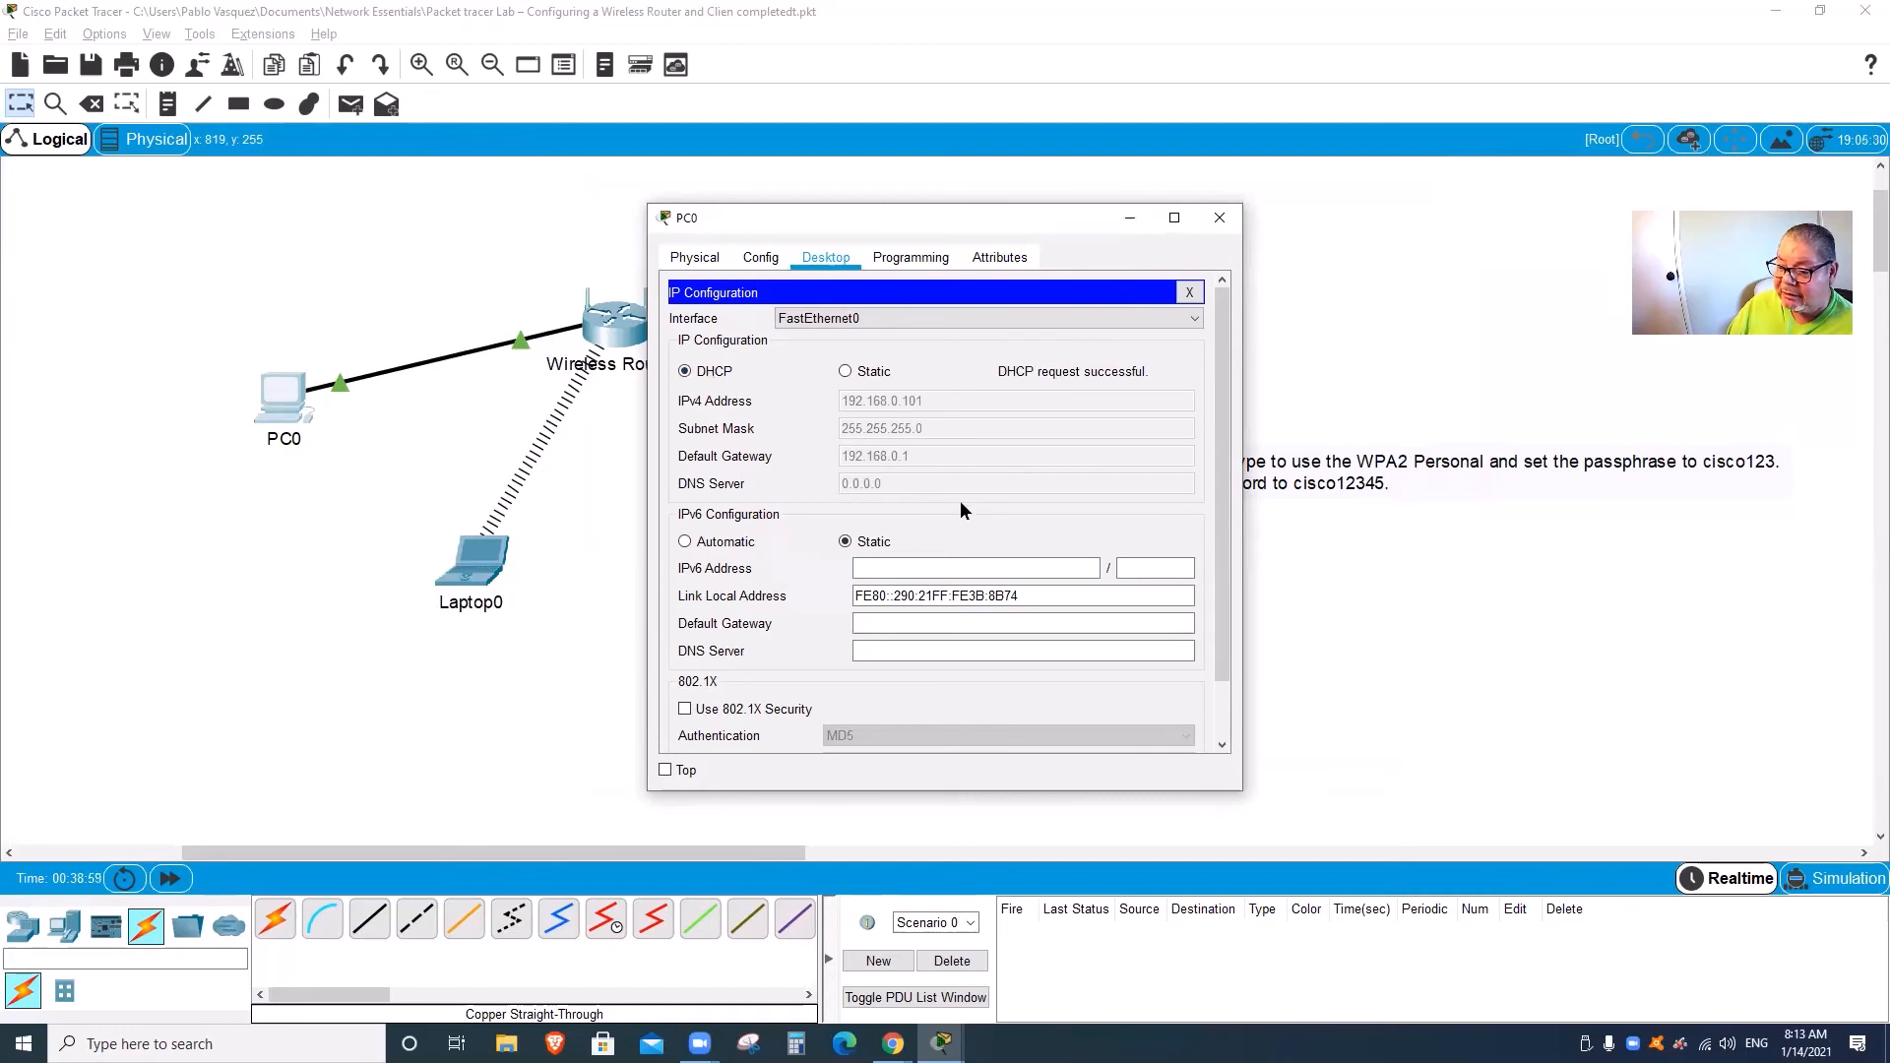
pyautogui.click(1189, 292)
pyautogui.click(1181, 340)
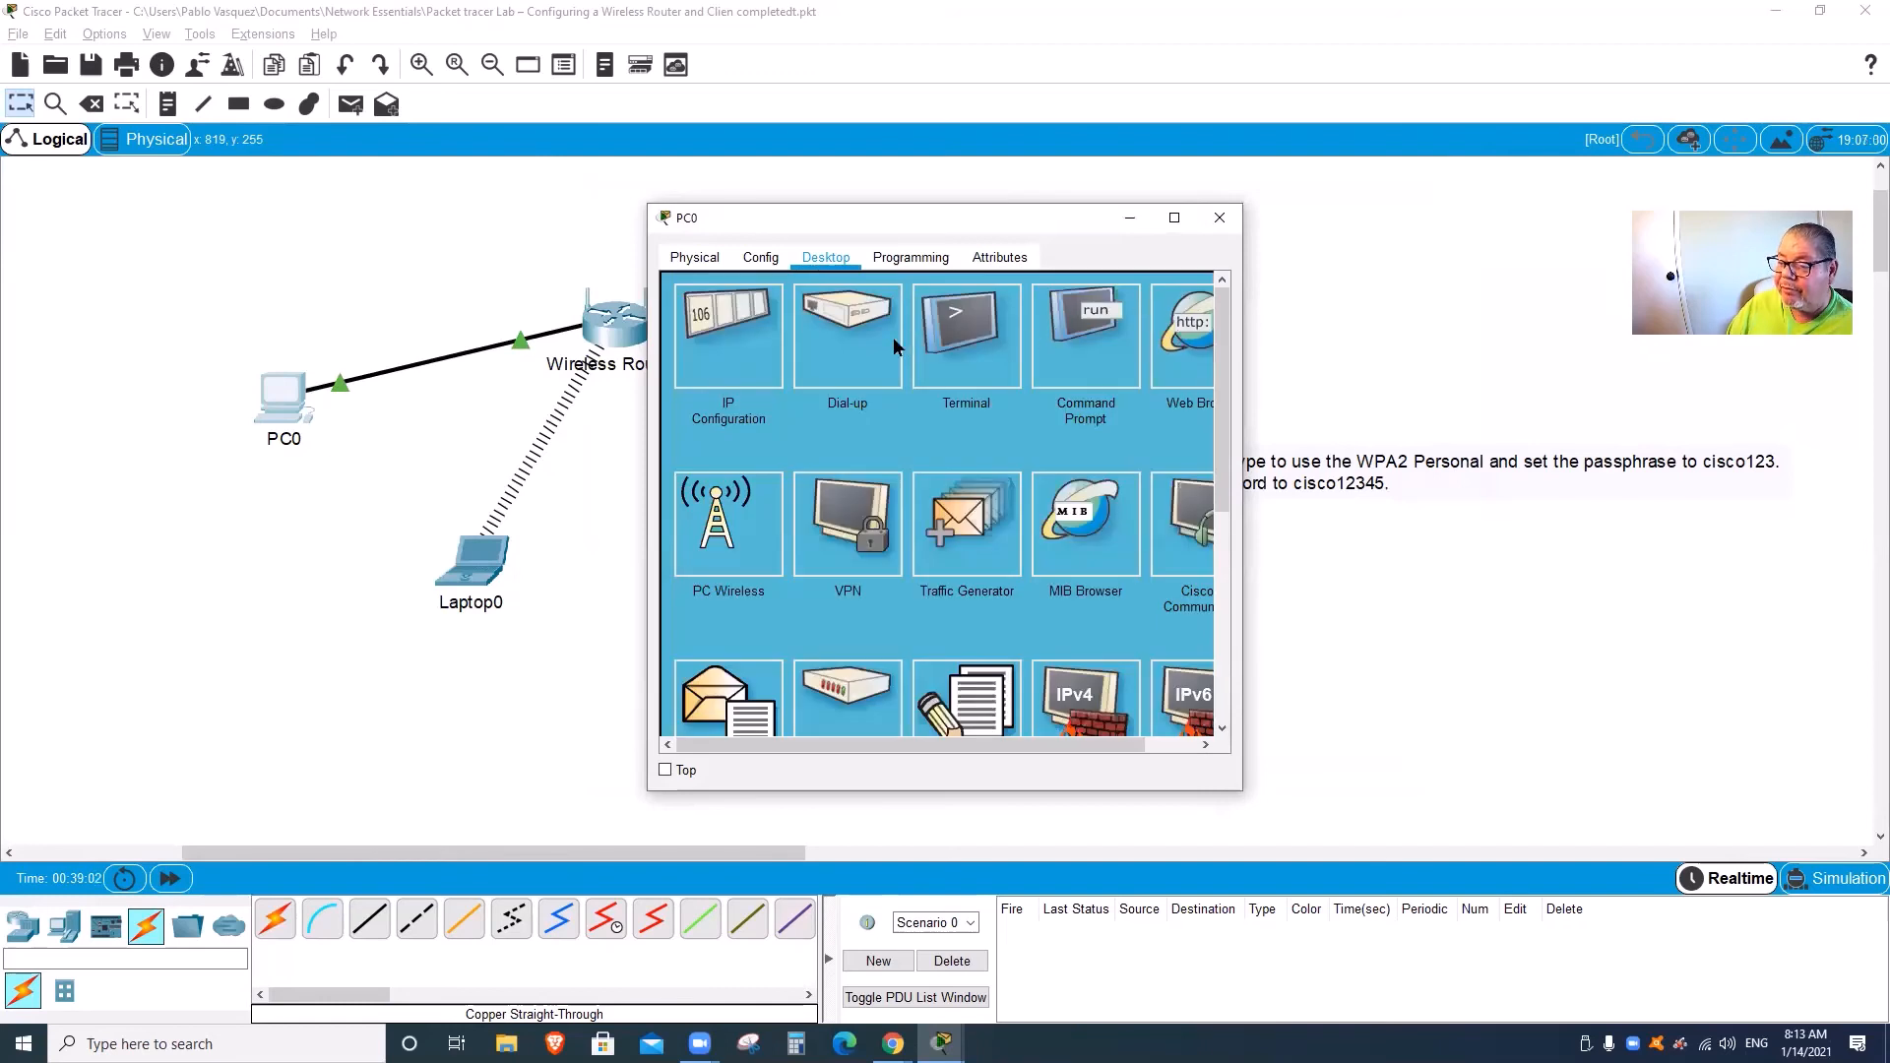
# Step: Load 192.168.0.1 and attempt a router login using the wireless passphrase as password
pyautogui.click(846, 317)
pyautogui.write('192')
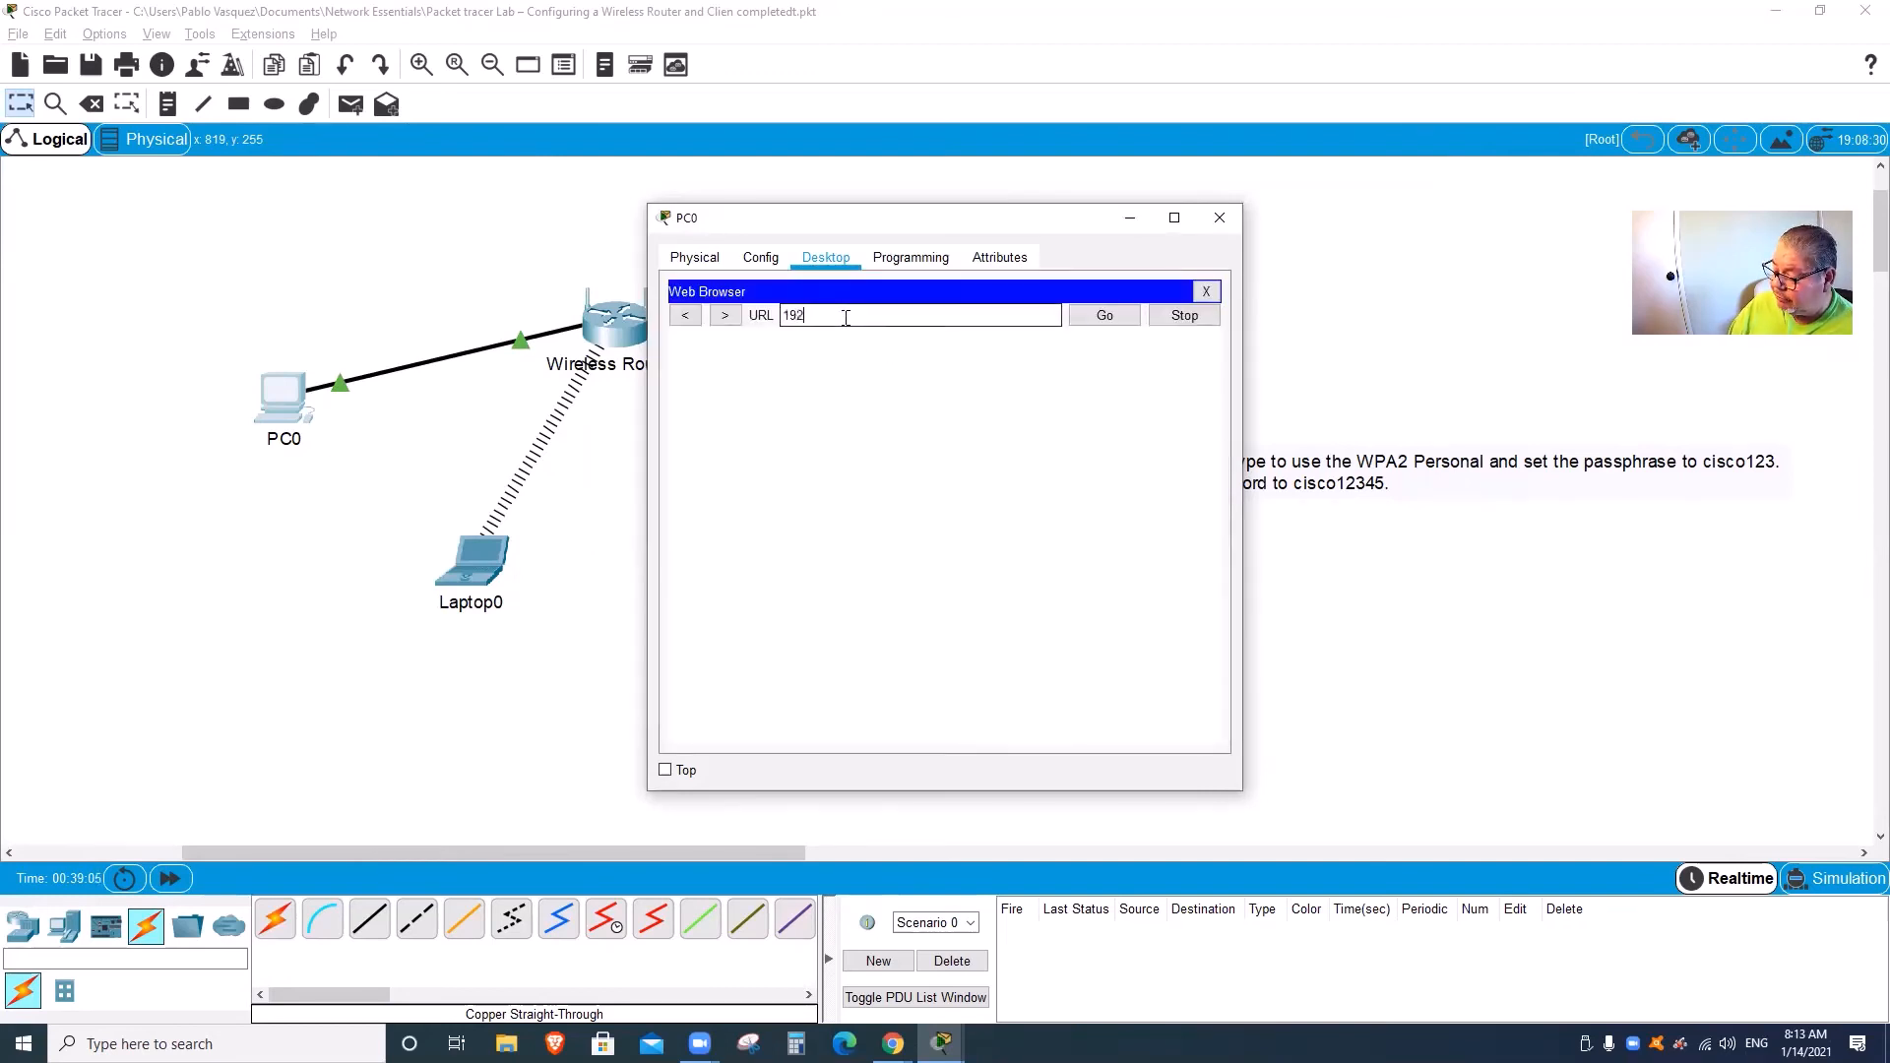
pyautogui.write('.168.0.1')
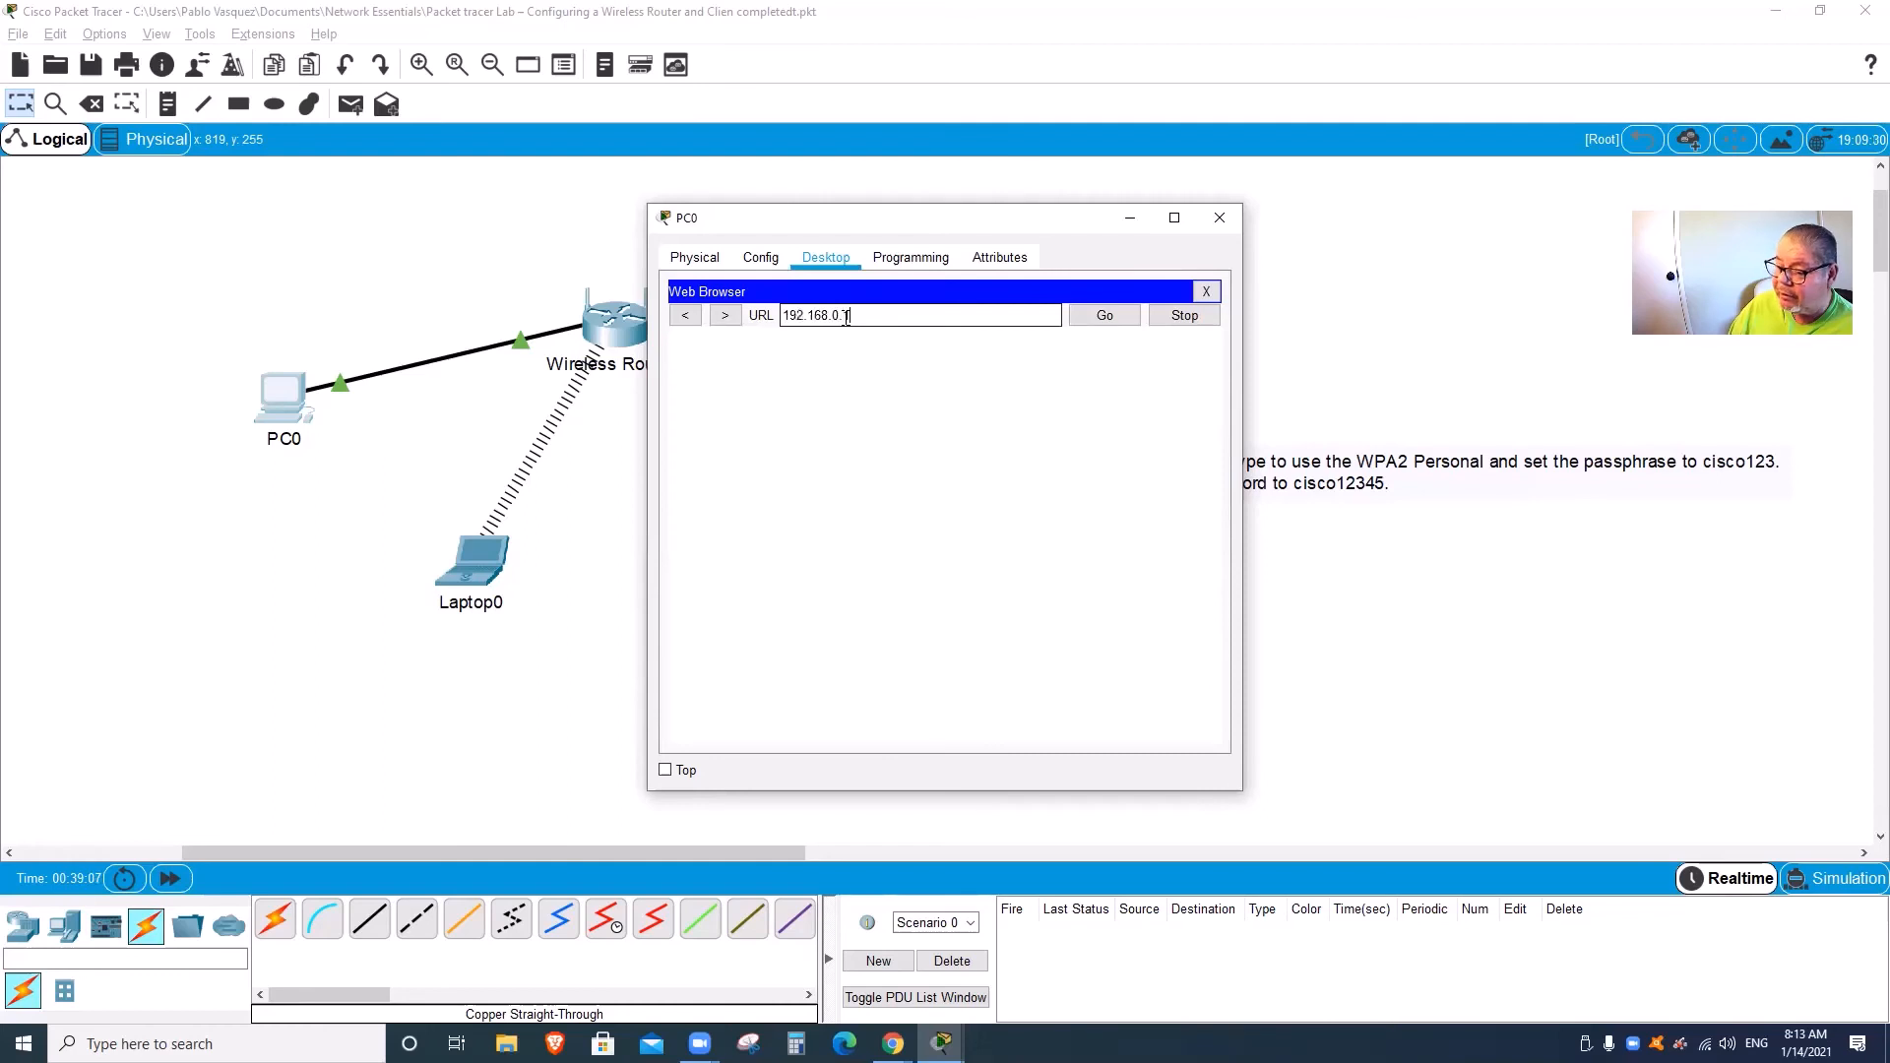
pyautogui.press('Return')
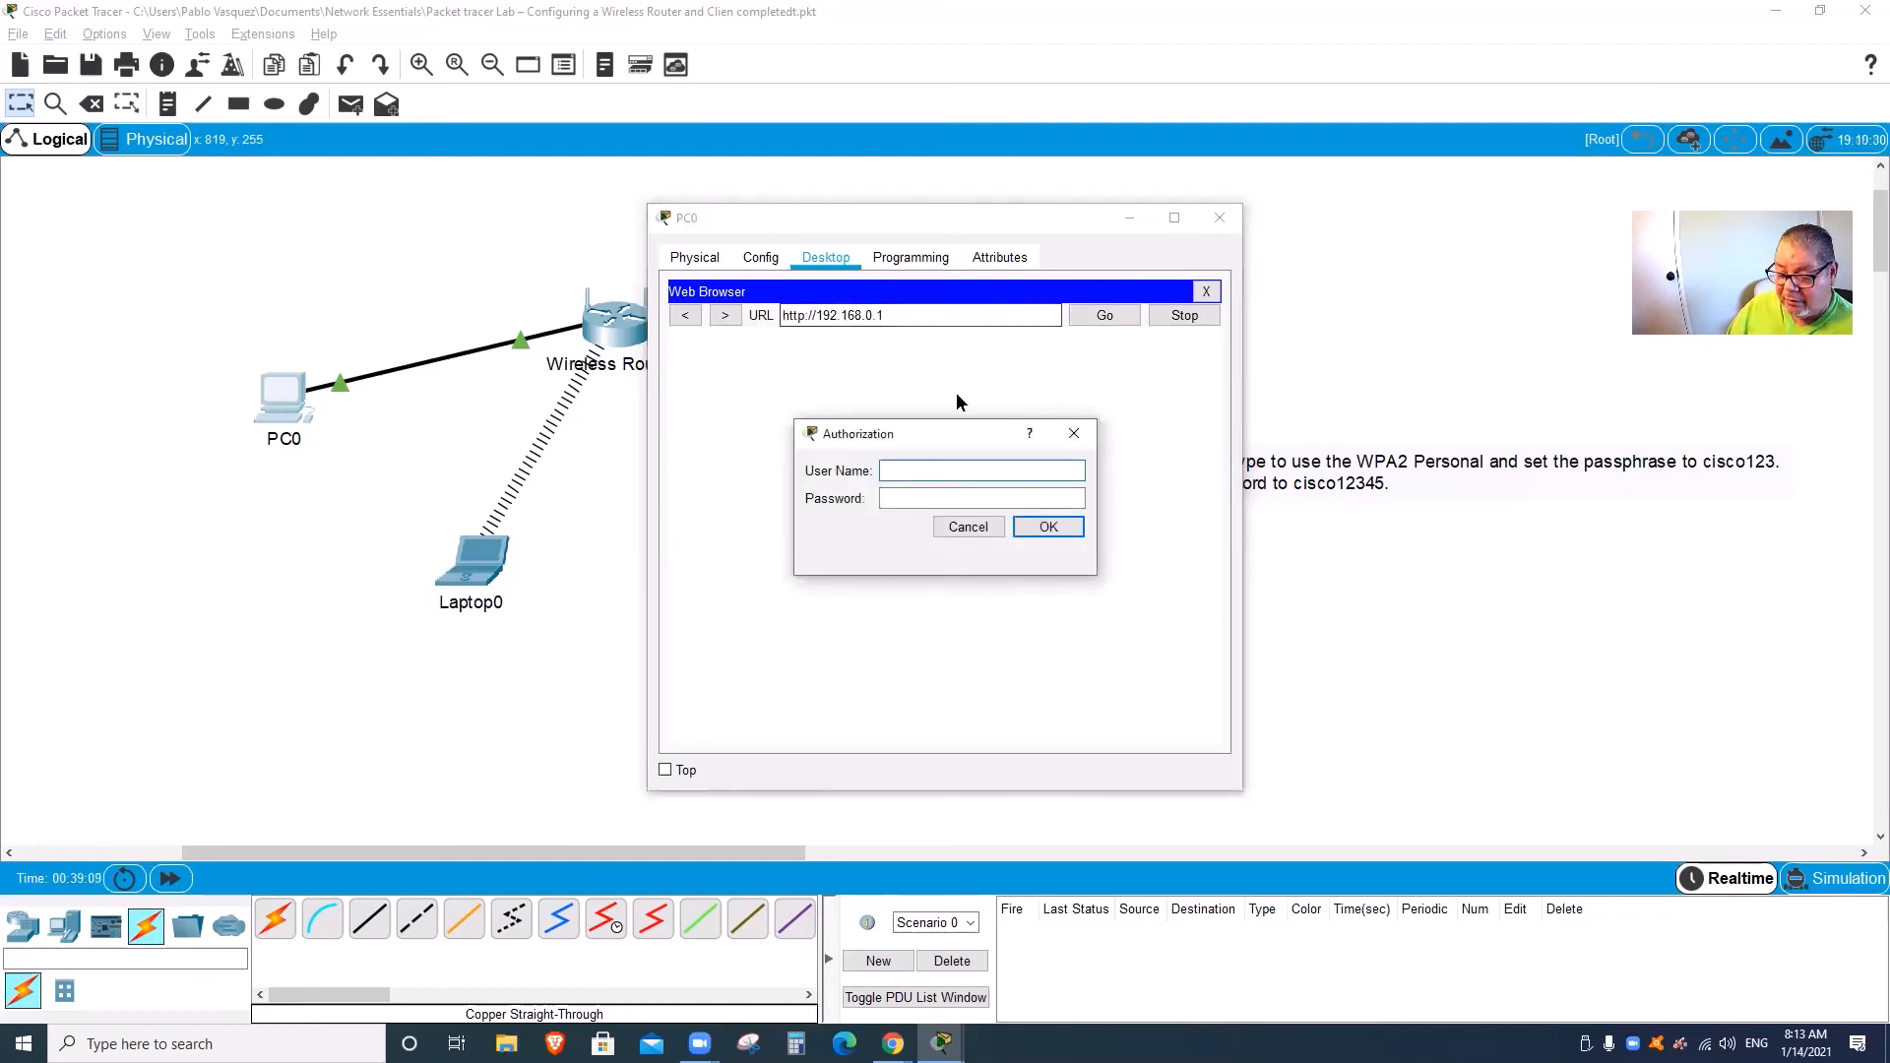
pyautogui.write('admin')
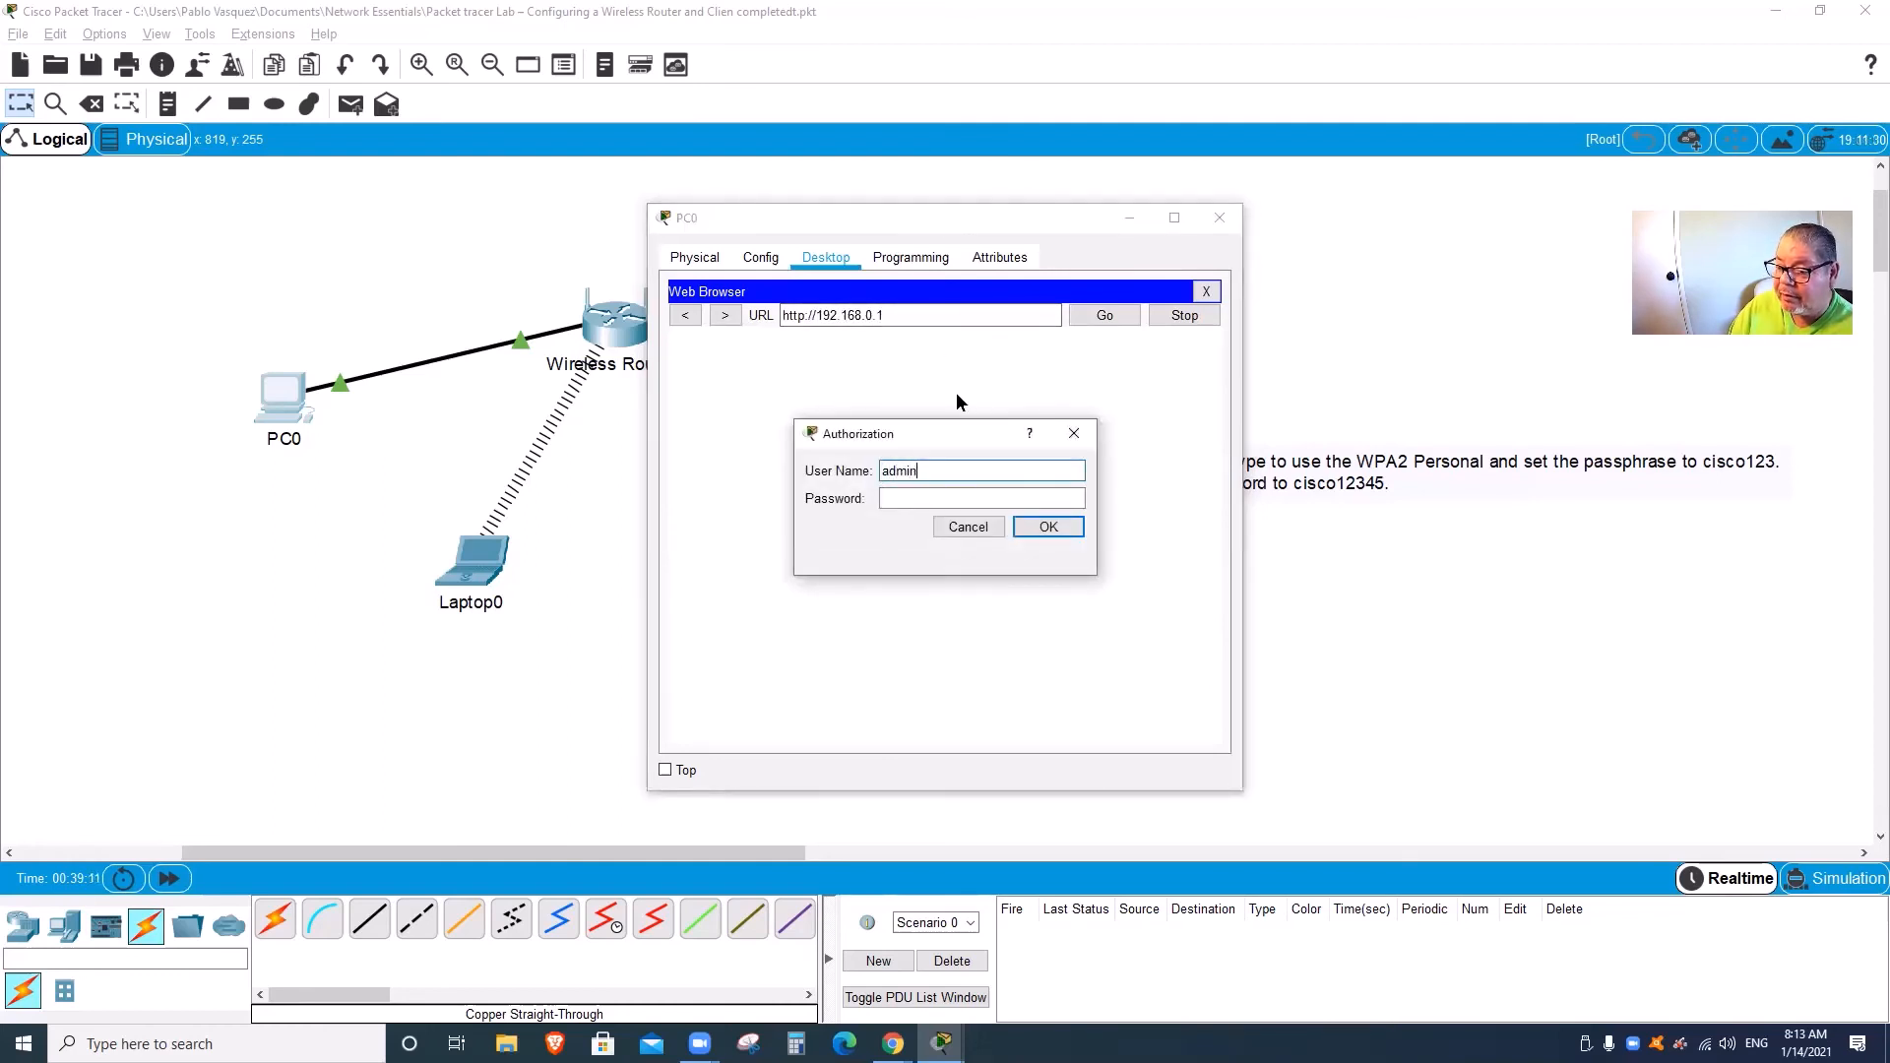
pyautogui.press('Tab')
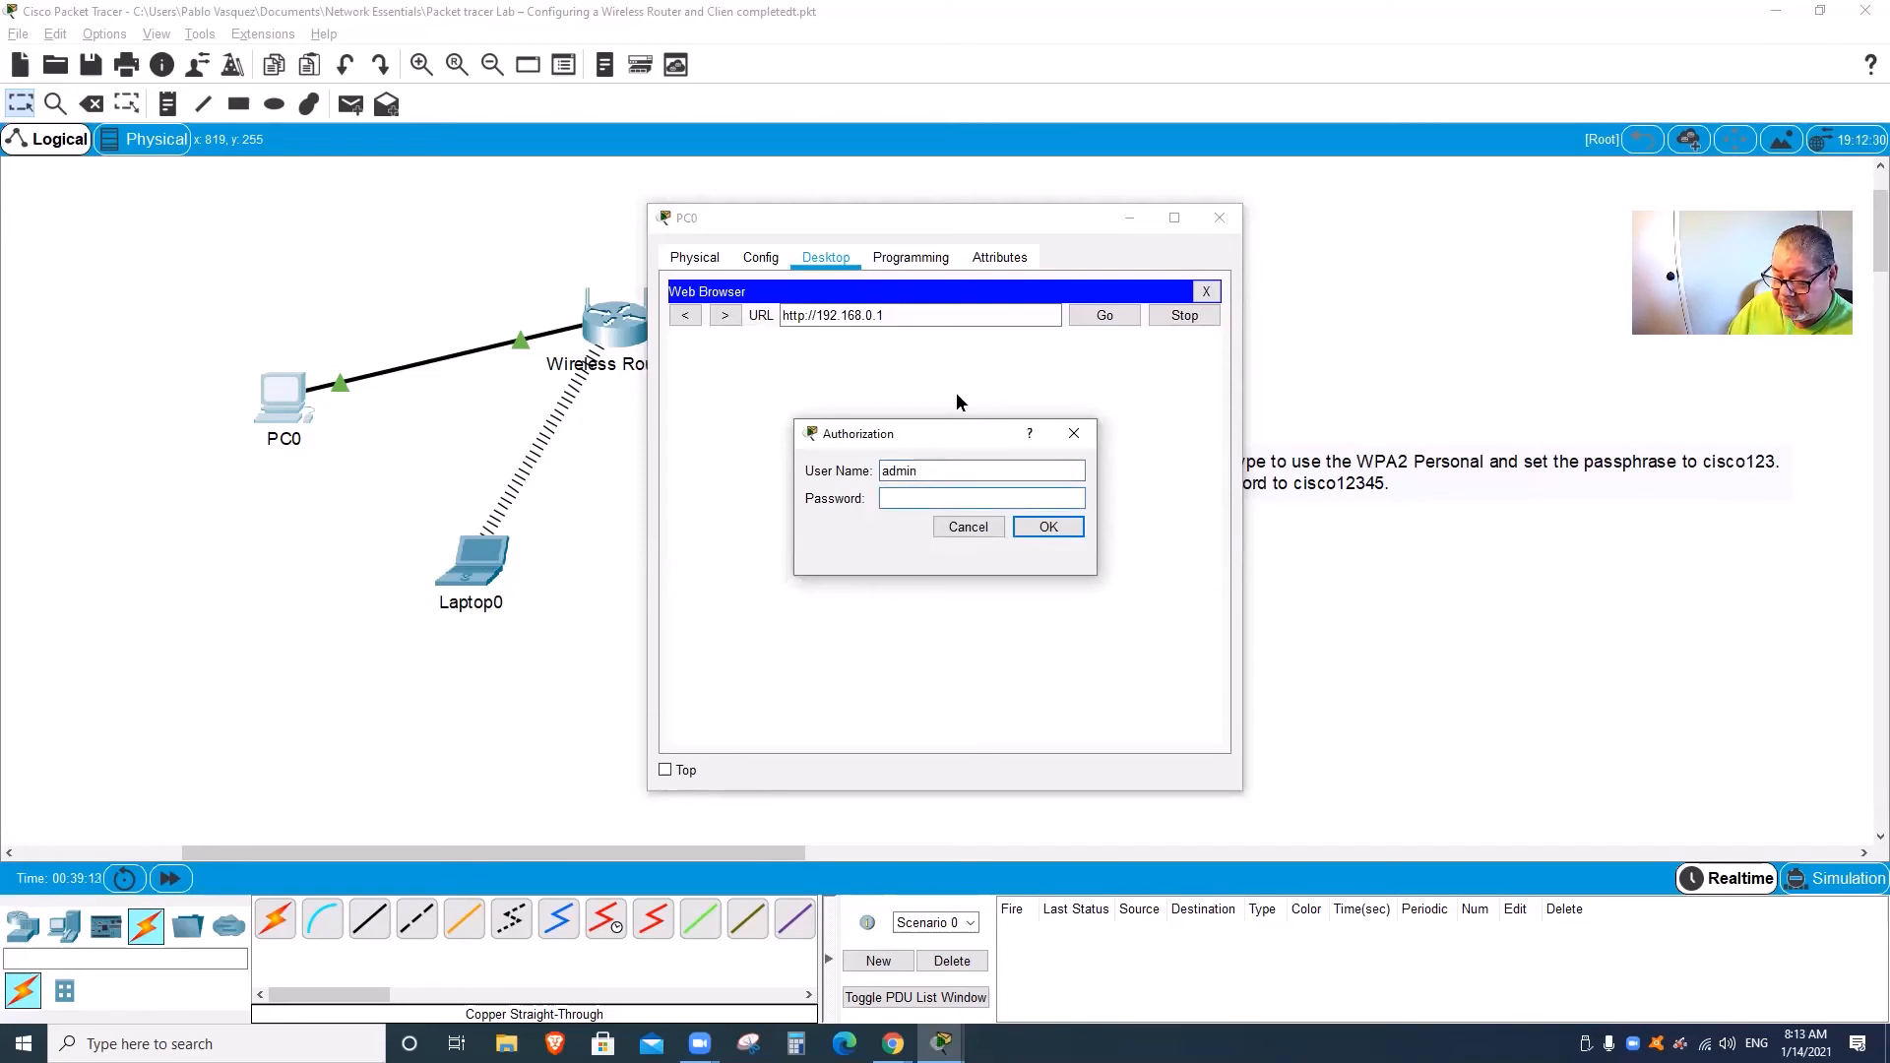
pyautogui.write('cisco12')
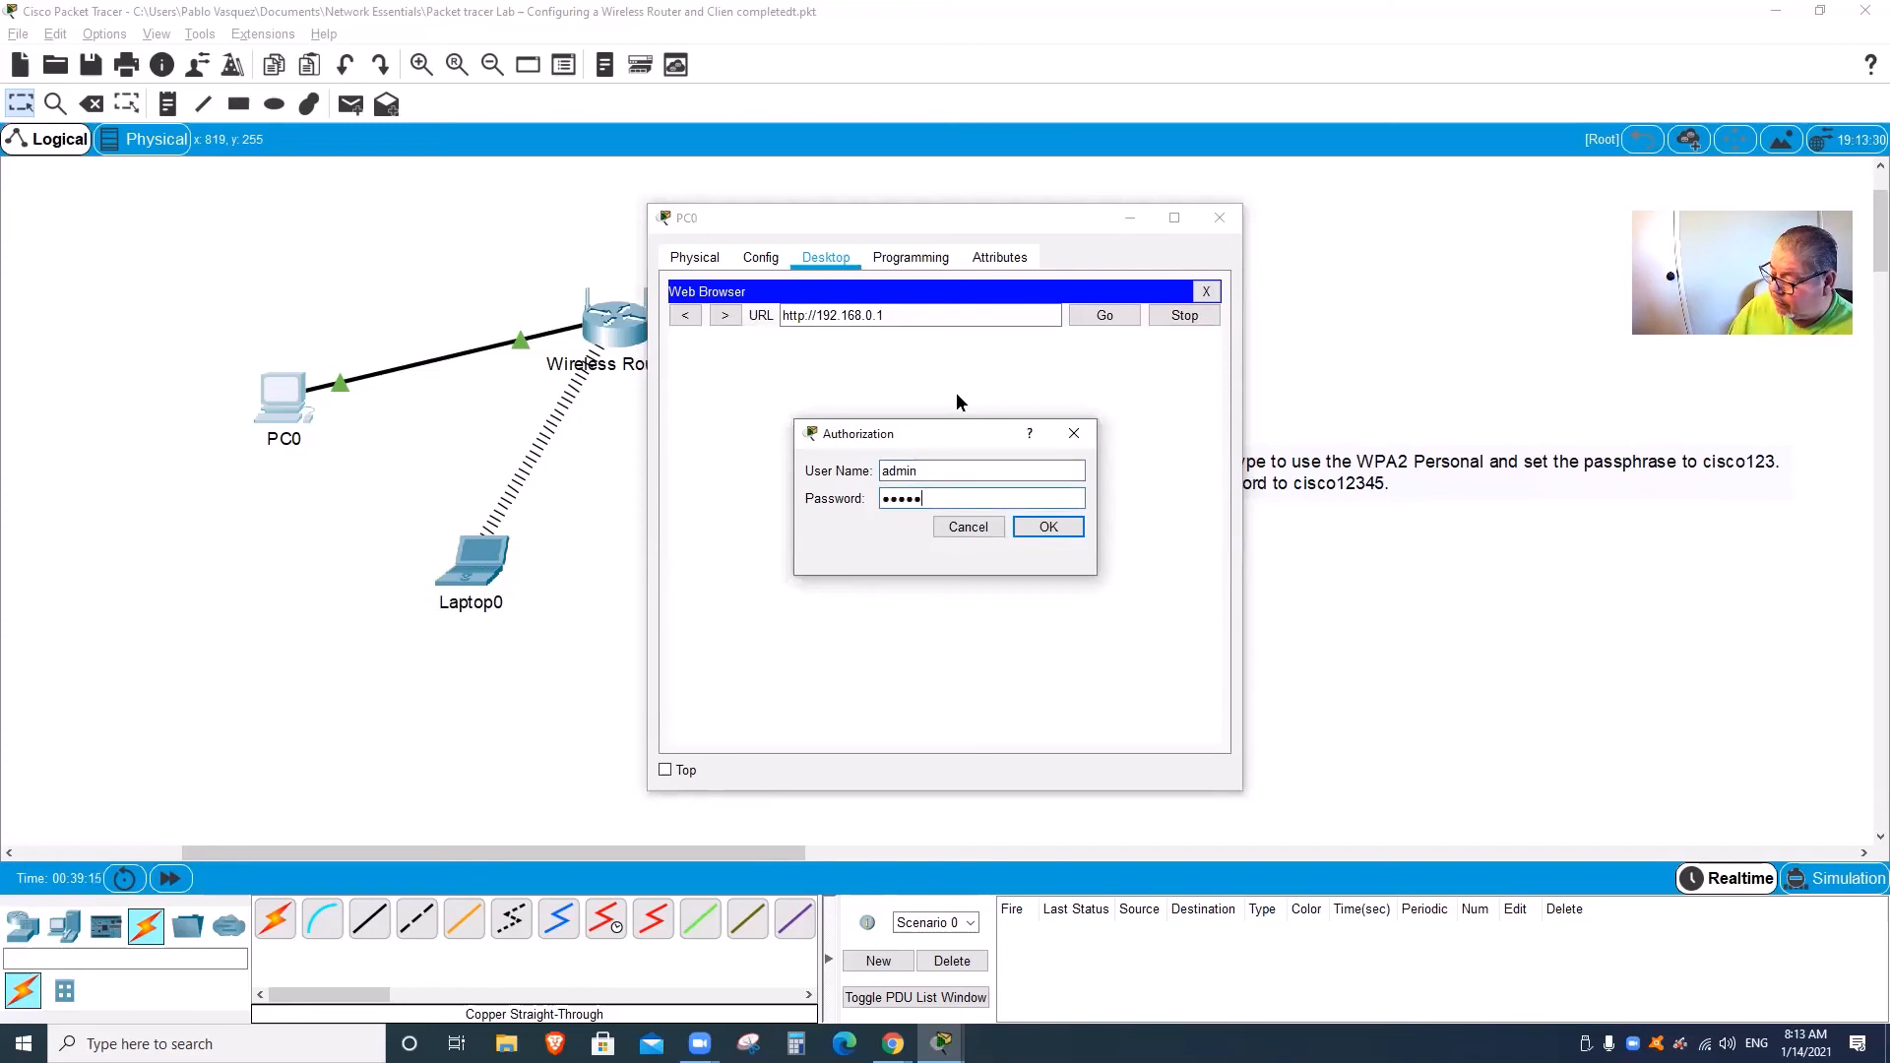
pyautogui.write('3')
pyautogui.press('Return')
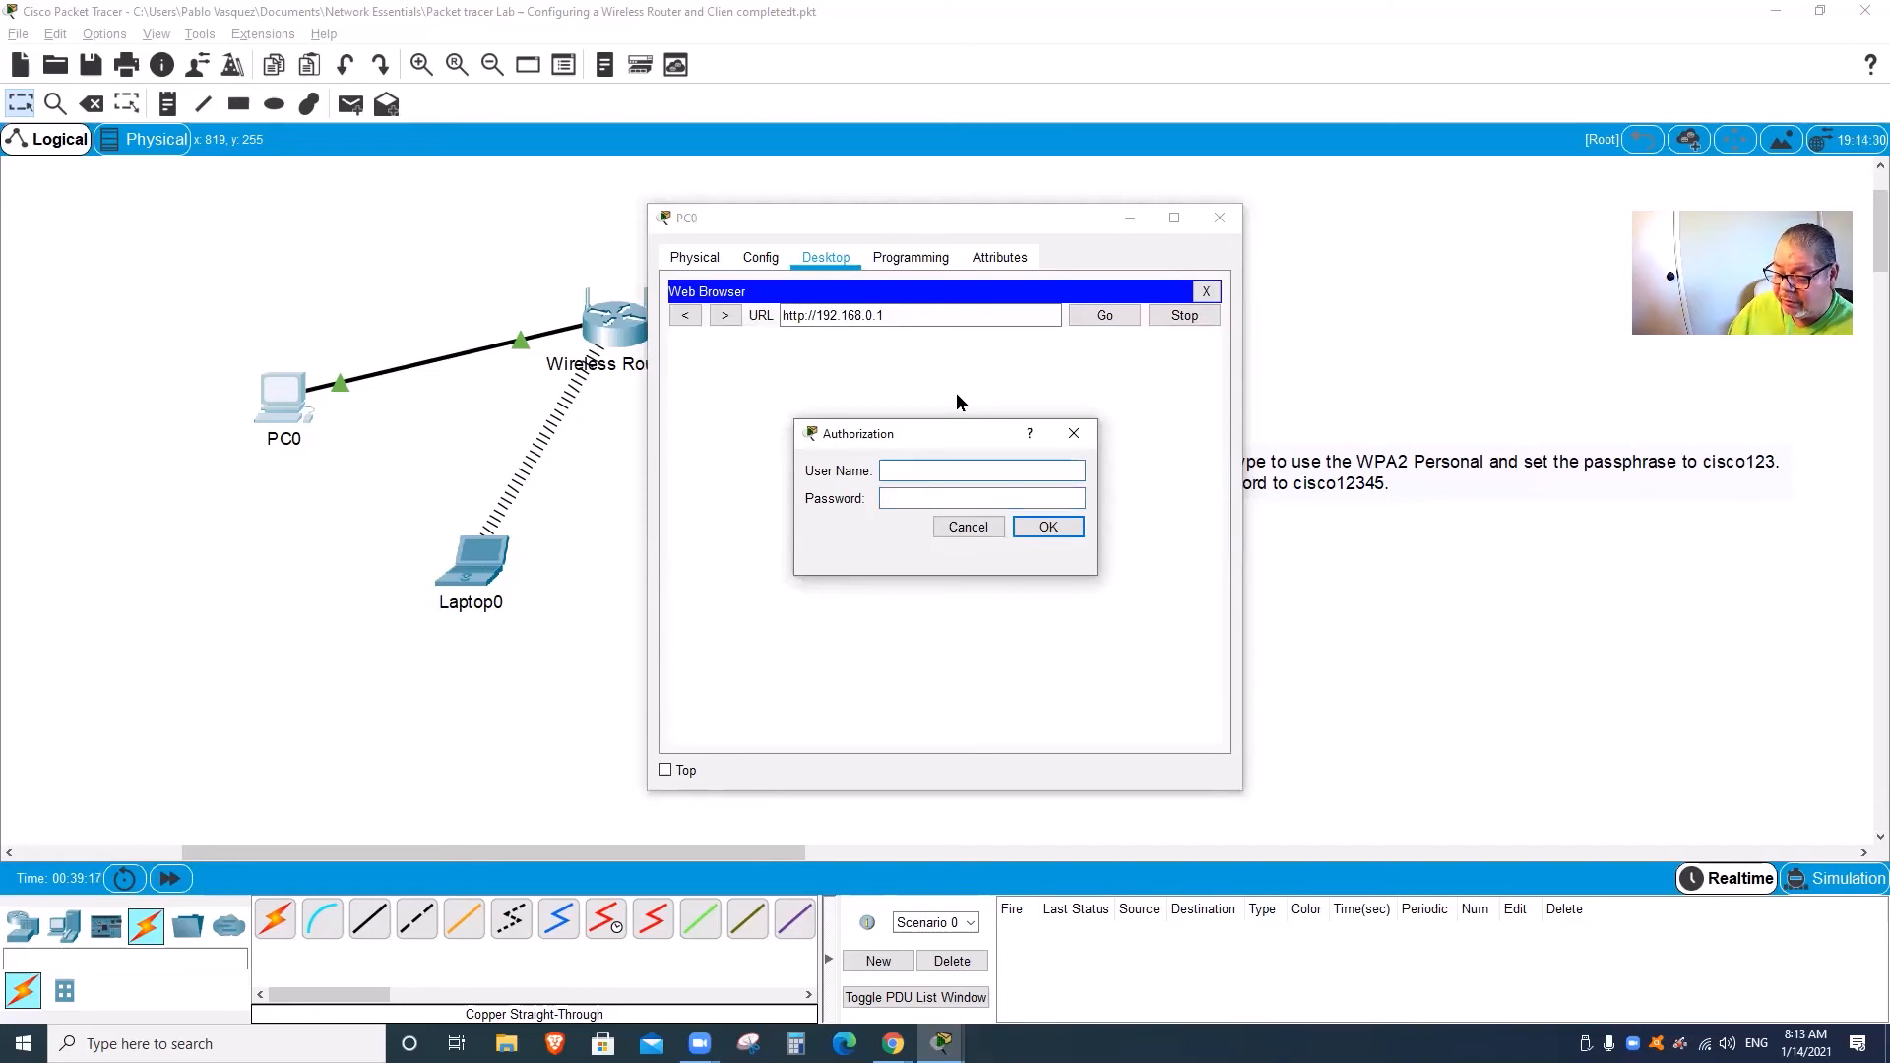
# Step: Log in to the router with the default user name and password
pyautogui.write('admin')
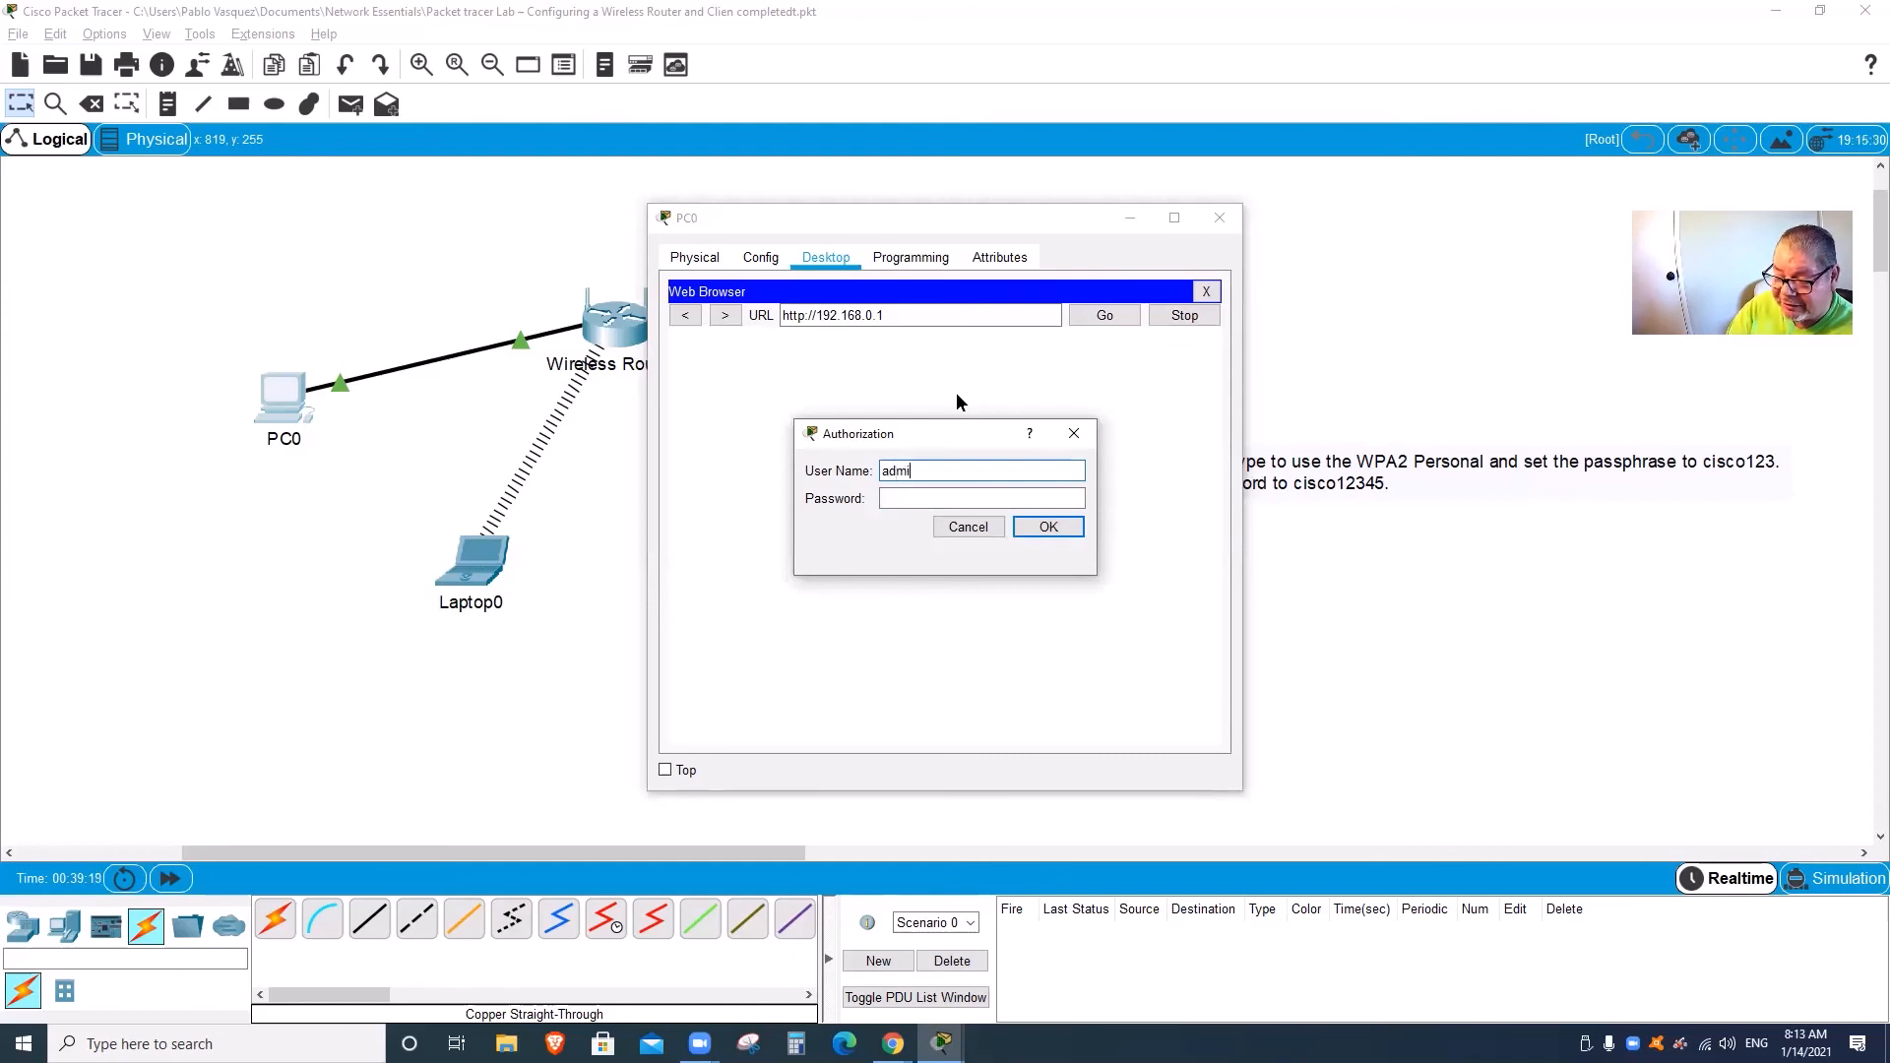
pyautogui.press('Tab')
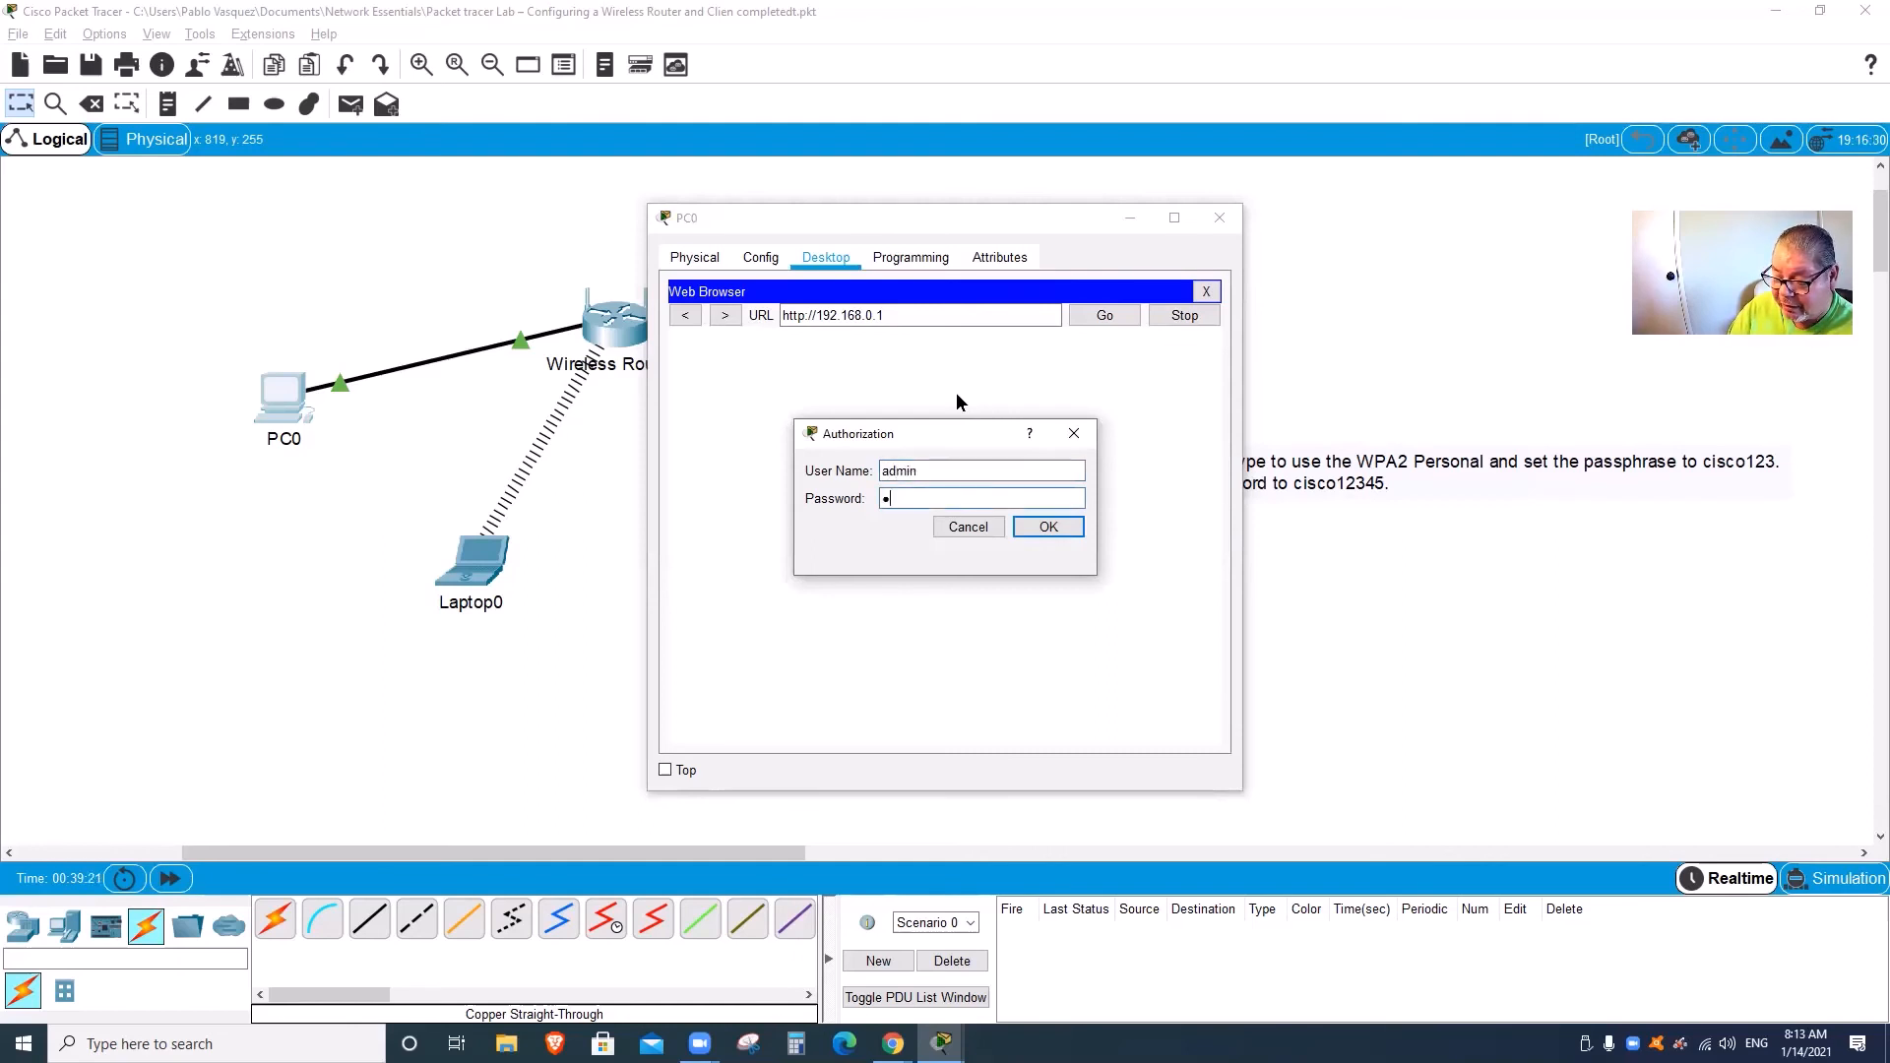
pyautogui.write('admin')
pyautogui.press('Return')
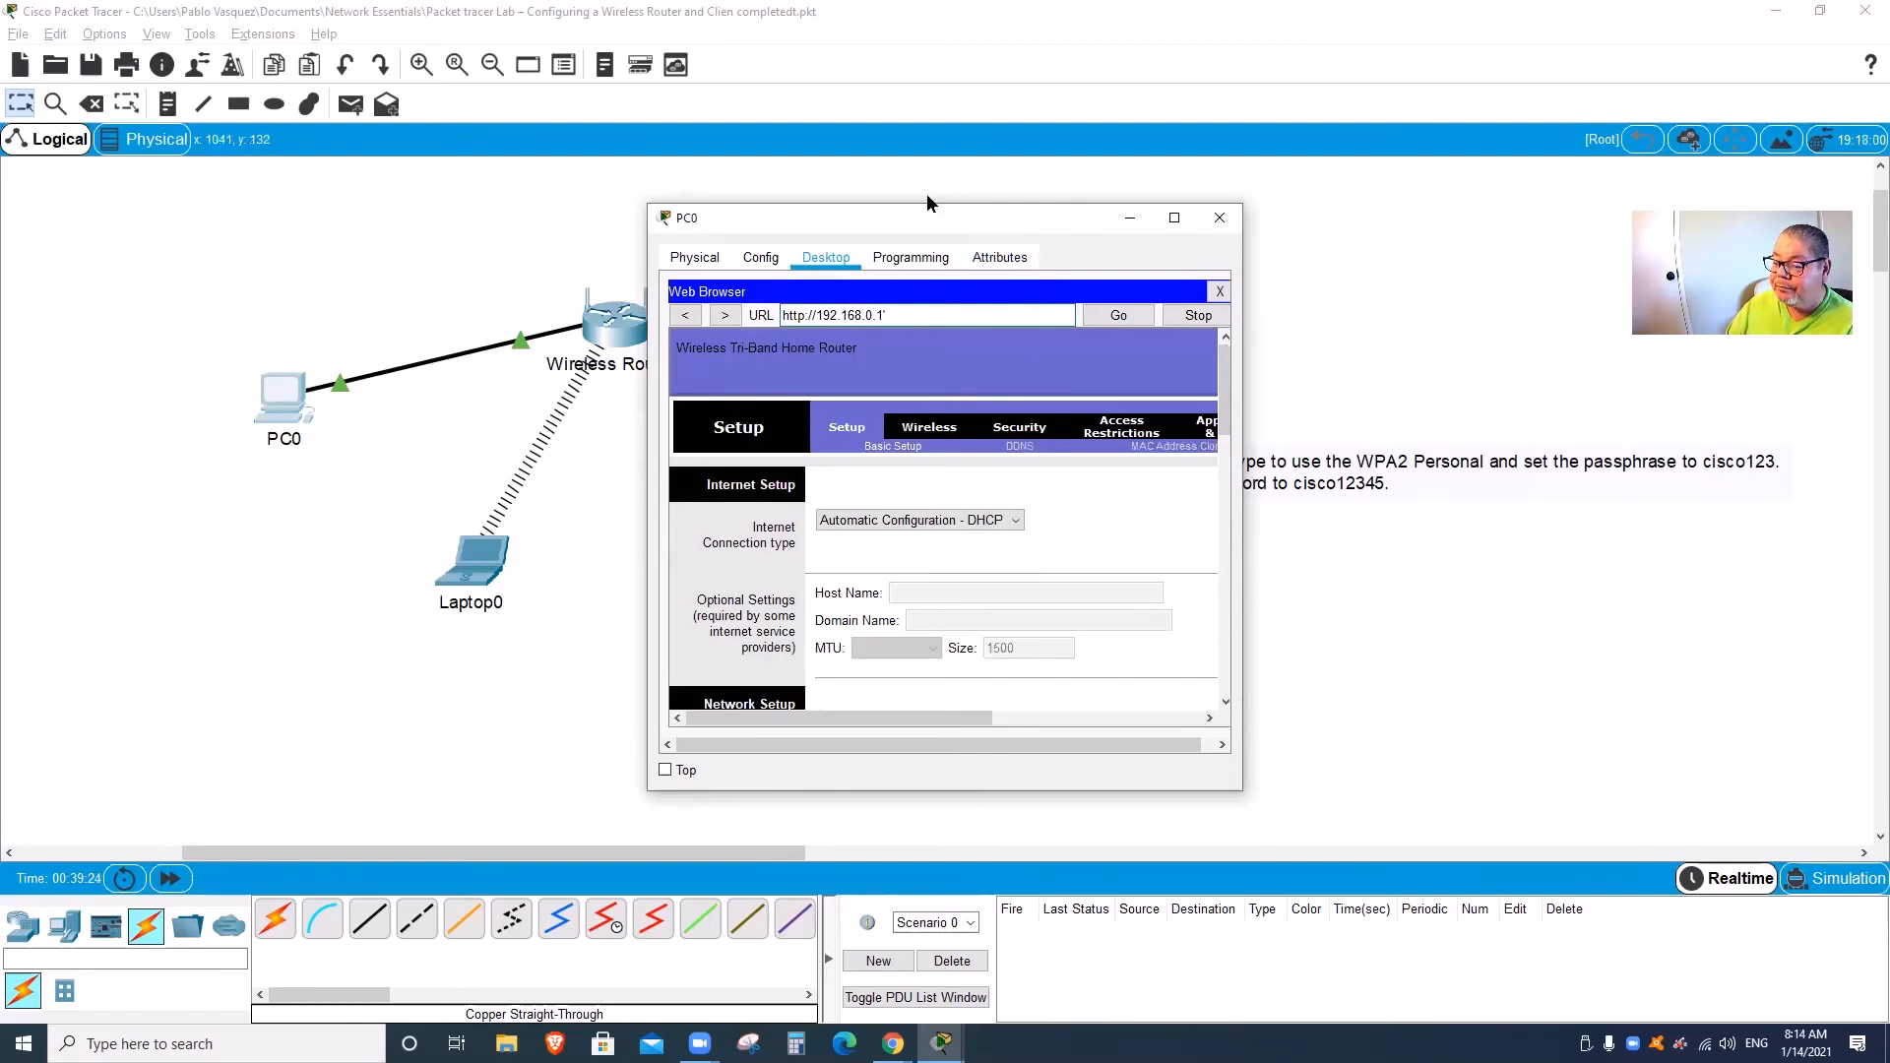
# Step: Enlarge PC0's window, verify Home-Net and WPA2 Personal/AES settings, then select the current Router Password
pyautogui.moveTo(928, 215); pyautogui.dragTo(865, 110)
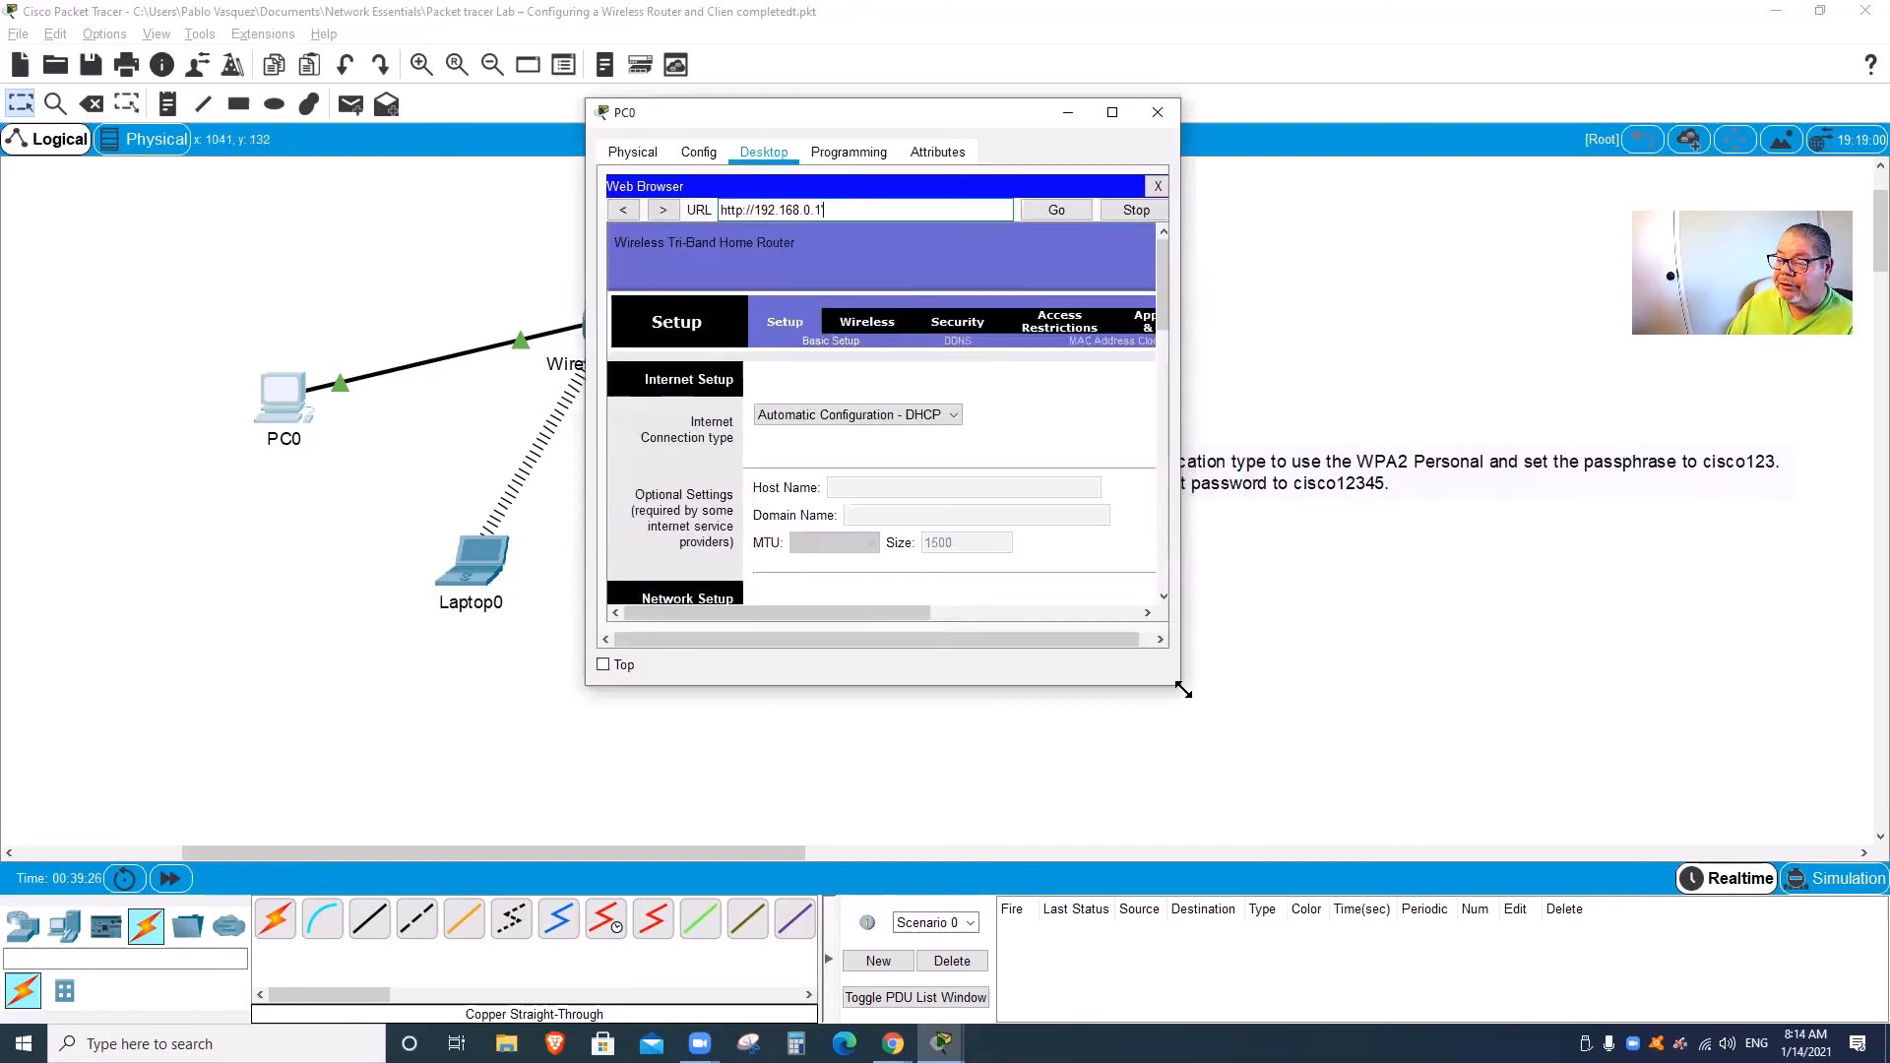
pyautogui.moveTo(1182, 690); pyautogui.dragTo(1457, 825)
pyautogui.click(866, 319)
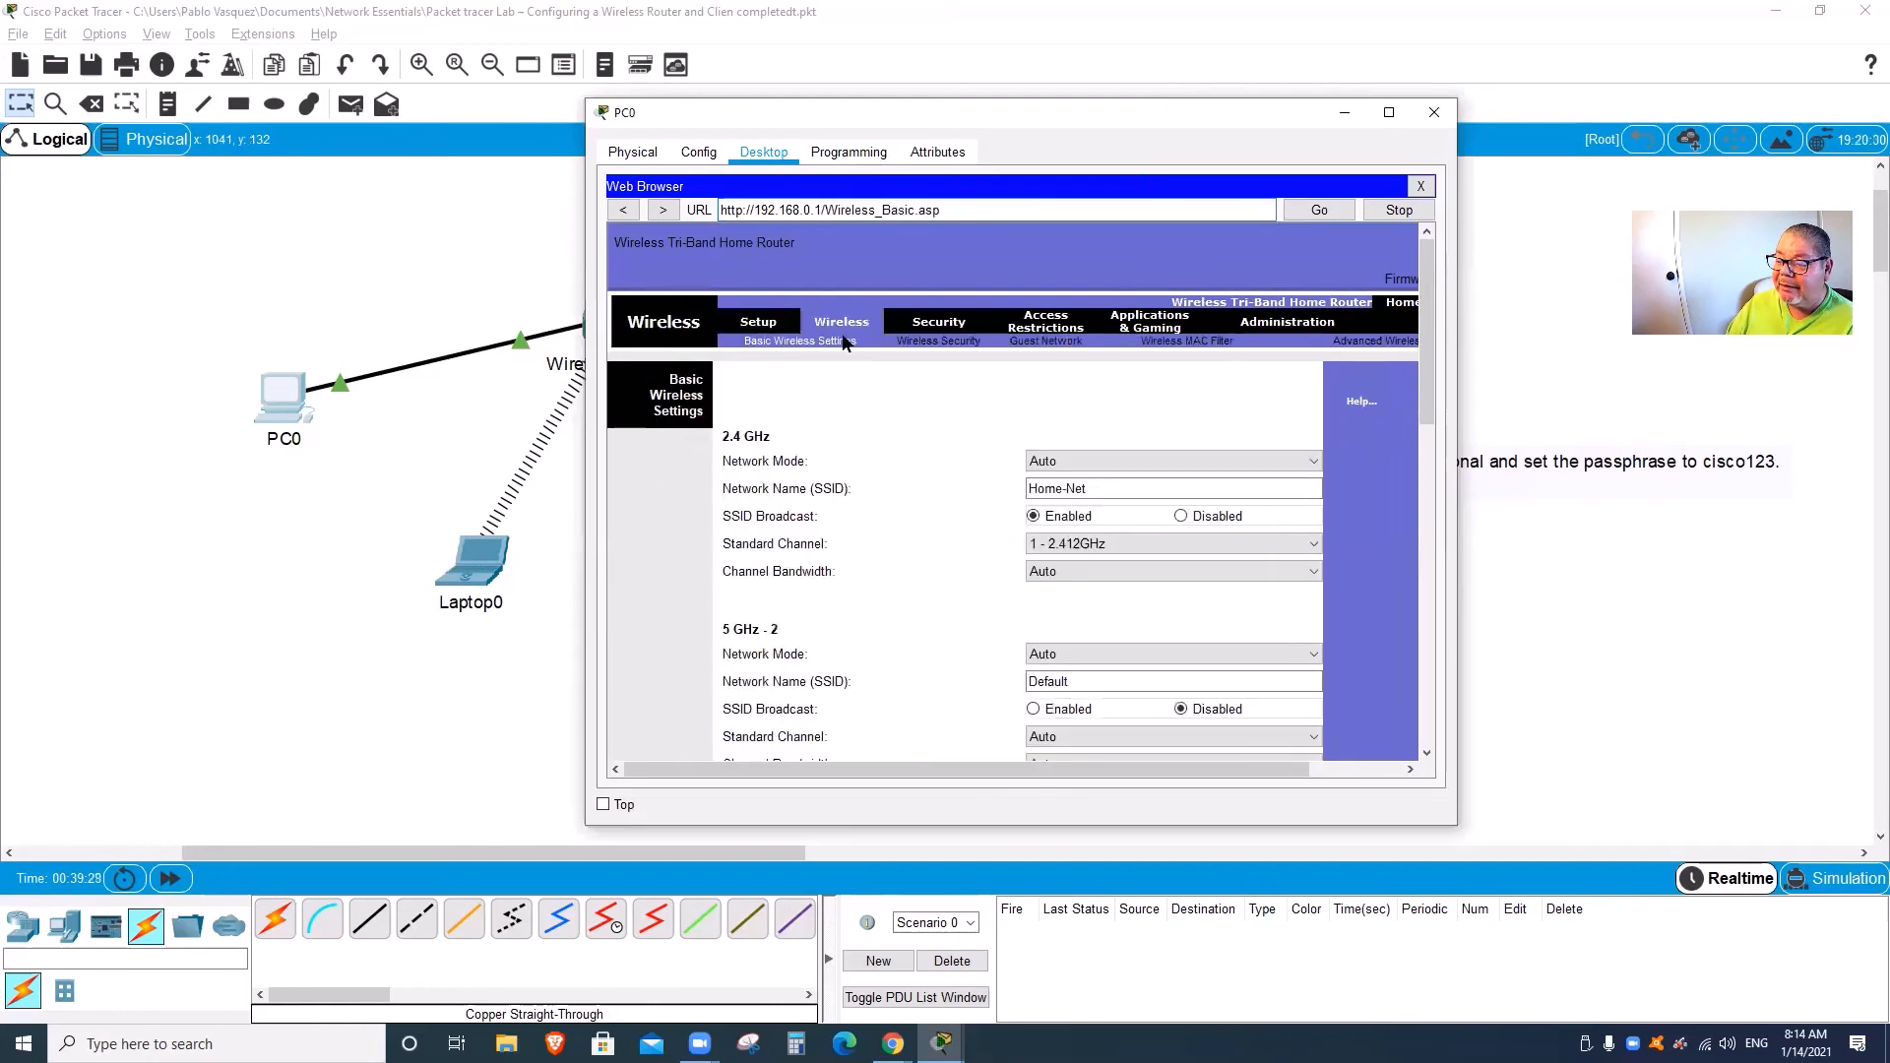
pyautogui.click(1111, 489)
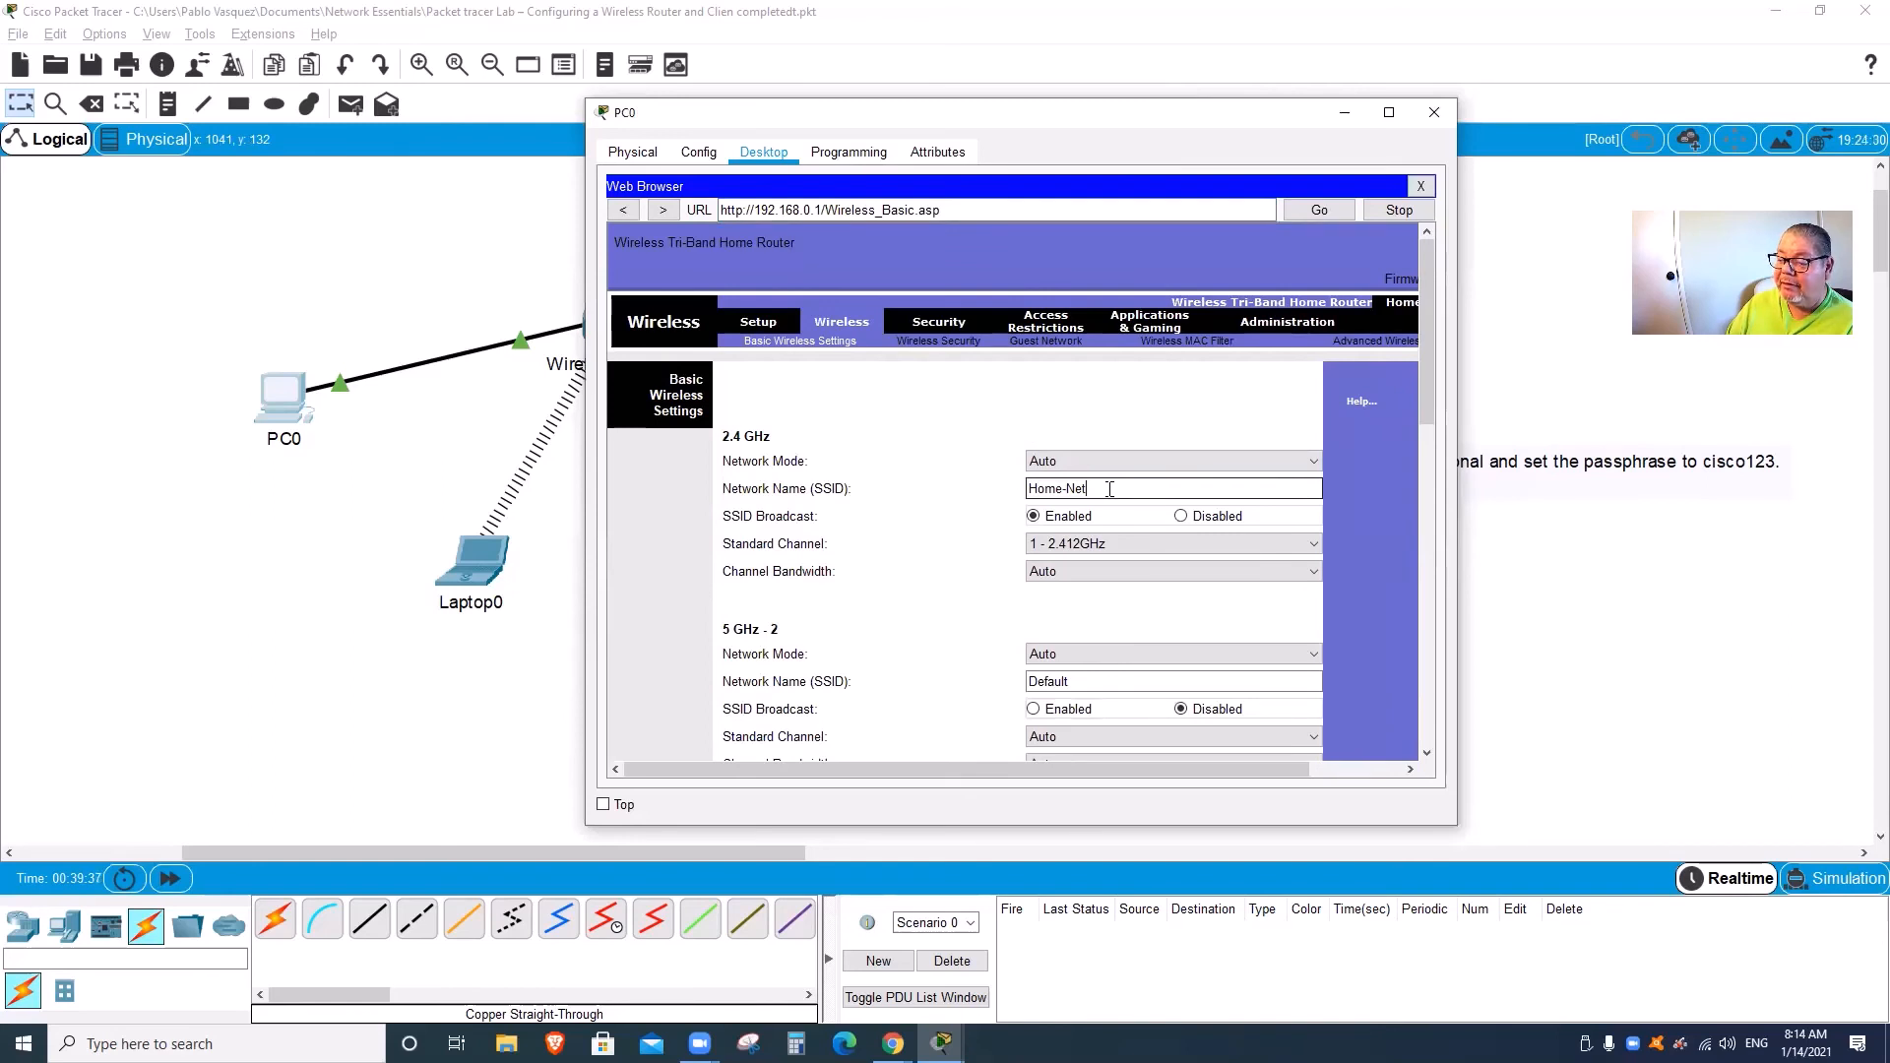
pyautogui.click(946, 340)
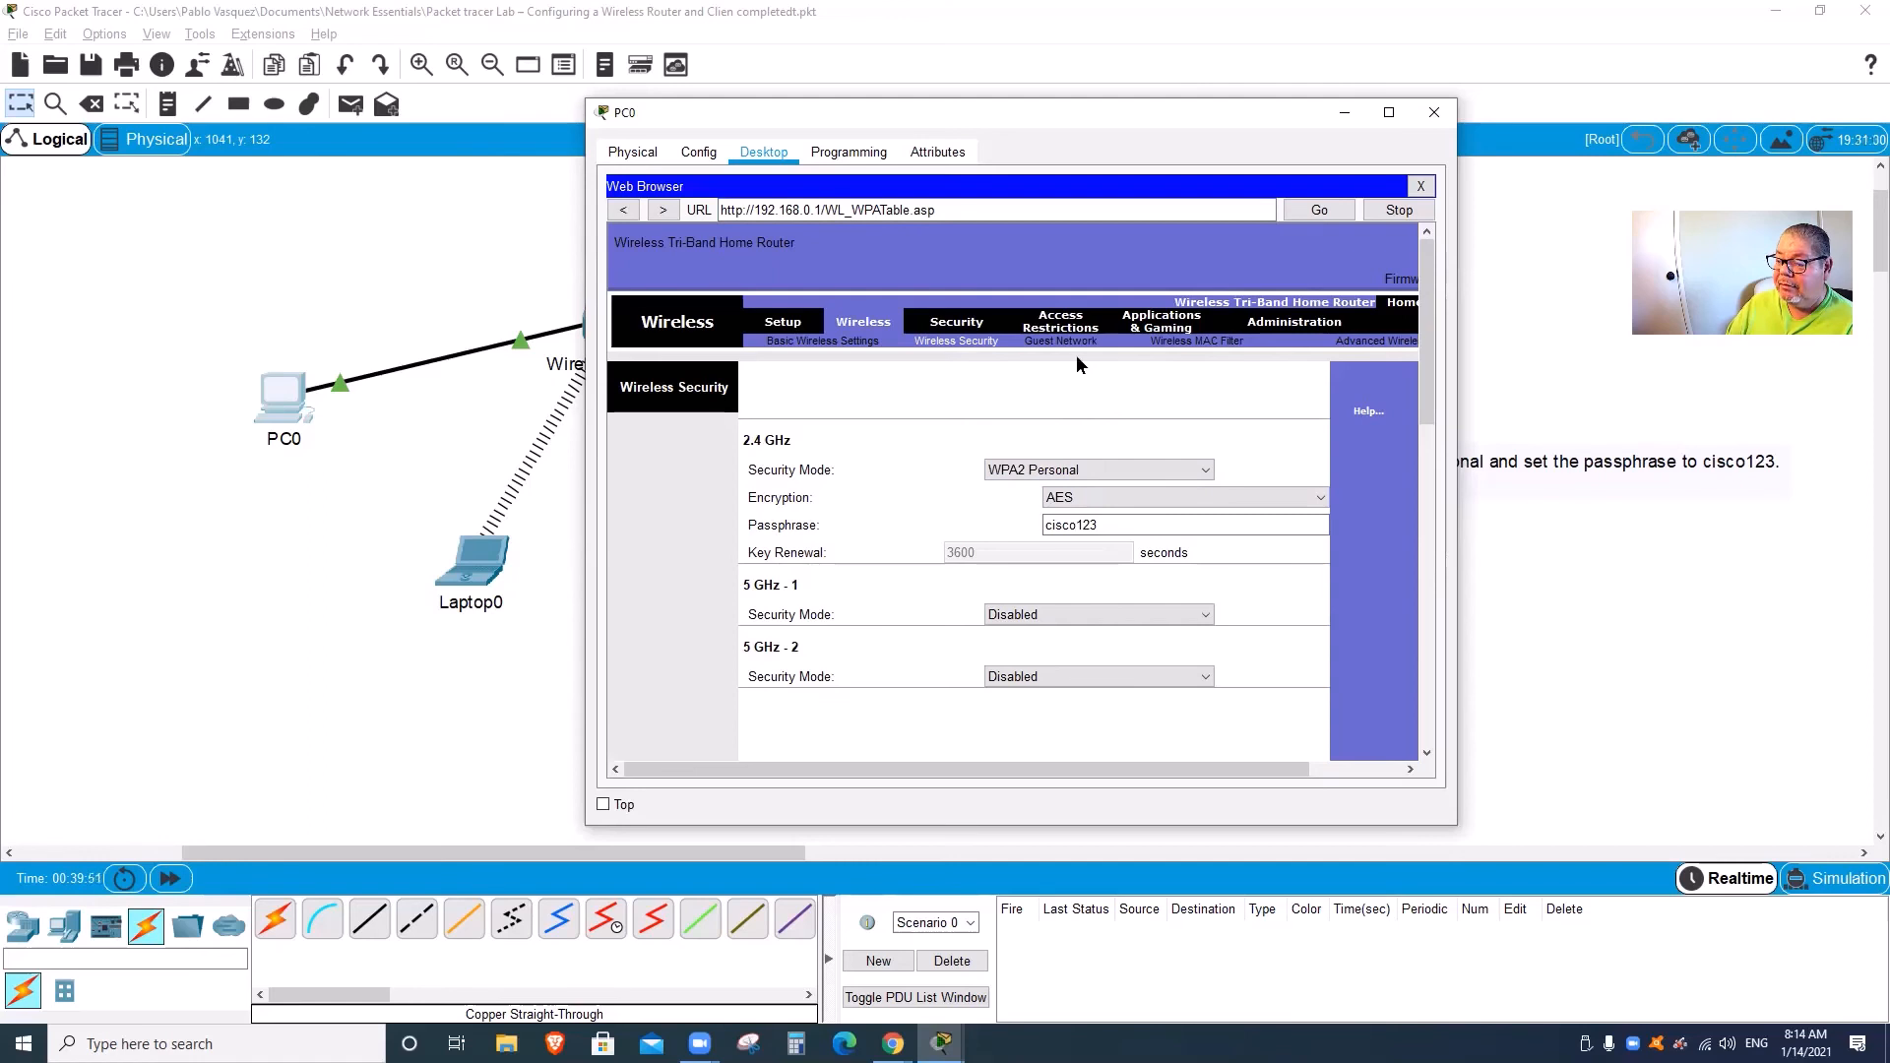
pyautogui.click(1289, 325)
pyautogui.moveTo(931, 415); pyautogui.dragTo(810, 418)
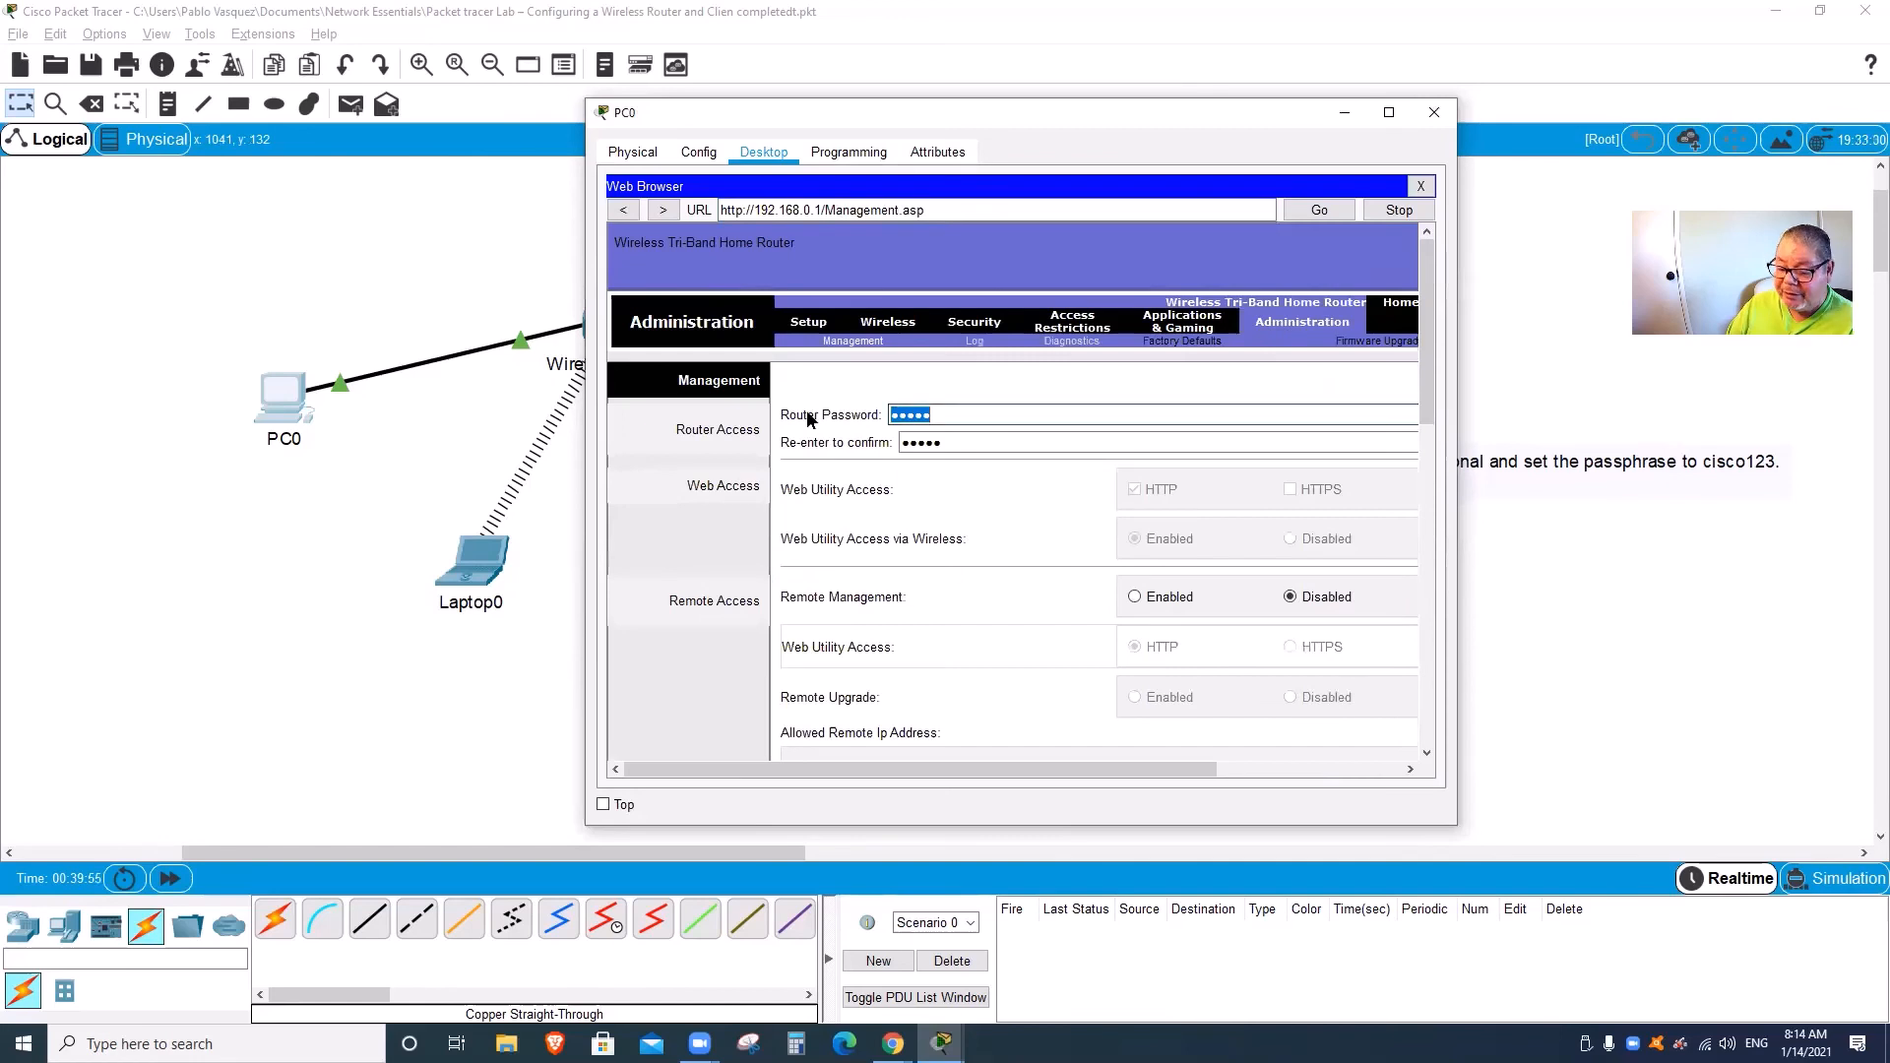
# Step: Enter the new router password in both Router Password and Re-enter to confirm fields
pyautogui.write('cisco')
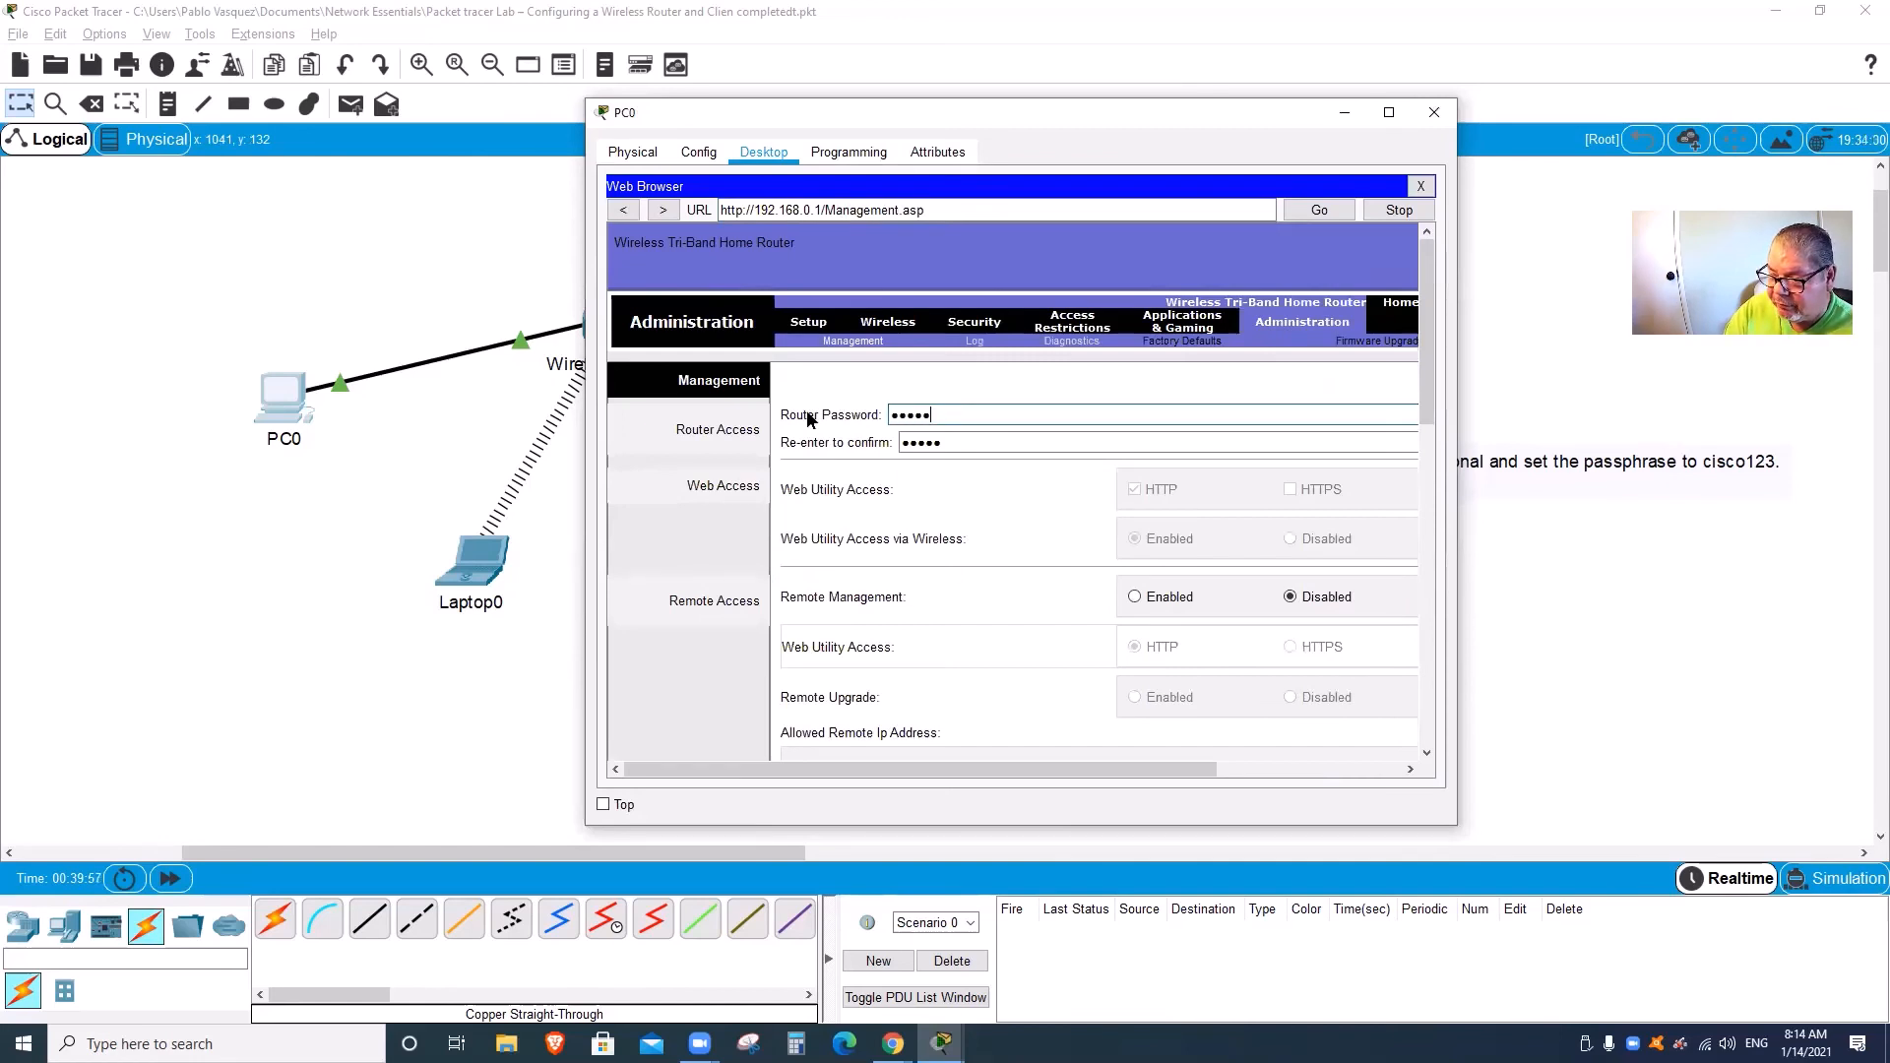
pyautogui.write('1234')
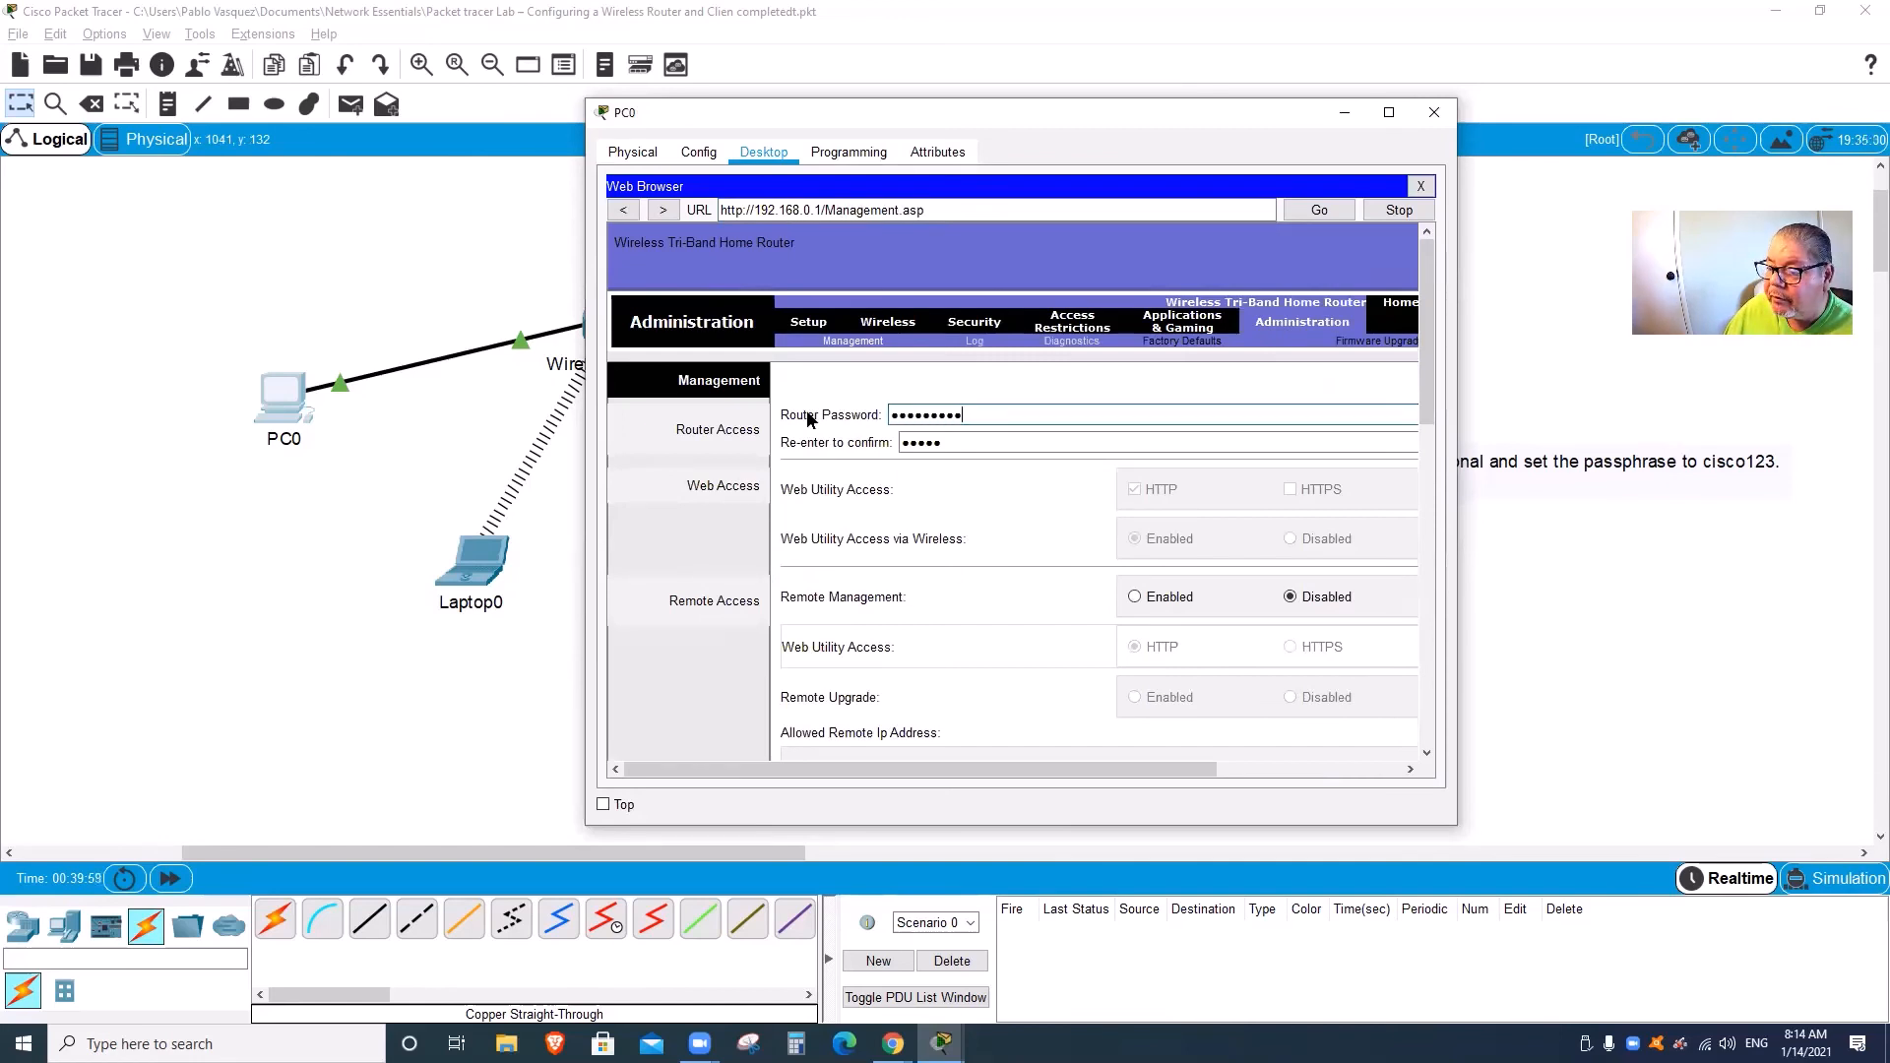
pyautogui.press('BackSpace')
pyautogui.press('BackSpace')
pyautogui.press('BackSpace')
pyautogui.press('BackSpace')
pyautogui.press('BackSpace')
pyautogui.press('BackSpace')
pyautogui.press('BackSpace')
pyautogui.press('BackSpace')
pyautogui.press('BackSpace')
pyautogui.write('cisco')
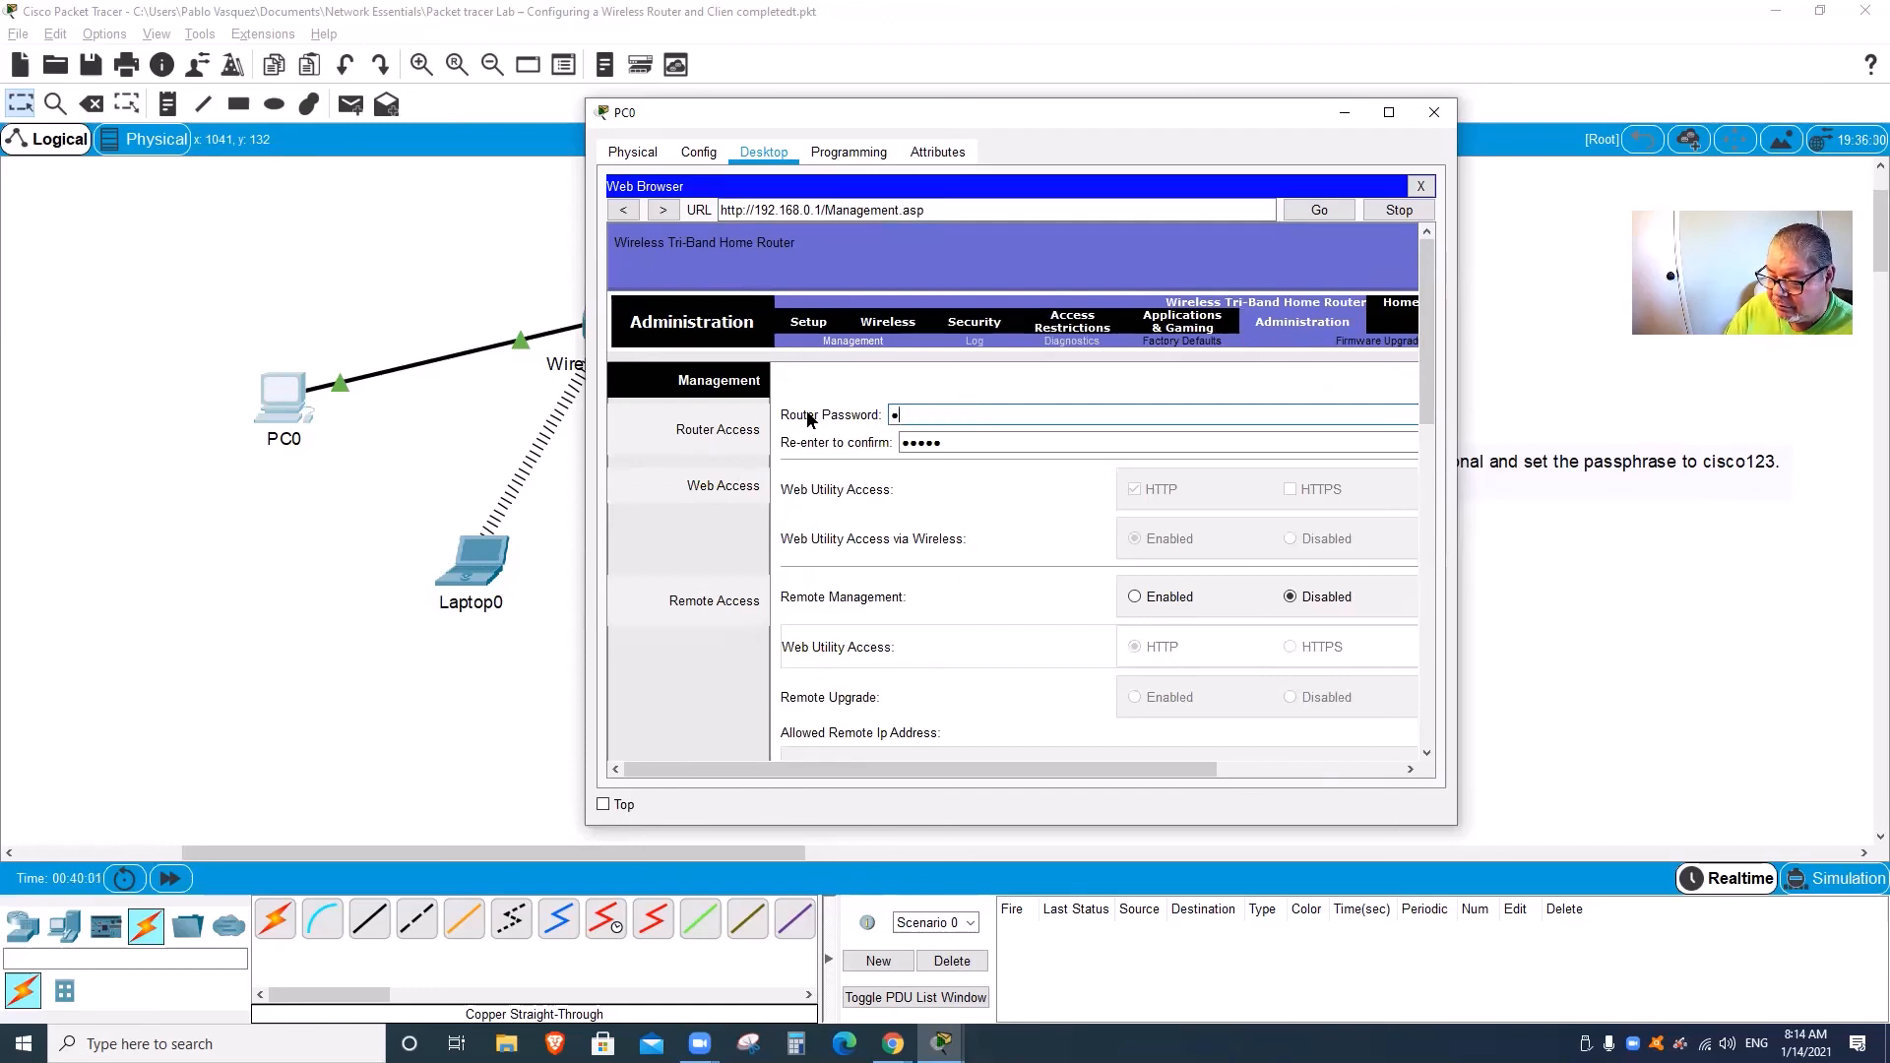
pyautogui.write('12345')
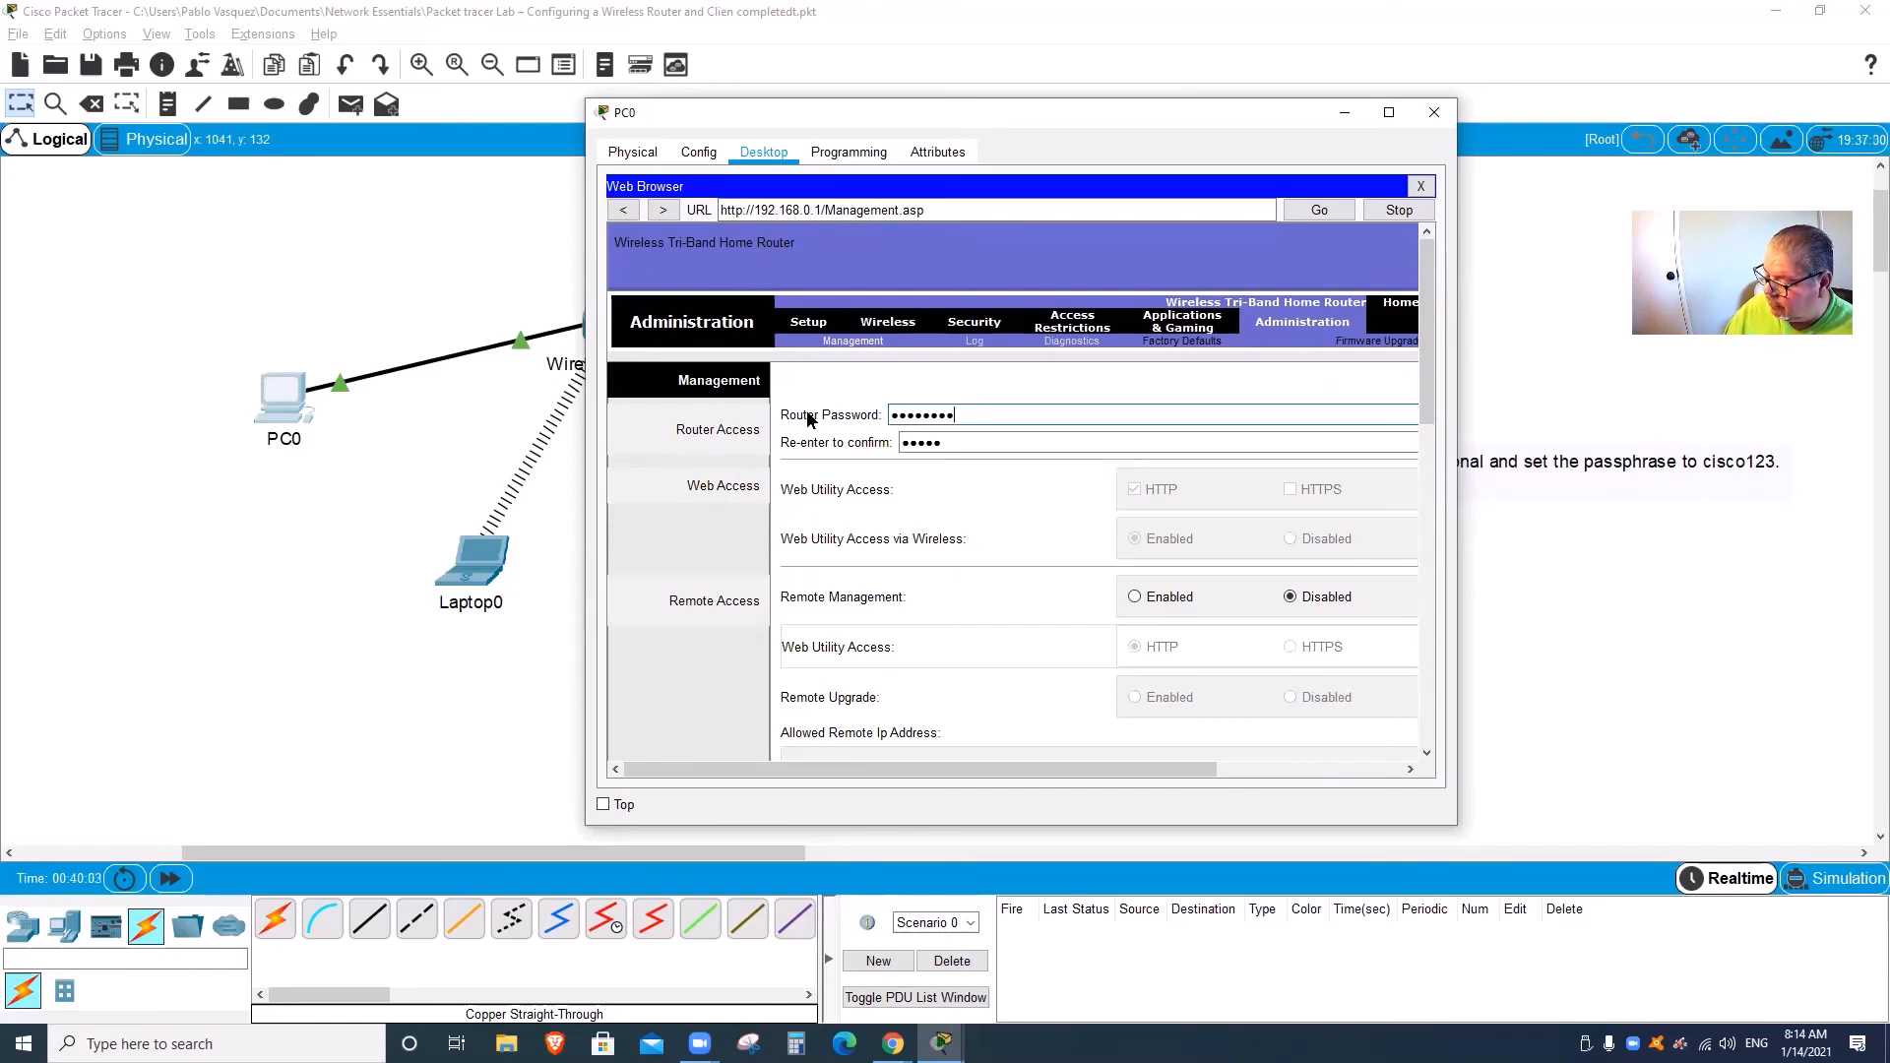
pyautogui.press('Tab')
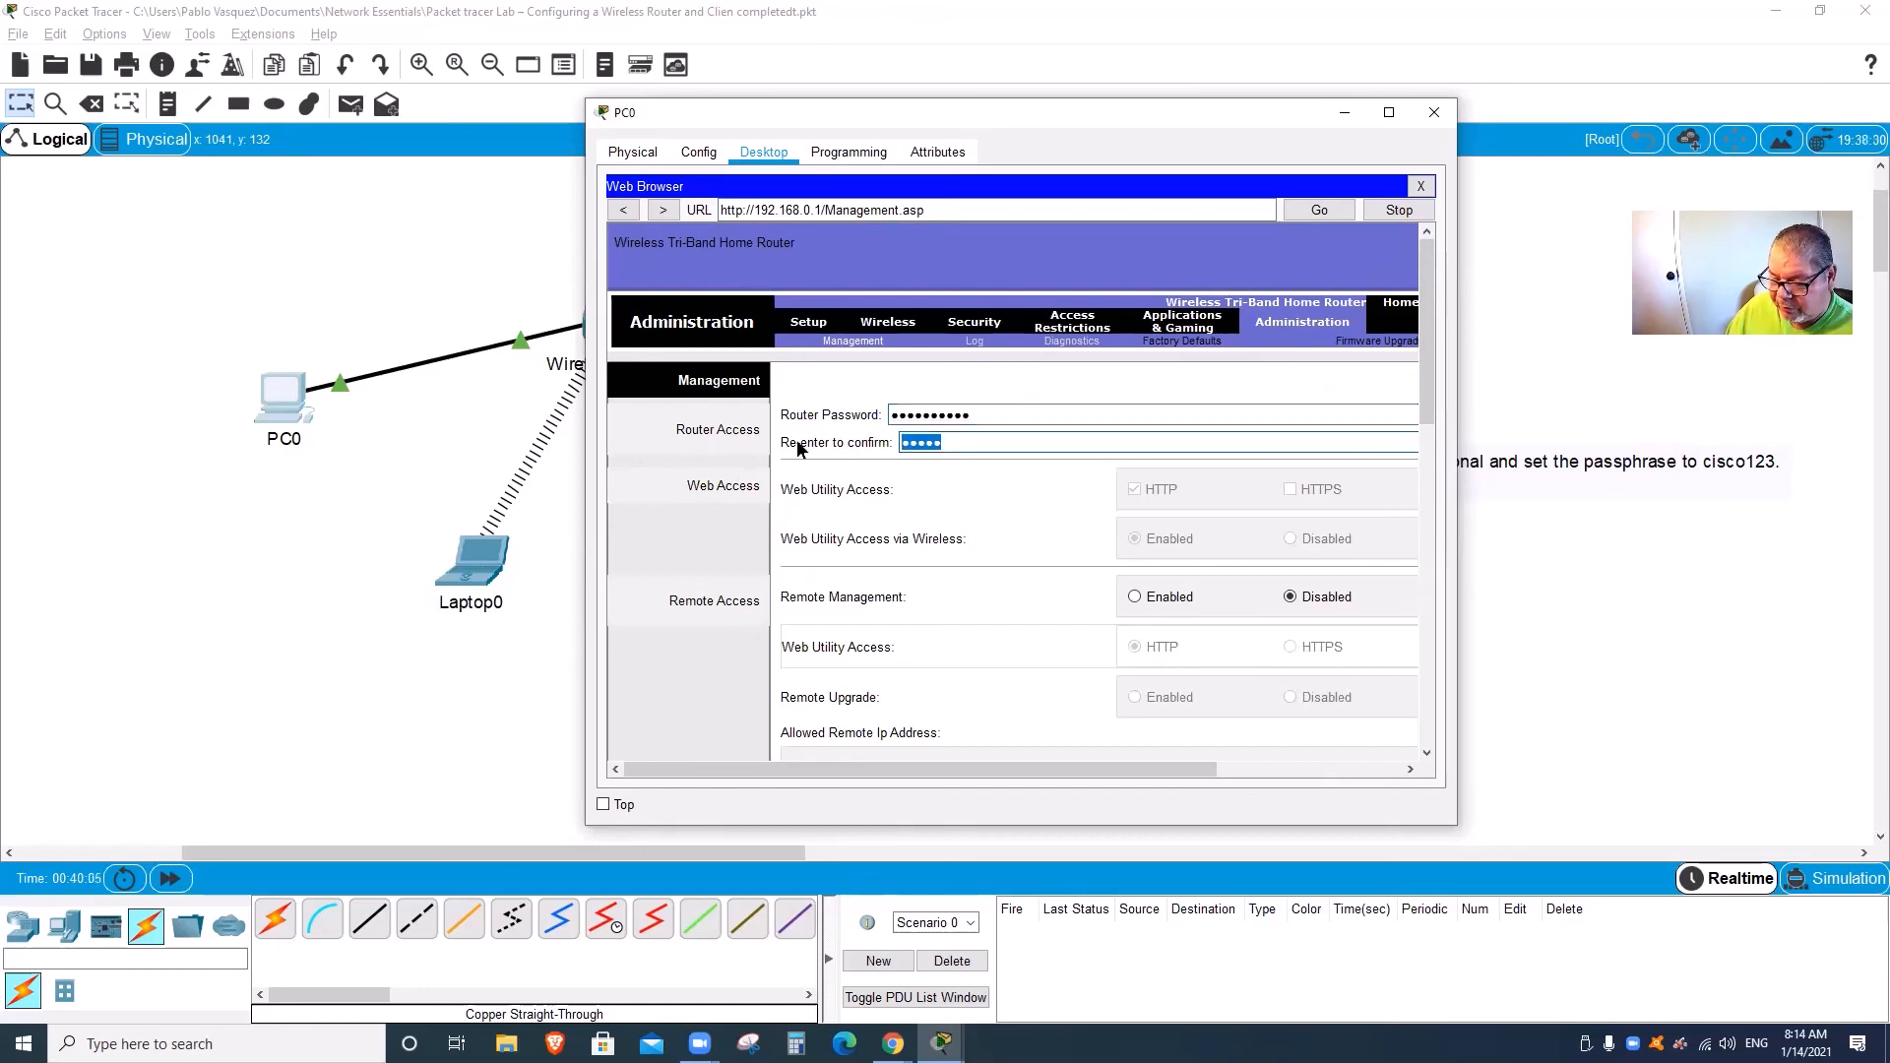
pyautogui.write('cisco123')
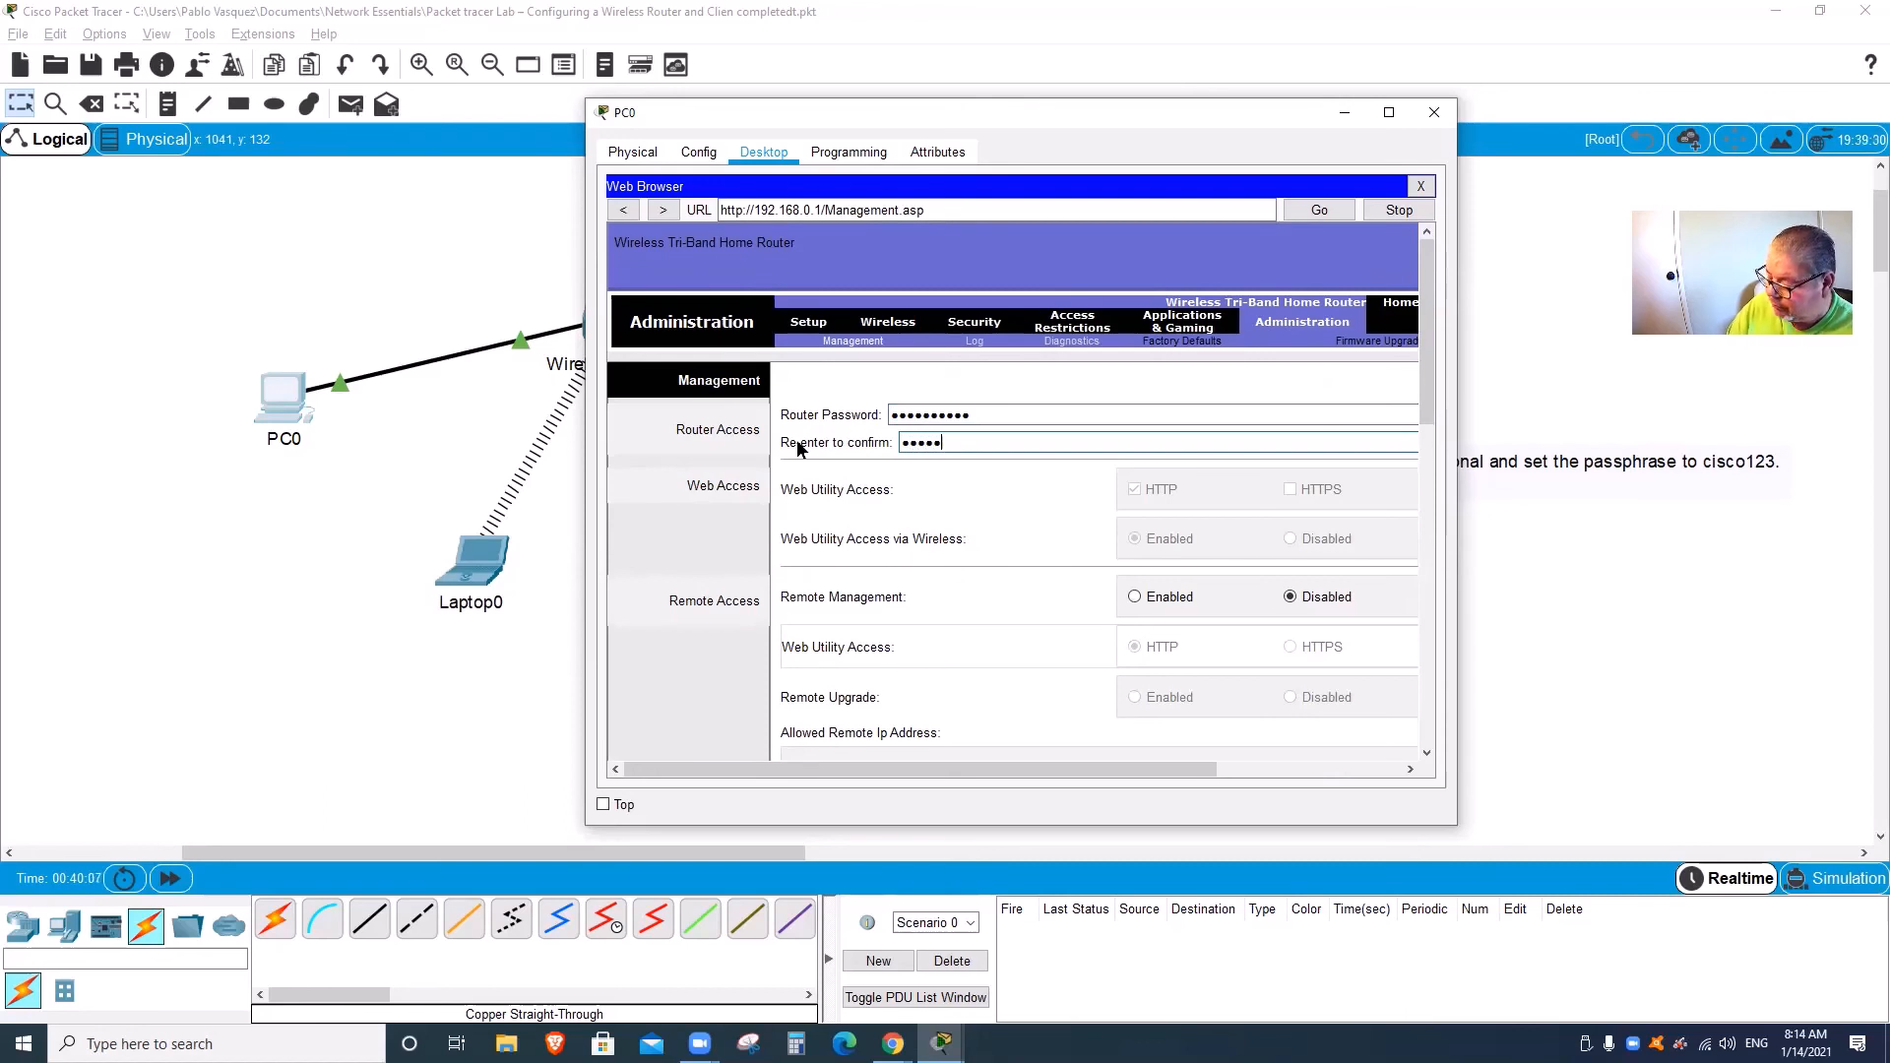
pyautogui.write('45')
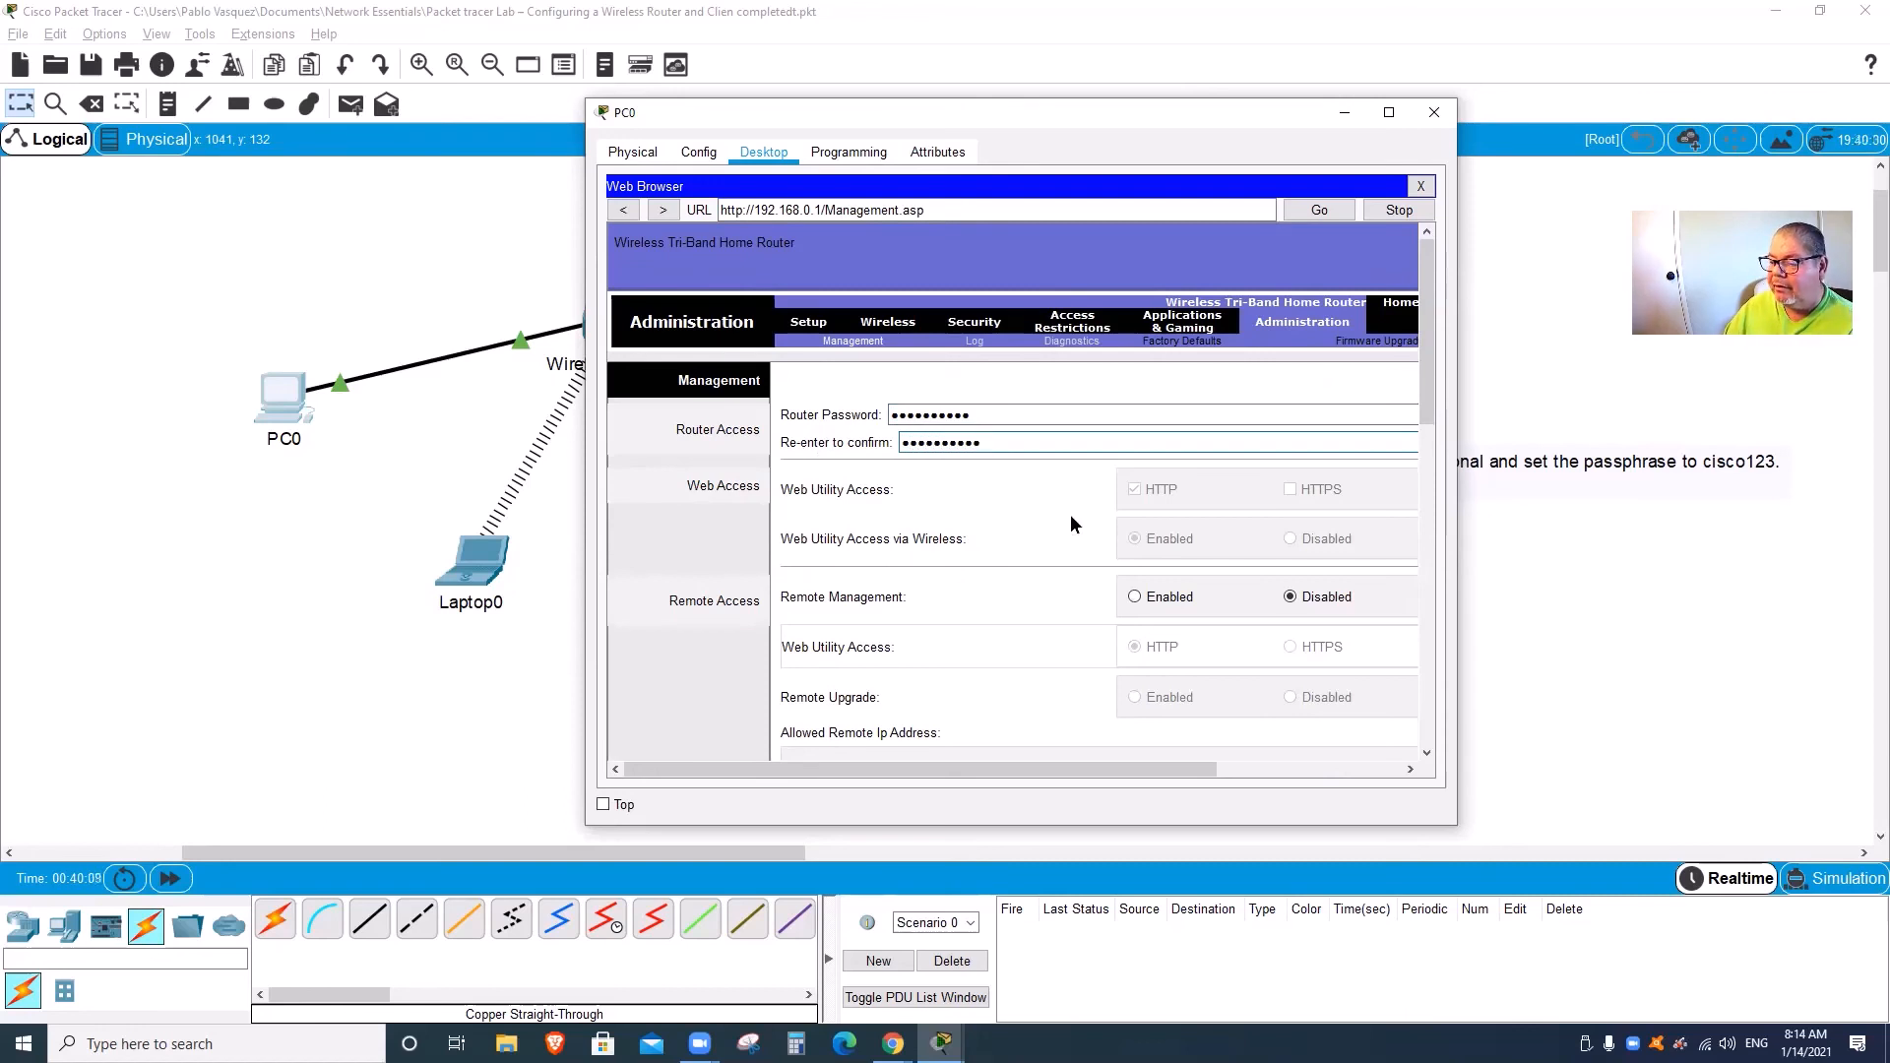
pyautogui.moveTo(1424, 418); pyautogui.dragTo(1349, 777)
# Step: Save the router settings, re-authenticating with the new admin password, then close PC0's browser and window
pyautogui.click(1202, 728)
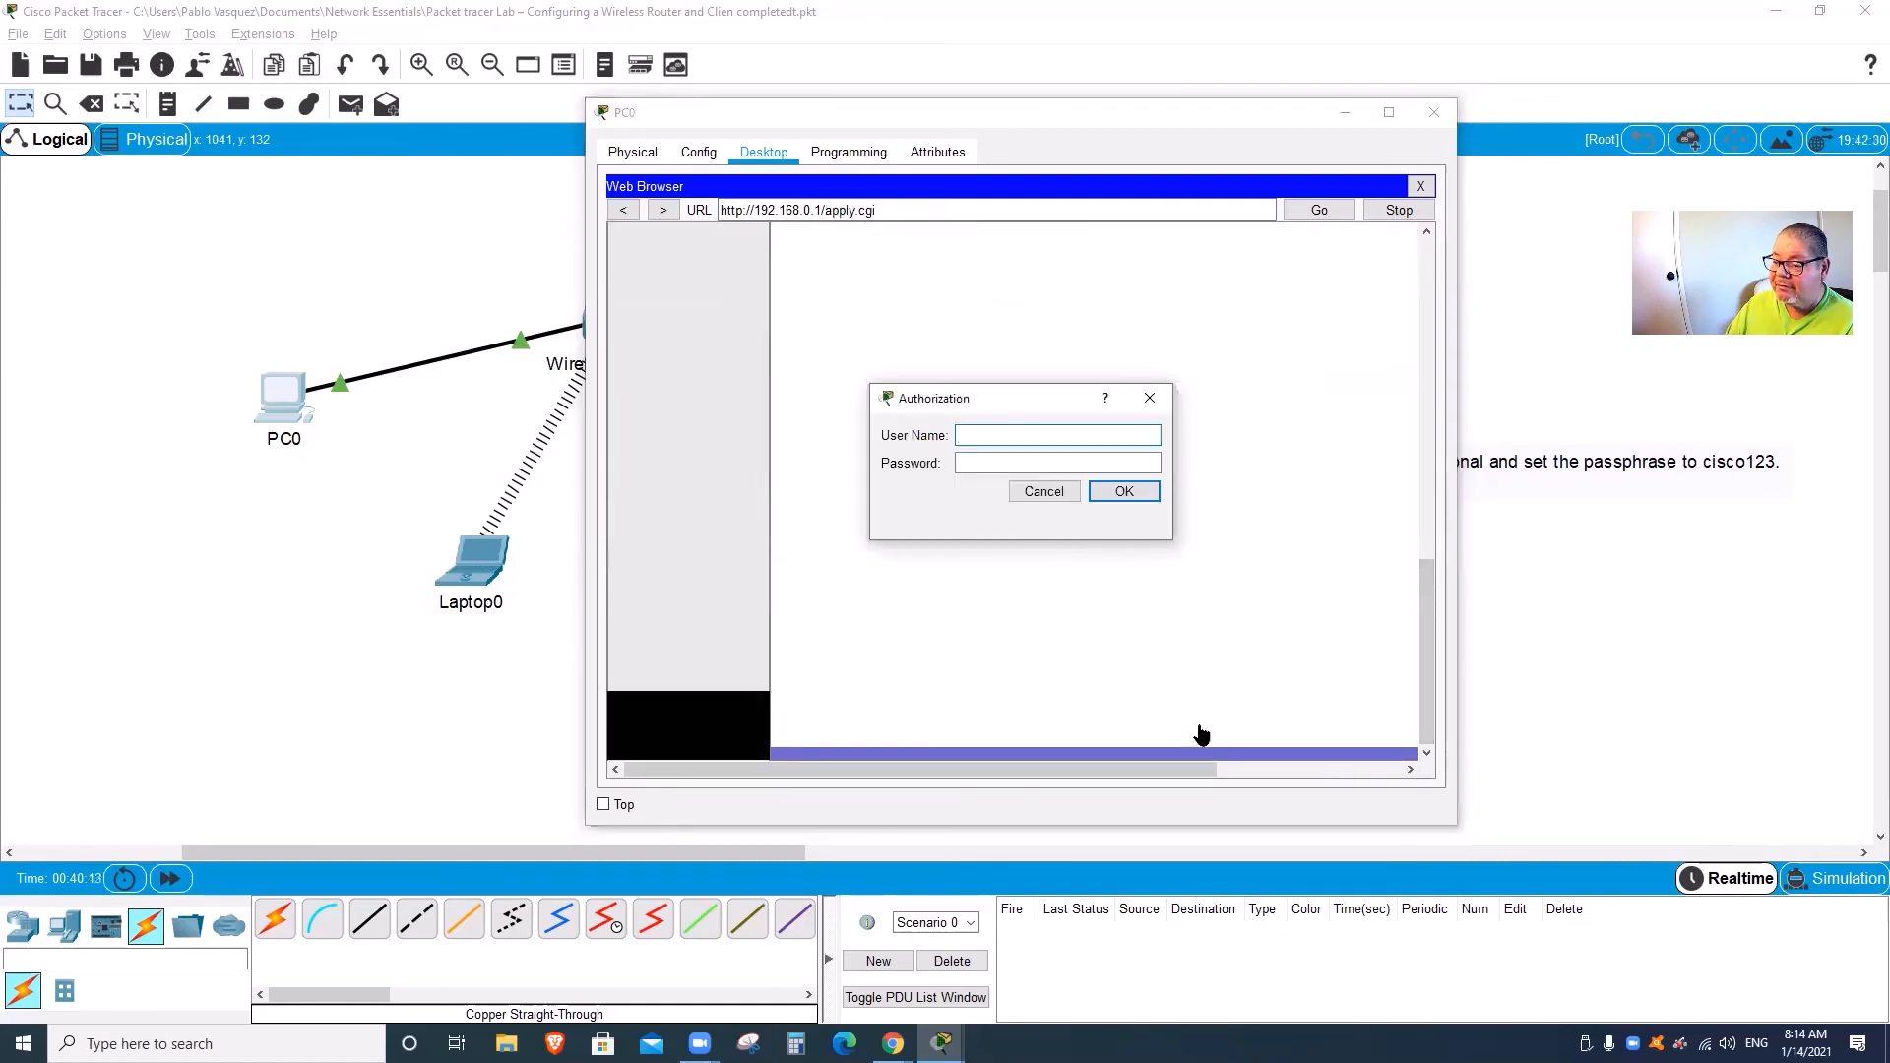
pyautogui.write('a')
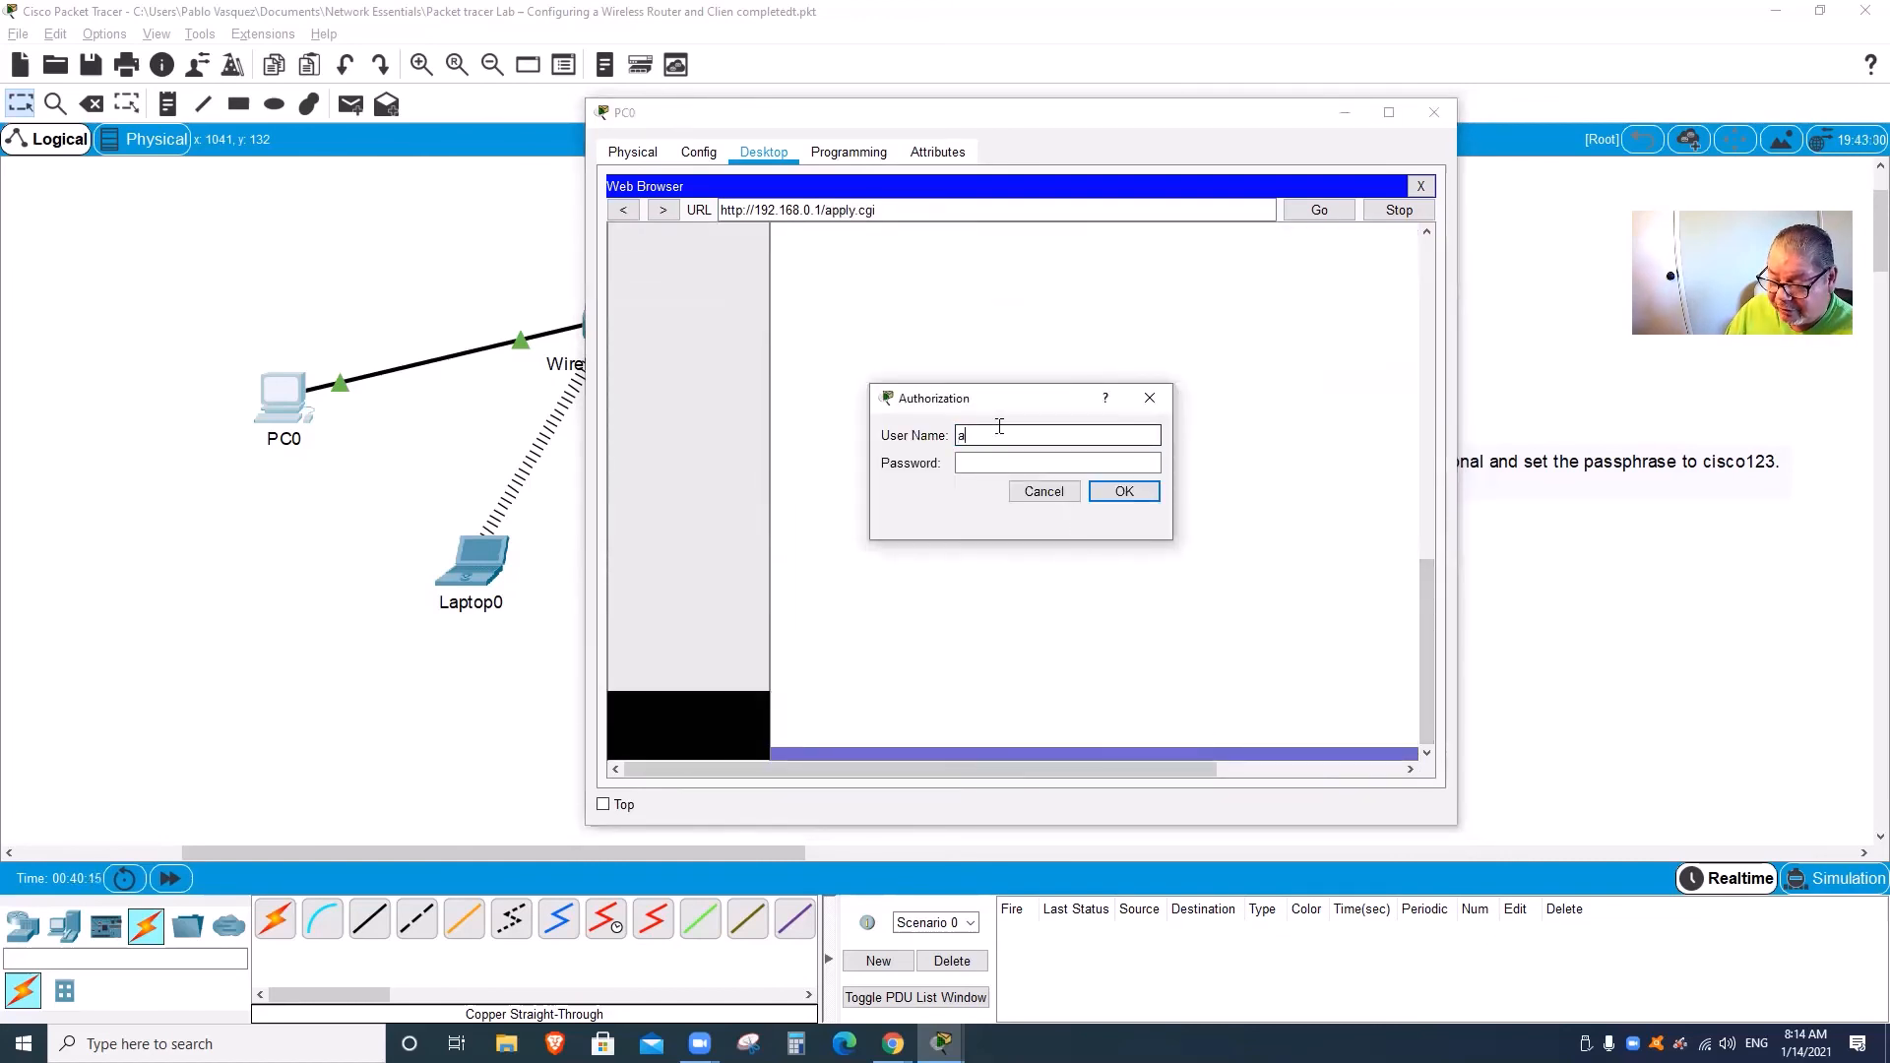
pyautogui.write('dminadmin')
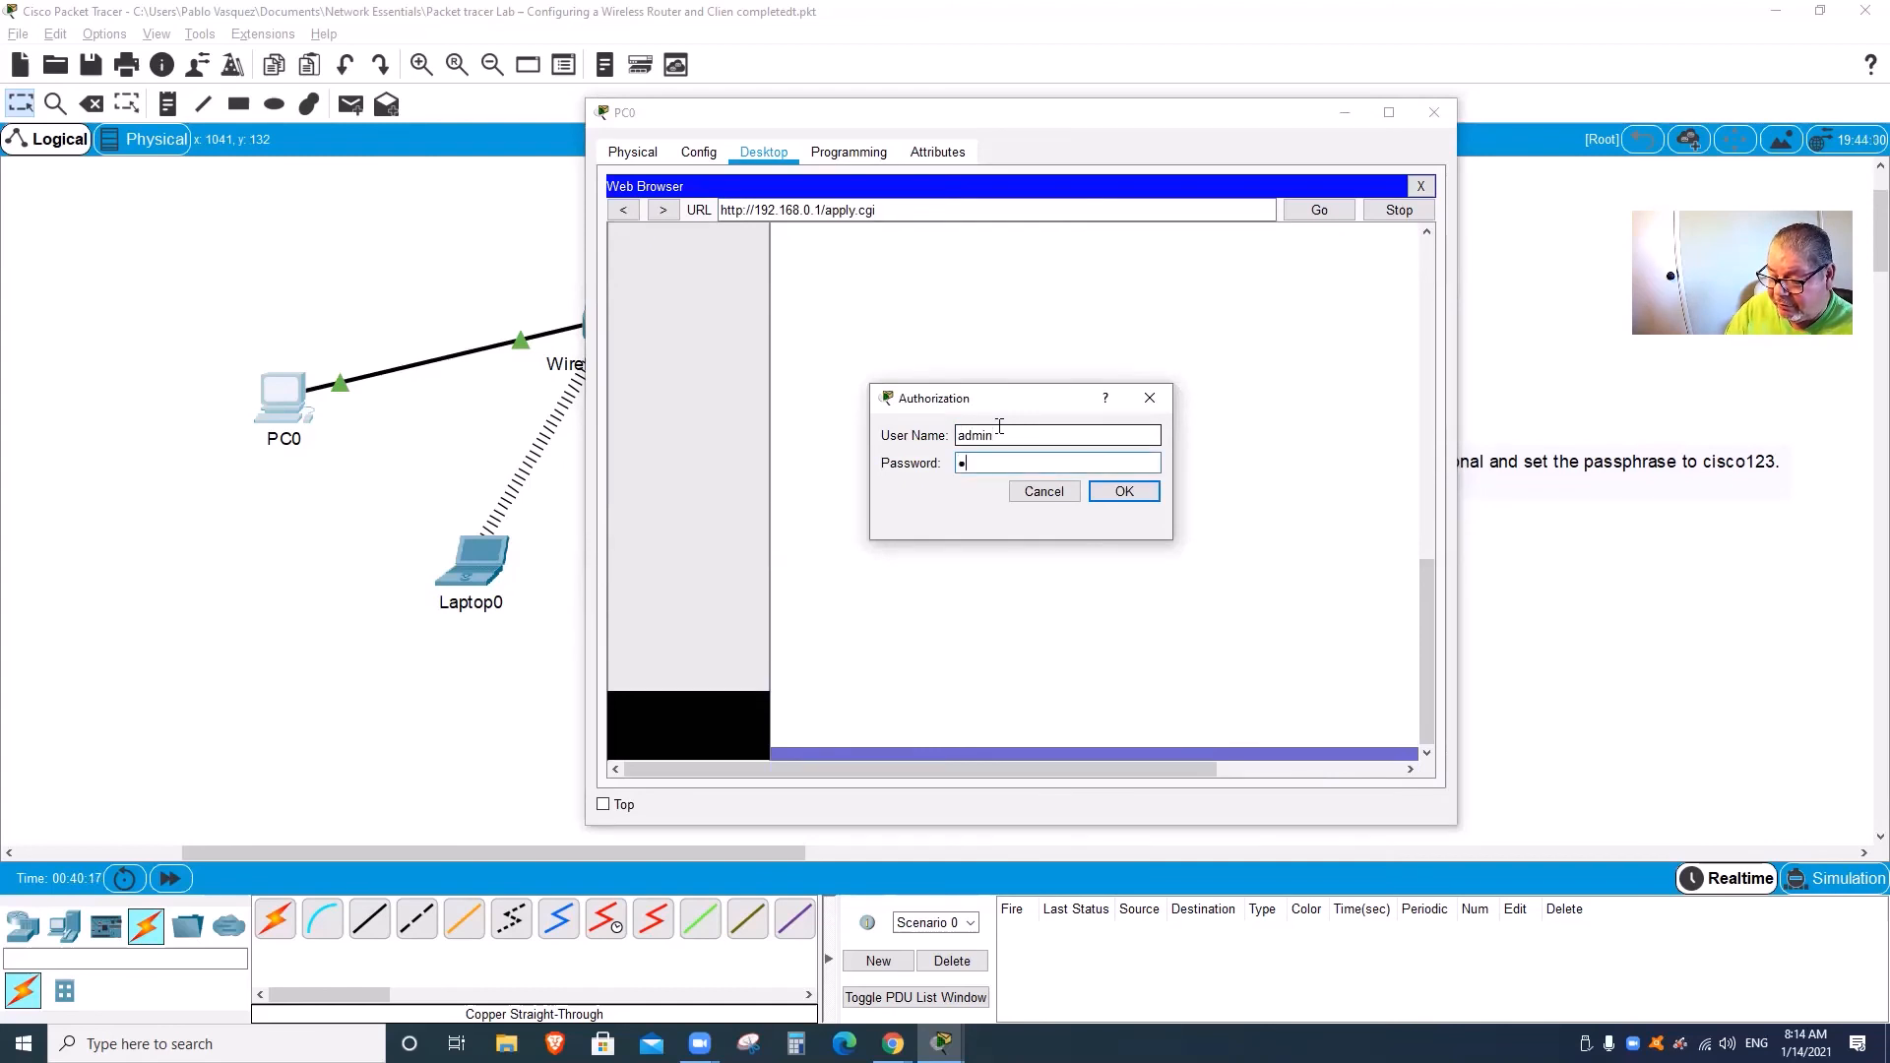
pyautogui.write('•••••')
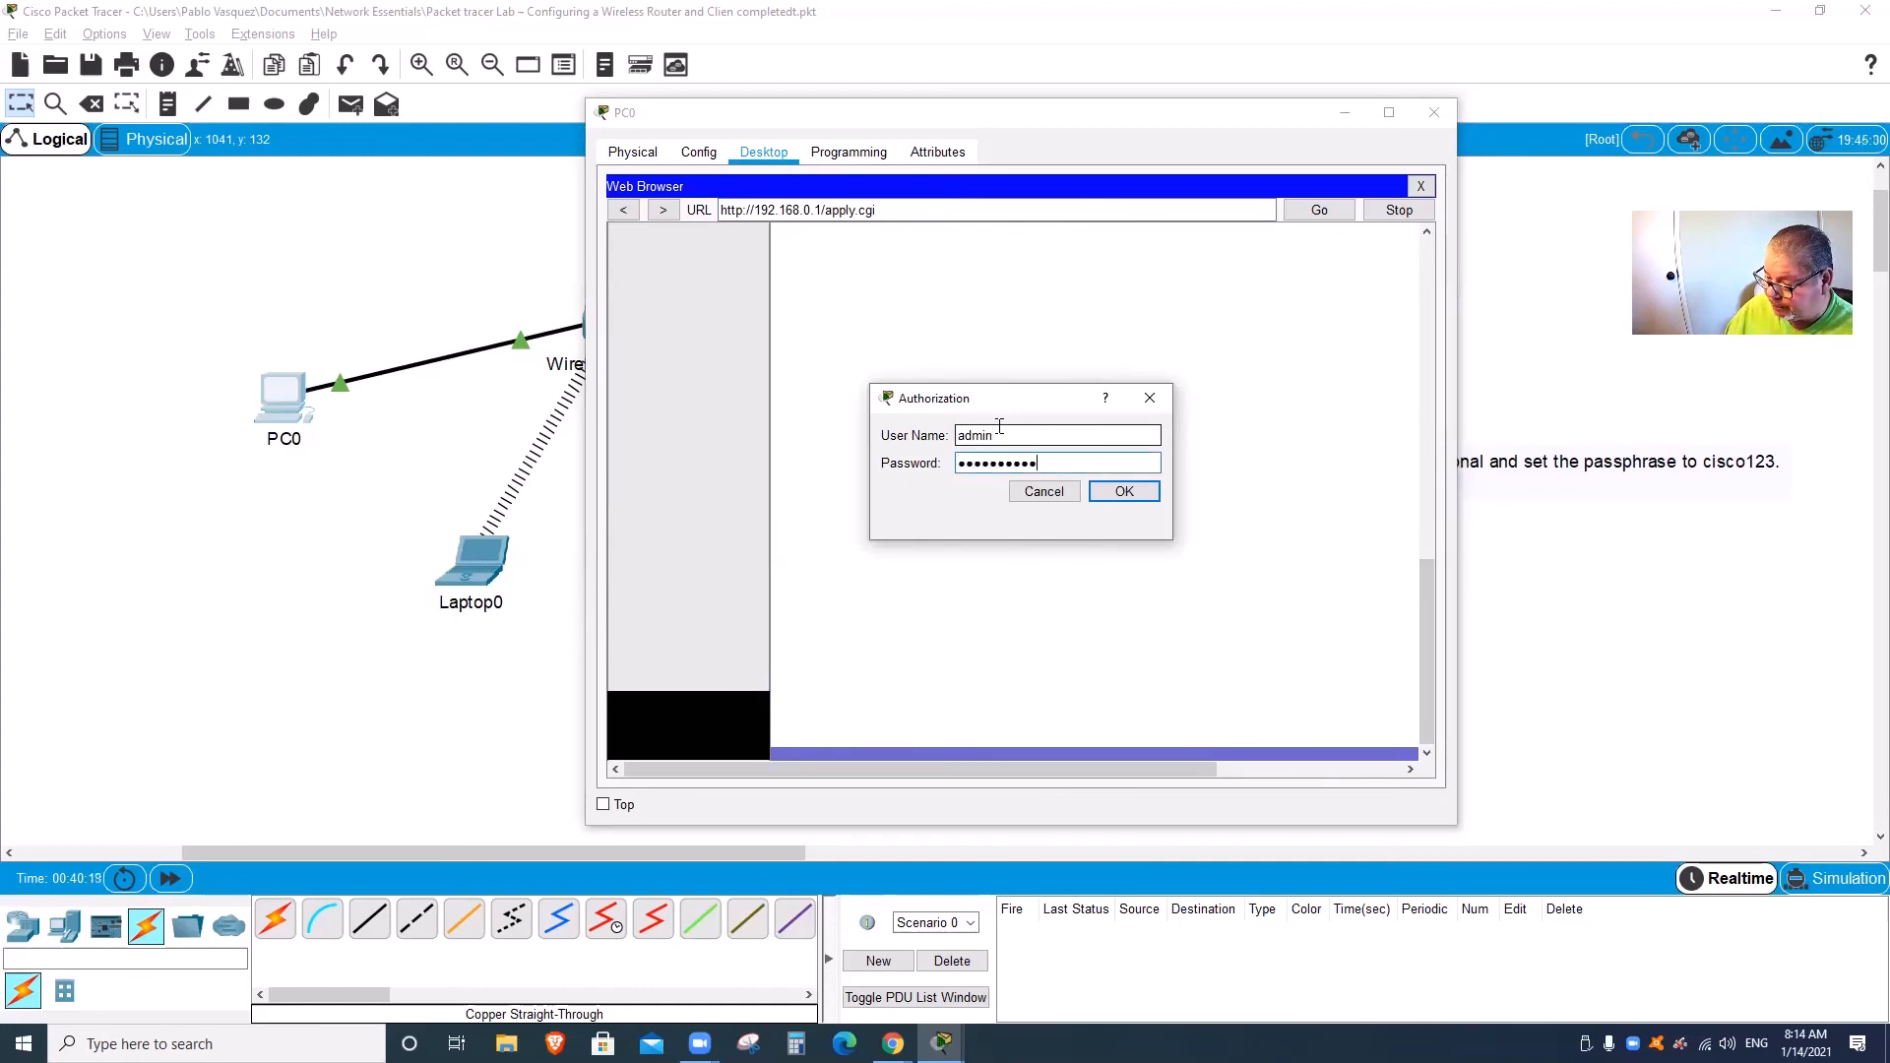
pyautogui.press('Return')
pyautogui.click(1044, 313)
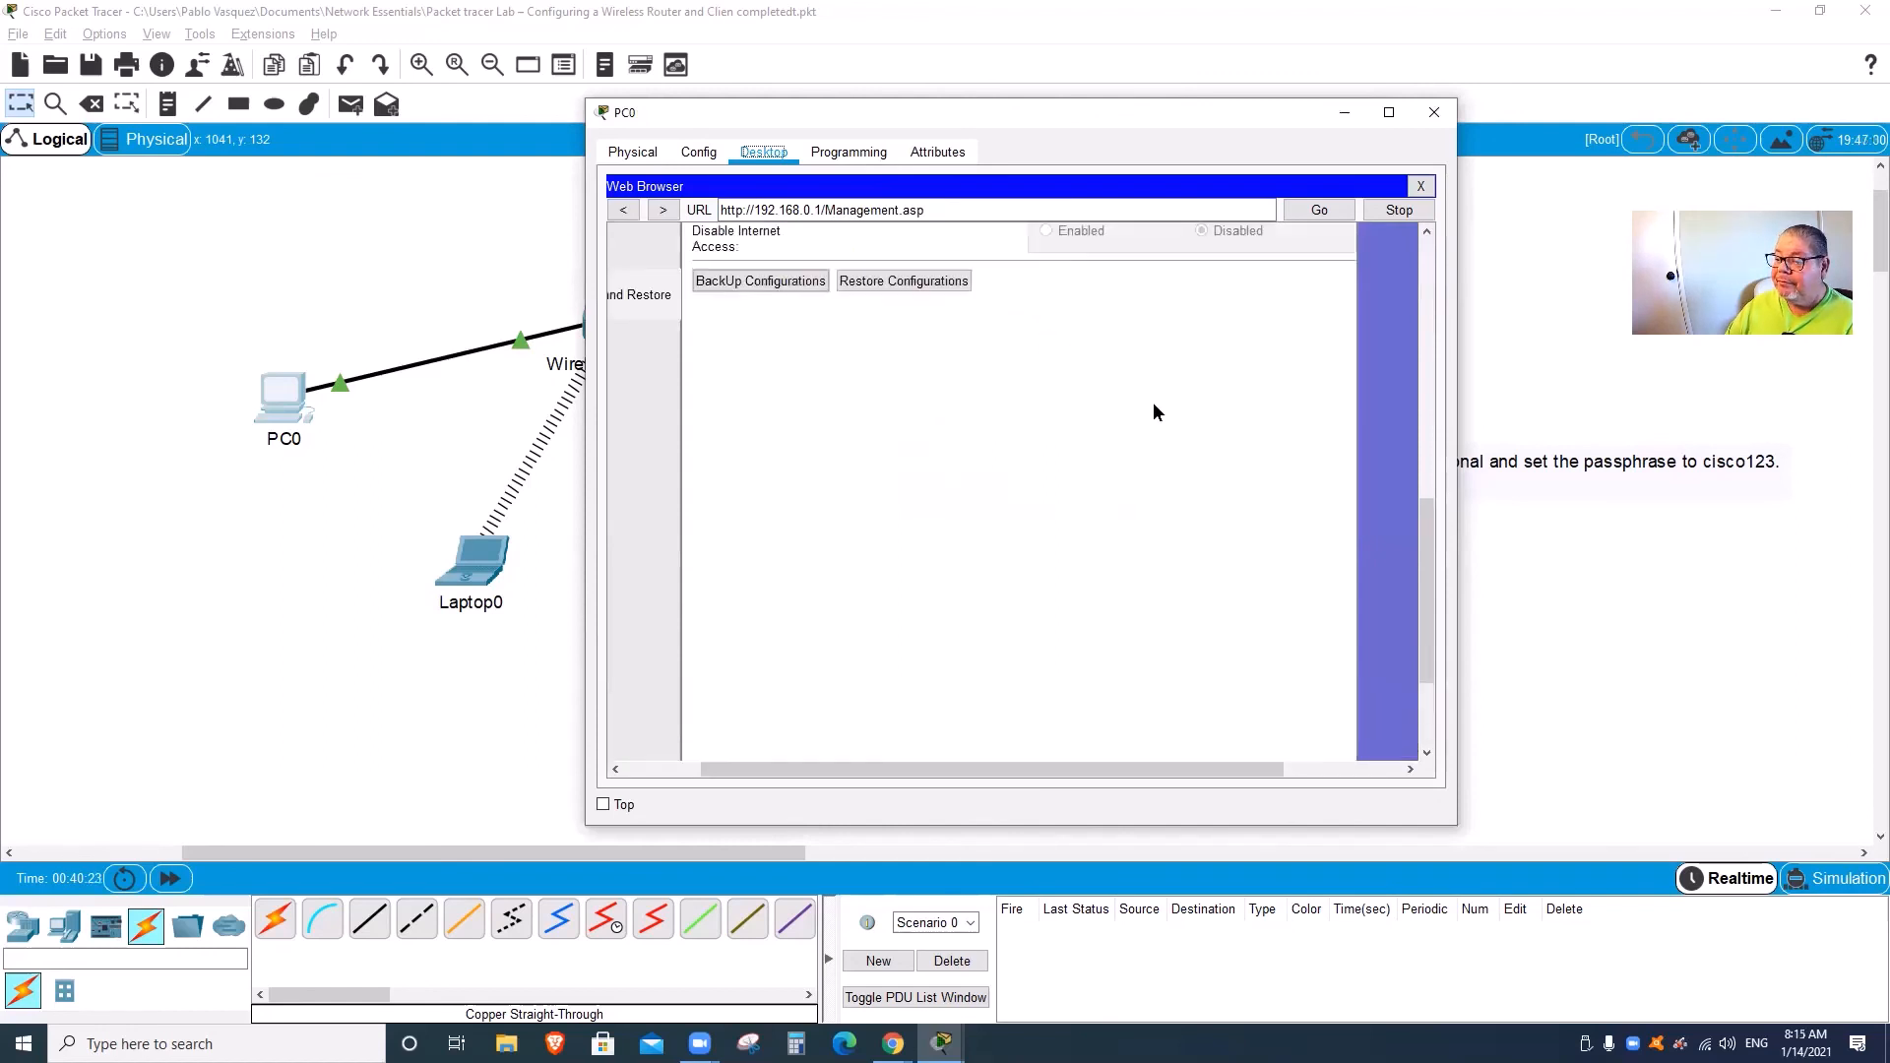
pyautogui.click(1421, 186)
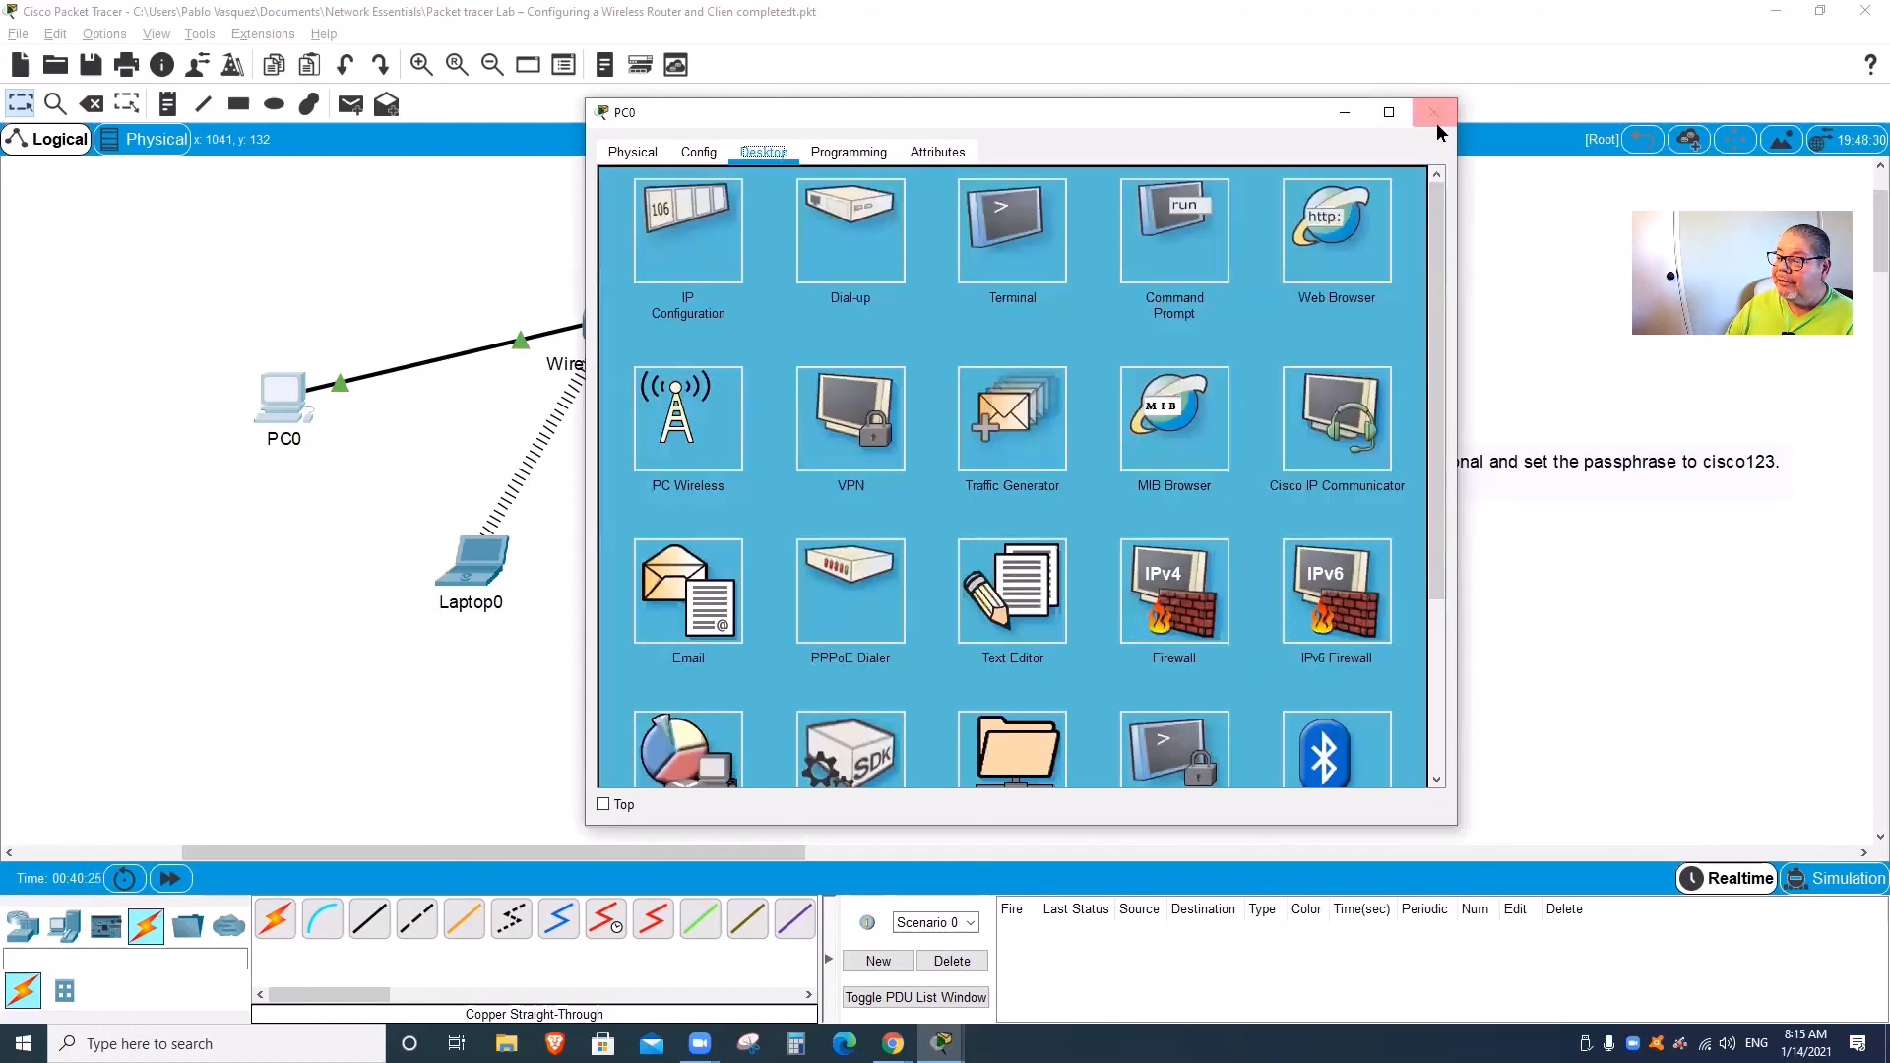
pyautogui.click(1434, 112)
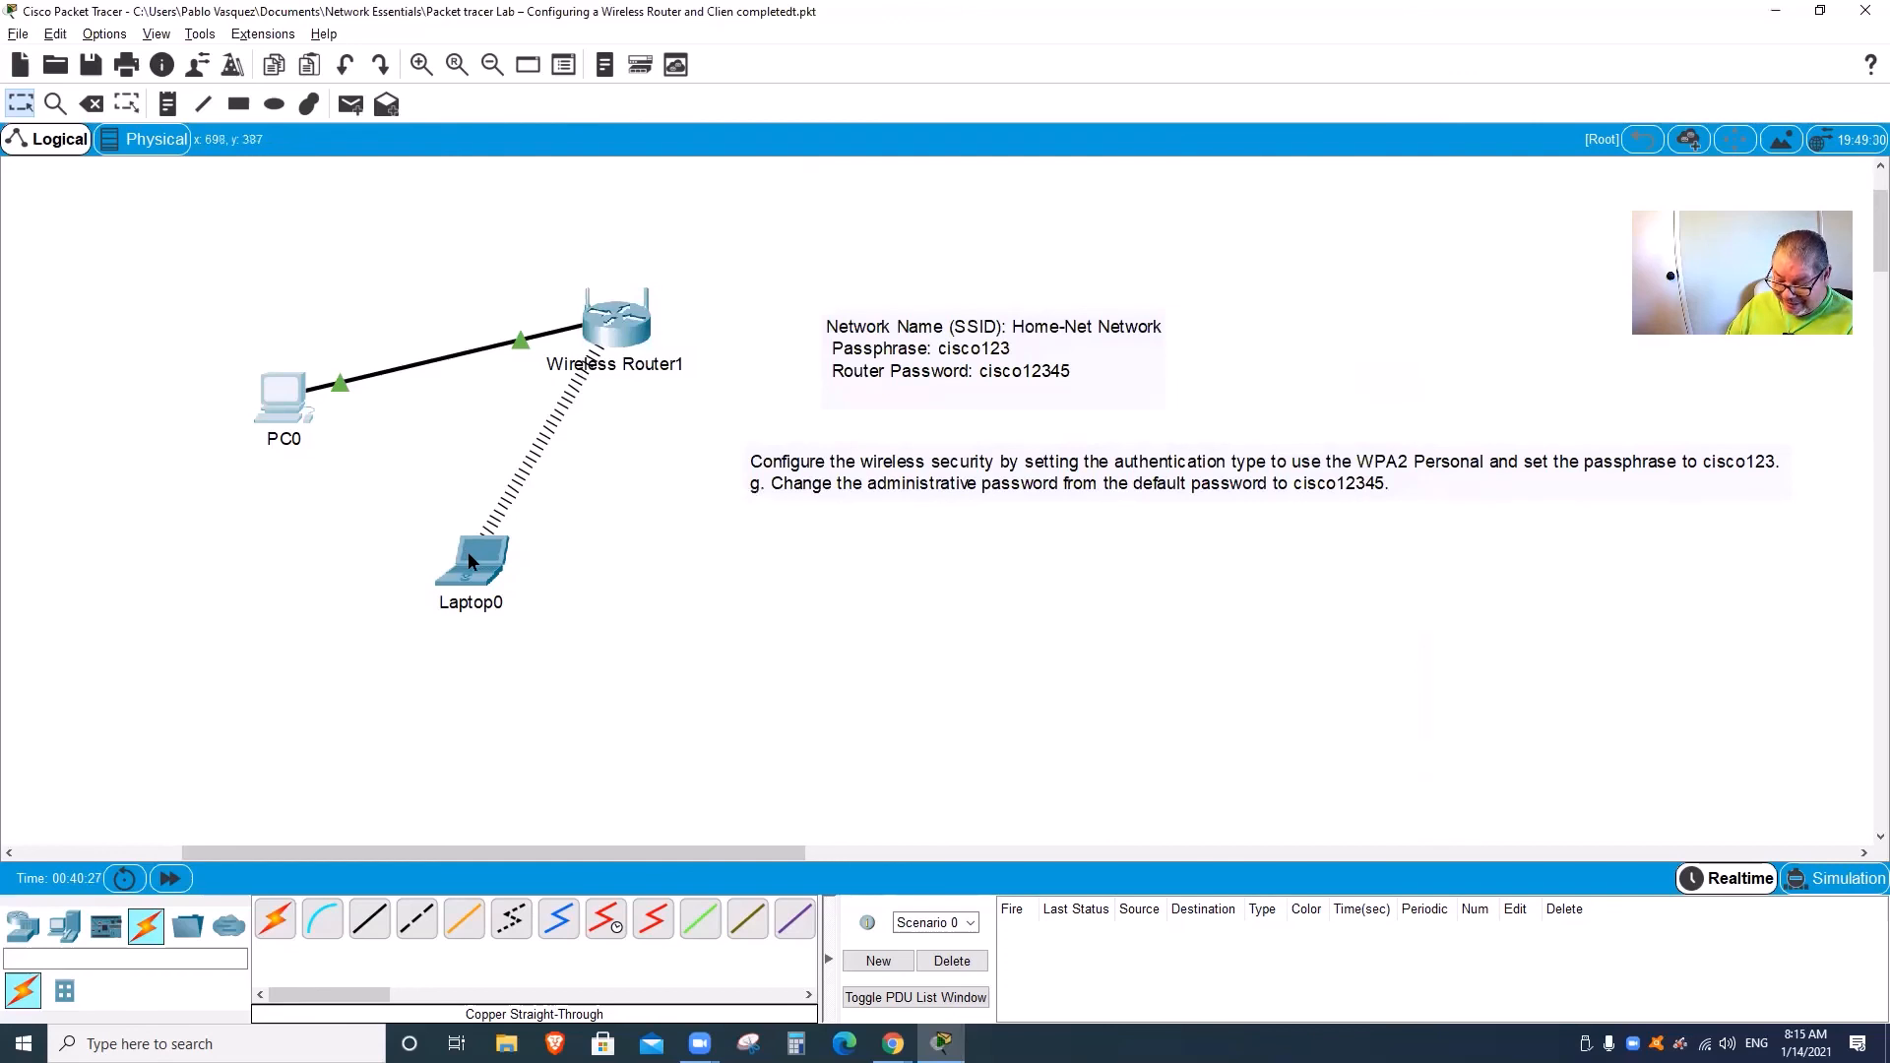
# Step: Open Laptop0's device window from the topology canvas
pyautogui.moveTo(469, 558)
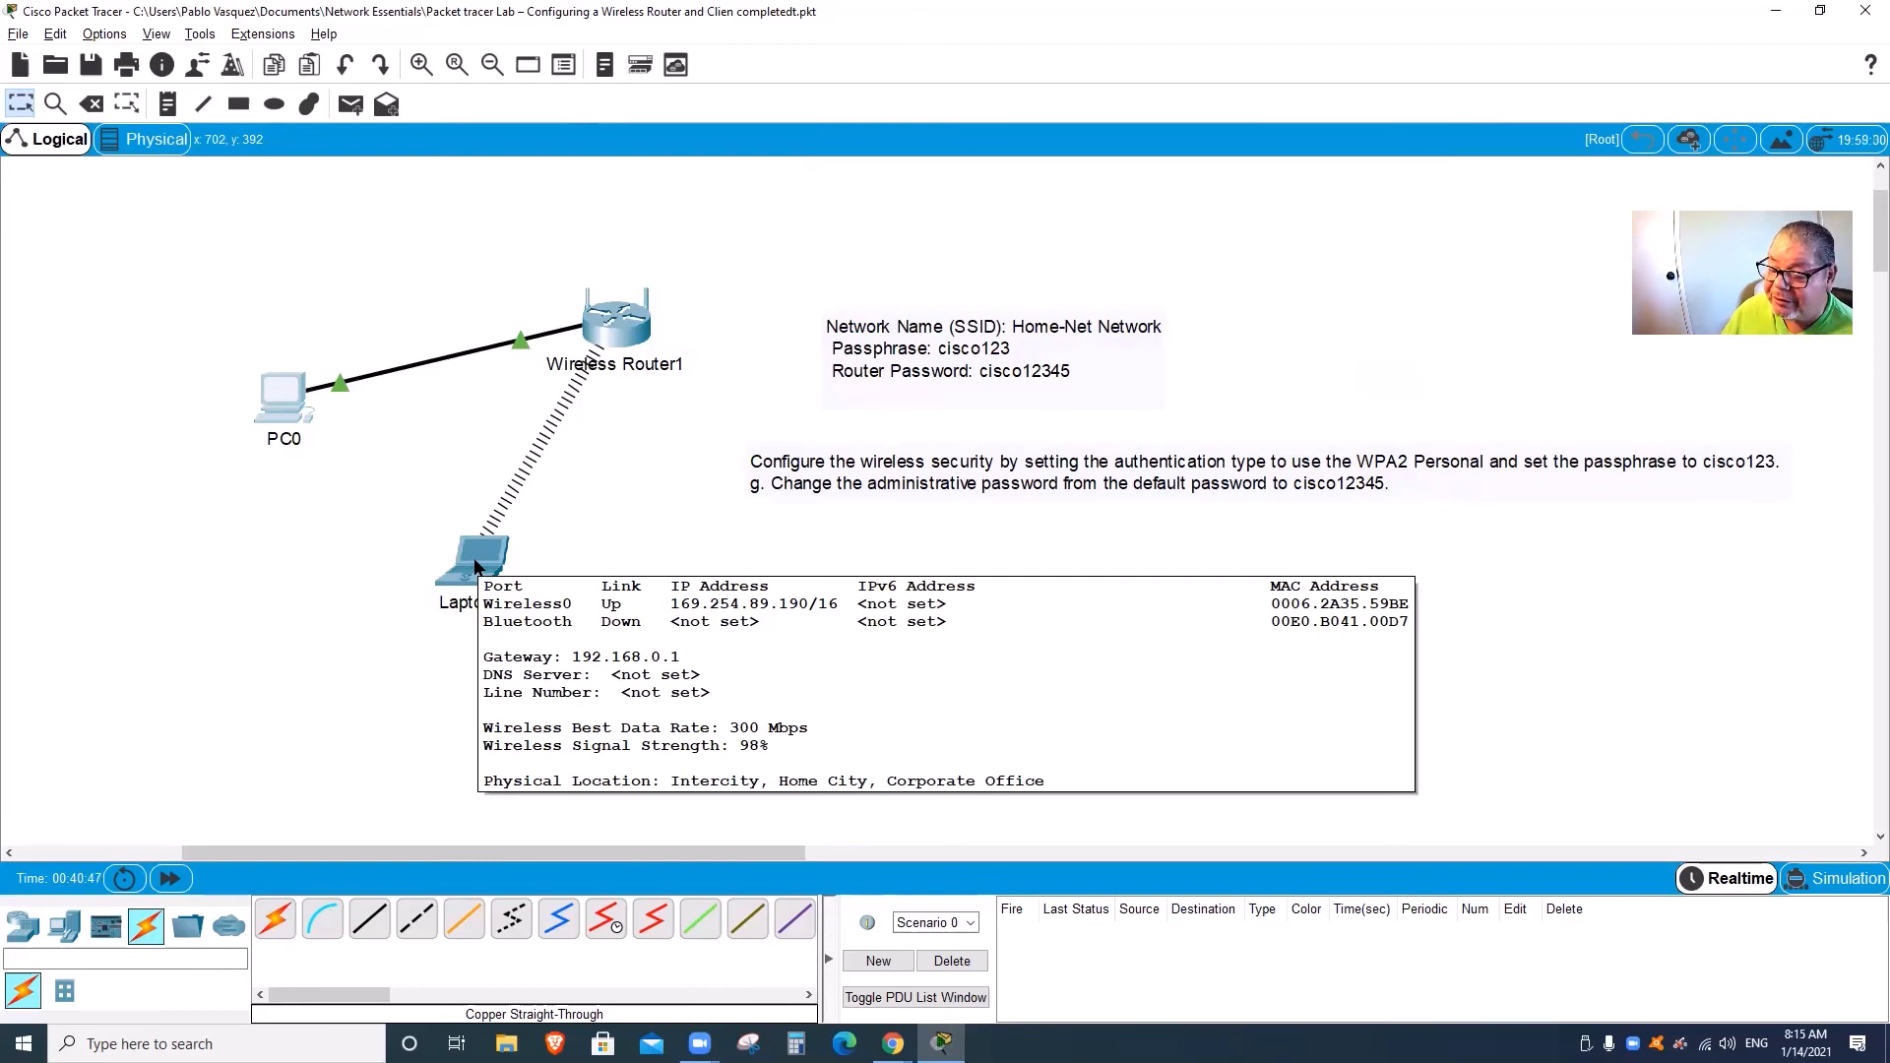
pyautogui.click(474, 563)
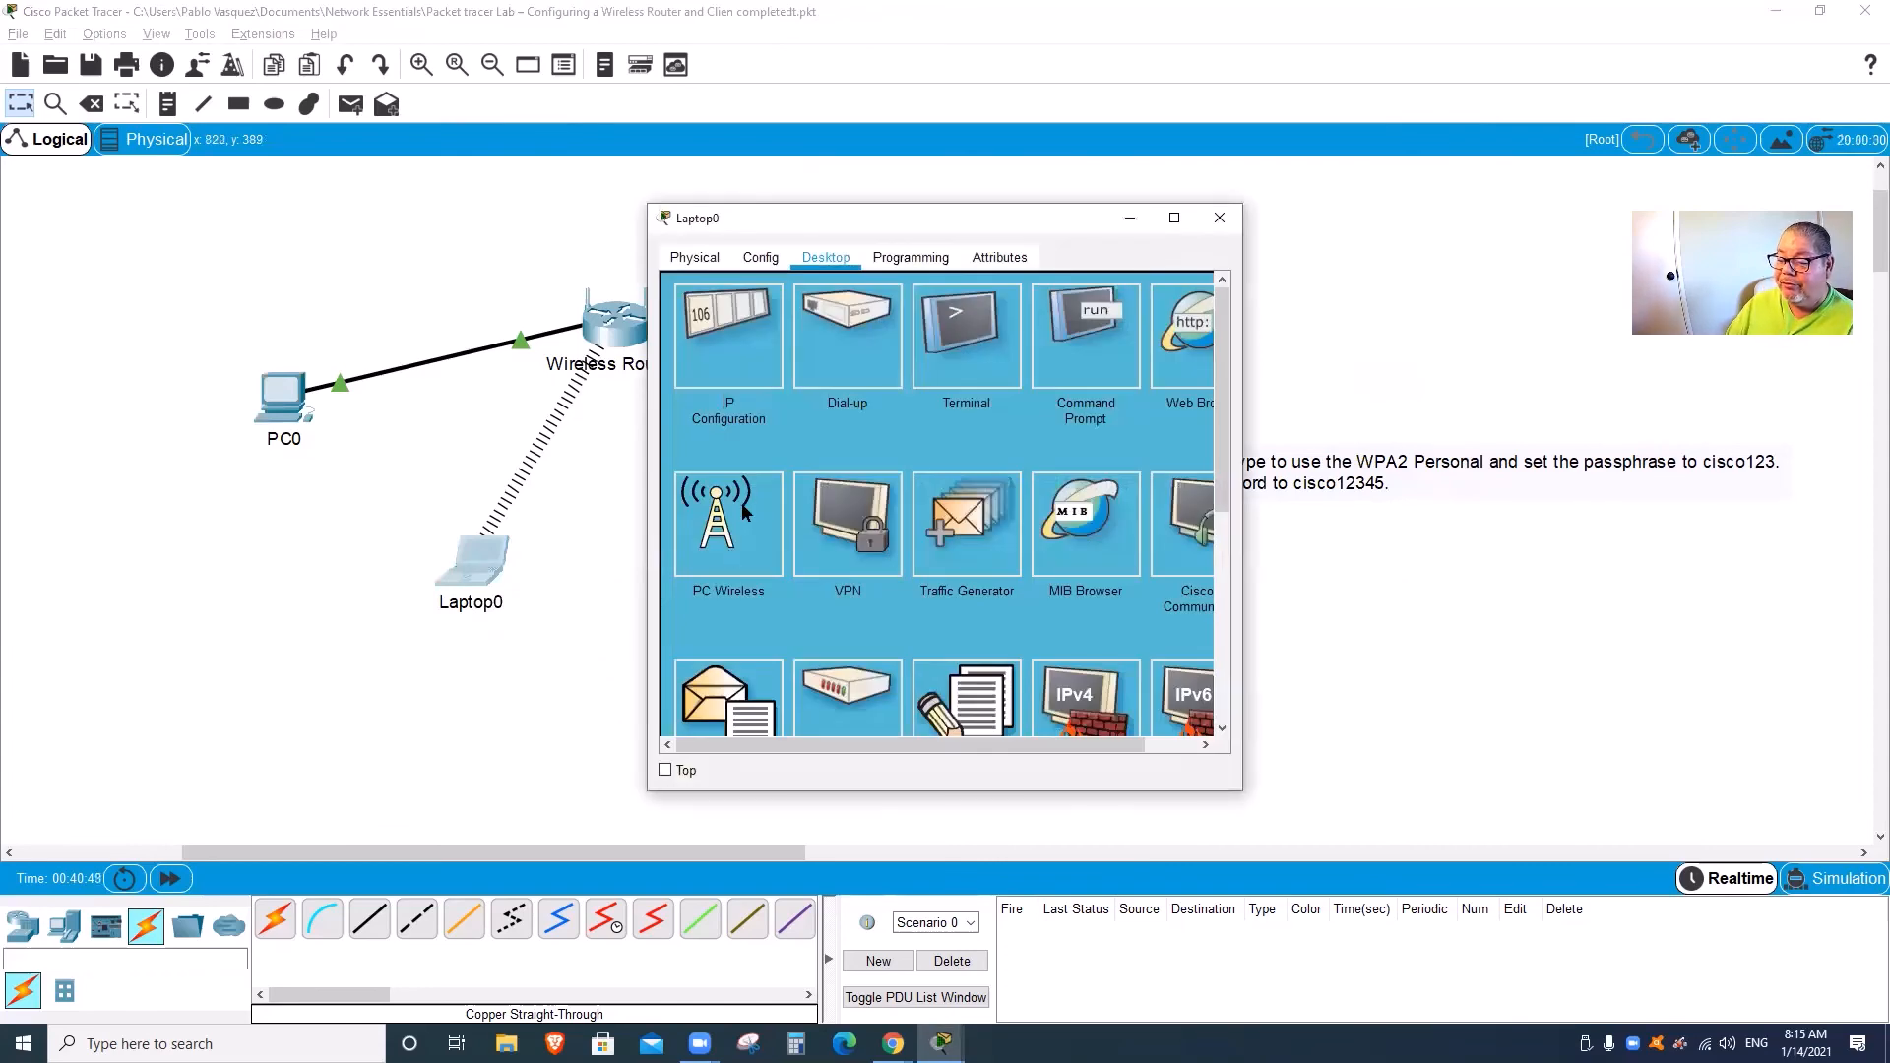
# Step: In PC Wireless, refresh the available networks and start connecting to Home-Net
pyautogui.click(731, 502)
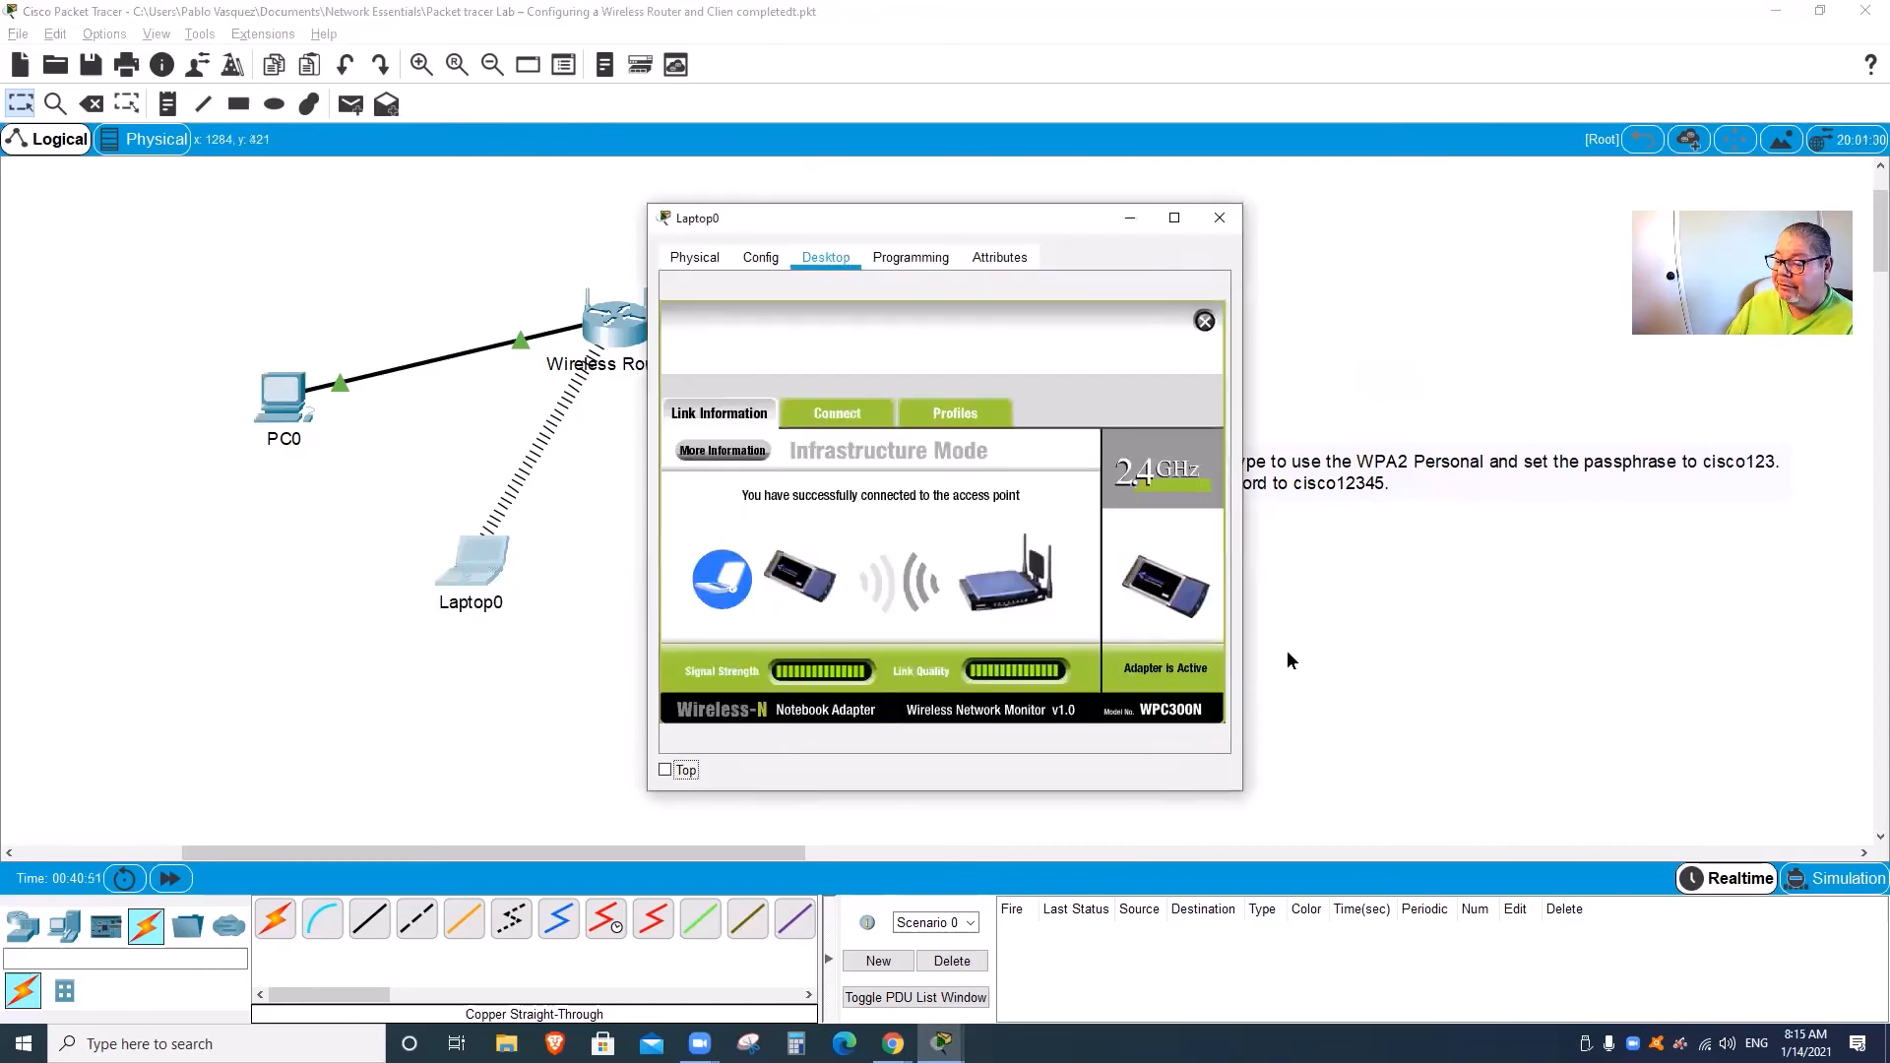
pyautogui.moveTo(1240, 792); pyautogui.dragTo(1514, 791)
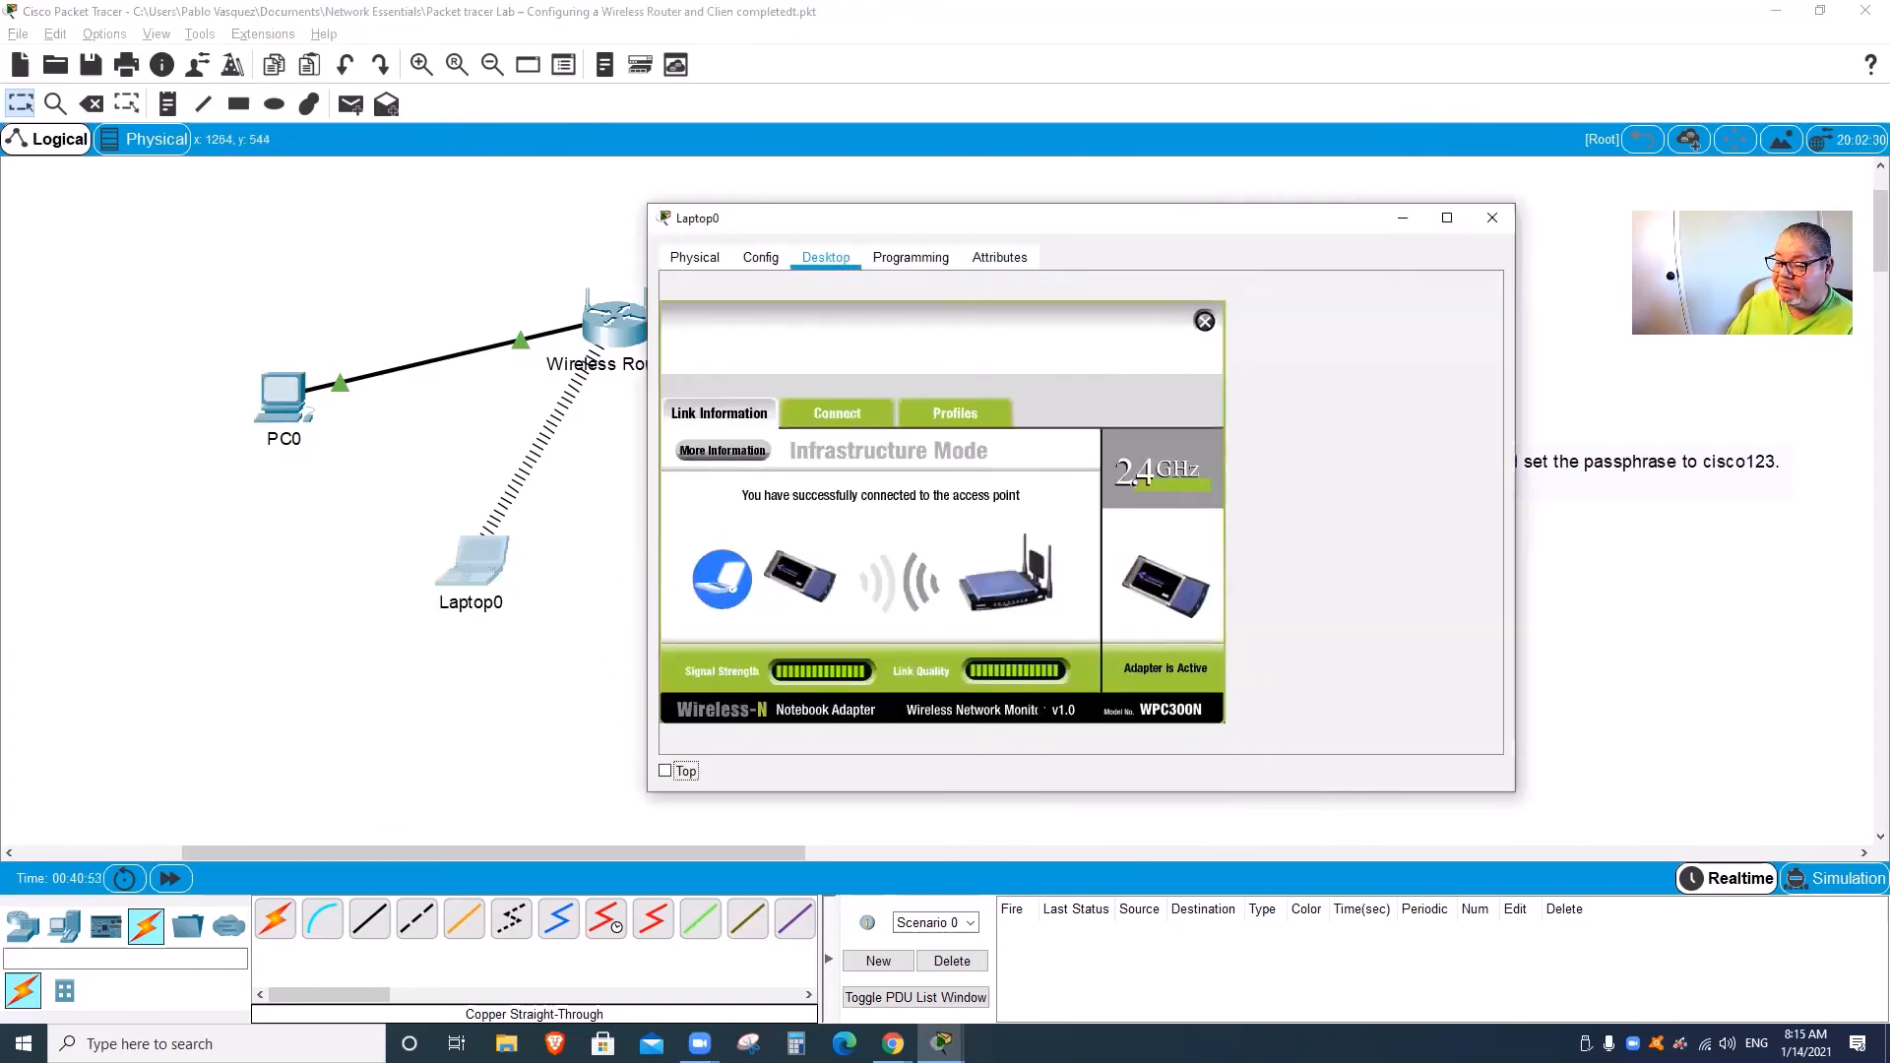
pyautogui.click(825, 415)
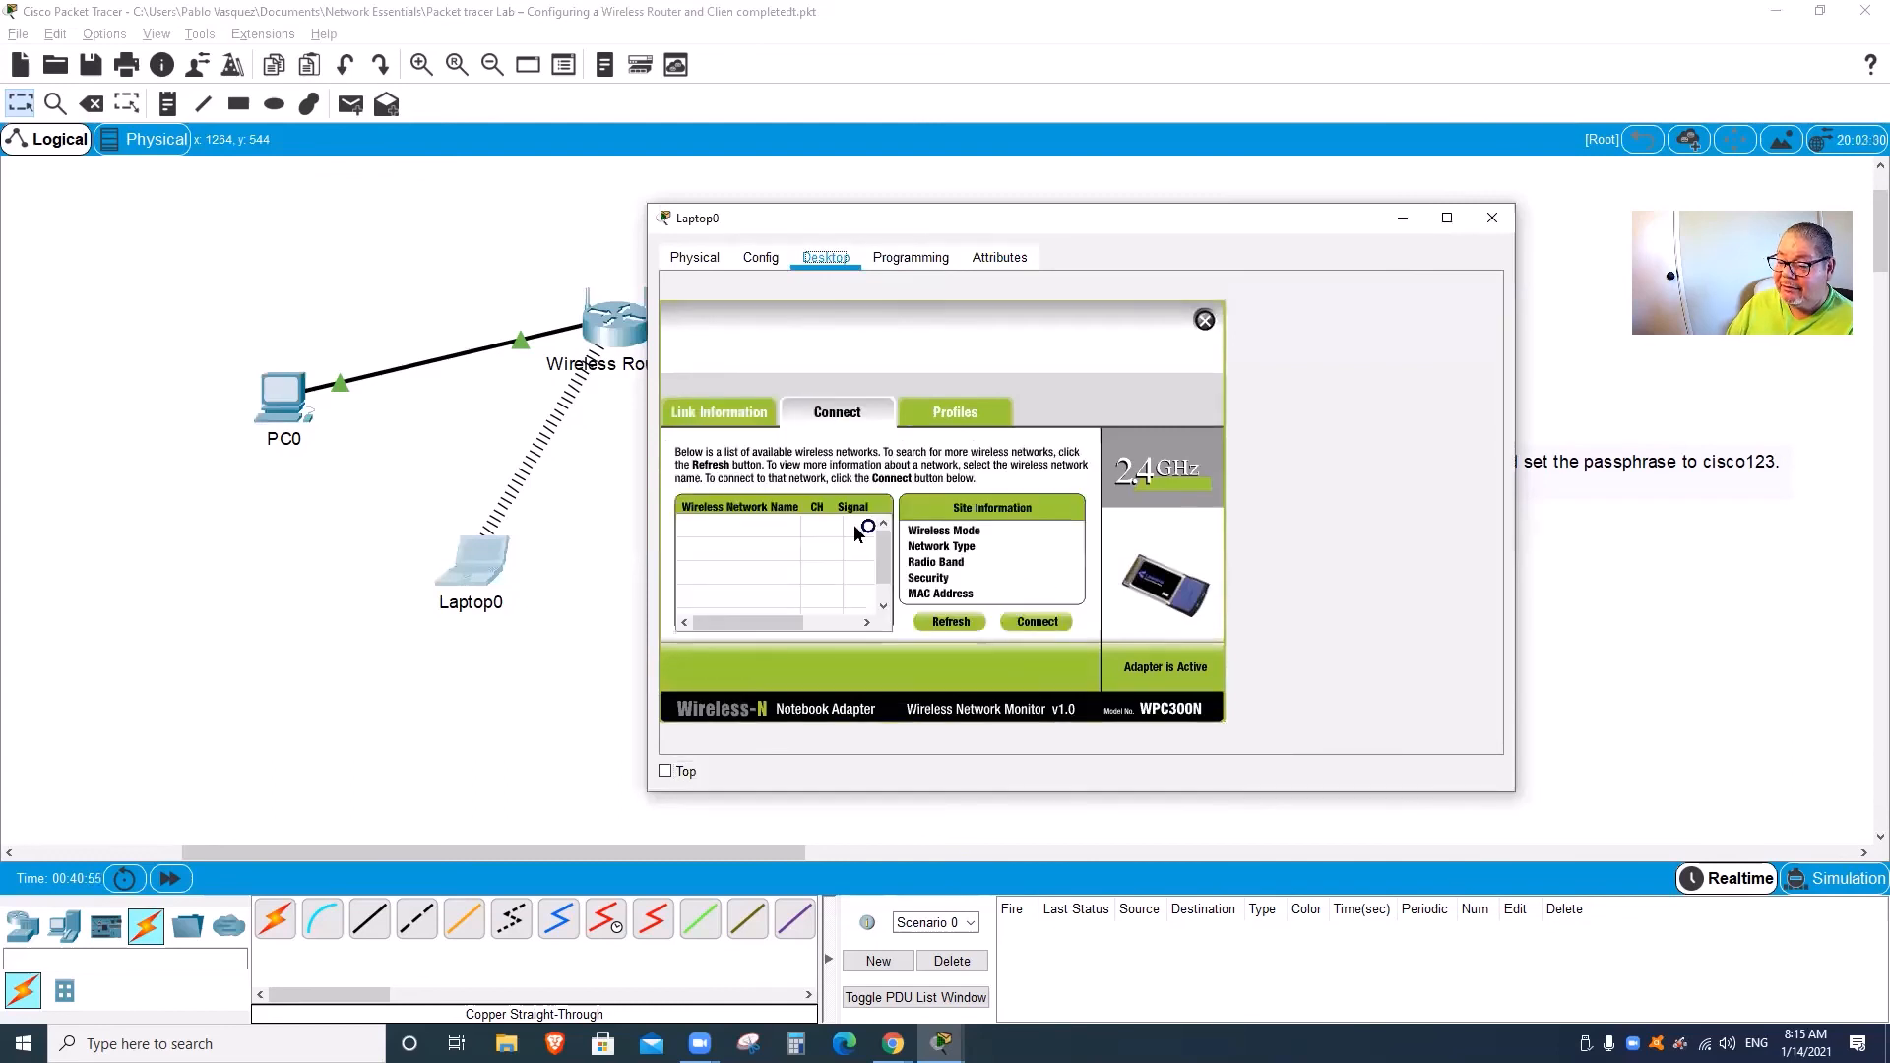
pyautogui.click(952, 625)
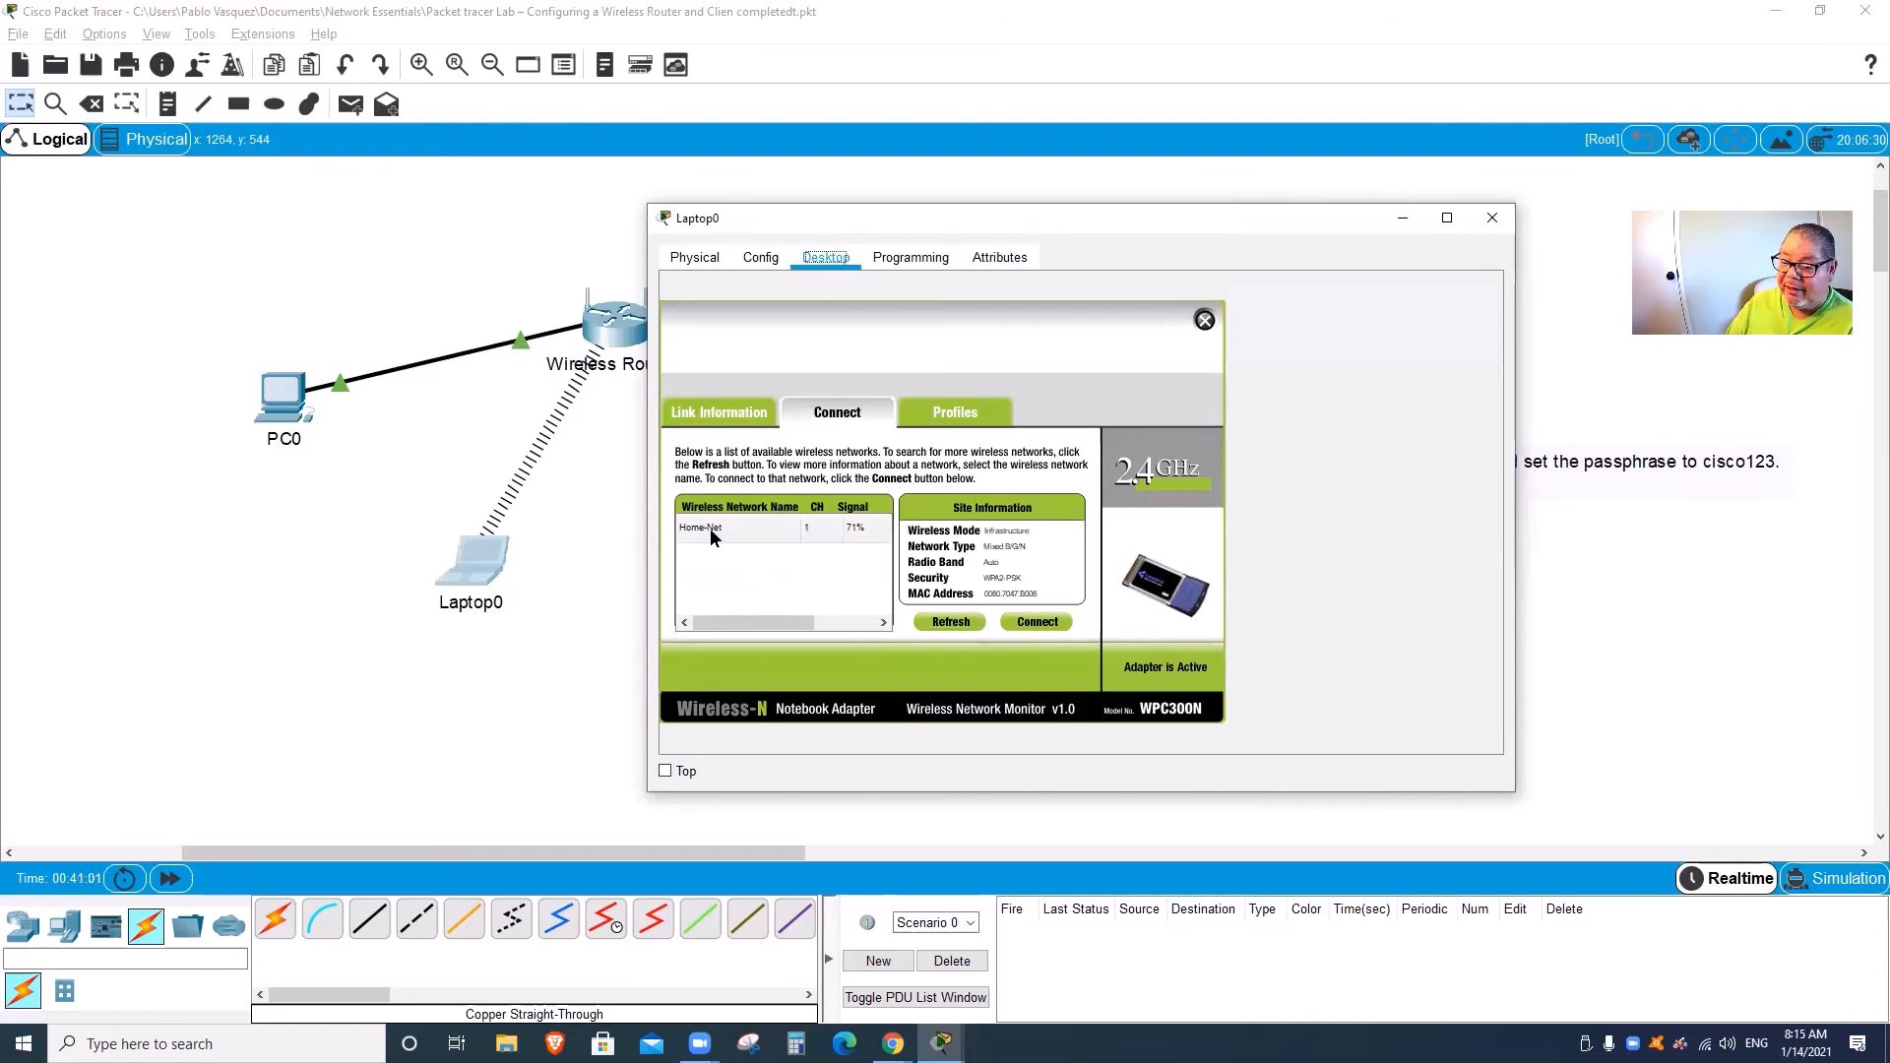
pyautogui.click(724, 539)
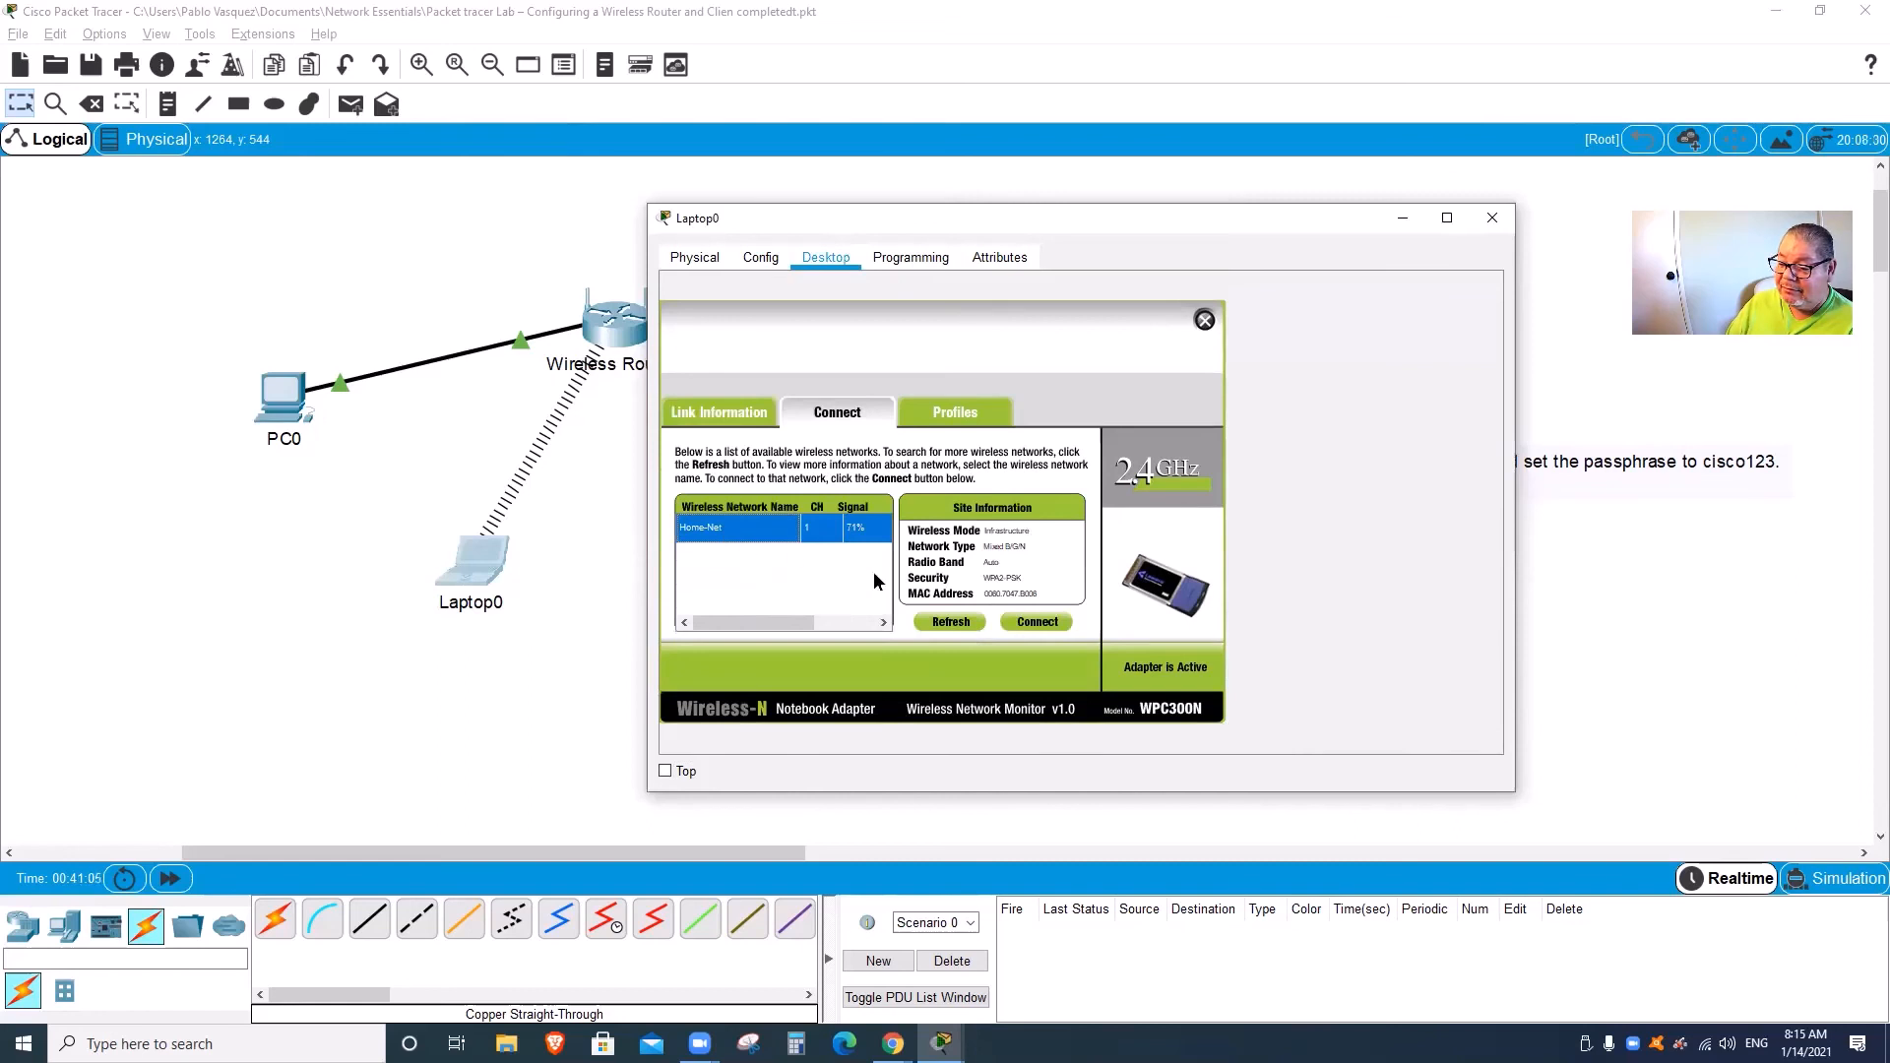
pyautogui.click(1038, 622)
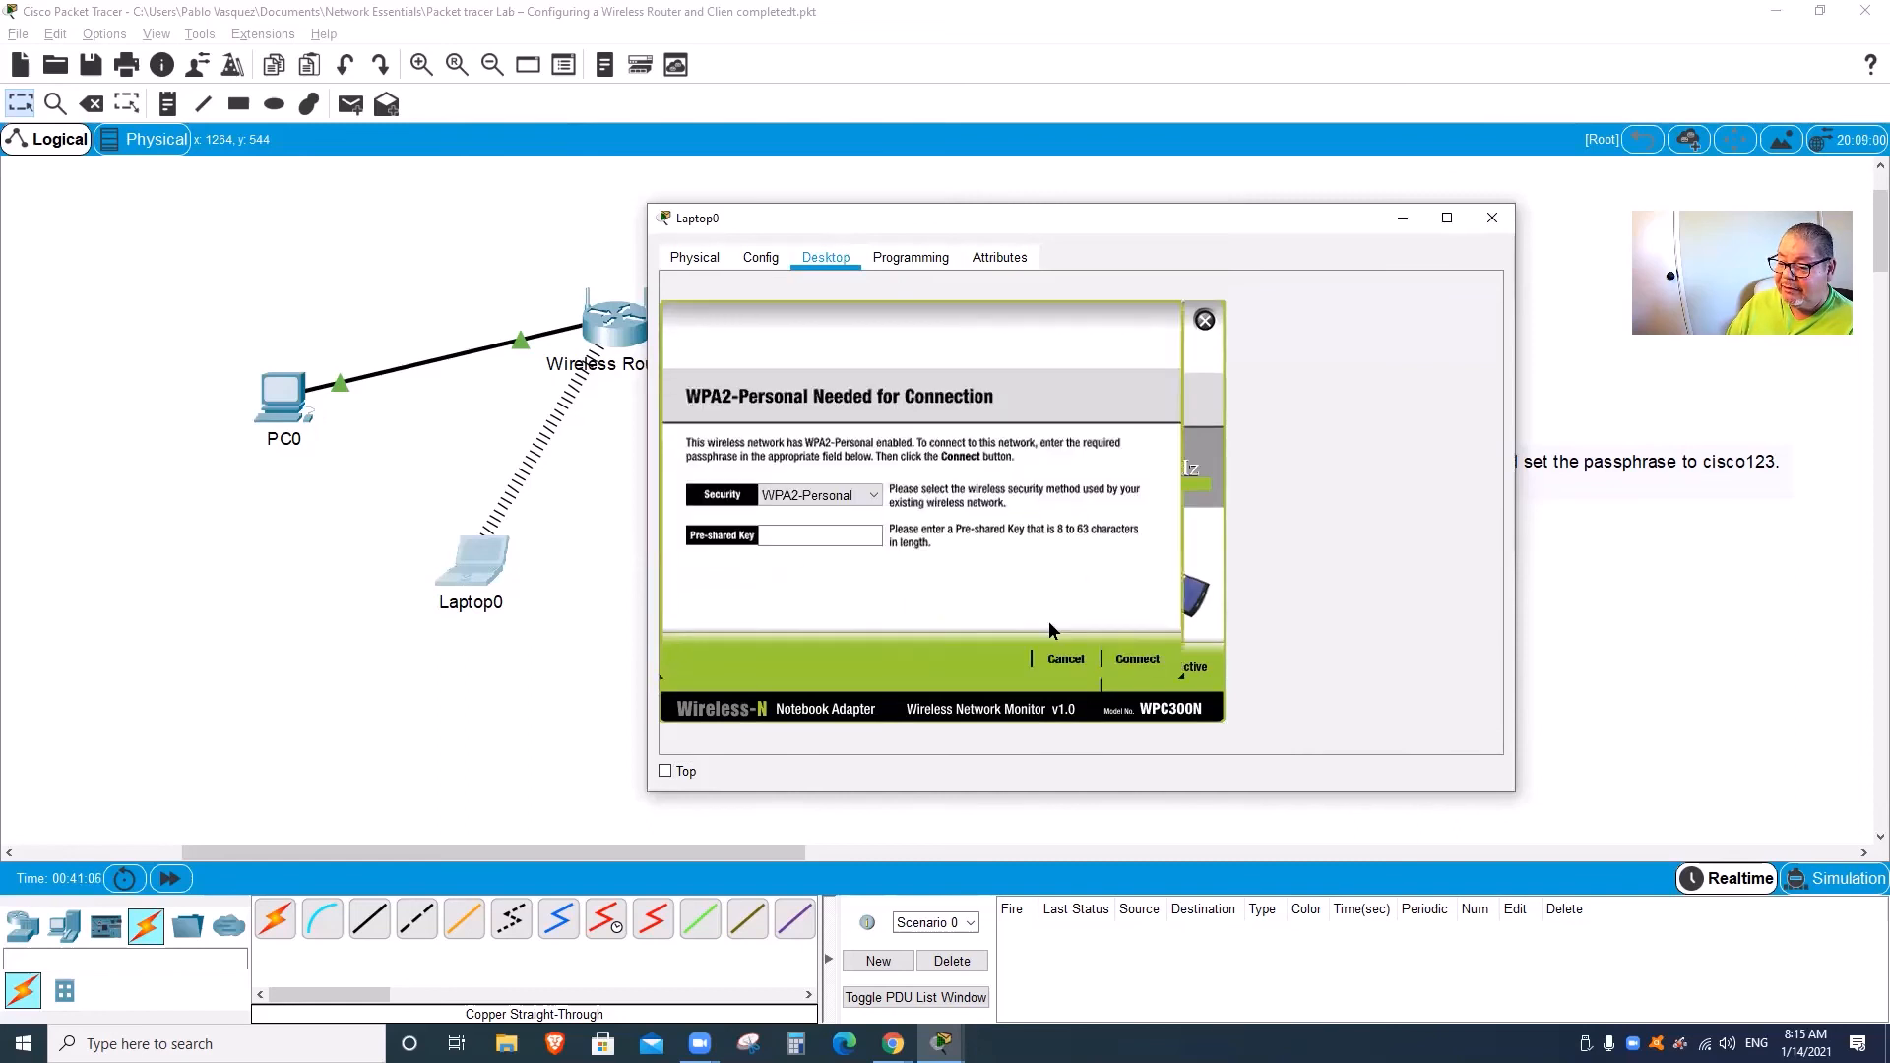
# Step: Enter the WPA2 pre-shared key to join Home-Net, then close the utility and Laptop0's window
pyautogui.click(806, 532)
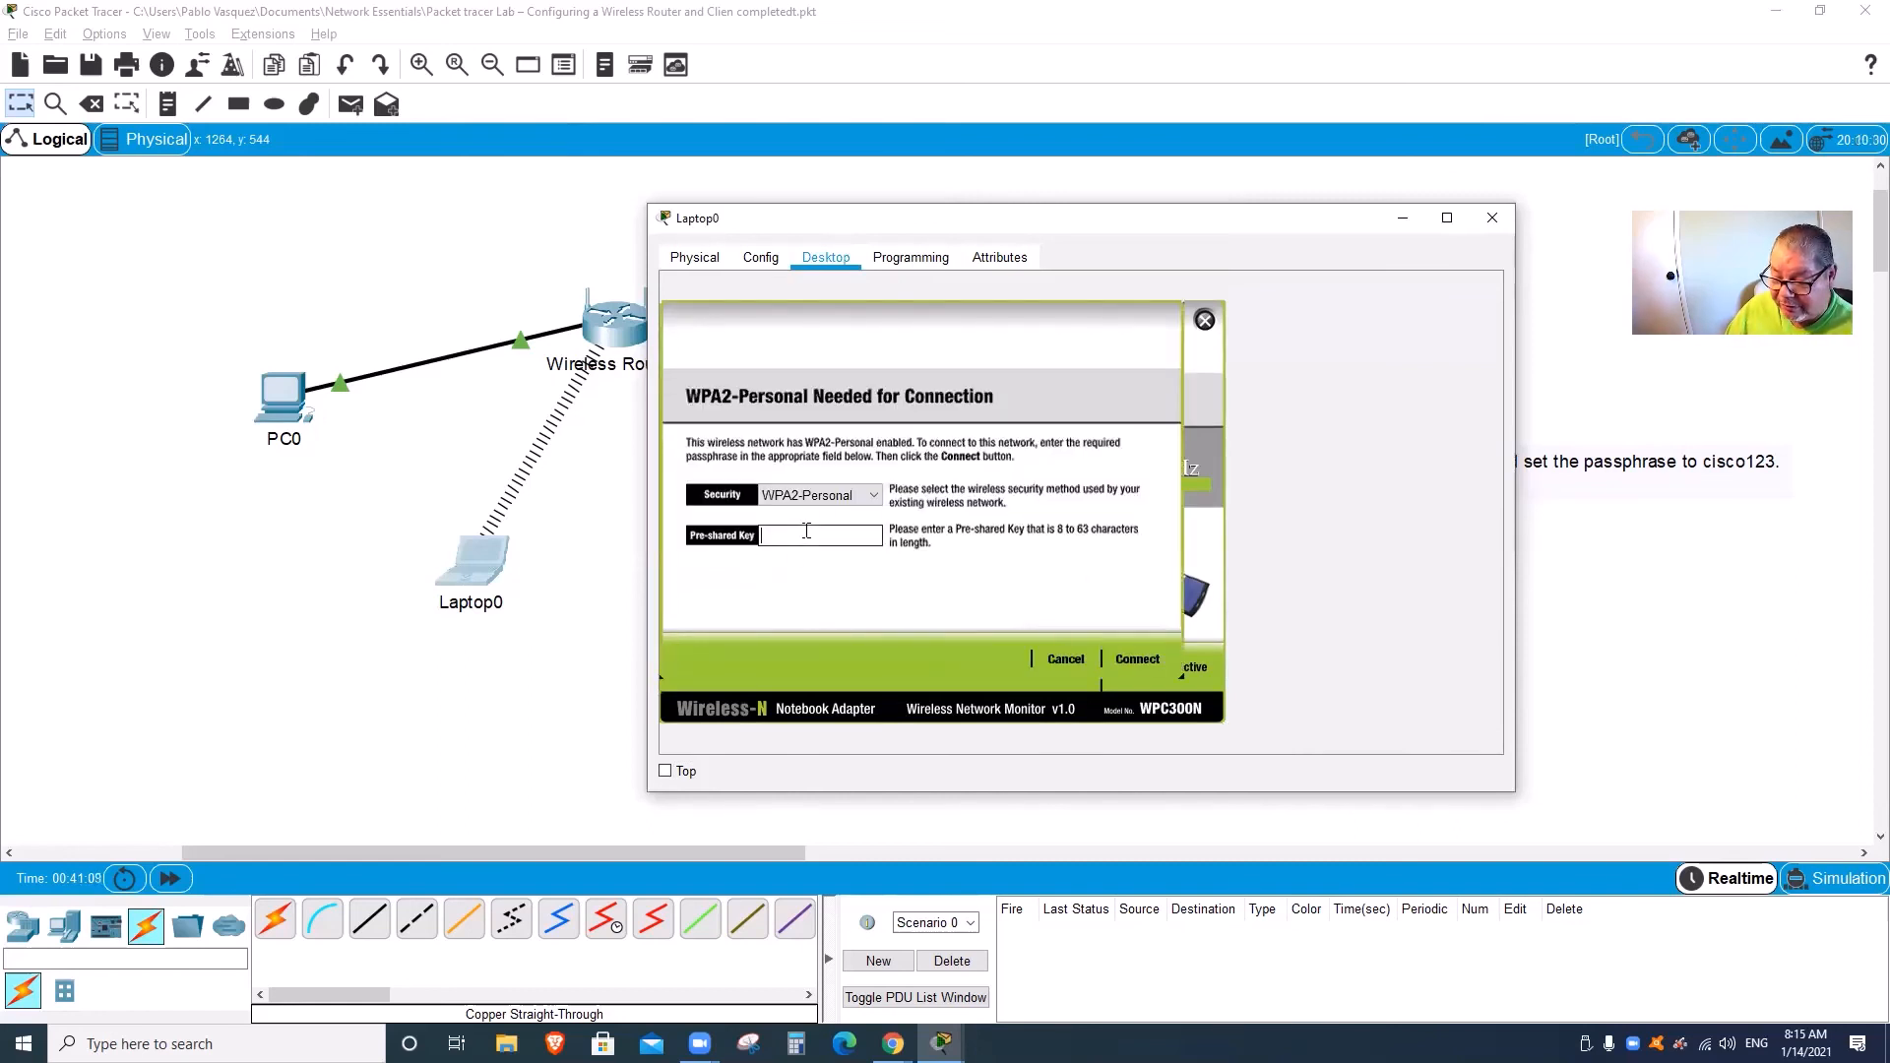
pyautogui.write('cisco123')
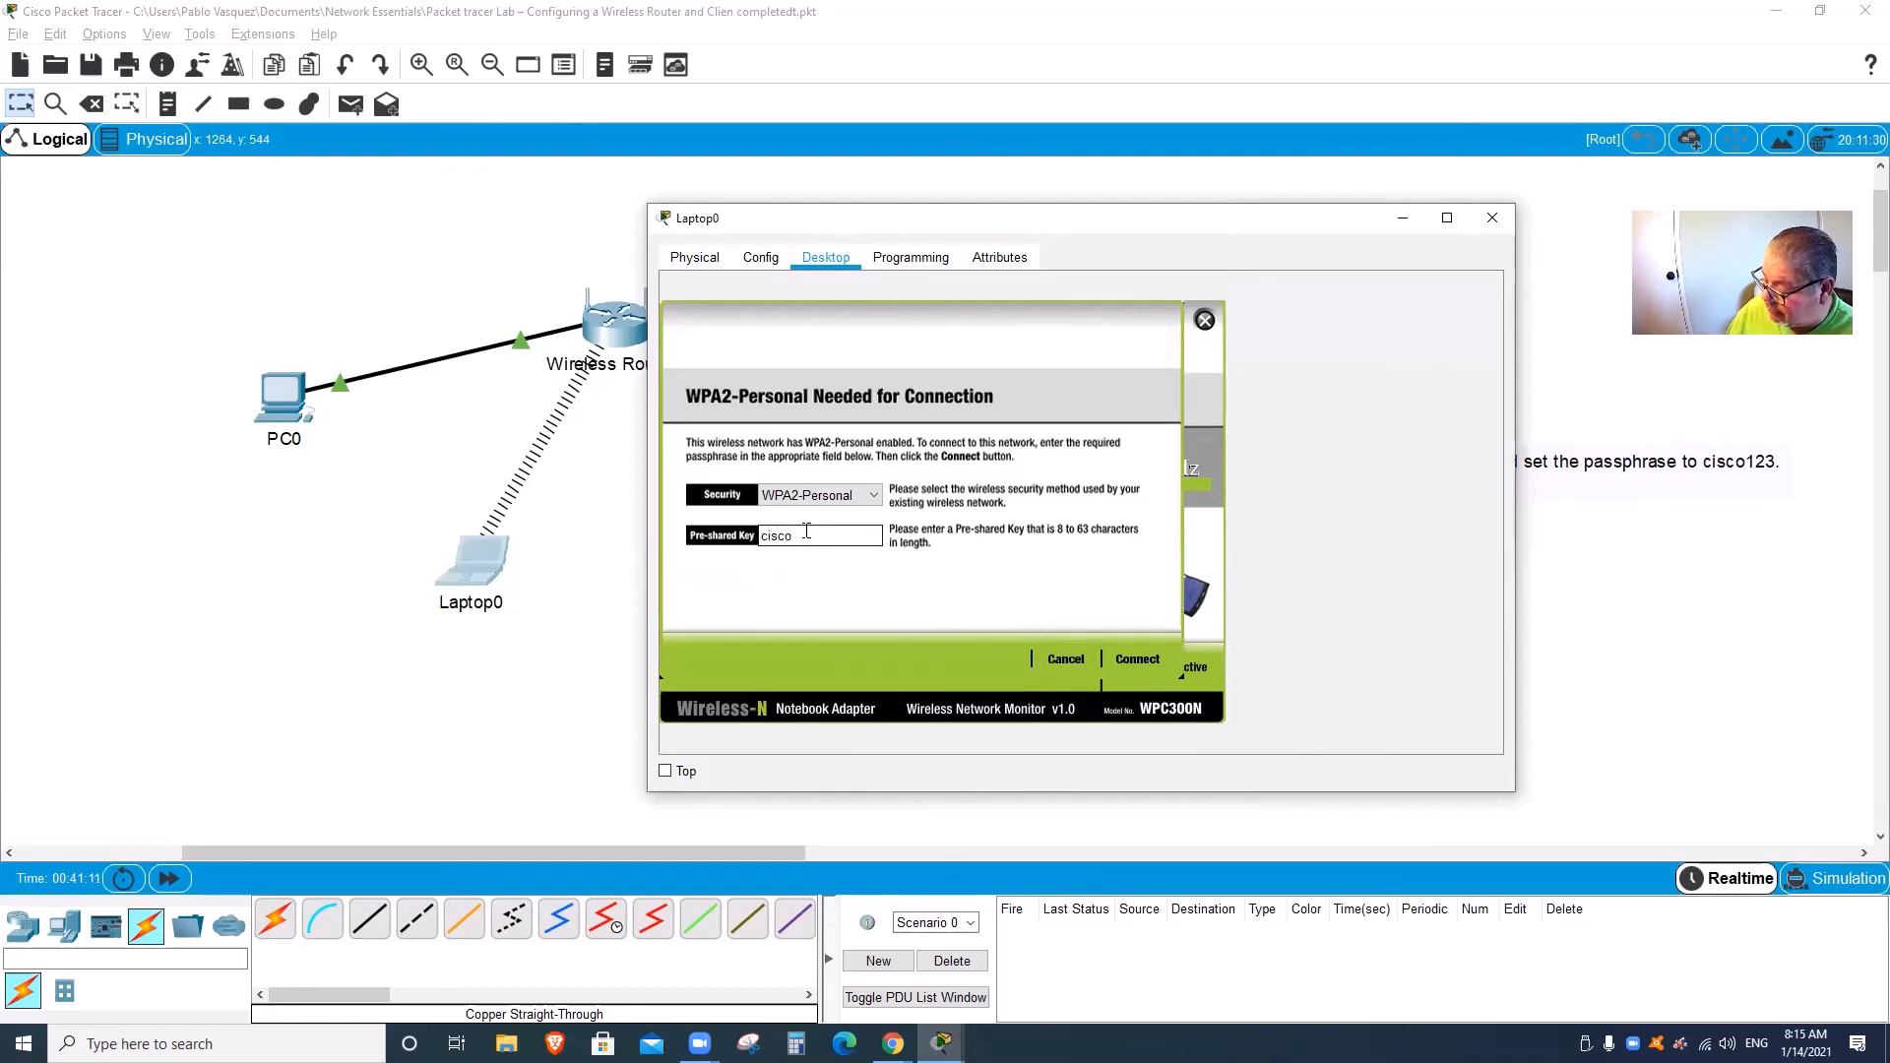
pyautogui.click(1137, 659)
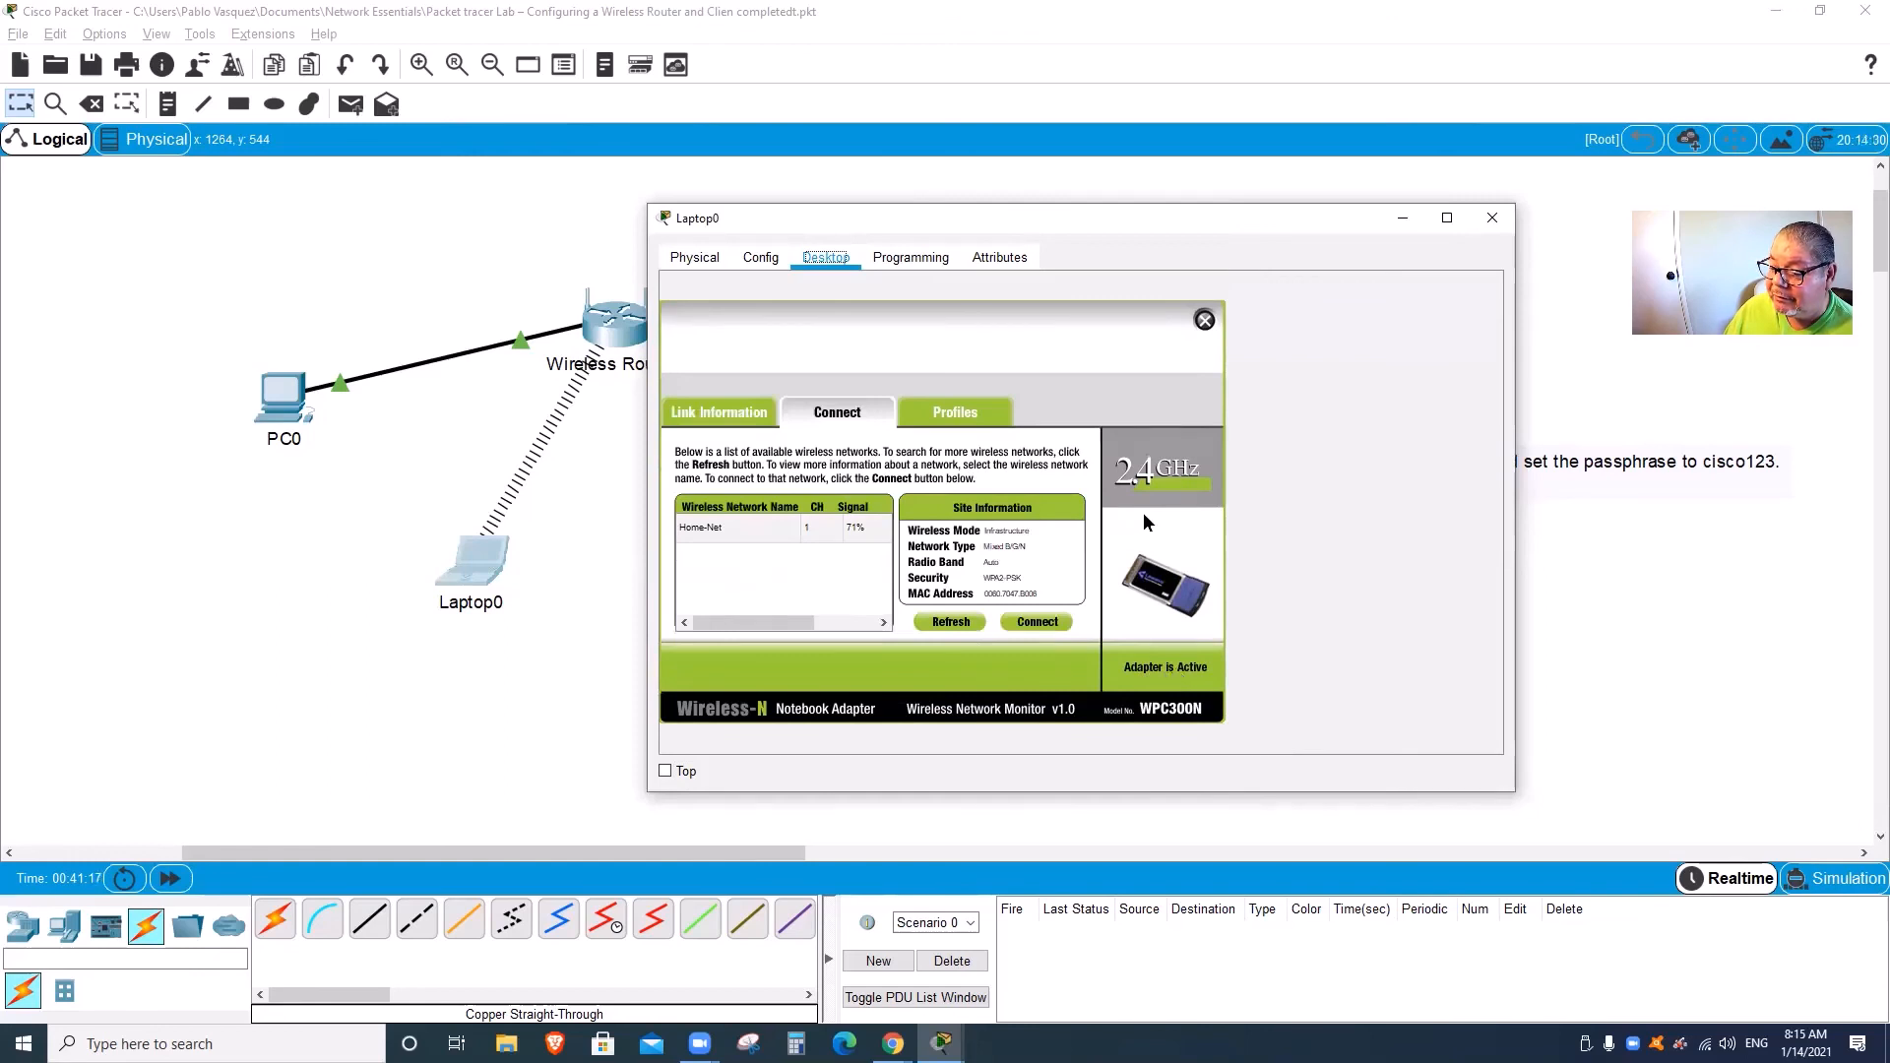
pyautogui.click(1207, 319)
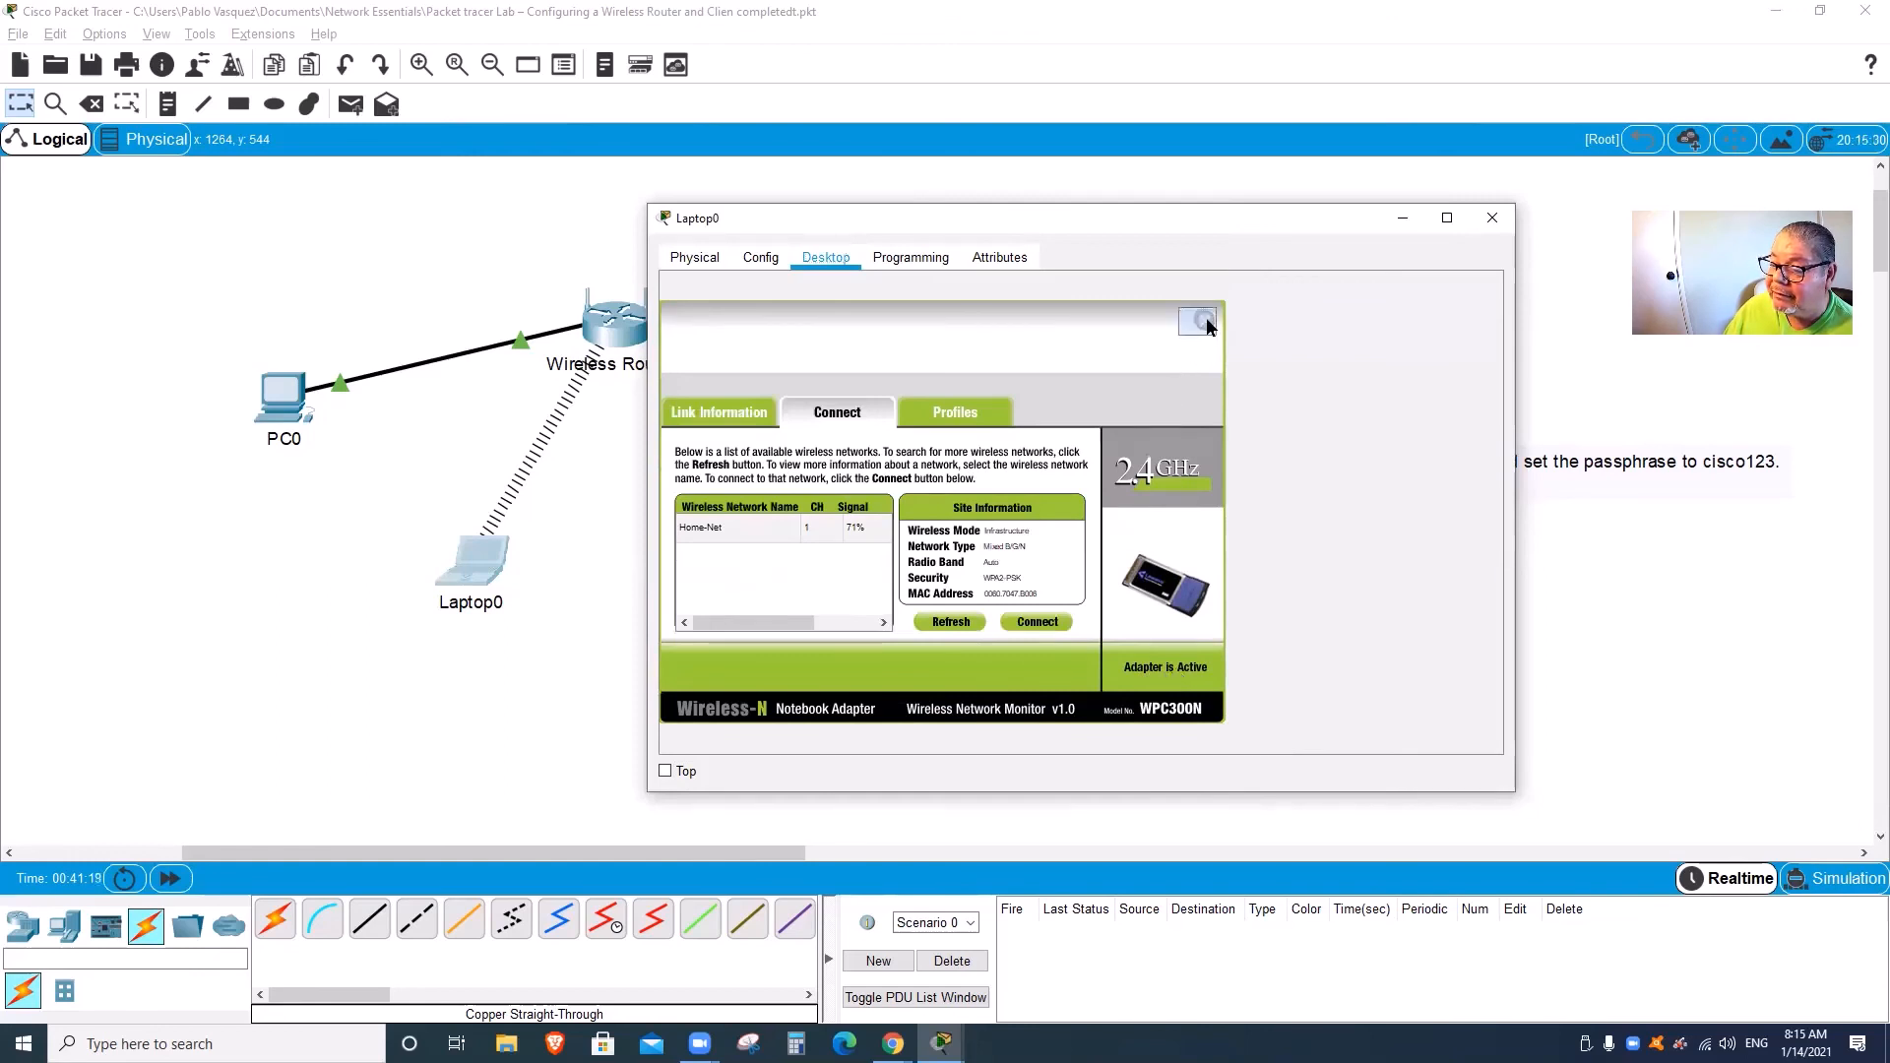
pyautogui.click(1492, 218)
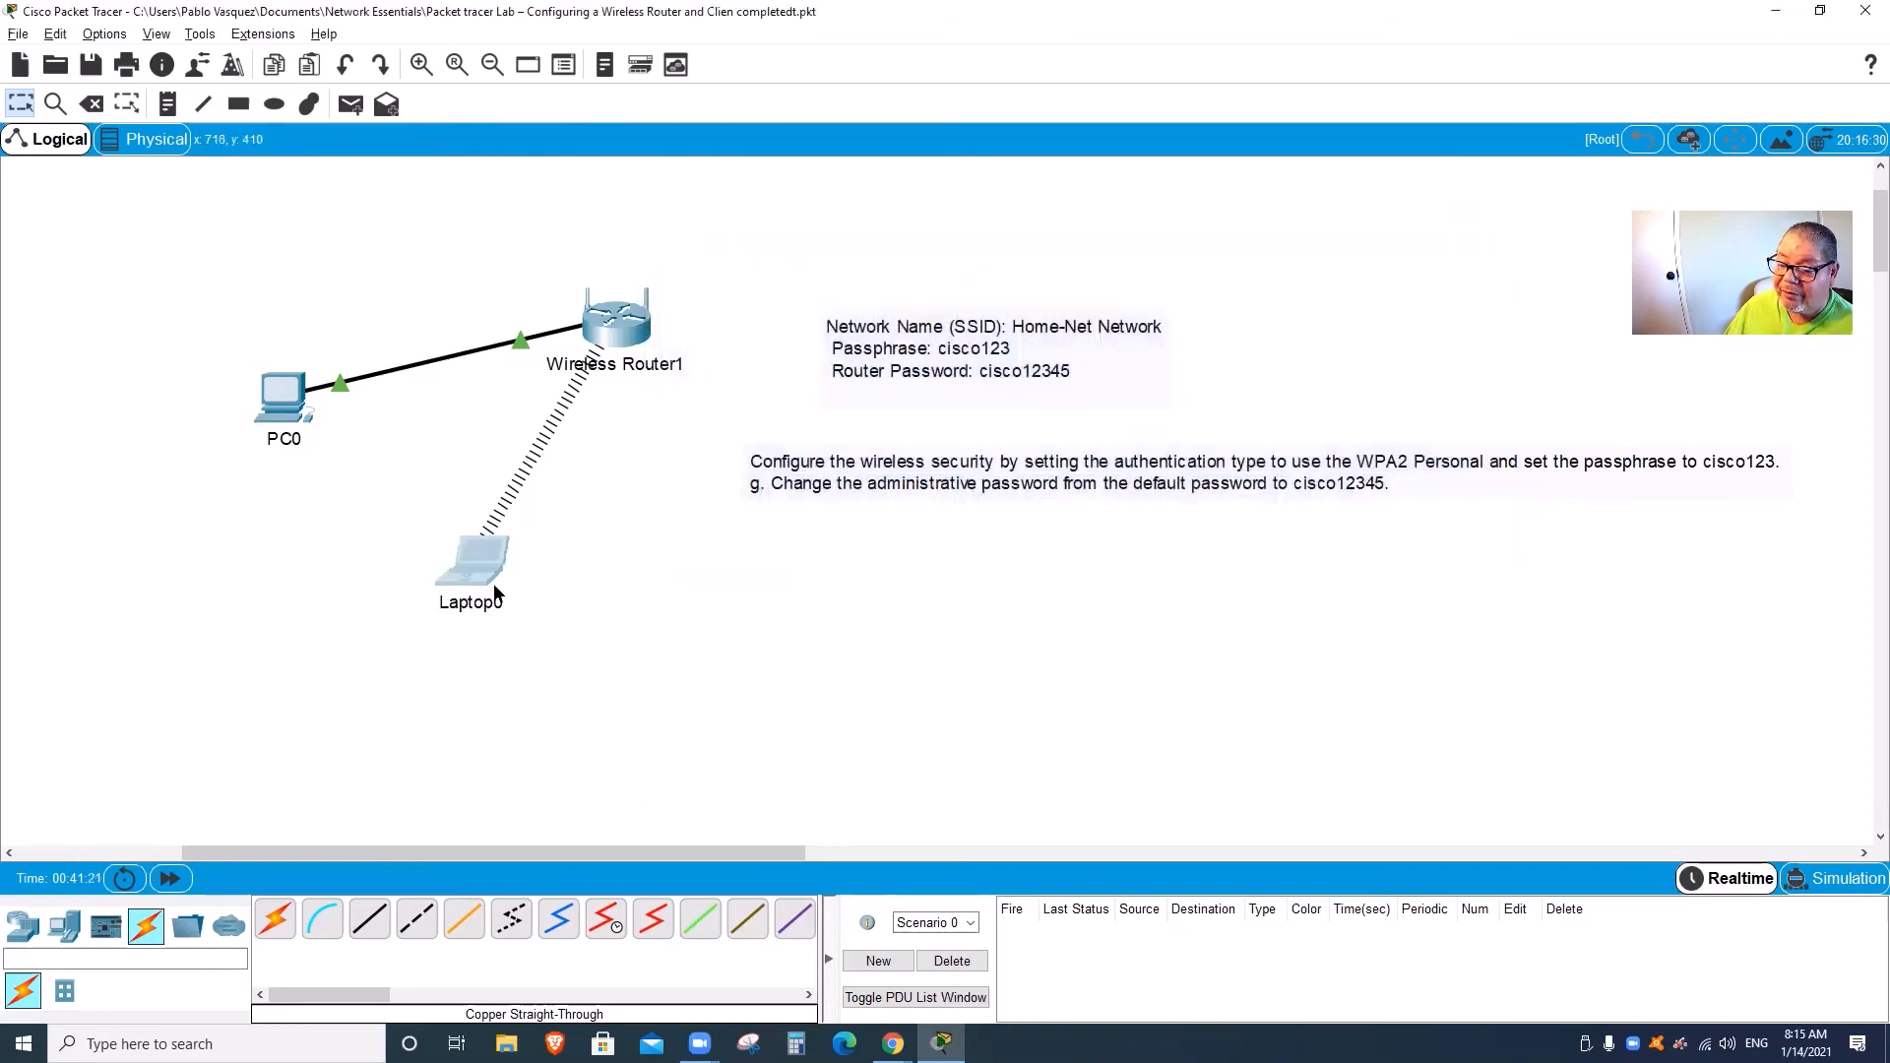
# Step: Renew Laptop0's DHCP lease to 192.168.0.102 with gateway 192.168.0.1, then close its window
pyautogui.moveTo(482, 571)
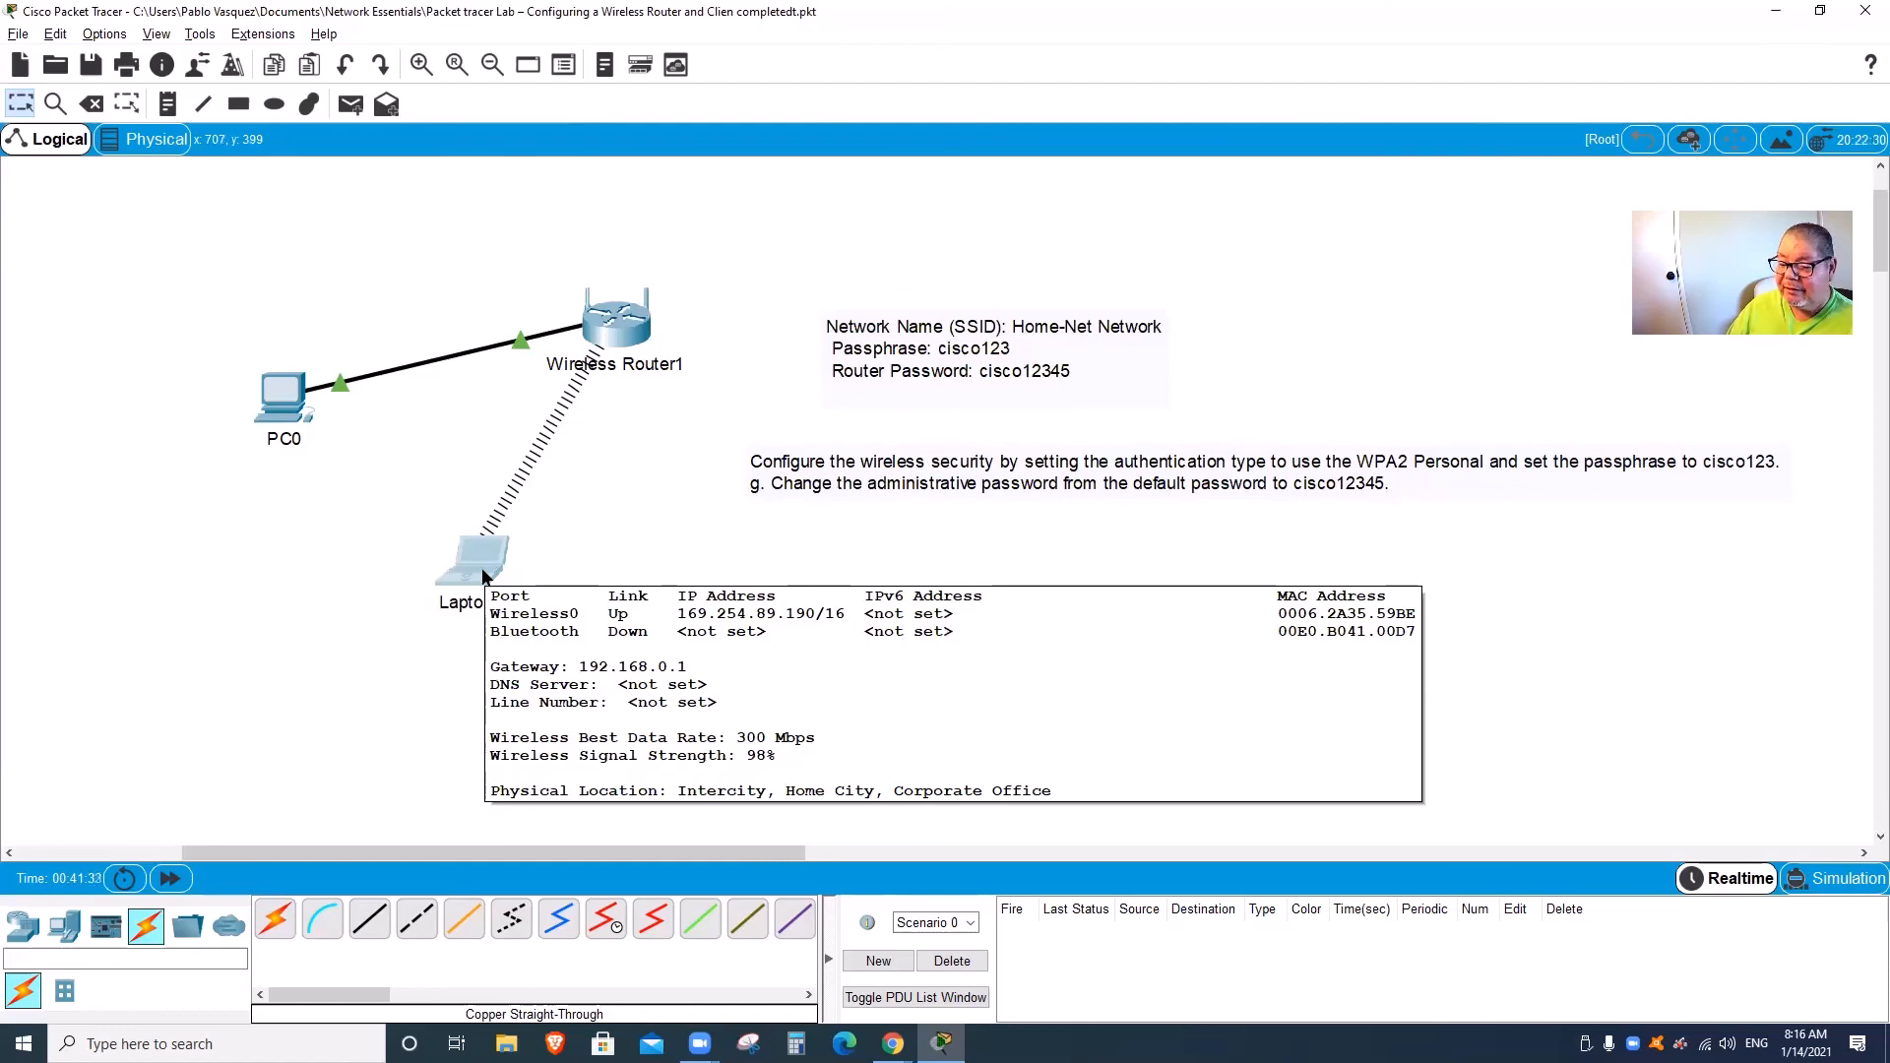
pyautogui.click(482, 567)
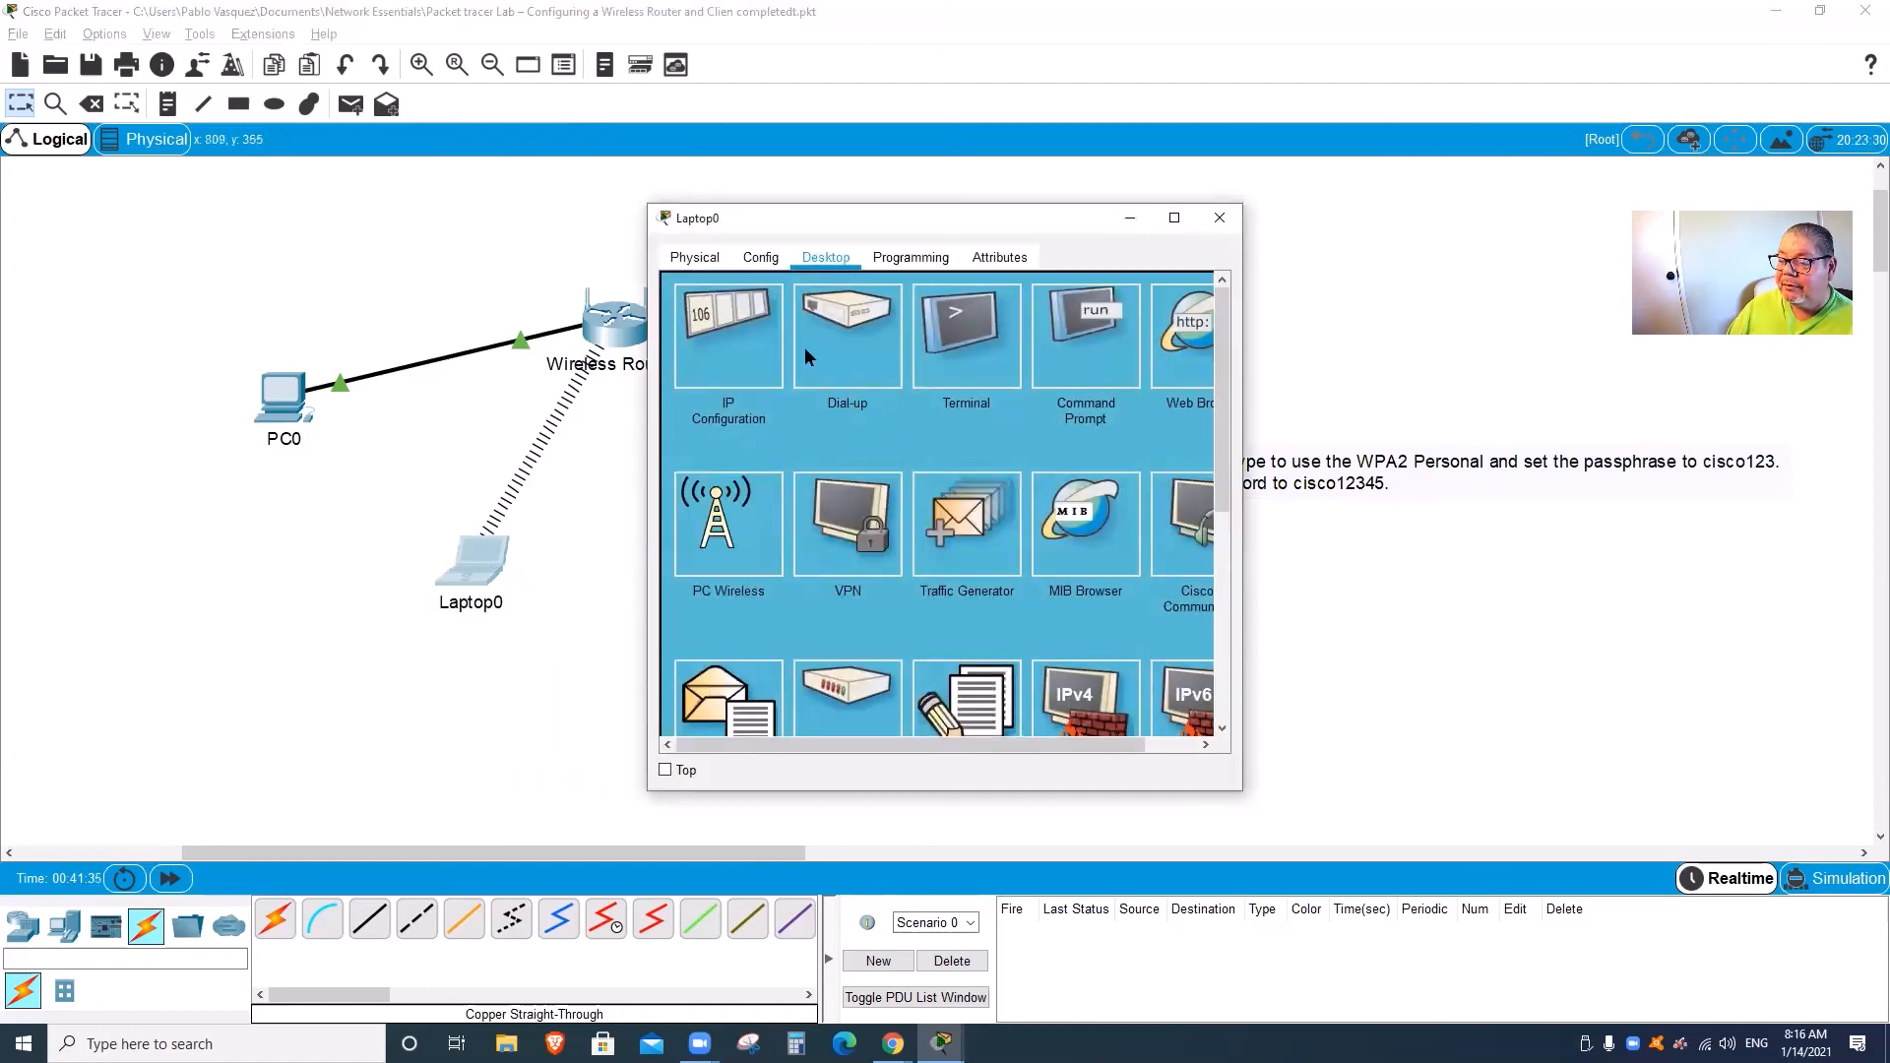
pyautogui.click(729, 312)
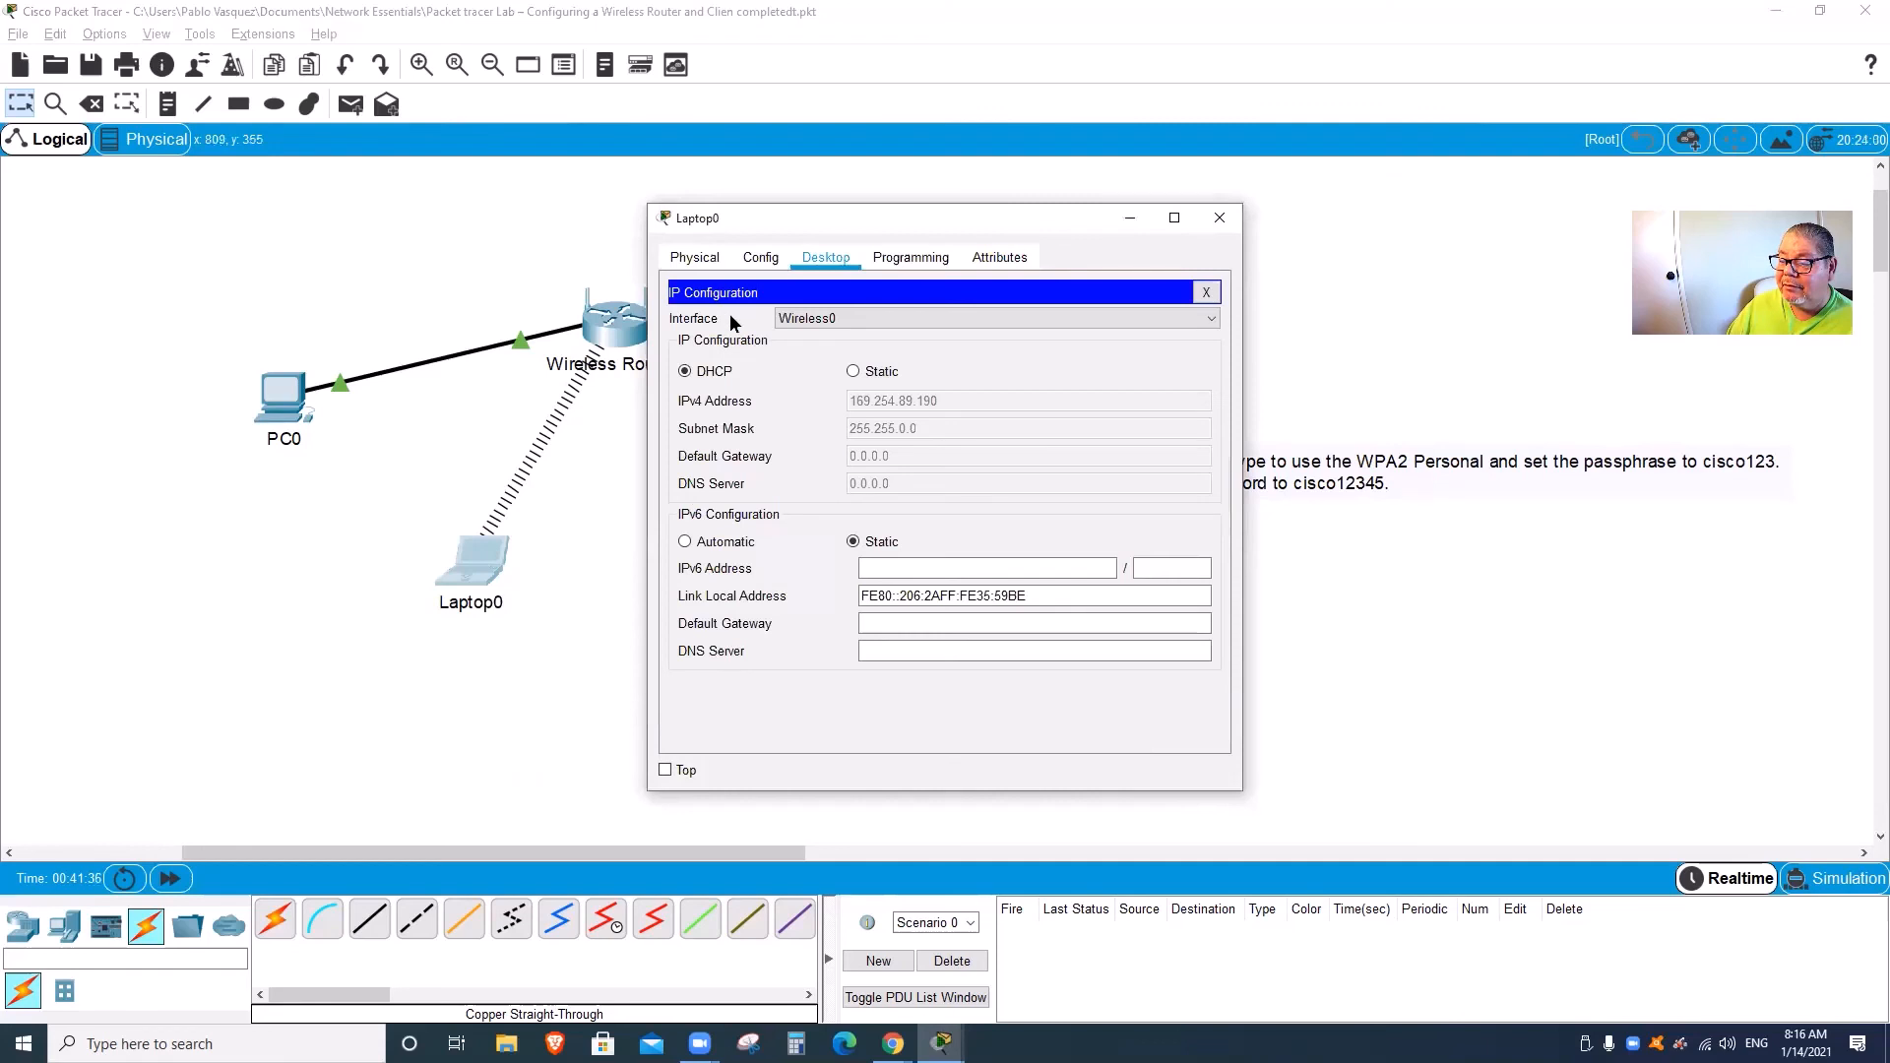
pyautogui.click(855, 371)
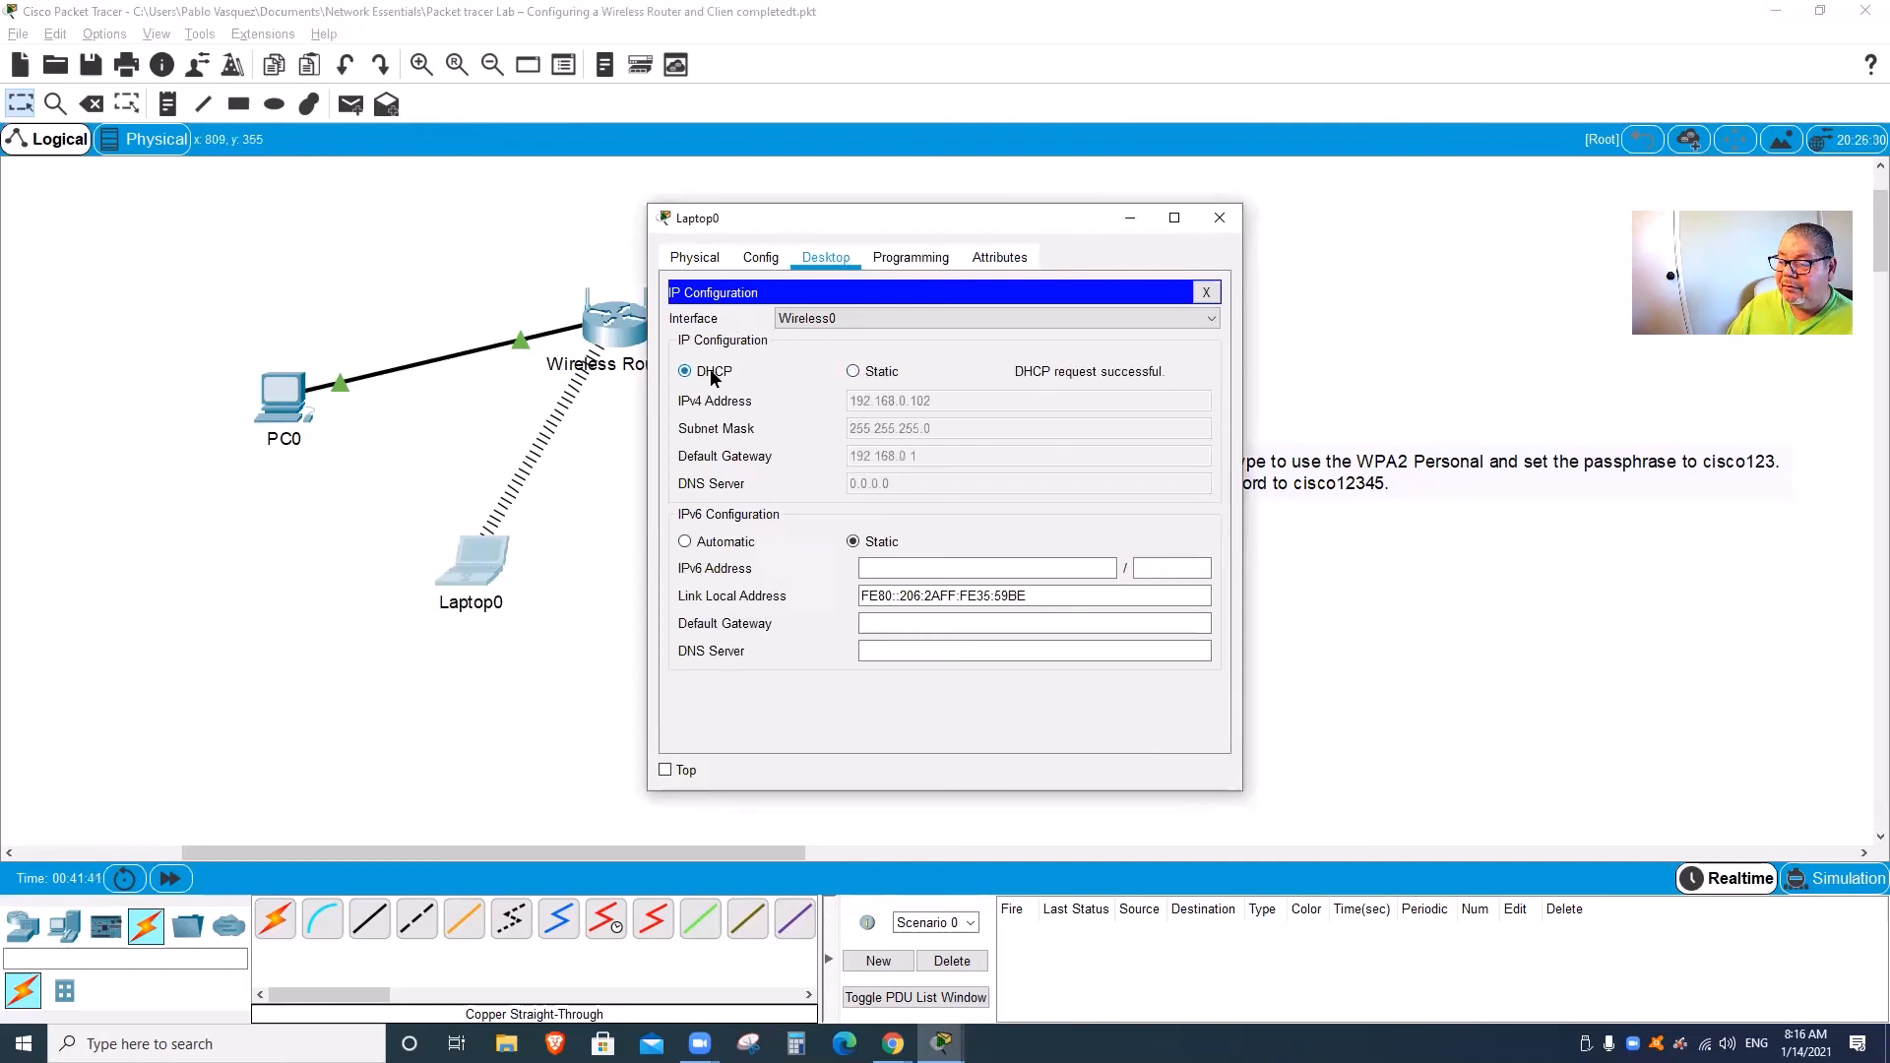
pyautogui.click(1206, 292)
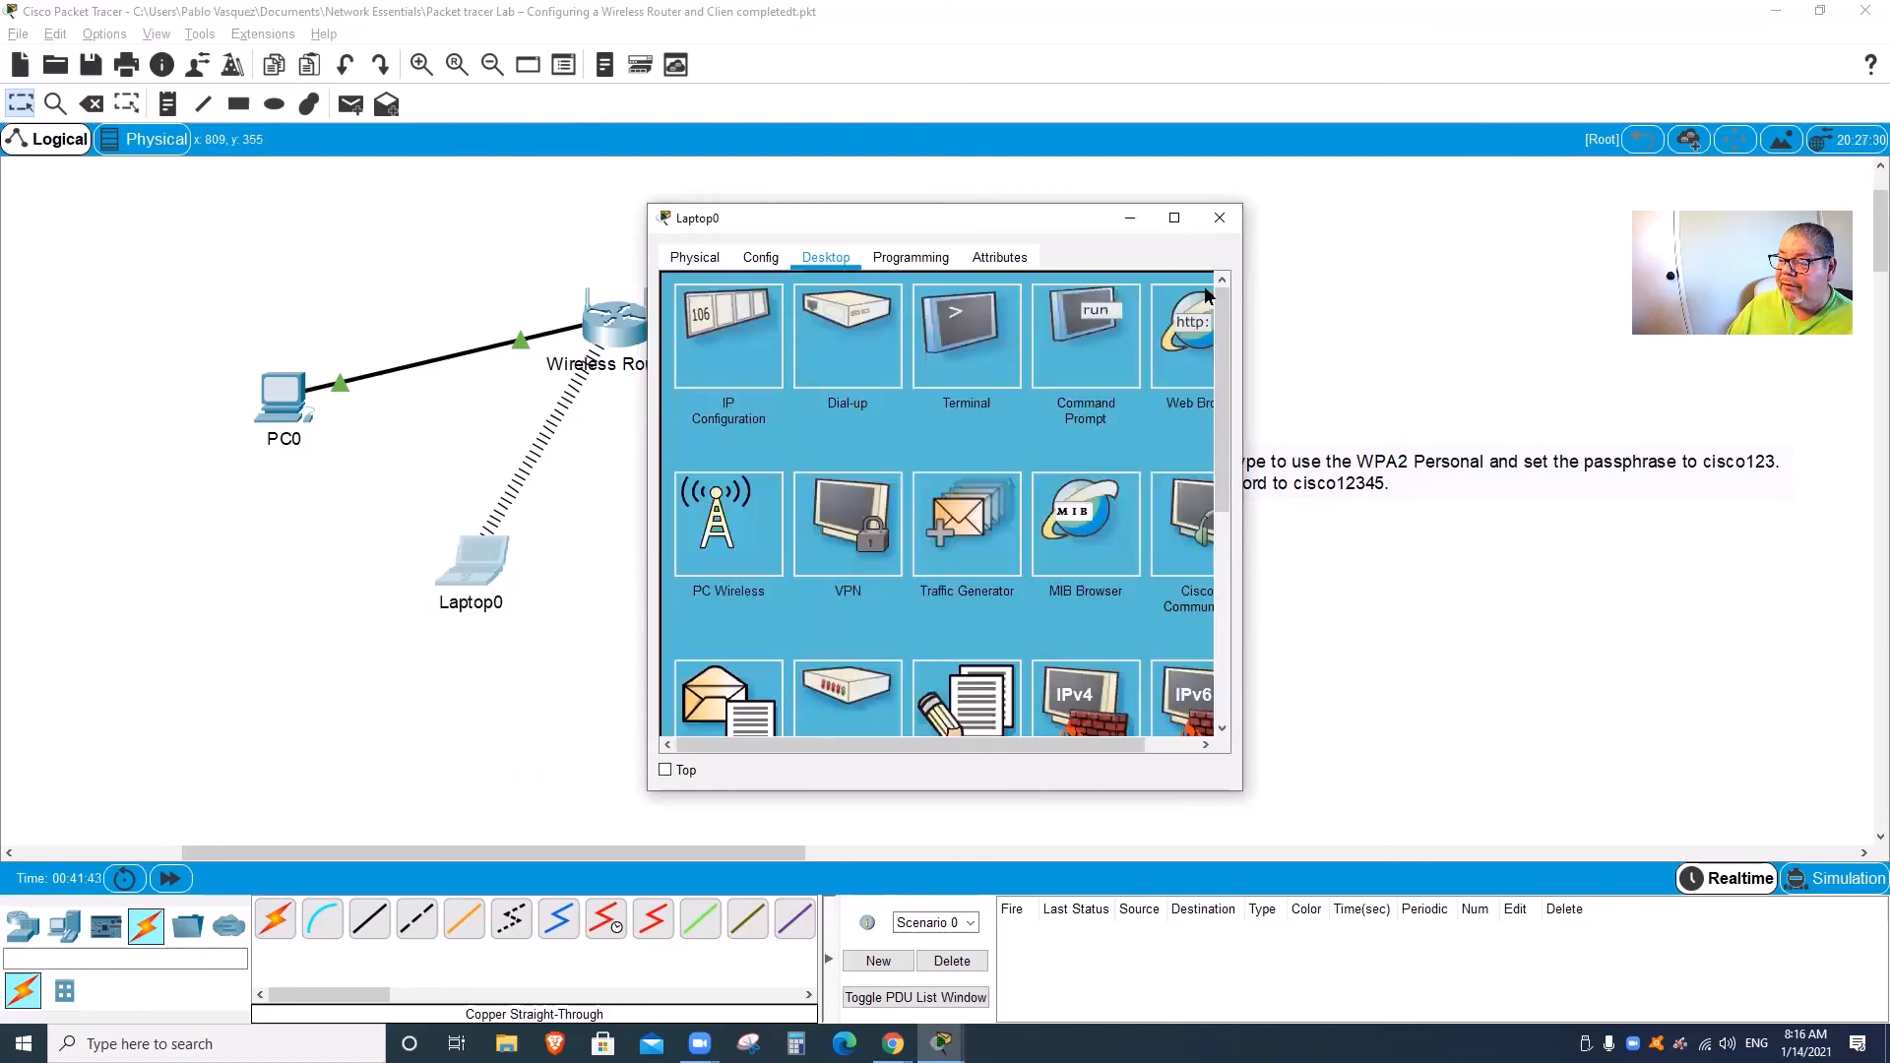
pyautogui.click(1220, 222)
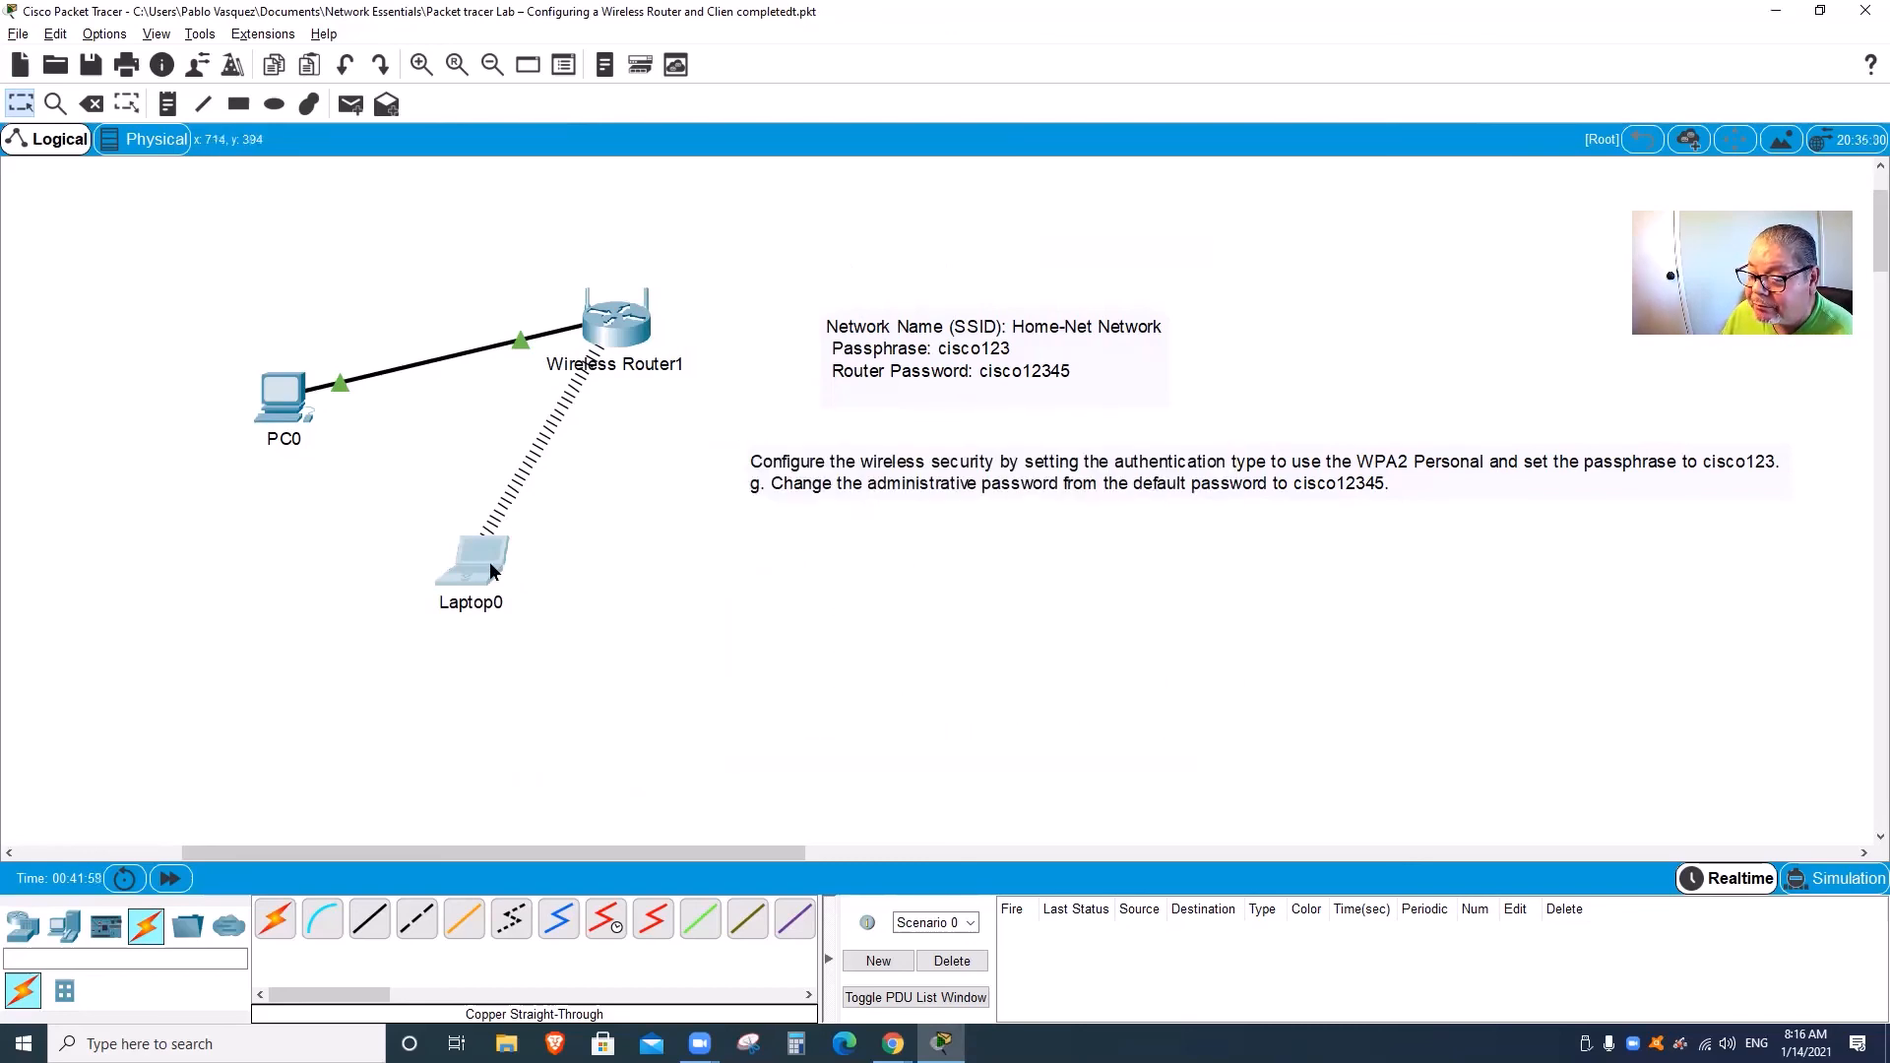
pyautogui.moveTo(492, 571)
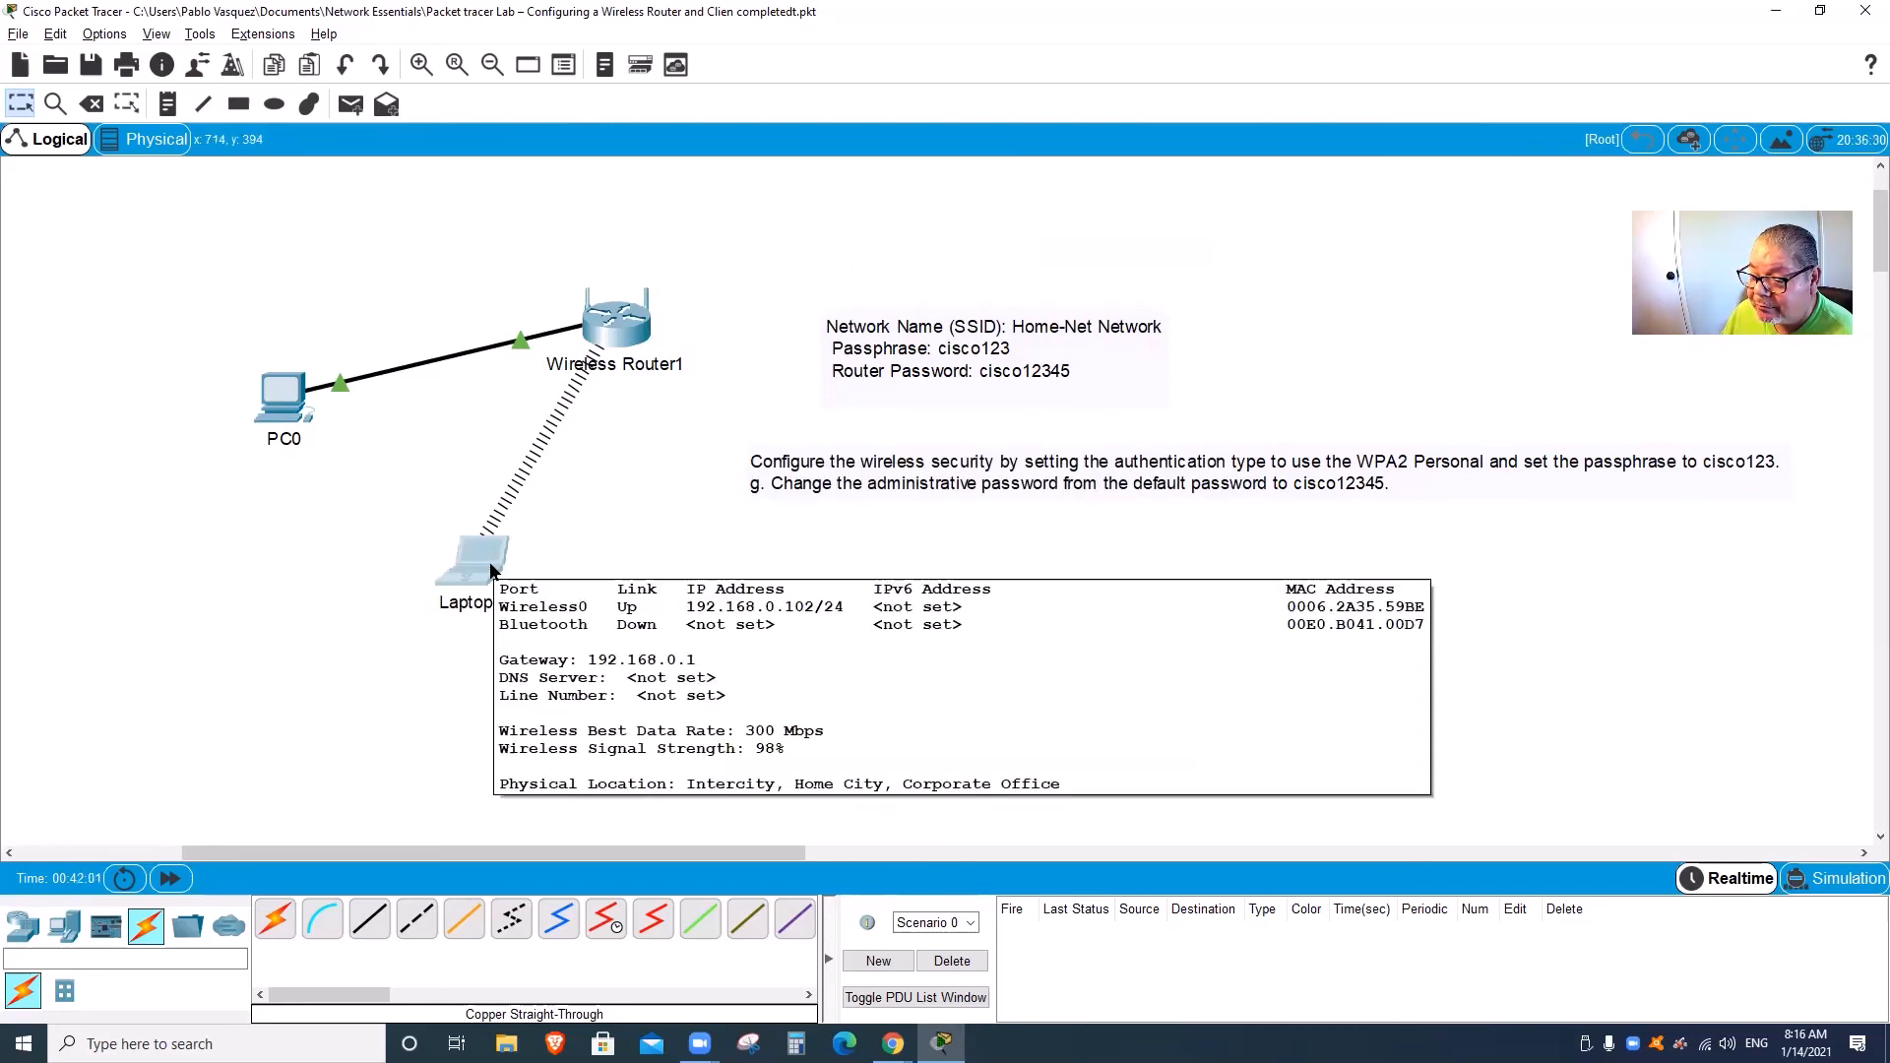
pyautogui.moveTo(642, 339)
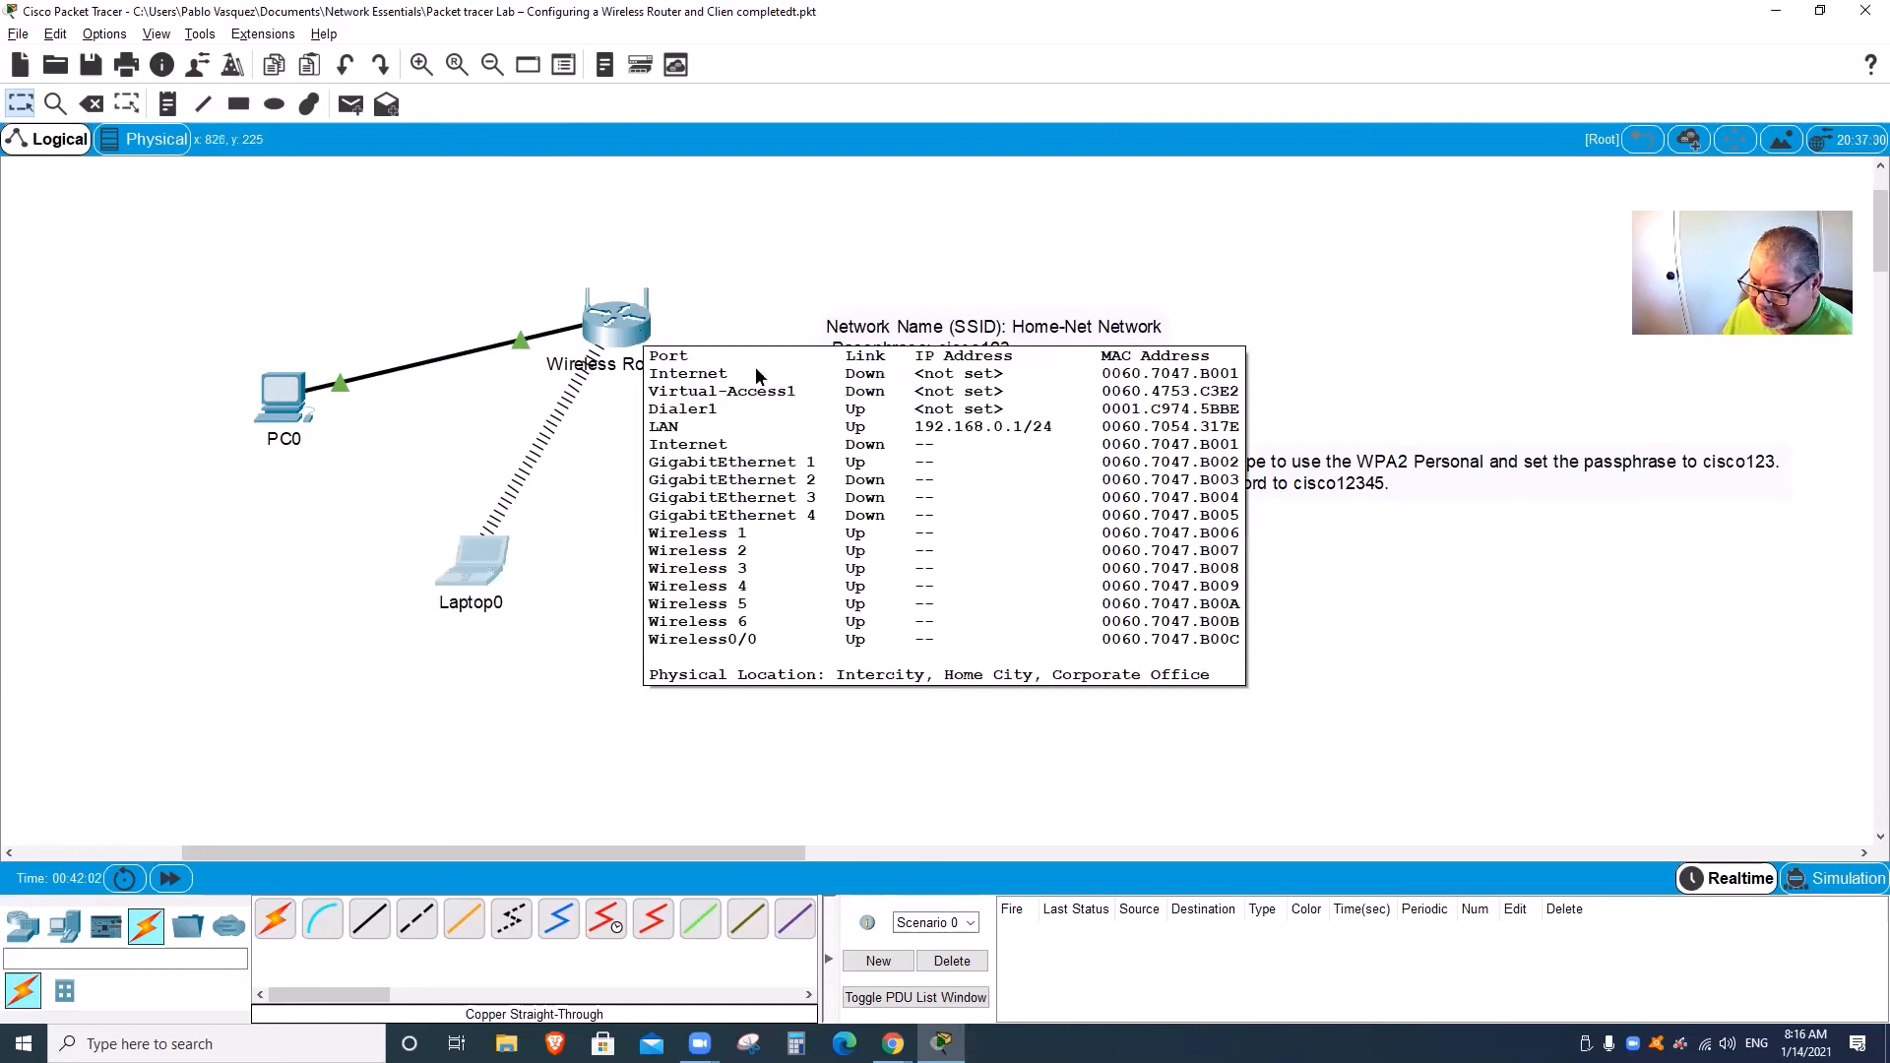
pyautogui.doubleClick(976, 396)
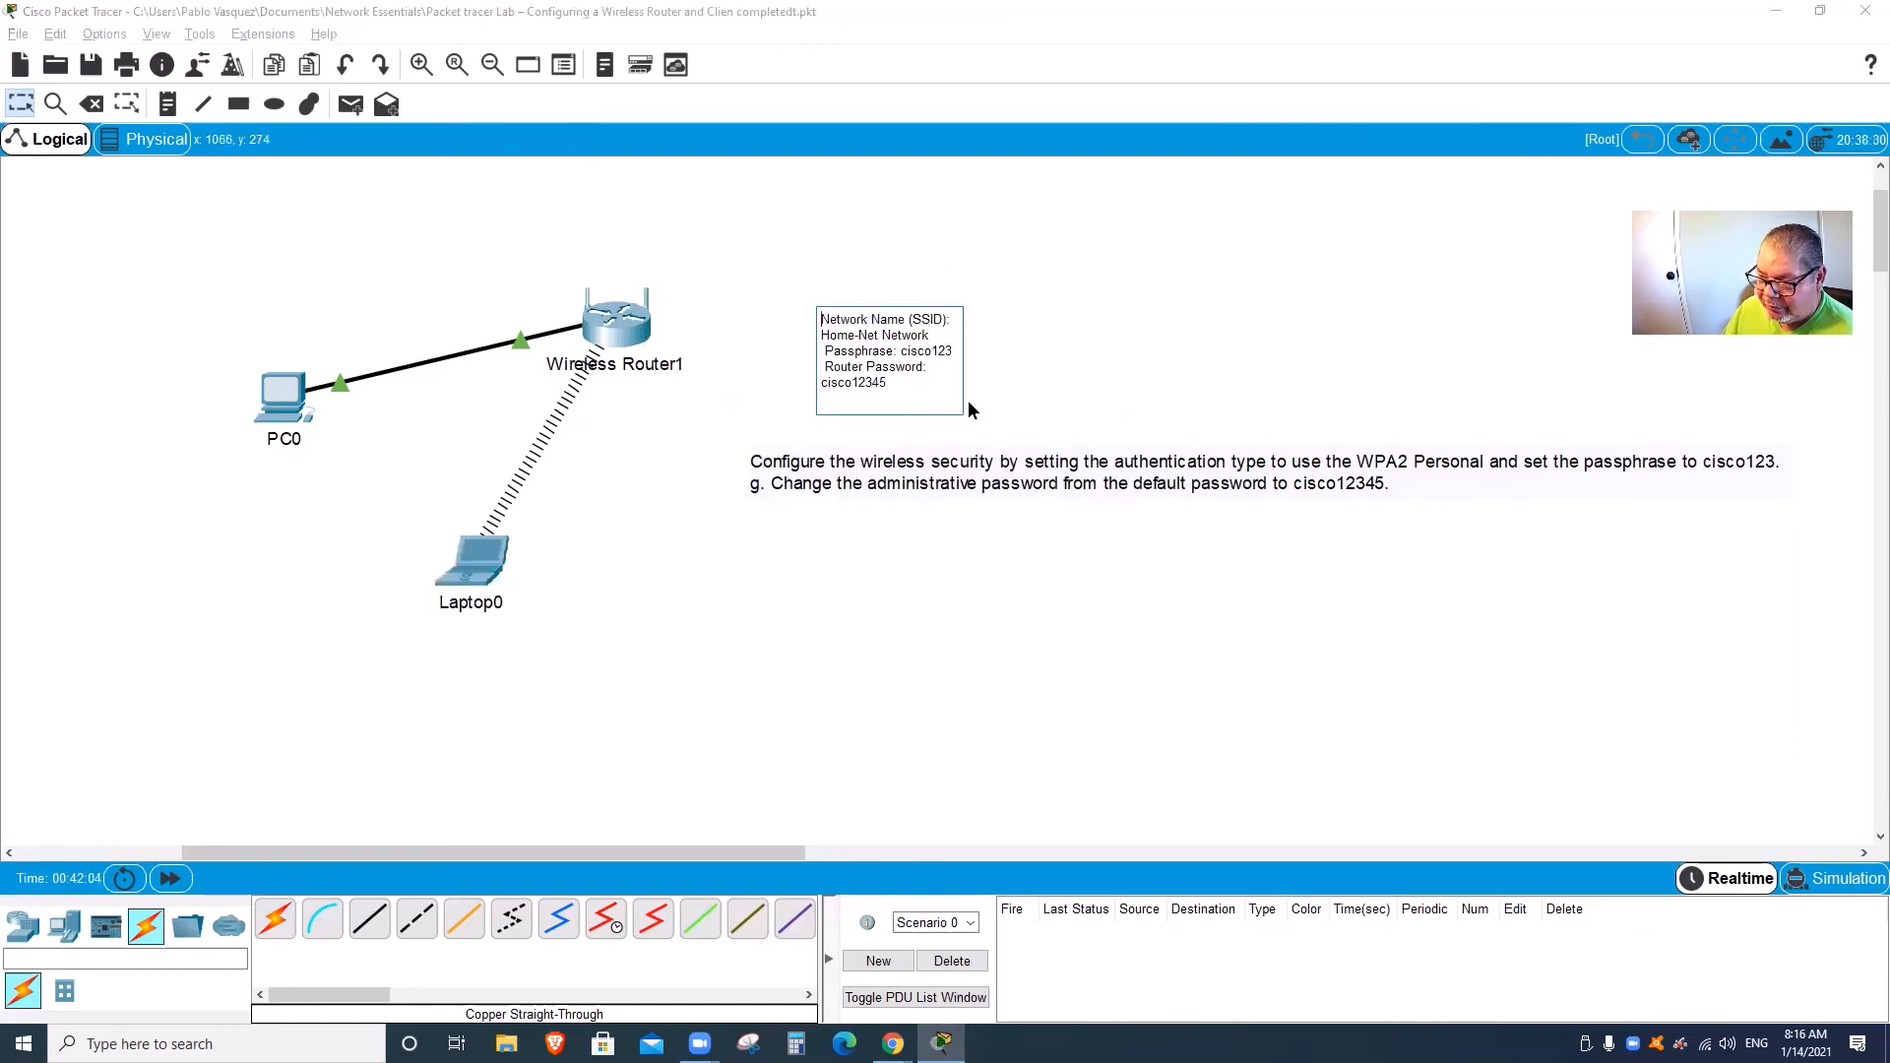
pyautogui.click(923, 579)
pyautogui.doubleClick(910, 467)
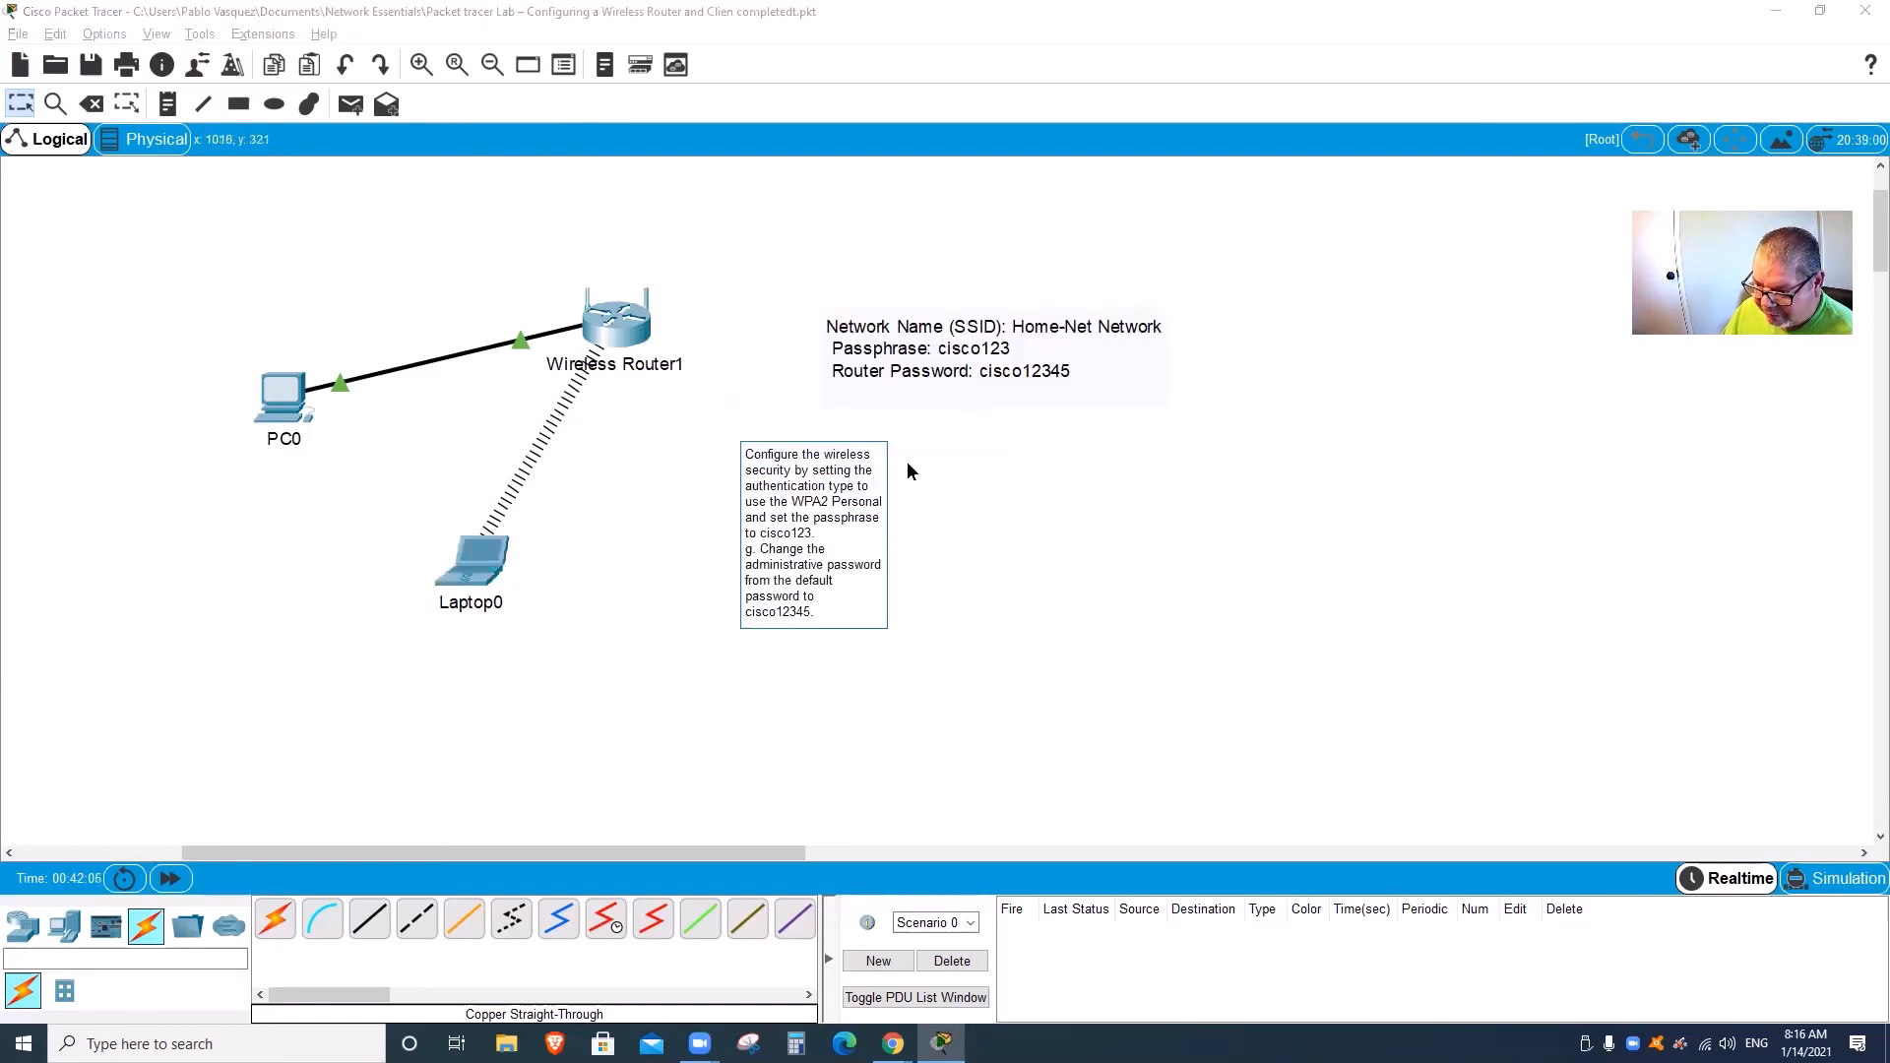
pyautogui.click(980, 664)
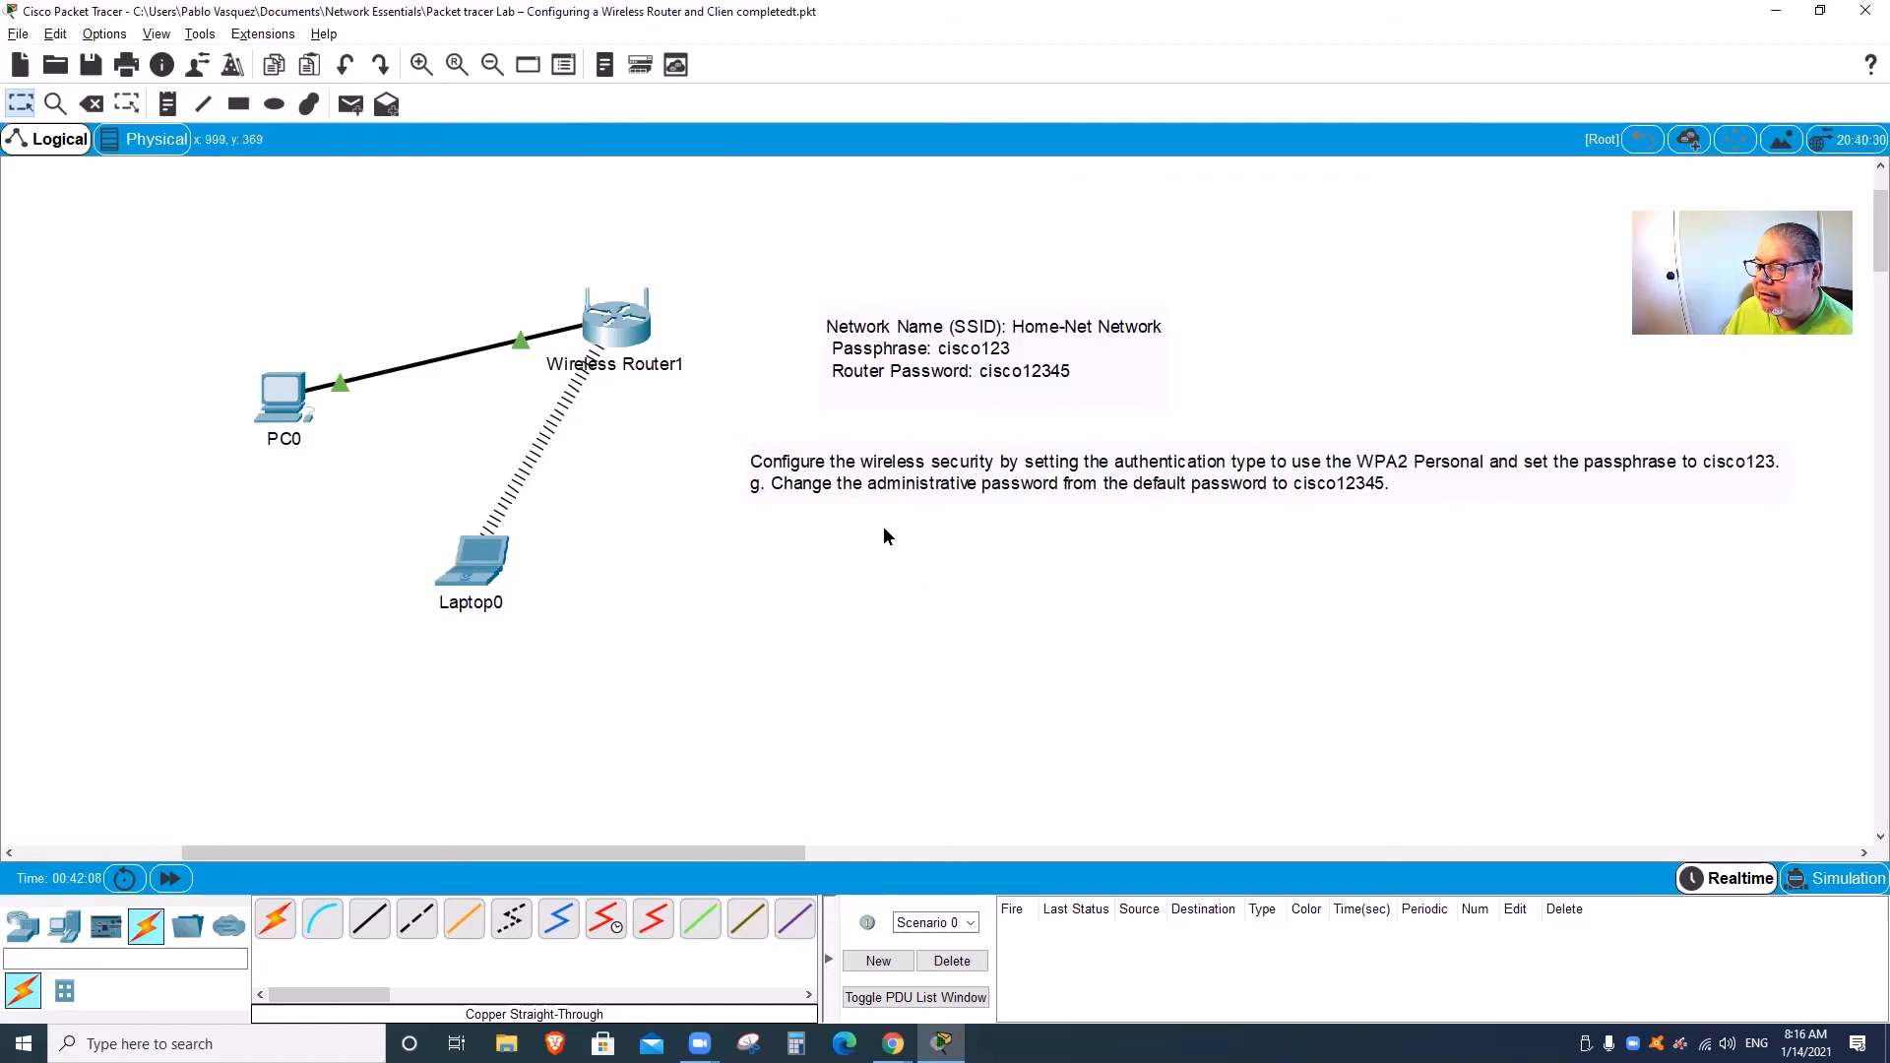
pyautogui.doubleClick(1020, 480)
pyautogui.click(884, 664)
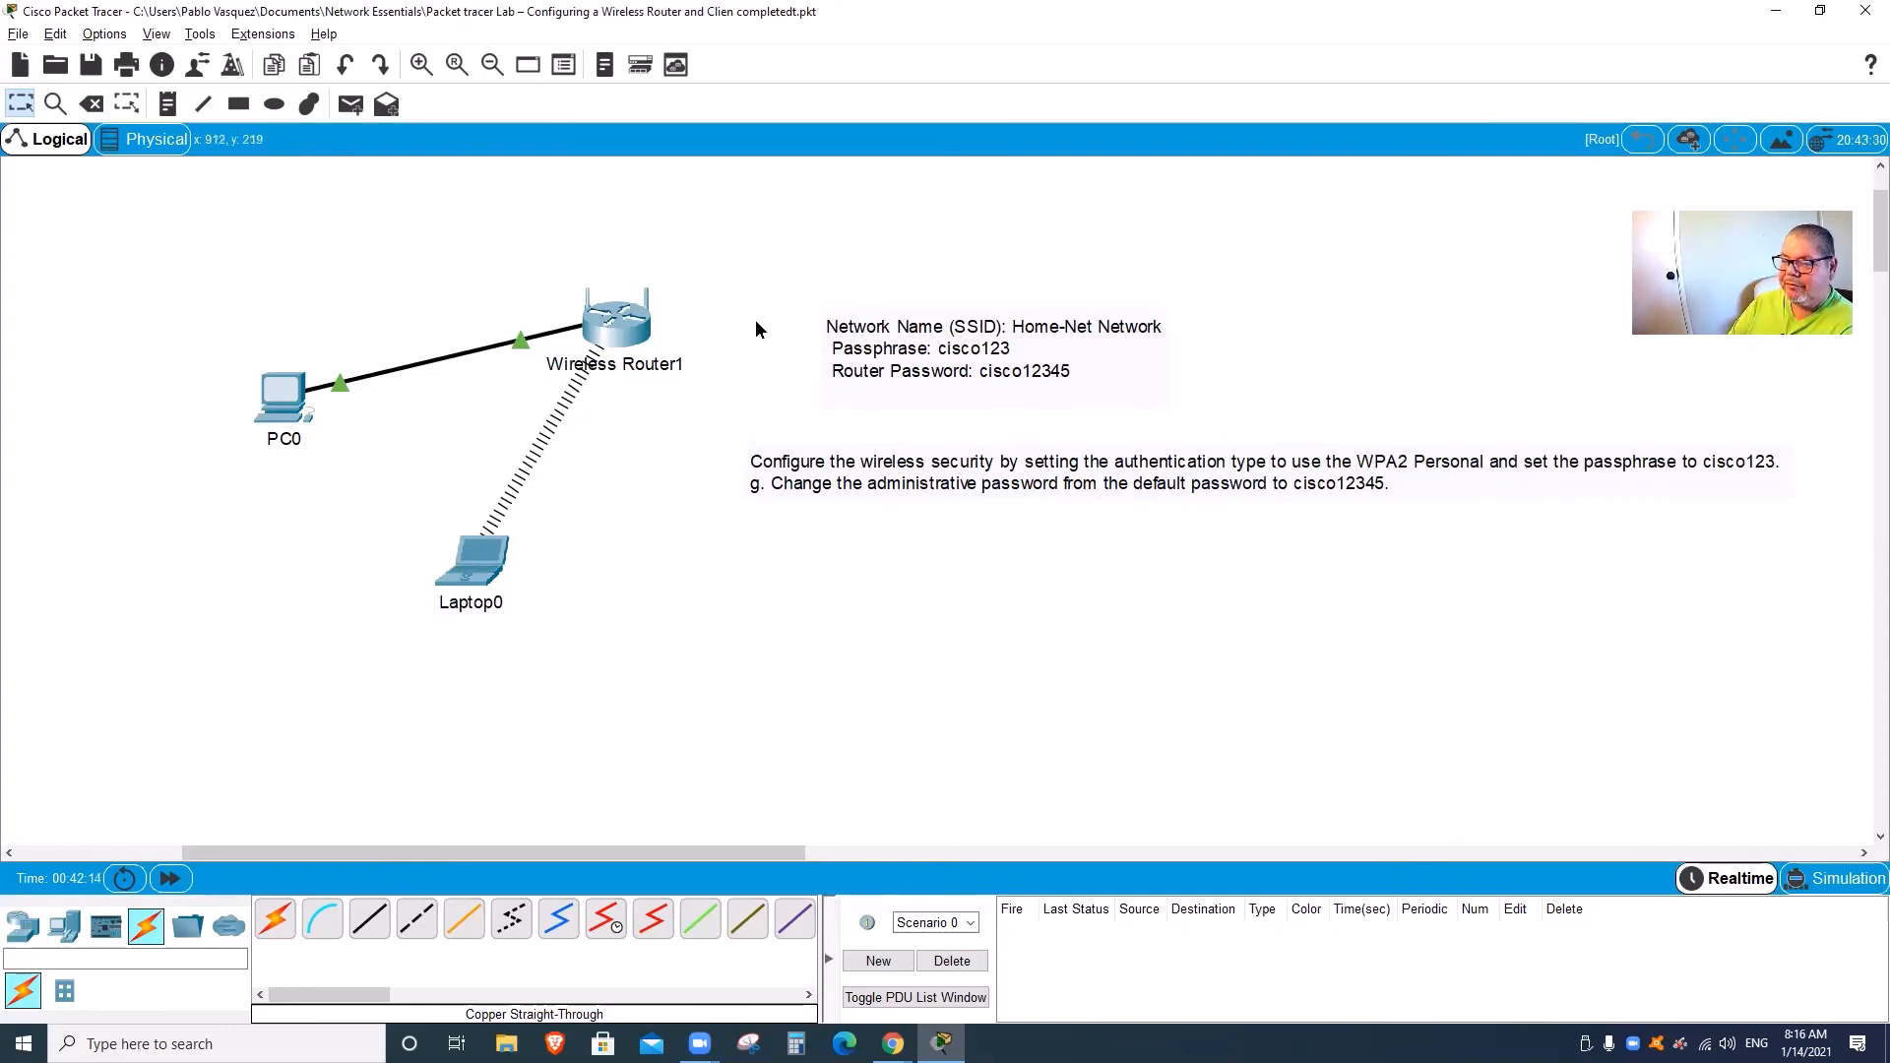
pyautogui.click(17, 33)
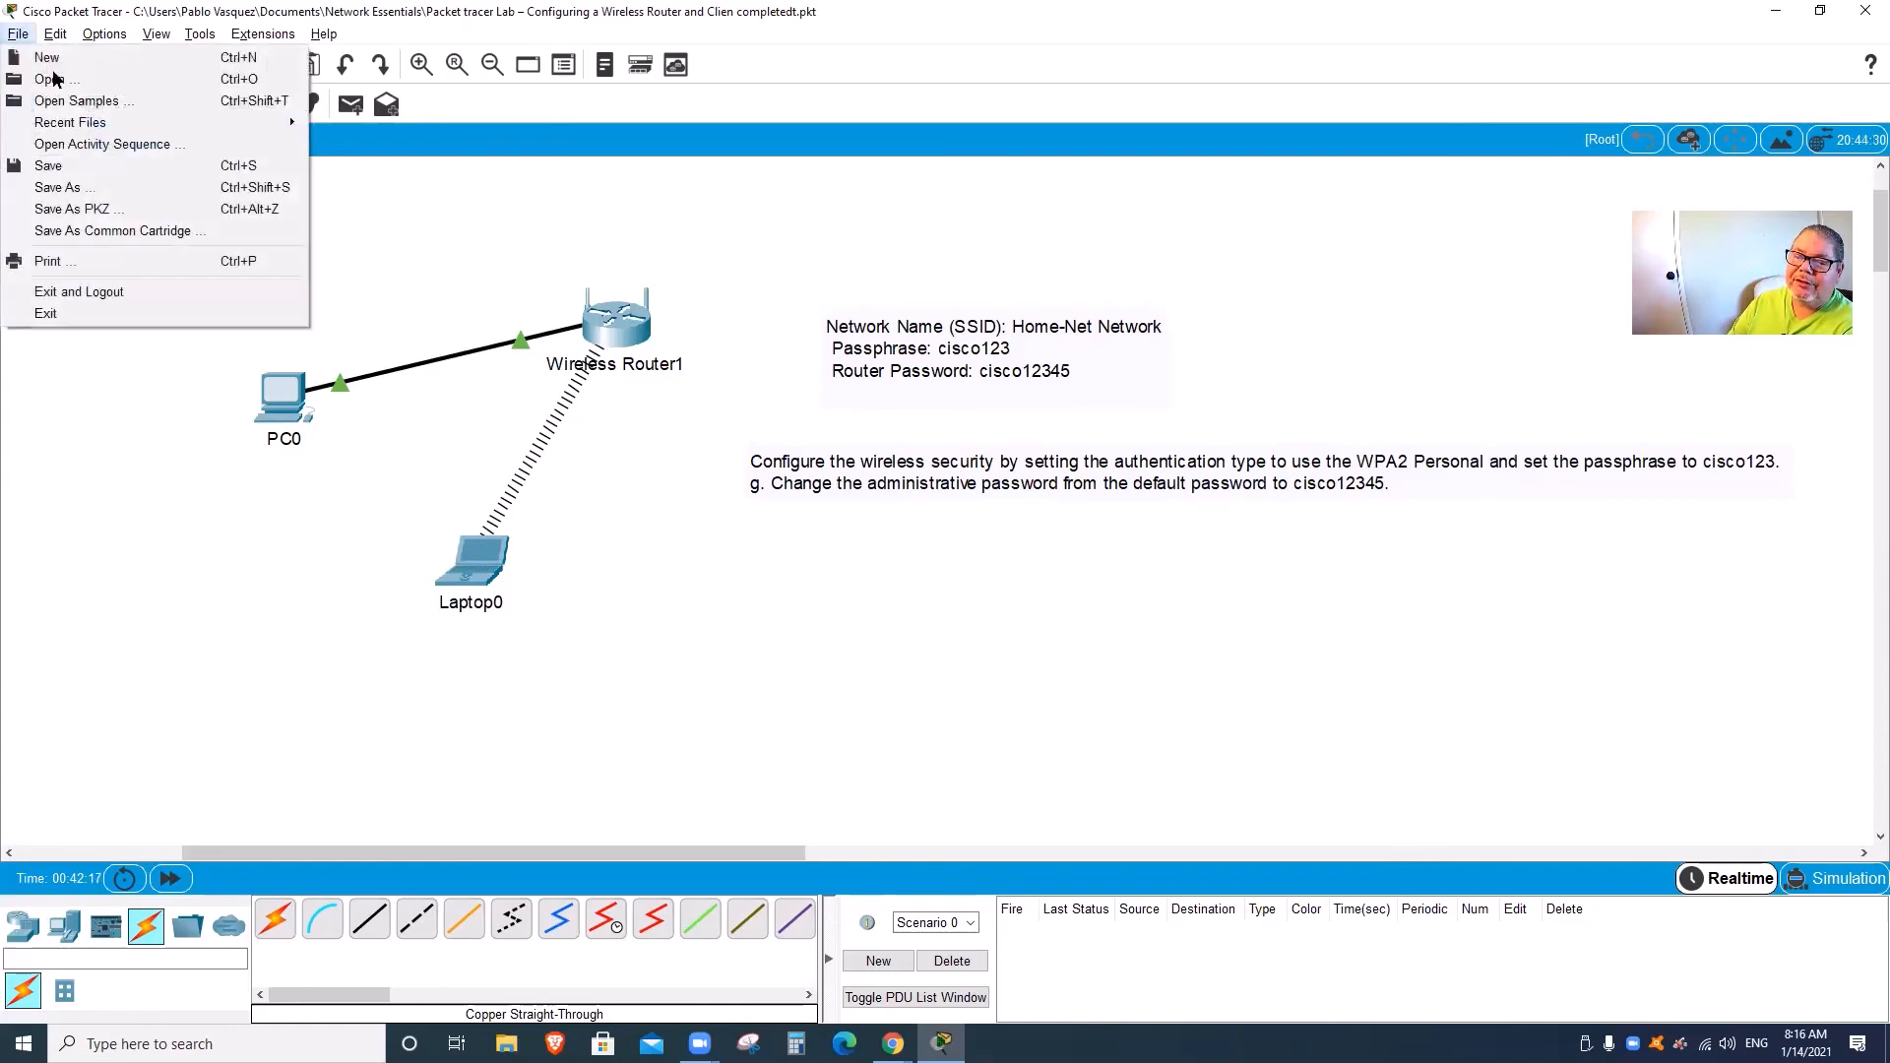
pyautogui.click(441, 241)
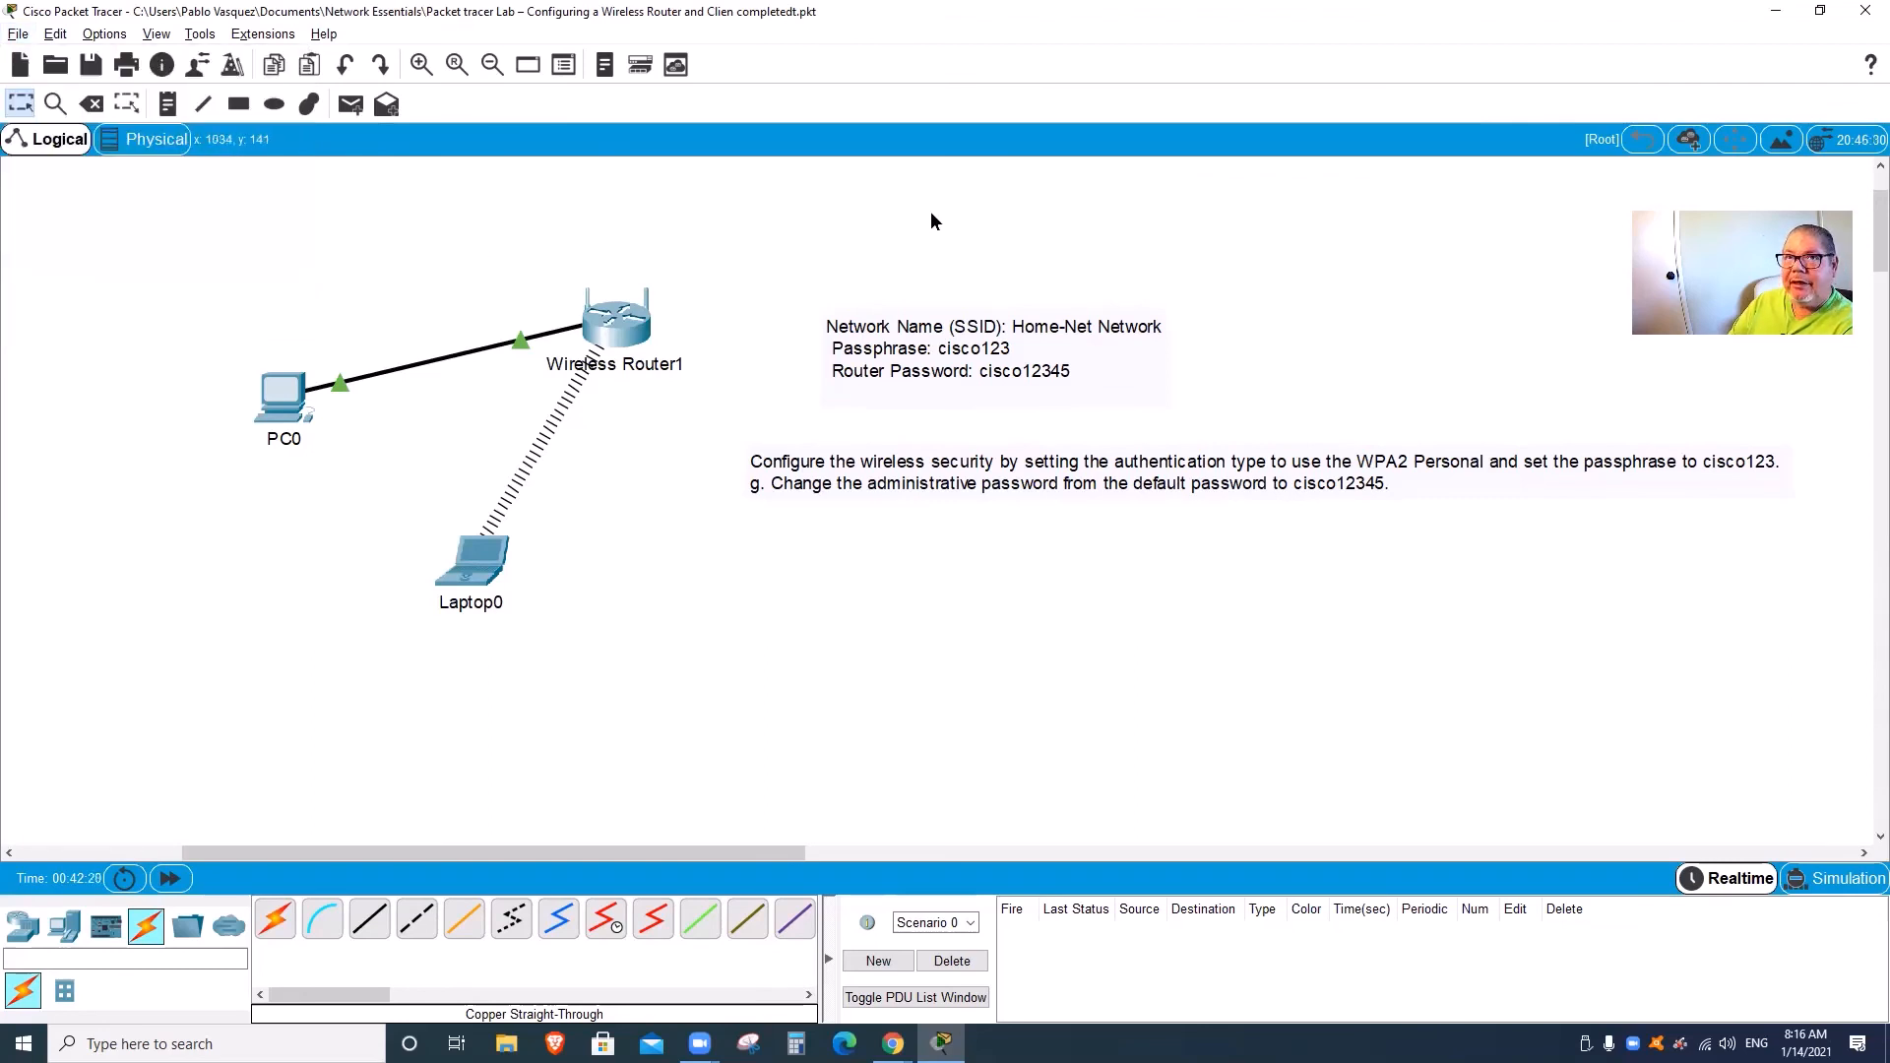